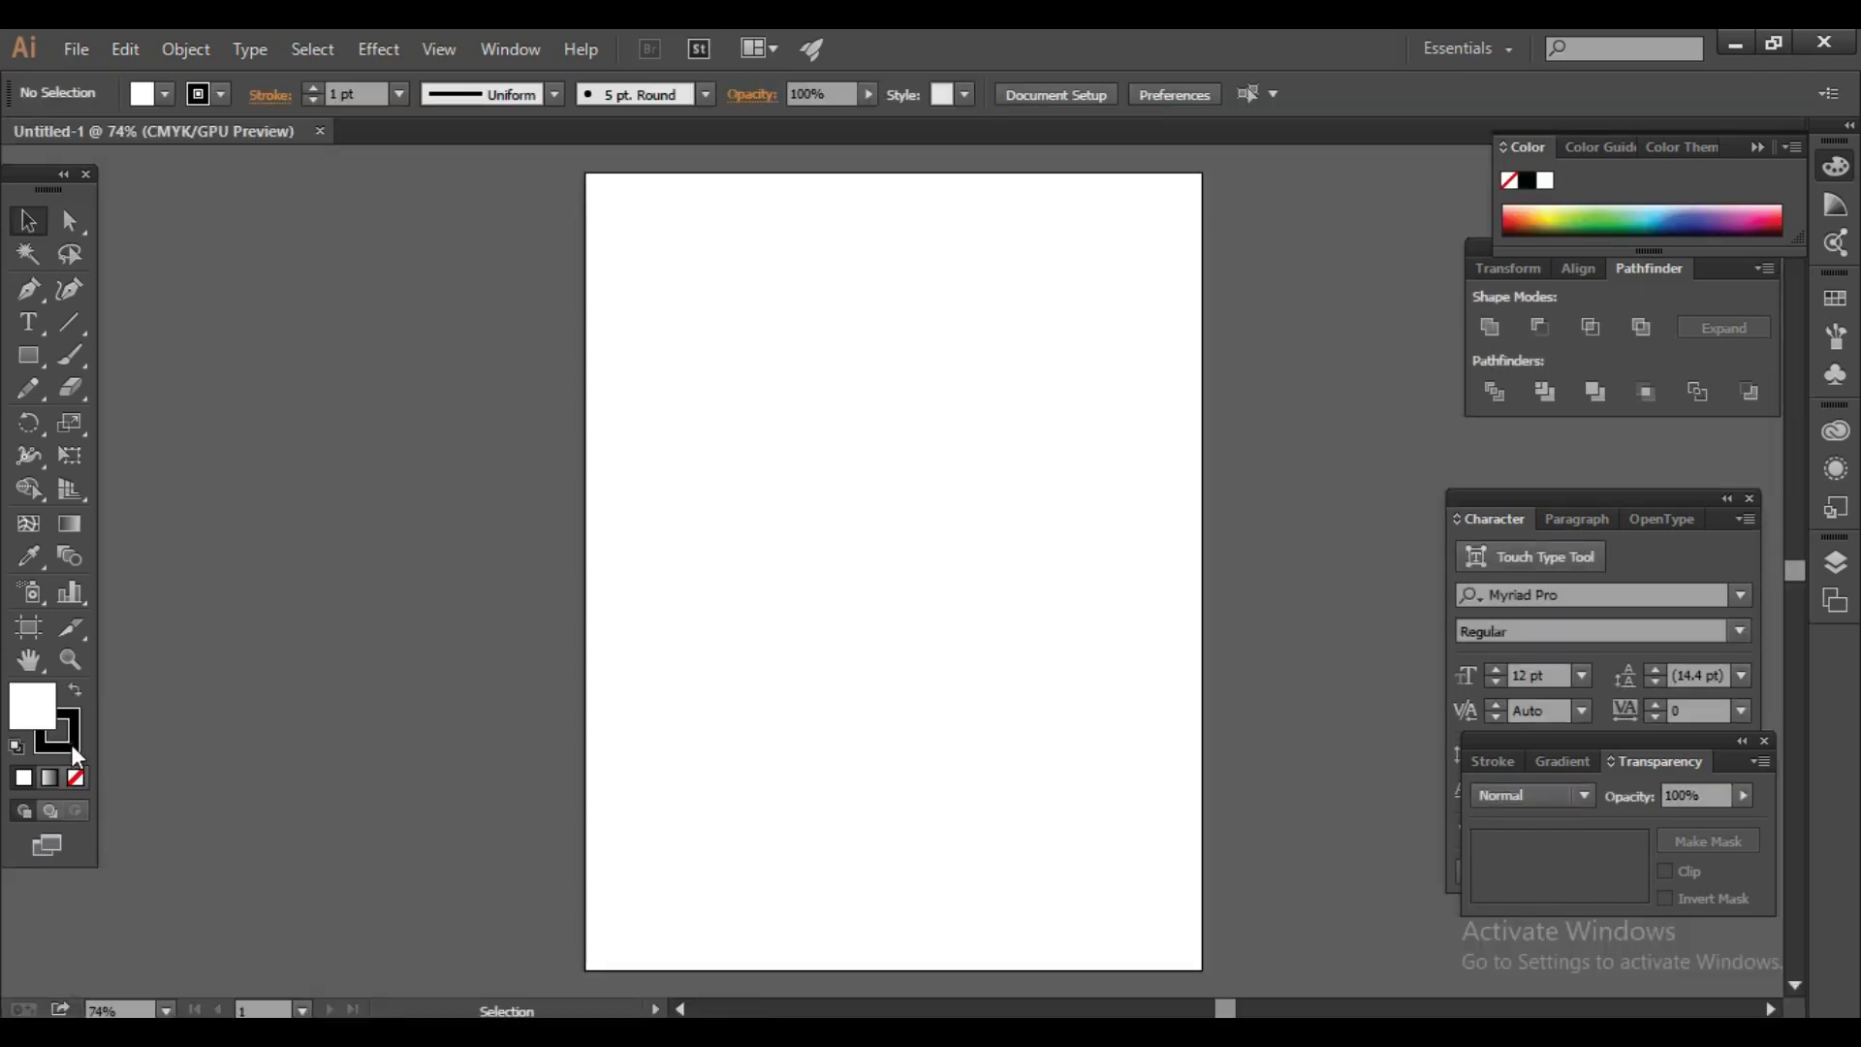
Step: Set the stroke to none and make the white fill the active colour
left_click(72, 745)
left_click(75, 778)
left_click(39, 695)
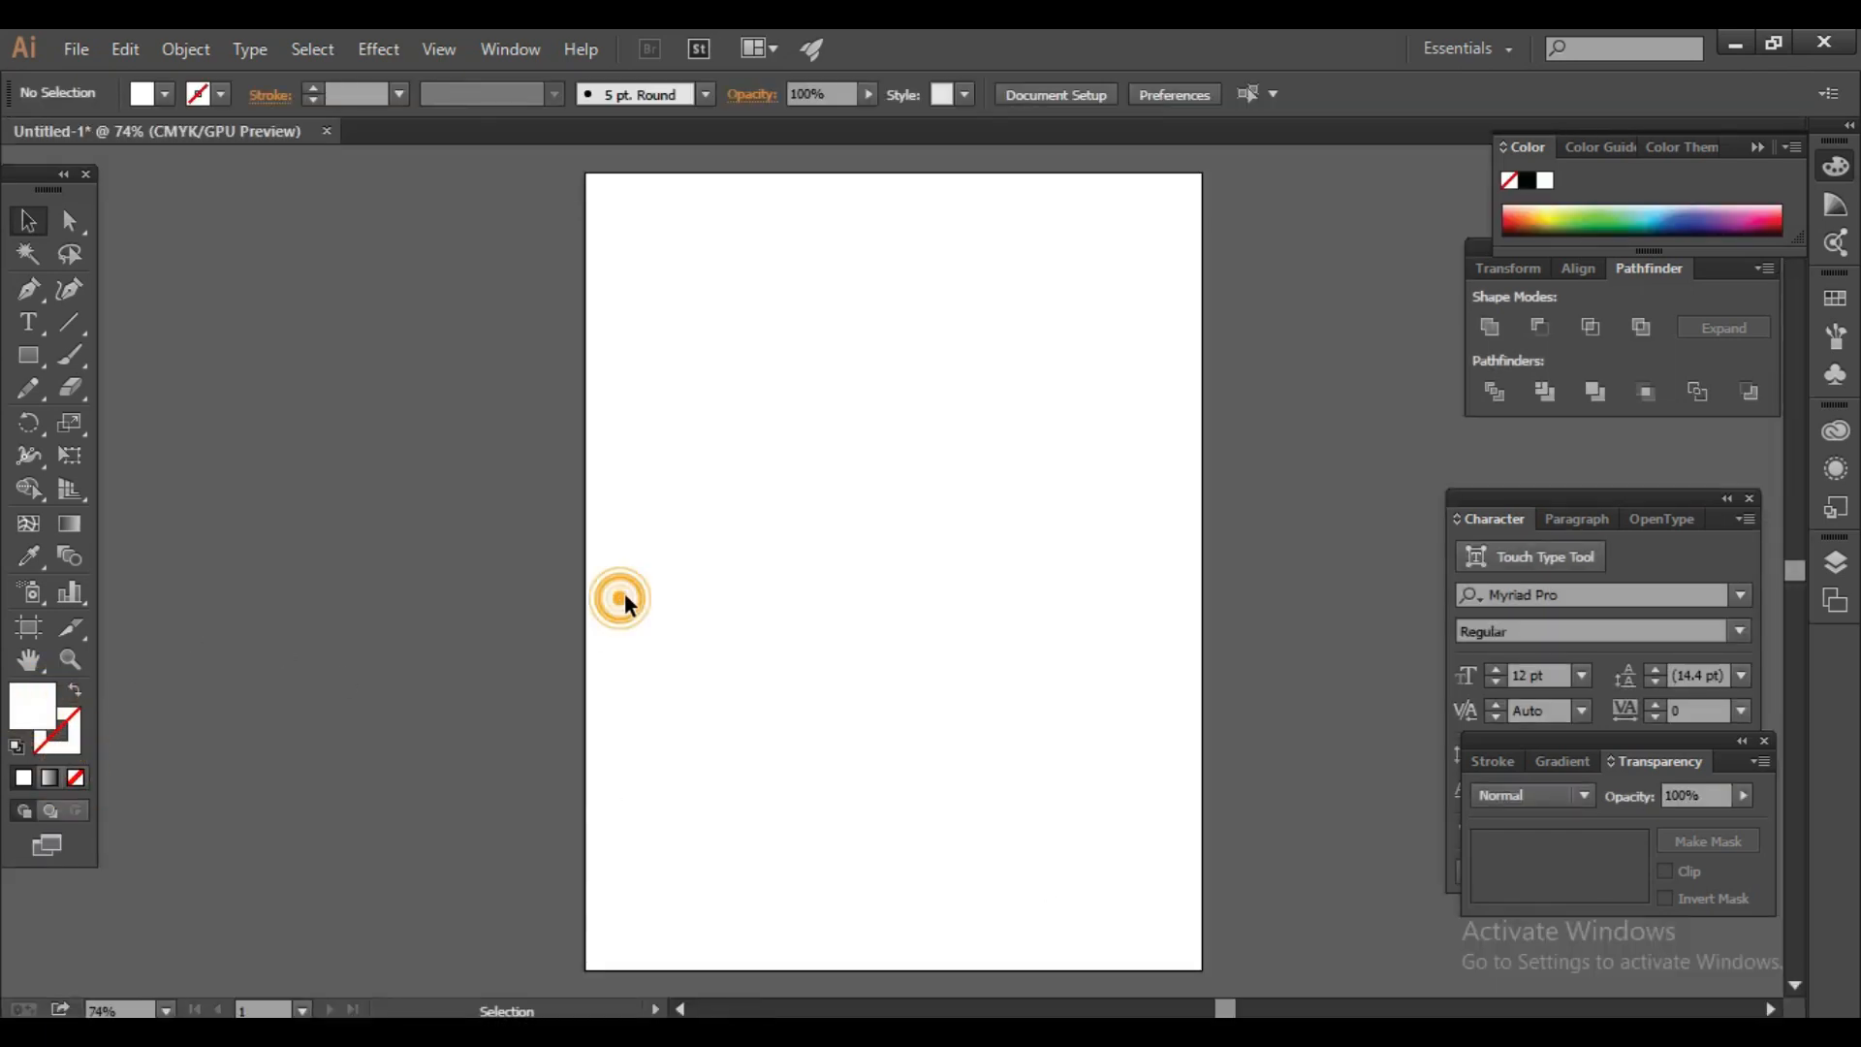
left_click(35, 221)
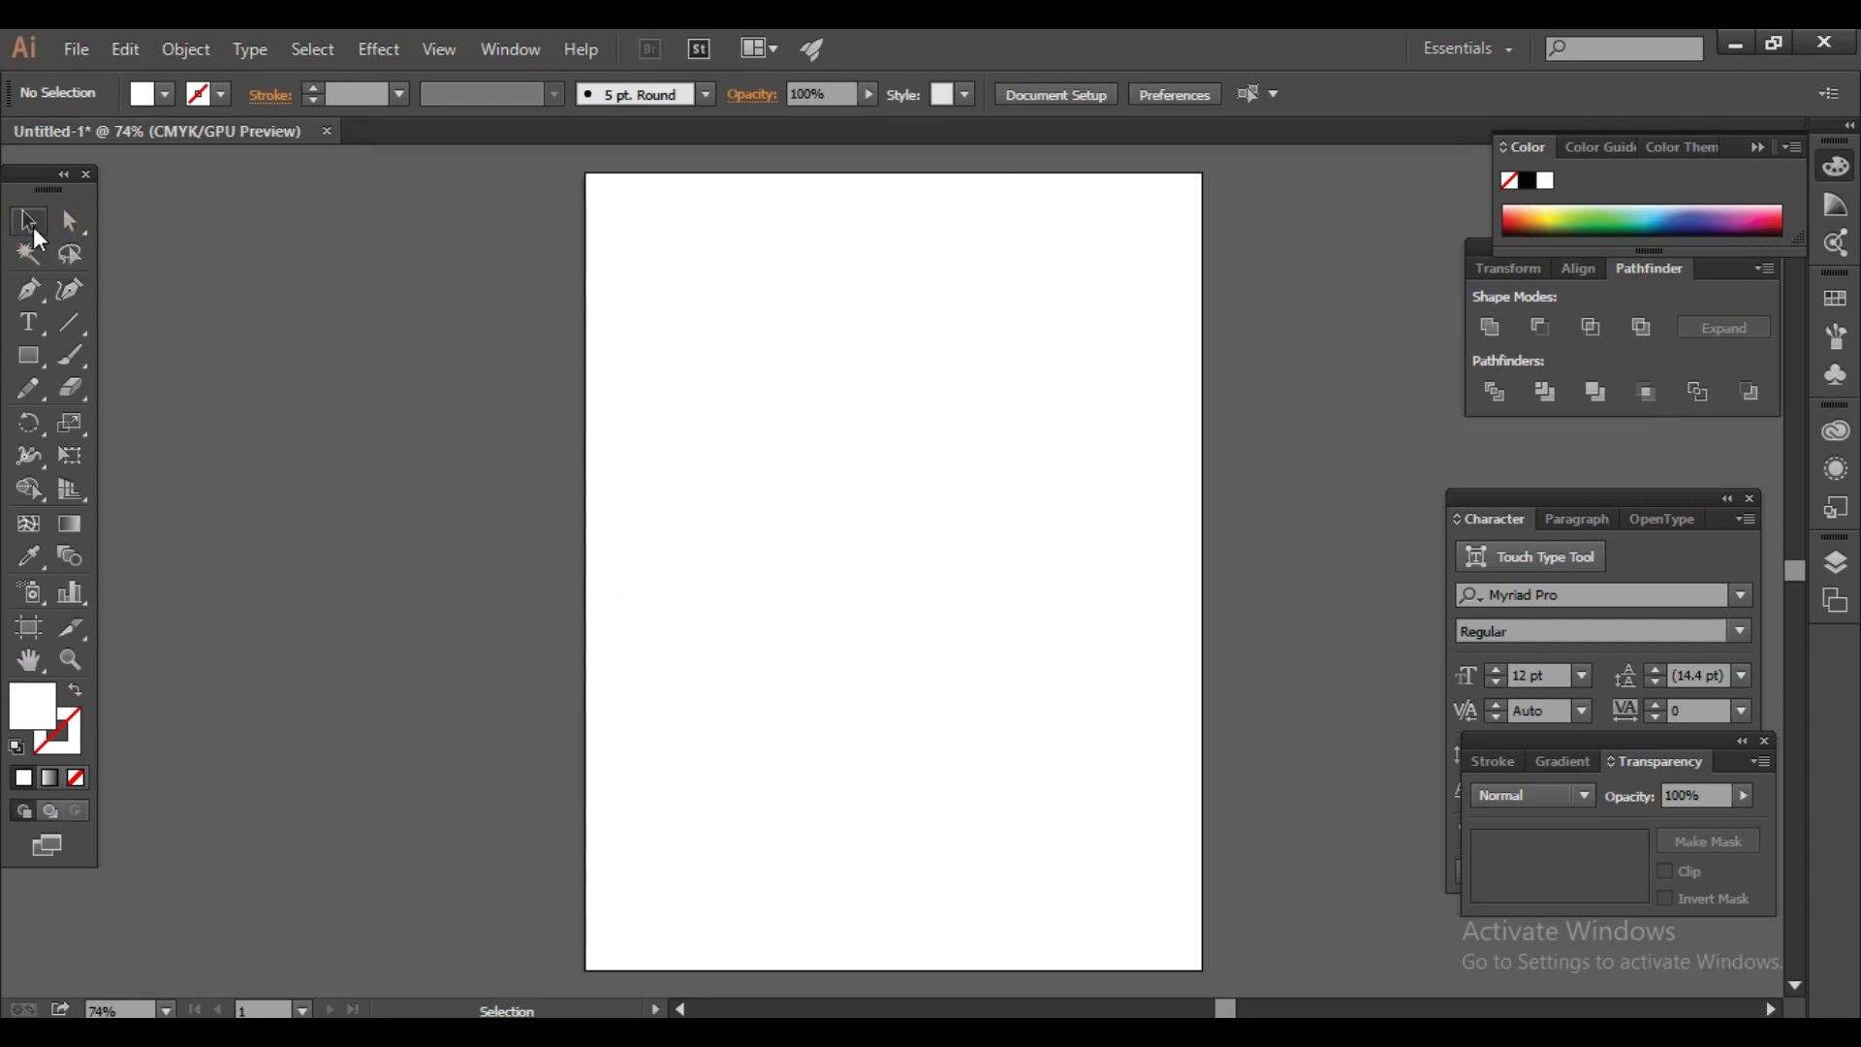
Step: Draw a rectangle about 343 by 316 pt in the upper half of the artboard and fill it with green
left_click(27, 355)
left_click_drag(727, 334, 1073, 652)
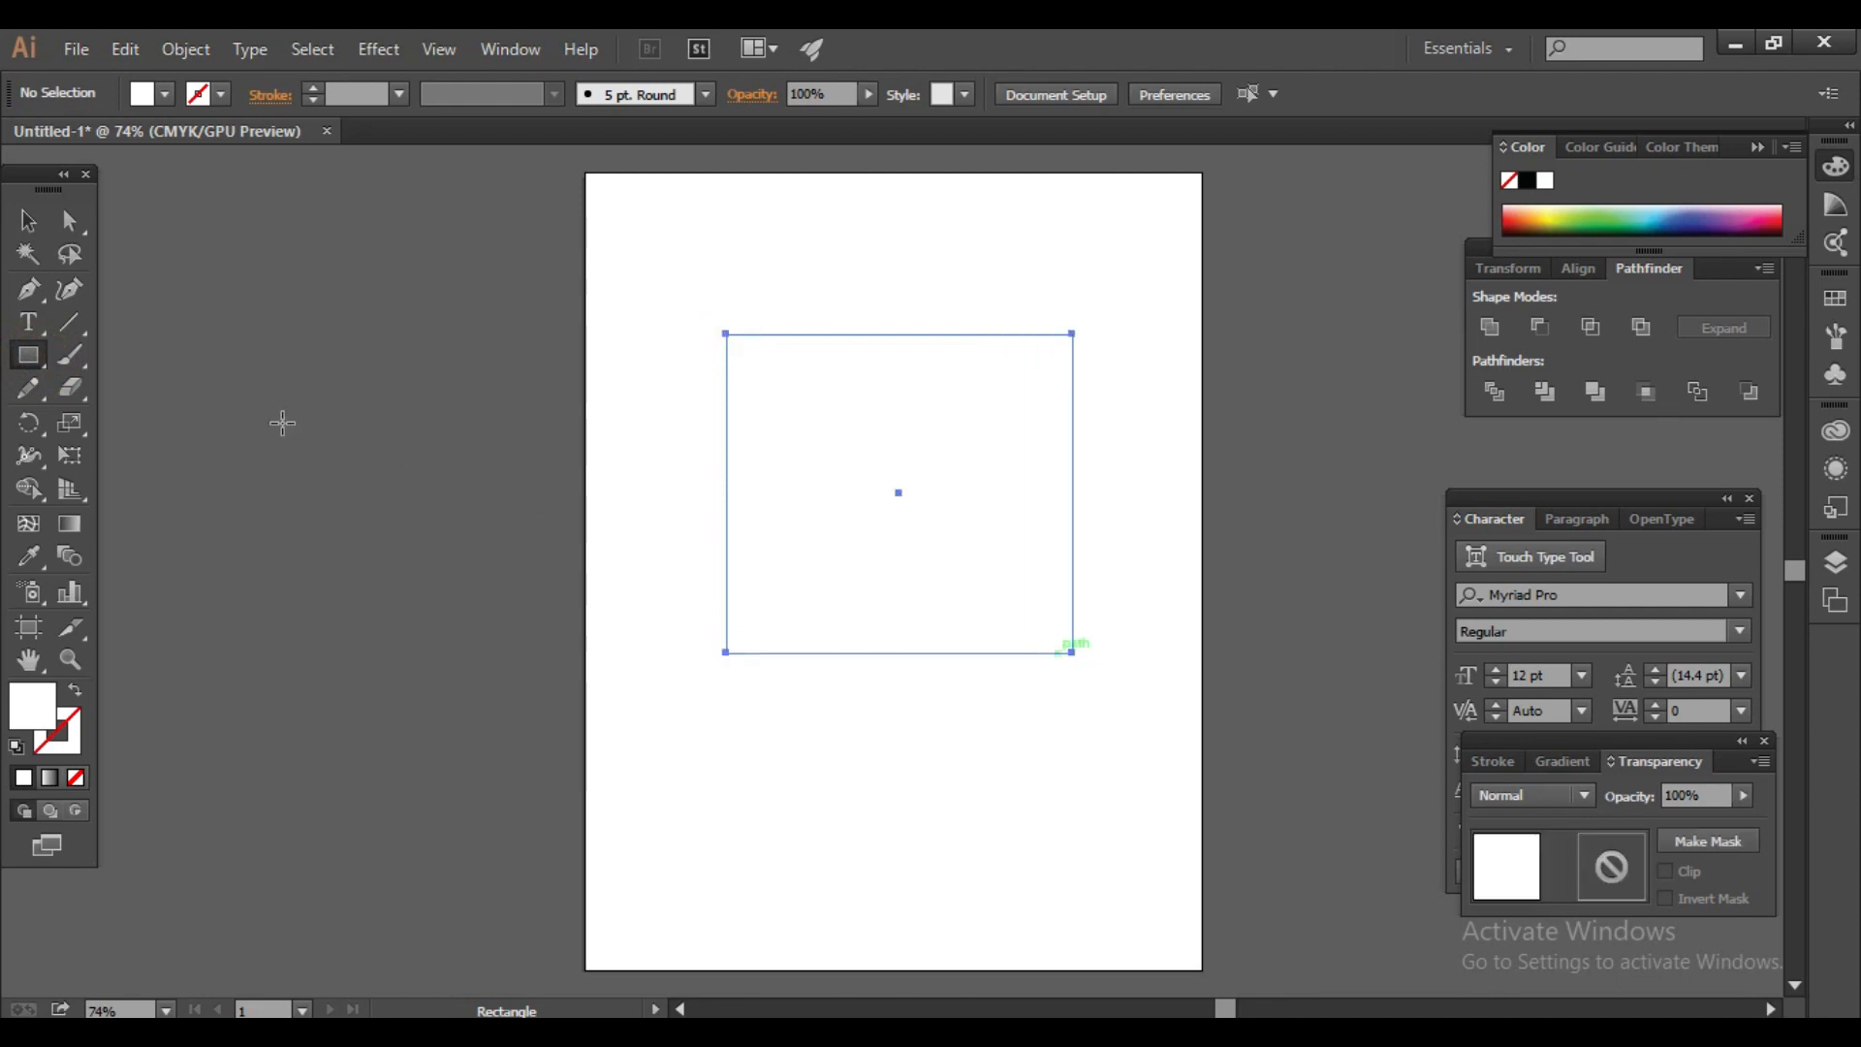
key("v")
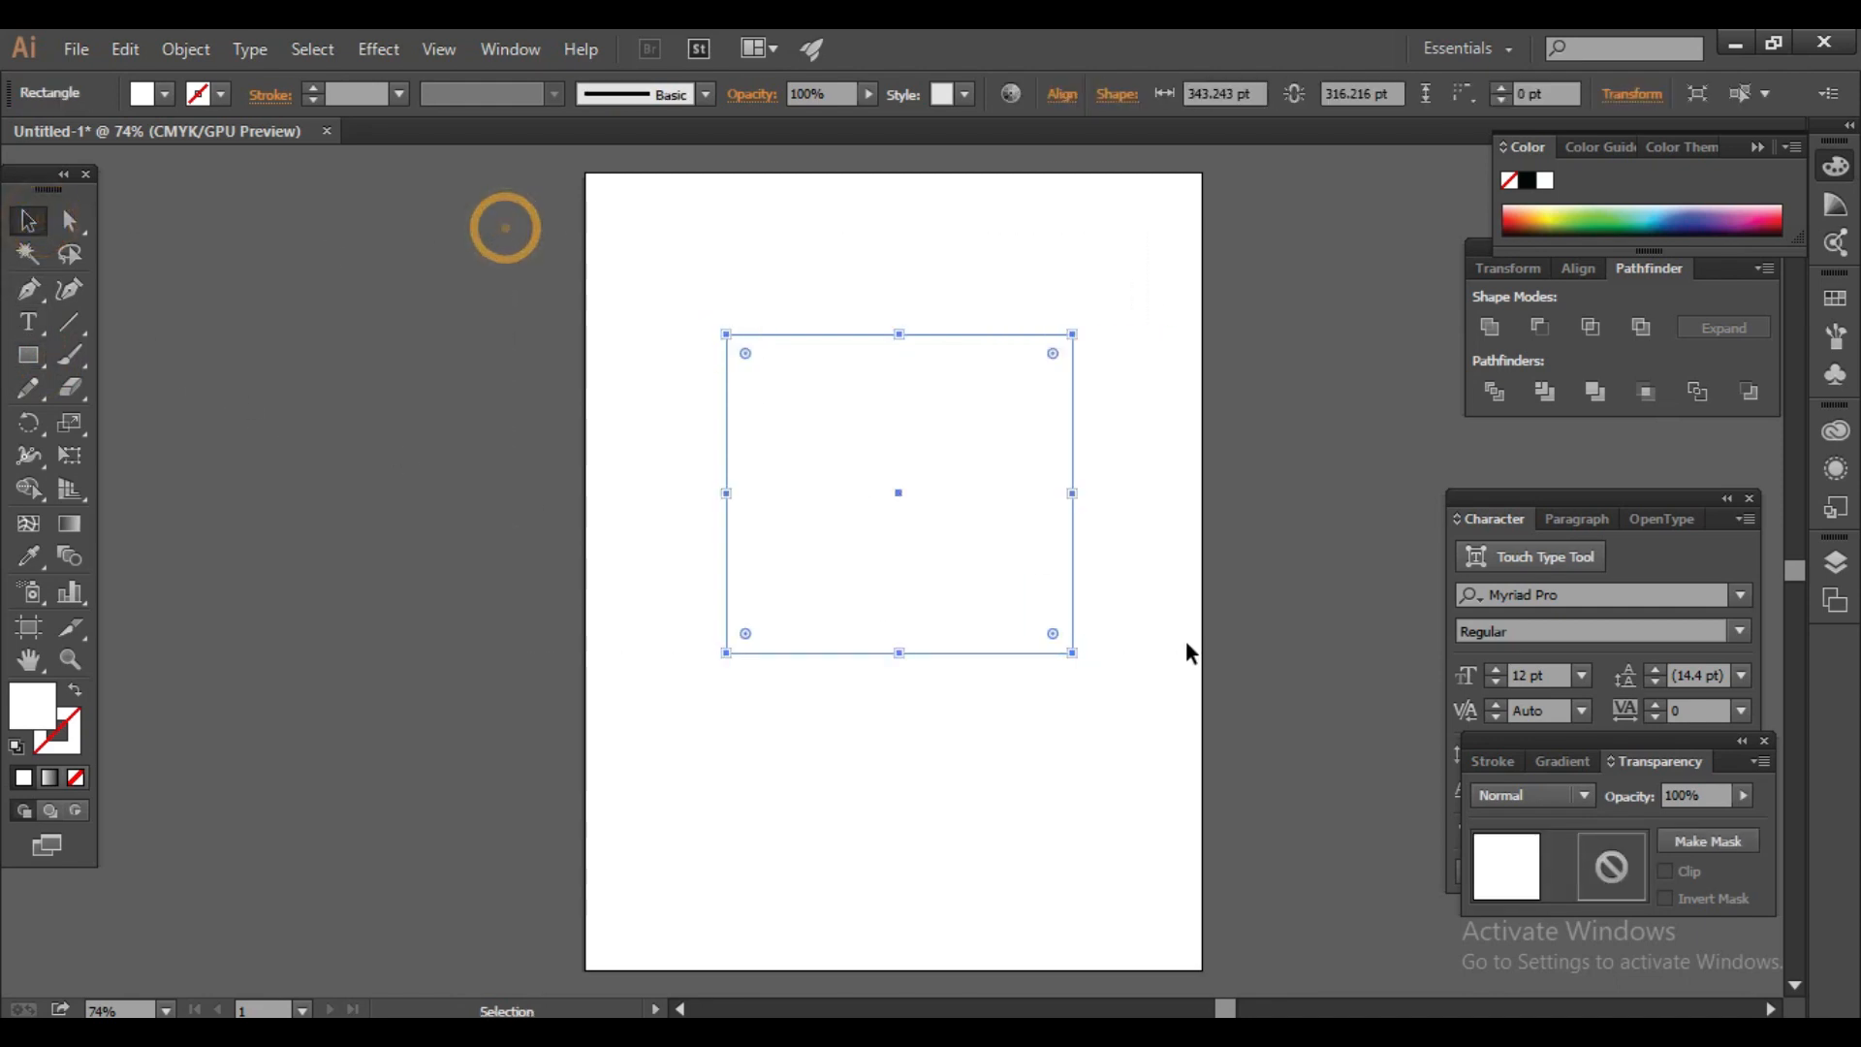
left_click(143, 94)
left_click(153, 163)
left_click(578, 336)
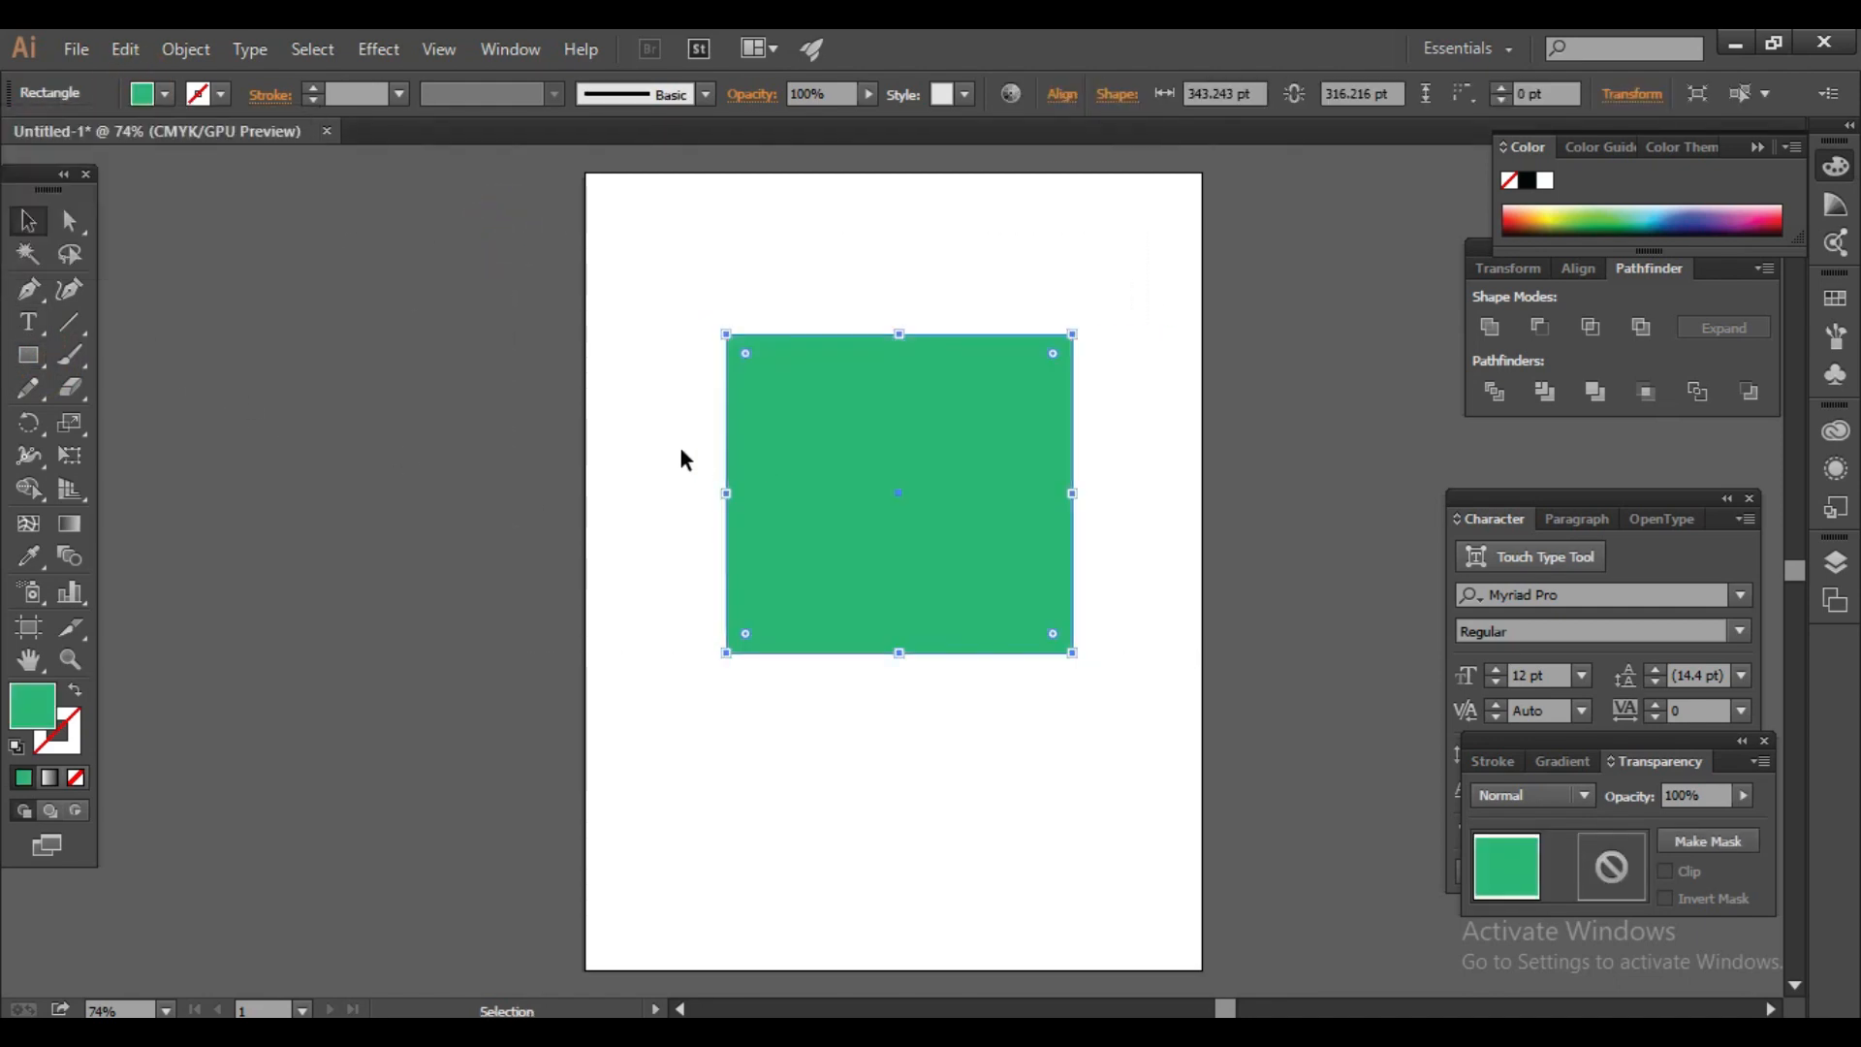
Step: Practise marquee-selecting the green rectangle with the Selection tool and shift it slightly towards the artboard's left edge
left_click_drag(527, 262, 1147, 665)
left_click(210, 252)
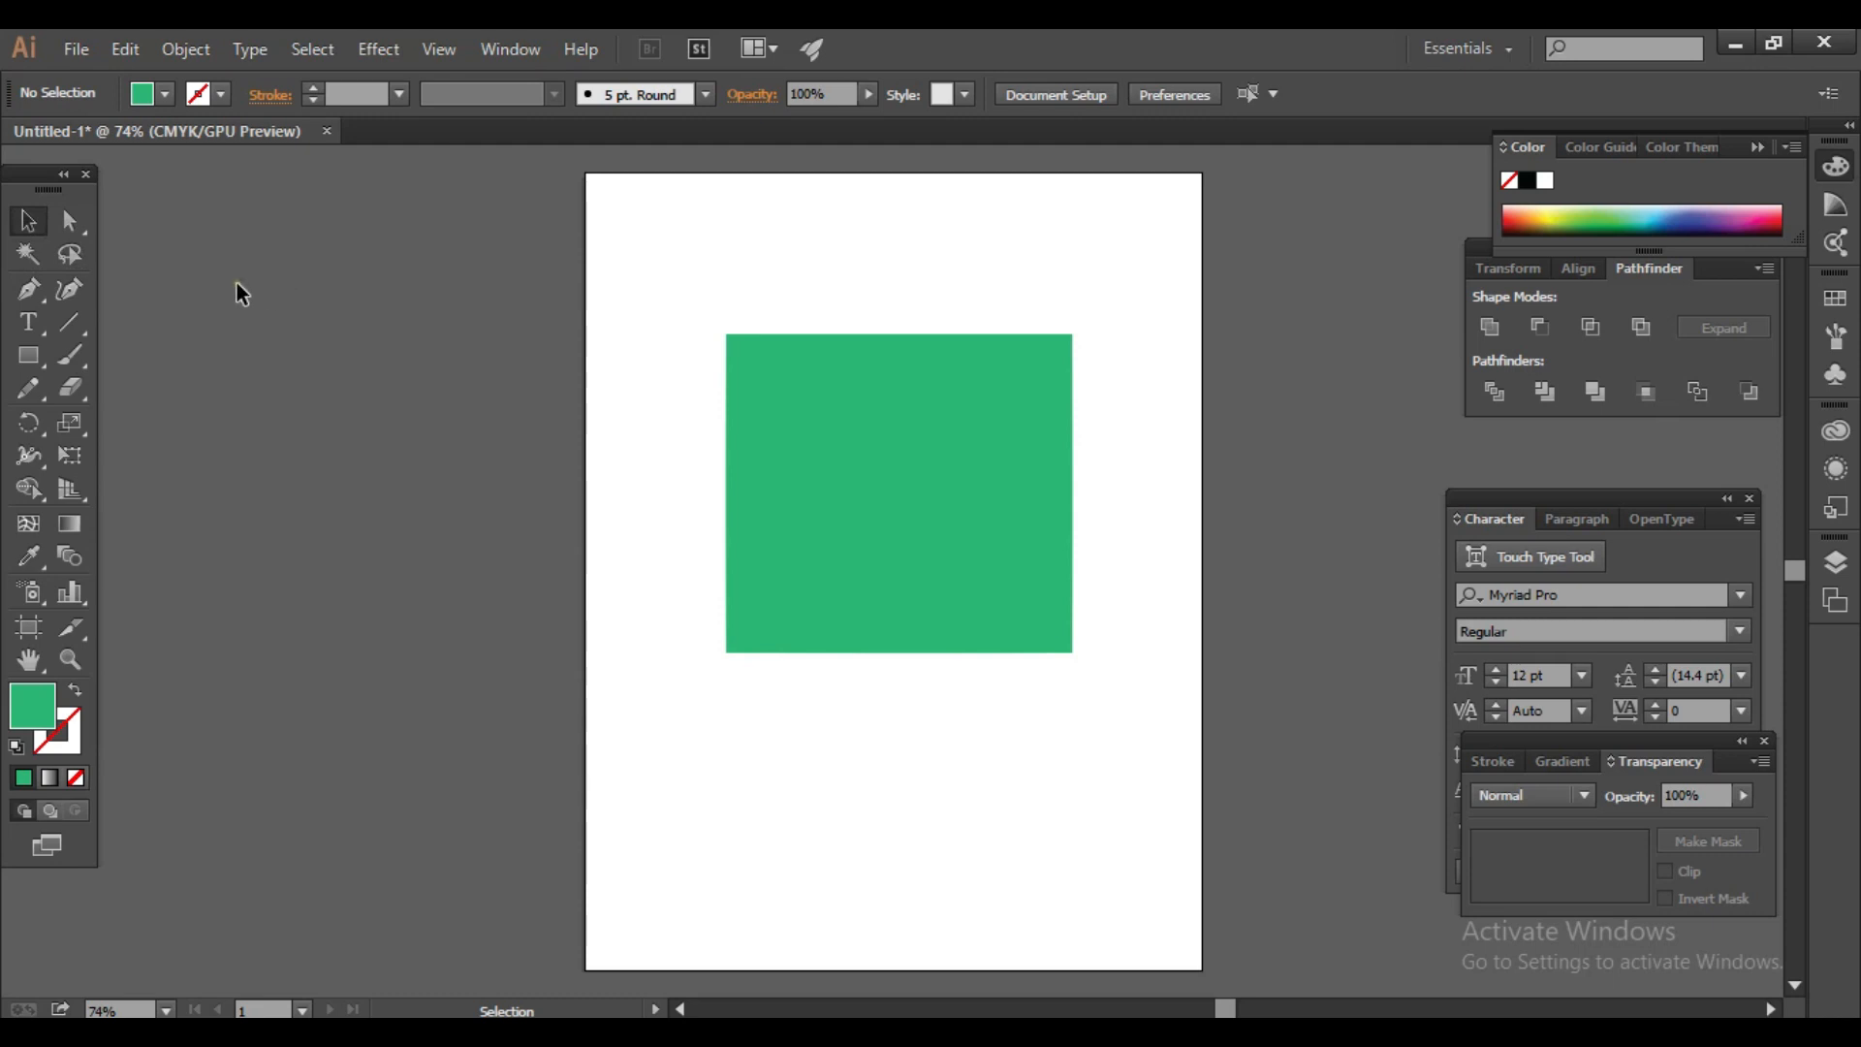
left_click_drag(322, 265, 1182, 754)
left_click(619, 415)
left_click_drag(511, 292, 1123, 693)
left_click_drag(491, 274, 1096, 680)
left_click(656, 300)
left_click_drag(607, 258, 1234, 686)
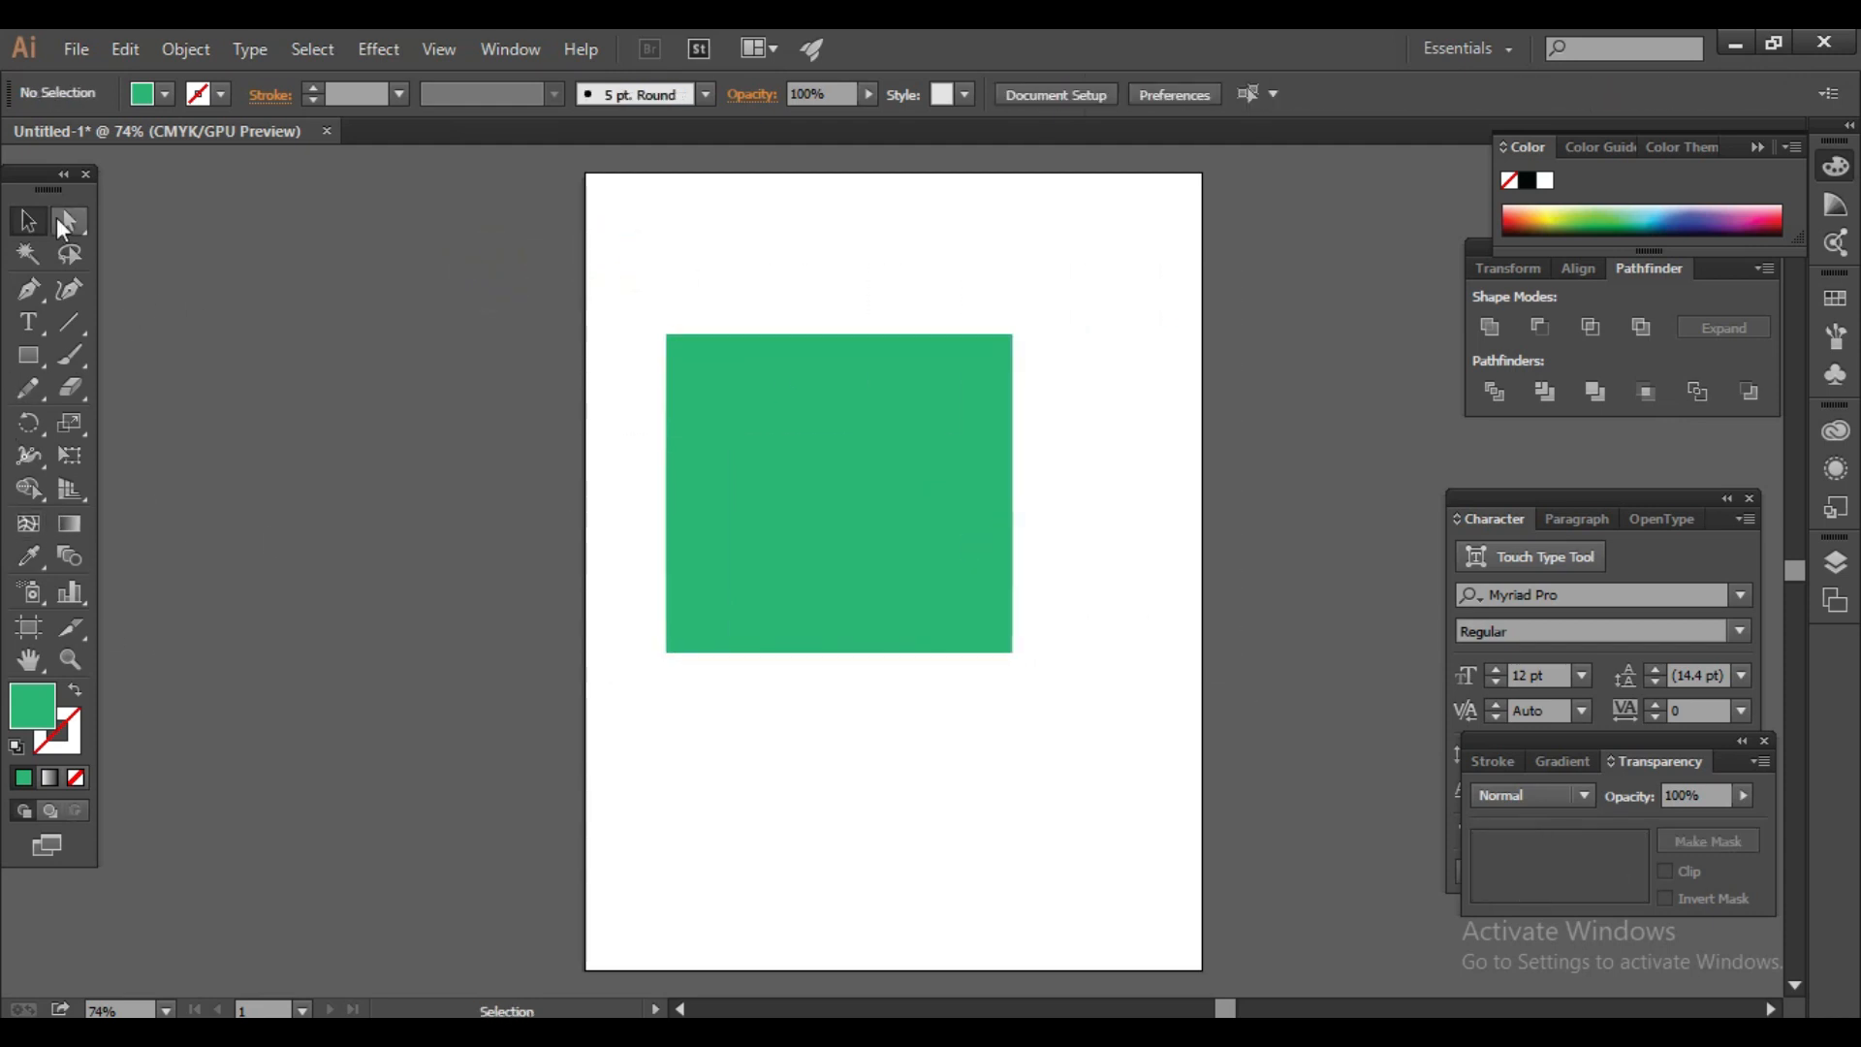
Step: Try selecting the rectangle's anchor points with the Direct Selection tool and the whole rectangle with the Selection tool
left_click(35, 220)
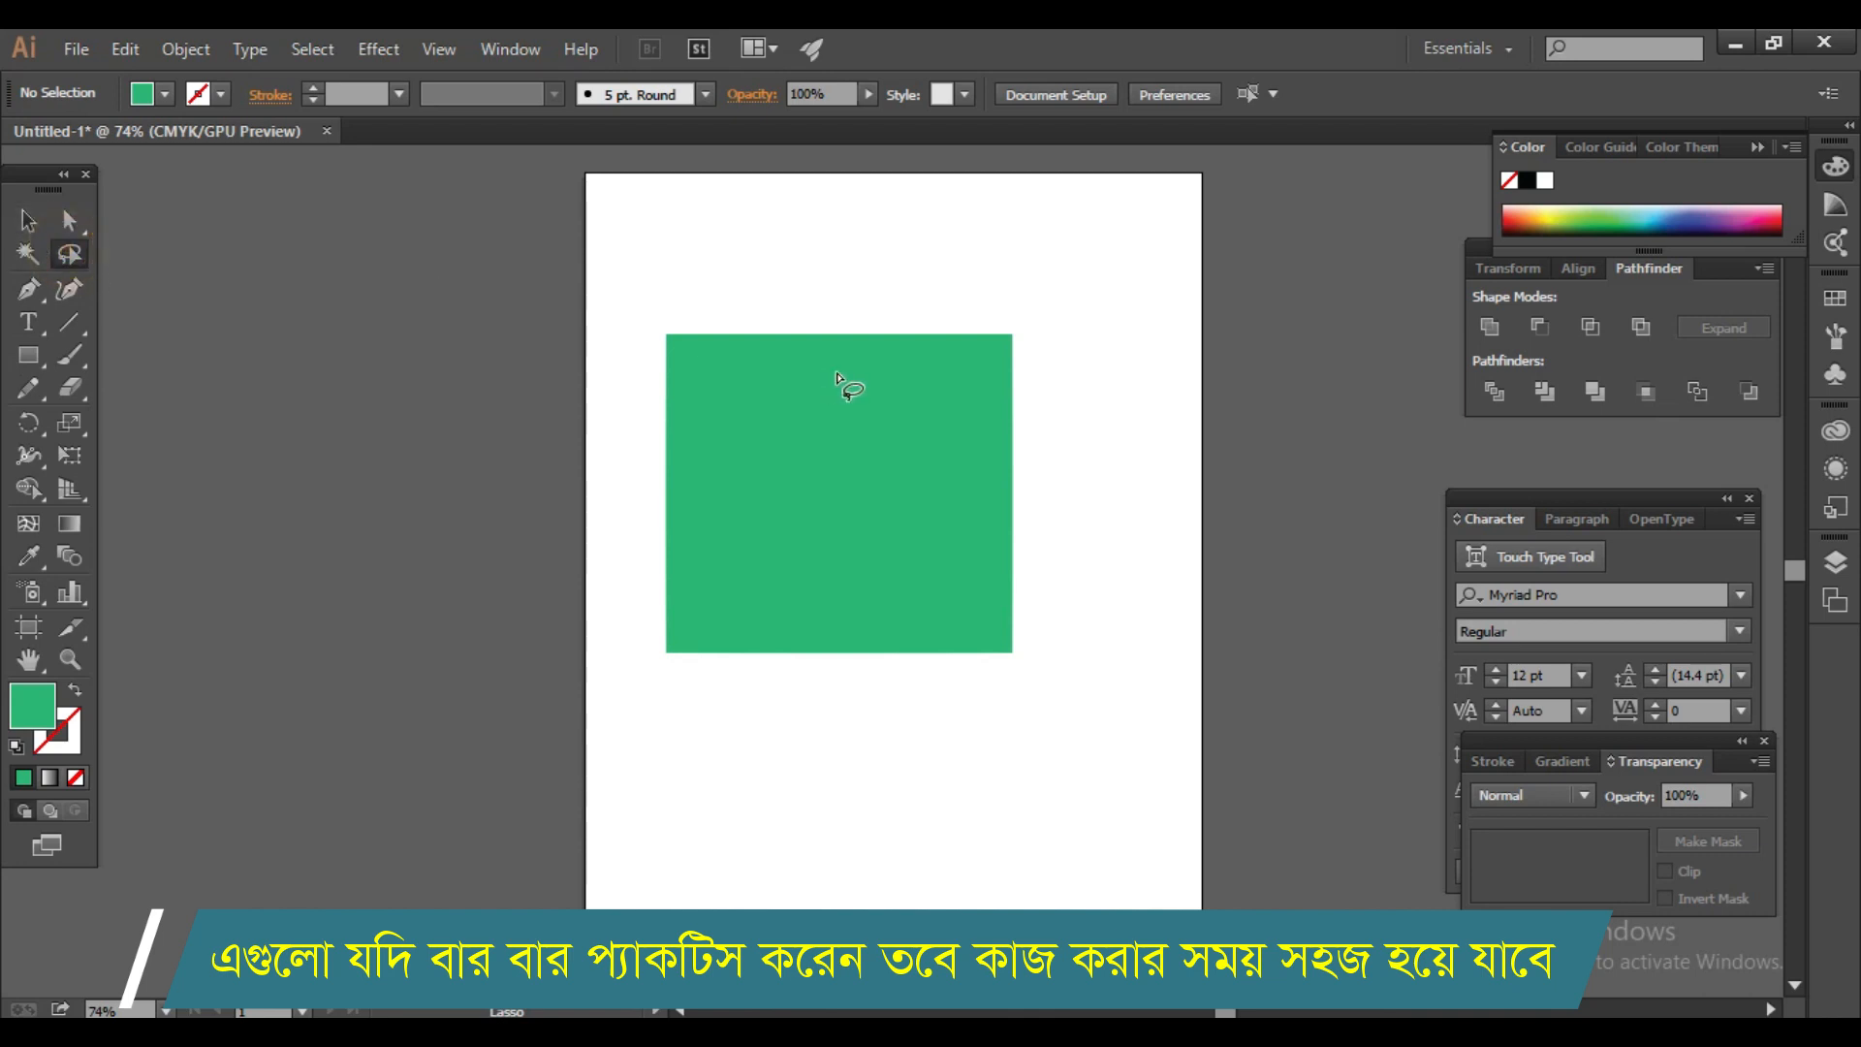
left_click(76, 230)
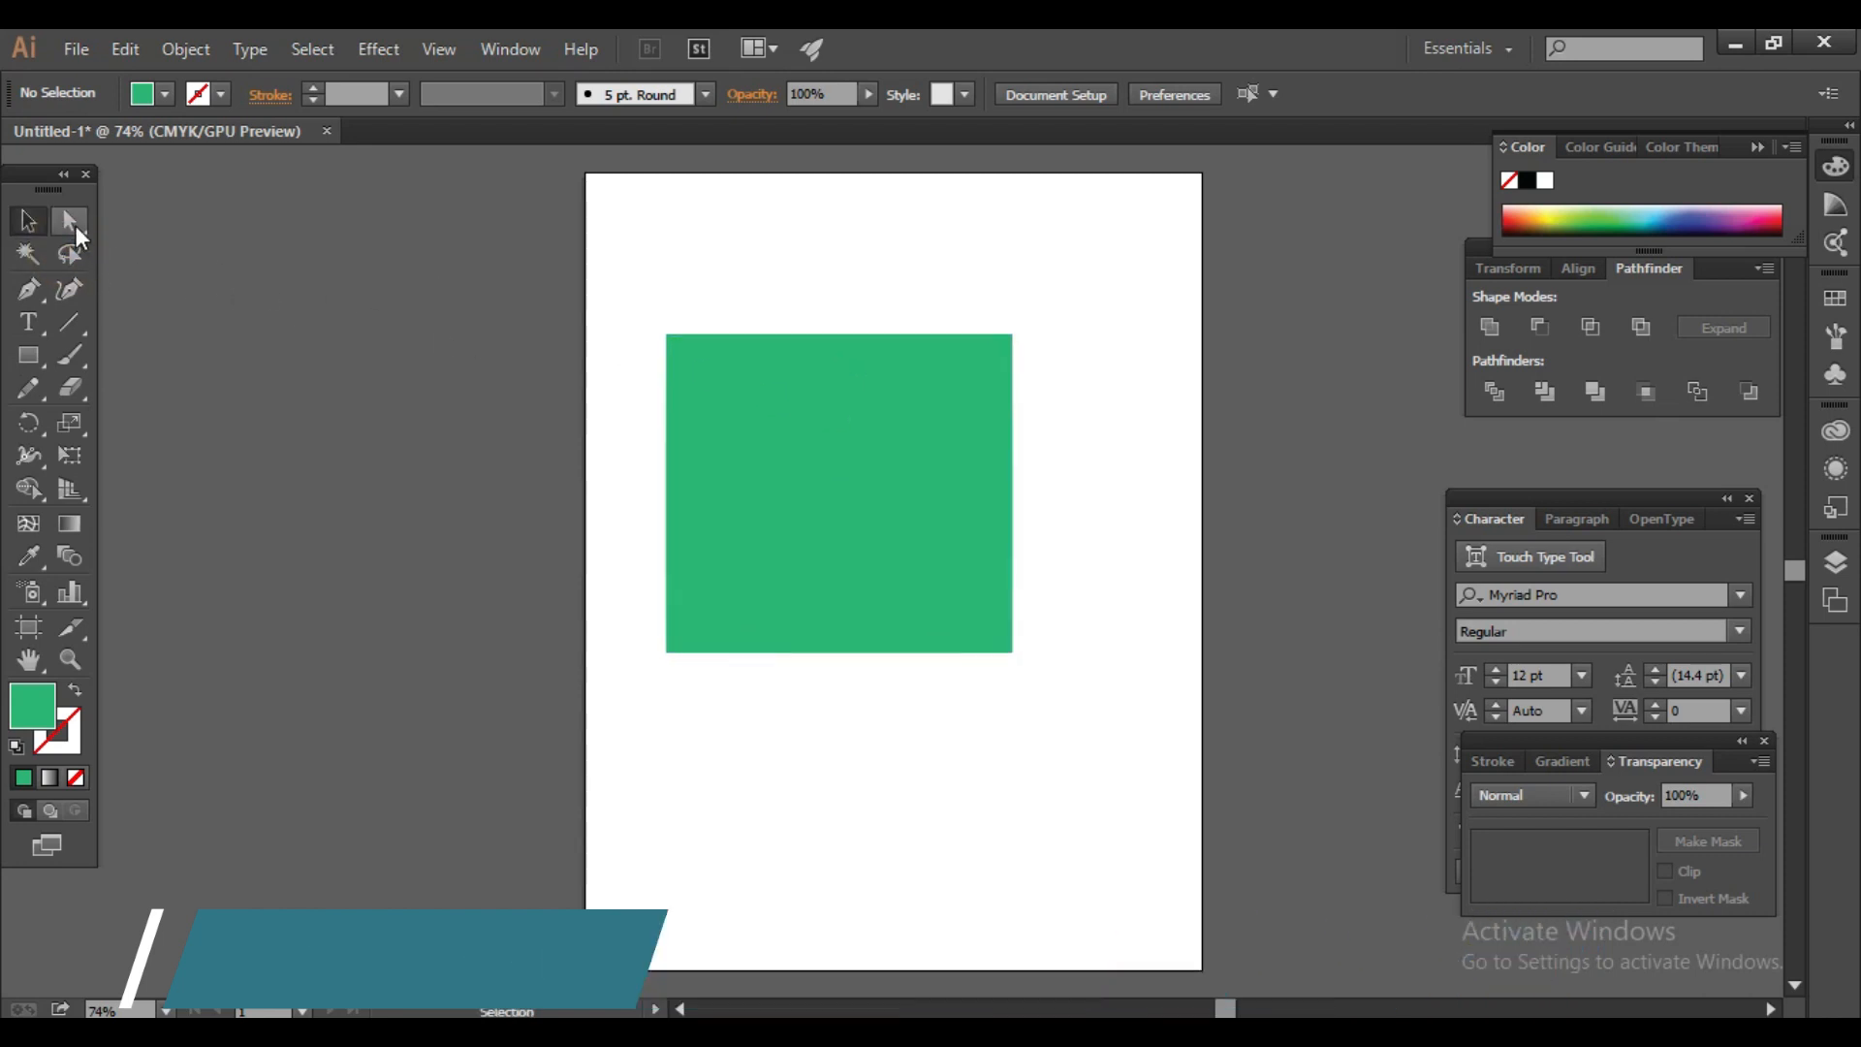
key("a")
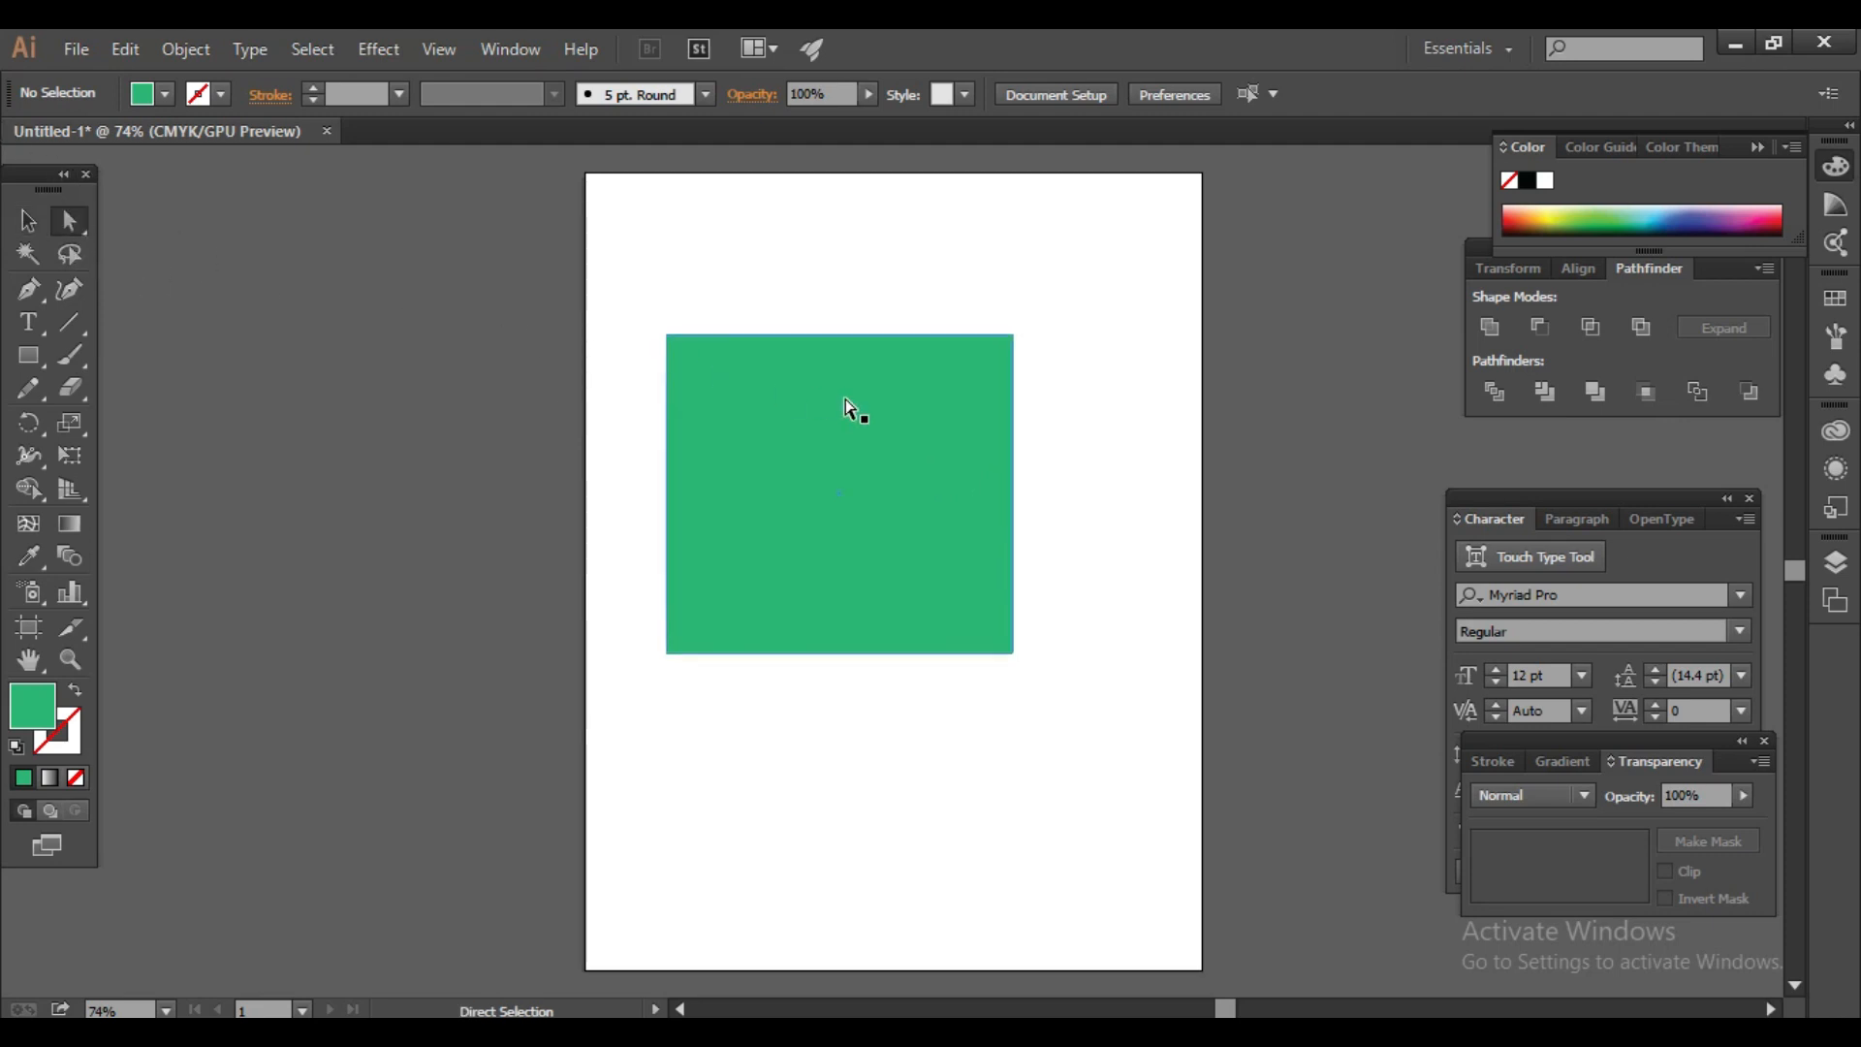
left_click_drag(511, 270, 1207, 718)
left_click_drag(515, 258, 981, 560)
left_click(340, 307)
left_click(28, 220)
left_click_drag(557, 311, 1123, 622)
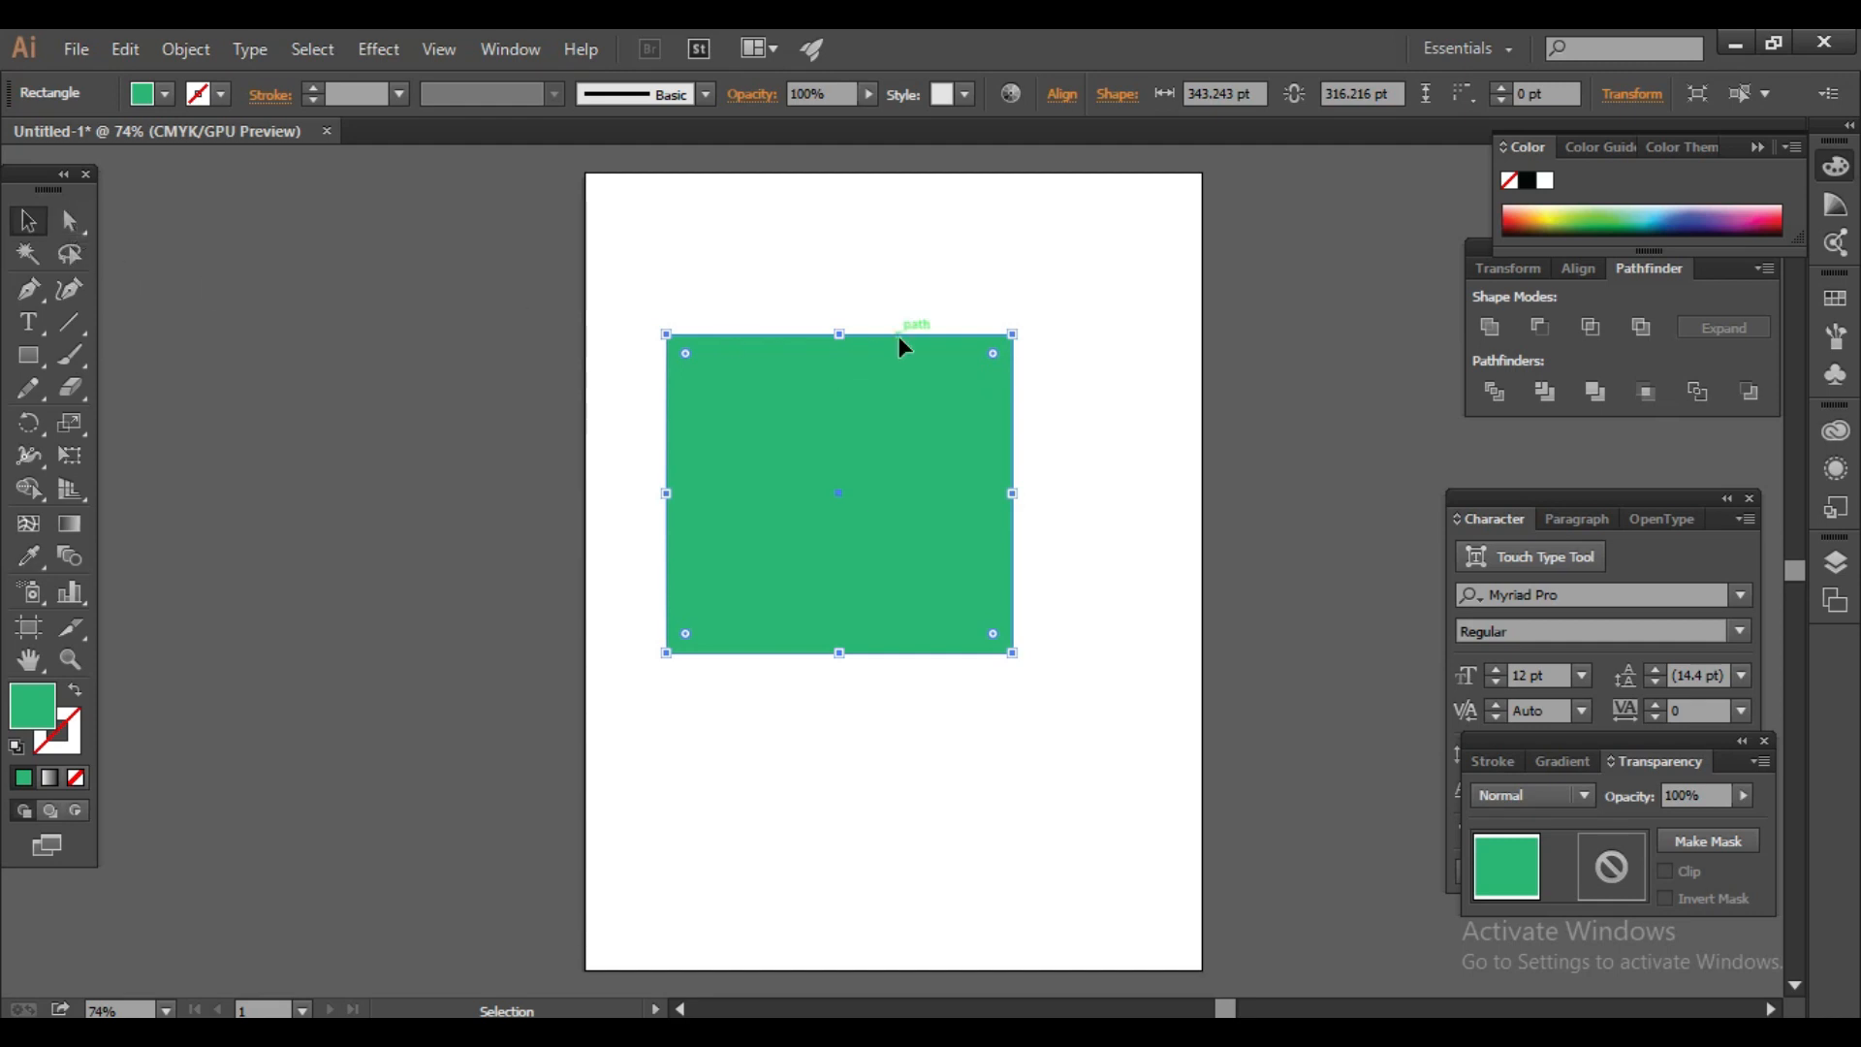
Step: Round only the rectangle's upper-right corner to a radius of about 56 pt, starting from its anchor point, and deselect the shape
left_click(72, 223)
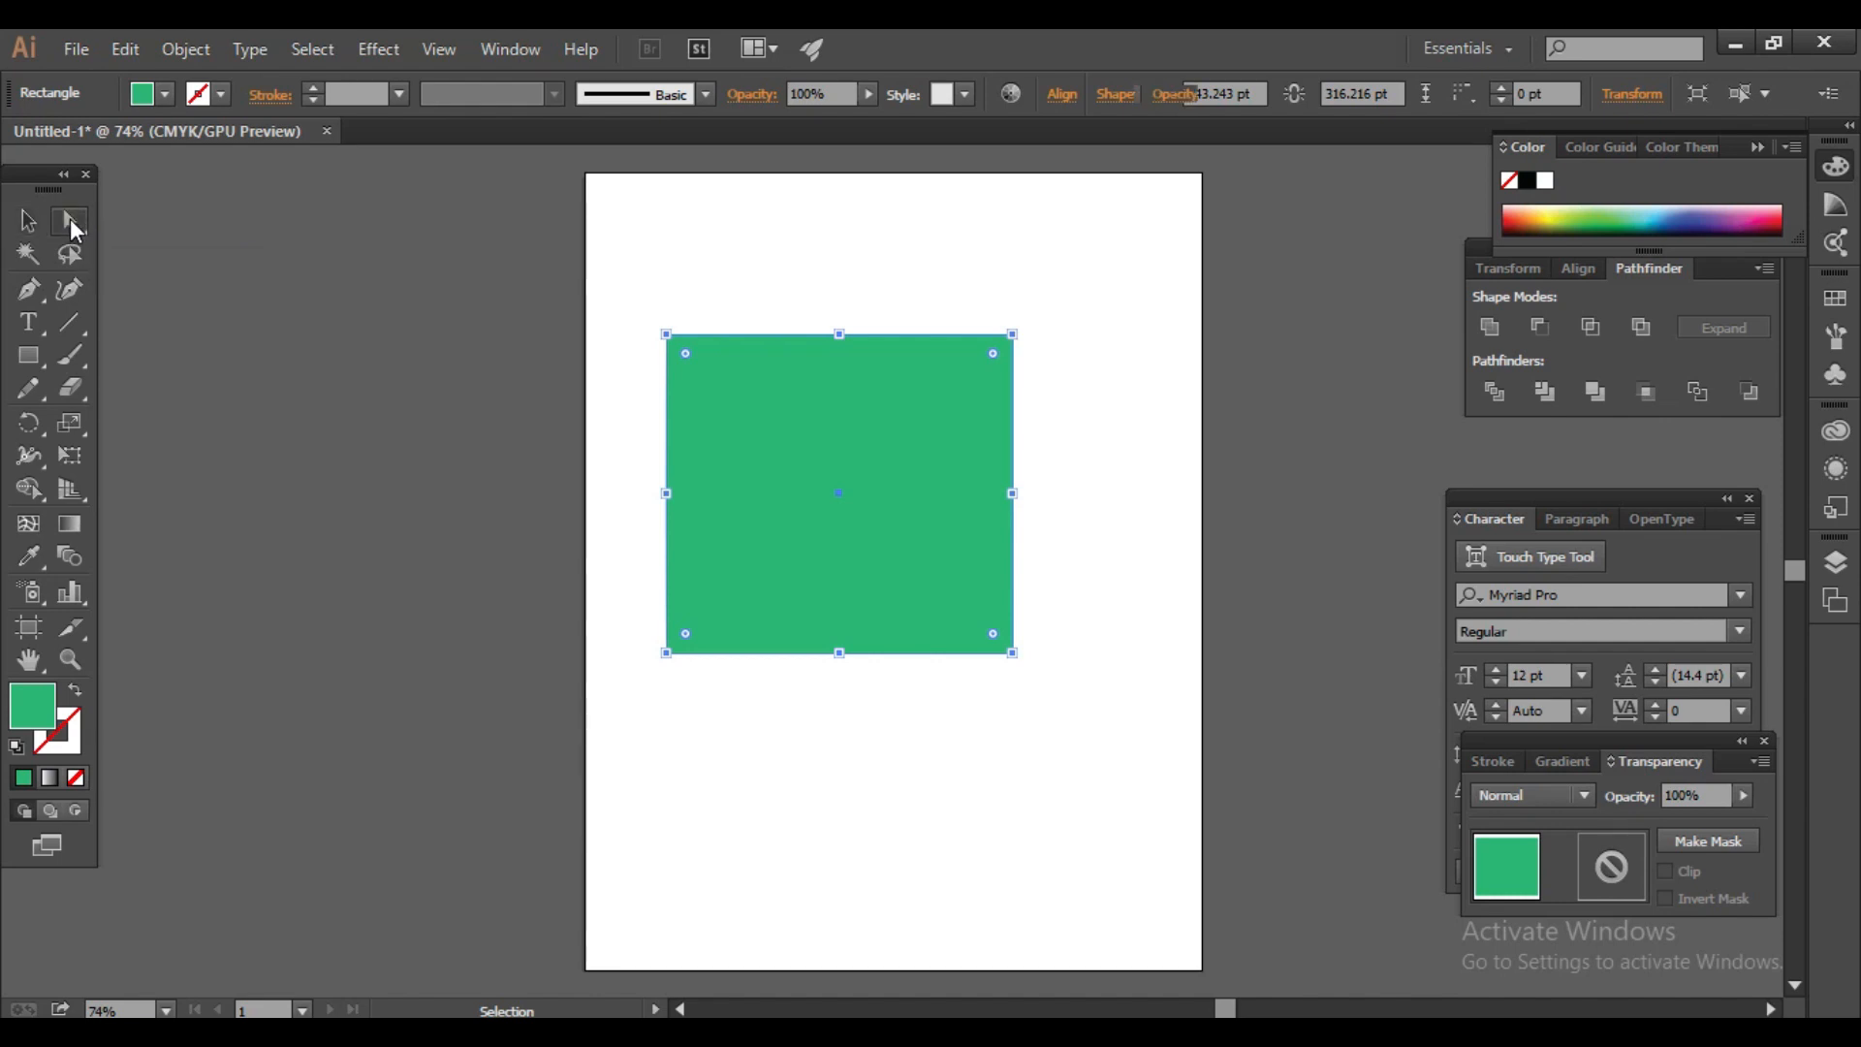
left_click_drag(967, 317, 1163, 557)
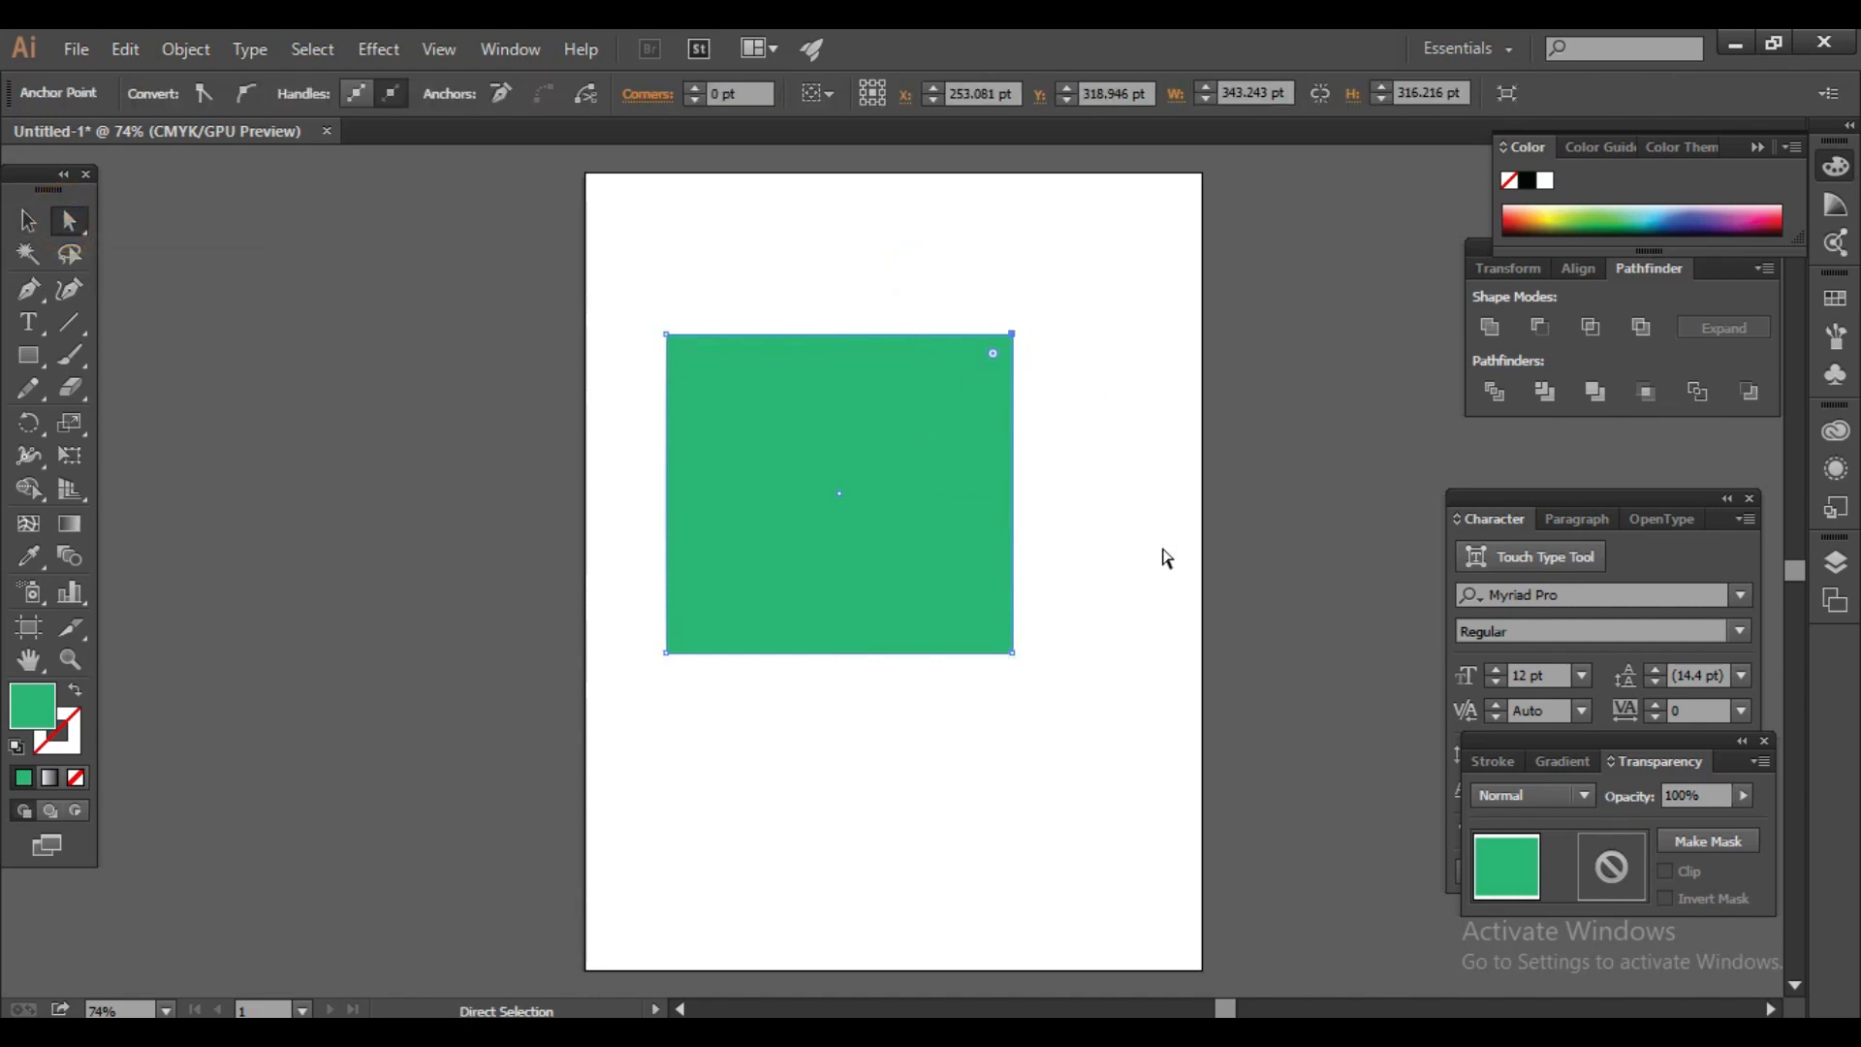
left_click_drag(994, 357, 997, 447)
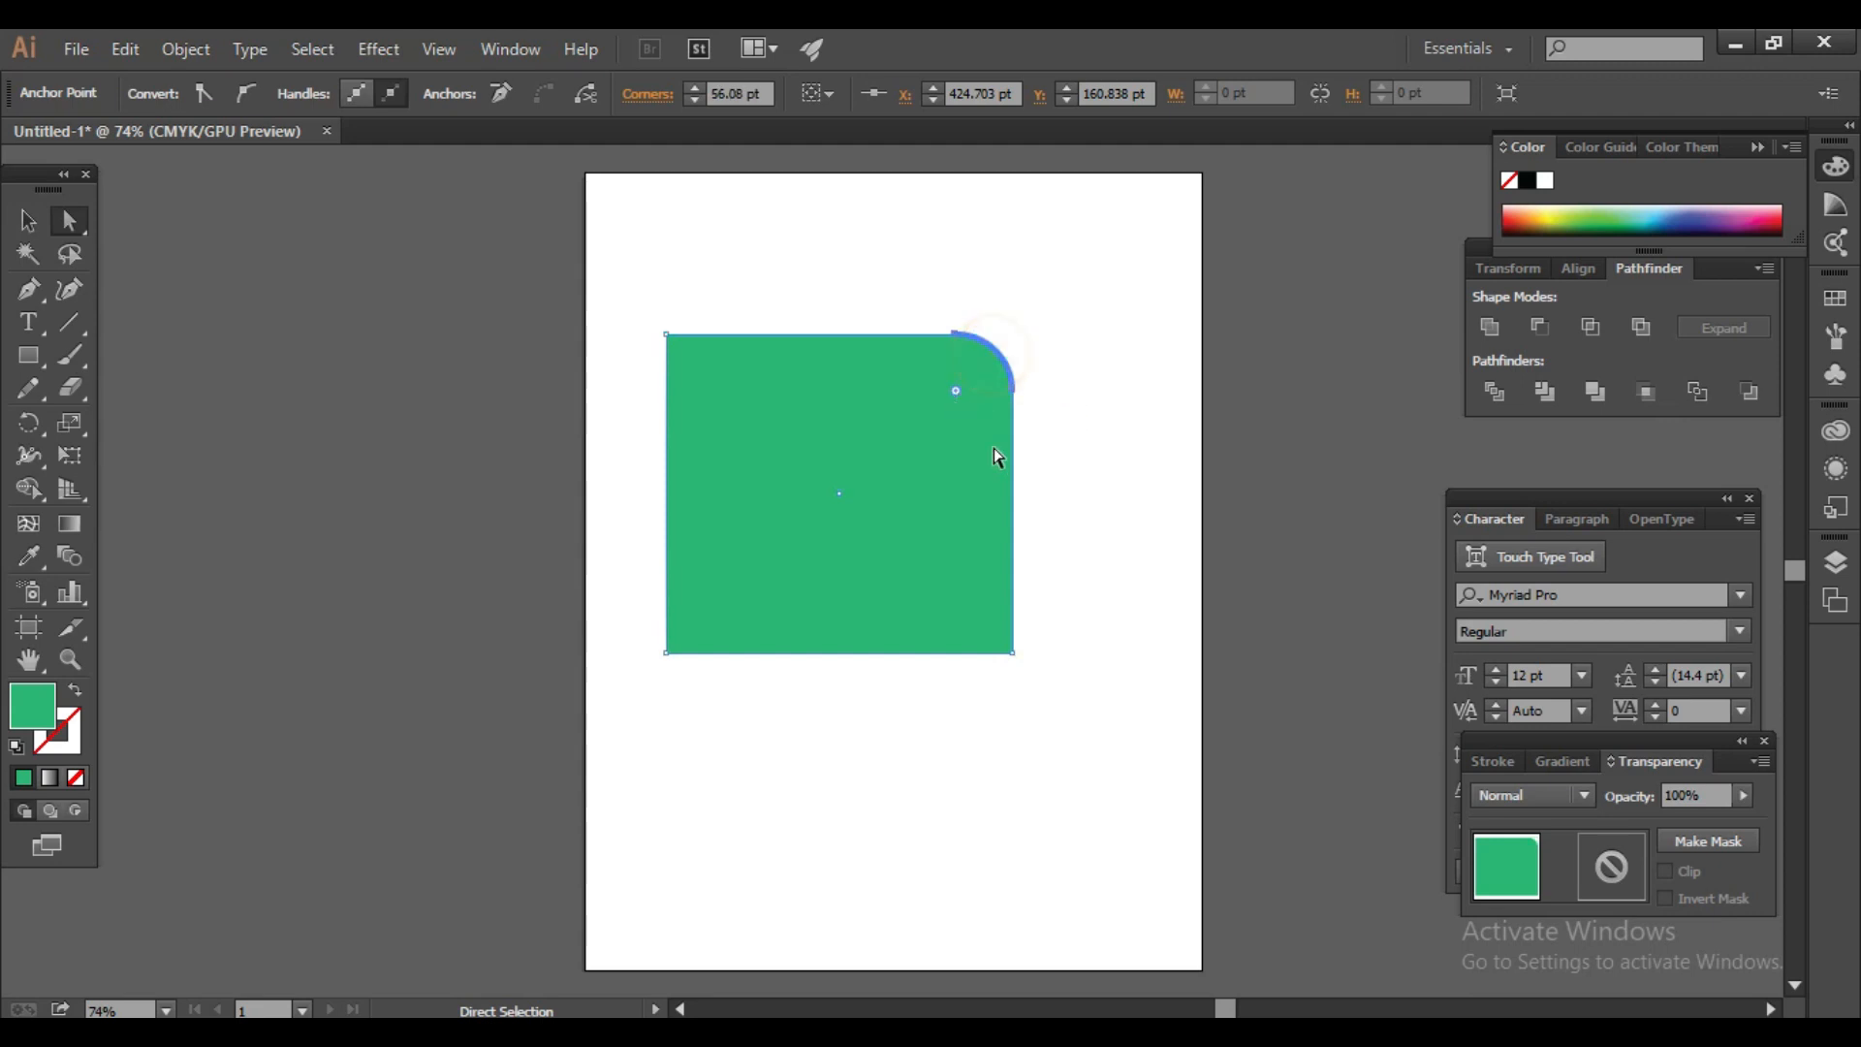
left_click(757, 322)
left_click(742, 313)
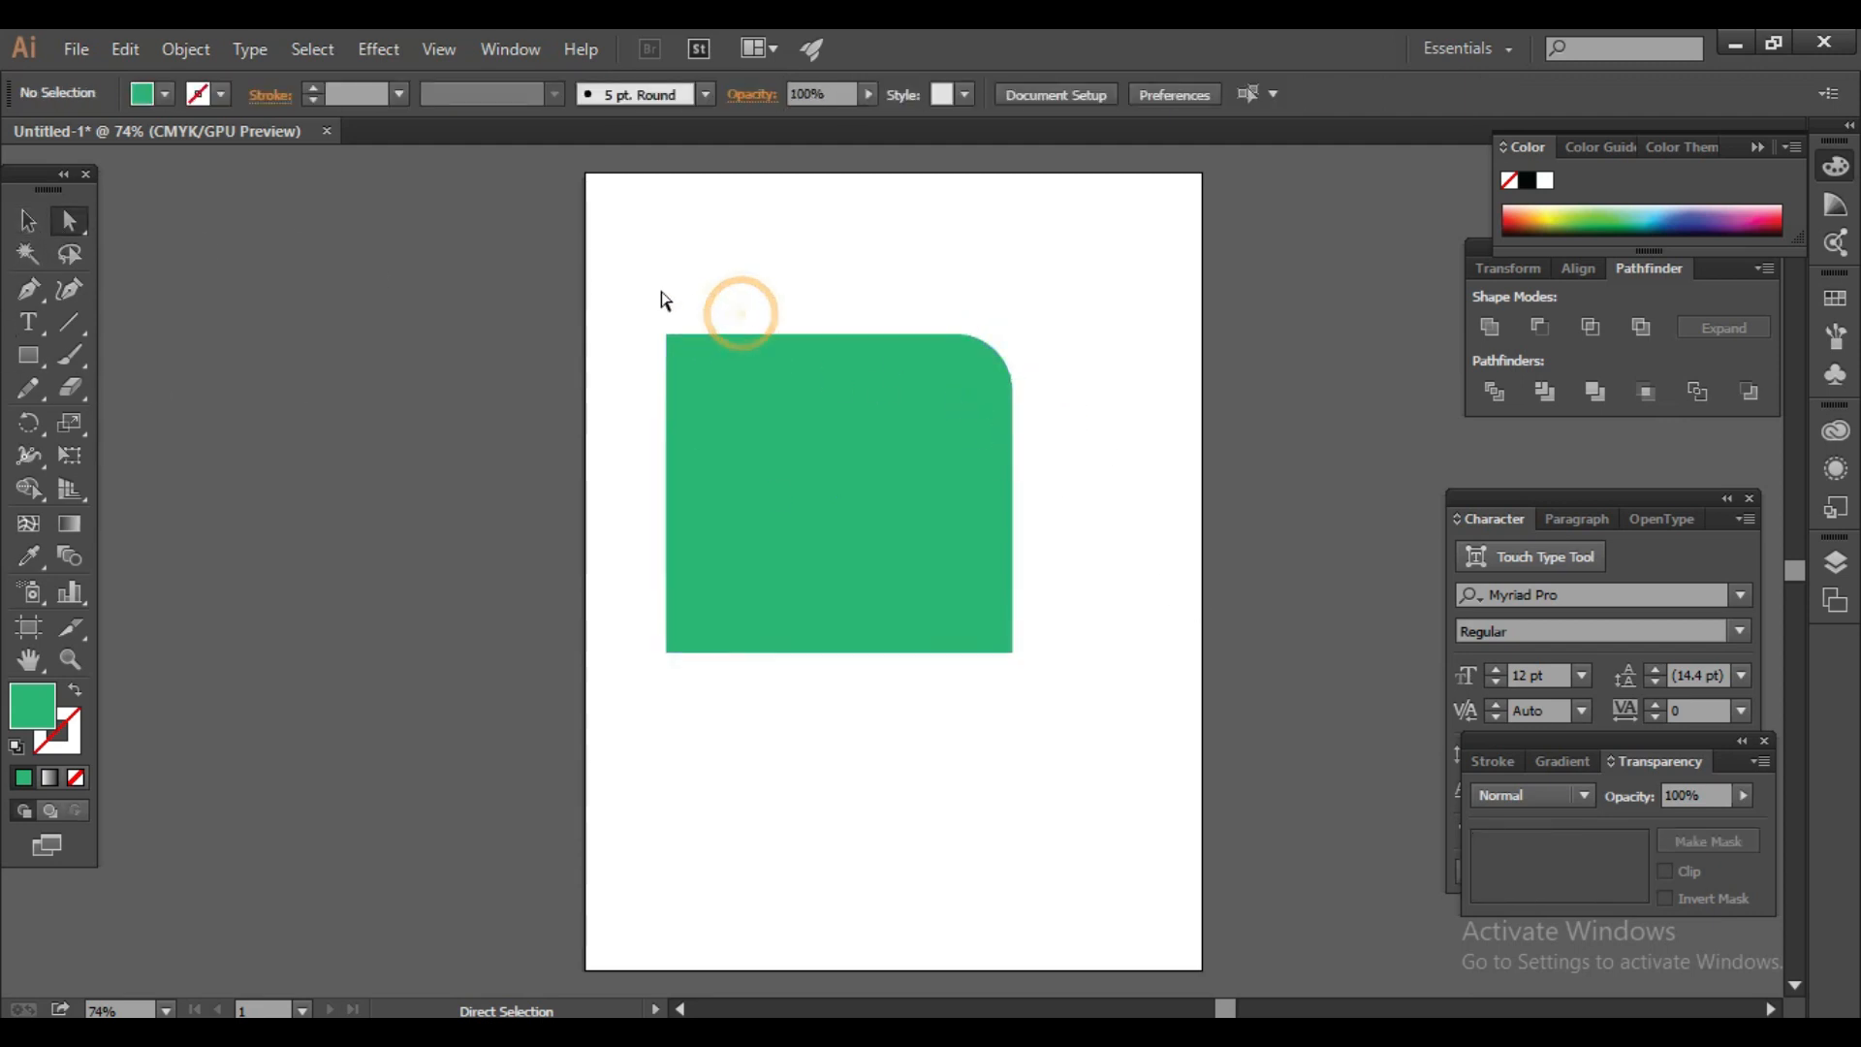
Step: Select the whole green shape, resize it to about 210 by 210 pt and round all its corners
left_click_drag(594, 303, 1068, 719)
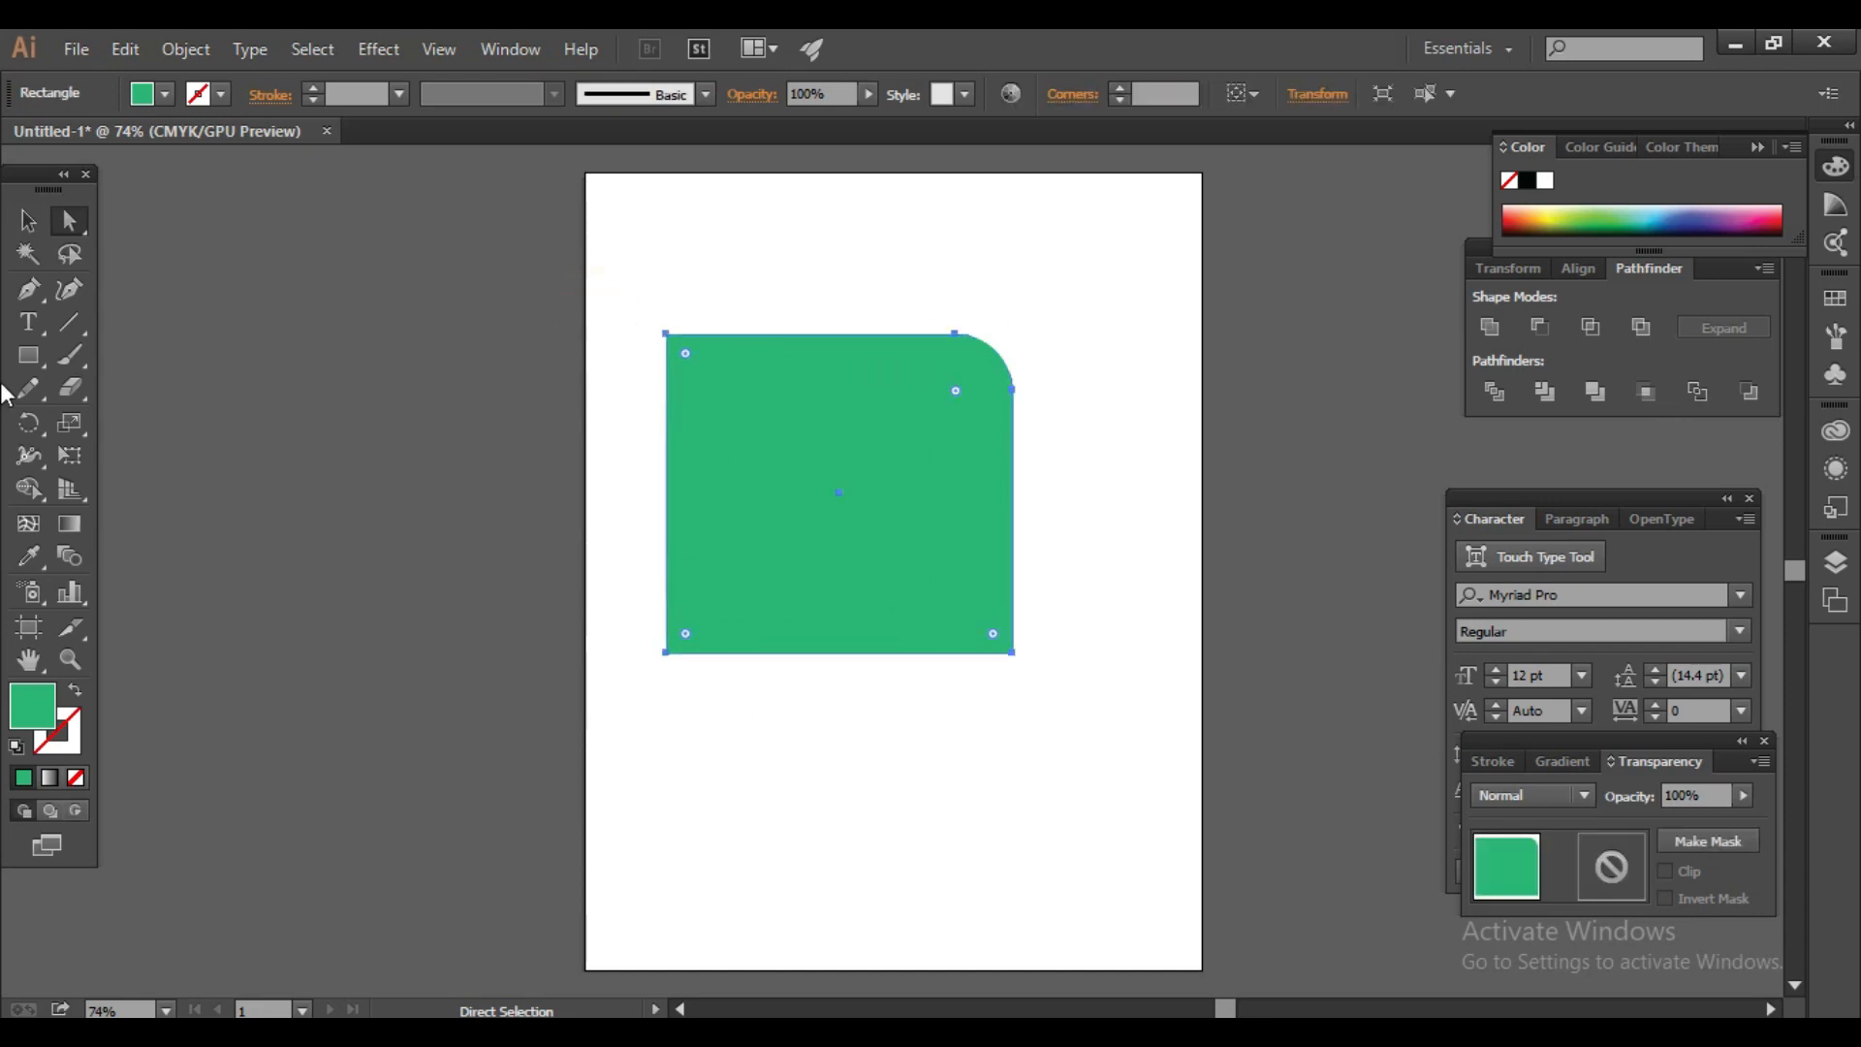
left_click(29, 221)
left_click(659, 254)
left_click_drag(713, 267, 617, 442)
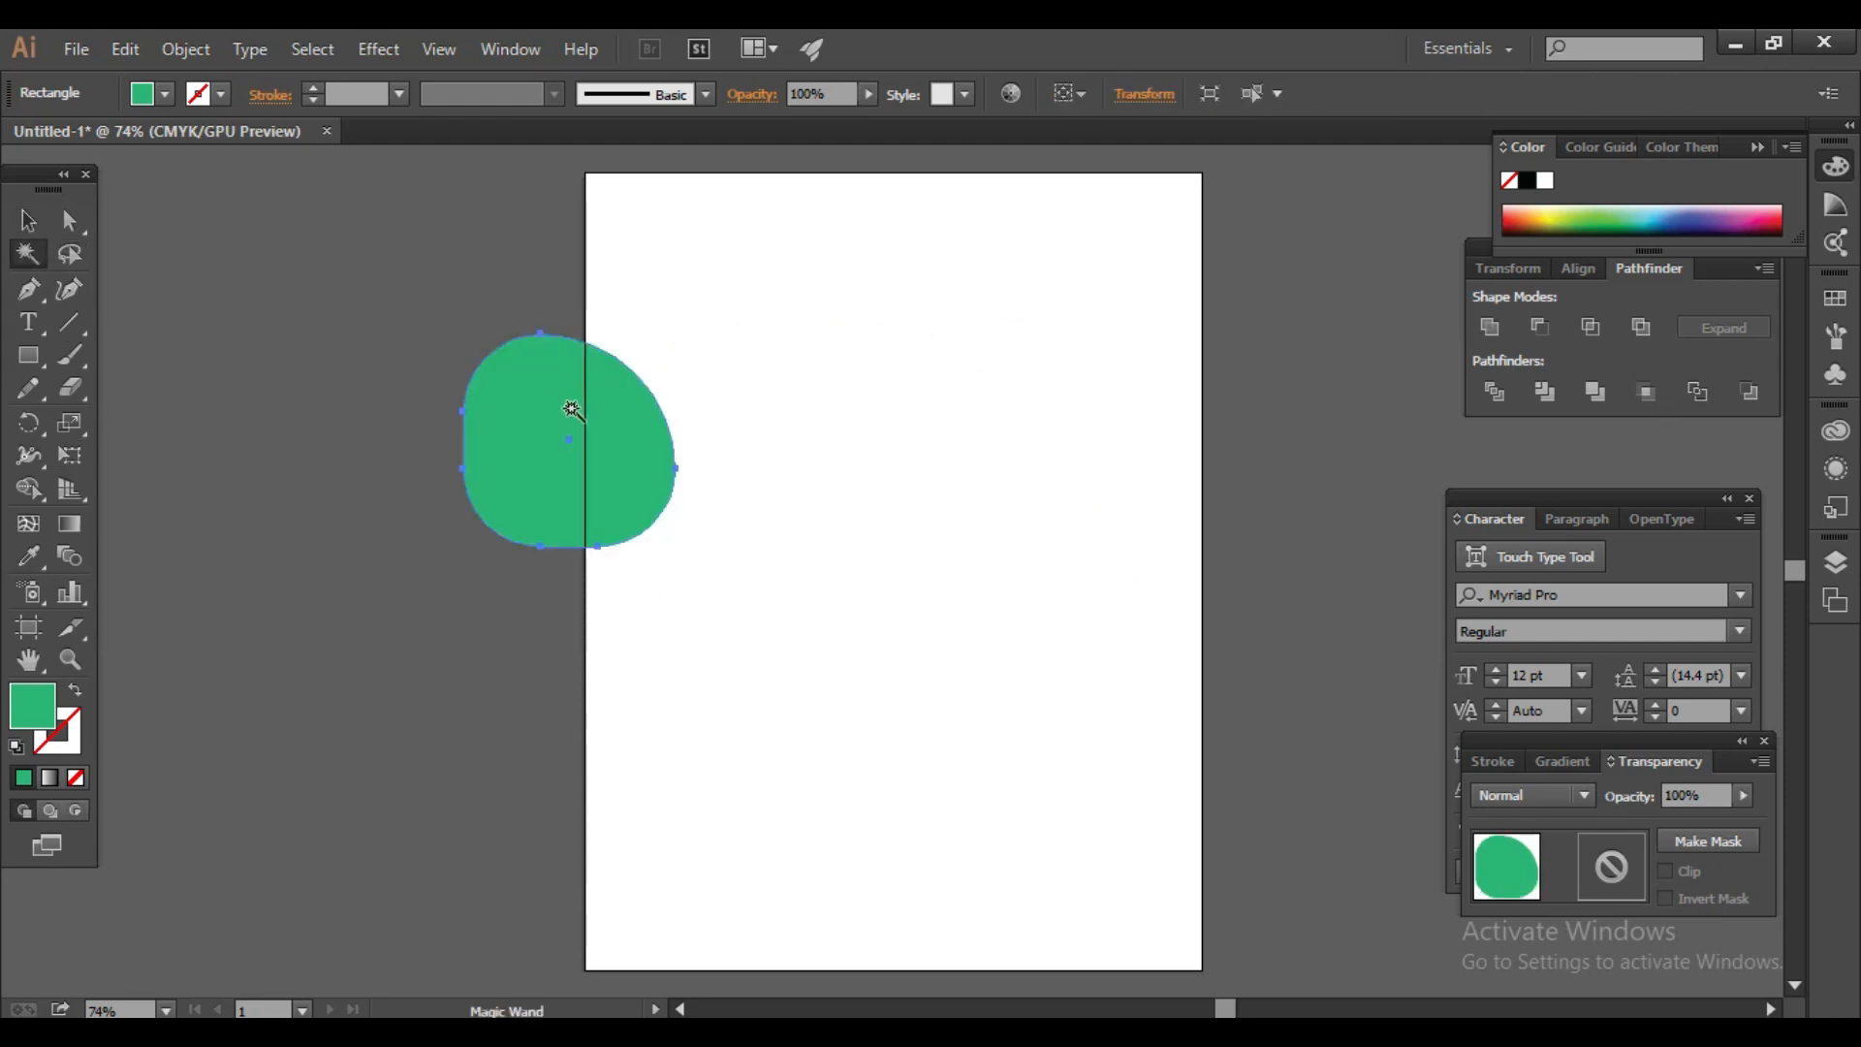
Step: Move the green shape fully onto the artboard and strongly round all its corners
left_click(28, 221)
left_click_drag(599, 471, 759, 492)
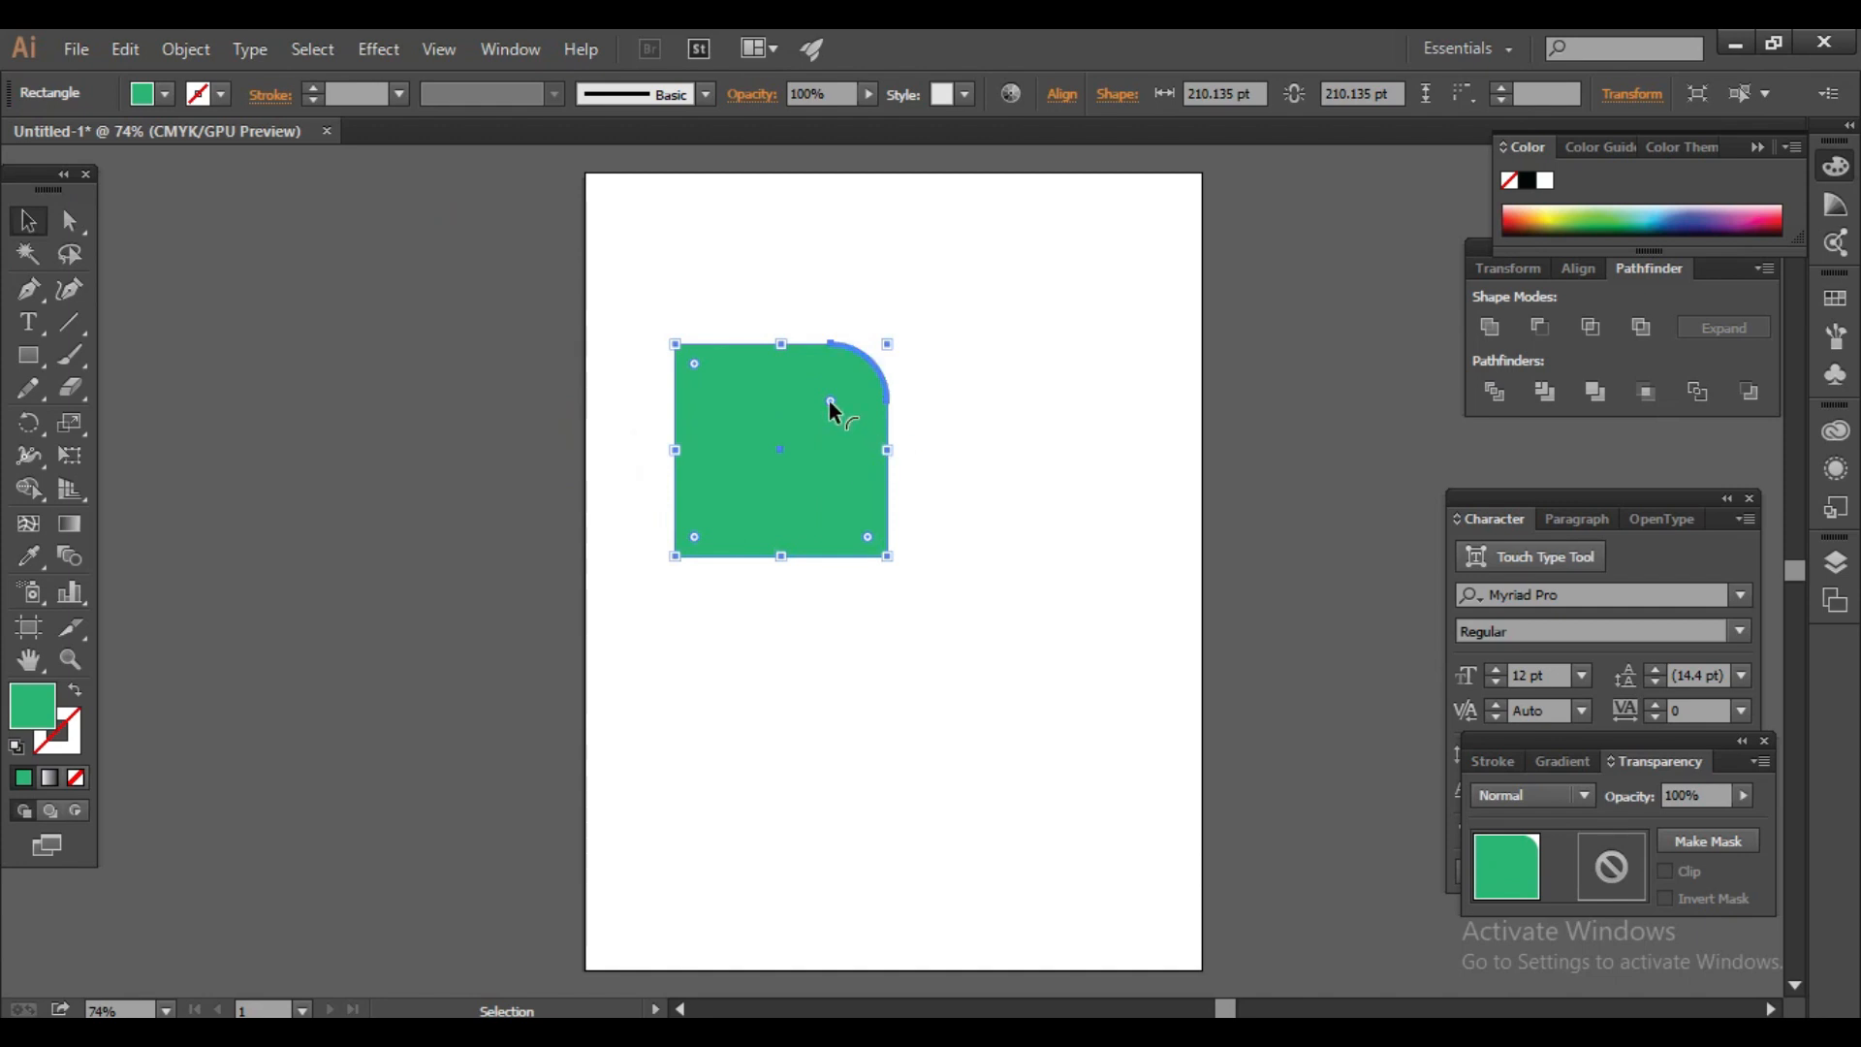
left_click_drag(830, 402, 750, 473)
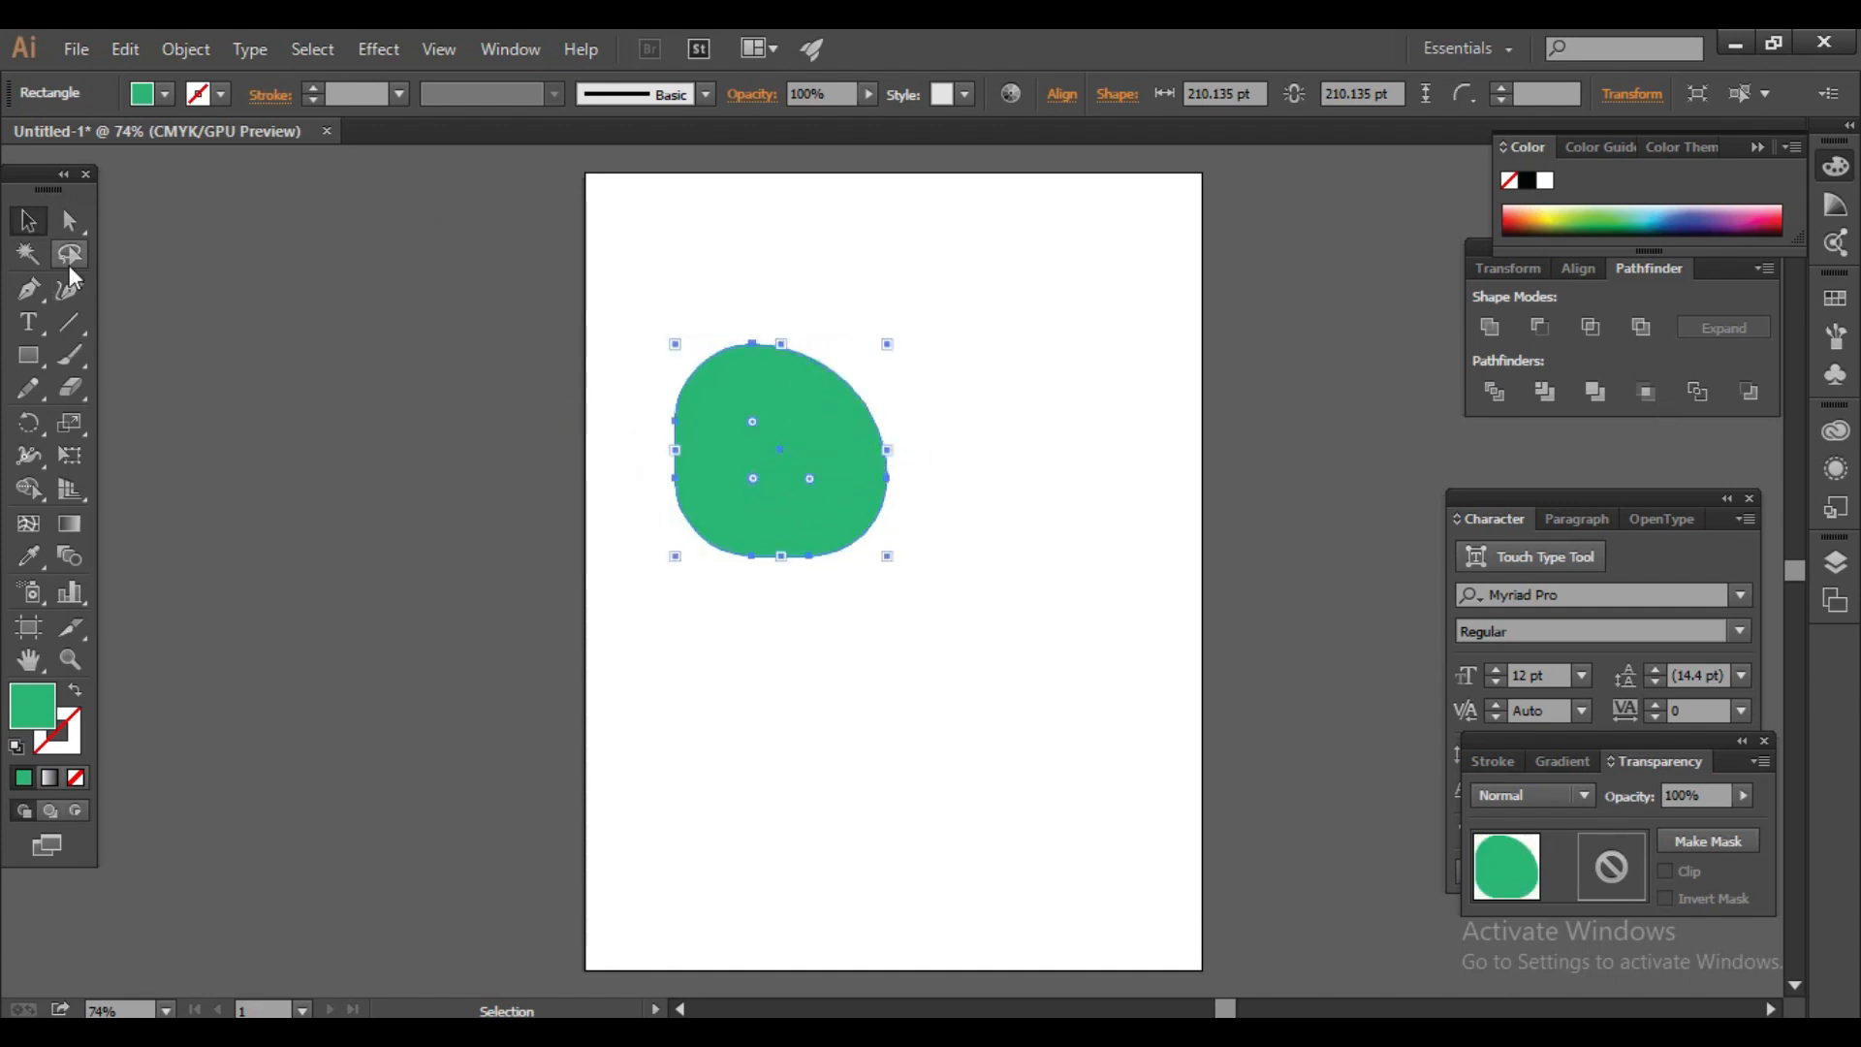
Step: Remove the rounding from all corners of the green shape to make it a sharp-cornered square
left_click(36, 220)
left_click_drag(808, 480, 1200, 457)
mouse_move(834, 407)
left_mouse_down()
mouse_move(1034, 340)
mouse_move(1039, 403)
mouse_move(558, 471)
left_mouse_up()
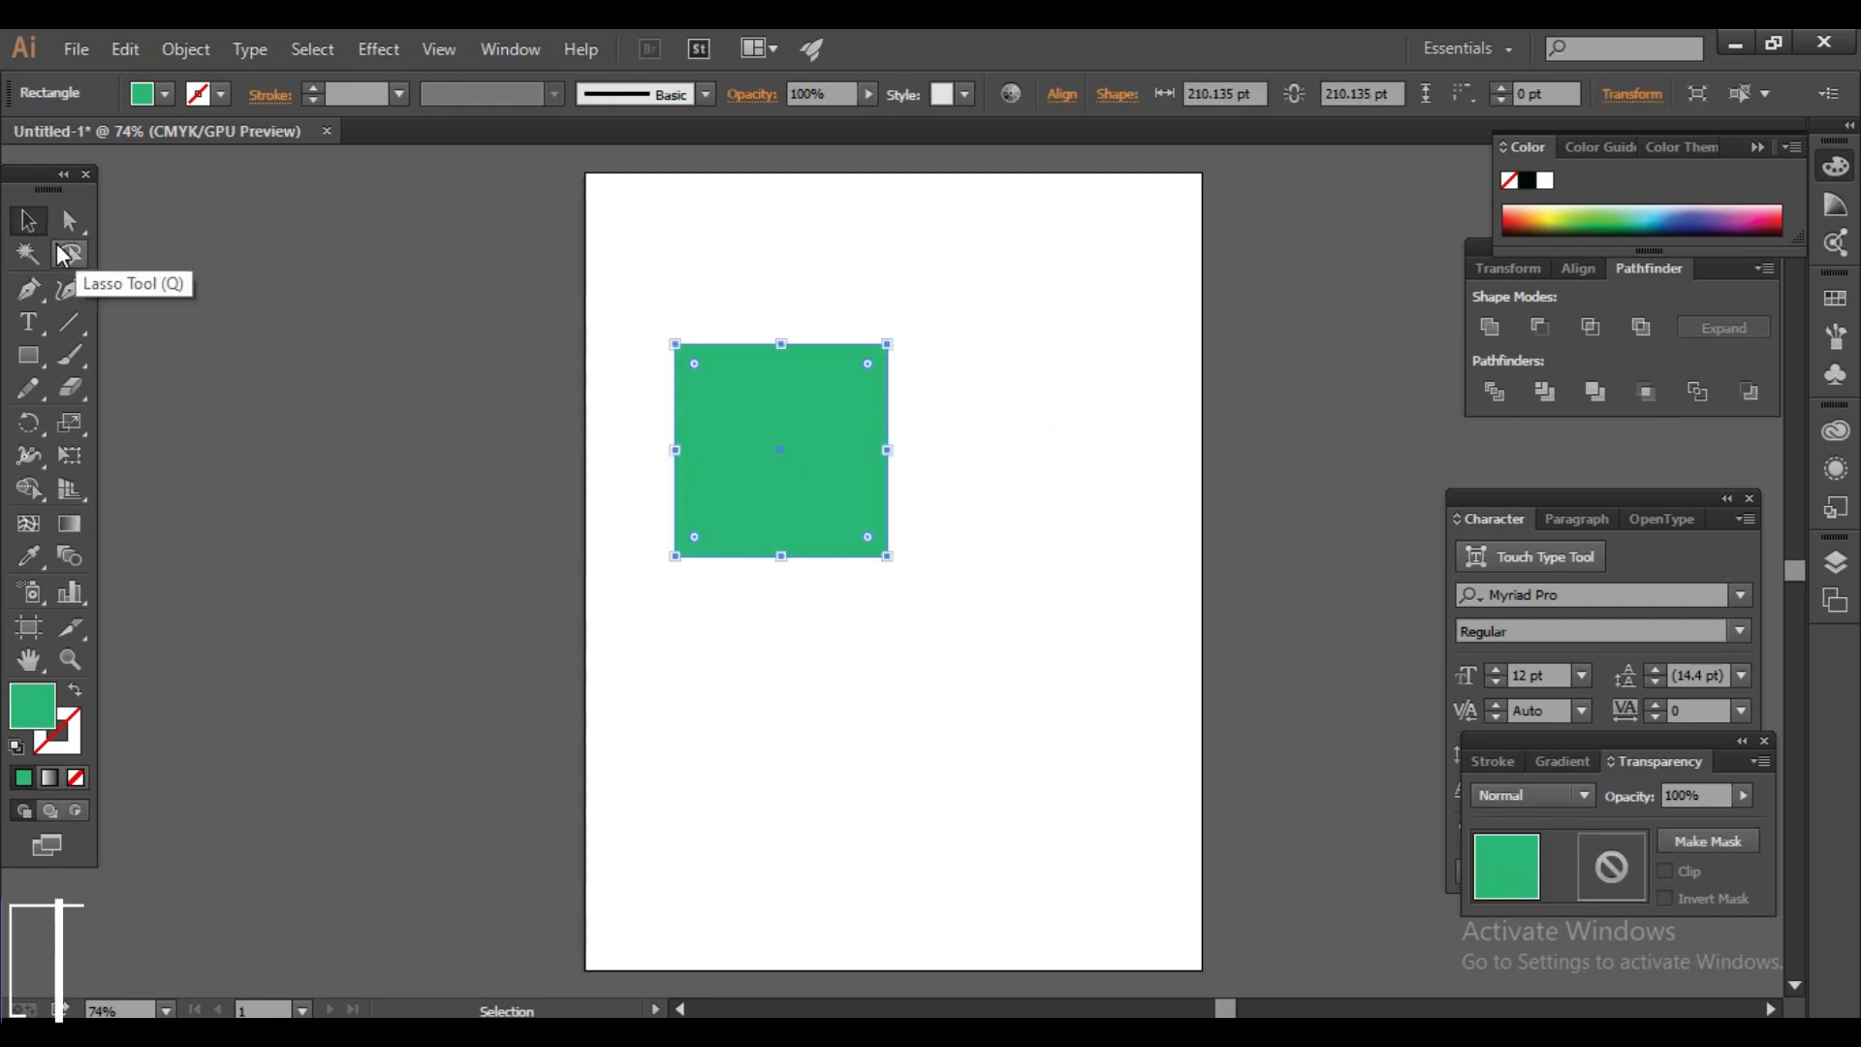
Step: Try selecting the green square's anchor points with the Lasso tool at 200% zoom
left_click(70, 254)
mouse_move(775, 329)
left_mouse_down()
mouse_move(692, 258)
mouse_move(860, 353)
left_mouse_up()
scroll(936, 486, "up", 3)
left_click_drag(700, 589, 1115, 367)
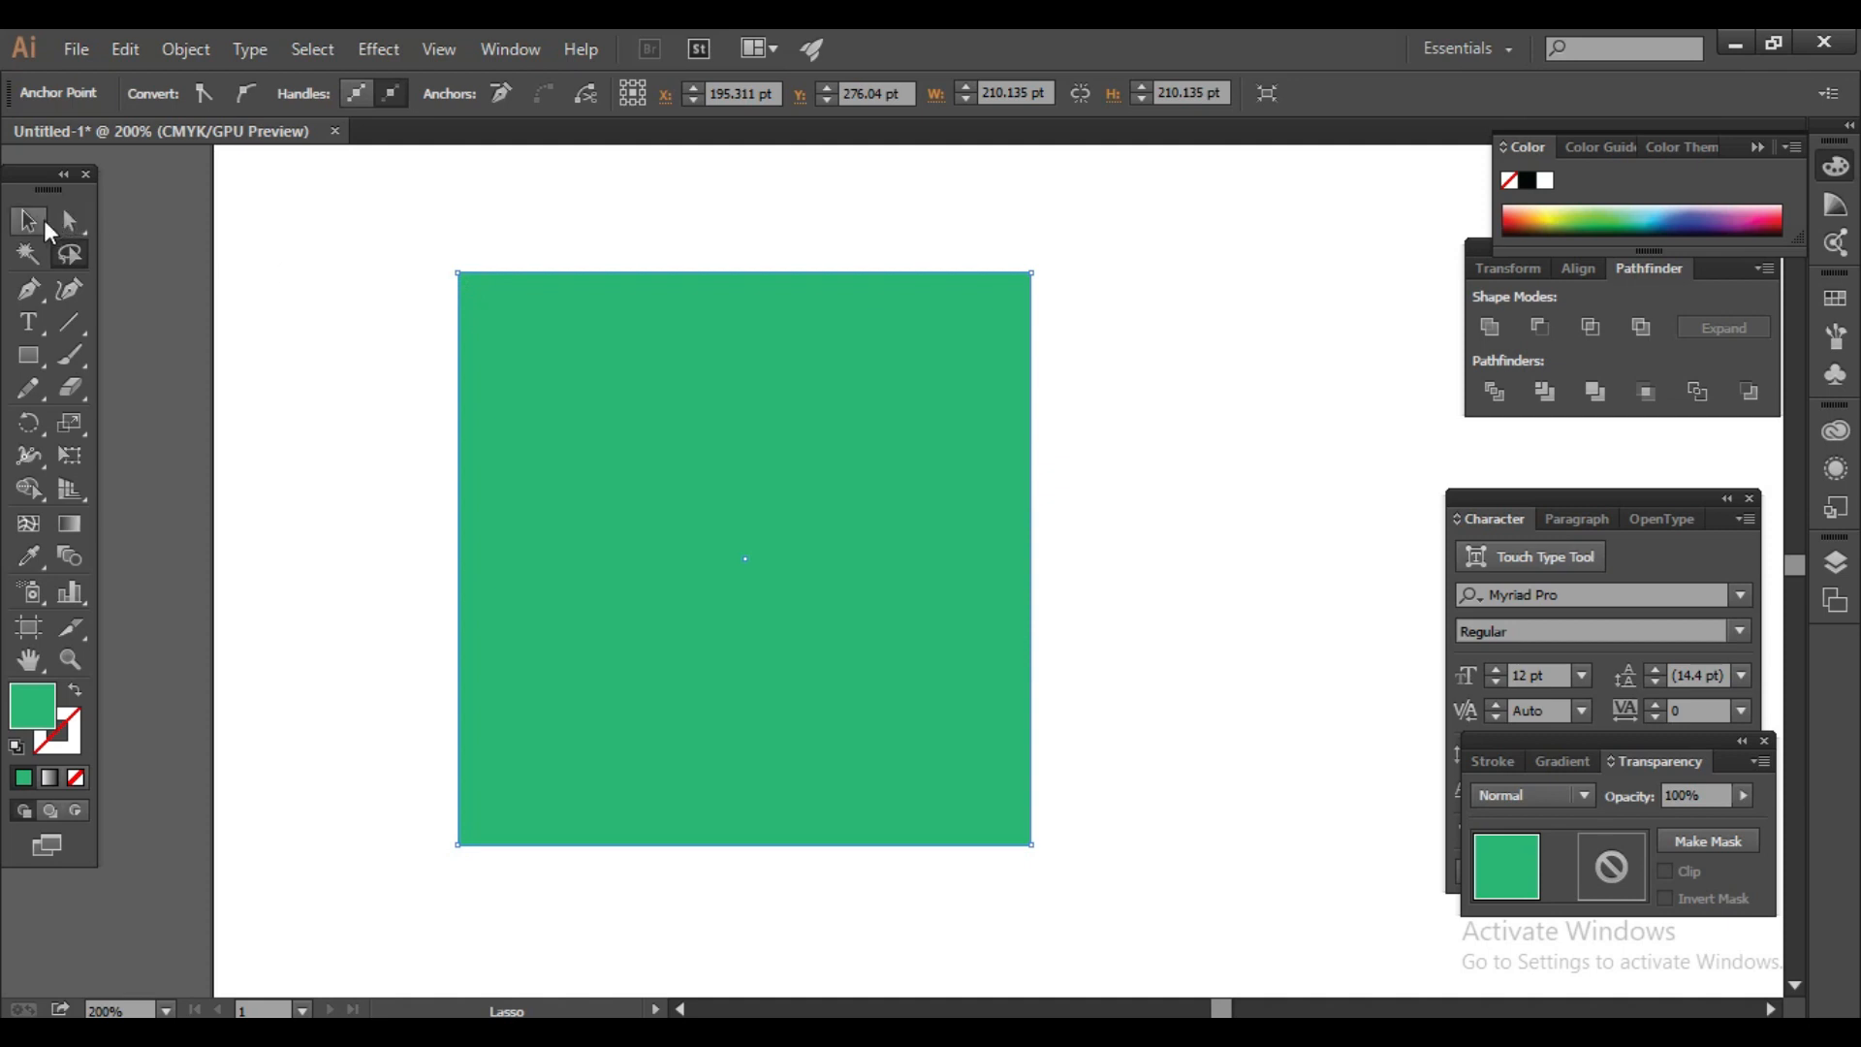
left_click(28, 220)
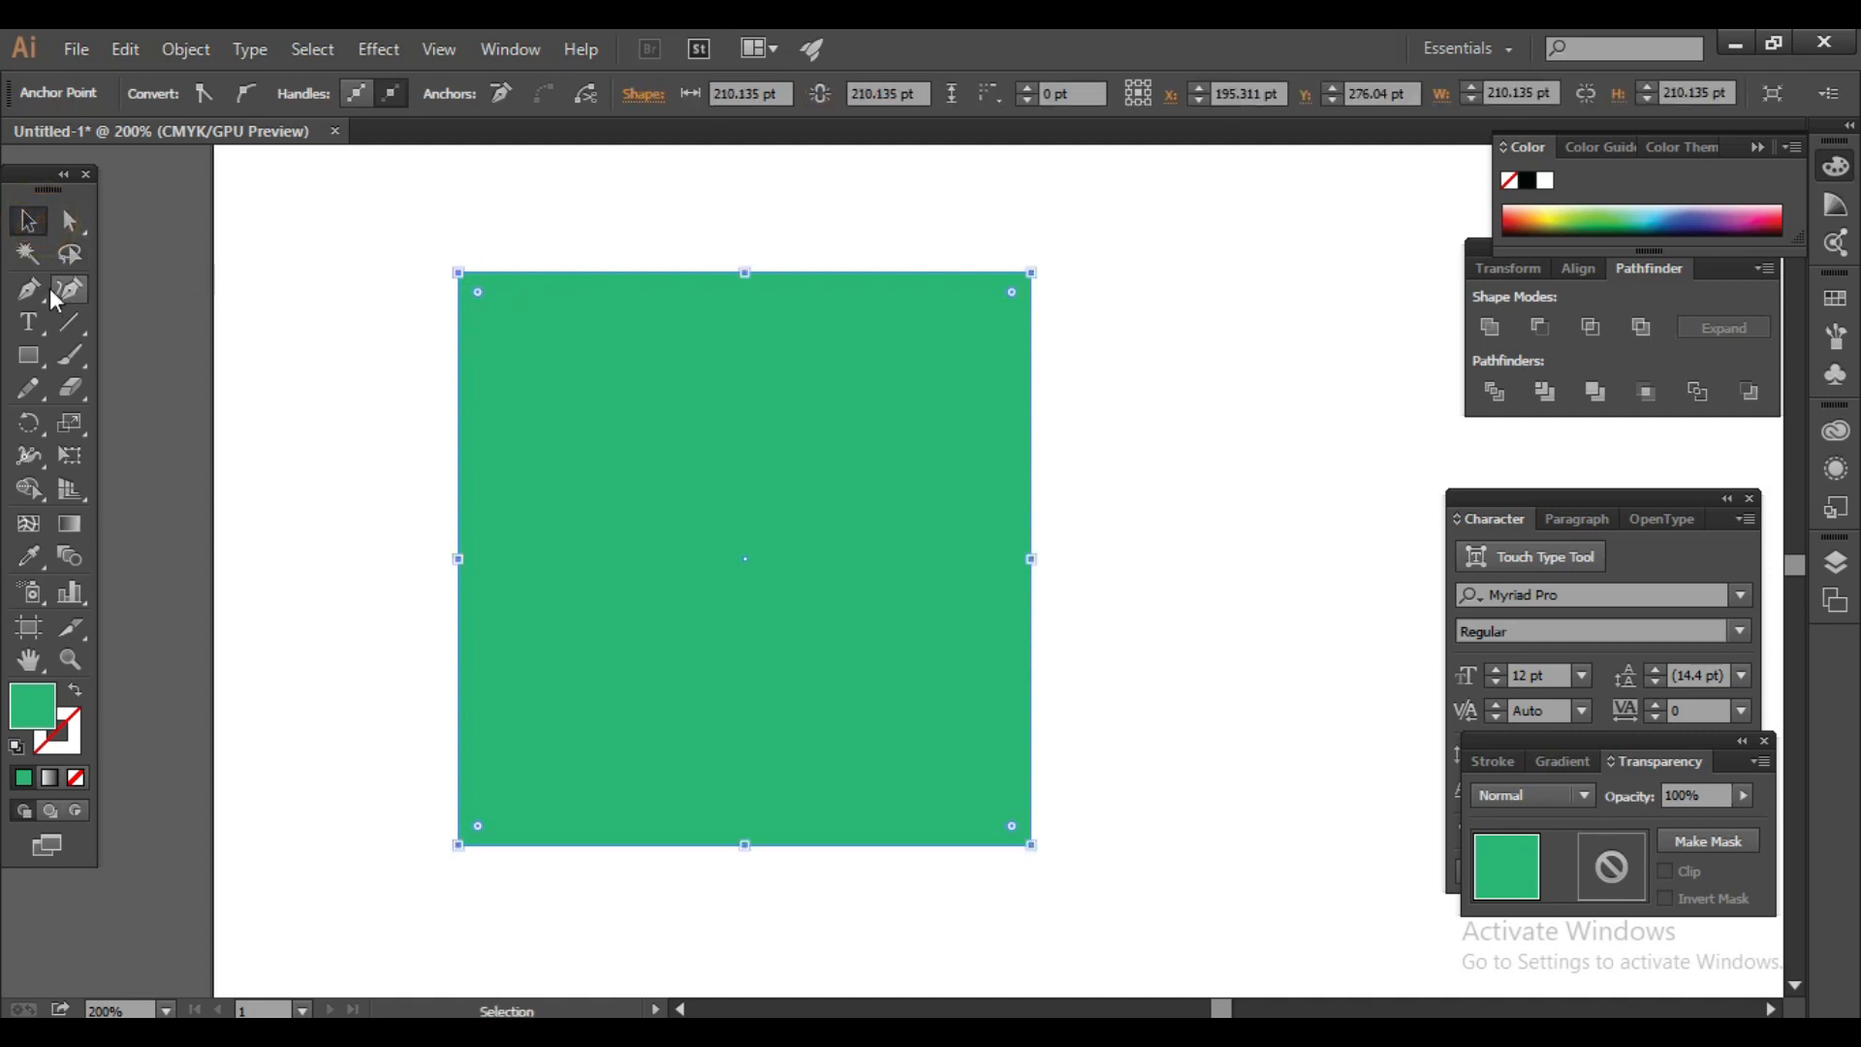
Step: Pull the square's upper-left anchor point outward with the Direct Selection tool and reposition the resulting shape slightly
left_click(69, 254)
left_click(69, 220)
mouse_move(458, 276)
left_mouse_down()
mouse_move(1039, 621)
mouse_move(404, 233)
mouse_move(985, 644)
mouse_move(355, 404)
mouse_move(243, 257)
mouse_move(827, 270)
mouse_move(582, 248)
mouse_move(638, 302)
mouse_move(409, 227)
mouse_move(518, 227)
mouse_move(433, 272)
left_mouse_up()
left_click(27, 220)
left_click(601, 427)
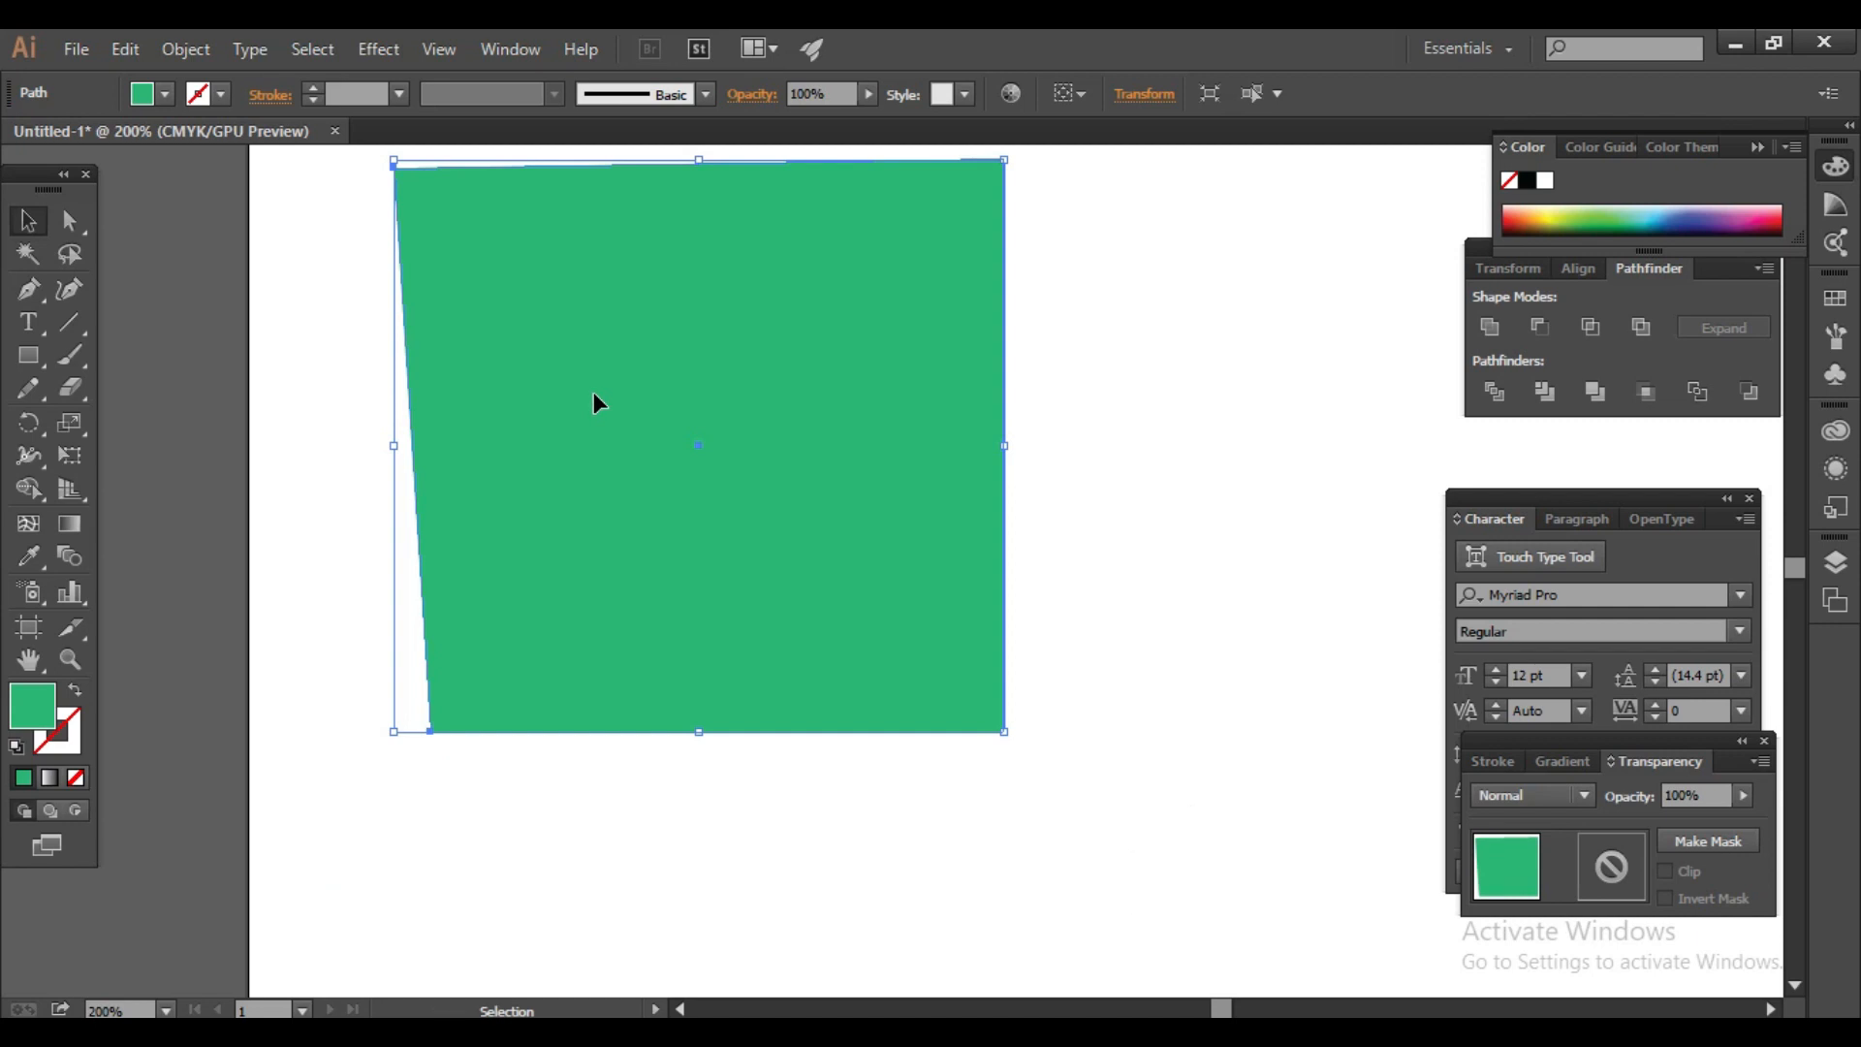
left_click_drag(672, 409, 690, 451)
Step: Draw a closed curved shape with the Pen tool, overlapping the lower-left part of the green shape
left_click(29, 287)
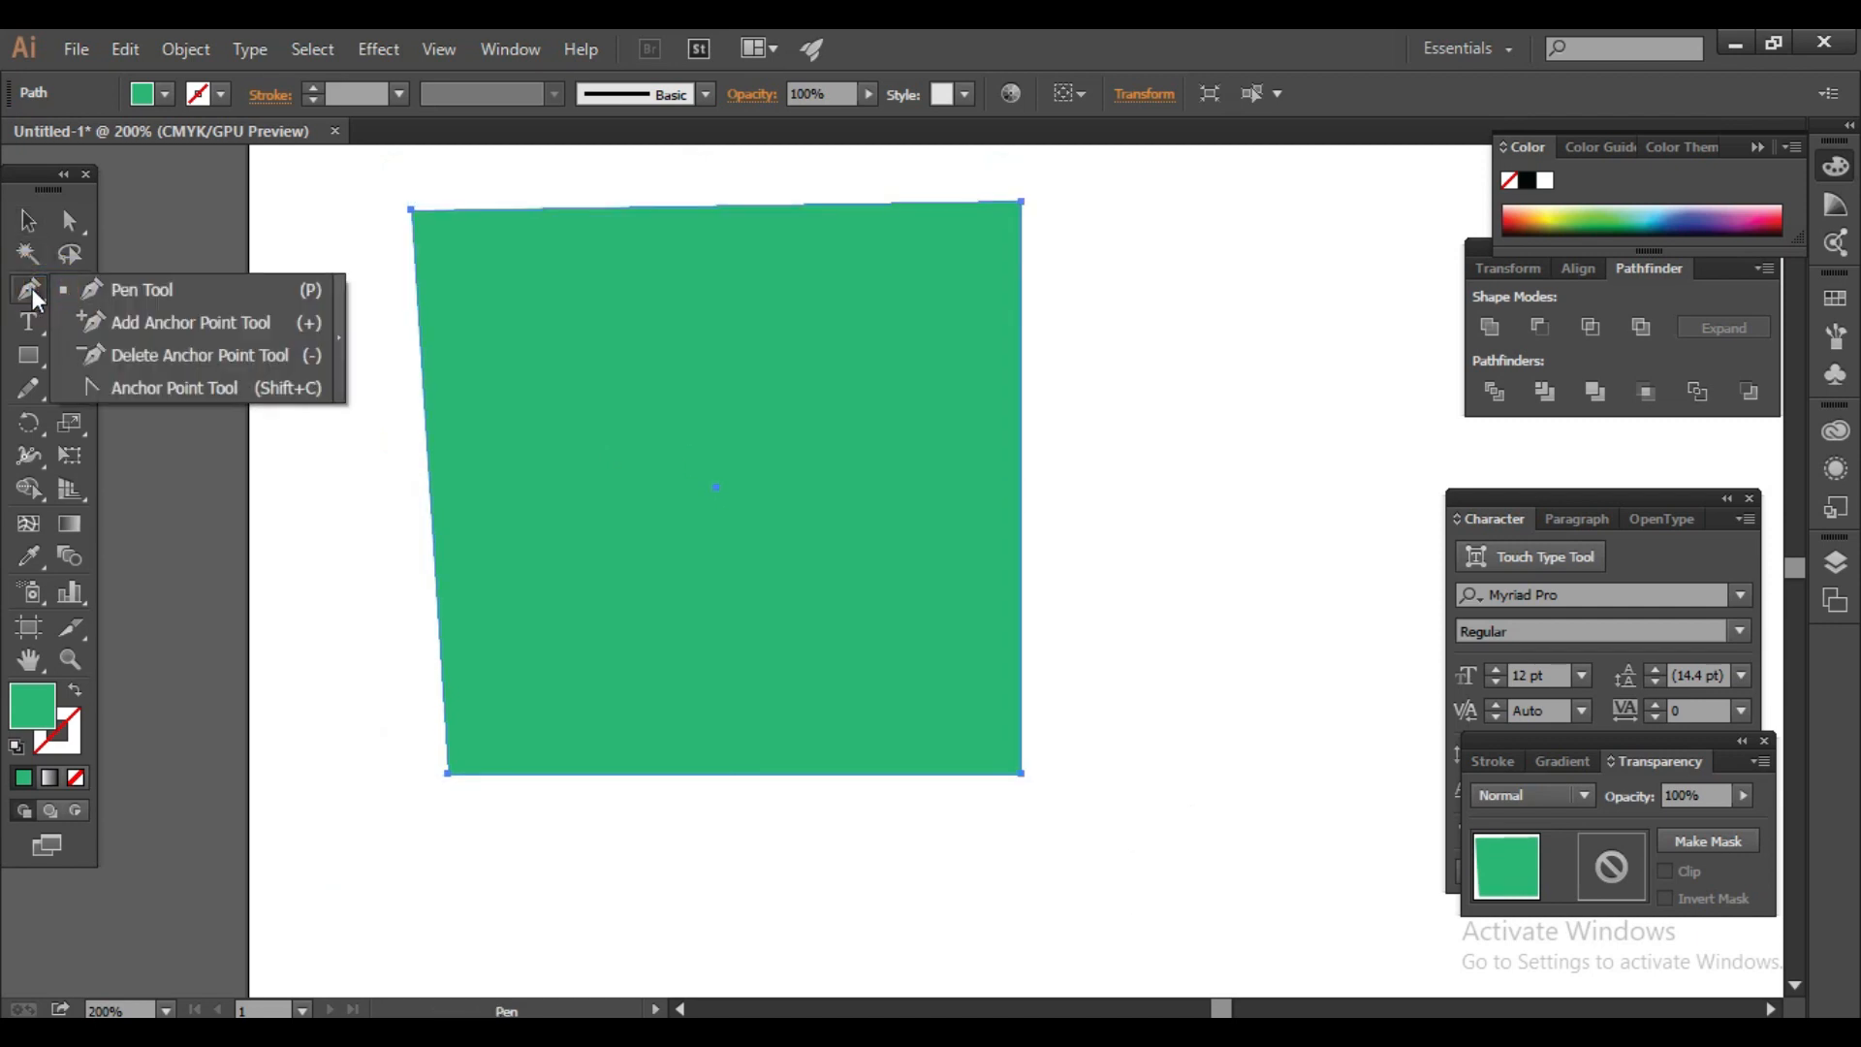
left_click(79, 289)
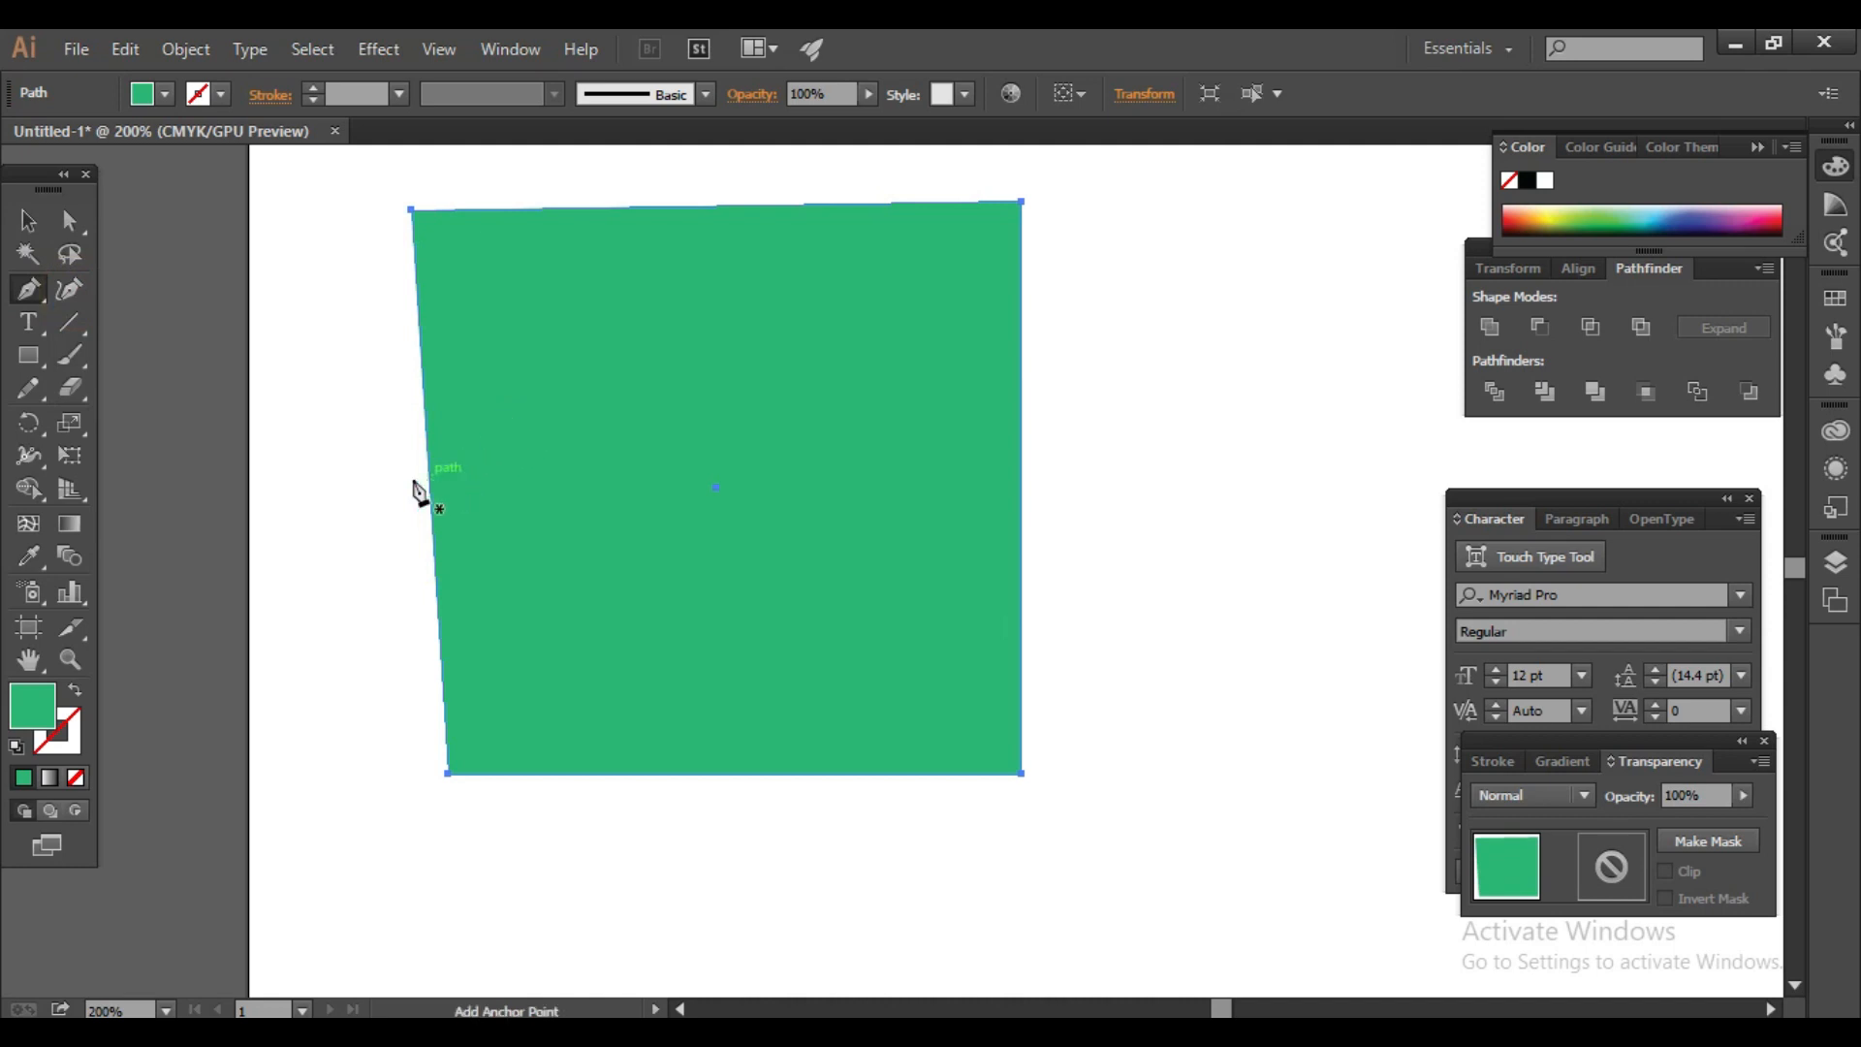
left_click(330, 468)
left_click_drag(529, 736, 389, 947)
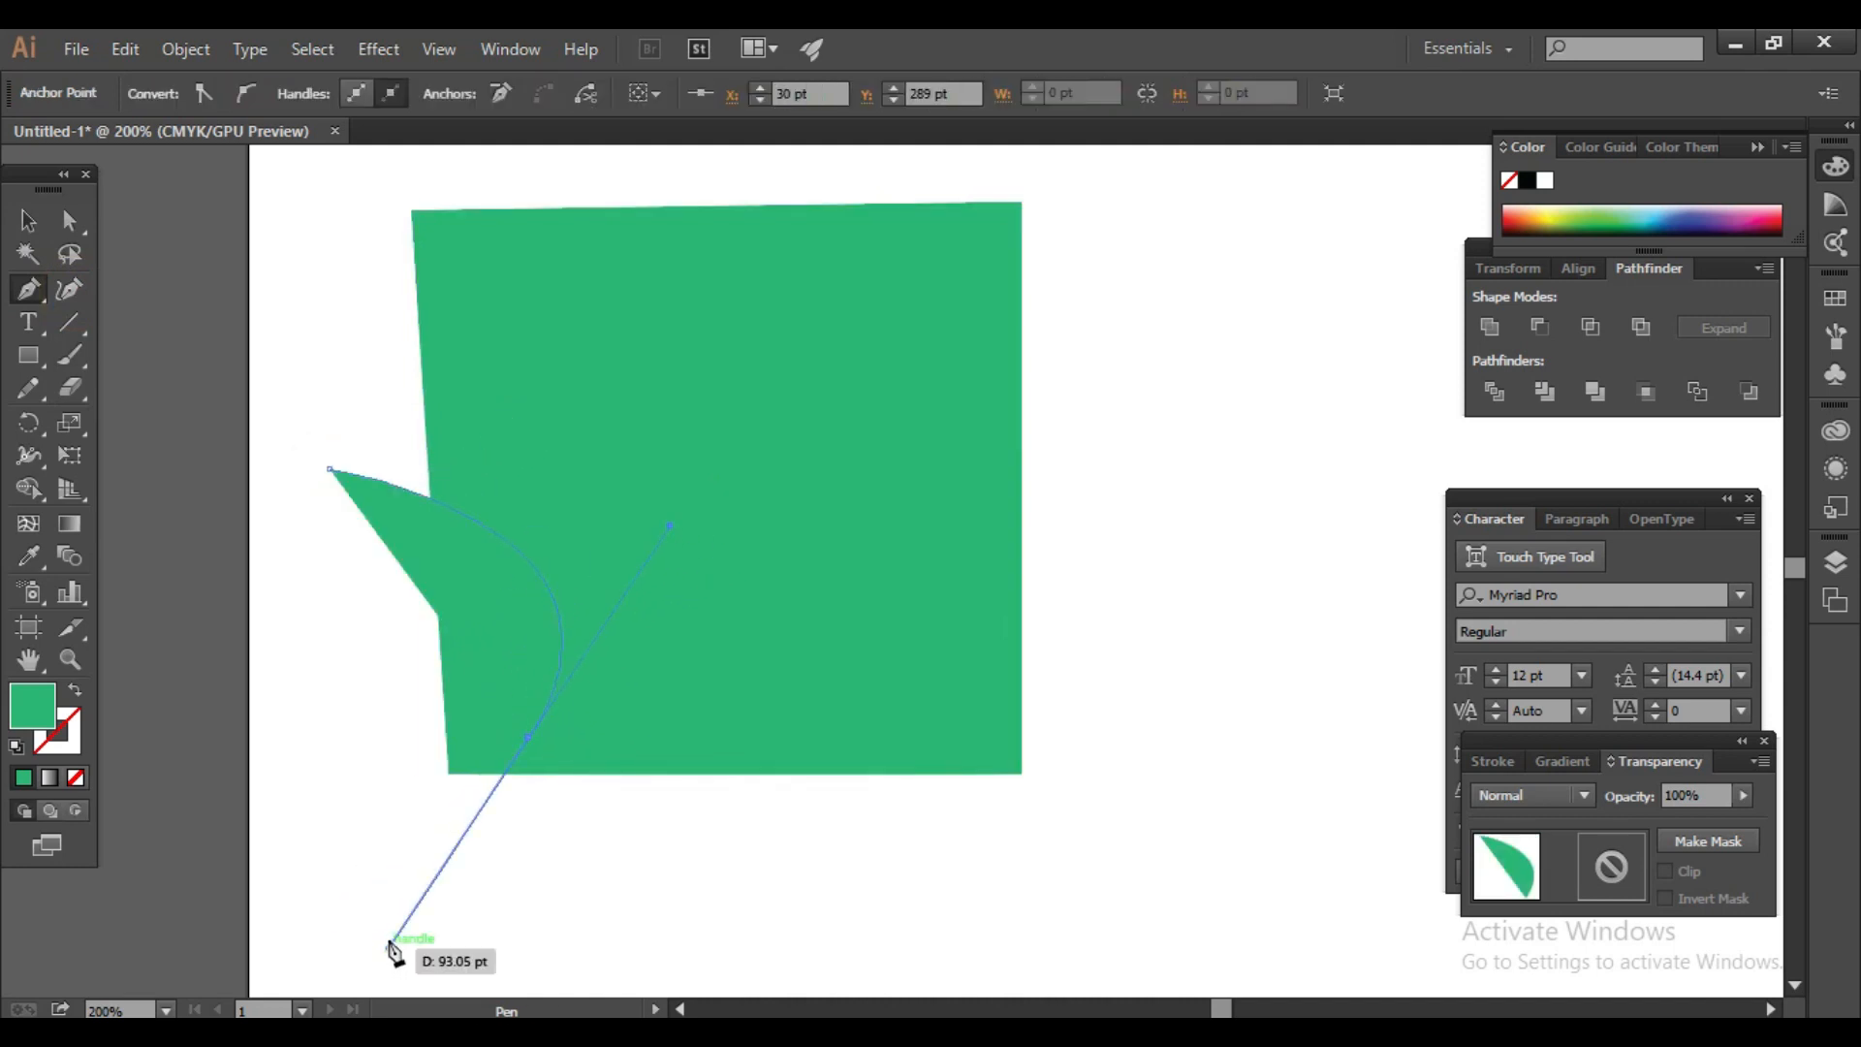
left_click(528, 738)
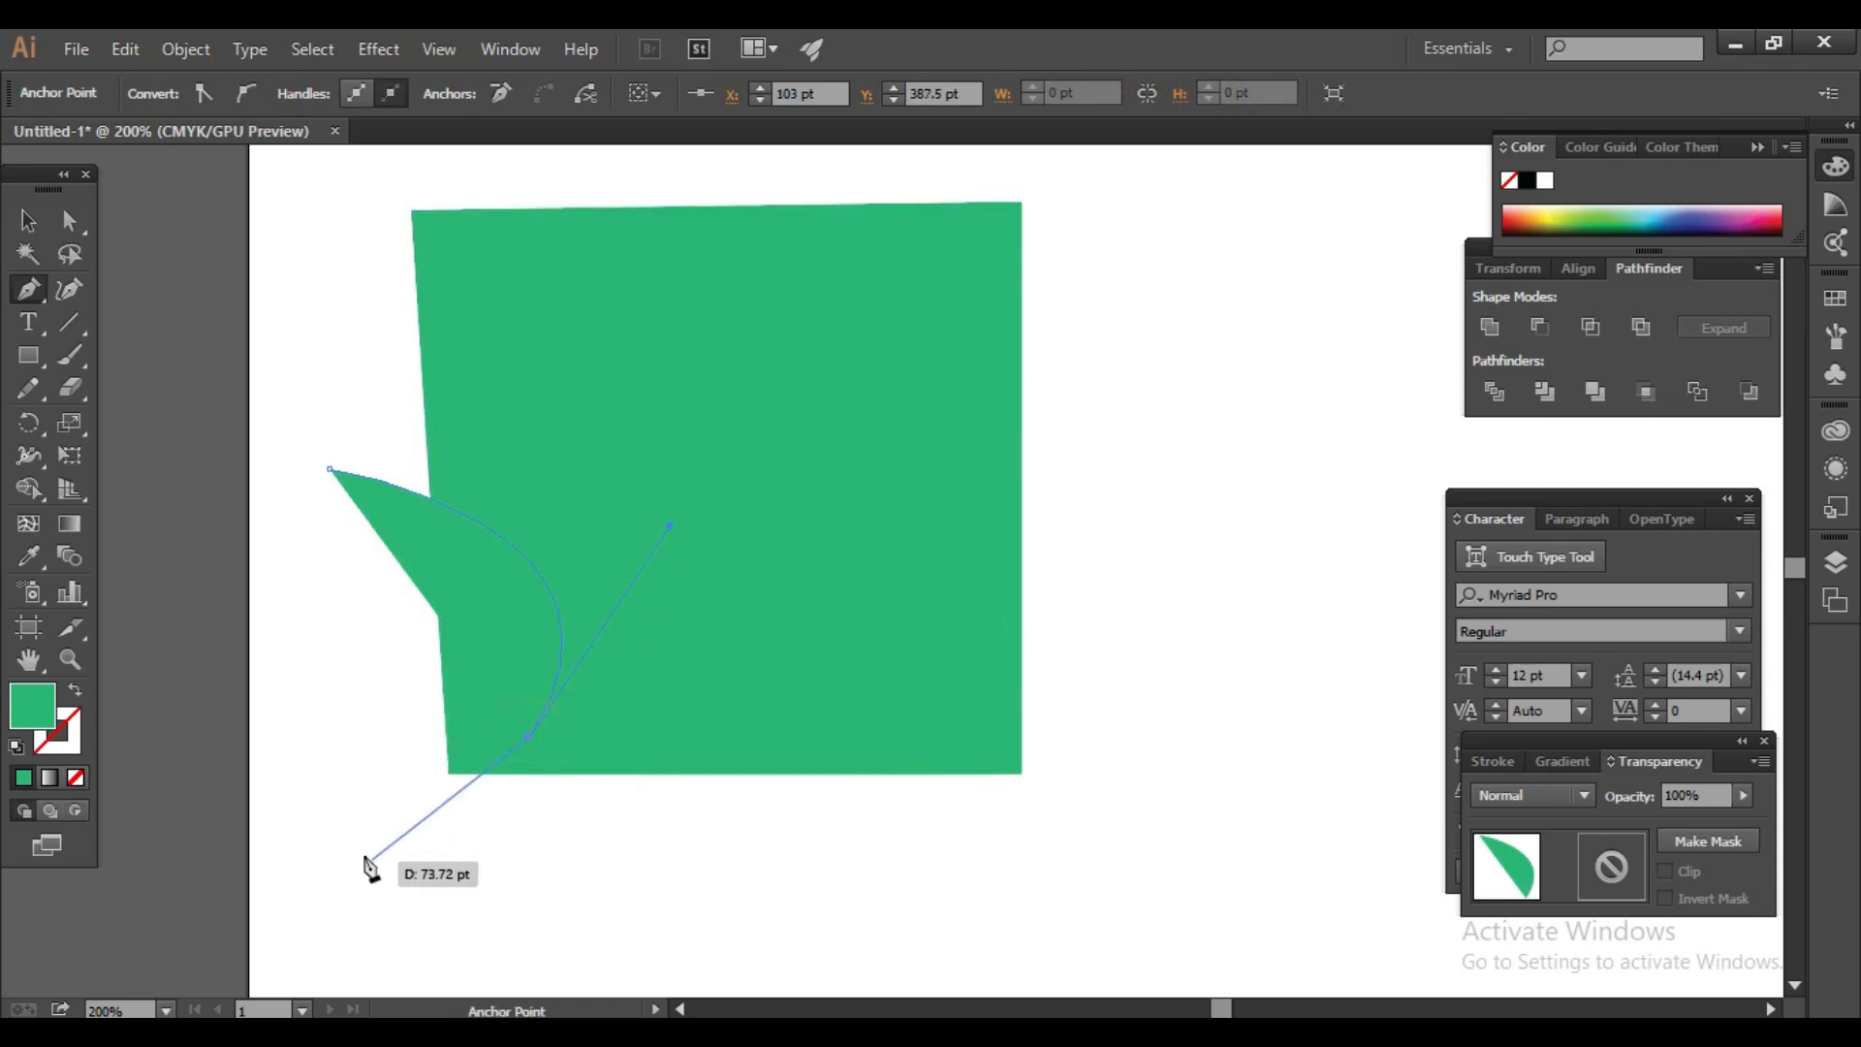
left_click_drag(346, 851, 214, 787)
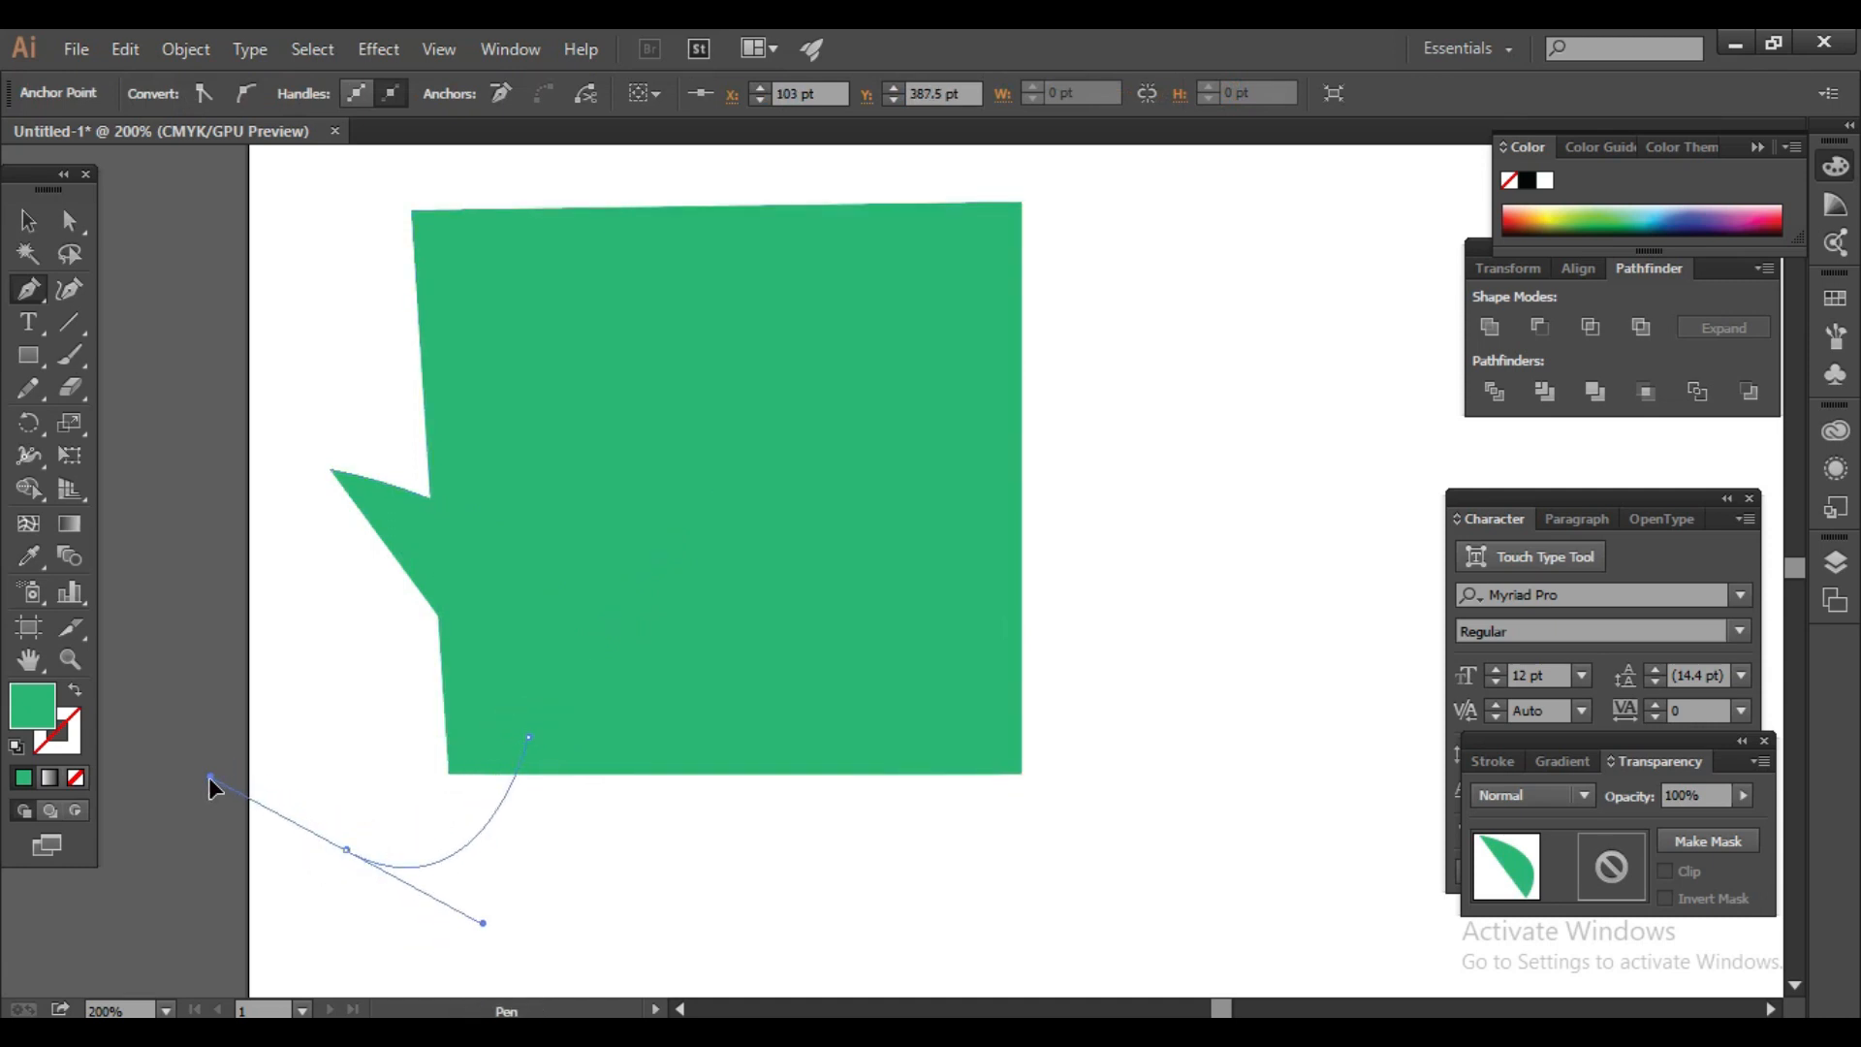
left_click(346, 850)
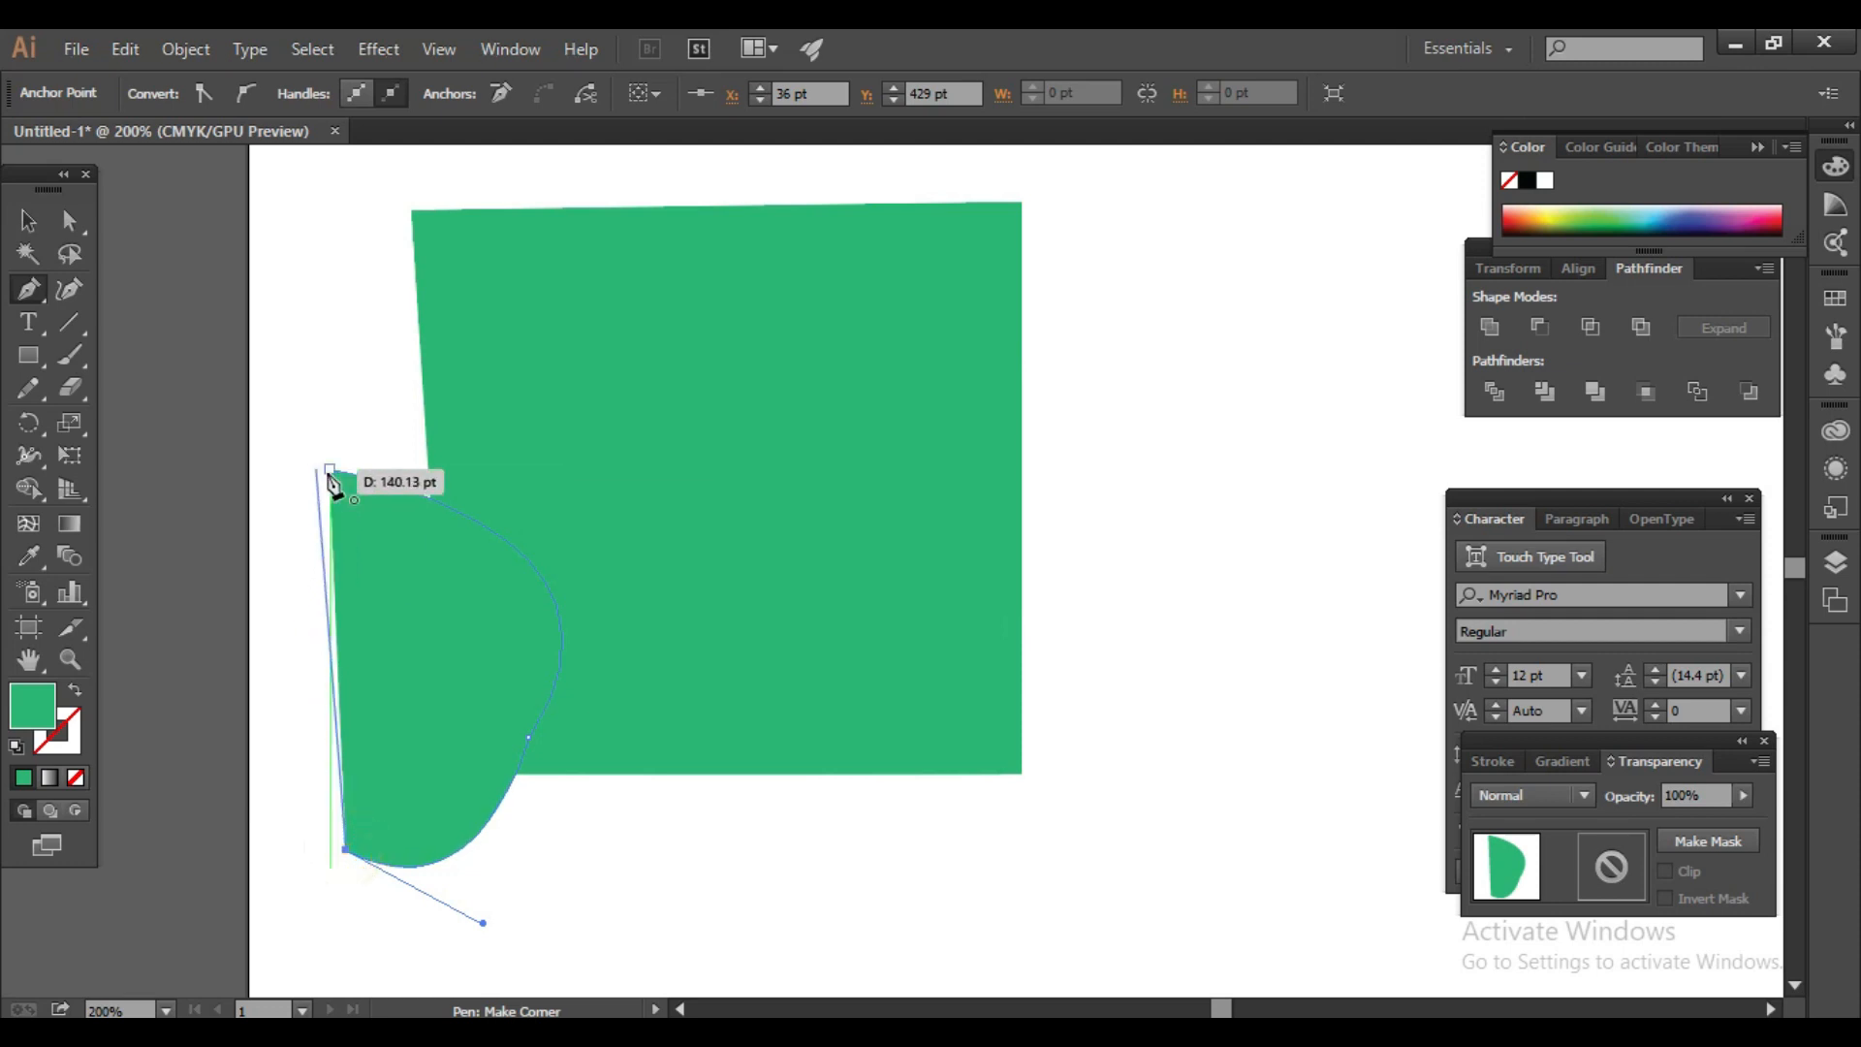
left_click_drag(331, 471, 641, 230)
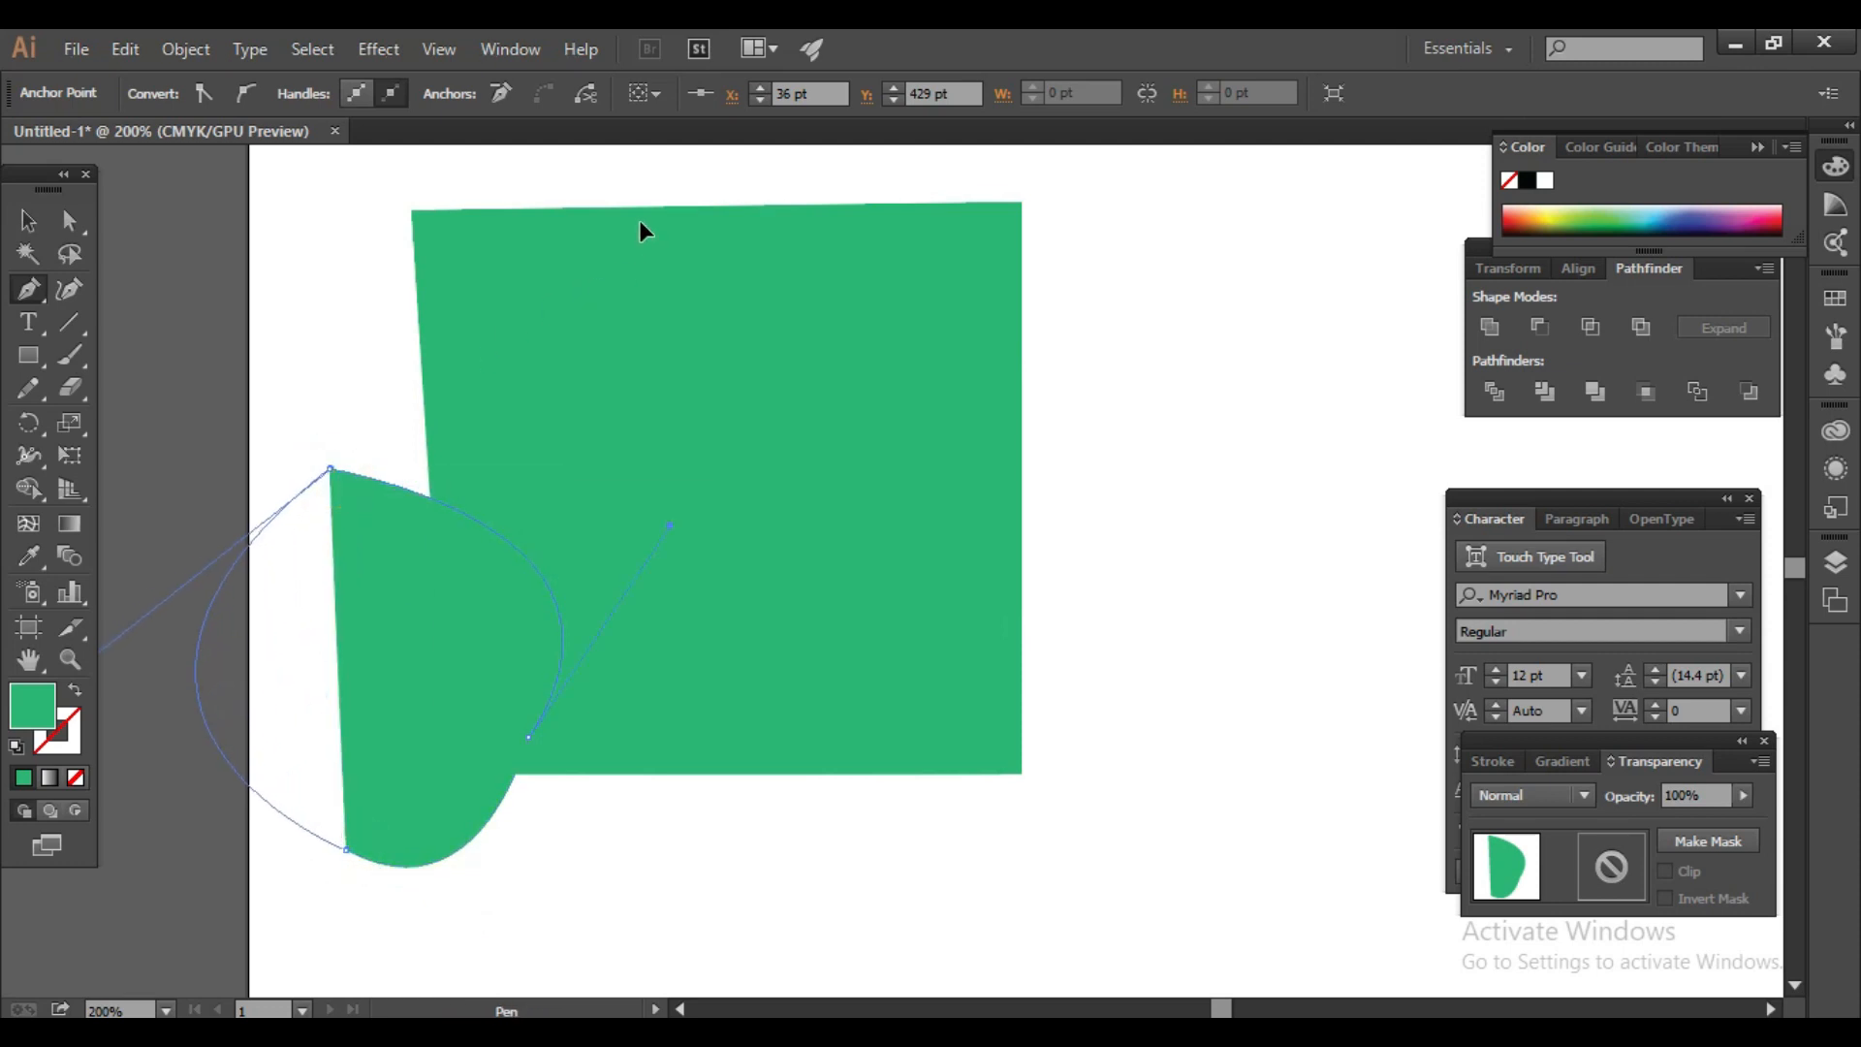
left_click(29, 221)
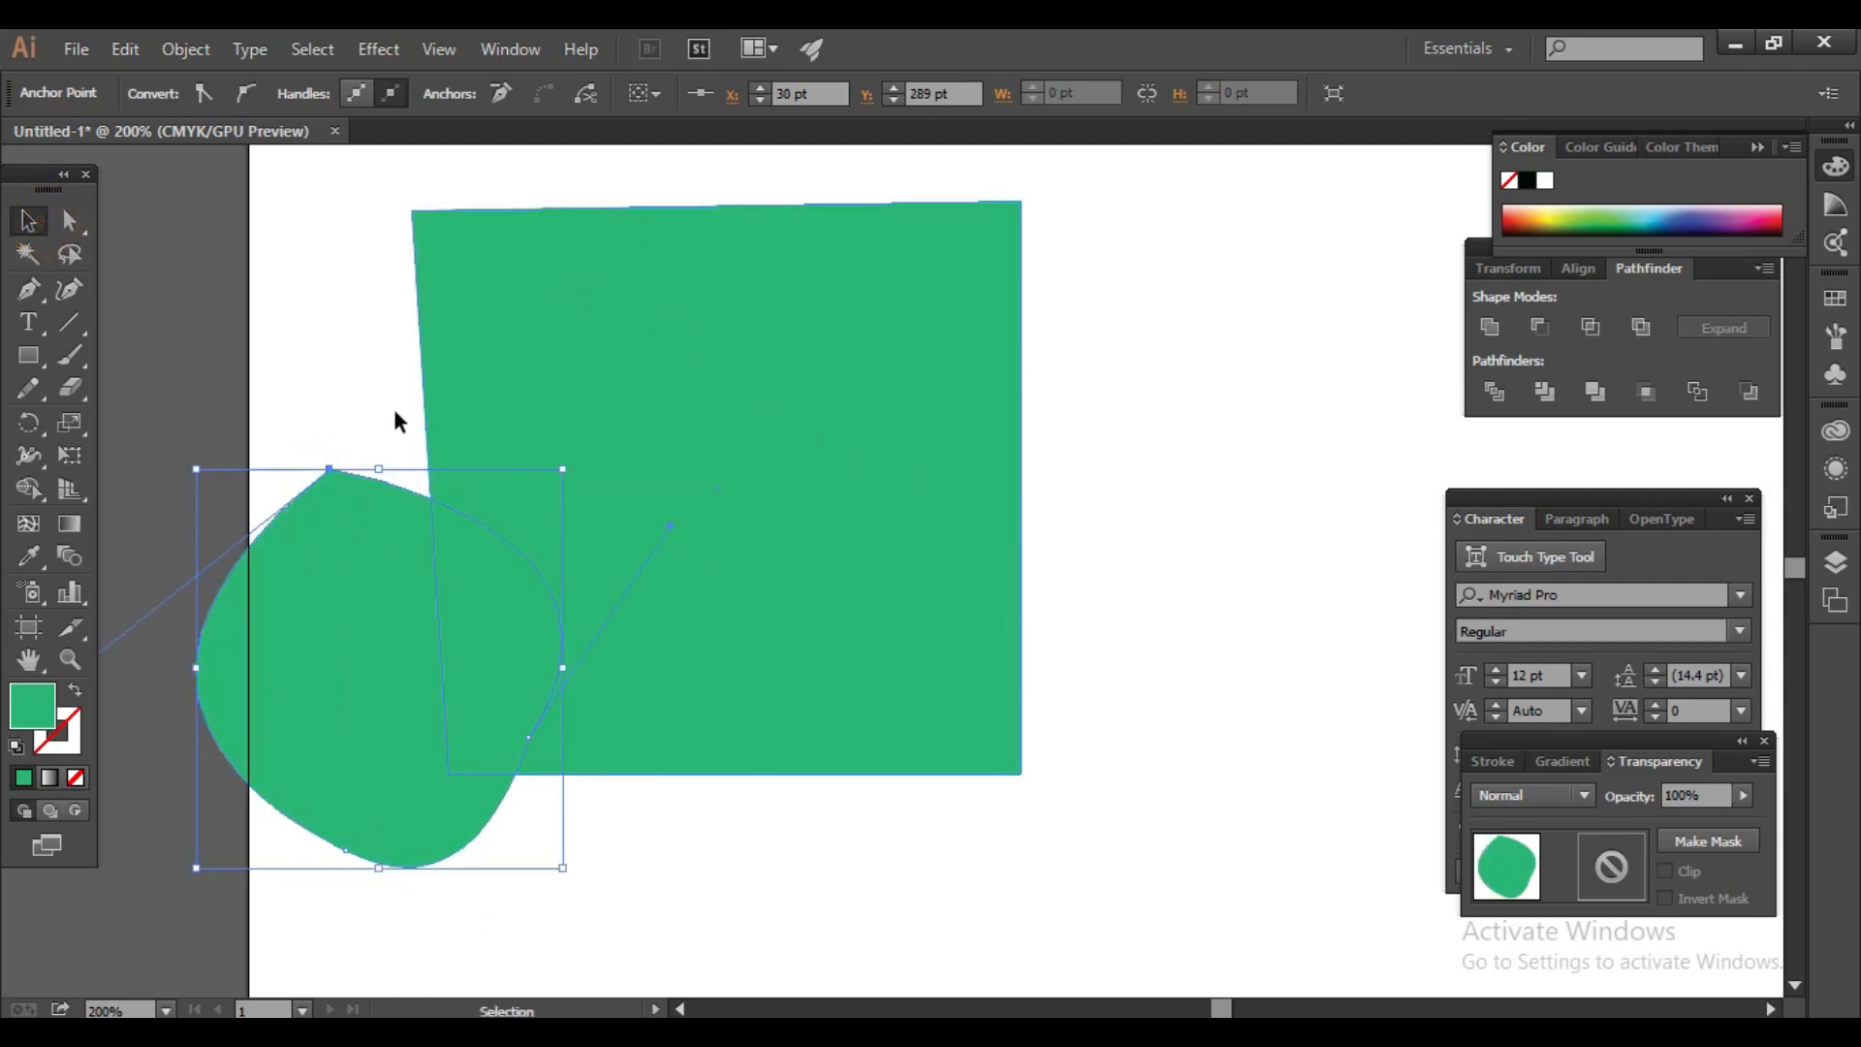
left_click(359, 386)
Step: Select the curved pen shape and move it up and to the right over the green shape
left_click(337, 606)
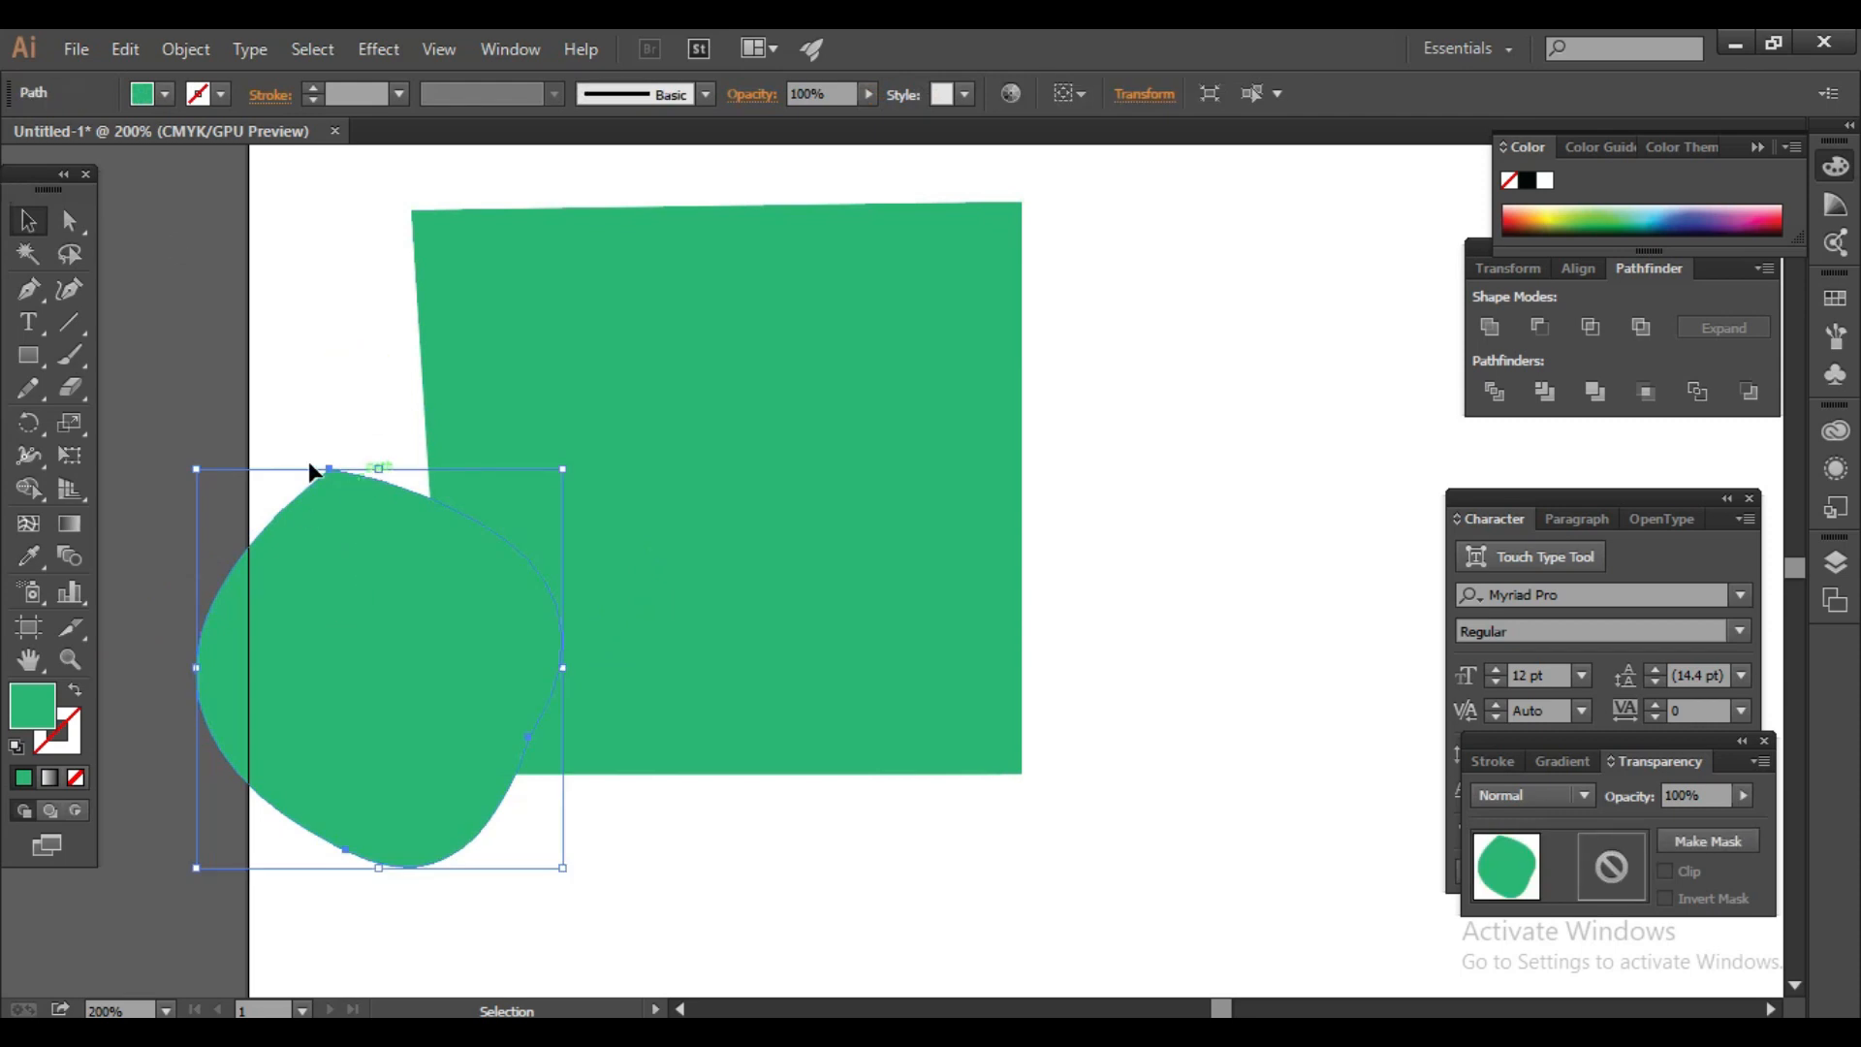
left_click(291, 332)
left_click_drag(311, 349, 352, 525)
left_click_drag(295, 314, 340, 495)
key("ctrl+z")
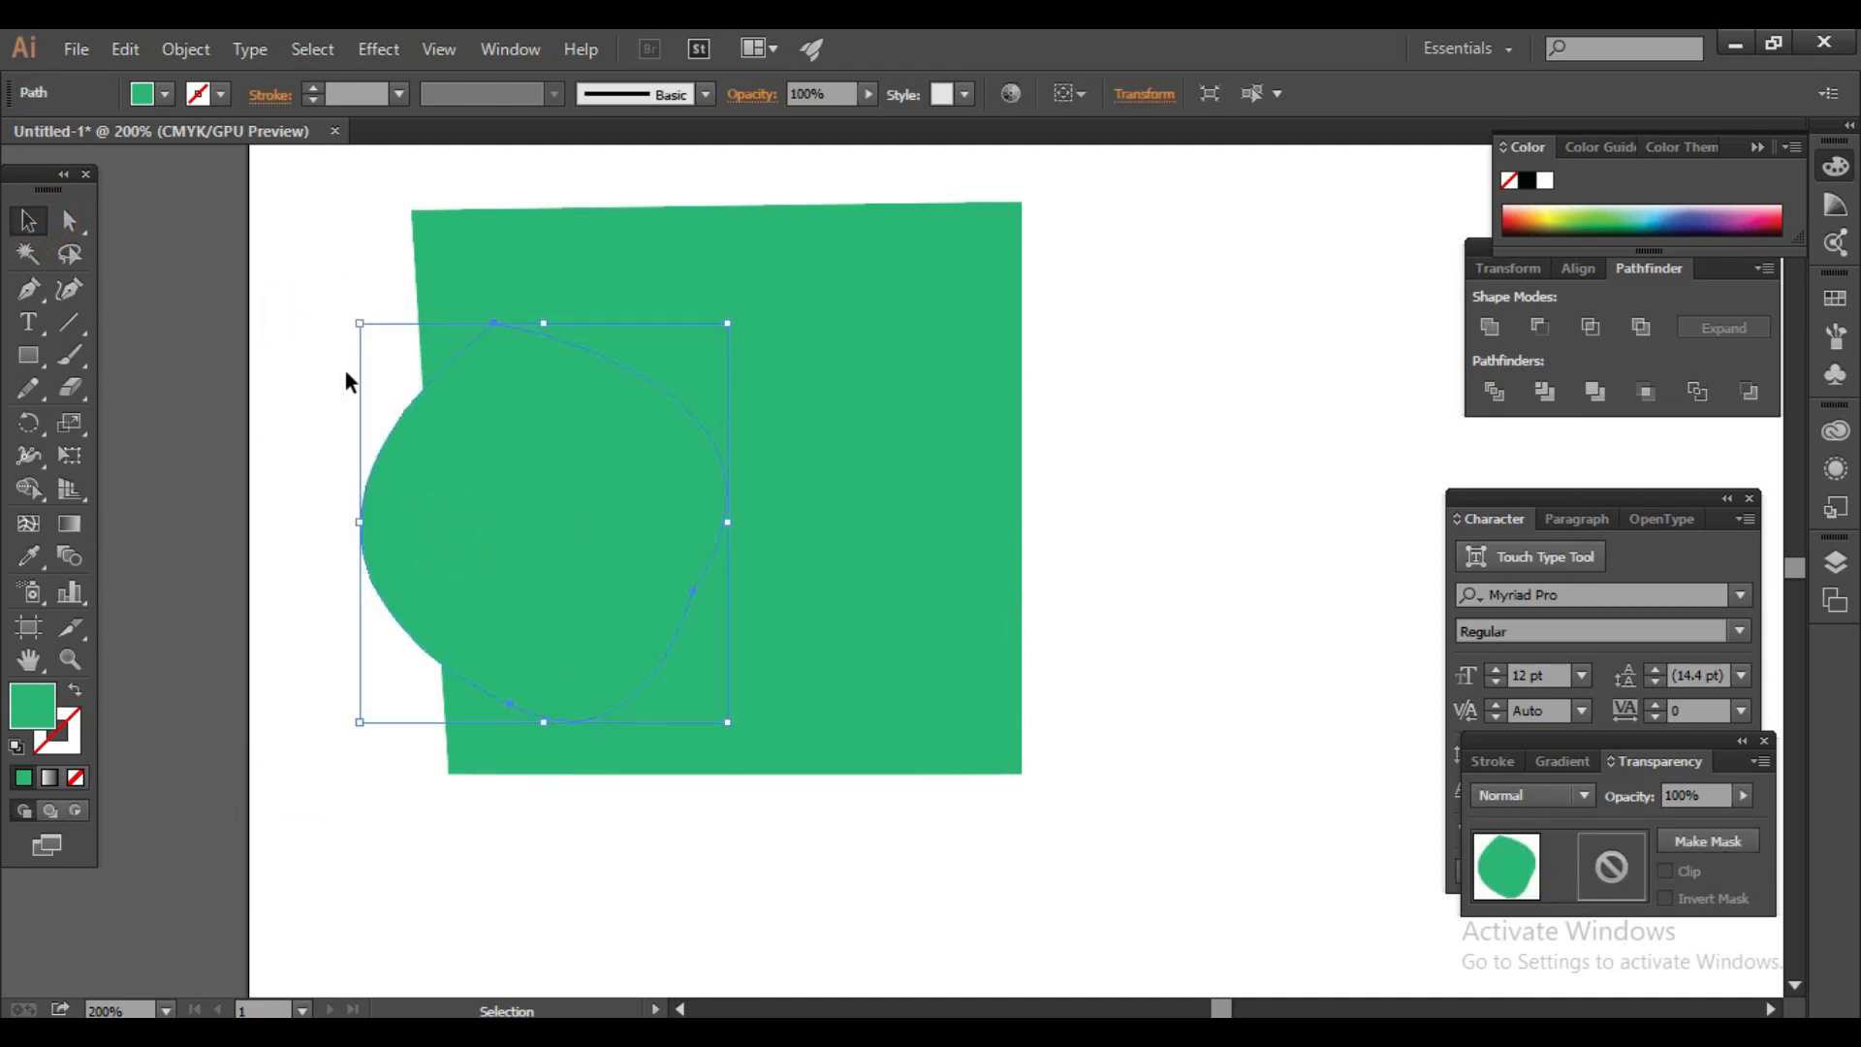
Step: Fill the curved pen shape with red and move it slightly down towards the green shape's lower-left corner
left_click(157, 94)
left_click(95, 144)
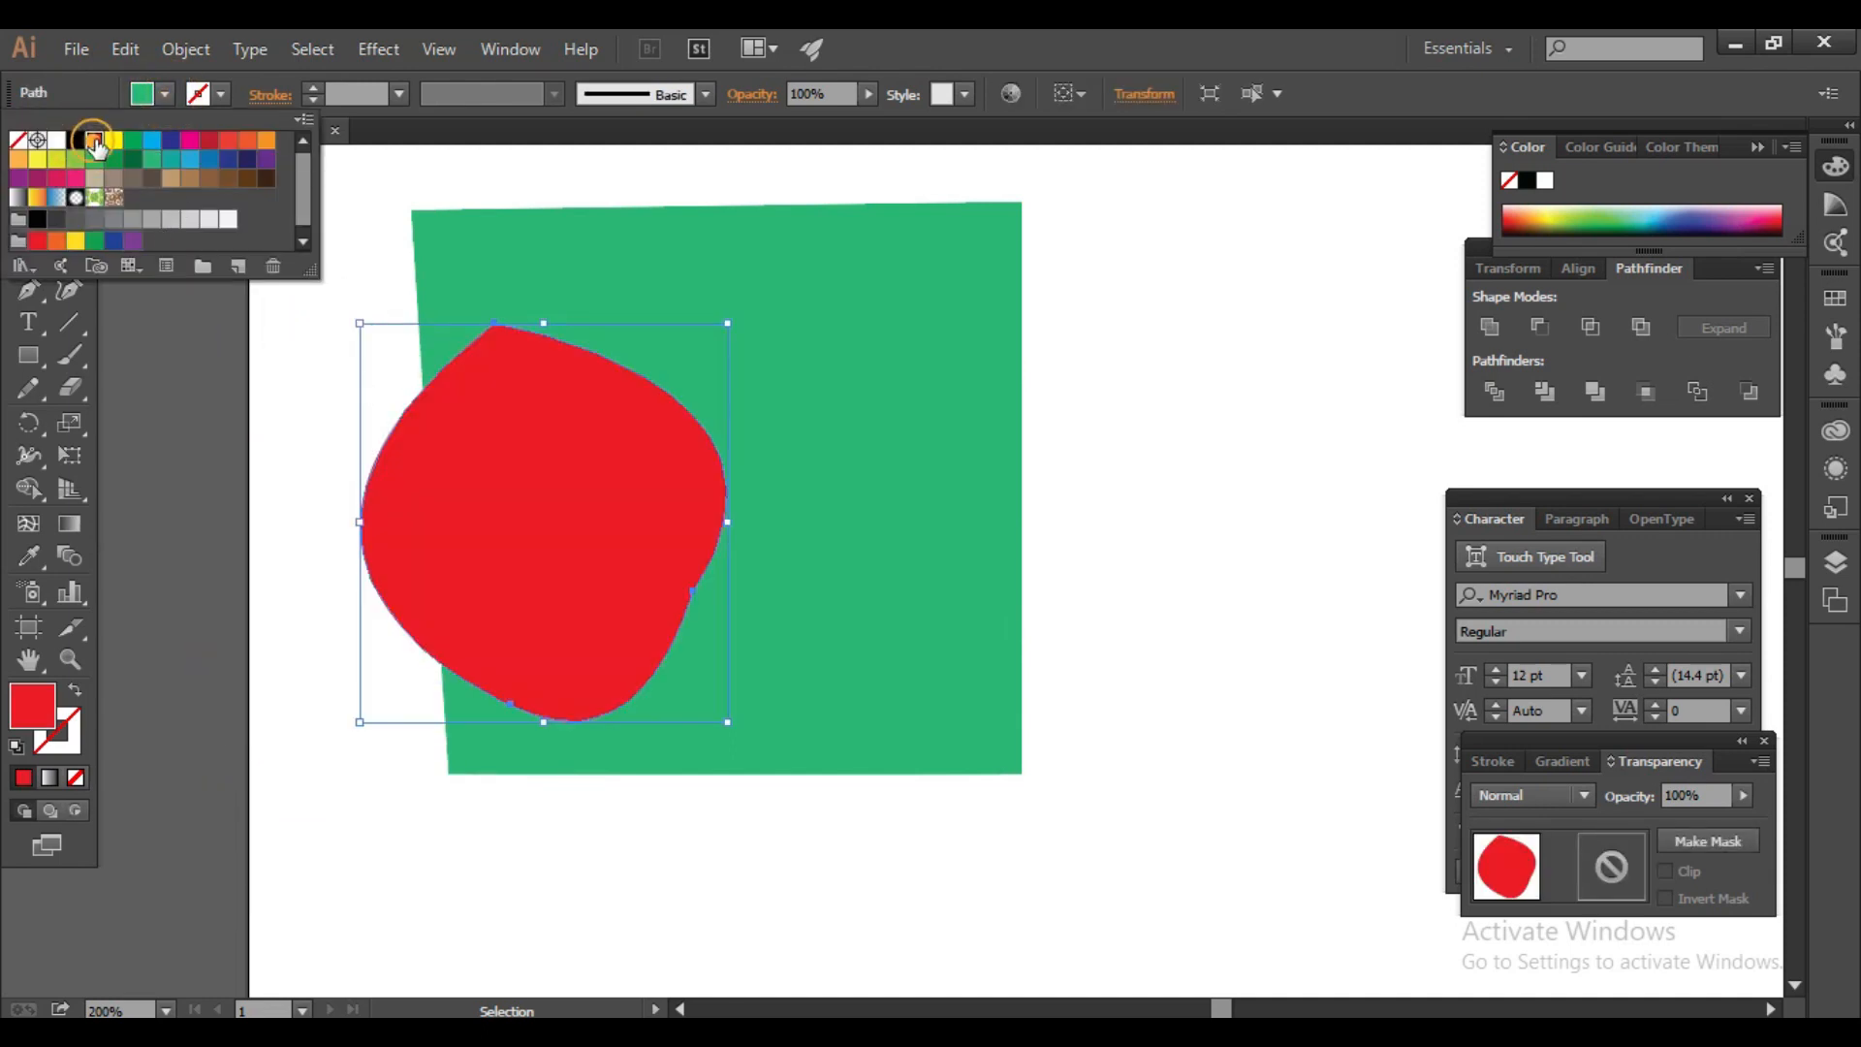
left_click(271, 545)
left_click_drag(595, 535, 561, 610)
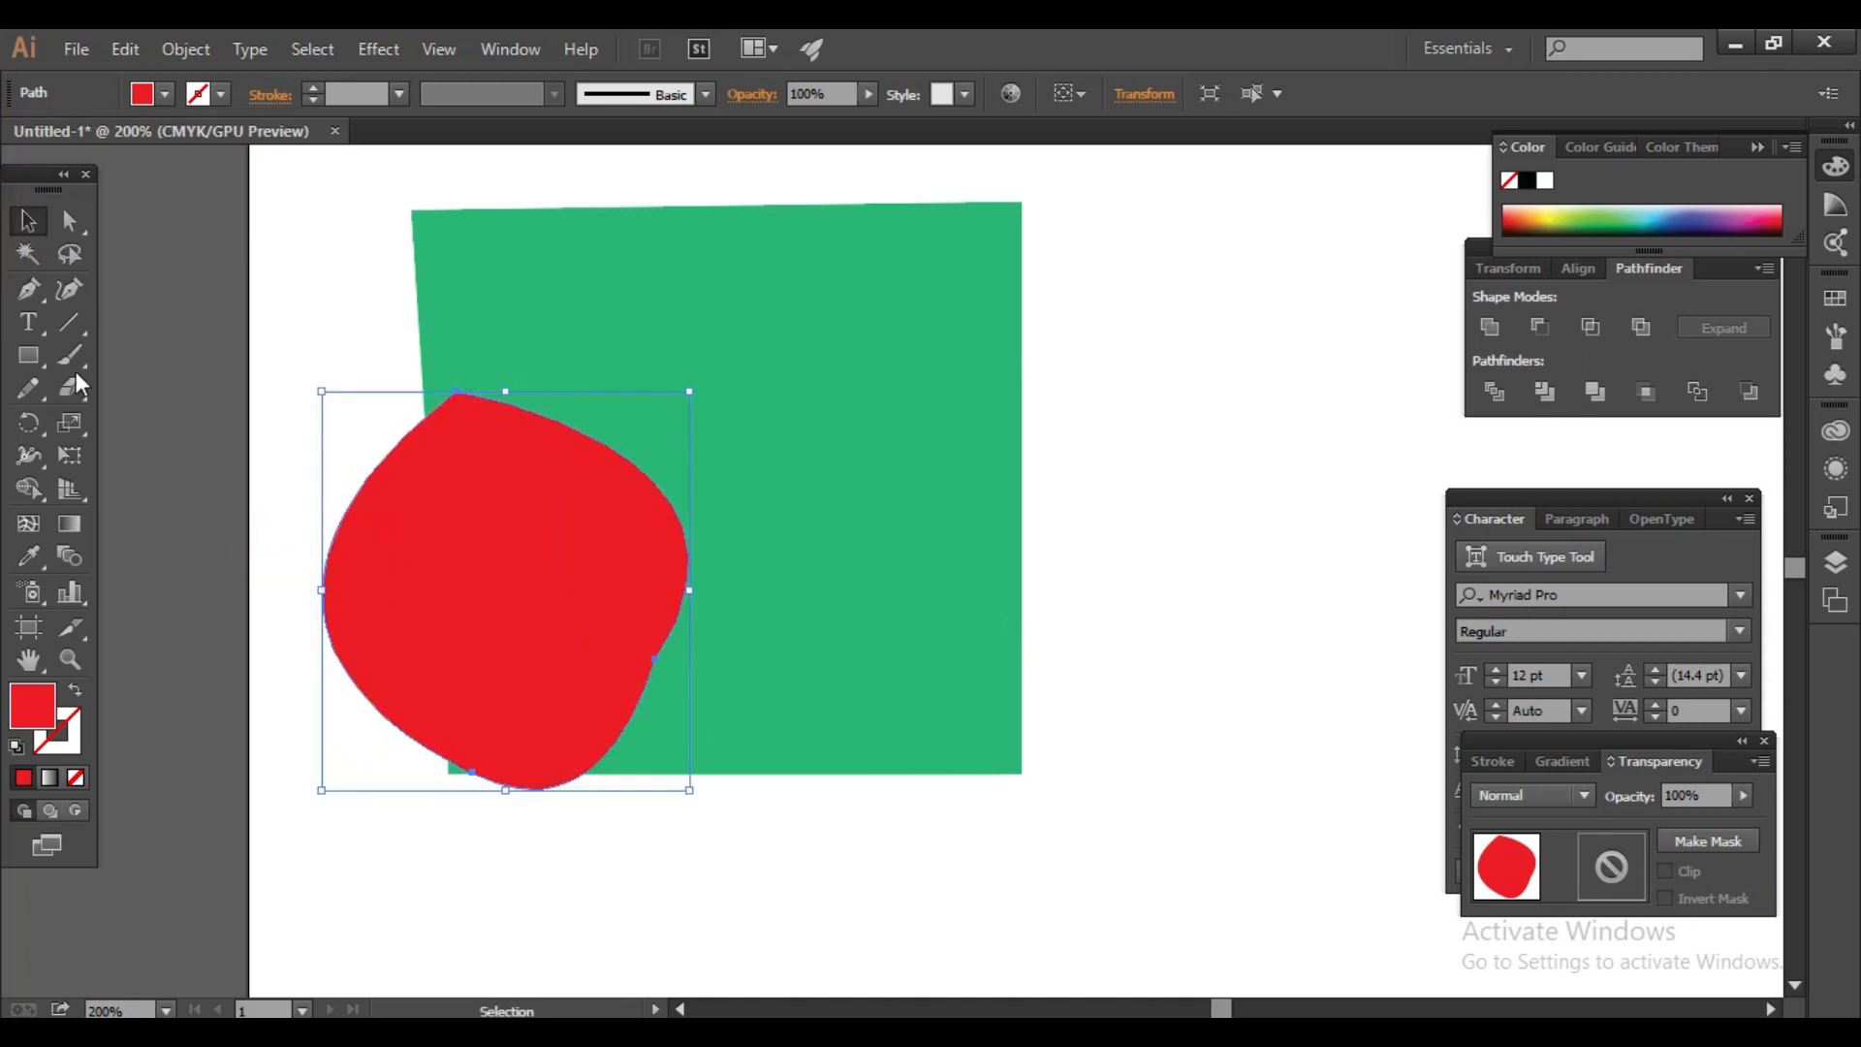
Step: Add an anchor point on the upper-right edge of the red shape with the Add Anchor Point tool
left_click(21, 289)
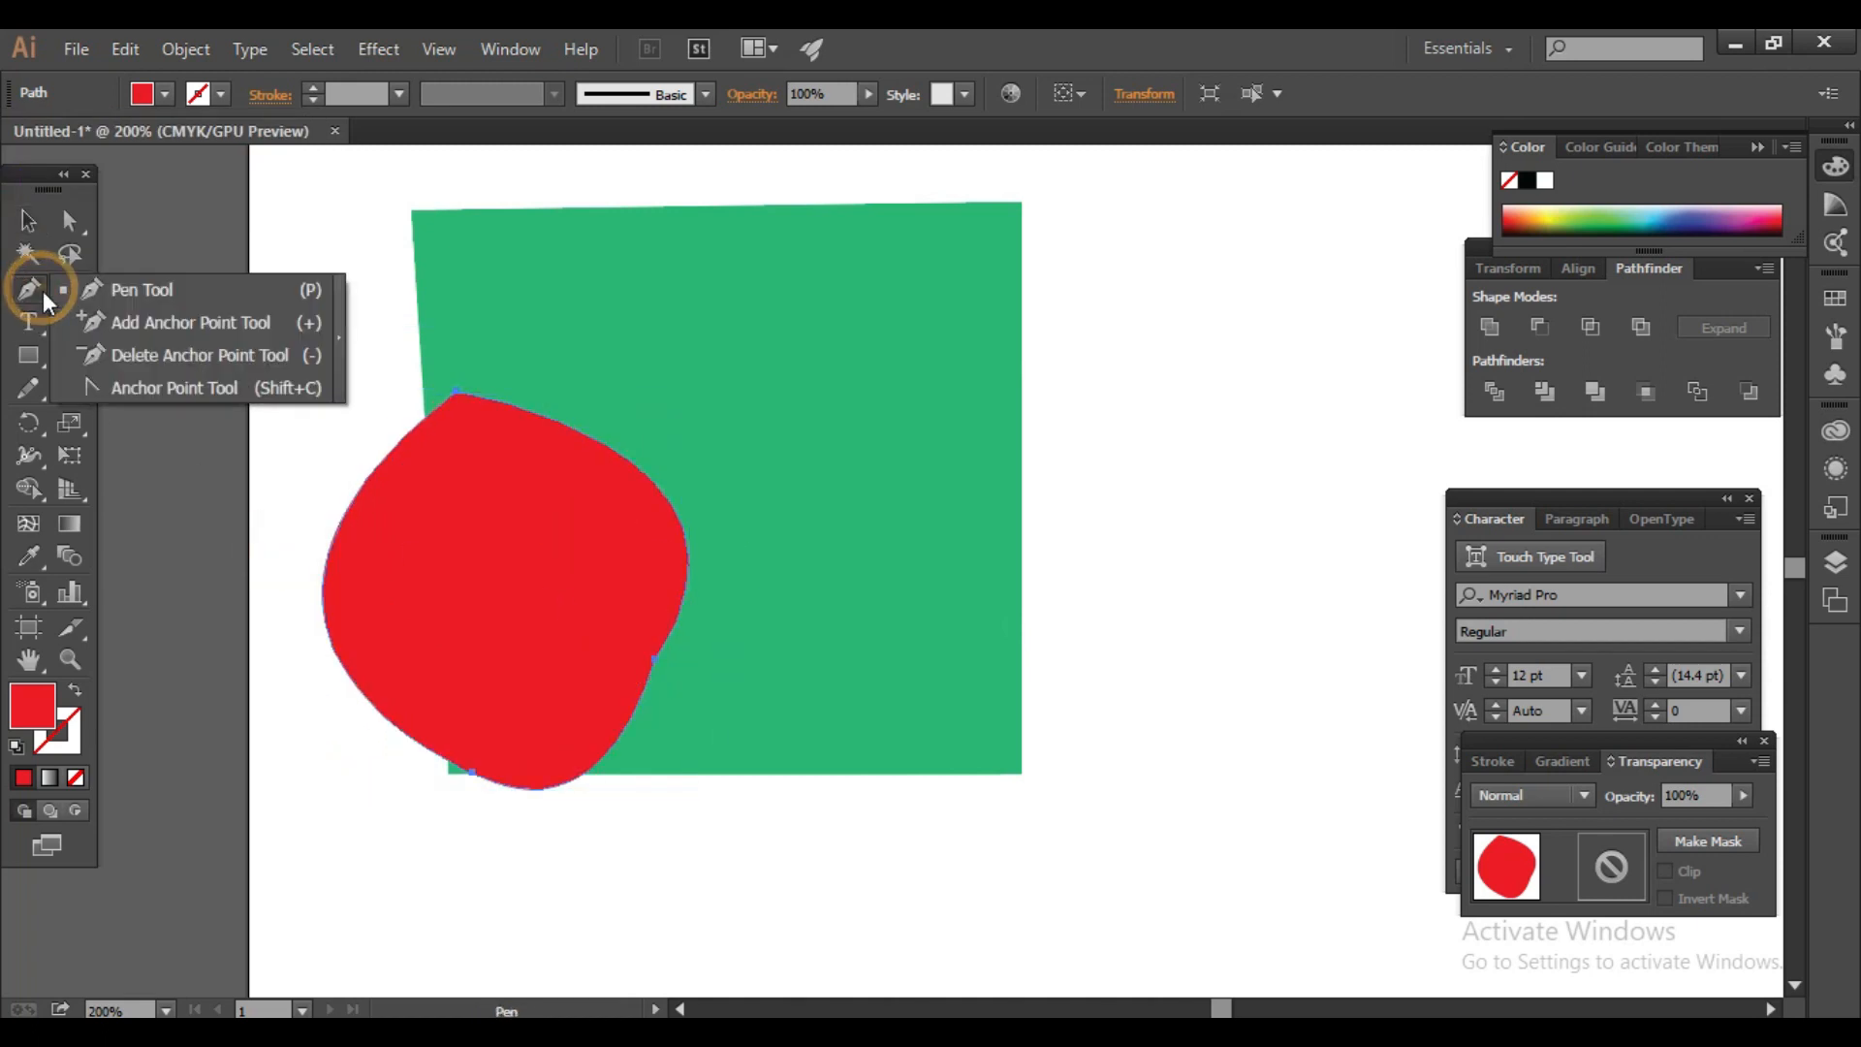
left_click(113, 325)
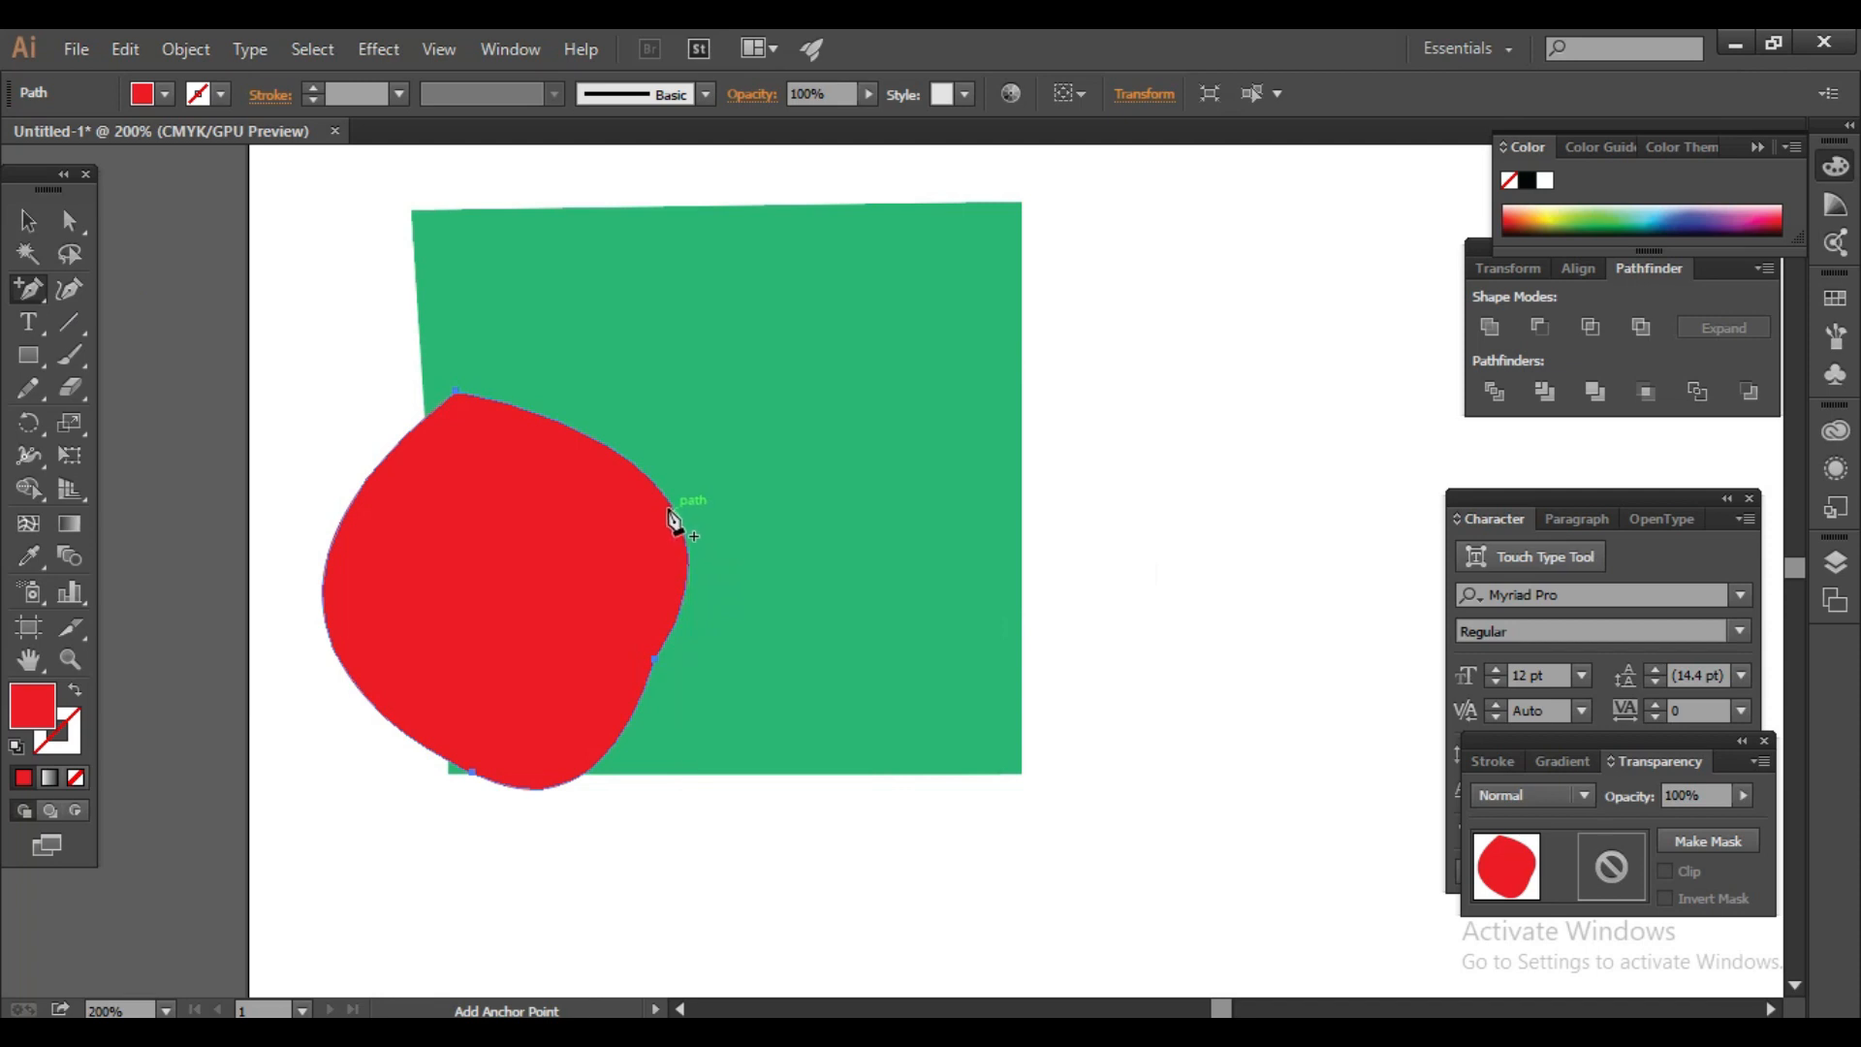
left_click(630, 464)
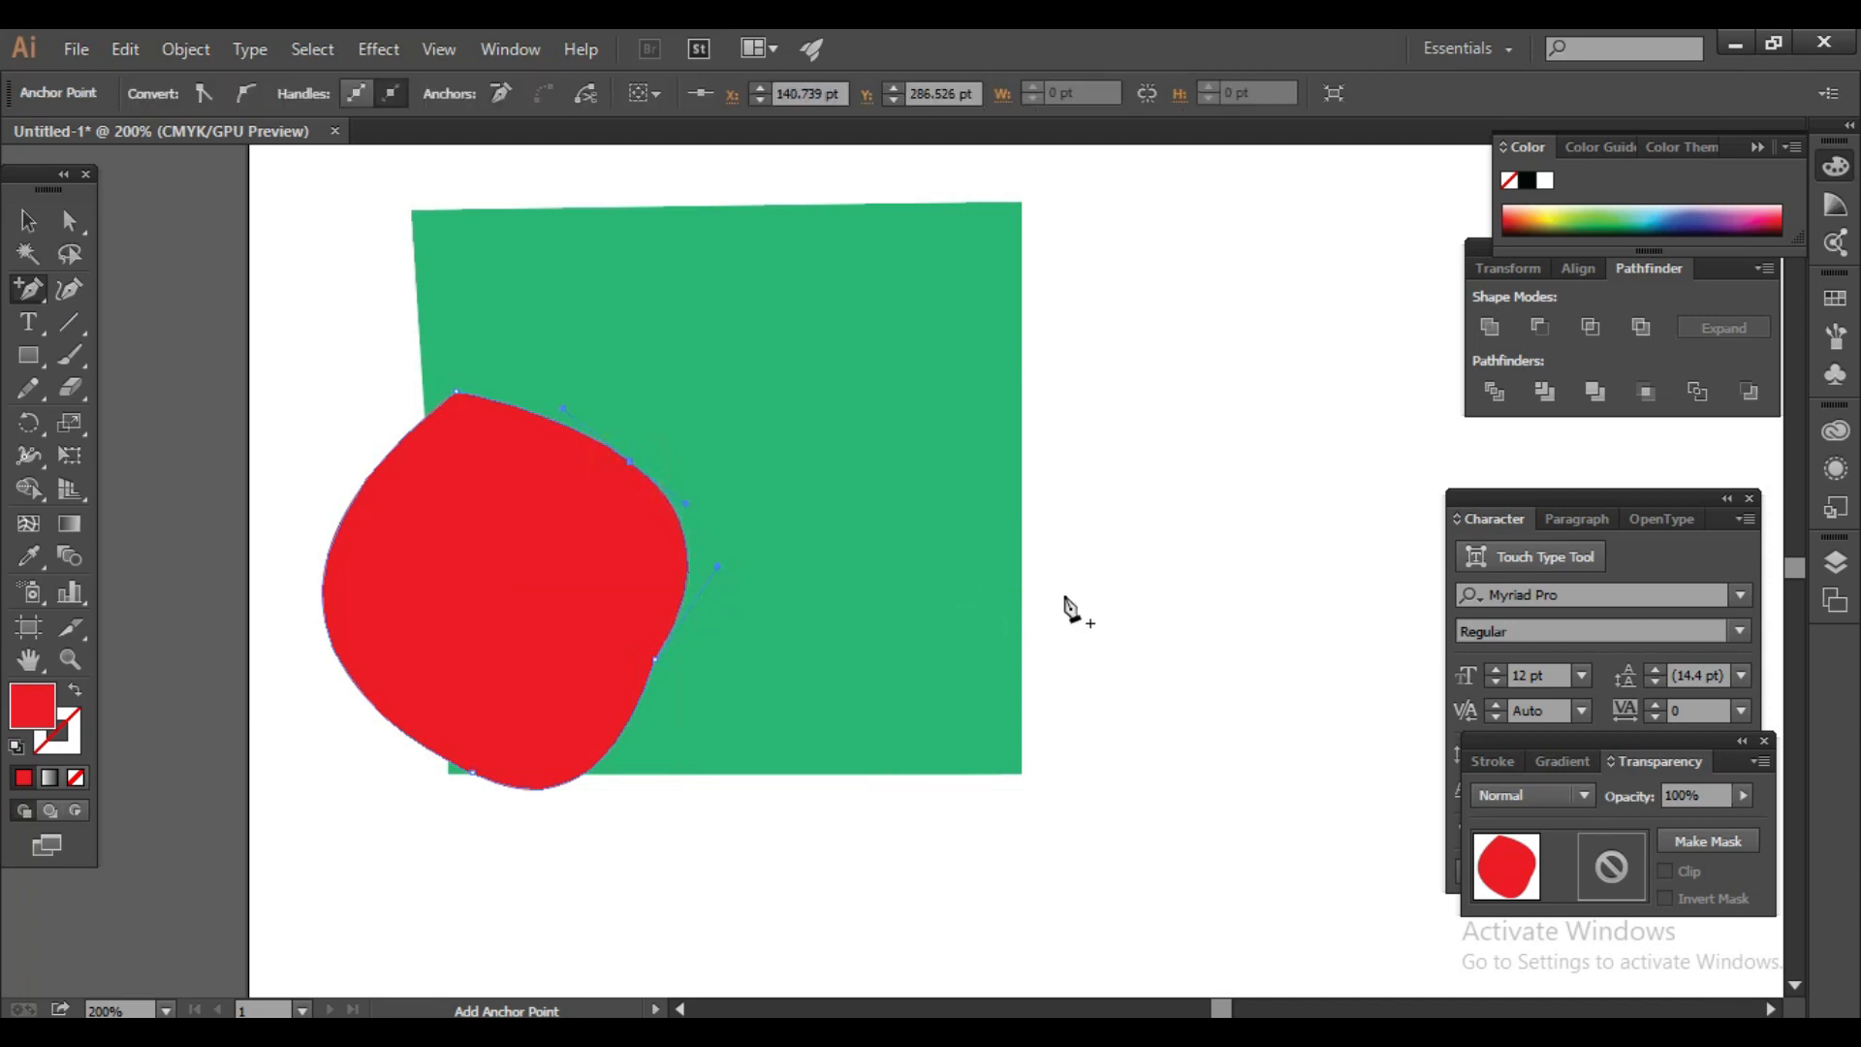
Step: Nudge the added anchor point horizontally to the right and back left close to its starting position
key("Right")
key("Right")
key("Right")
key("Right")
key("Right")
key("Right")
key("Right")
key("Right")
key("Right")
key("Right")
key("Right")
key("Right")
key("Right")
key("Right")
key("Right")
key("Right")
key("Right")
key("Right")
key("Right")
key("Right")
key("Right")
key("Right")
key("Right")
key("Right")
key("Right")
key("Left")
key("Left")
key("Left")
key("Left")
key("Left")
key("Left")
key("Left")
key("Left")
key("Left")
key("Left")
key("Left")
key("Left")
key("Left")
key("Left")
key("Left")
key("Left")
key("Left")
key("Left")
key("Left")
key("Left")
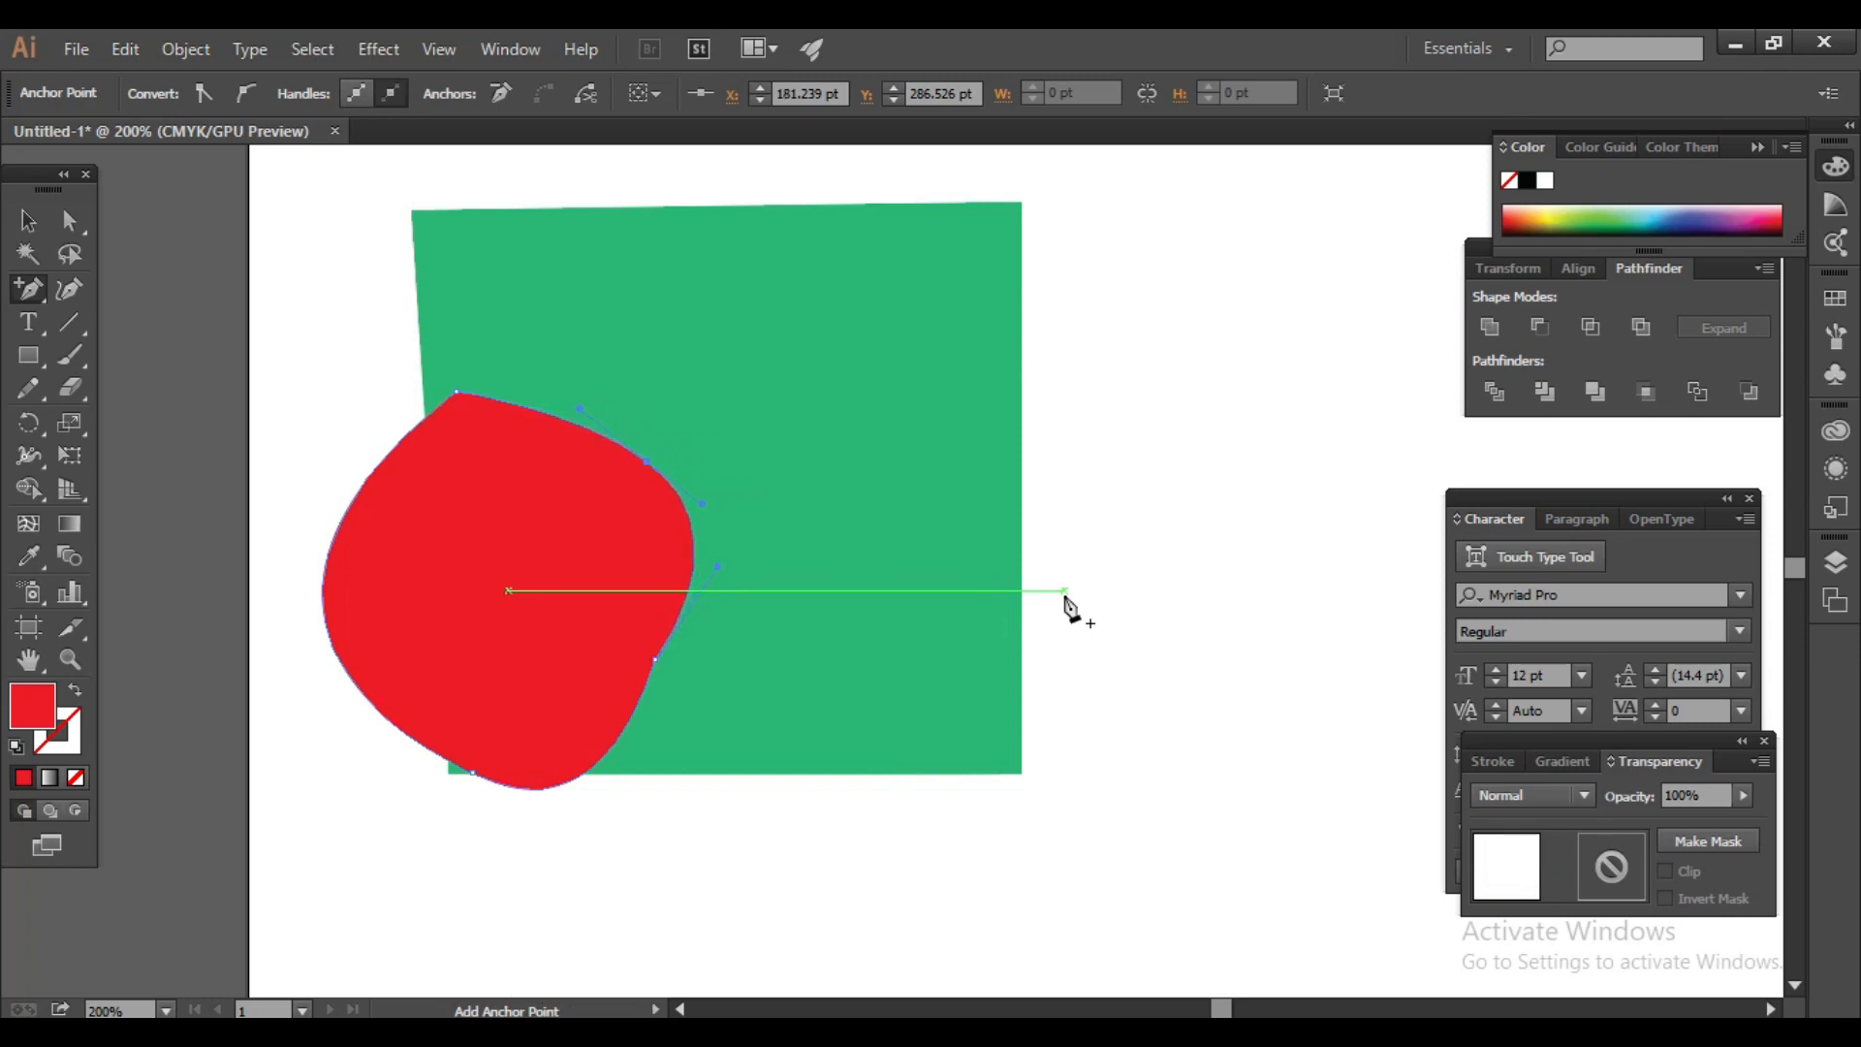
key("Left")
key("Left")
key("Left")
key("Left")
key("Left")
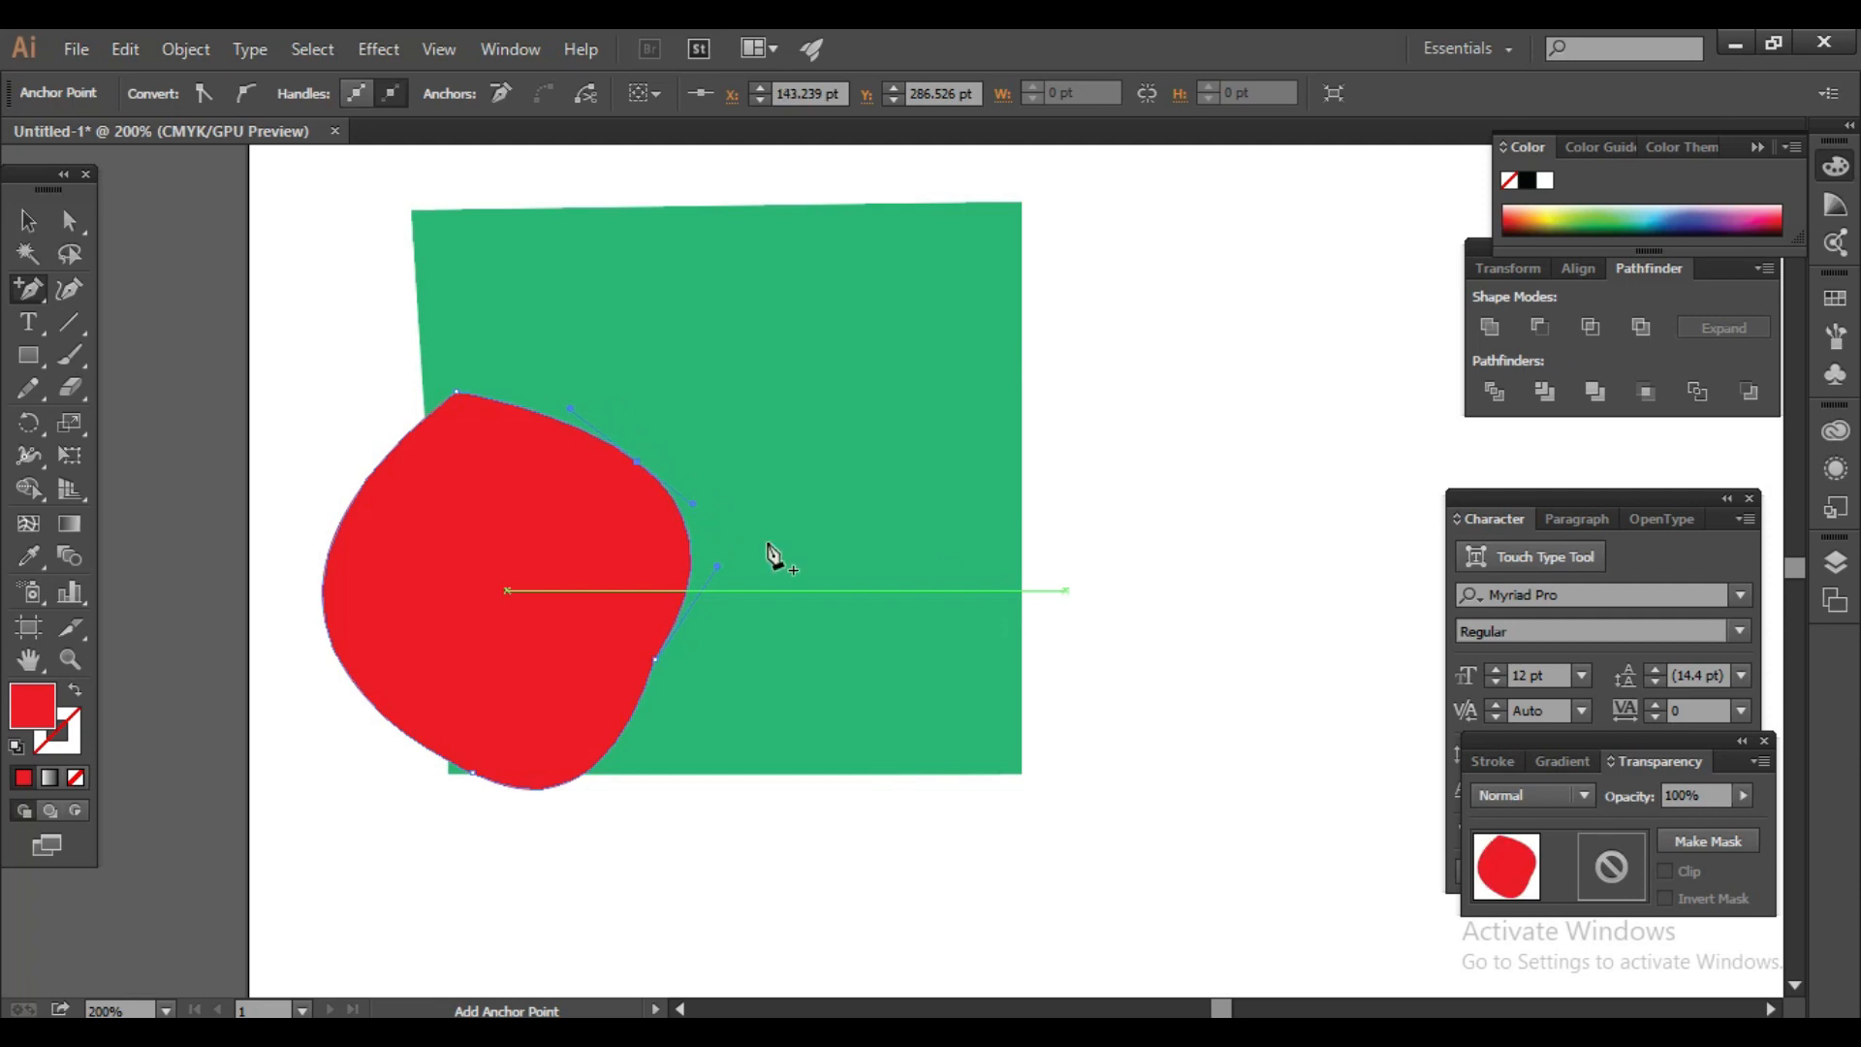
Step: Delete the added upper-right anchor point and the right-hand anchor point from the red shape with the Delete Anchor Point tool
left_click(28, 288)
left_click(102, 362)
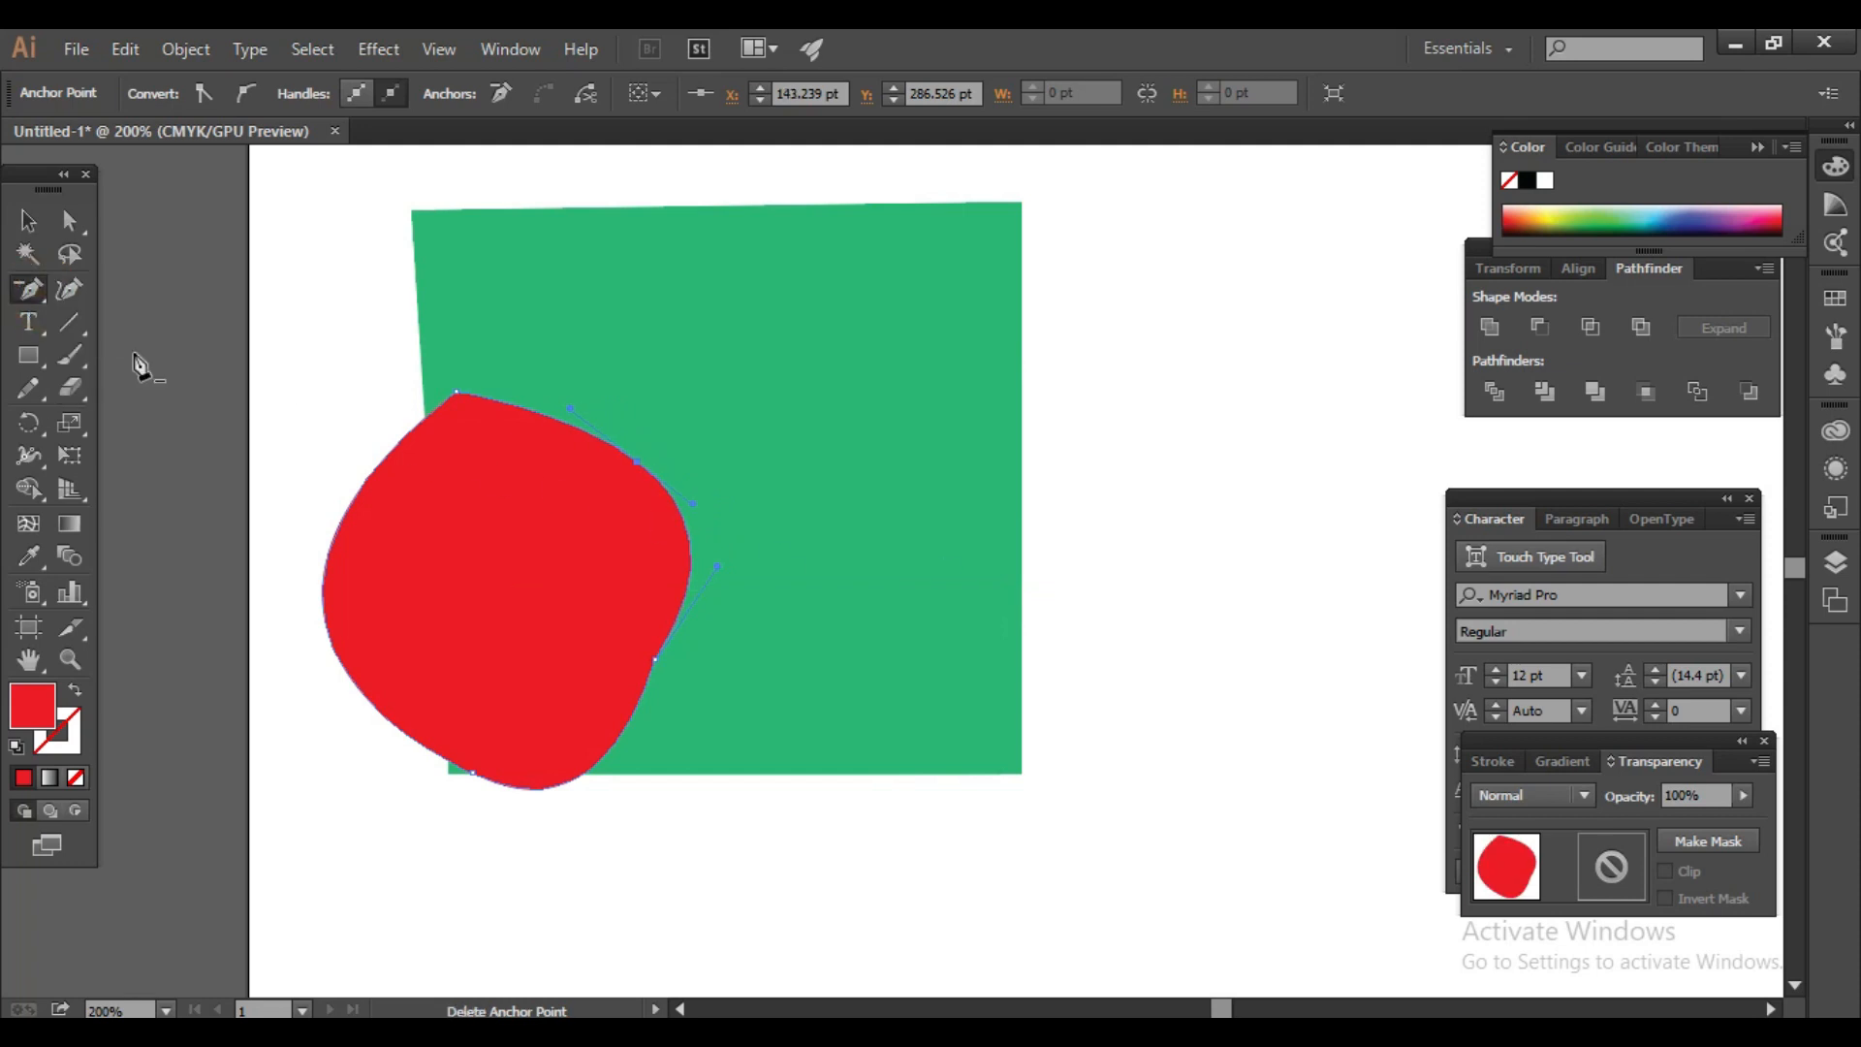
left_click(639, 472)
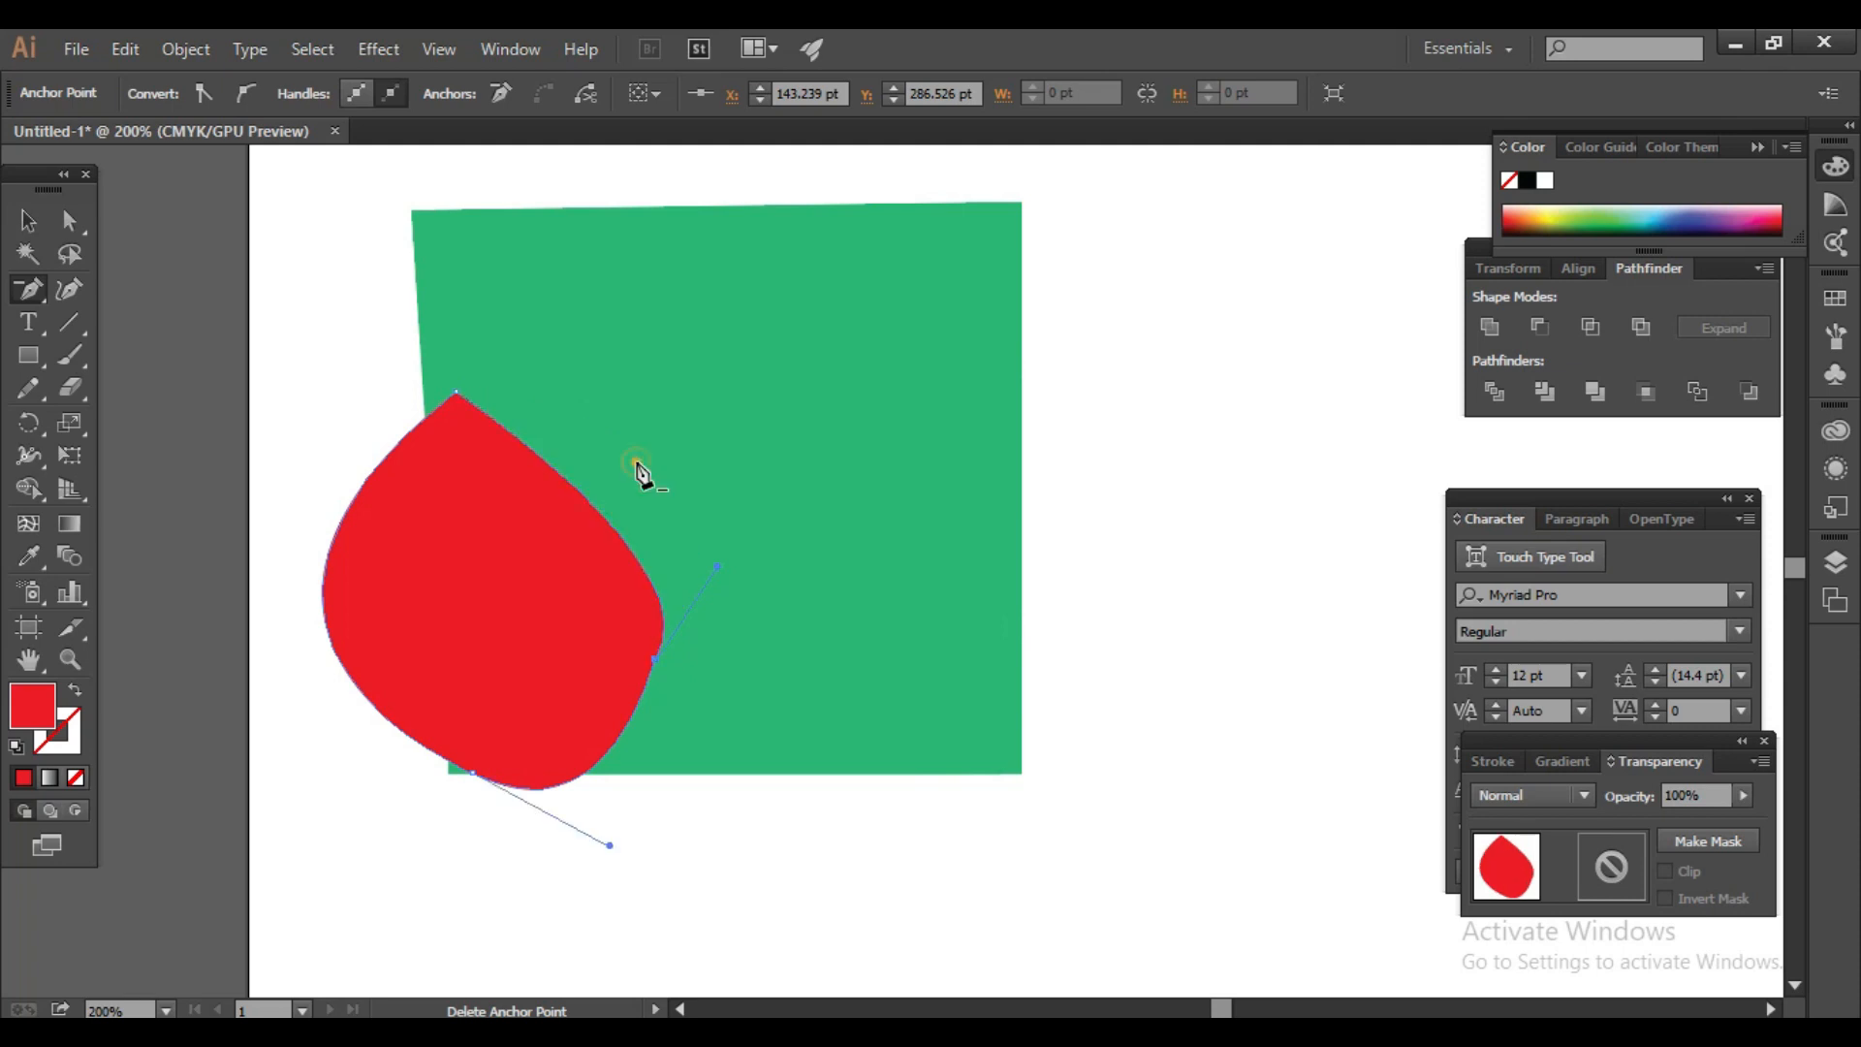
left_click(660, 669)
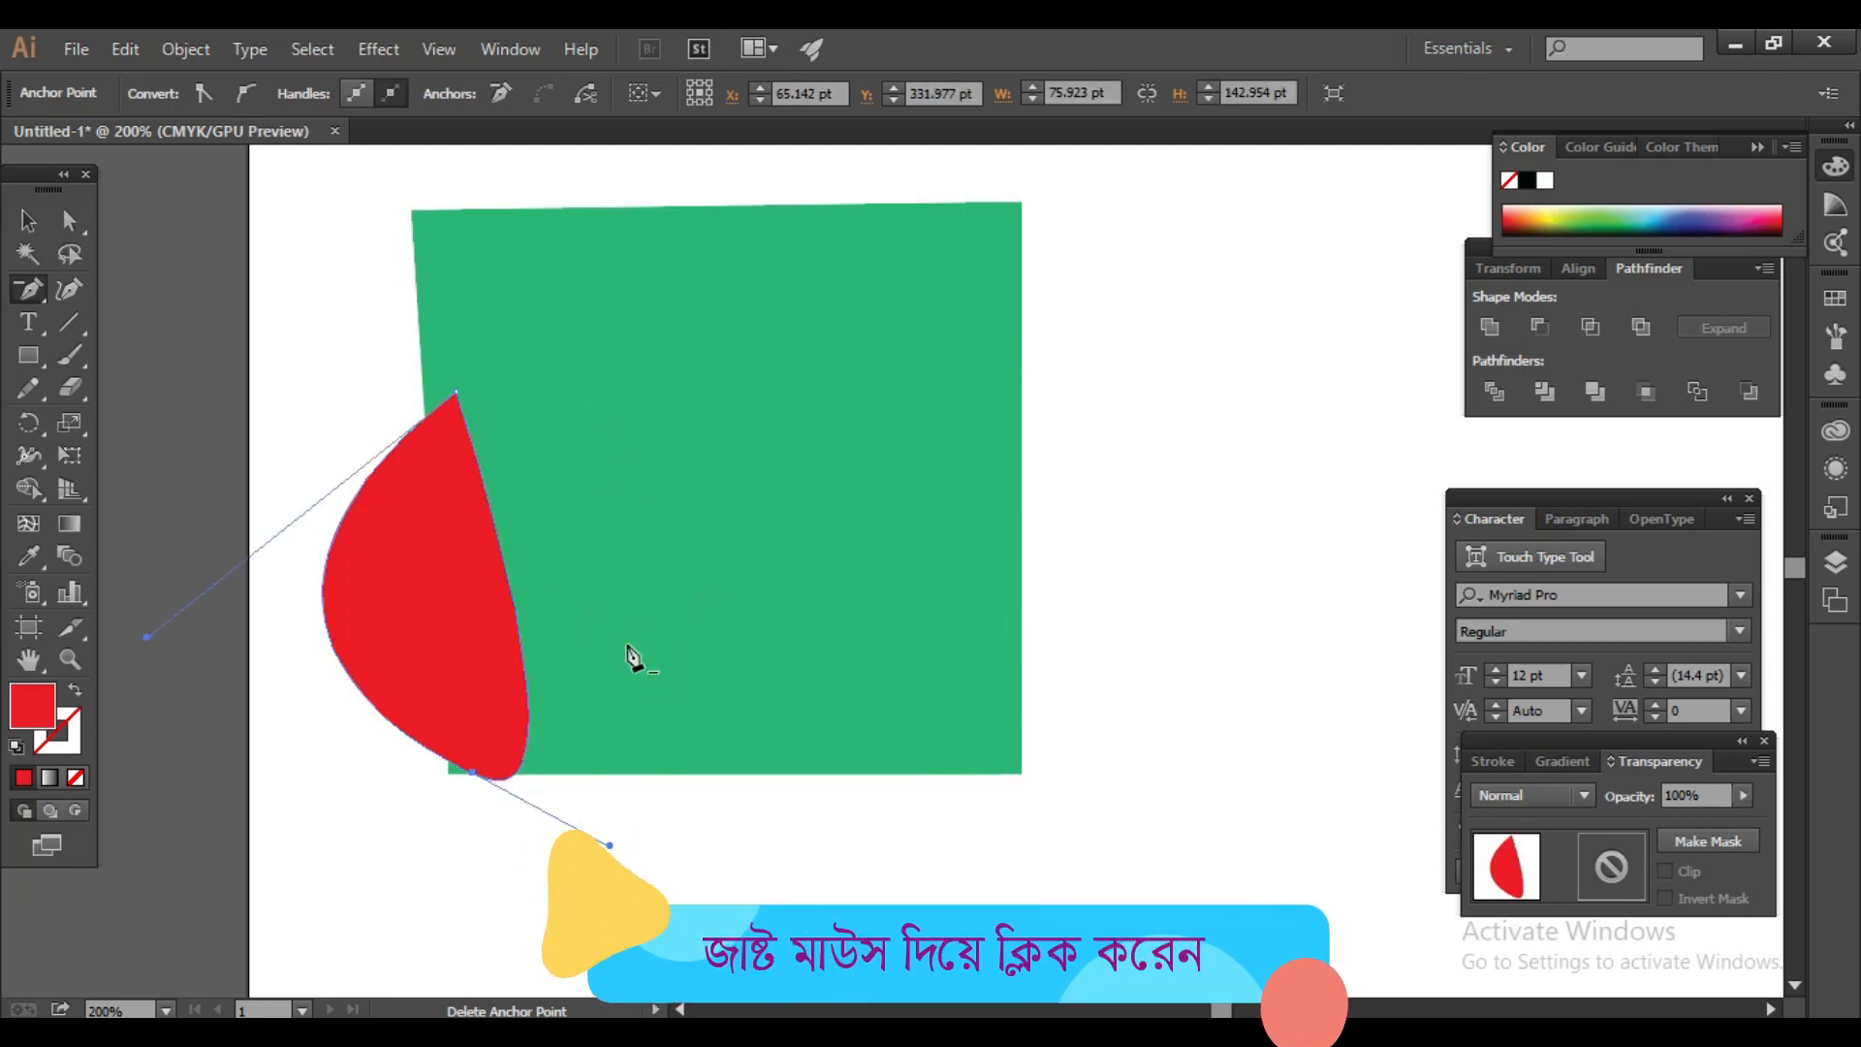
Step: Try deleting the red shape's two remaining anchor points, and undo both deletions
left_click(472, 773)
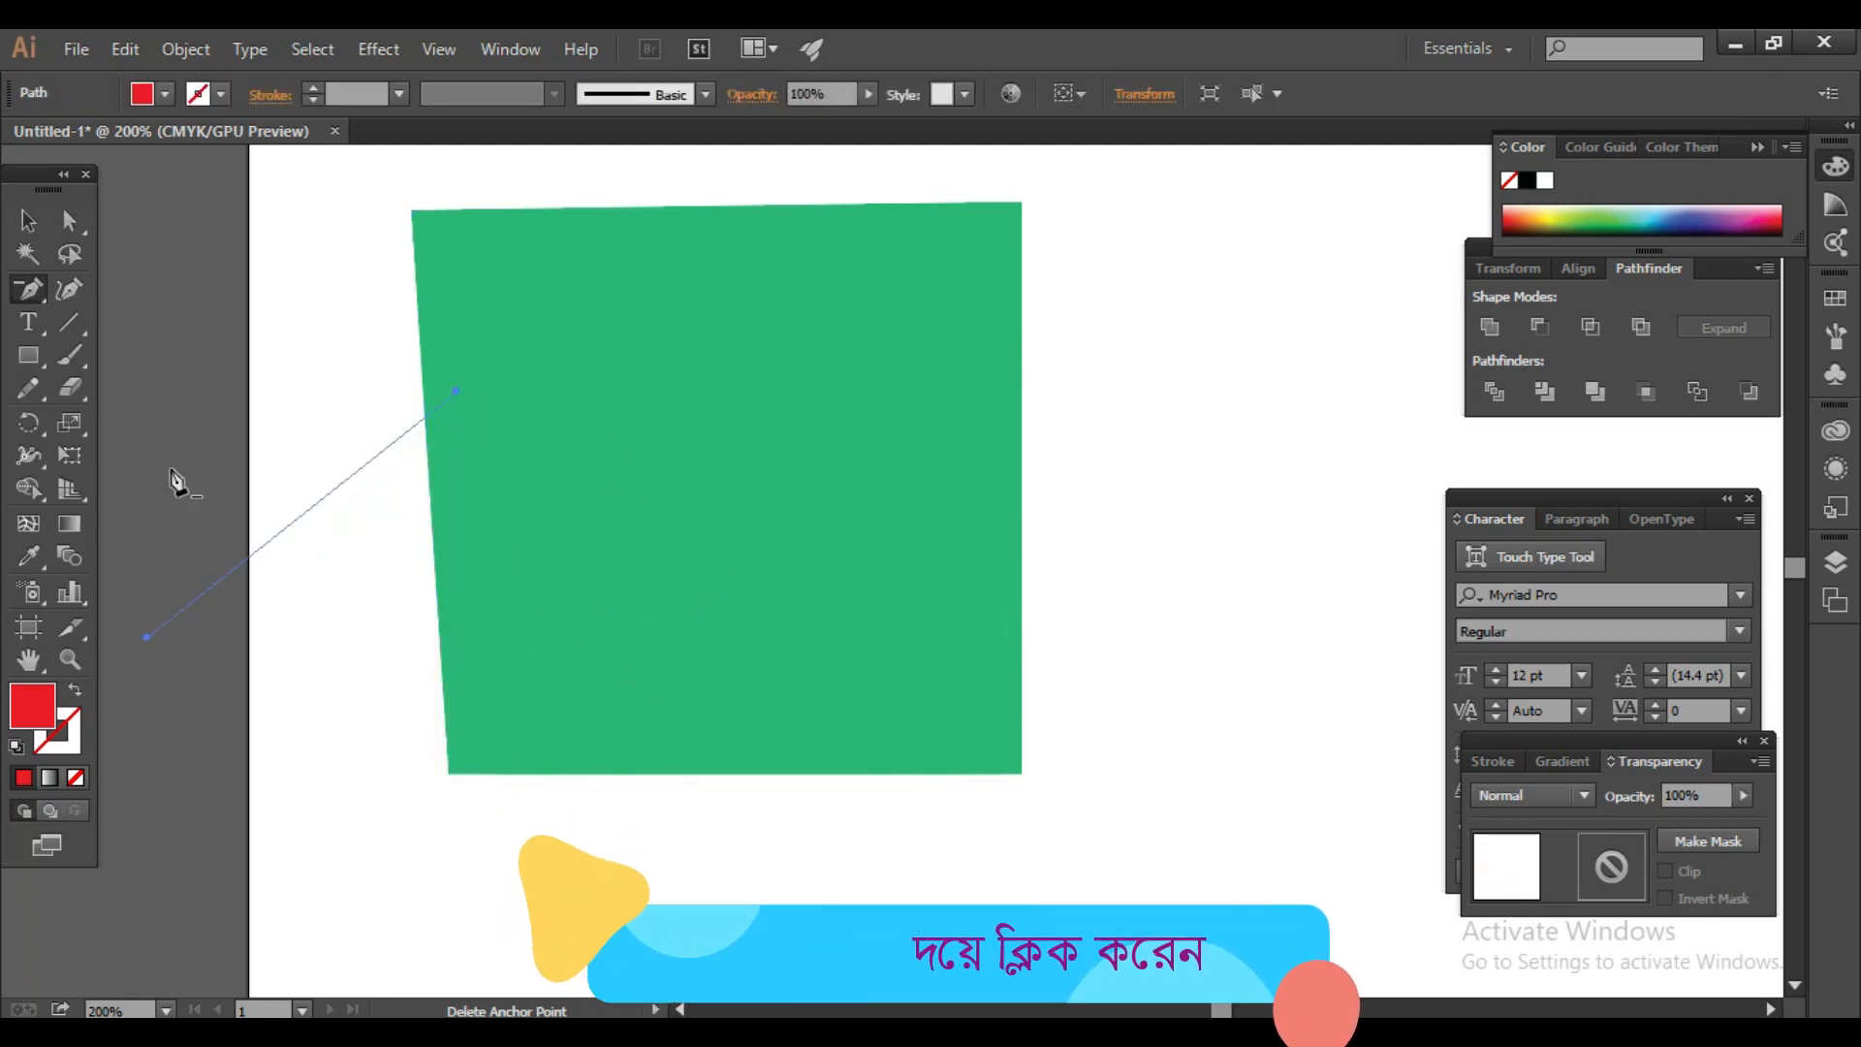
left_click(35, 287)
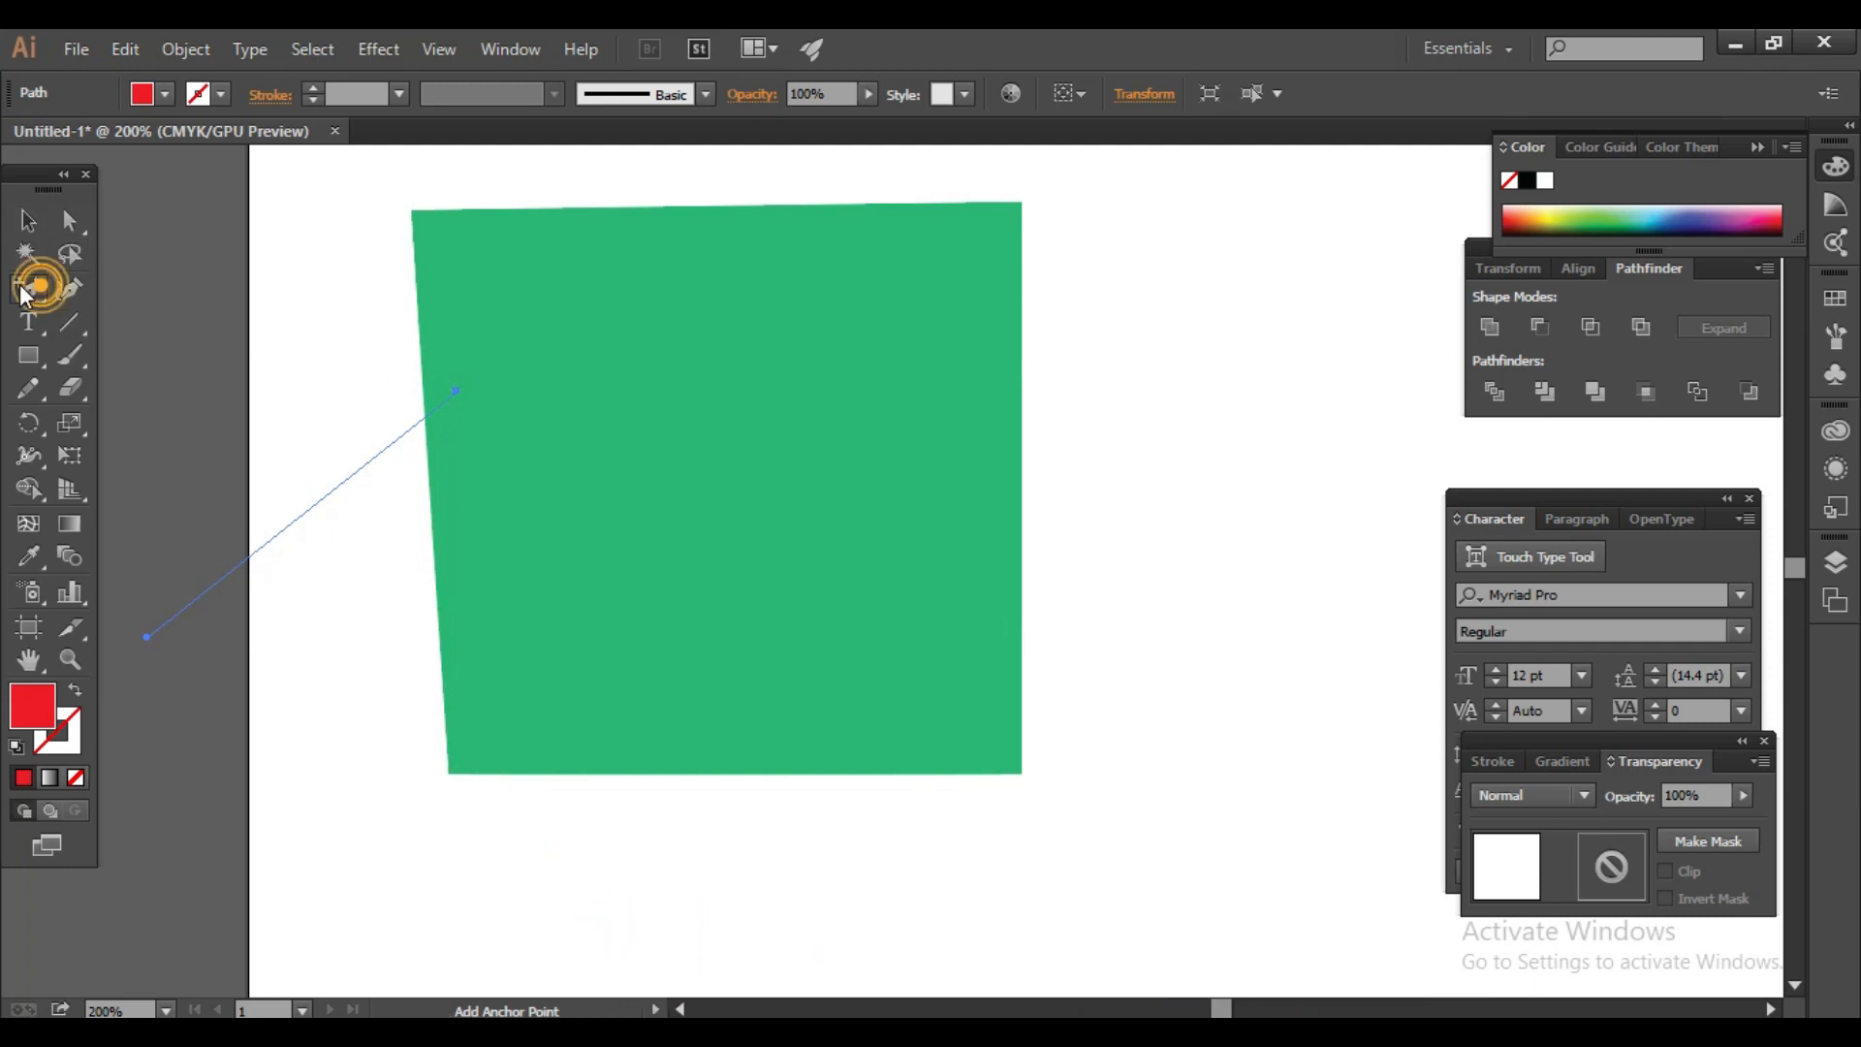
left_click_drag(27, 308, 120, 351)
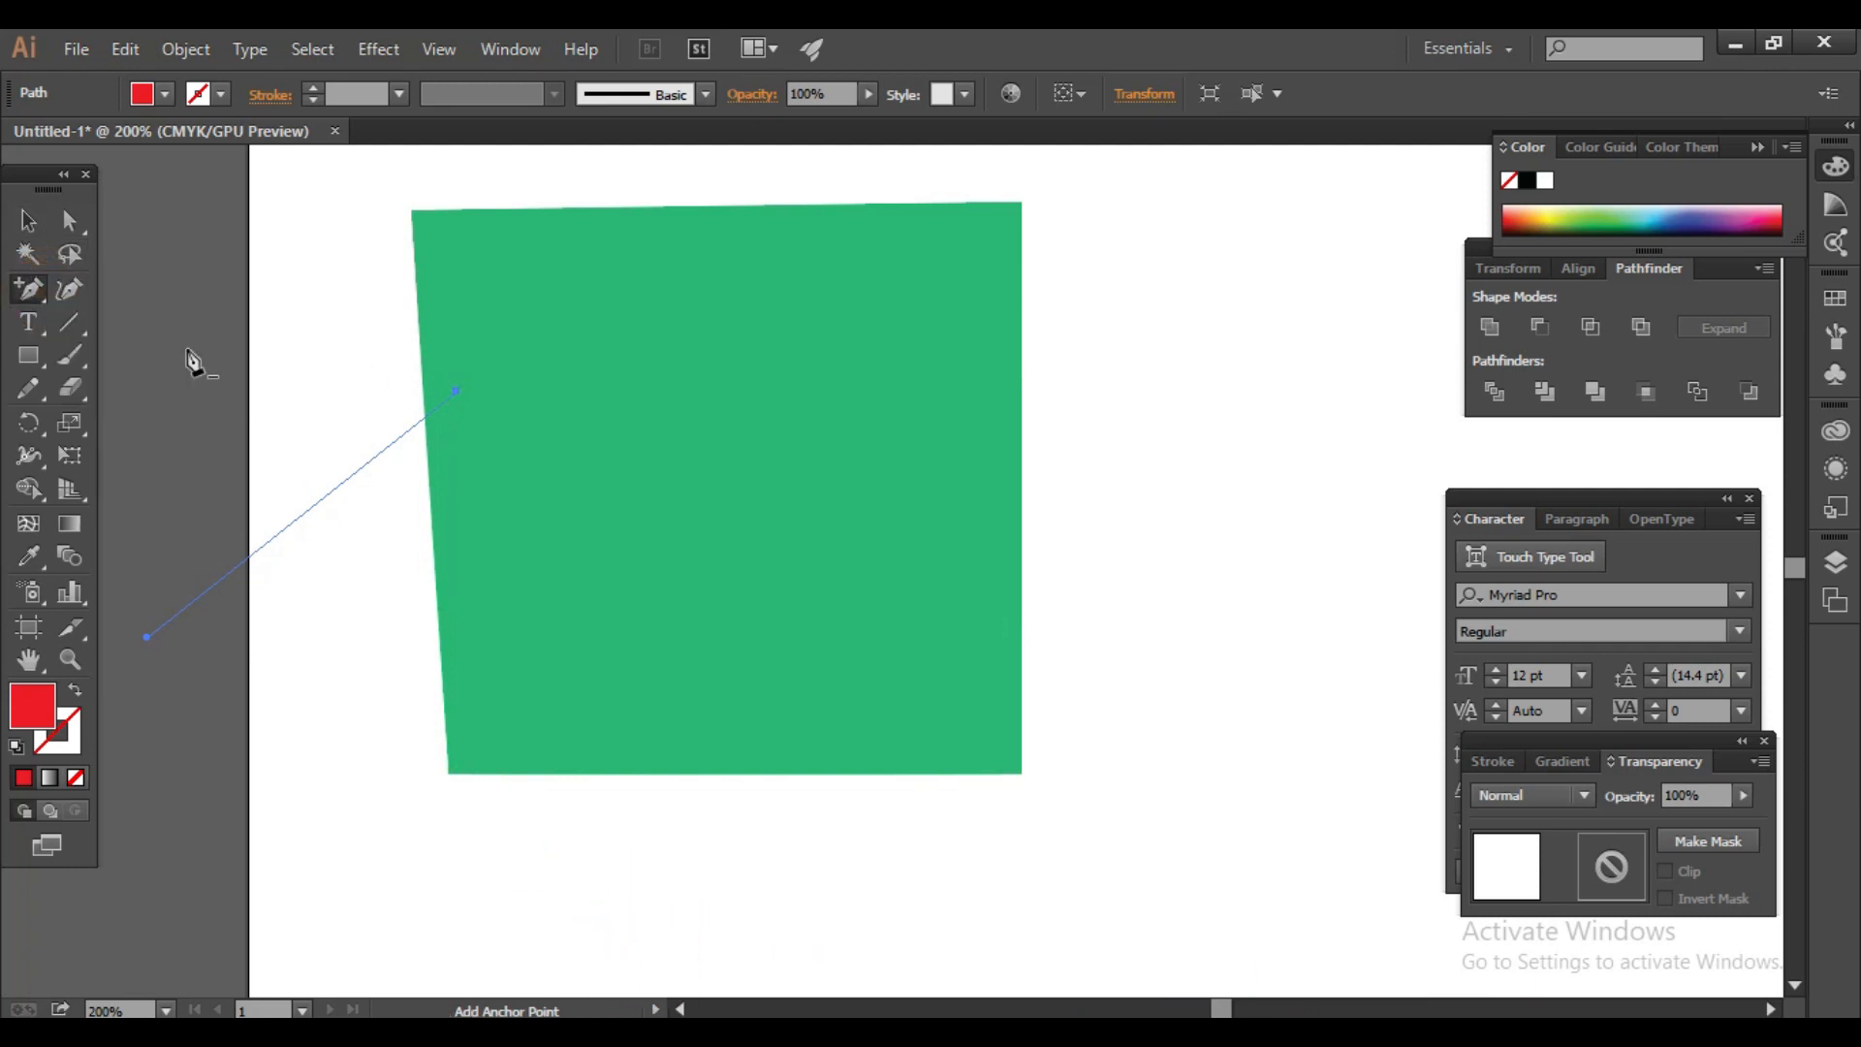
left_click(456, 391)
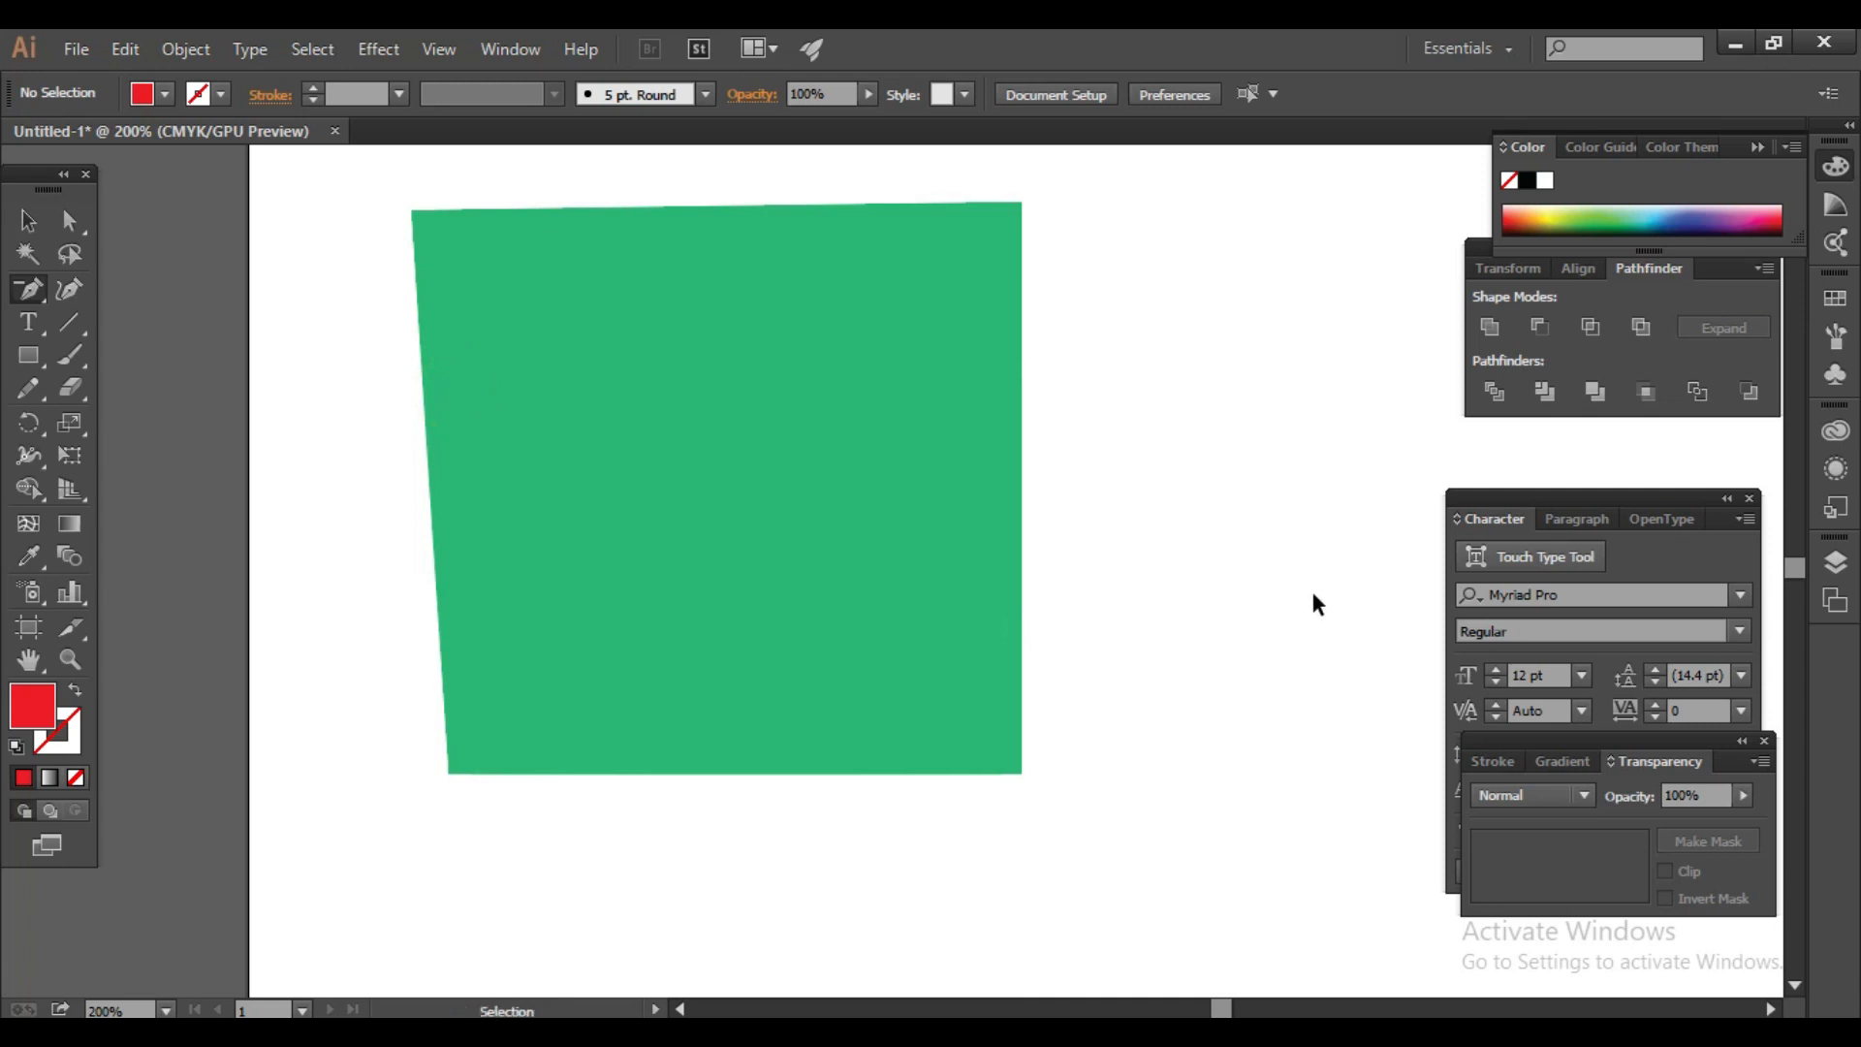
key("ctrl+z")
key("ctrl+z")
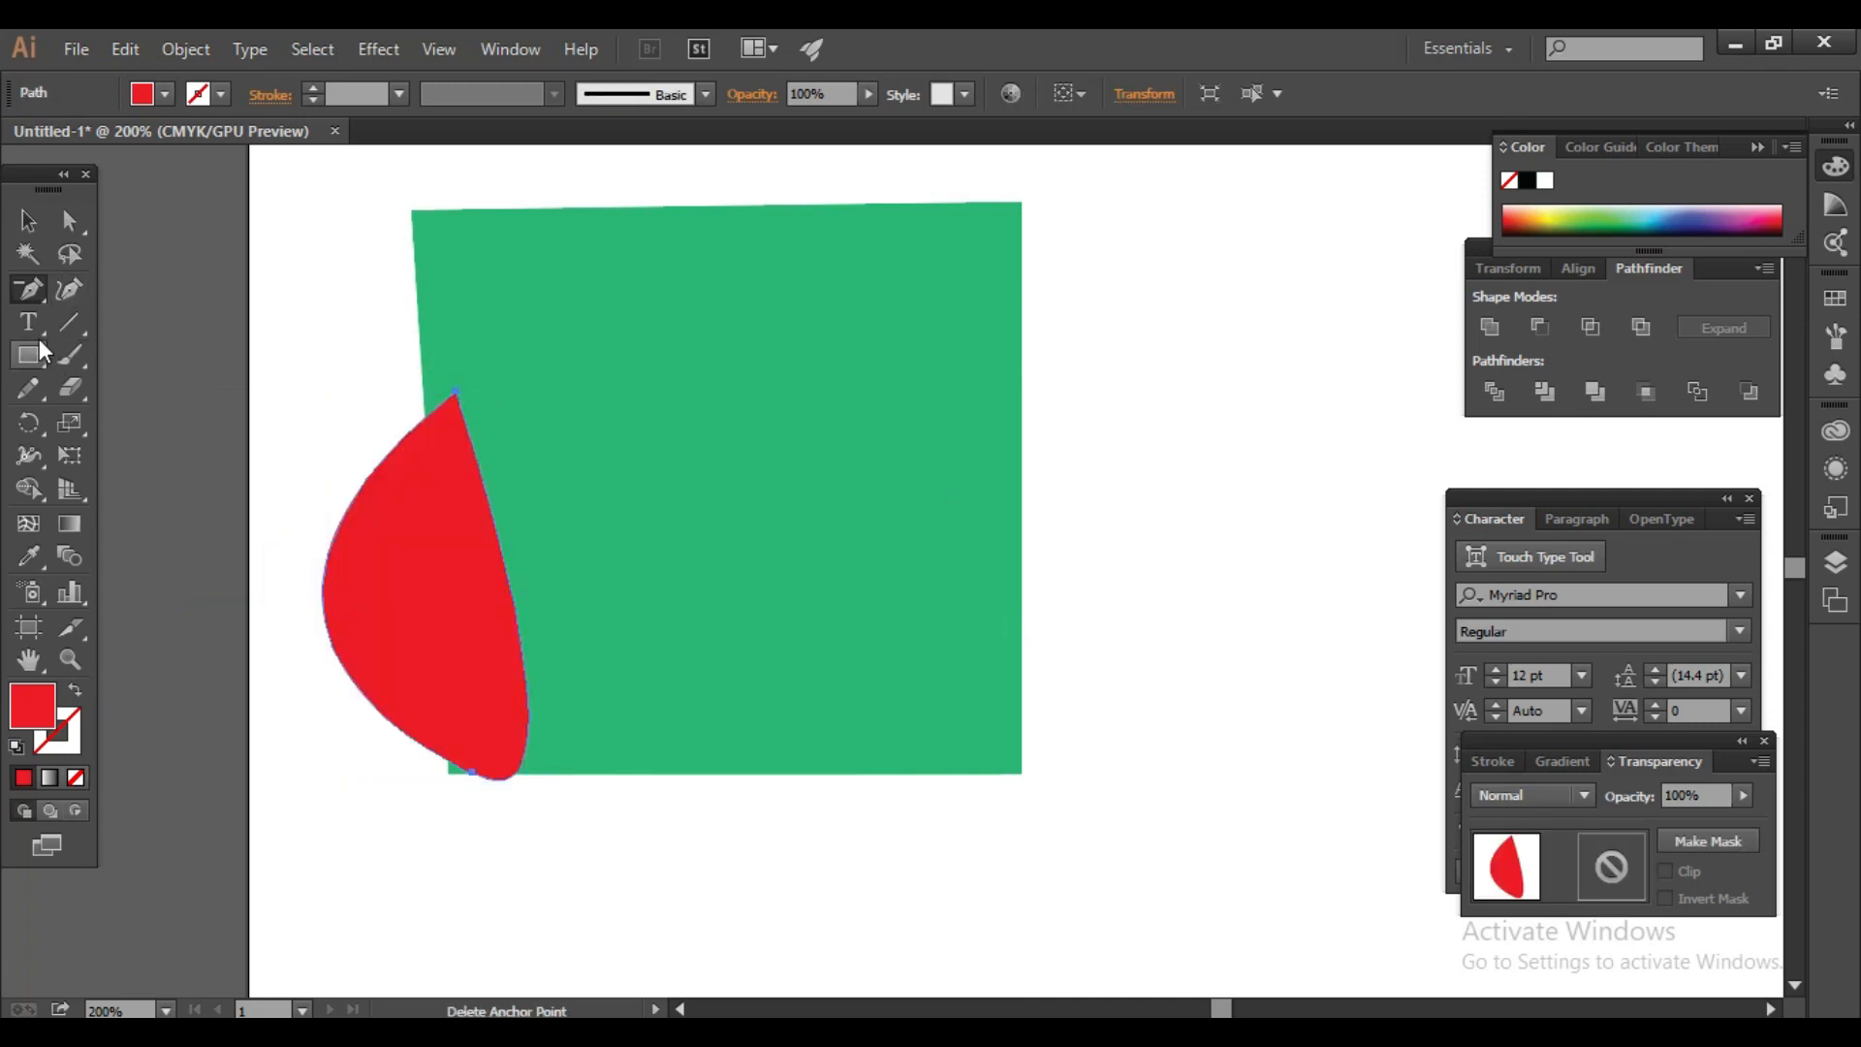
Step: Pull the right edge of the red half-shape outward over the green shape with the Anchor Point tool
left_click_drag(33, 282, 123, 395)
left_click(507, 578)
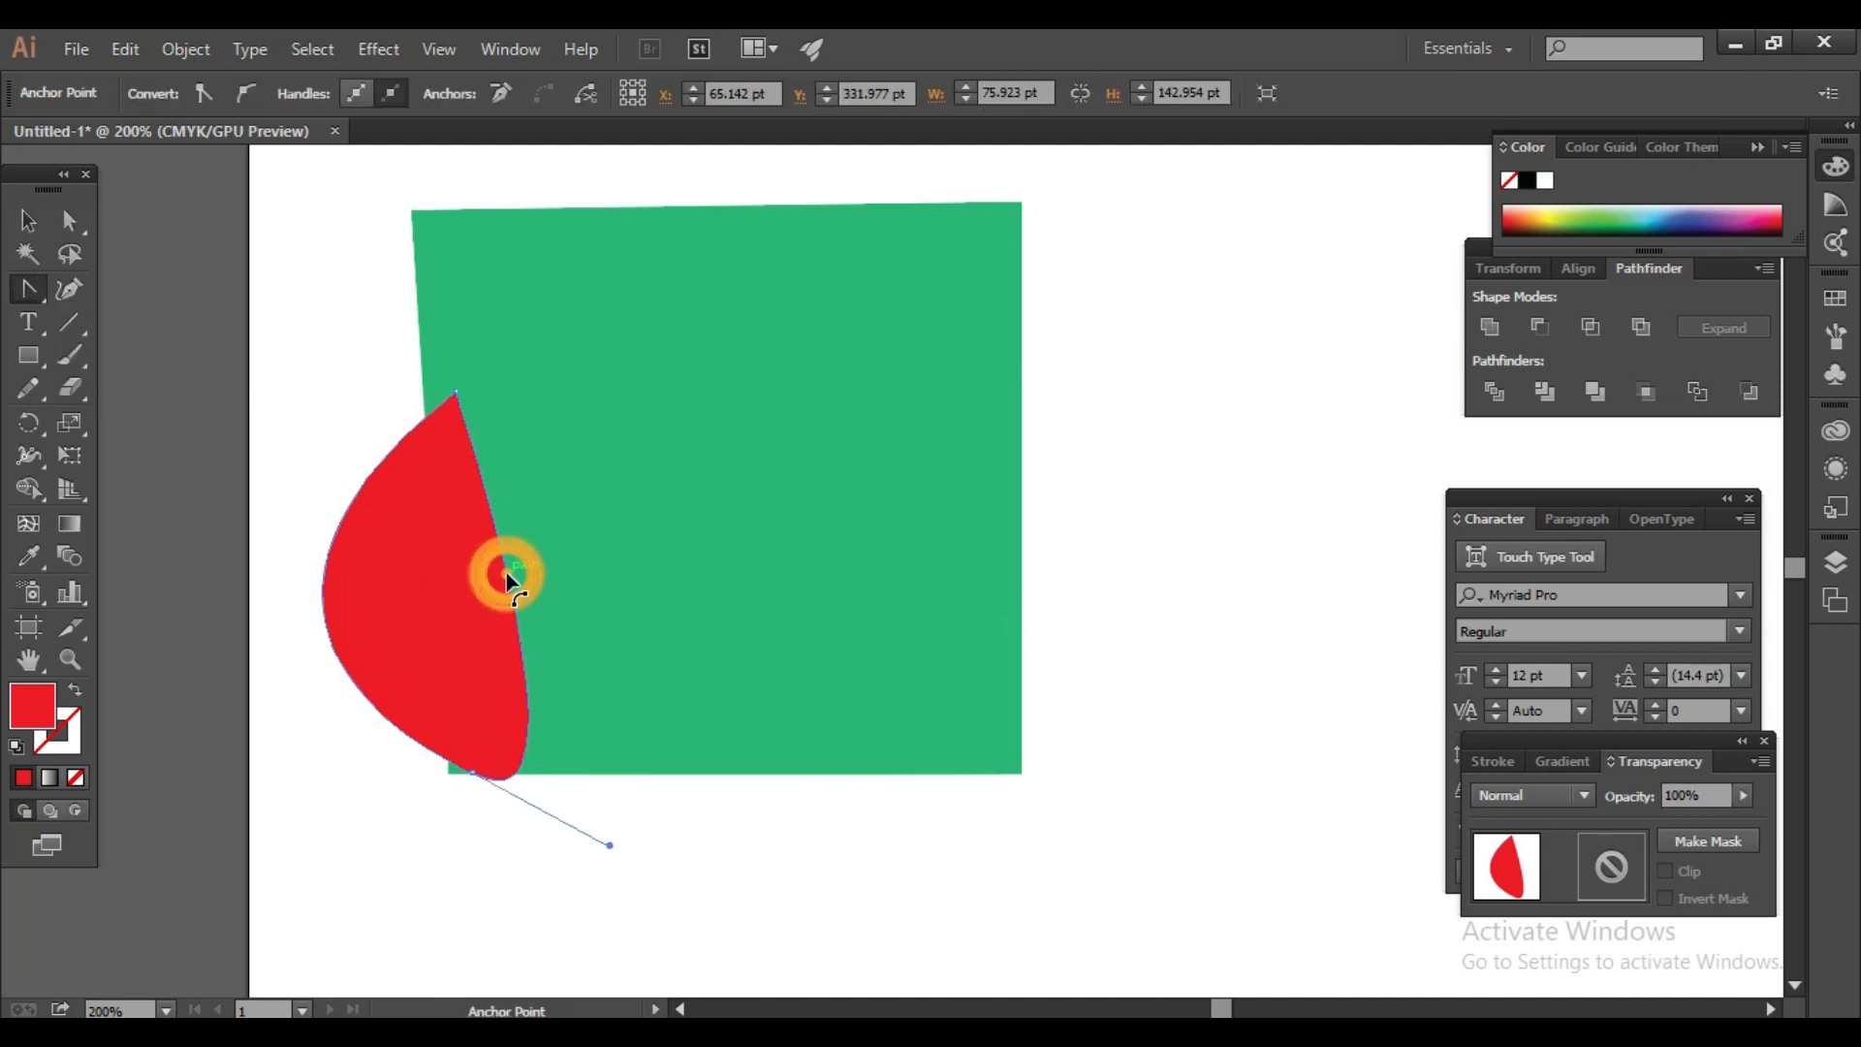
left_click_drag(610, 845, 801, 949)
left_click_drag(605, 752, 704, 795)
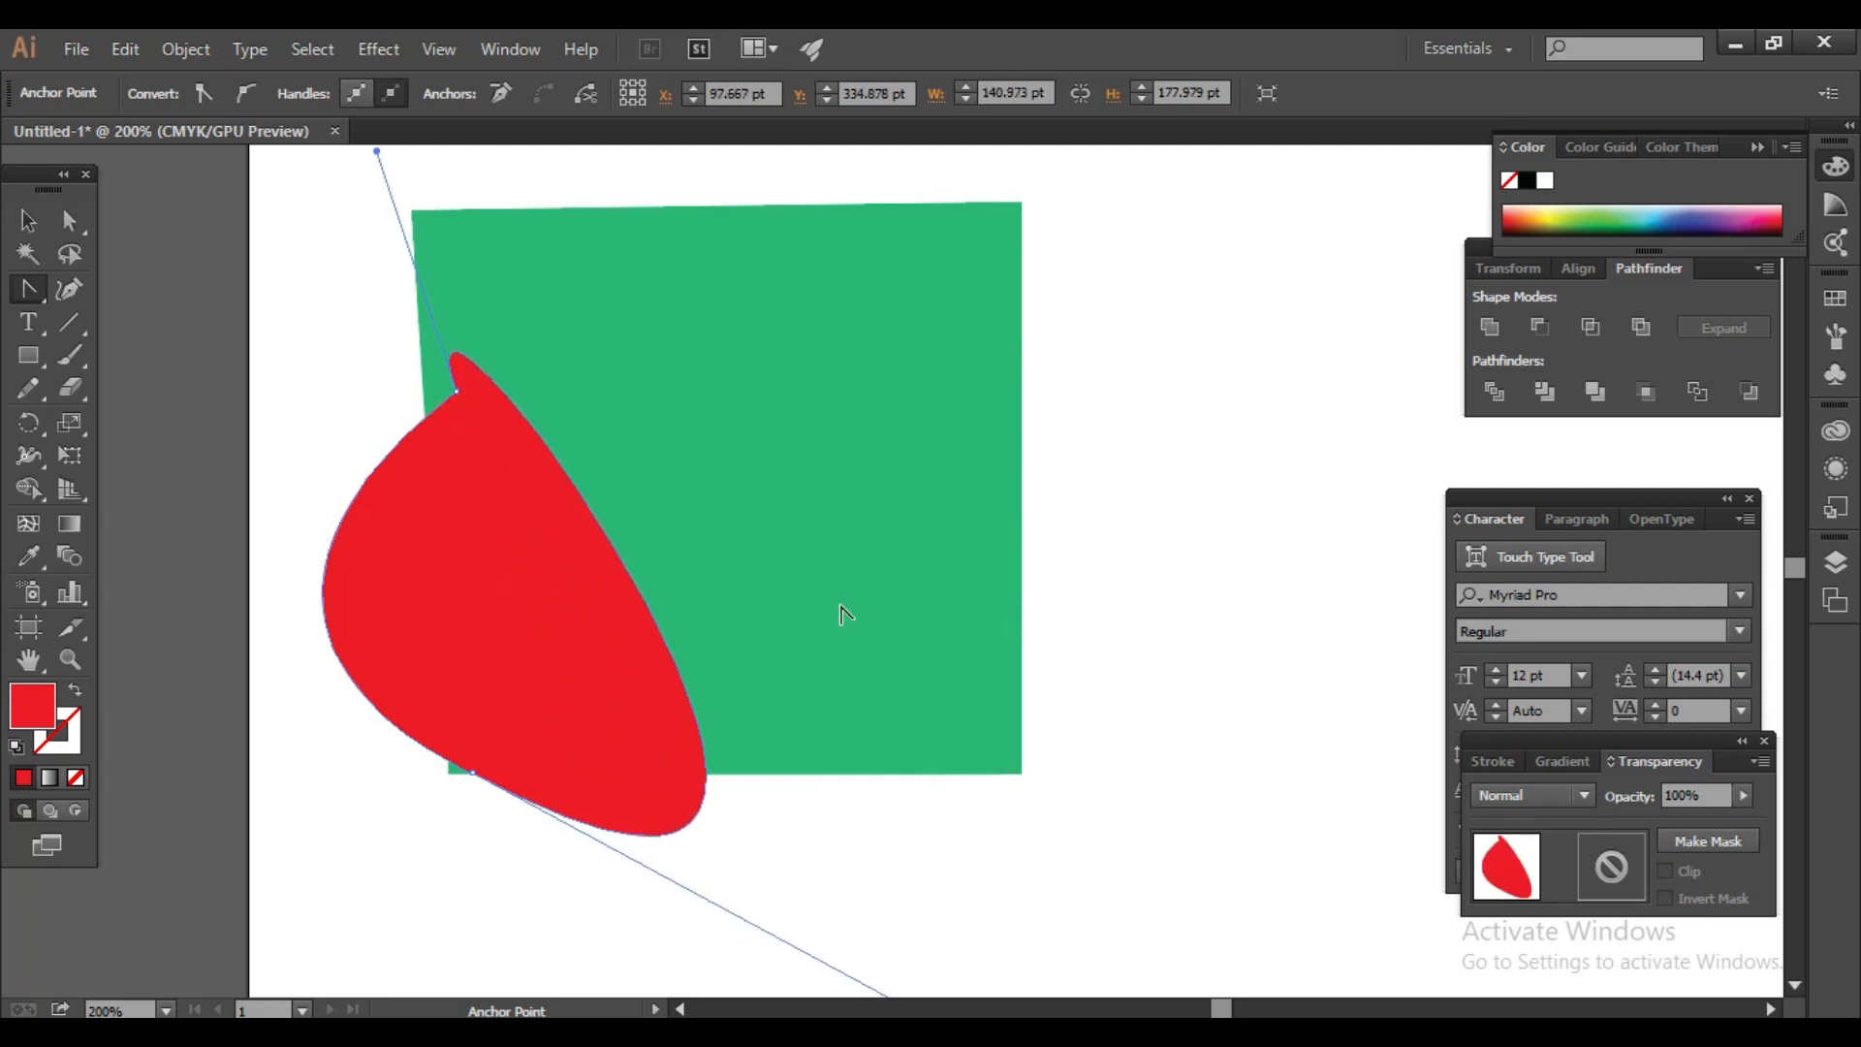
Step: Reshape the red shape's right and left edges into smooth outward curves with the Anchor Point tool
key("Up")
key("Up")
key("Up")
key("Up")
key("Up")
key("Up")
key("Up")
key("Up")
key("Up")
key("Up")
key("Up")
key("Up")
key("Up")
key("Up")
key("Up")
key("Up")
key("Up")
key("Up")
key("Up")
key("Up")
key("Up")
key("Up")
key("Up")
left_click_drag(804, 310, 822, 399)
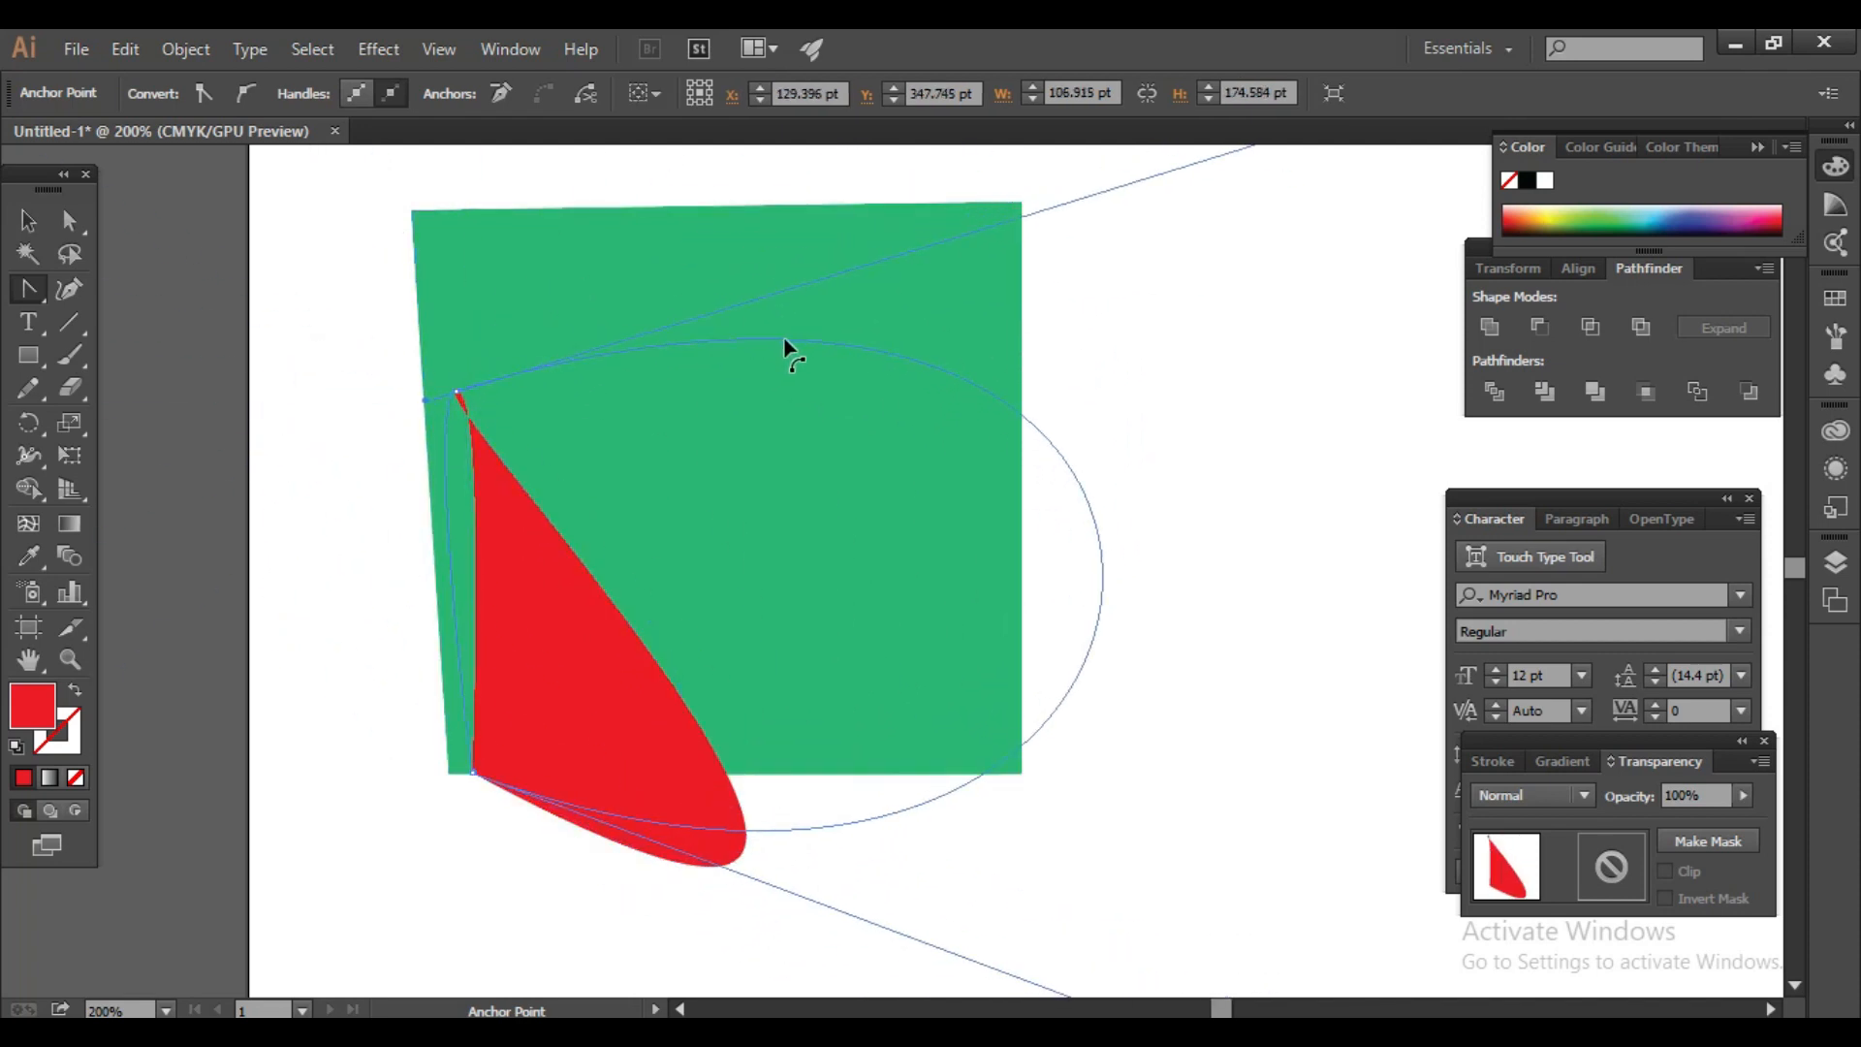
left_click_drag(453, 587, 387, 585)
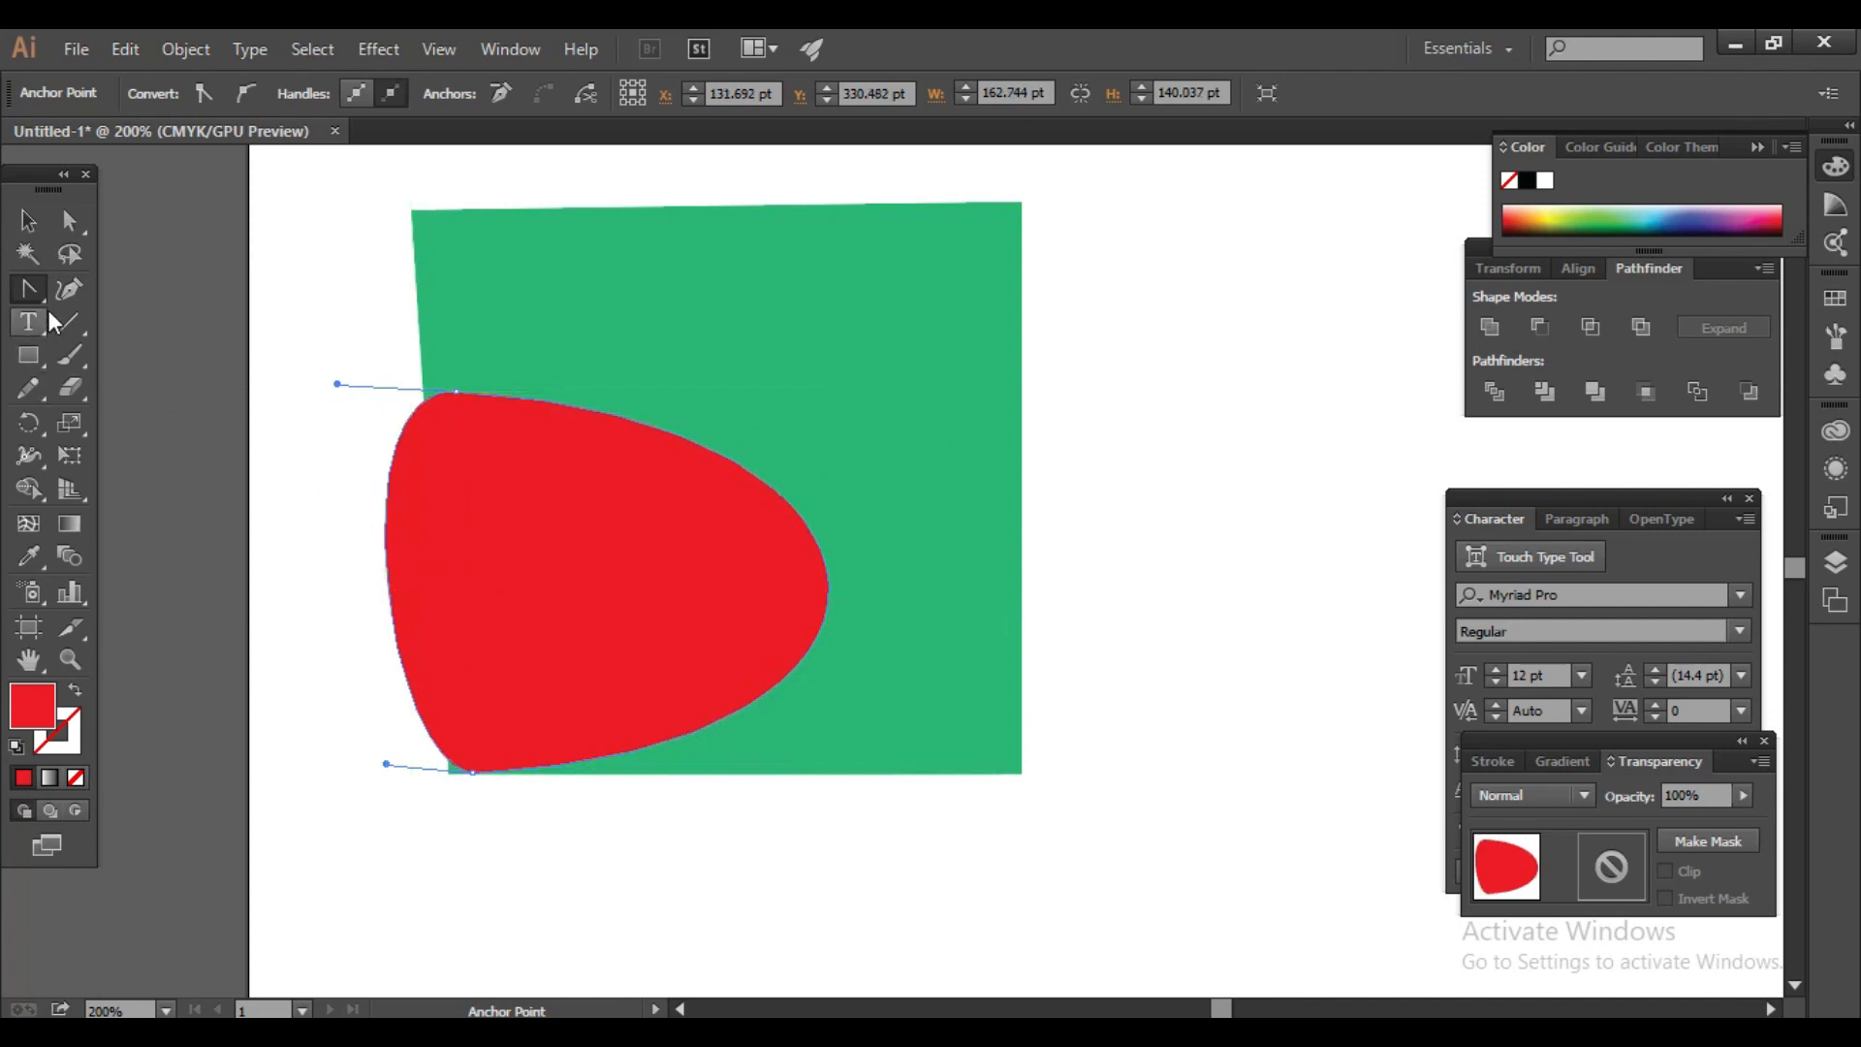
Step: Reshape the red shape into an arched crescent inside the green shape by moving and adding points with the Curvature tool
left_click(29, 289)
left_click(156, 238)
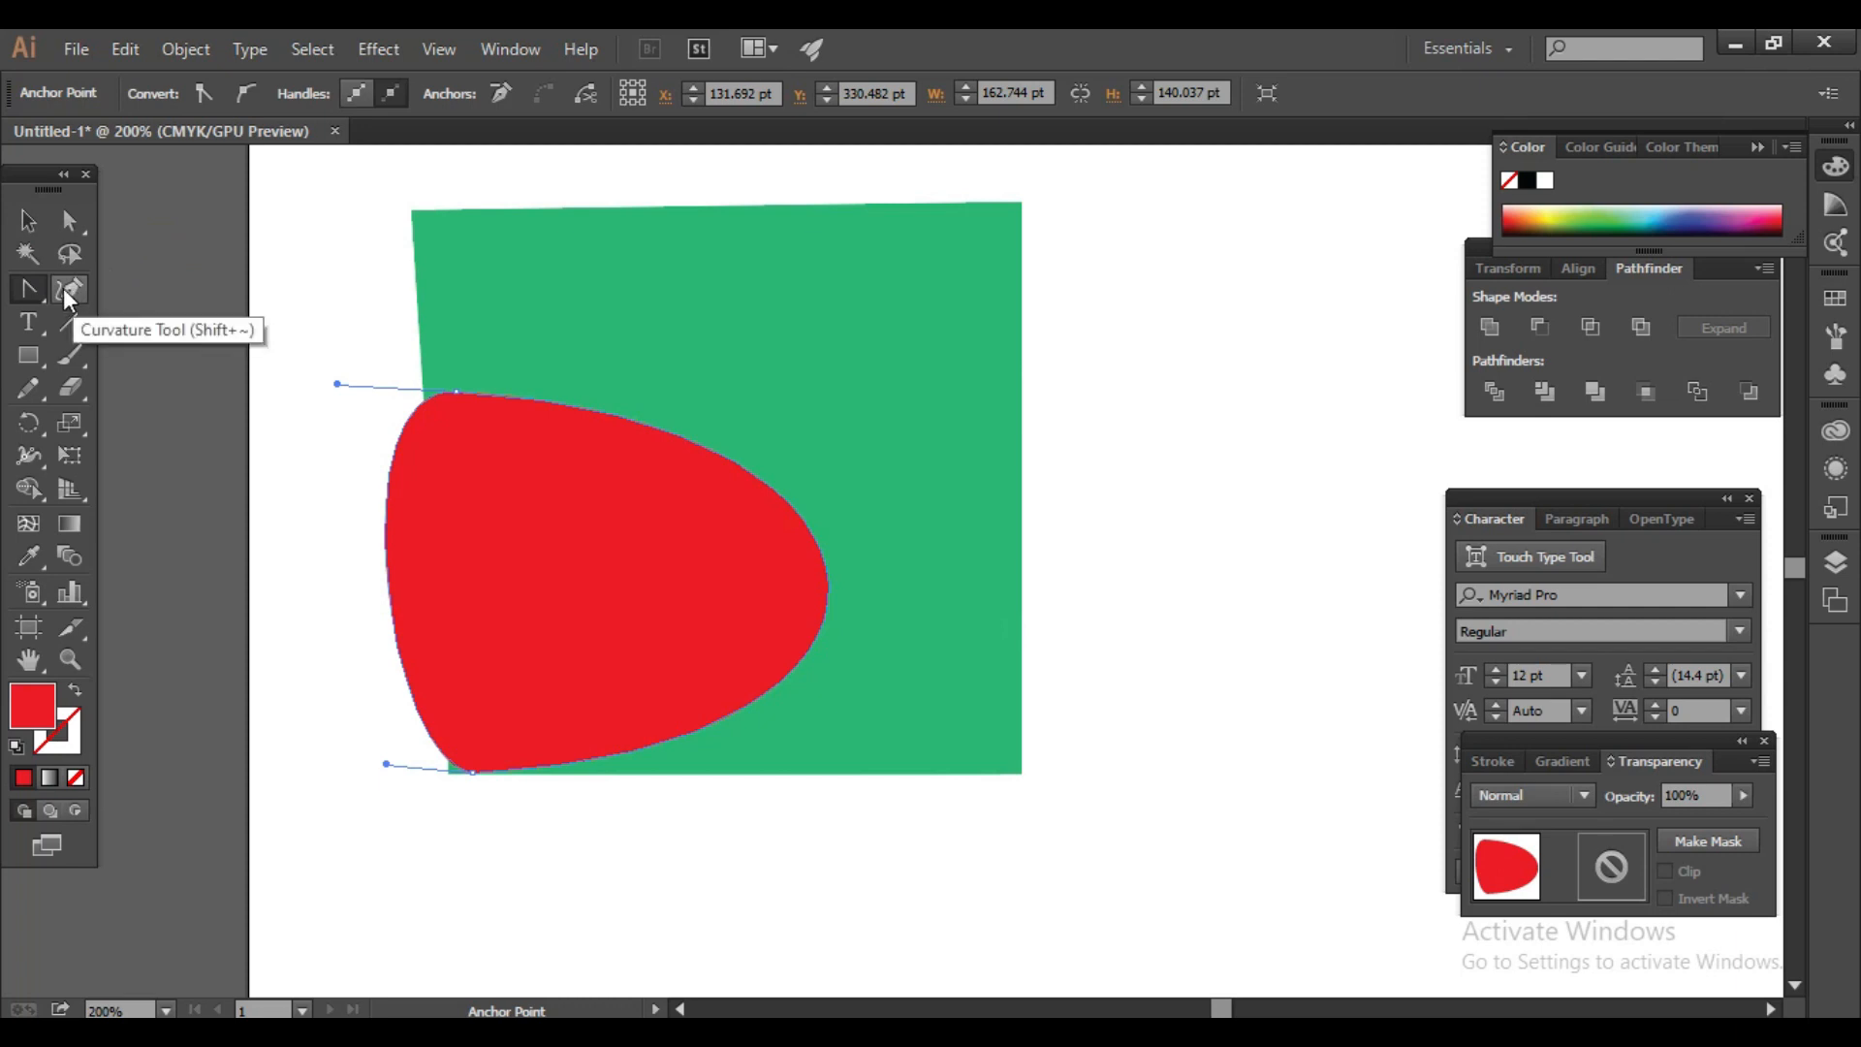
left_click(60, 289)
left_click_drag(458, 392, 585, 275)
left_click_drag(830, 584, 896, 650)
left_click_drag(781, 432, 857, 352)
left_click_drag(829, 592, 691, 479)
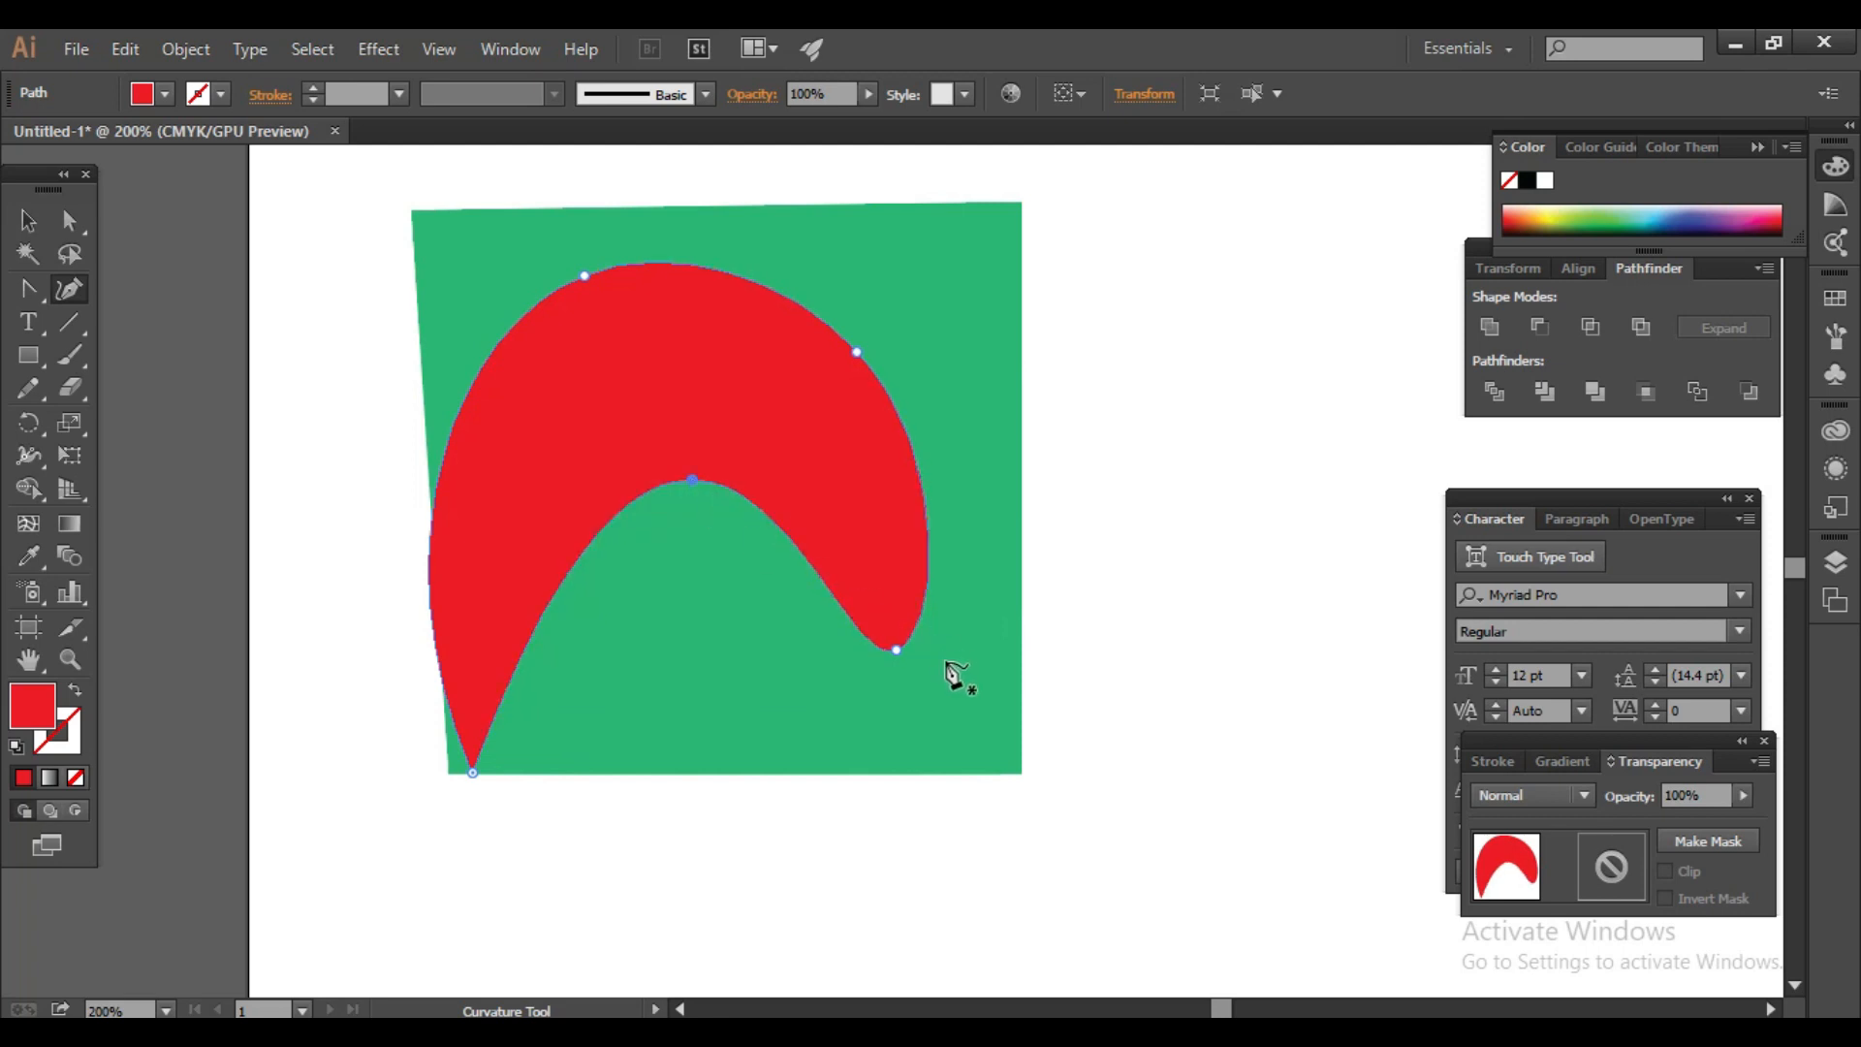
left_click_drag(900, 650, 931, 662)
left_click_drag(472, 773, 459, 621)
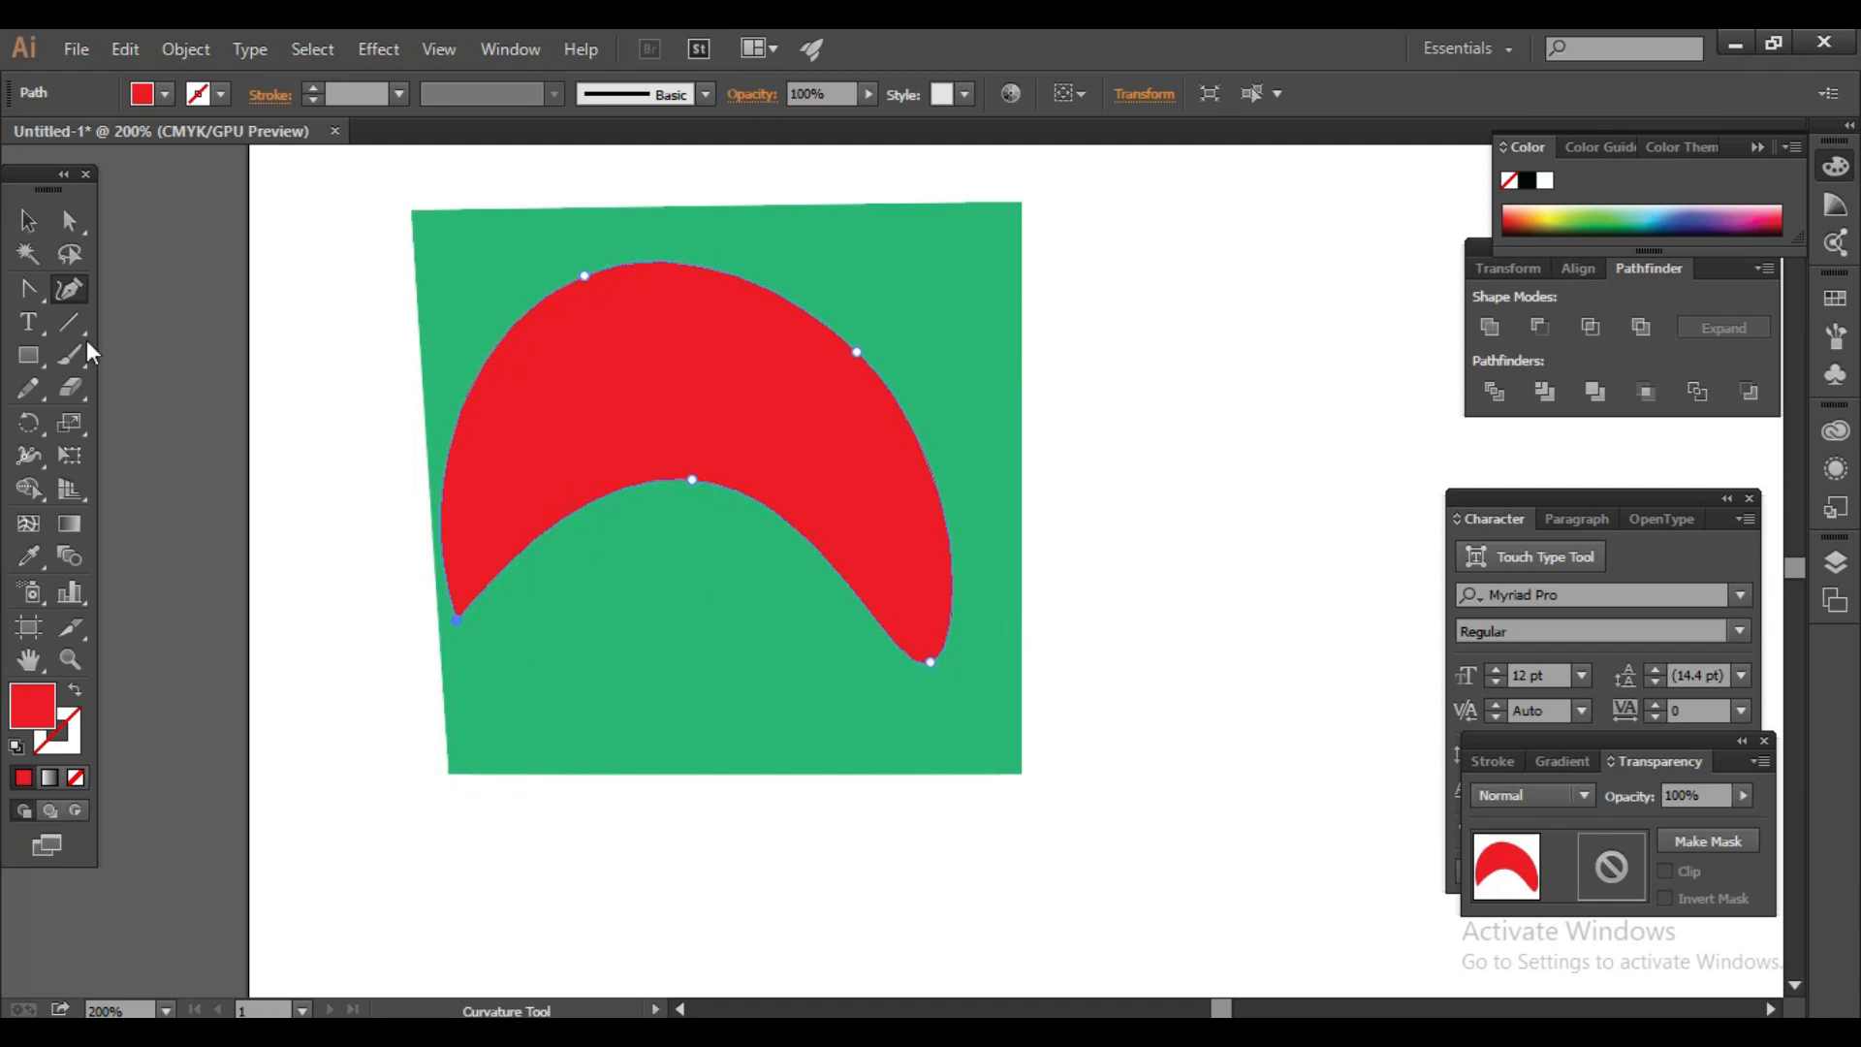
Step: Add the text "jfajhflkanaf" on the green area below the red crescent with the Type tool
left_click(29, 322)
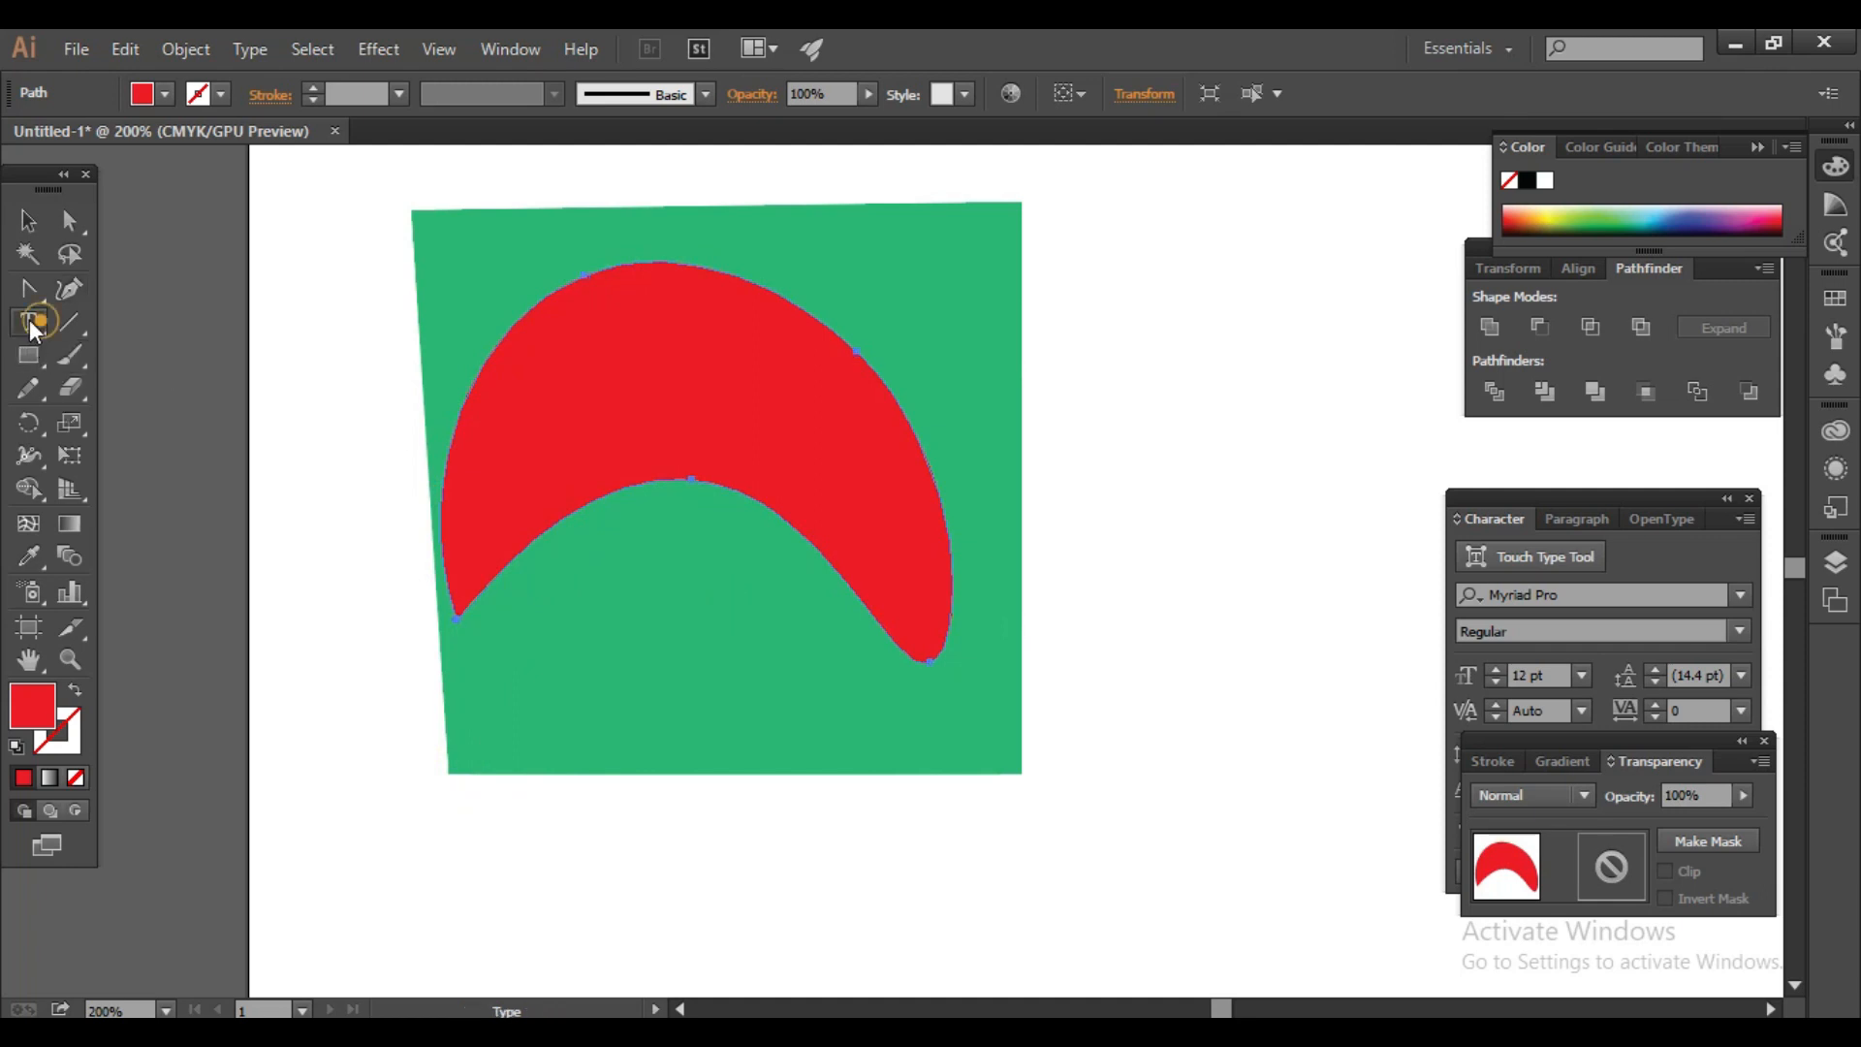
left_click(651, 650)
type("jfajhflkanaf")
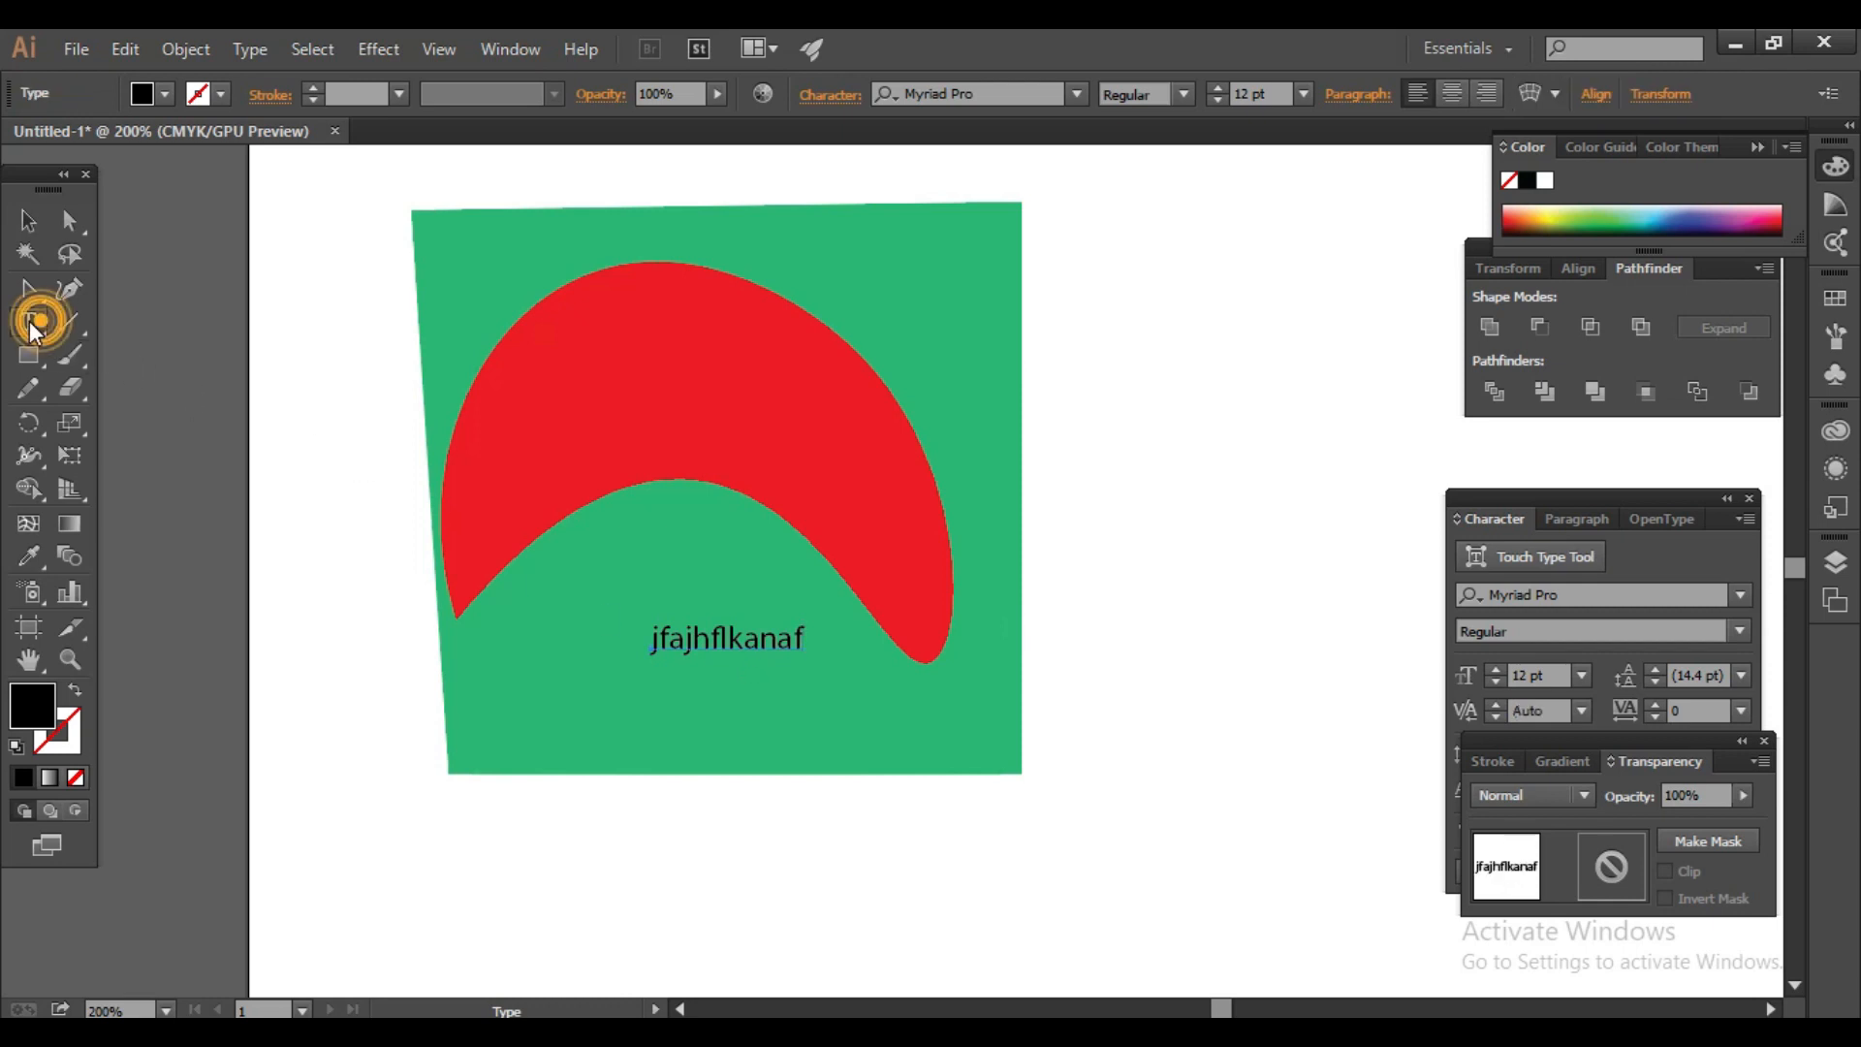
Step: Finish text editing and cut the text object from the artboard
left_click_drag(29, 322, 118, 353)
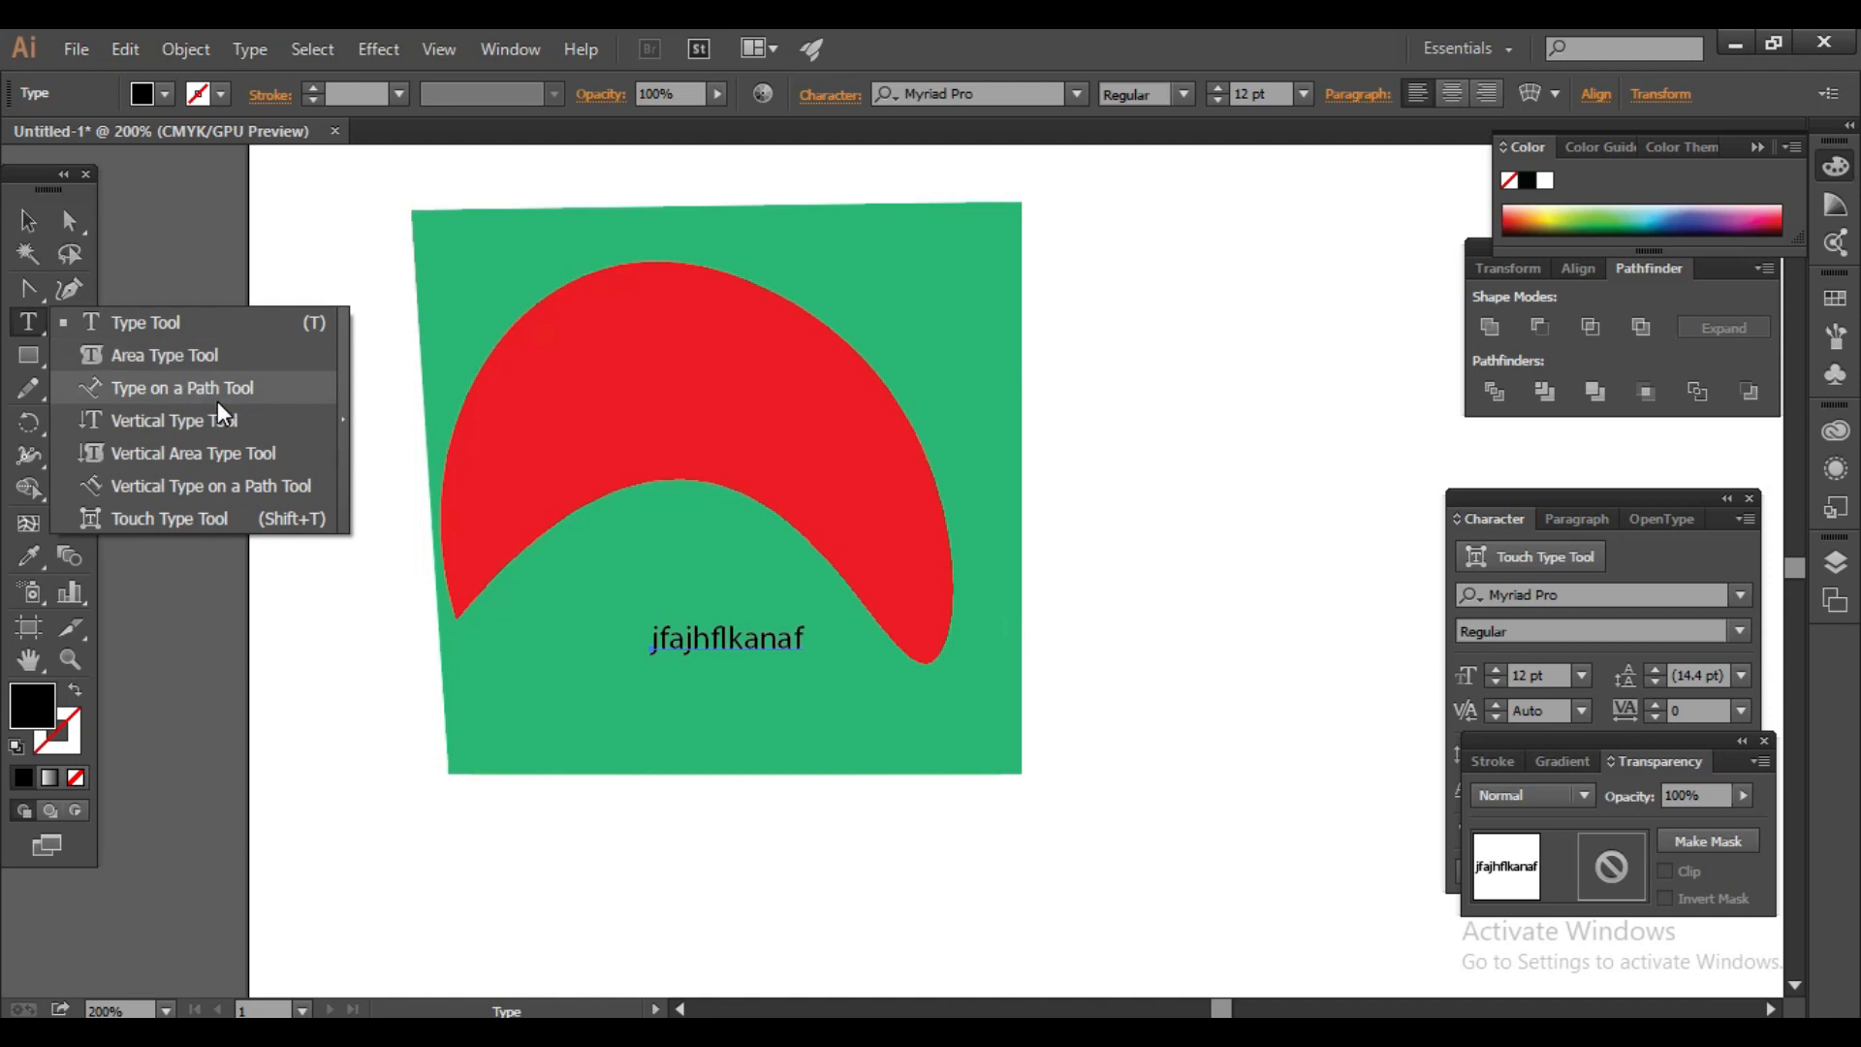
key("Escape")
left_click(743, 643)
key("ctrl+x")
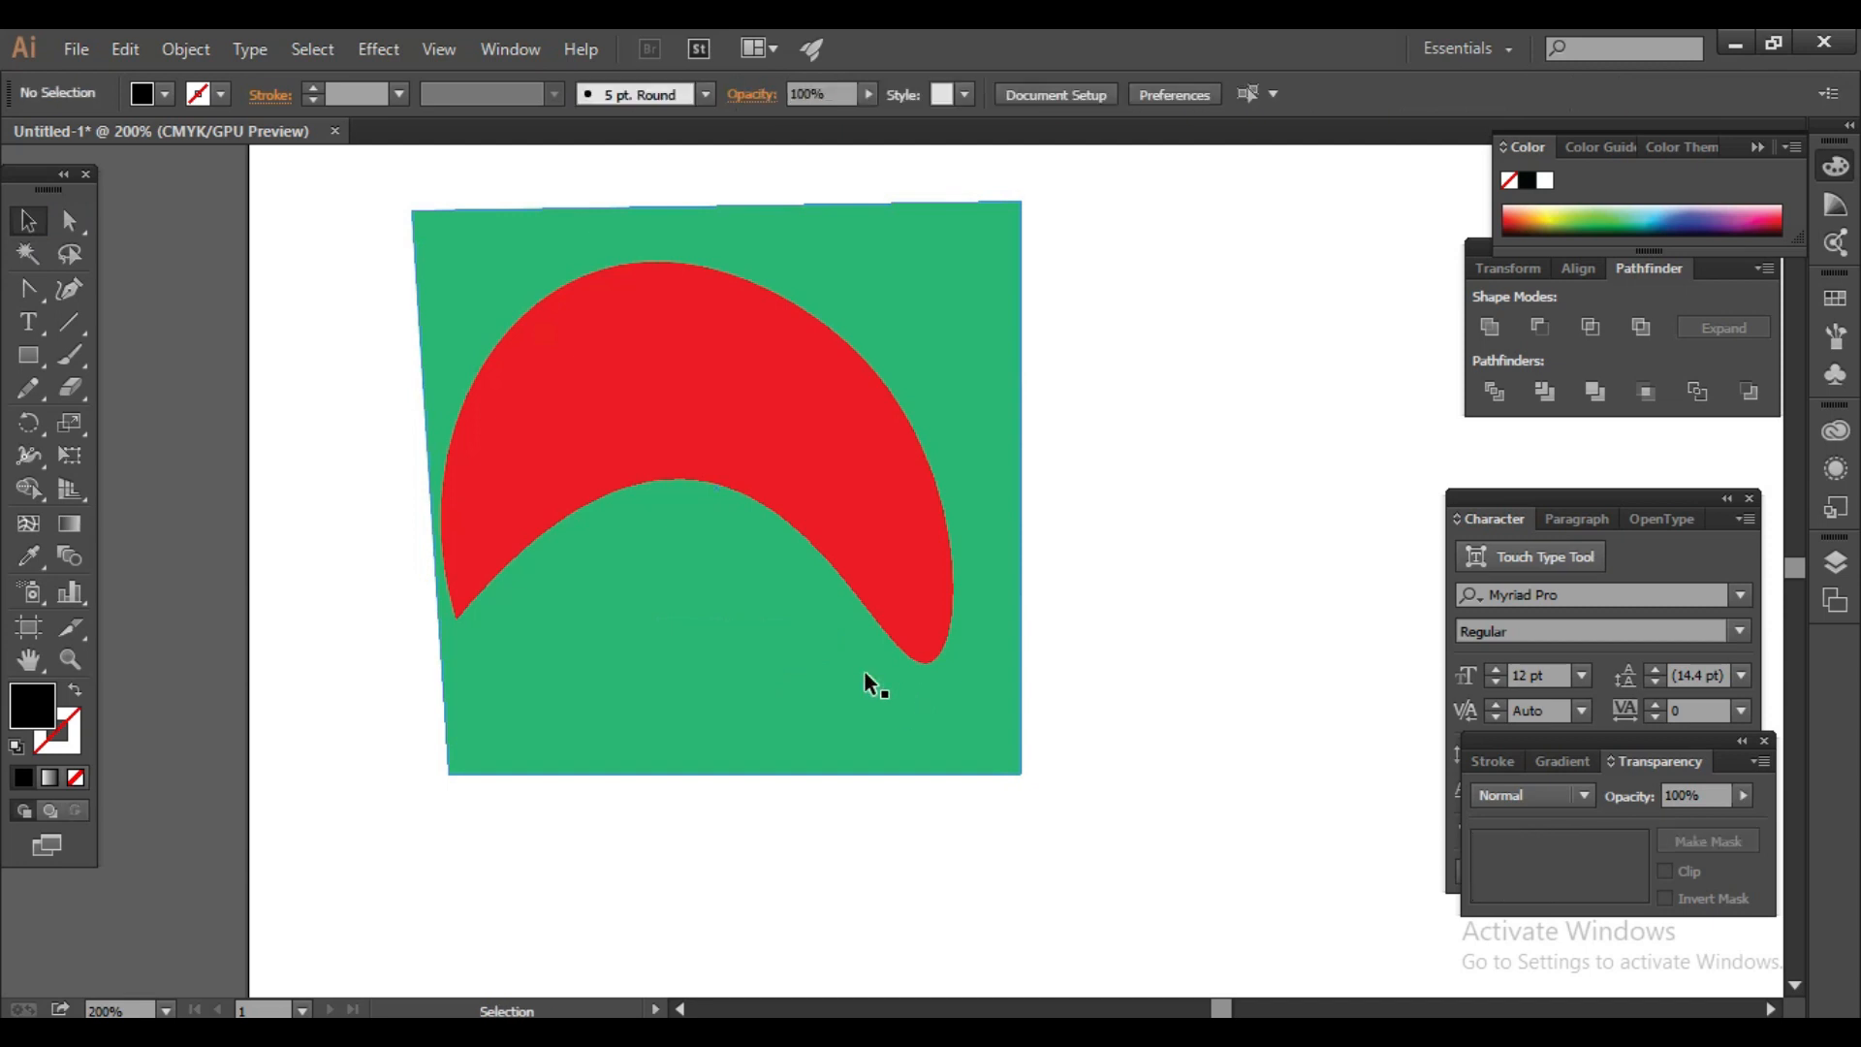
Step: Draw a horizontal line extending past the green shape's upper-right side with the Line Segment tool and give it a teal stroke
left_click_drag(62, 320, 165, 321)
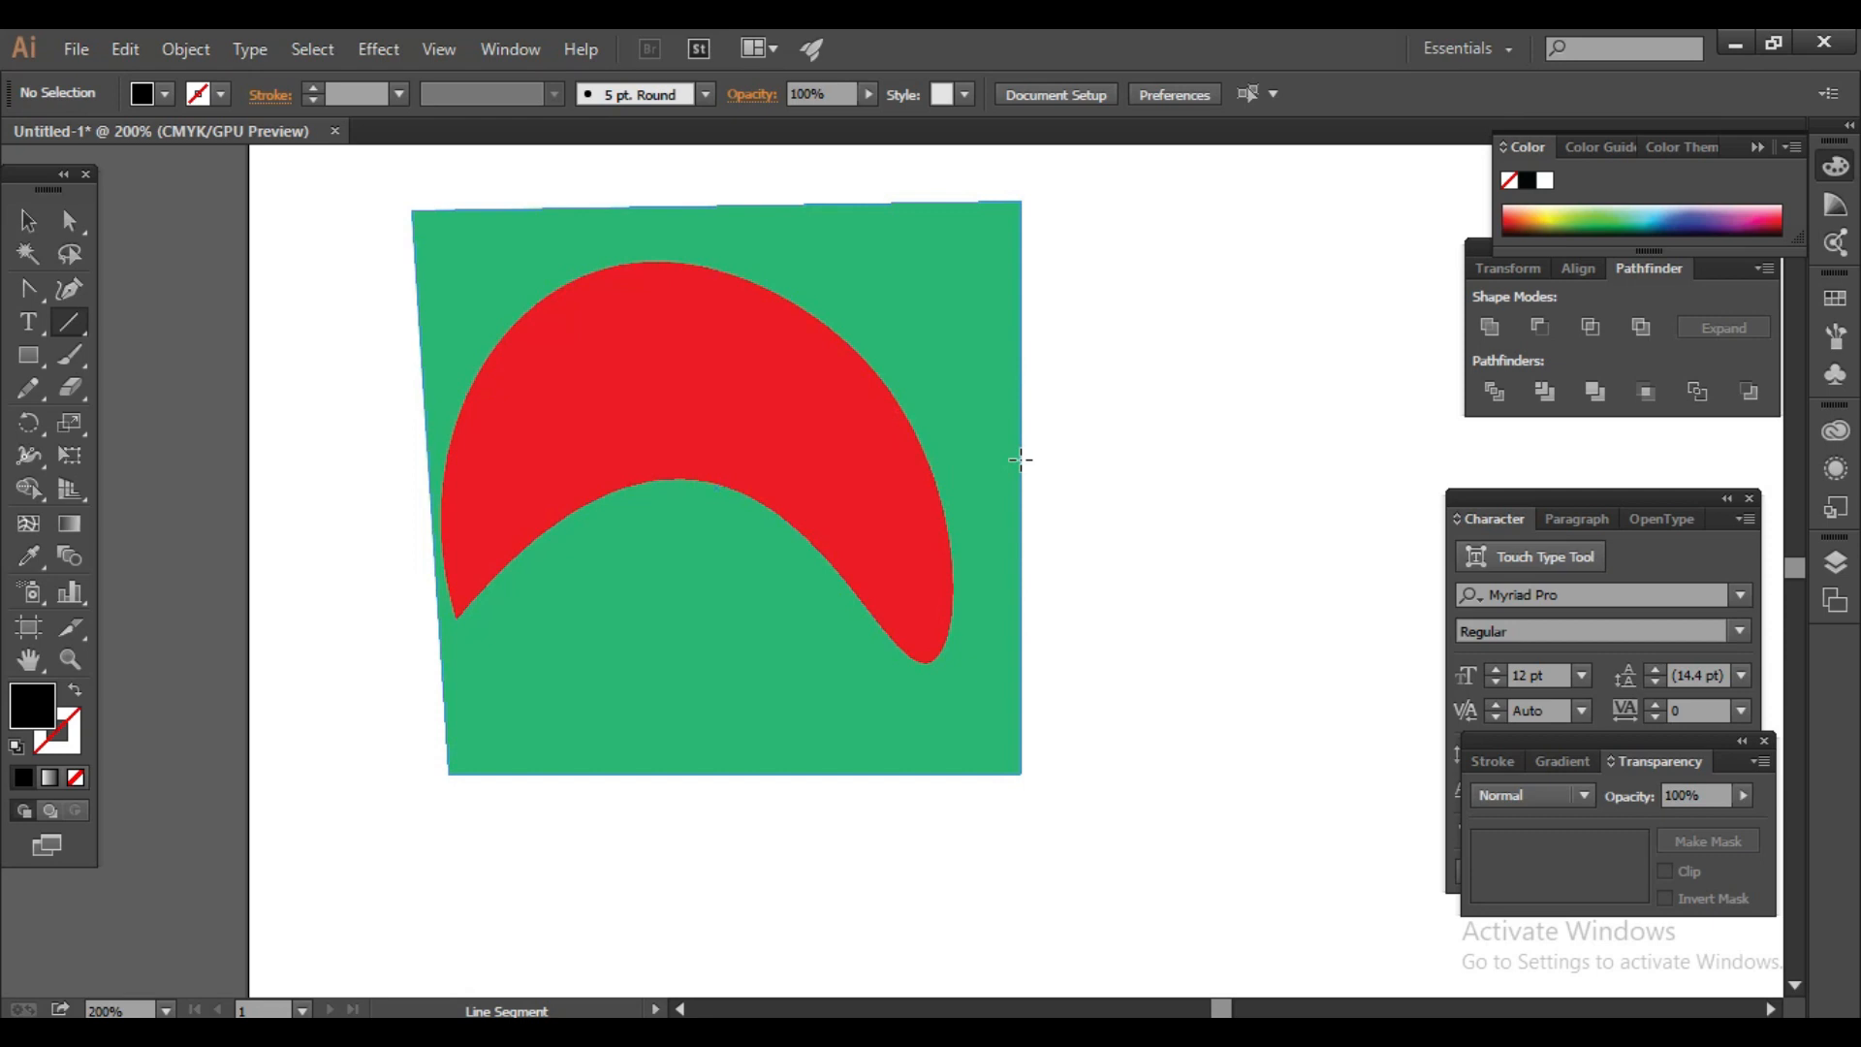
left_click_drag(911, 272, 1302, 272)
left_click(199, 94)
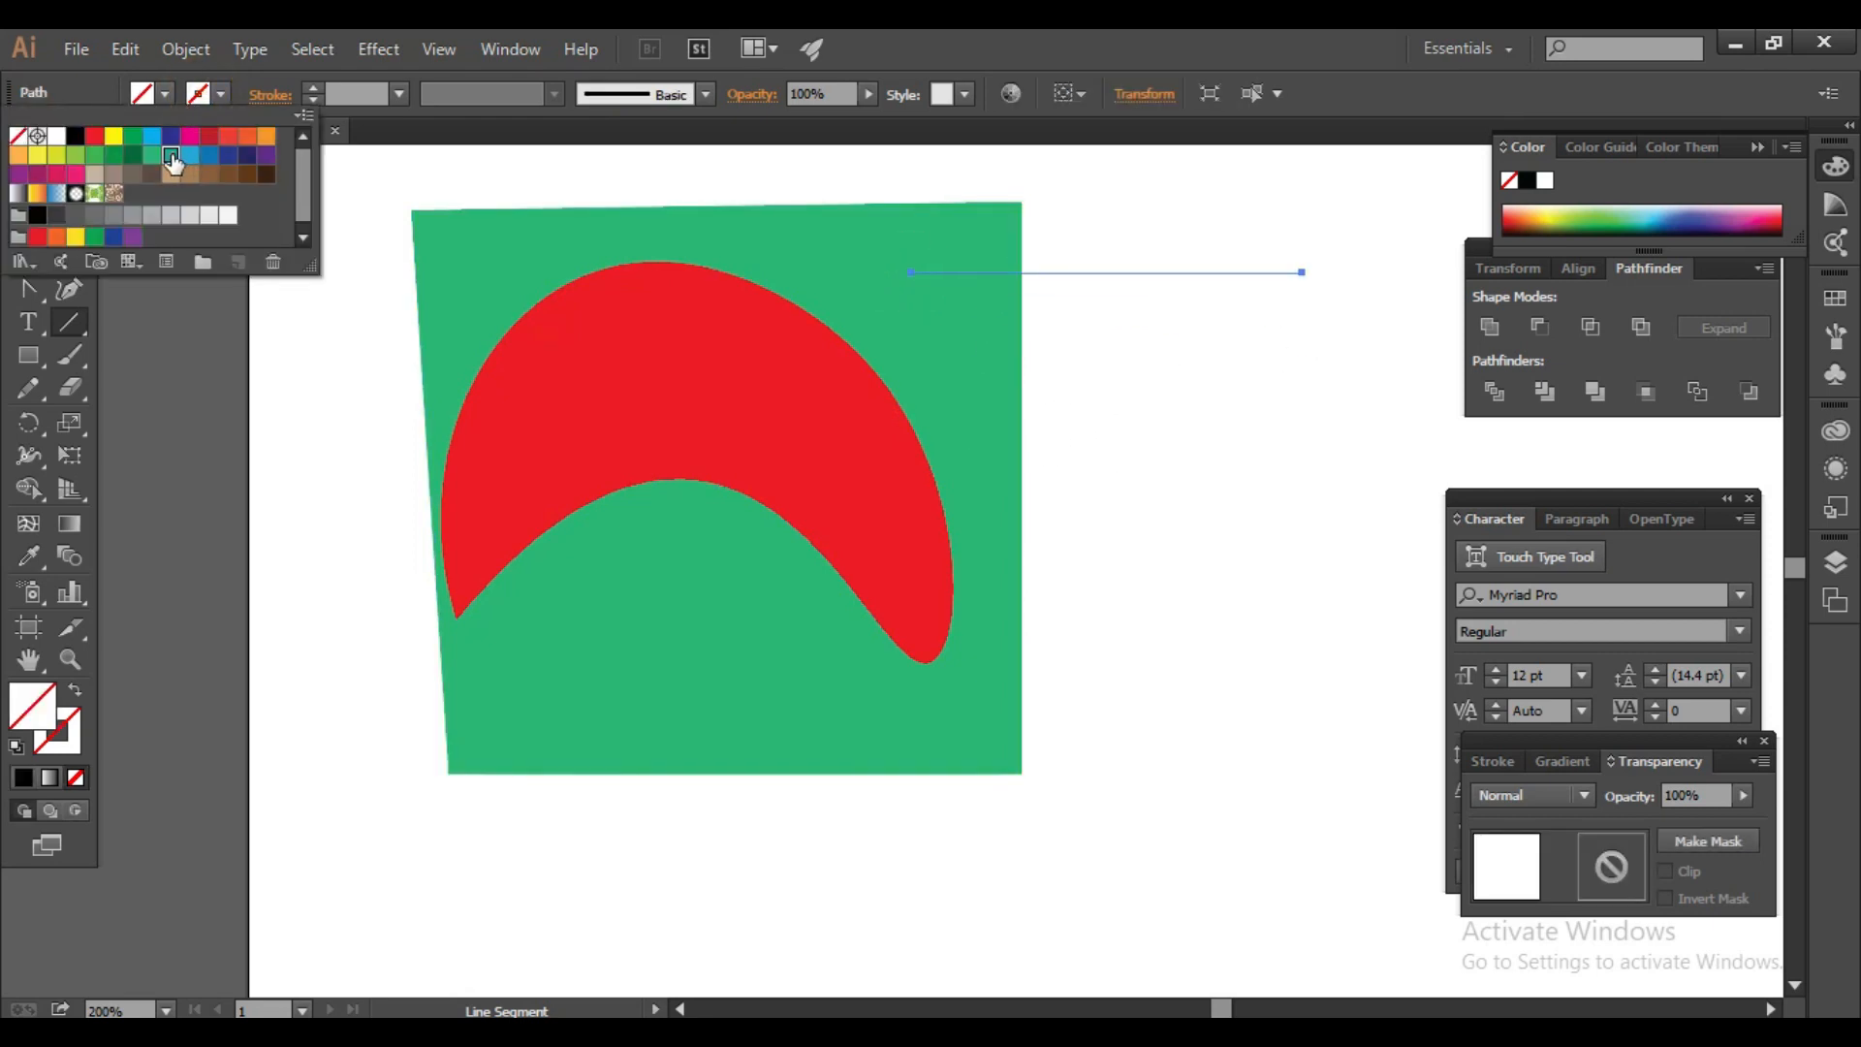
left_click(171, 156)
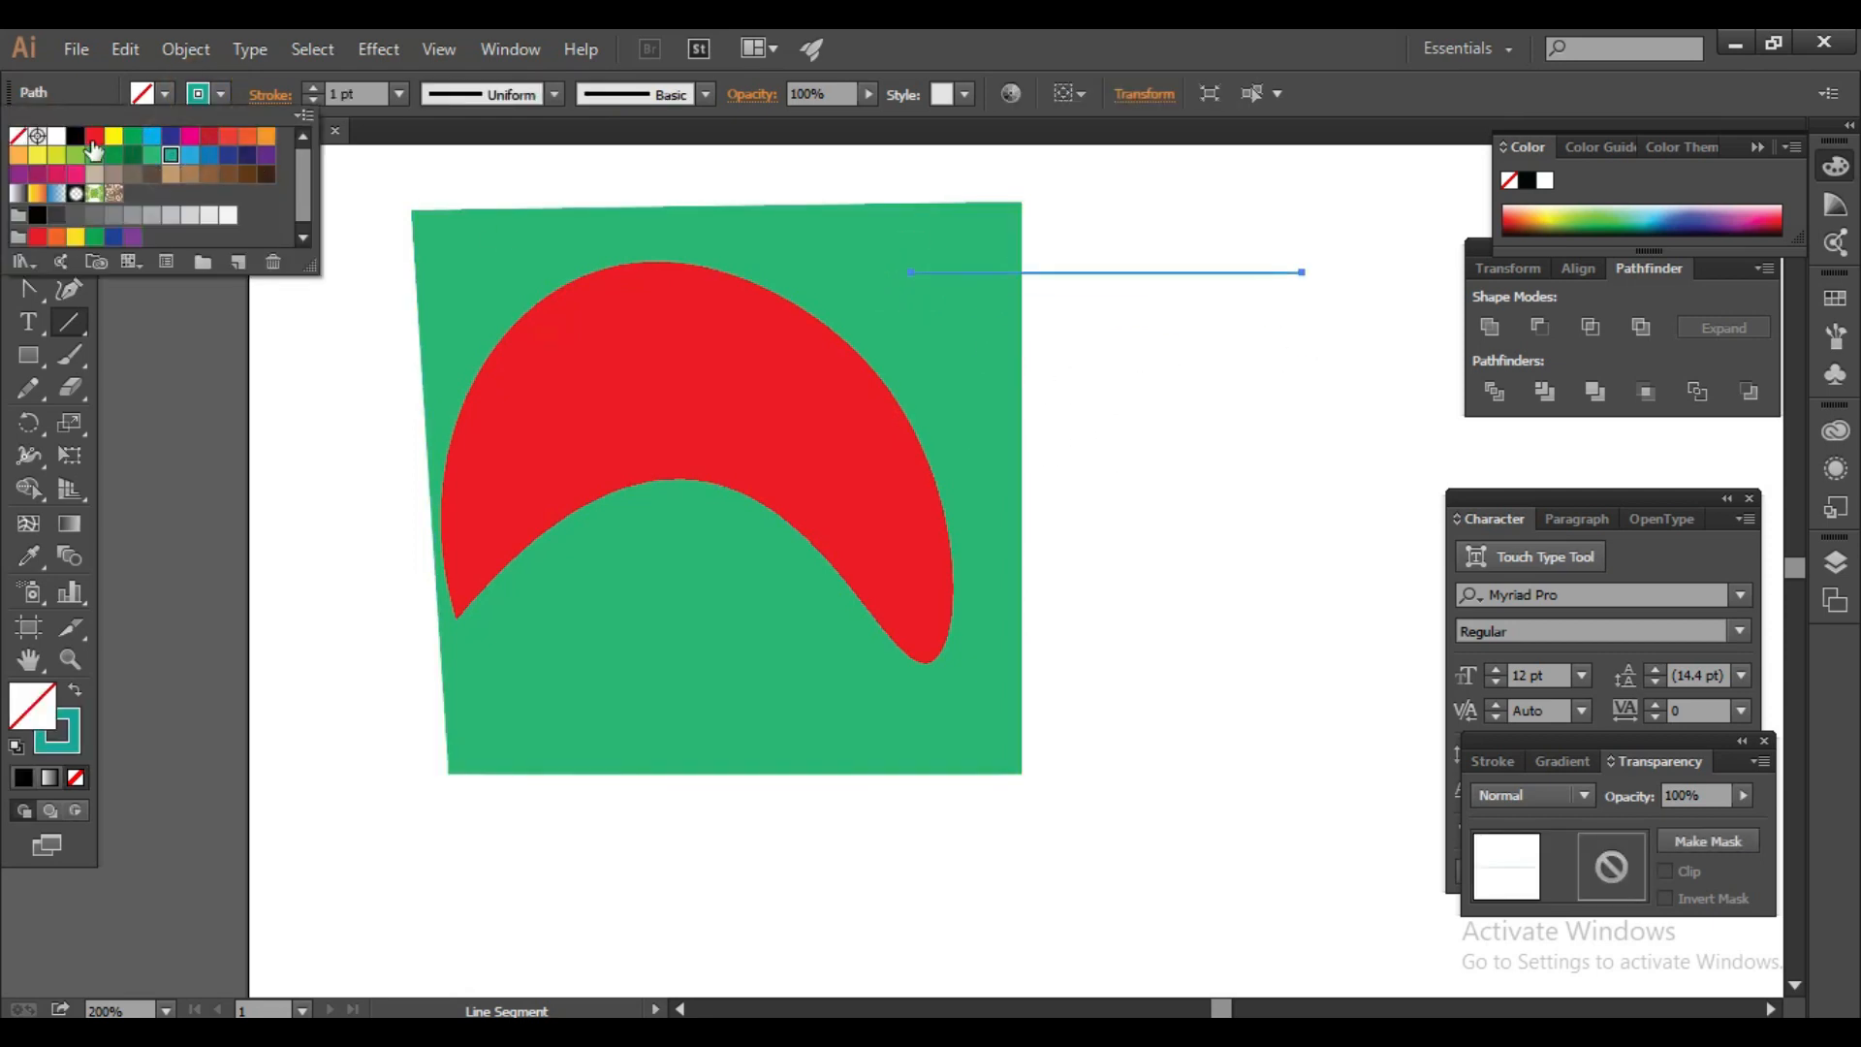
Step: Set the teal line's stroke weight to 4 pt
left_click(1404, 527)
key("Up")
left_click(348, 99)
key("Up")
key("Up")
key("Up")
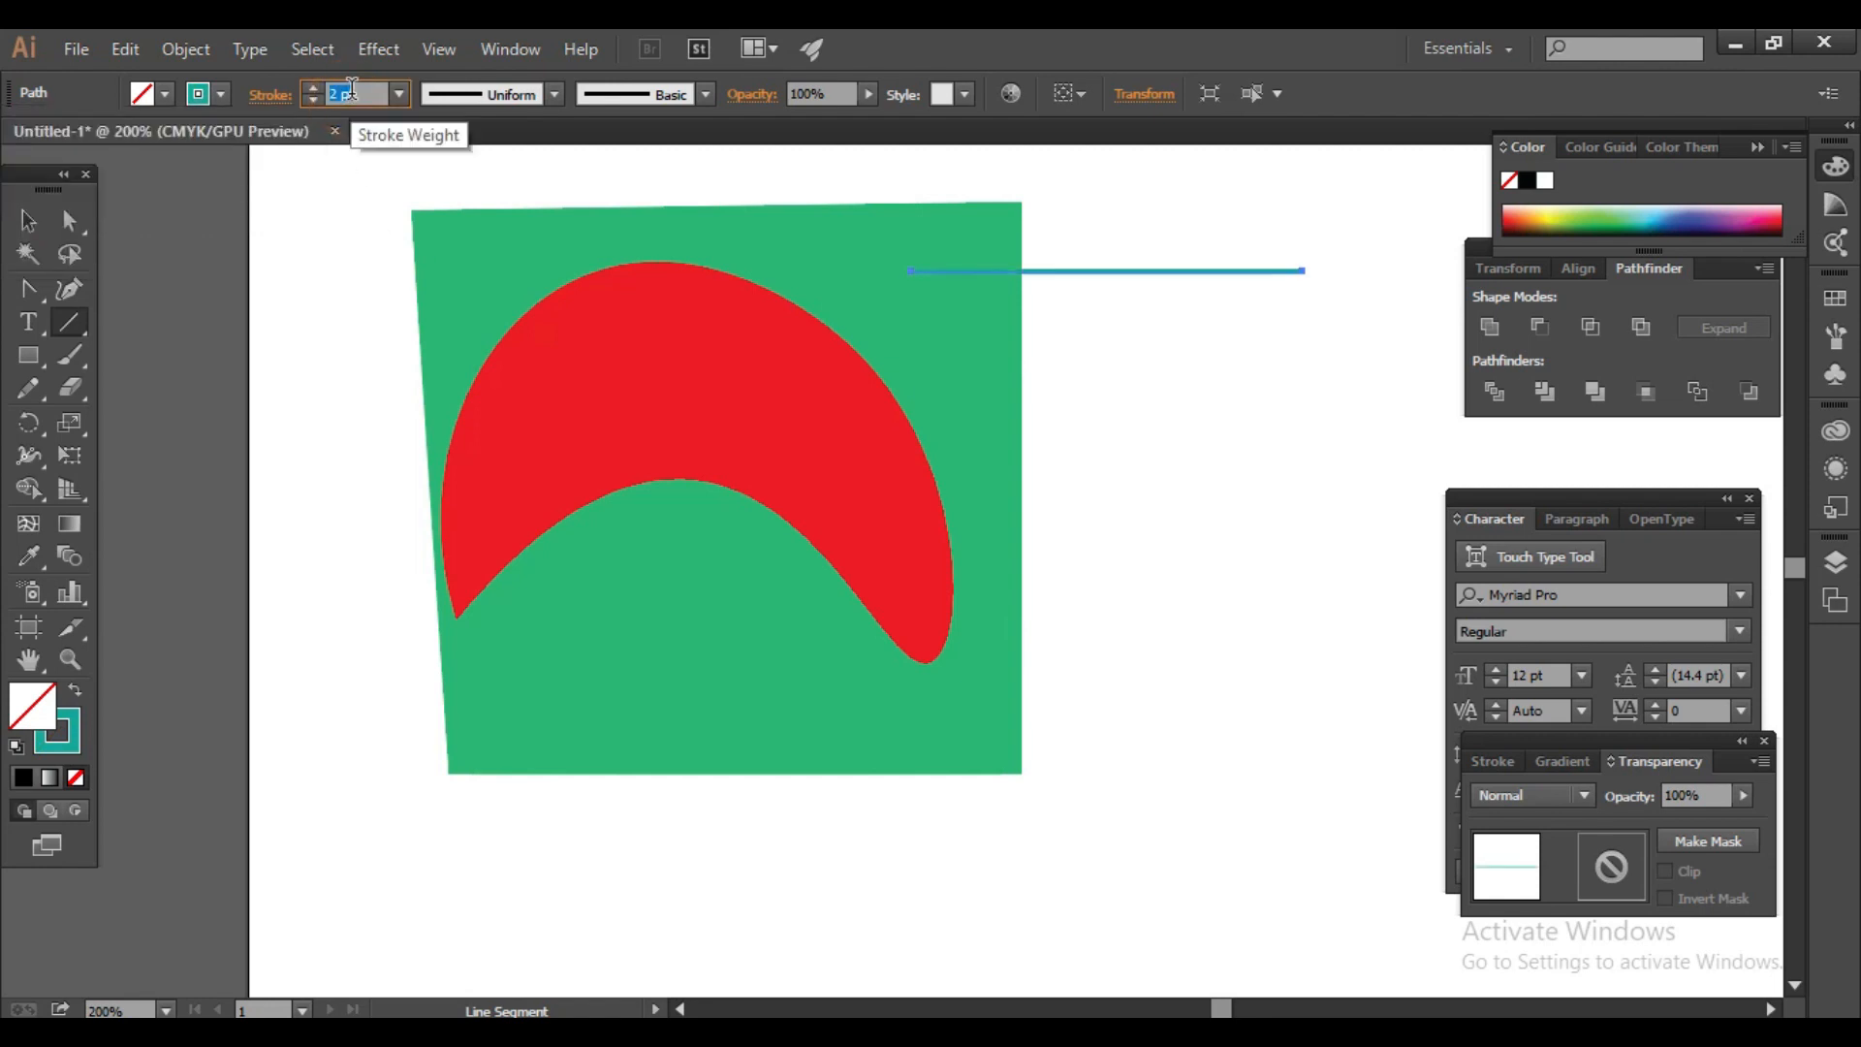
Step: Bend the teal line into an arc with the Curvature tool and move it below the green shape
left_click(76, 294)
left_click_drag(1119, 273, 948, 679)
left_click(27, 223)
left_click_drag(1031, 808, 1087, 569)
left_click_drag(1114, 498, 1017, 683)
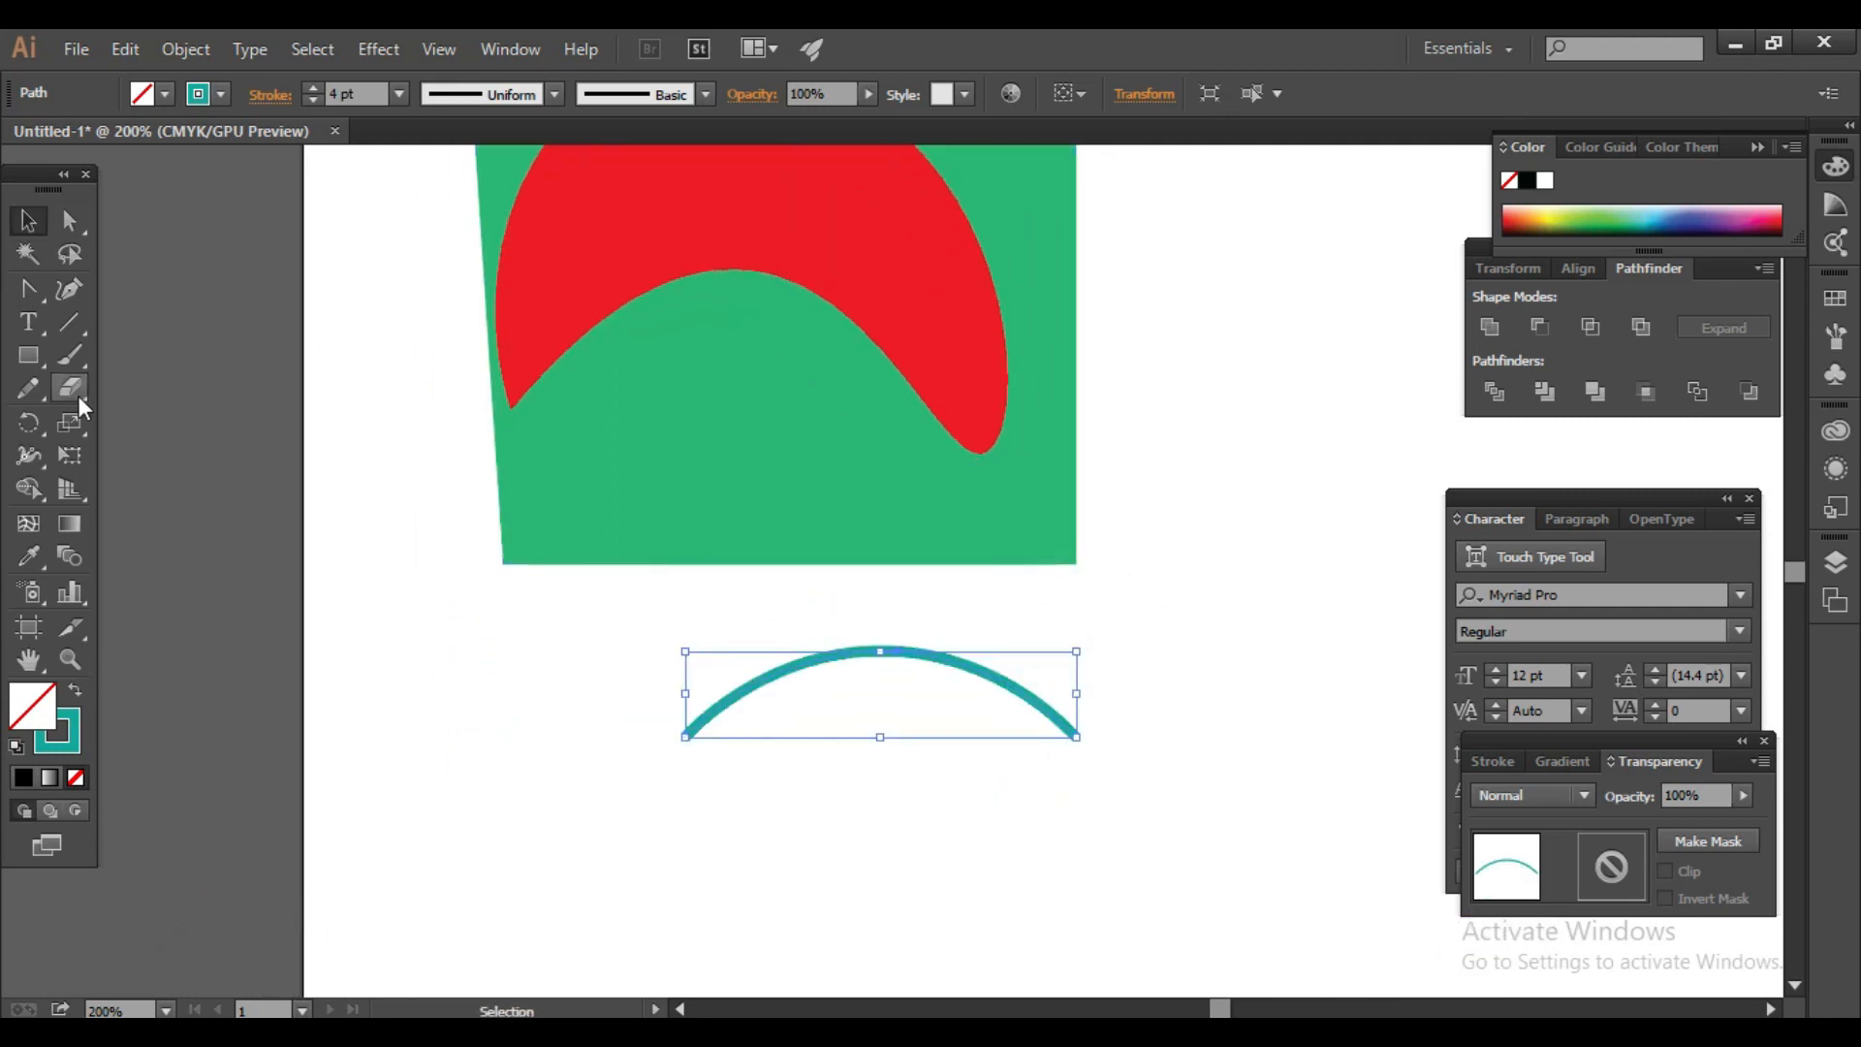
Step: Place the text "jfajhflkanaf" along the arc with the Type on a Path tool and slide it to the arc's left end
left_click(27, 322)
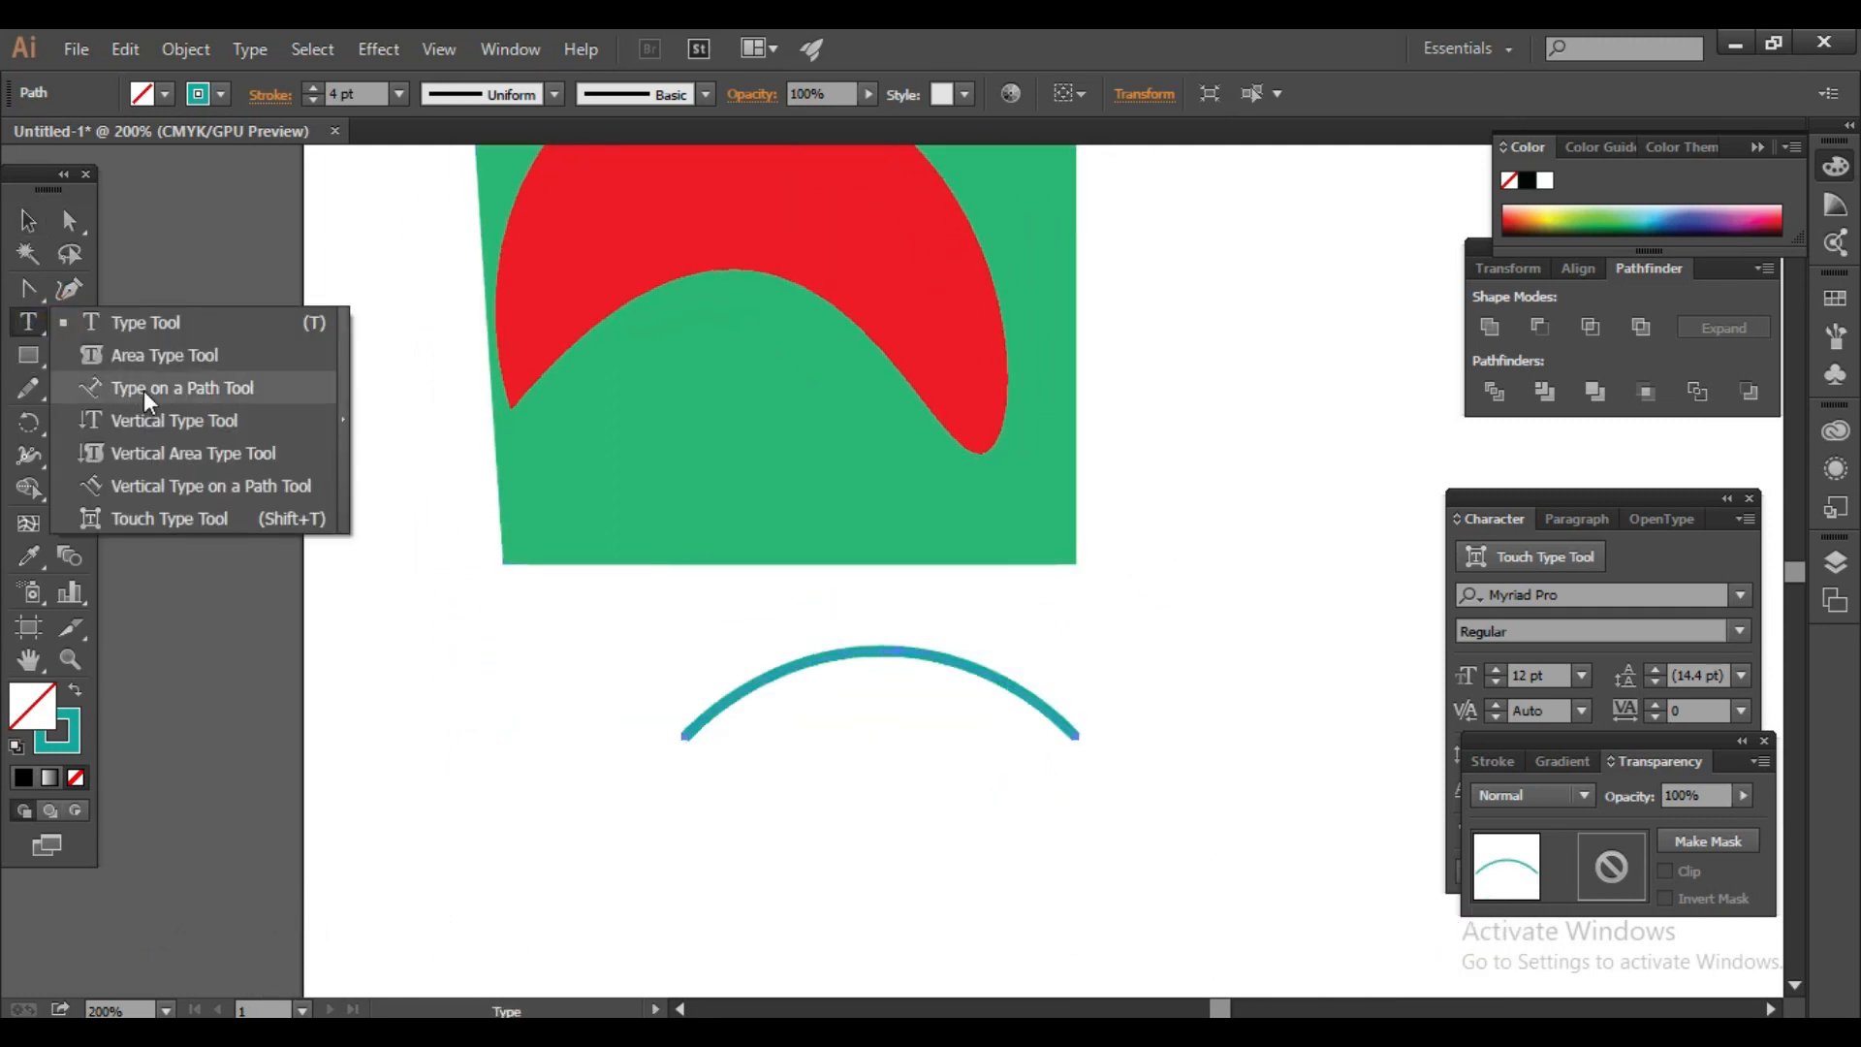
left_click(143, 387)
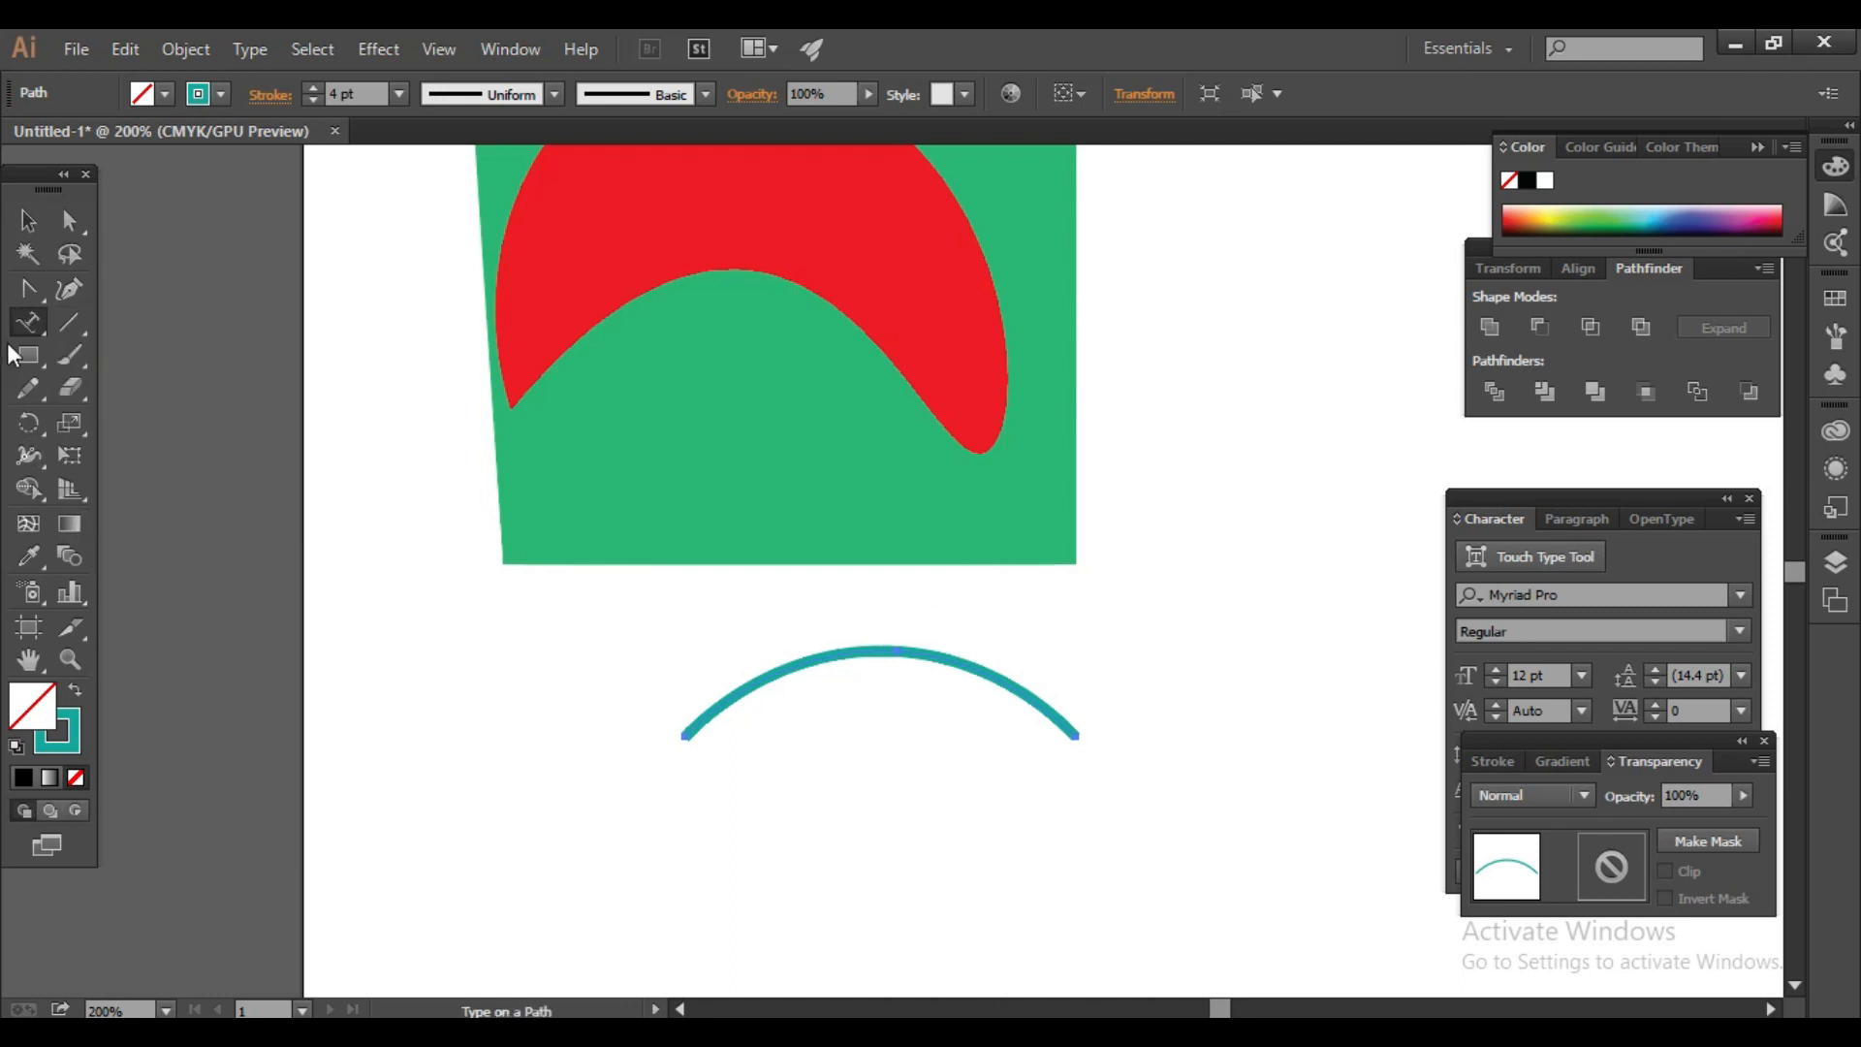
left_click(888, 645)
key("Escape")
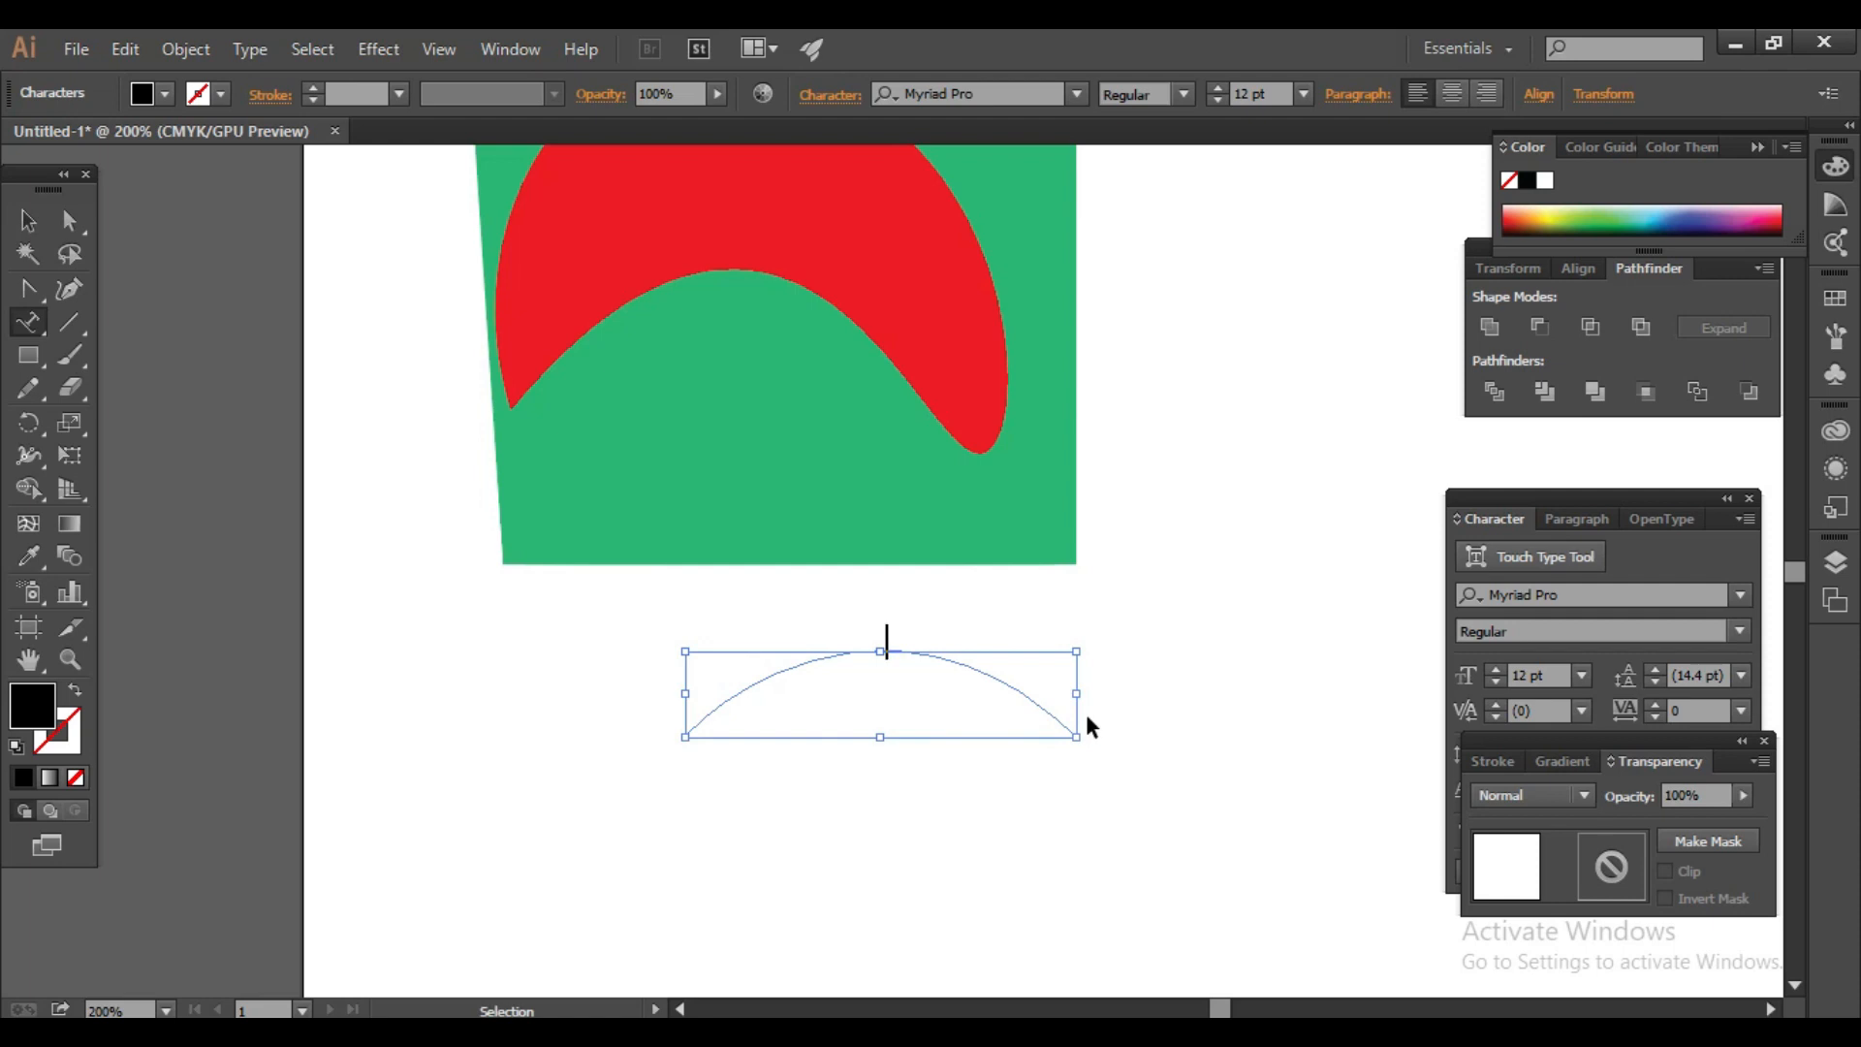
type("jfajhflkanaf")
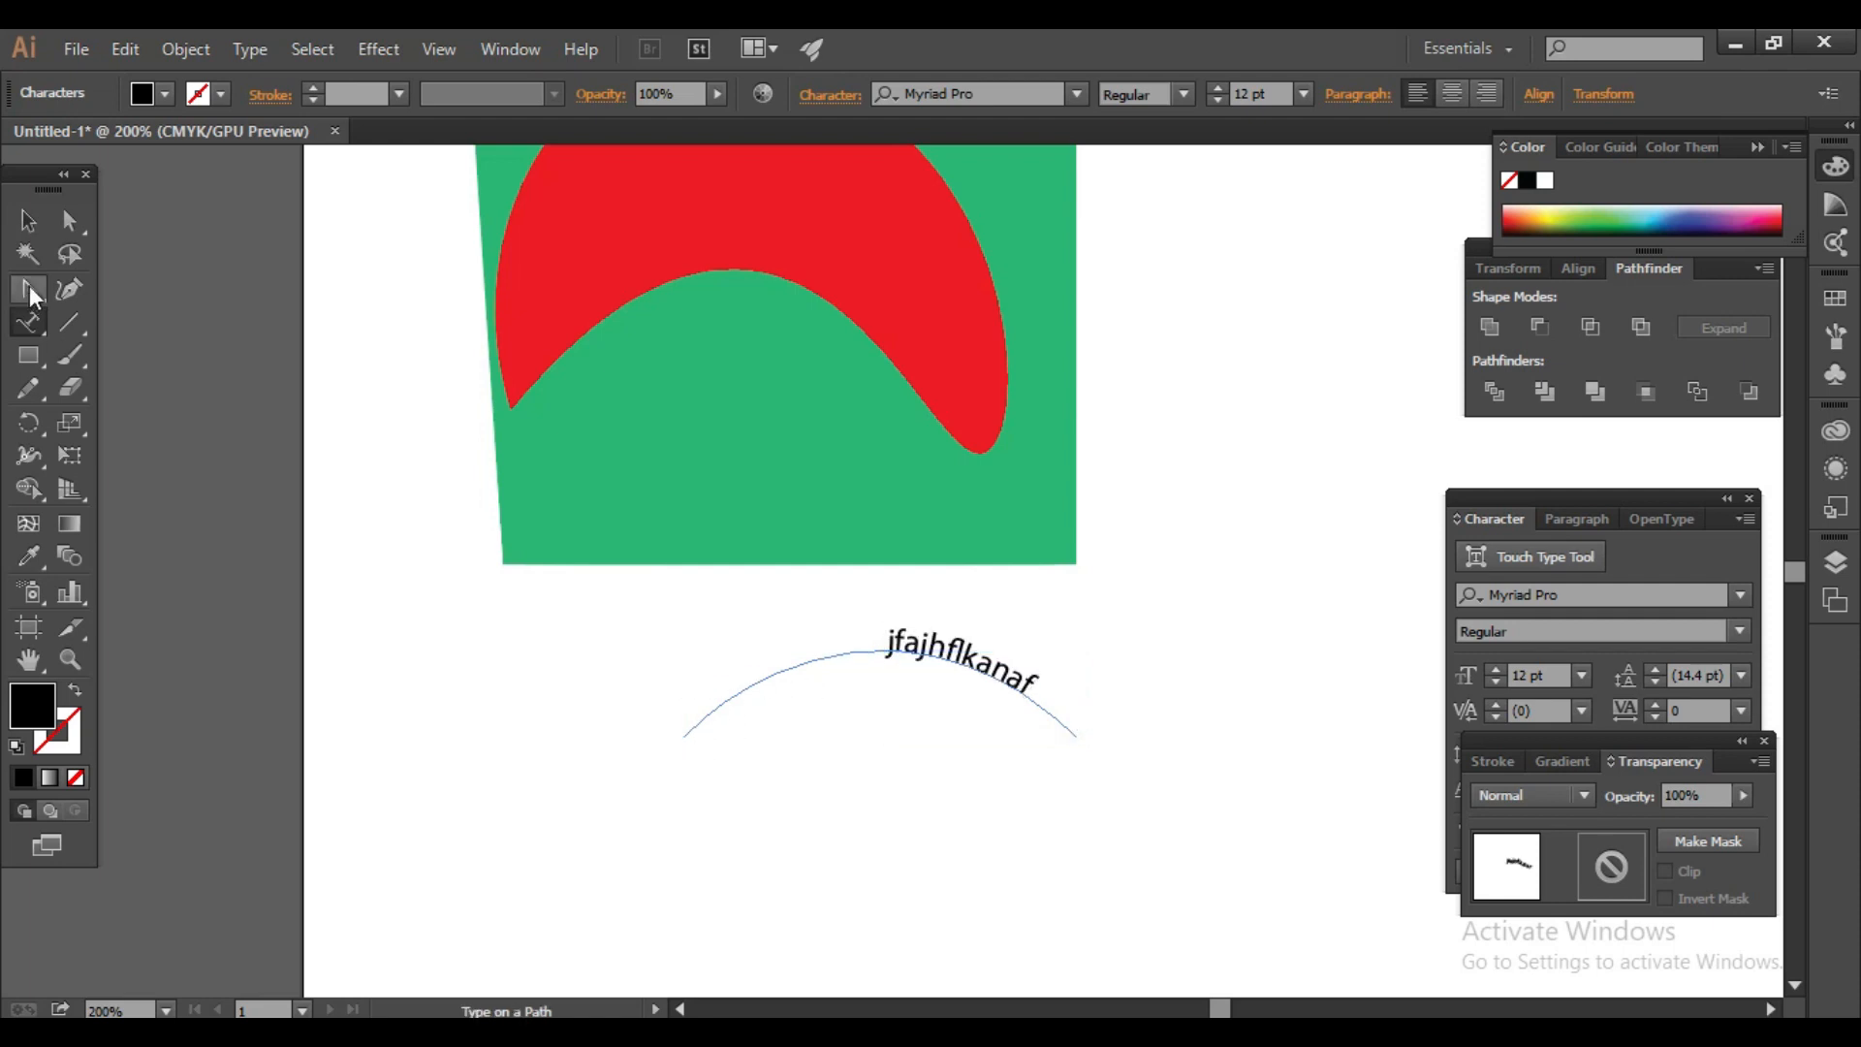
key("Escape")
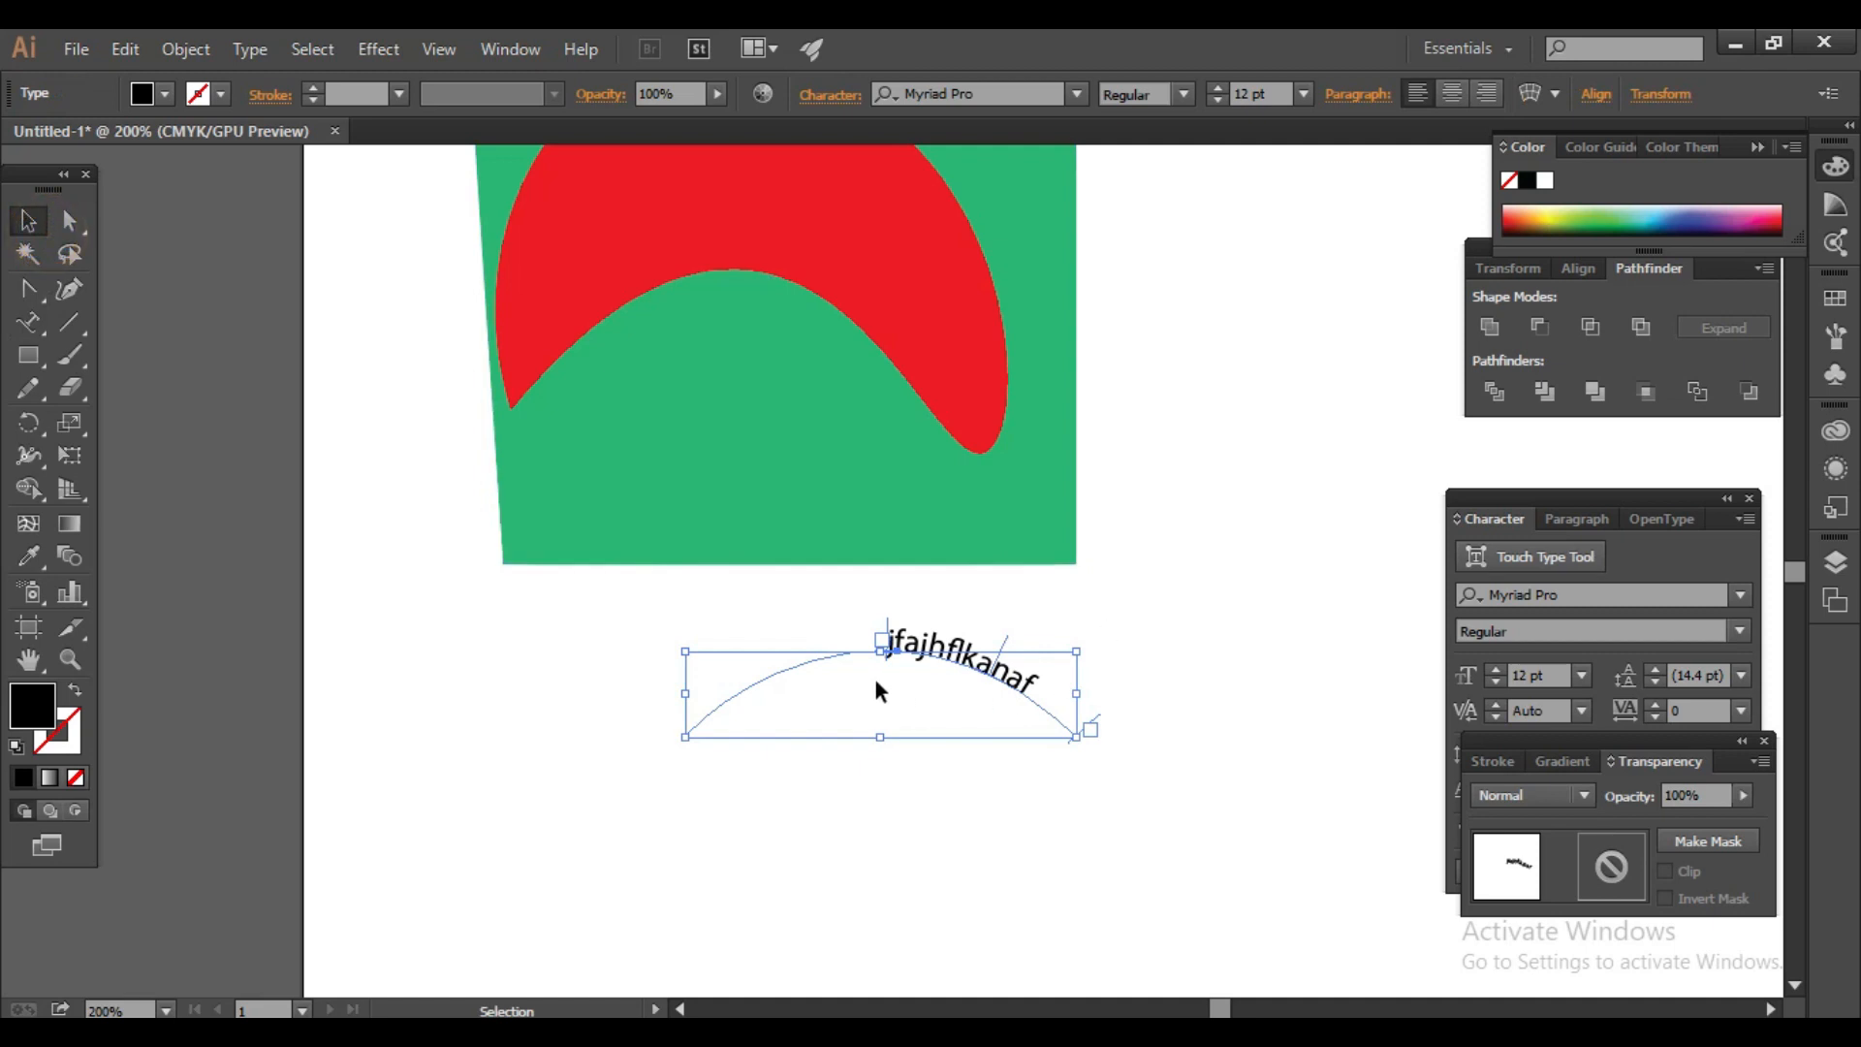
left_click_drag(889, 621, 575, 769)
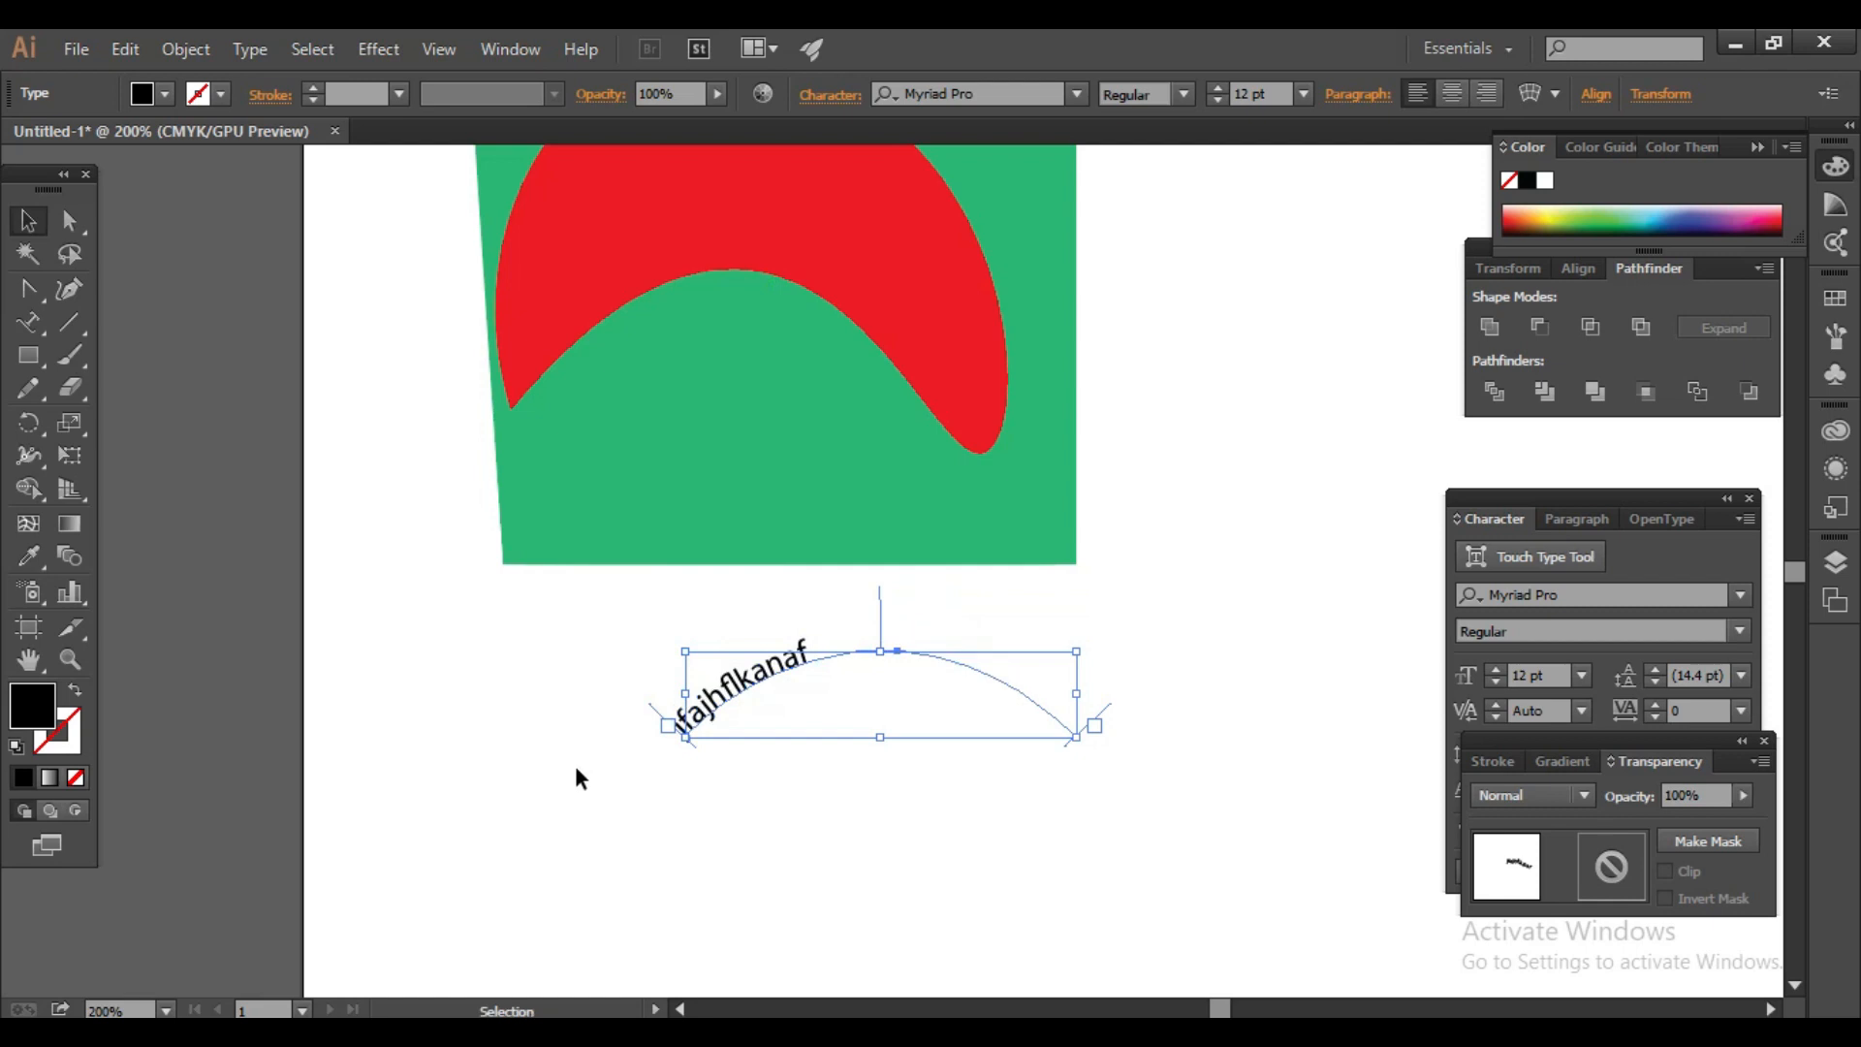
Step: Center the text along the arc and set its Align to Path option to Ascender with preview on
left_click(1454, 97)
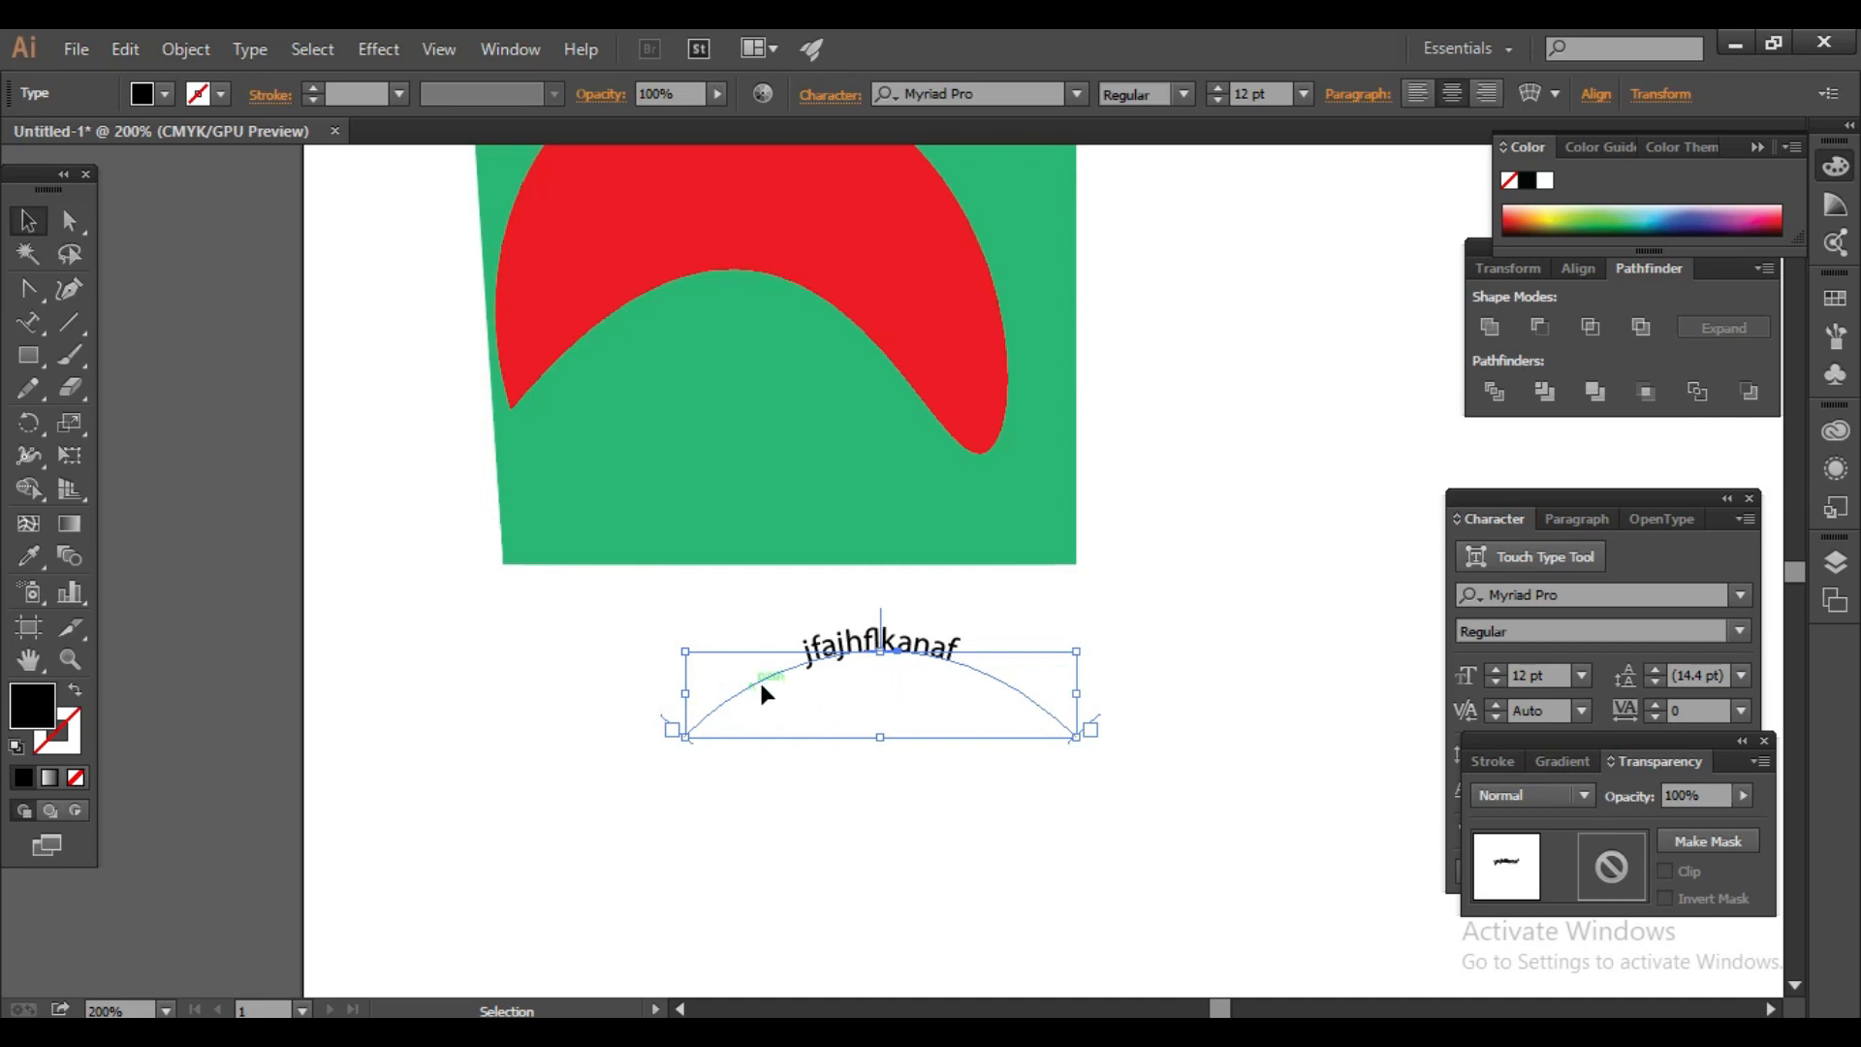
left_click(244, 48)
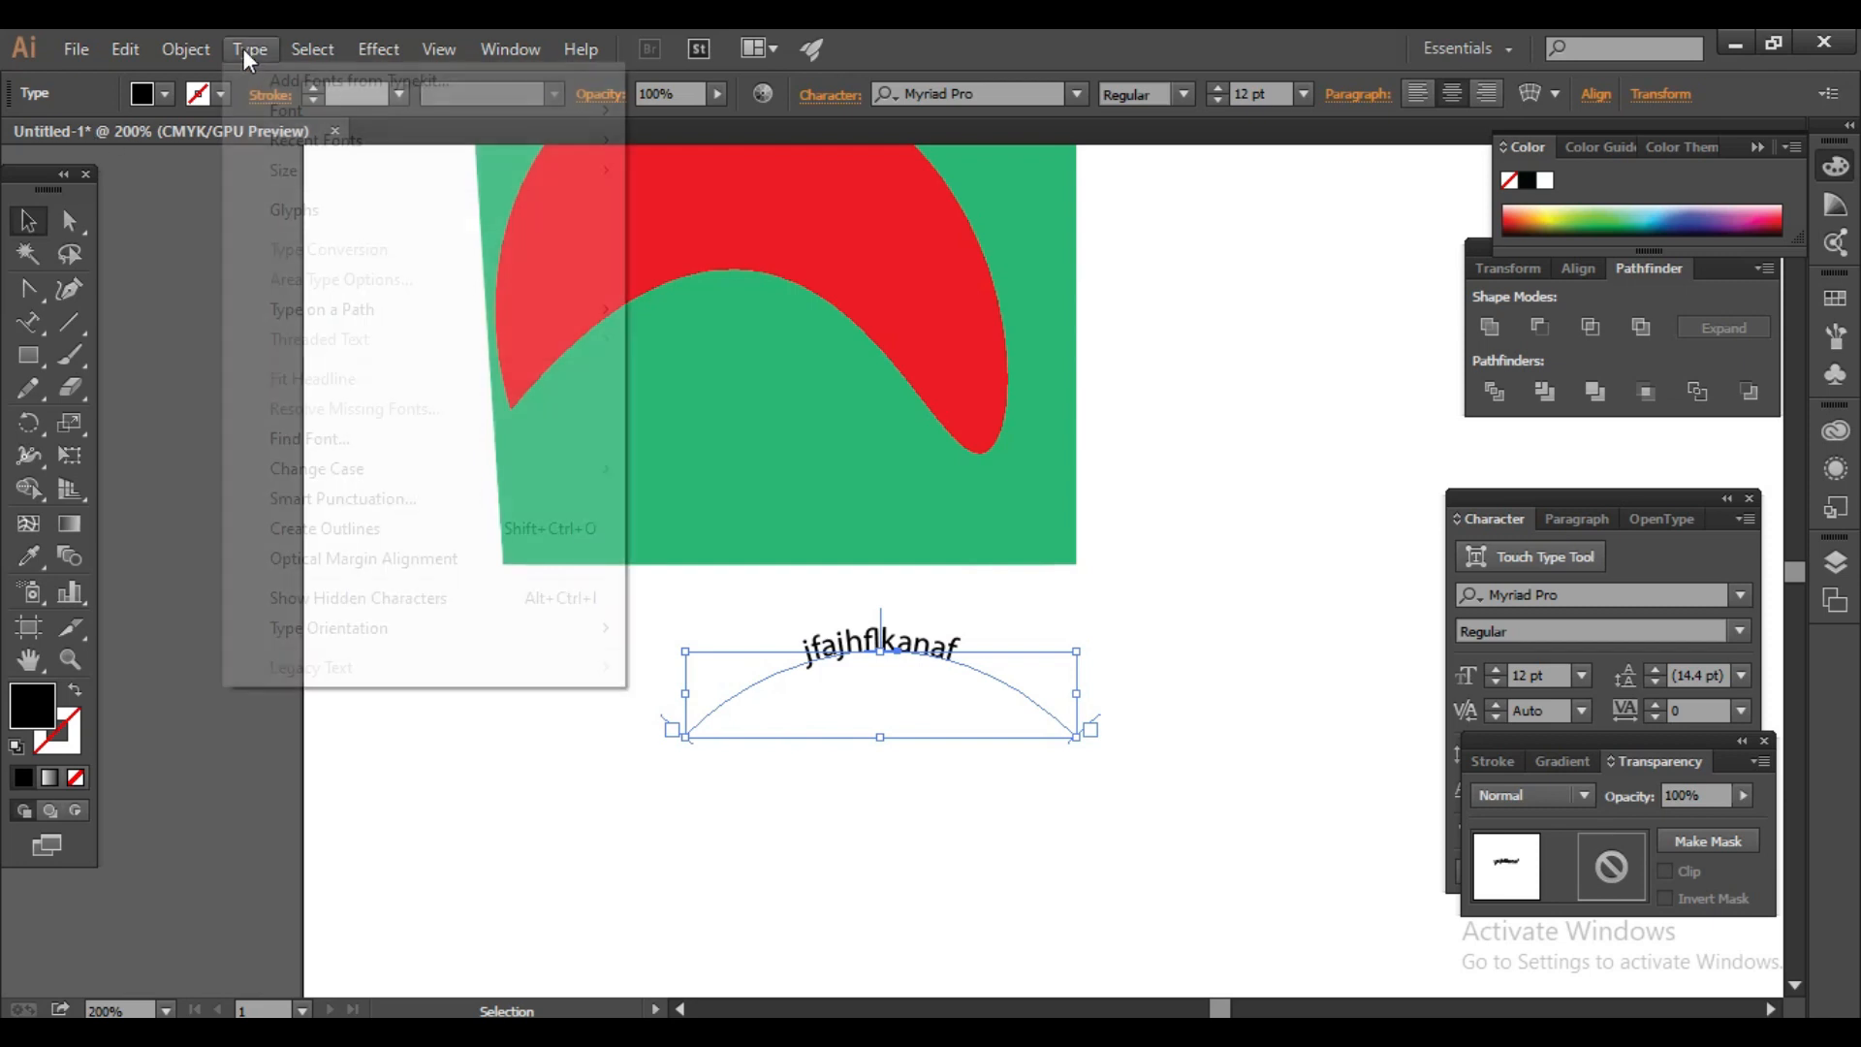
mouse_move(357, 309)
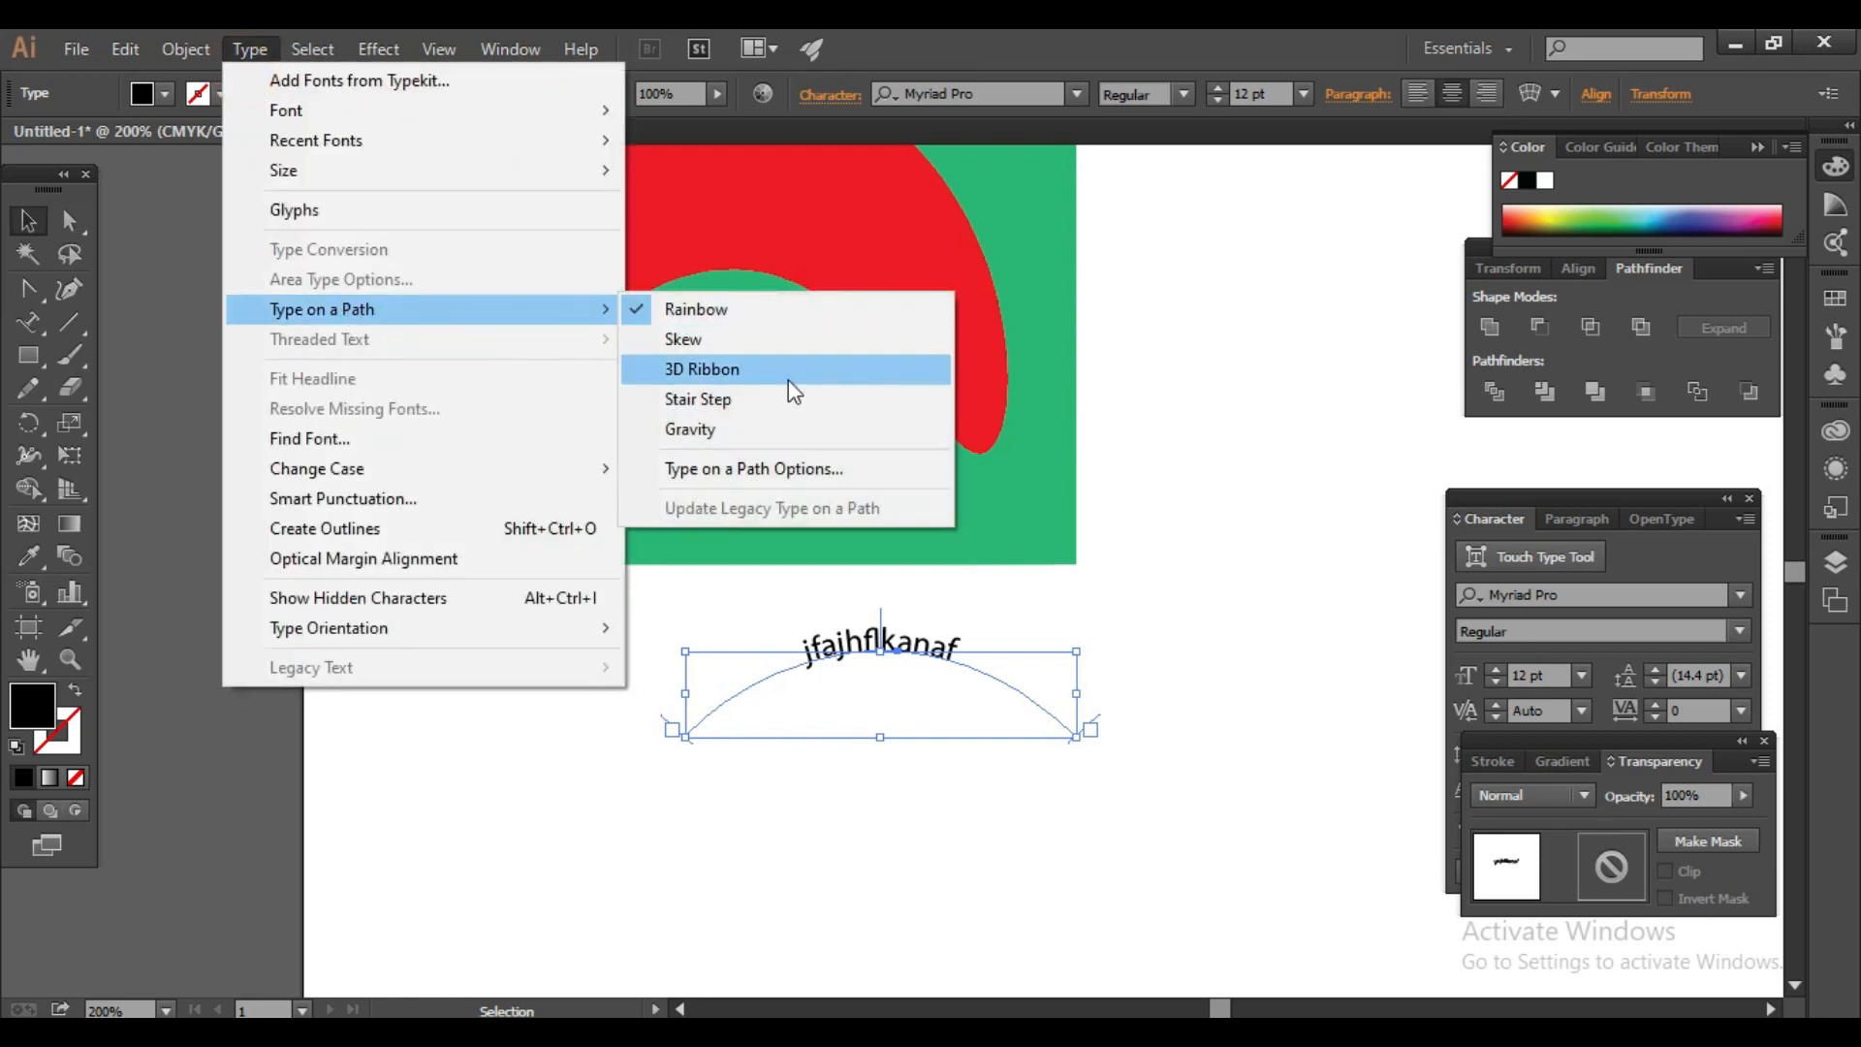
left_click(714, 472)
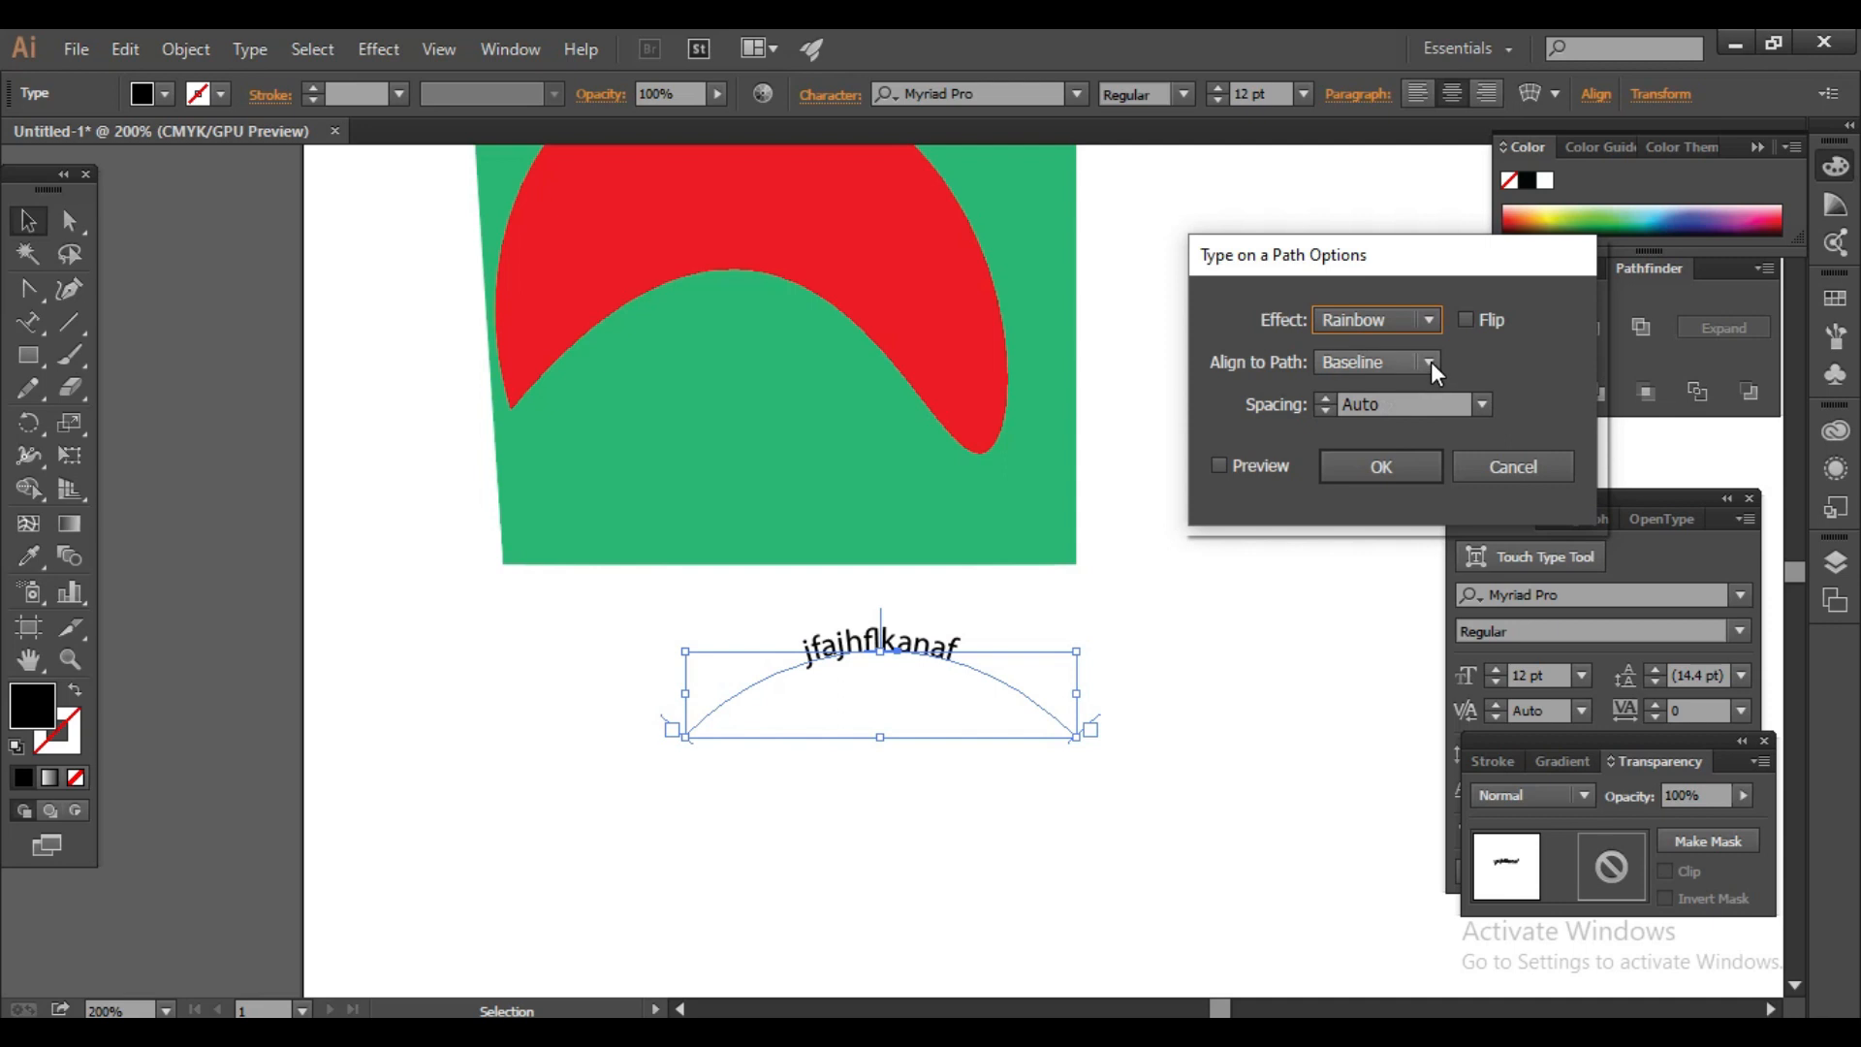
left_click(1218, 467)
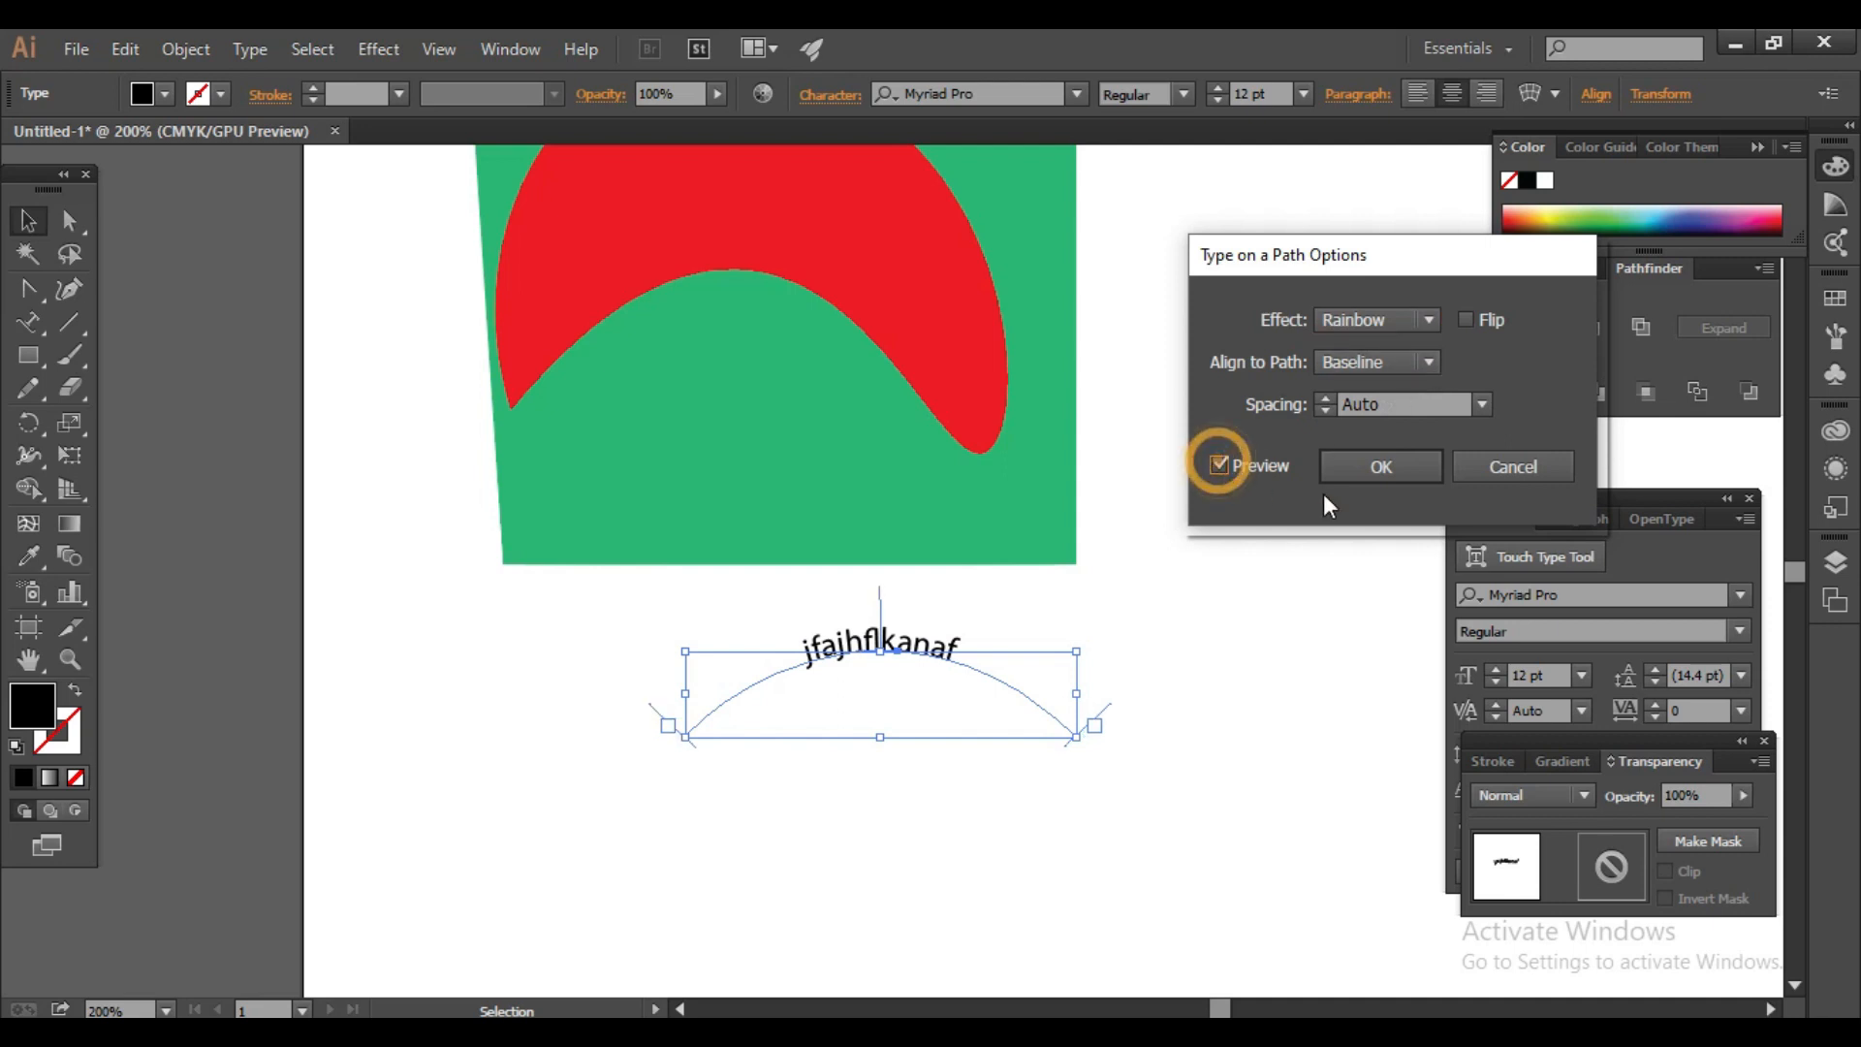
left_click(1429, 362)
left_click(1392, 396)
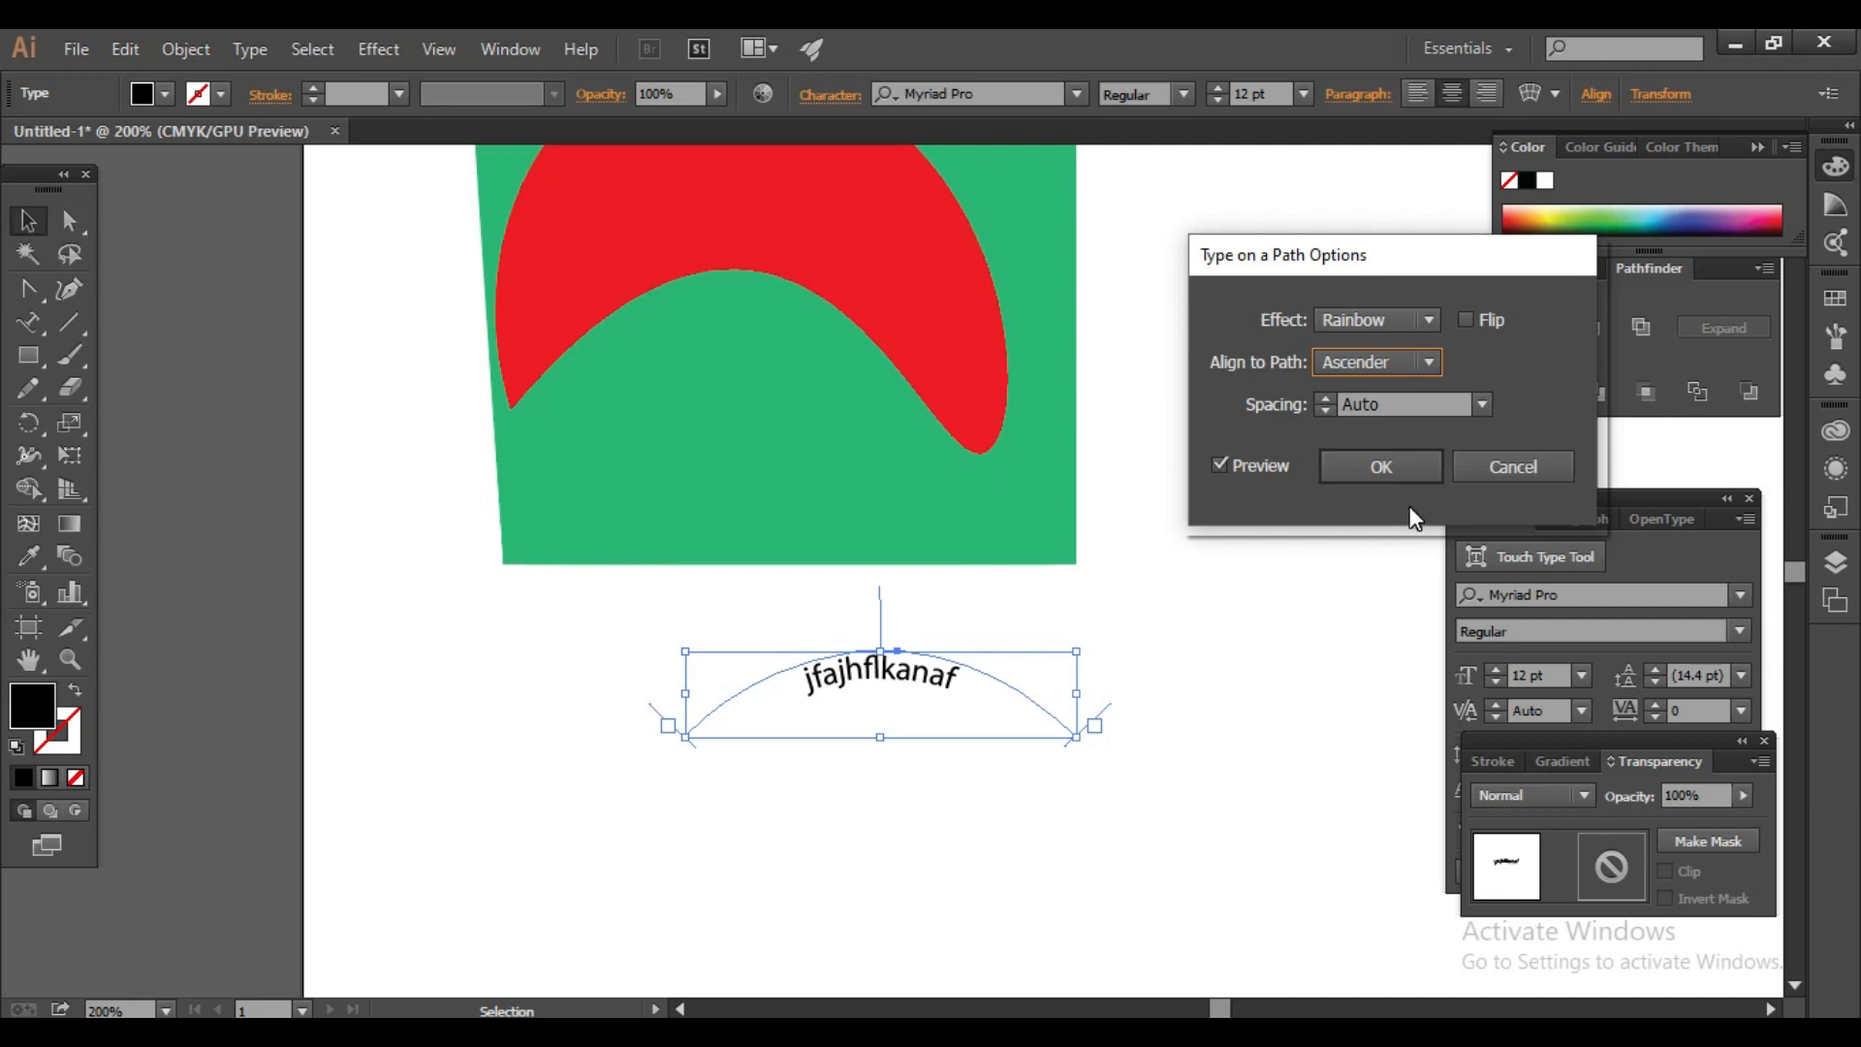
left_click(1363, 468)
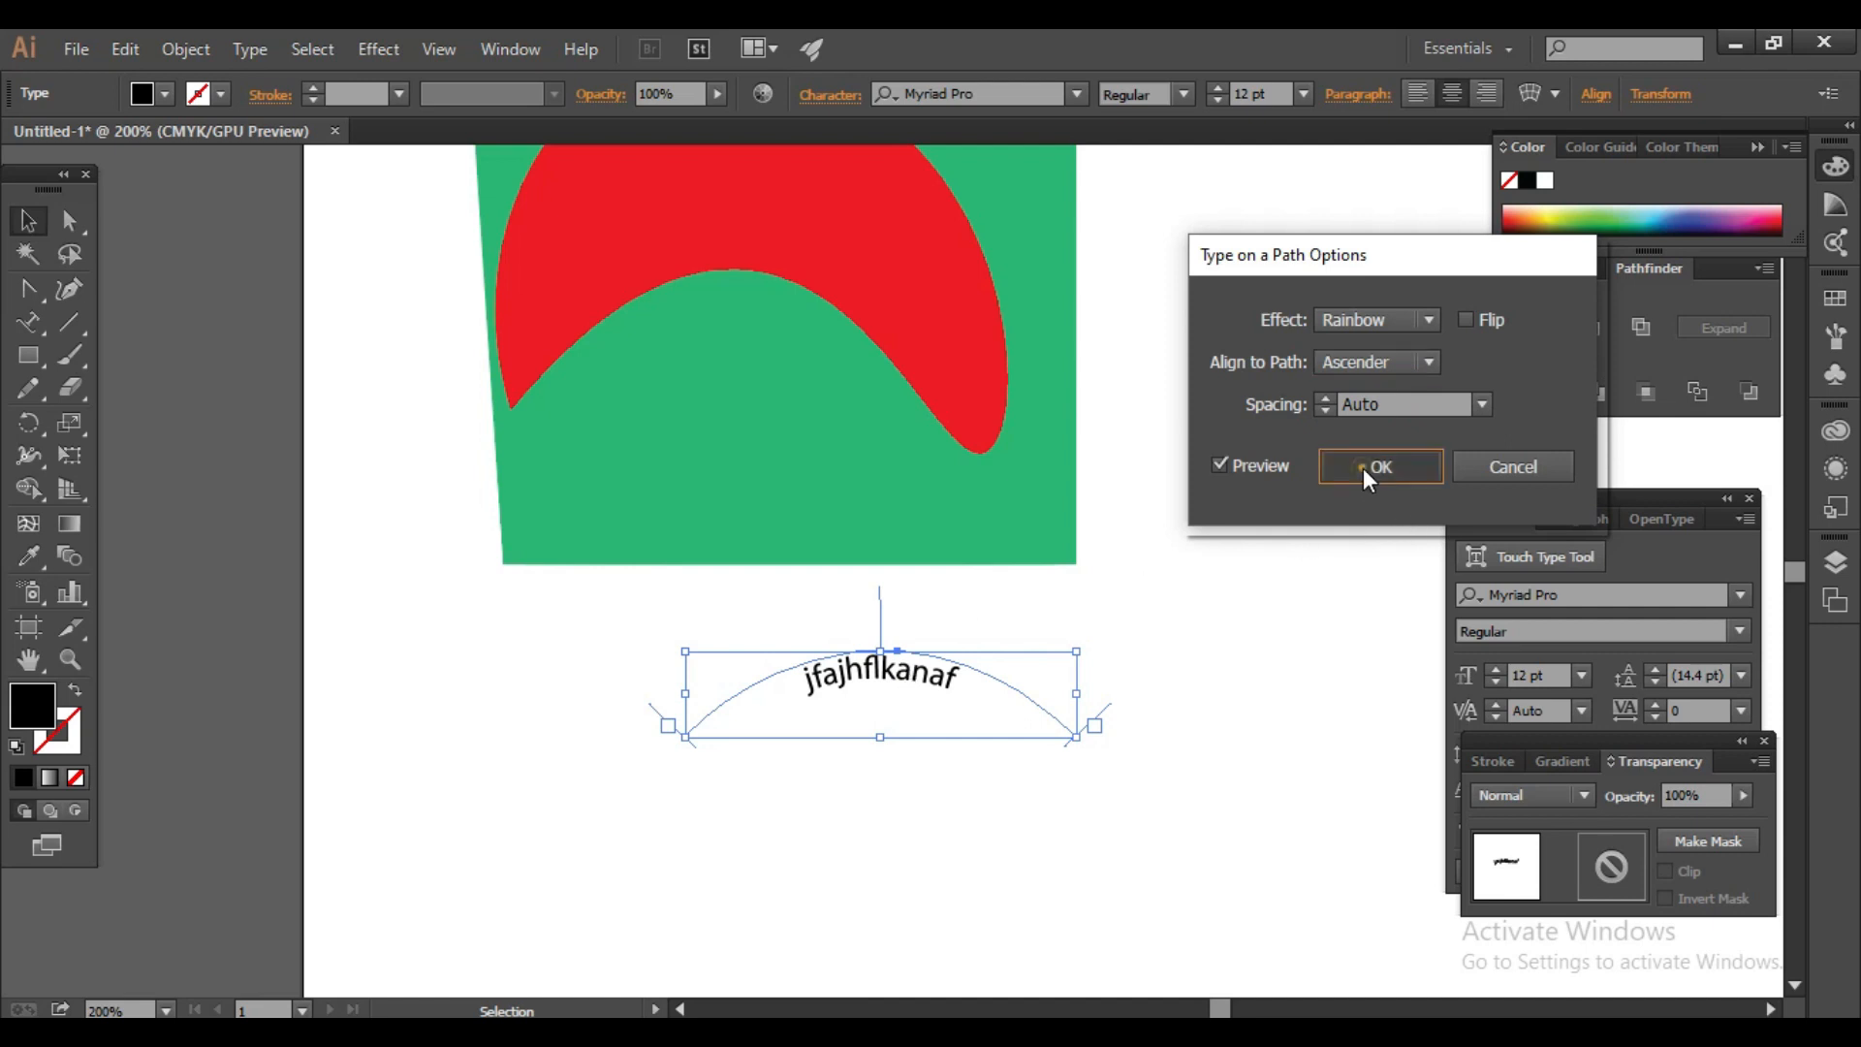
left_click(1187, 595)
Step: Draw a curve below the green shape's lower-left corner with the Arc tool and give it a dark blue stroke
left_click(60, 325)
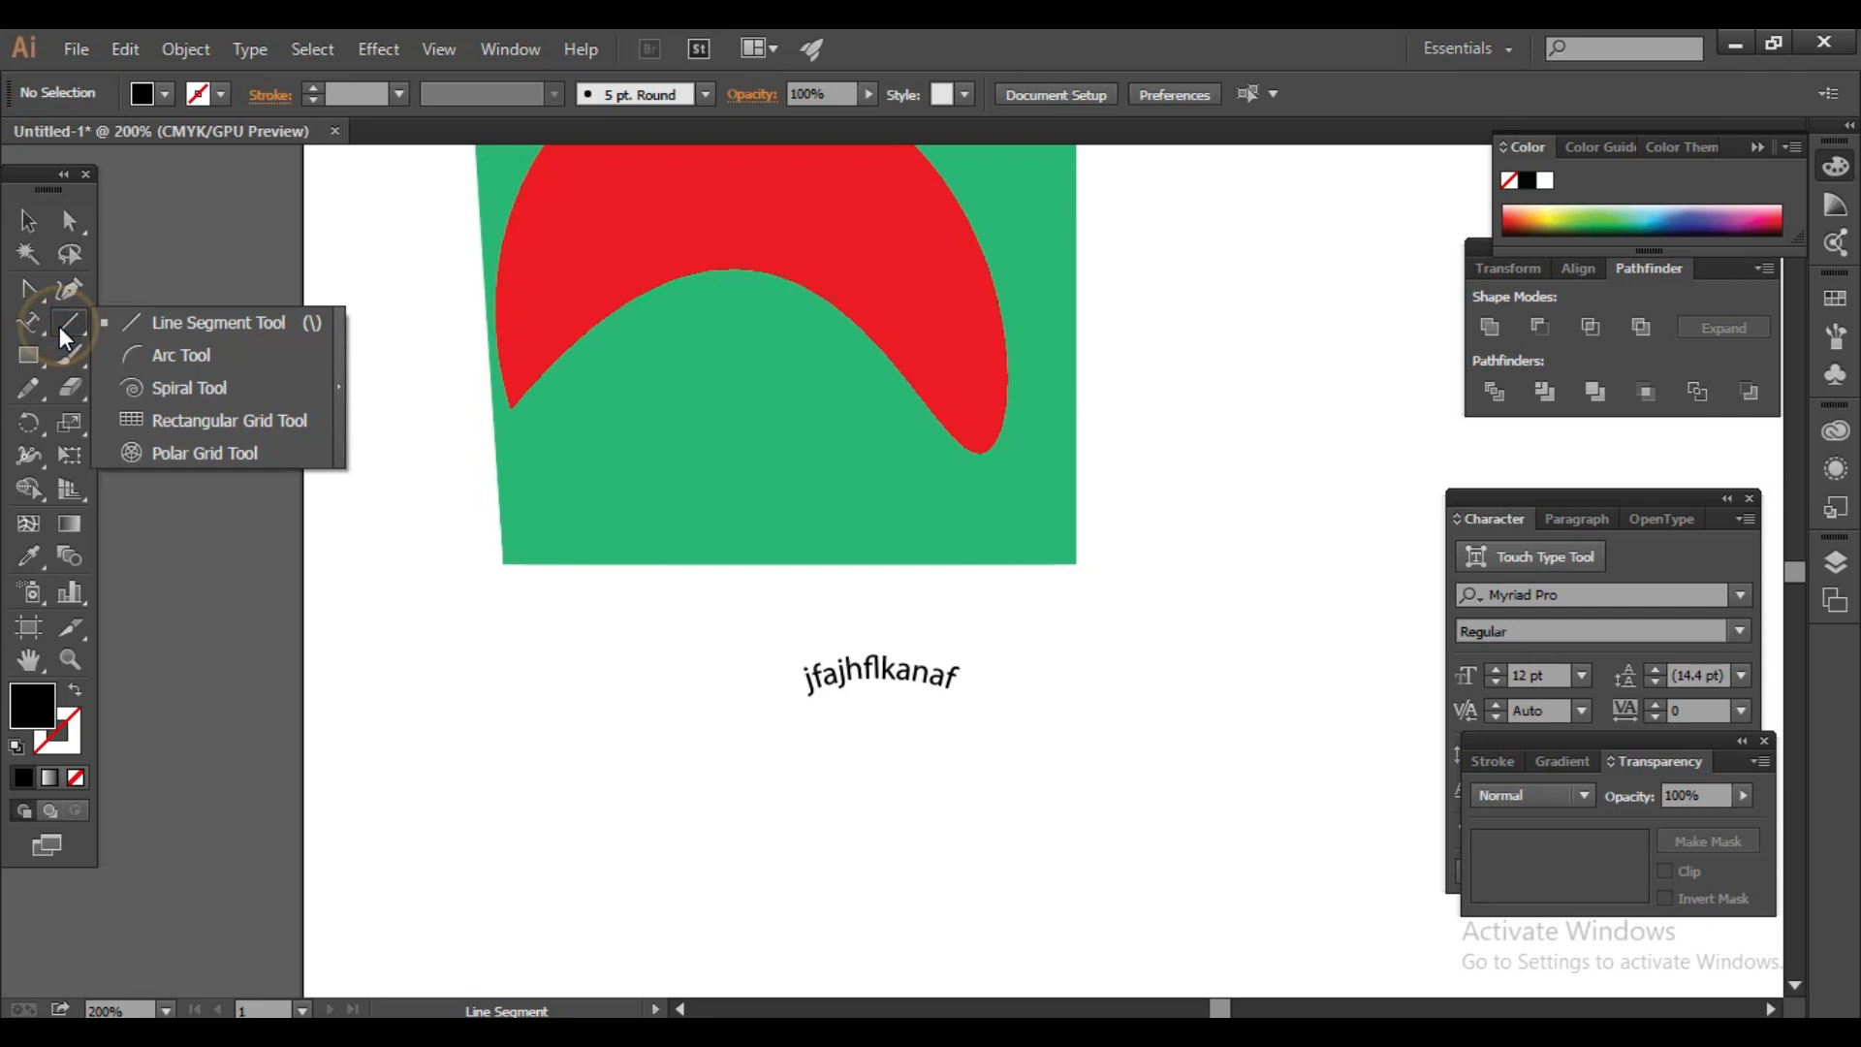
left_click(161, 357)
left_click_drag(467, 595, 622, 853)
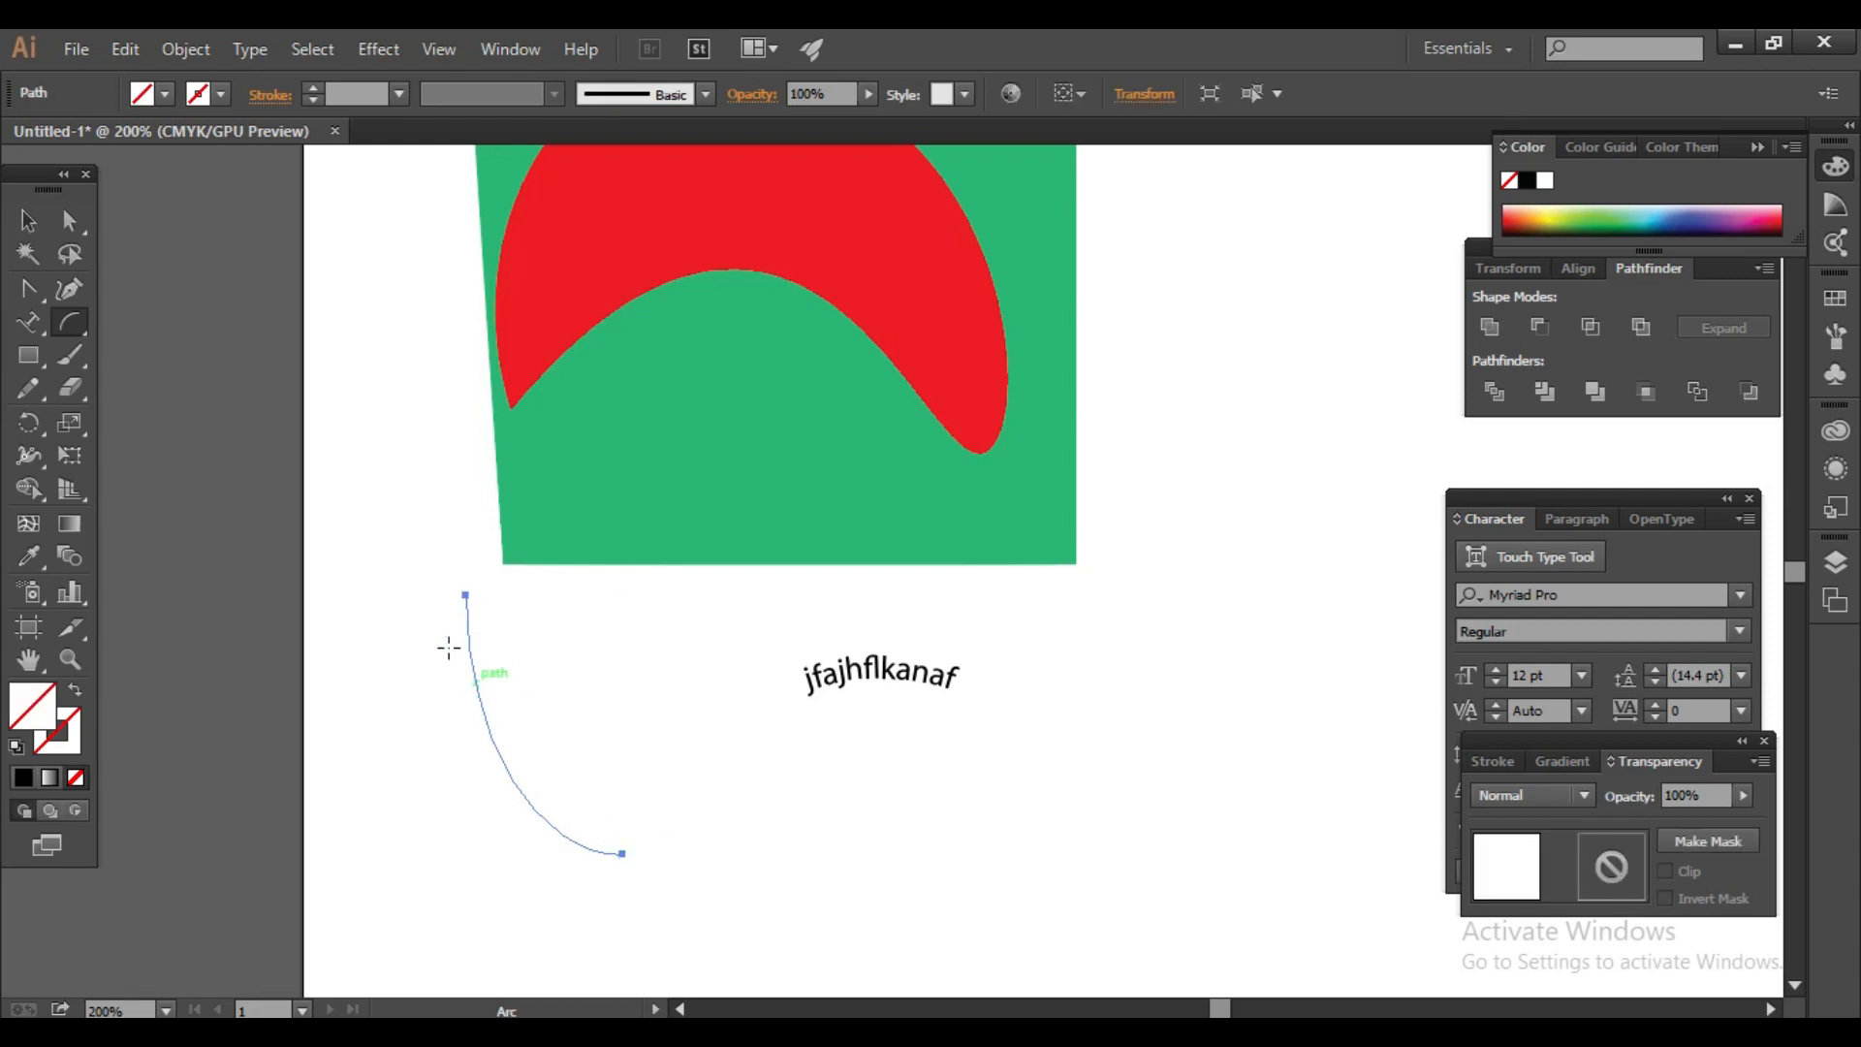
left_click(221, 94)
left_click(228, 157)
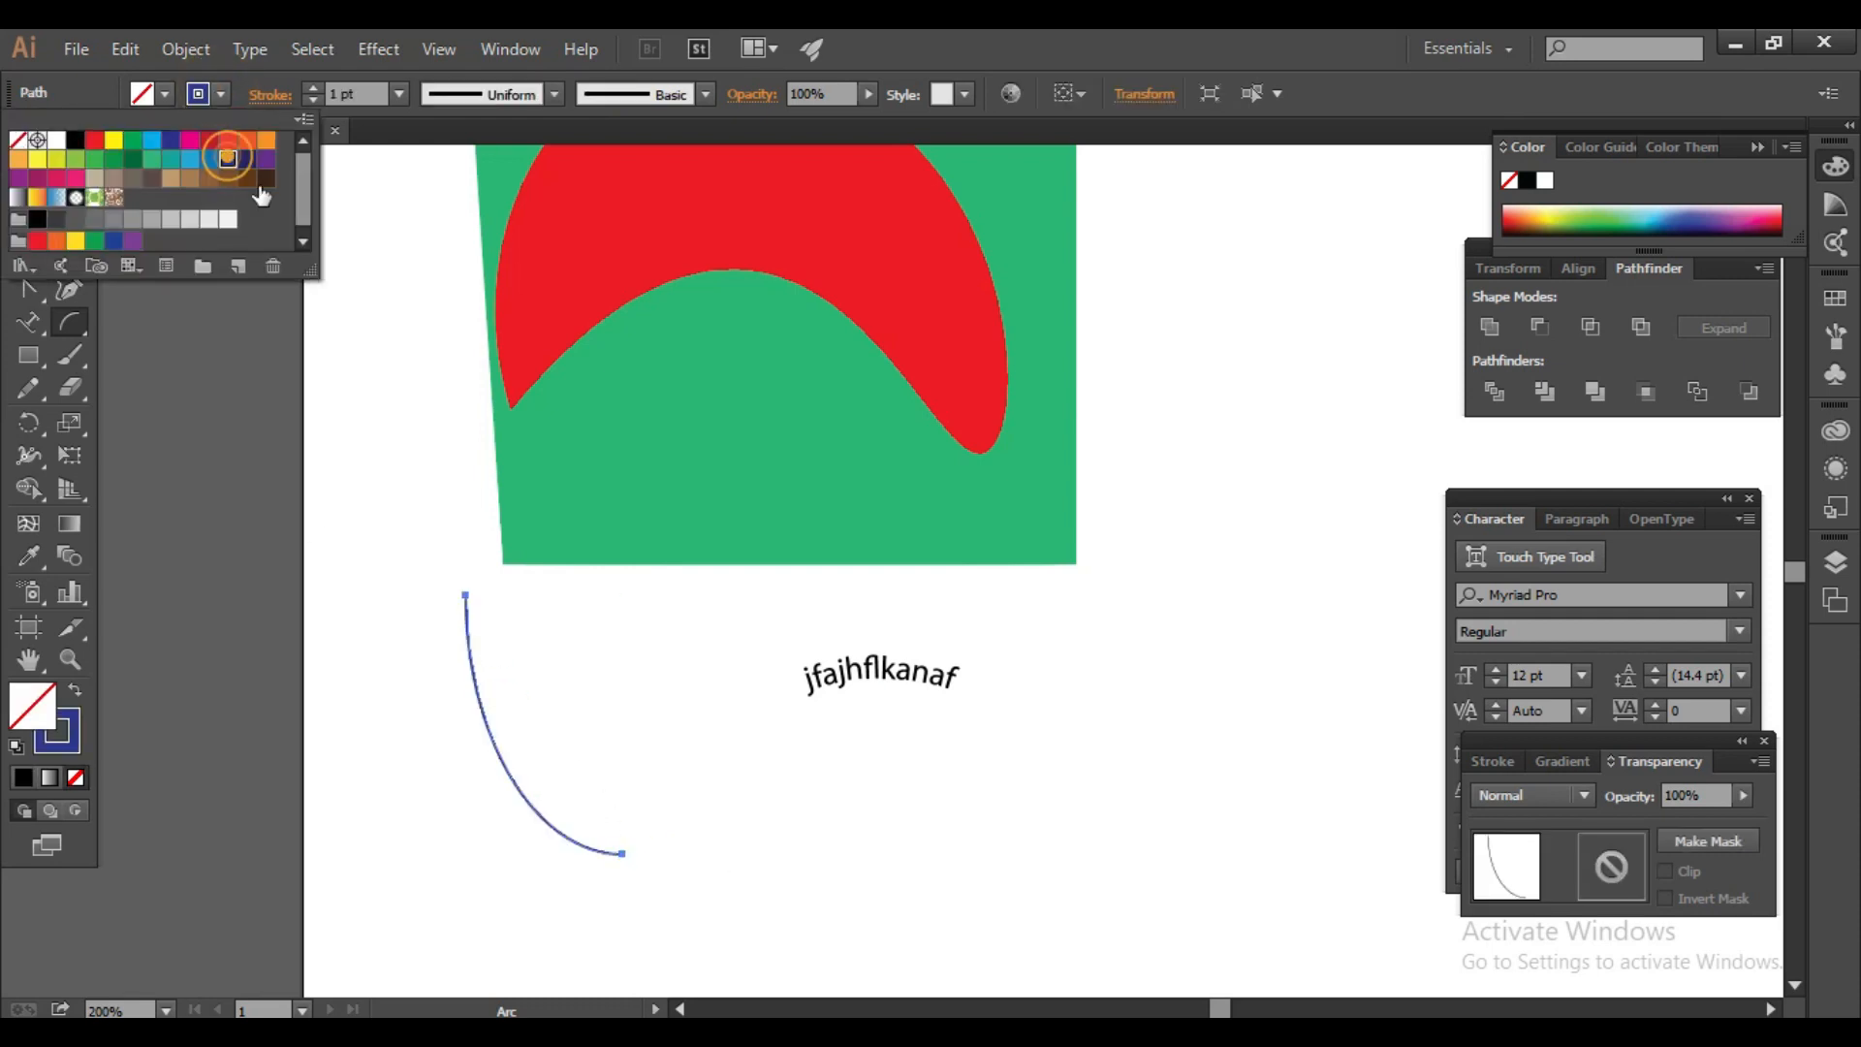
left_click(398, 539)
Step: Stretch the blue arc to roughly three times its width and move it across the green shape's lower-left corner
left_click(29, 223)
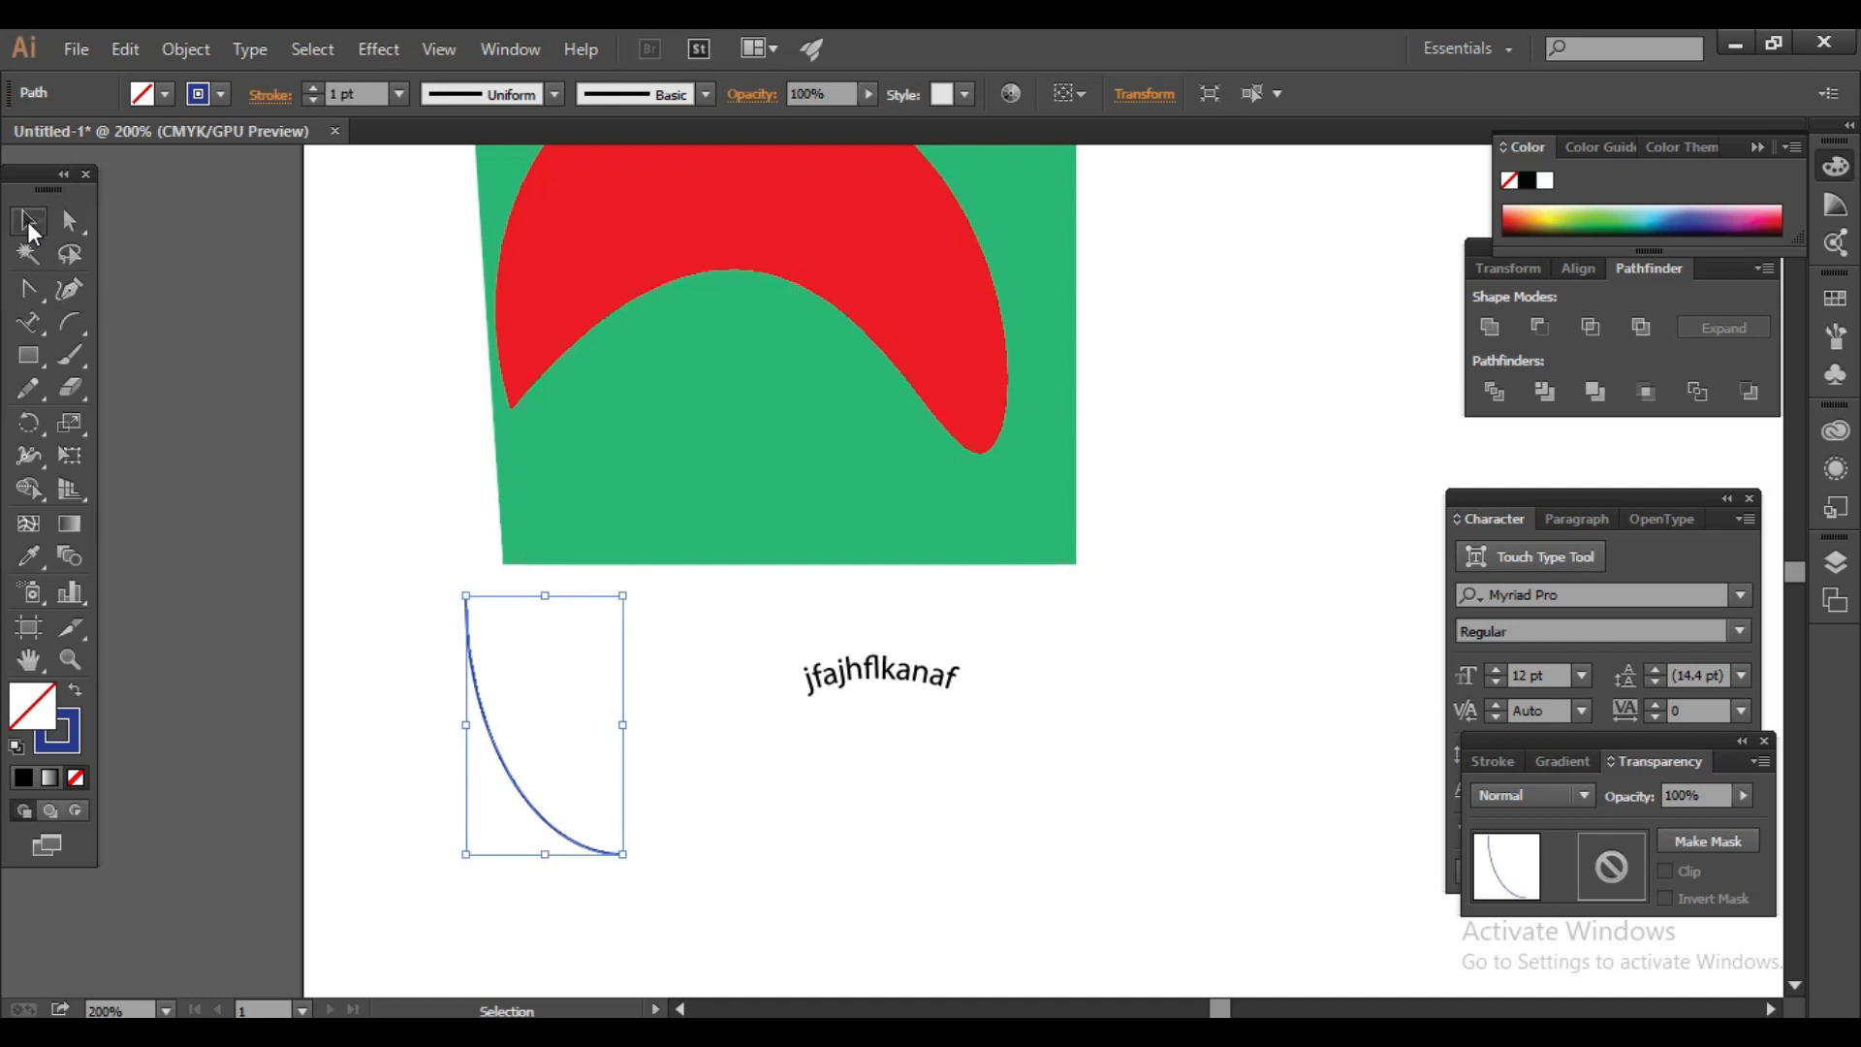
left_click_drag(619, 728, 811, 623)
left_click_drag(446, 867, 448, 866)
left_click_drag(623, 725, 994, 725)
left_click_drag(733, 844, 683, 929)
left_click_drag(650, 857, 591, 631)
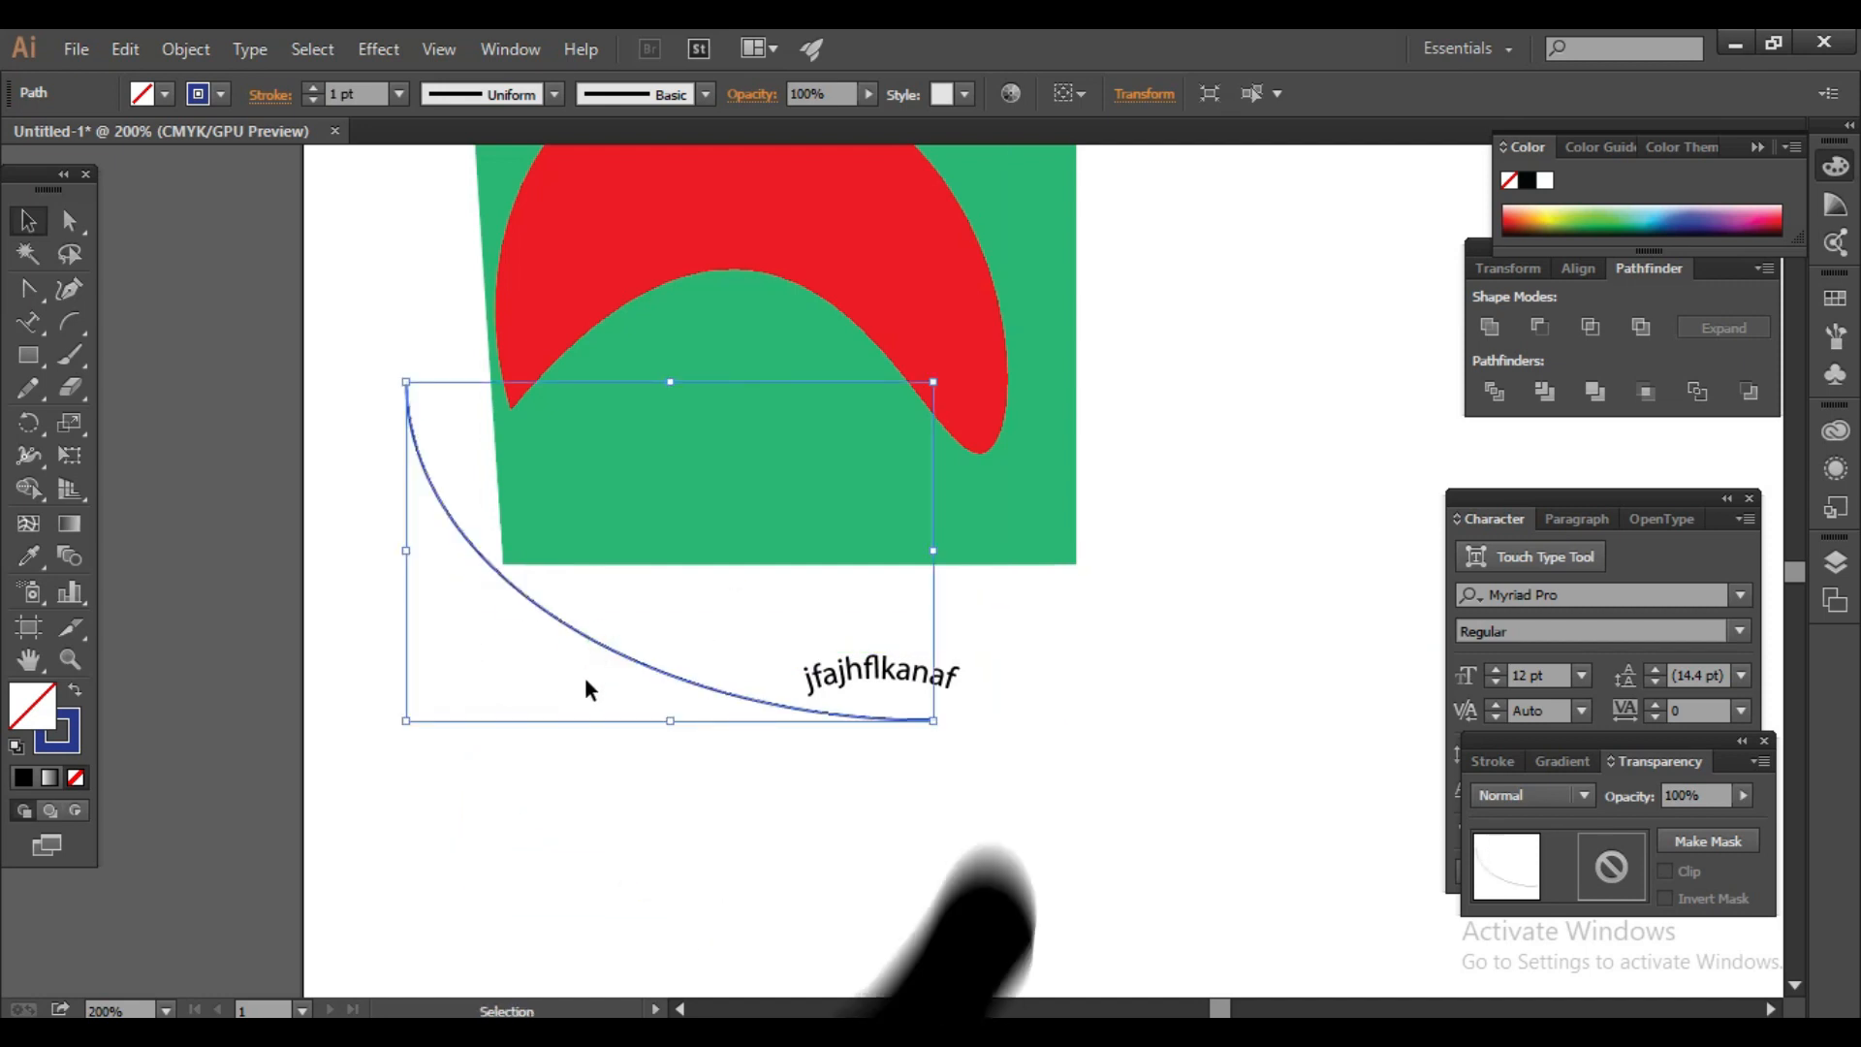
left_click_drag(609, 655, 549, 725)
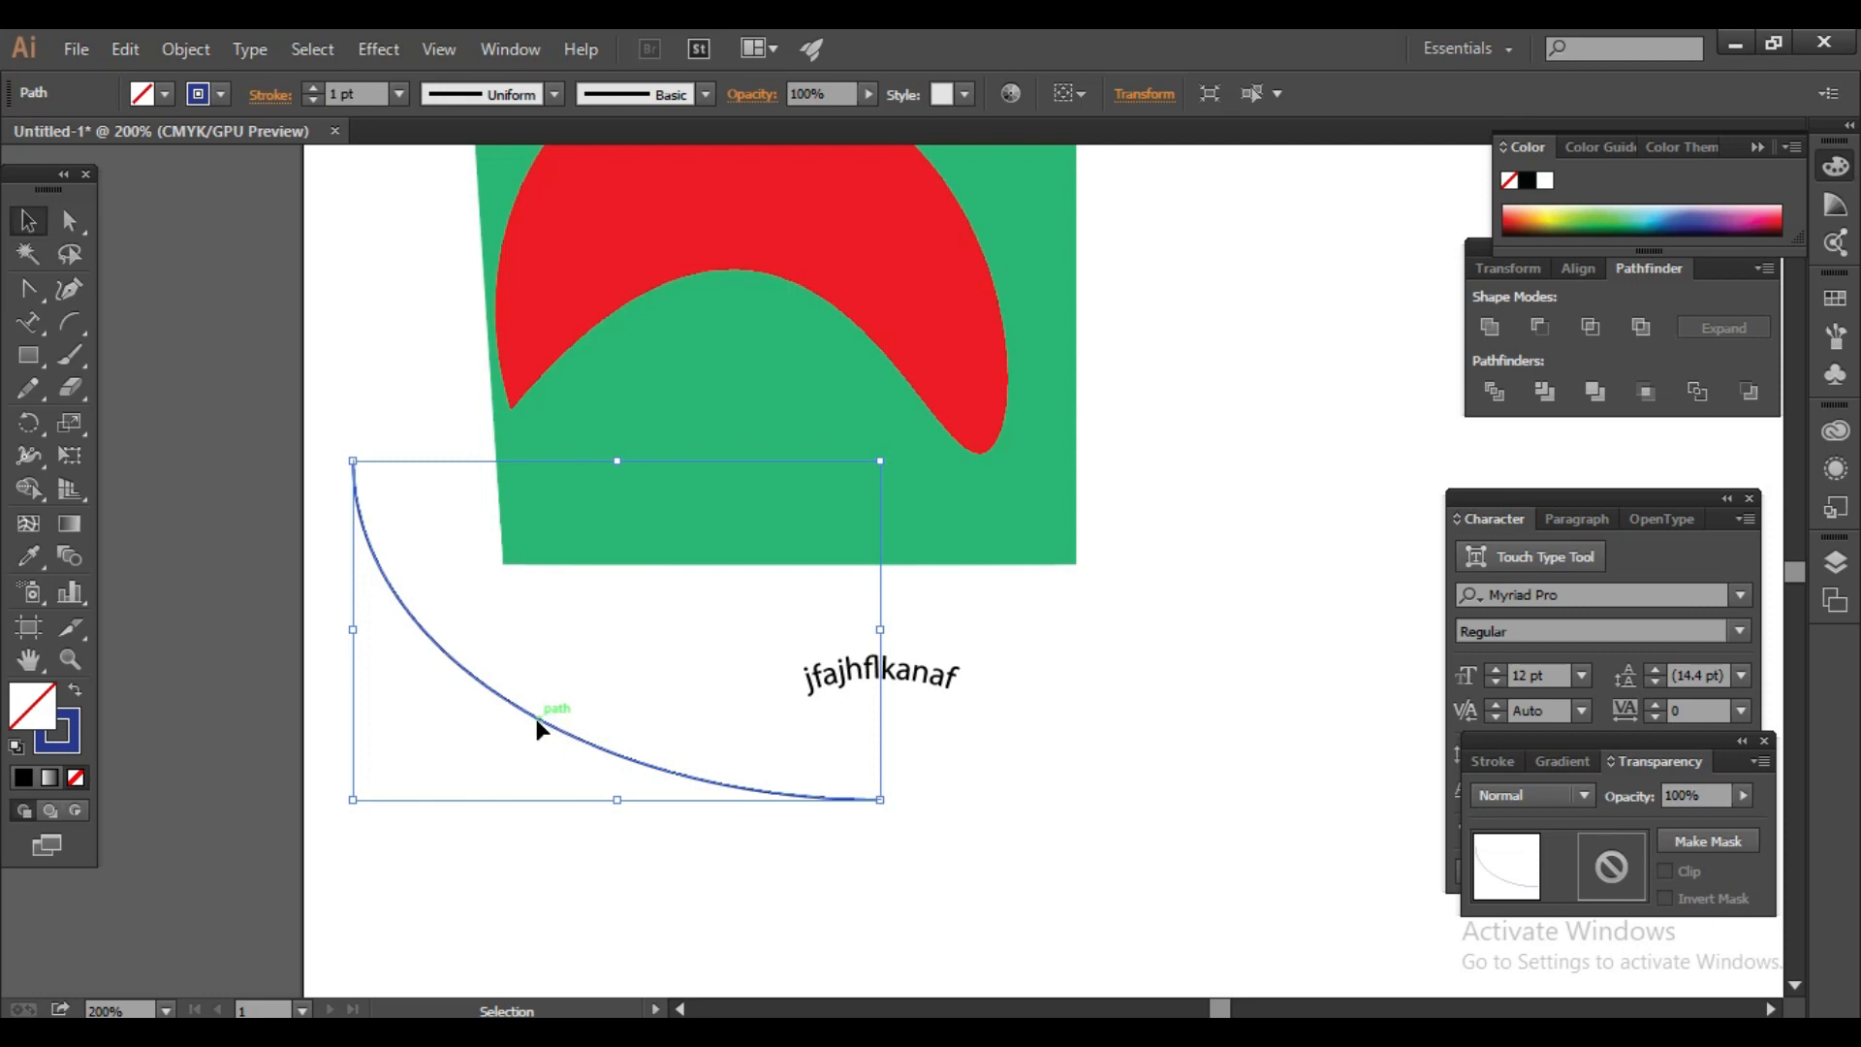
Step: Draw a long horizontal line across the green shape with the Line Segment tool and move it just below the shape
left_click(72, 325)
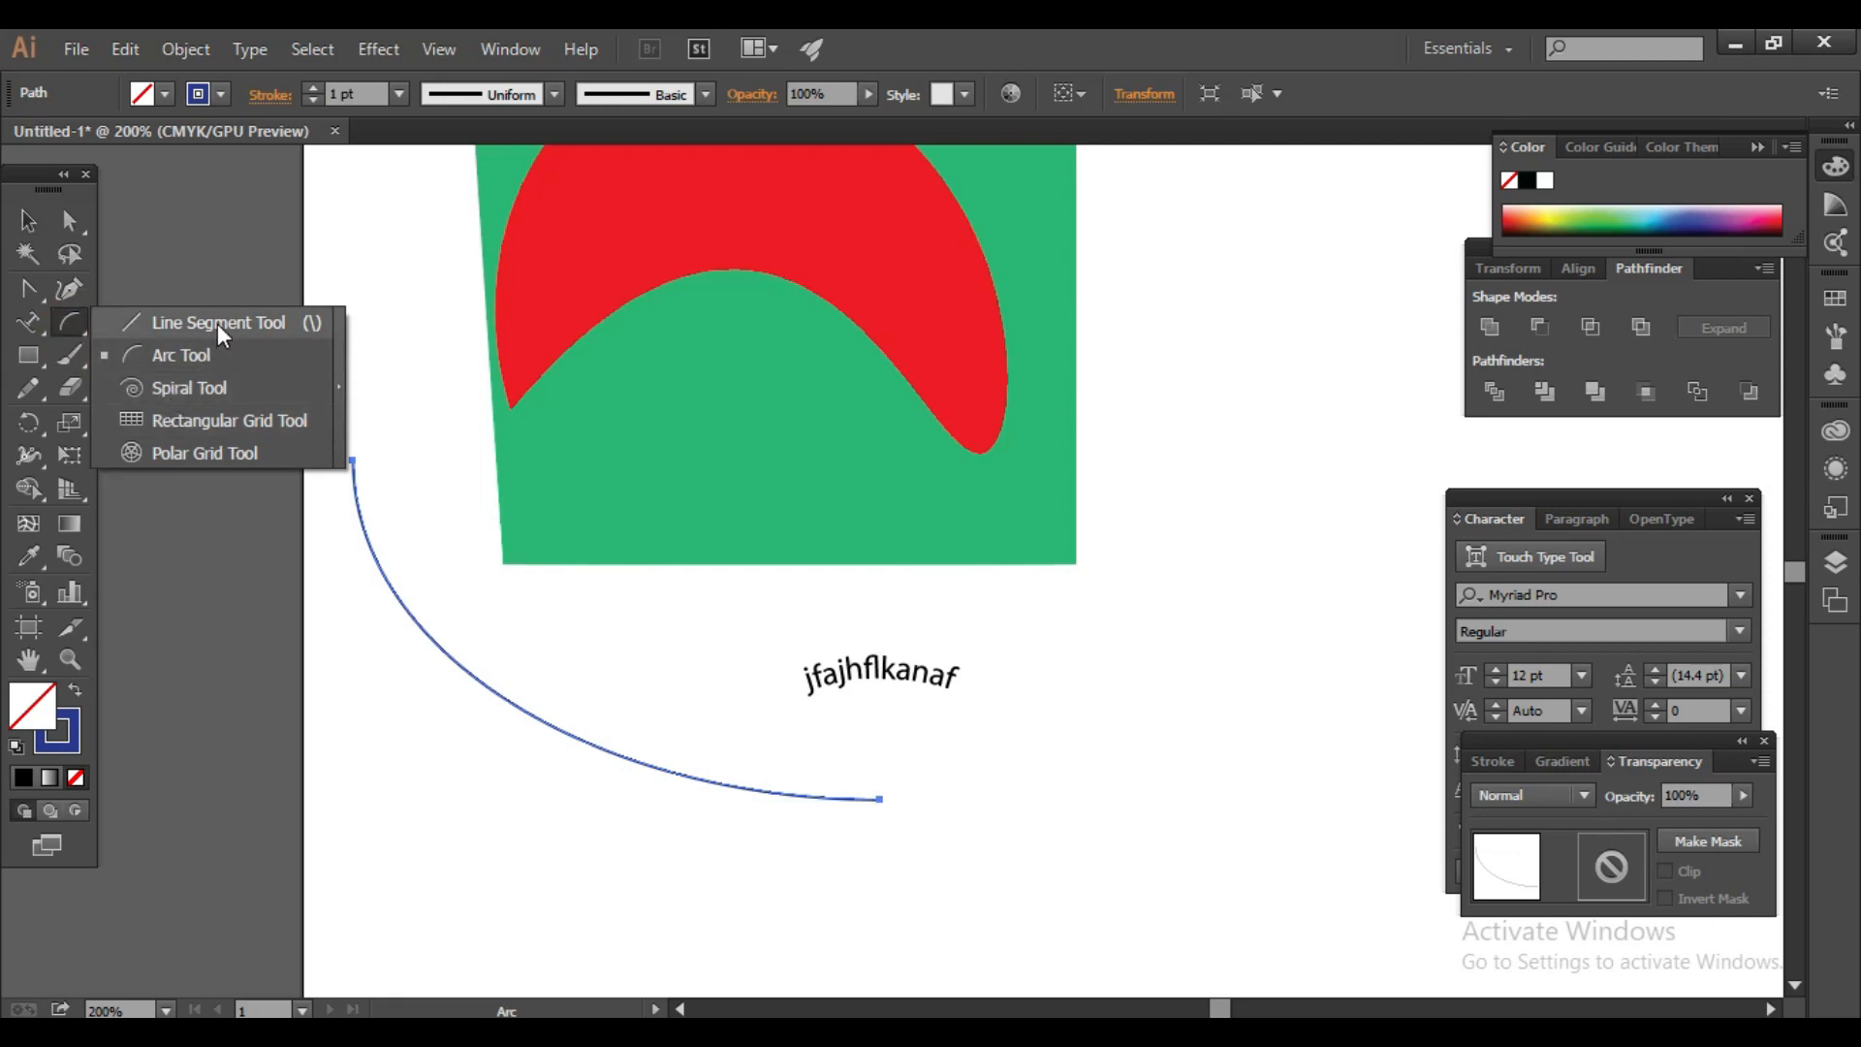
left_click(176, 330)
left_click_drag(523, 484, 1255, 496)
left_click(27, 221)
left_click(1084, 475)
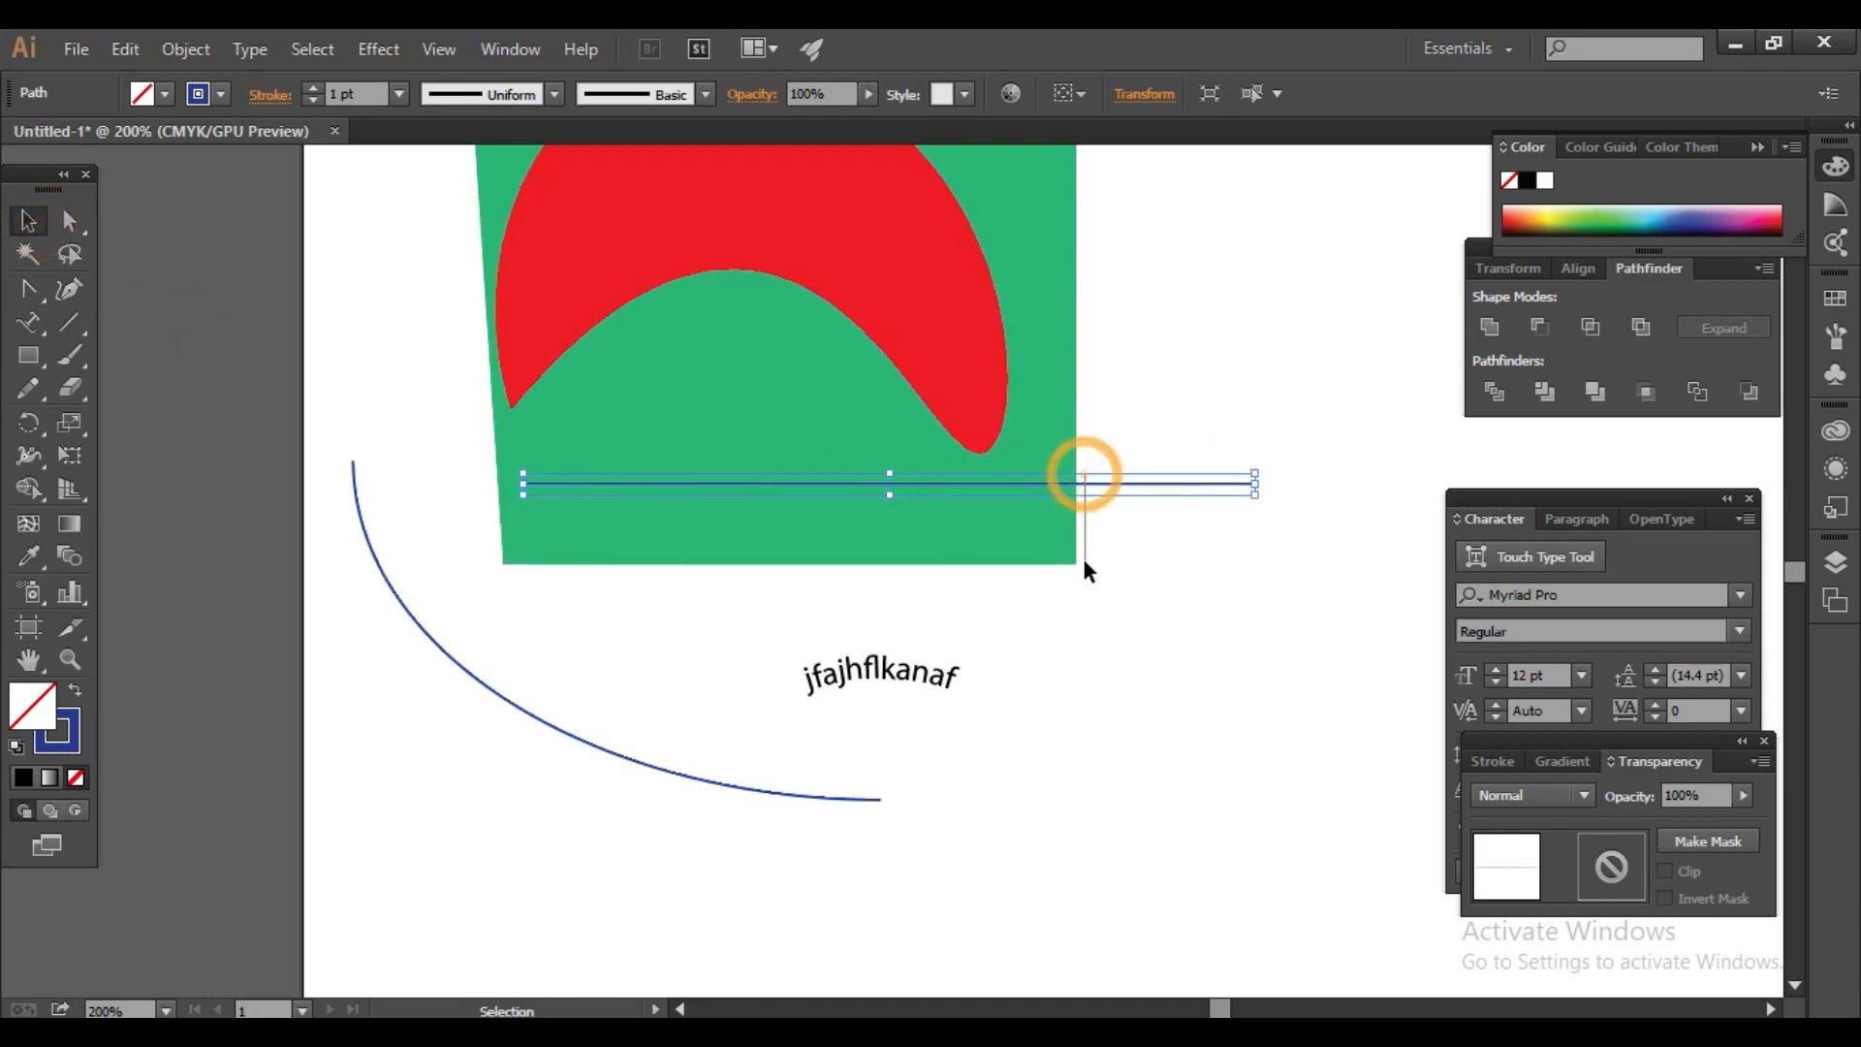
left_click_drag(1121, 483, 1115, 601)
Step: Bend the horizontal line into a wave with two crests and a trough between them using the Curvature tool
left_click(68, 289)
left_click_drag(903, 605, 913, 417)
left_click_drag(1155, 503, 1142, 607)
left_click_drag(694, 445, 613, 391)
key("ctrl+z")
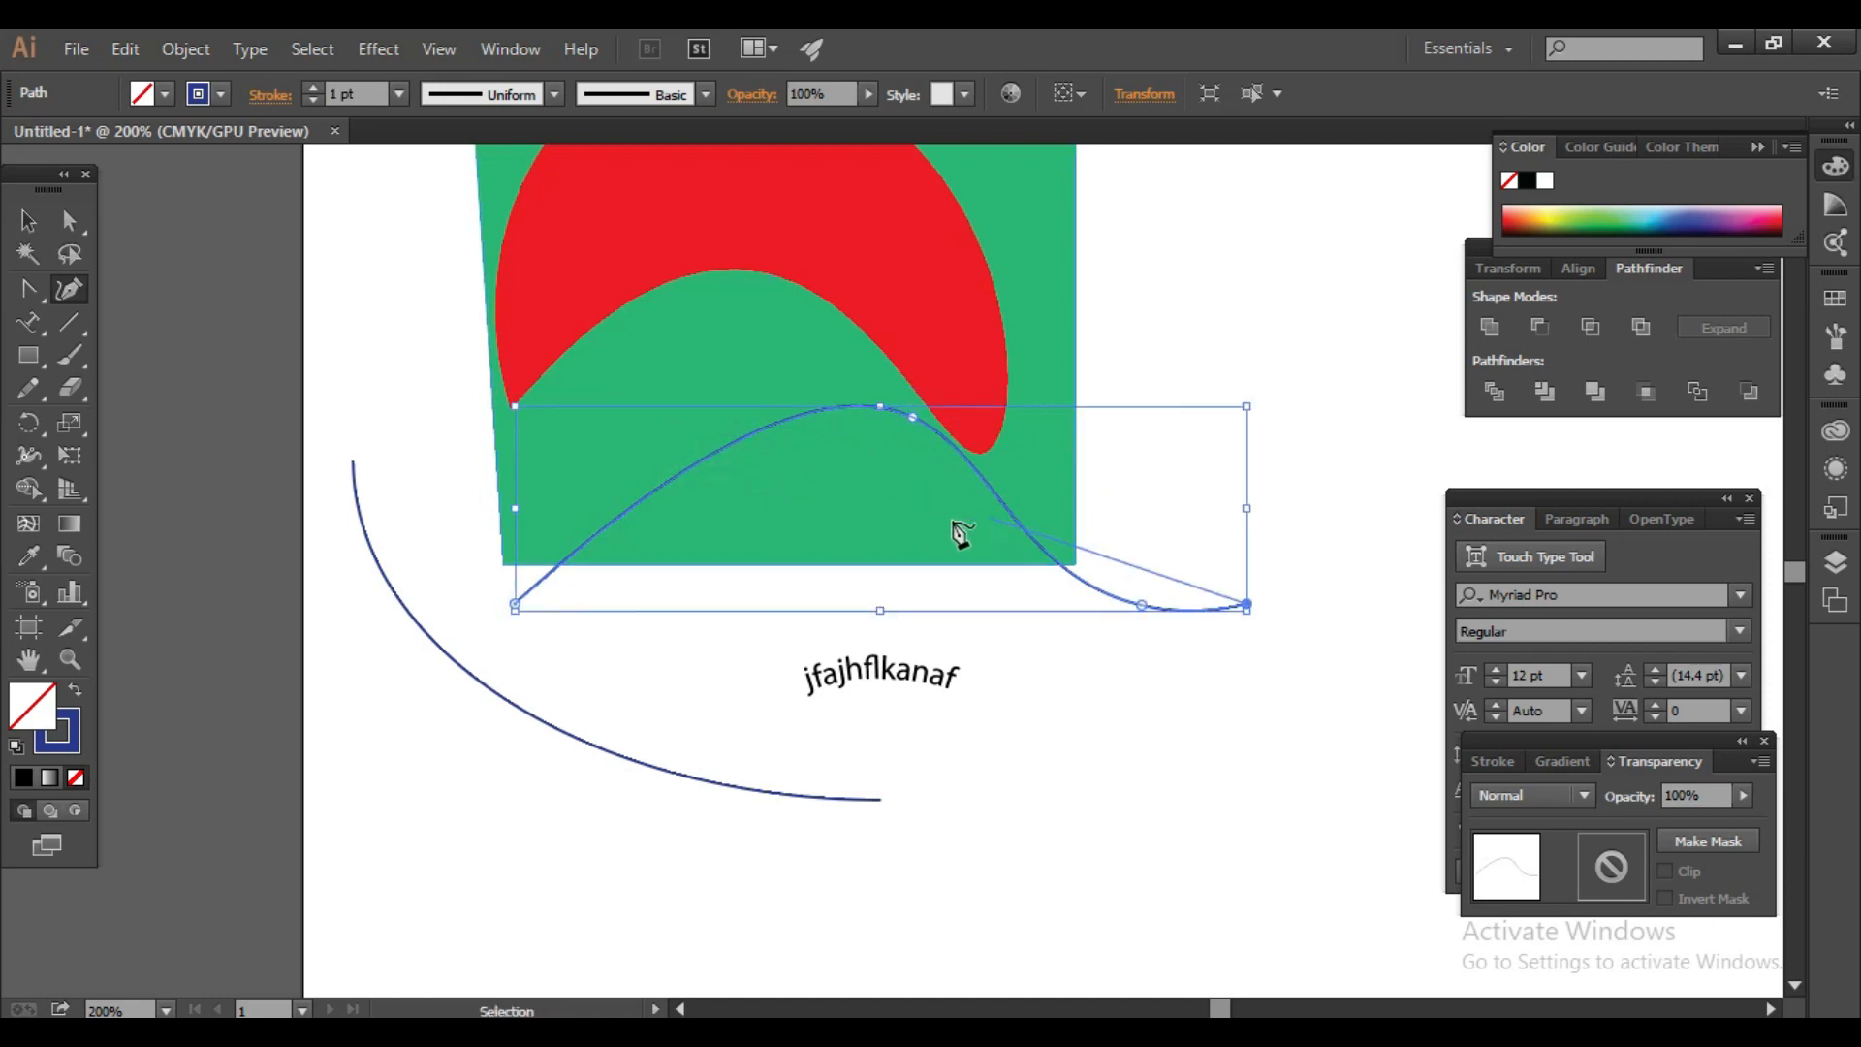
left_click_drag(727, 456, 665, 360)
left_click_drag(914, 419, 812, 501)
left_click_drag(1035, 587, 1076, 405)
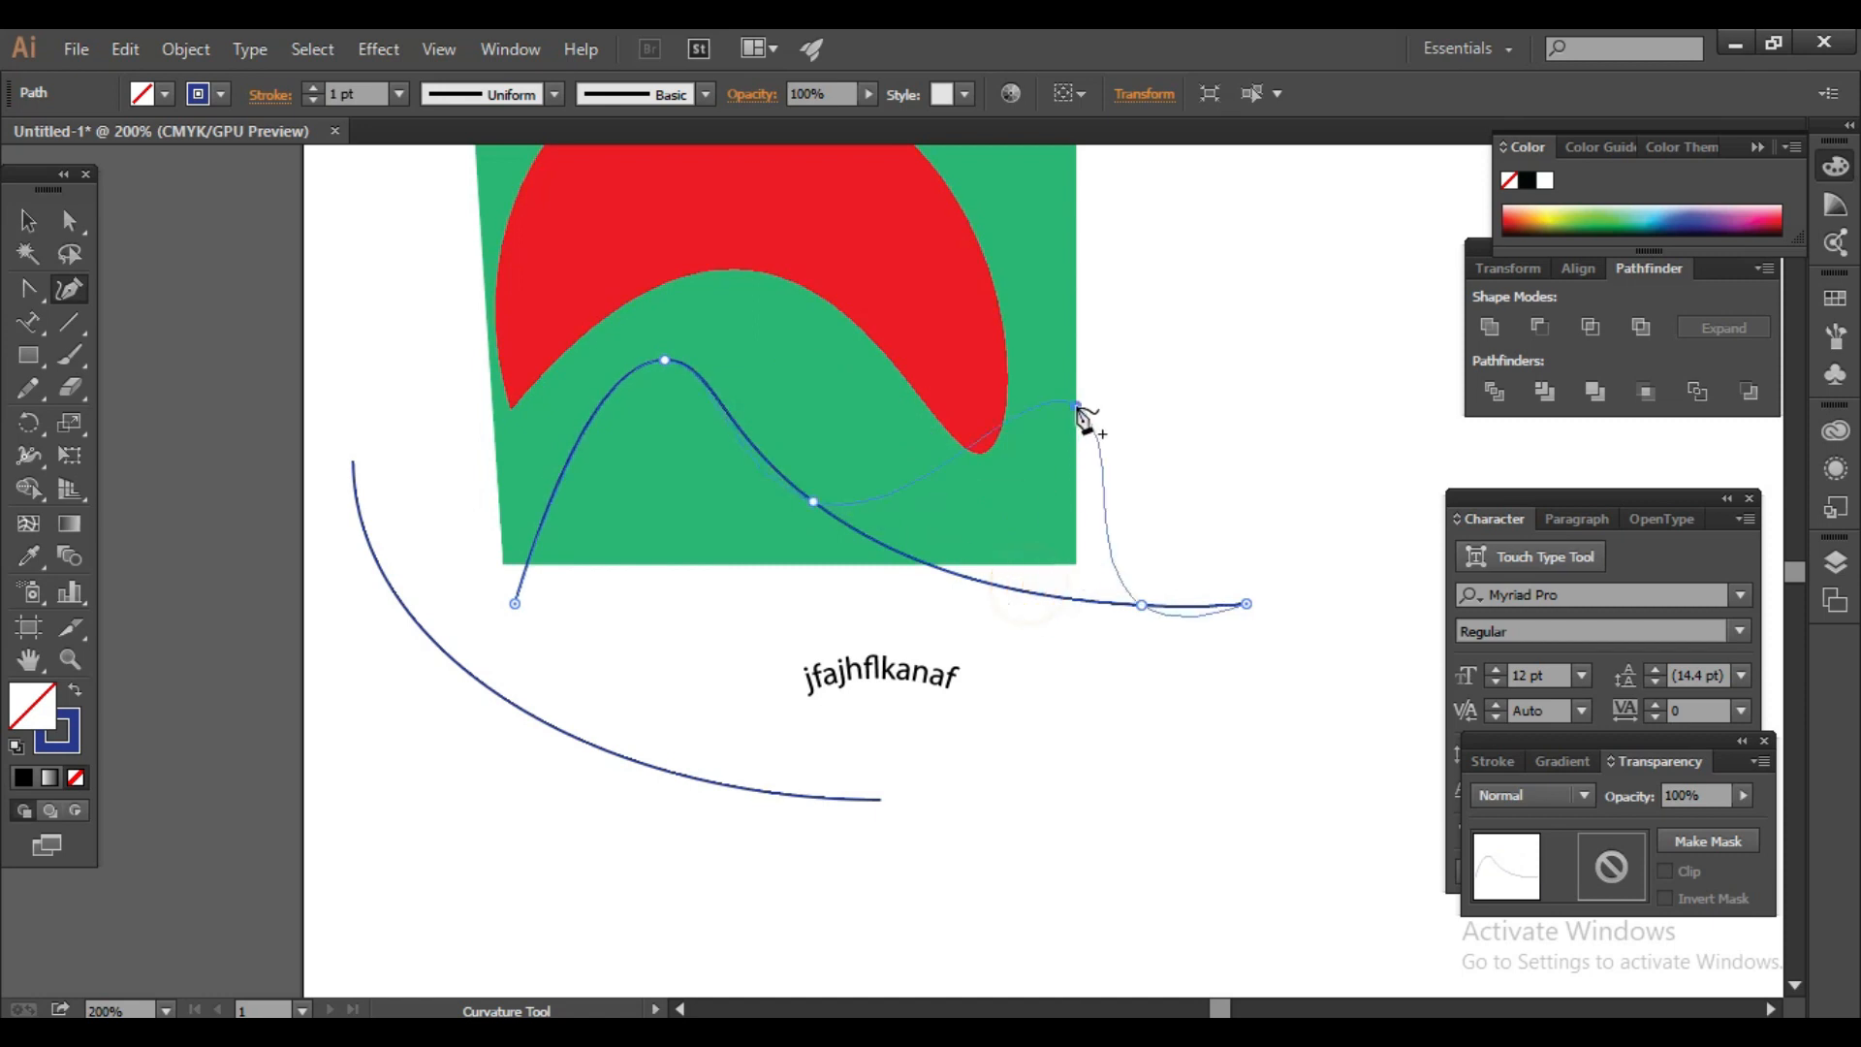
left_click_drag(521, 448, 503, 438)
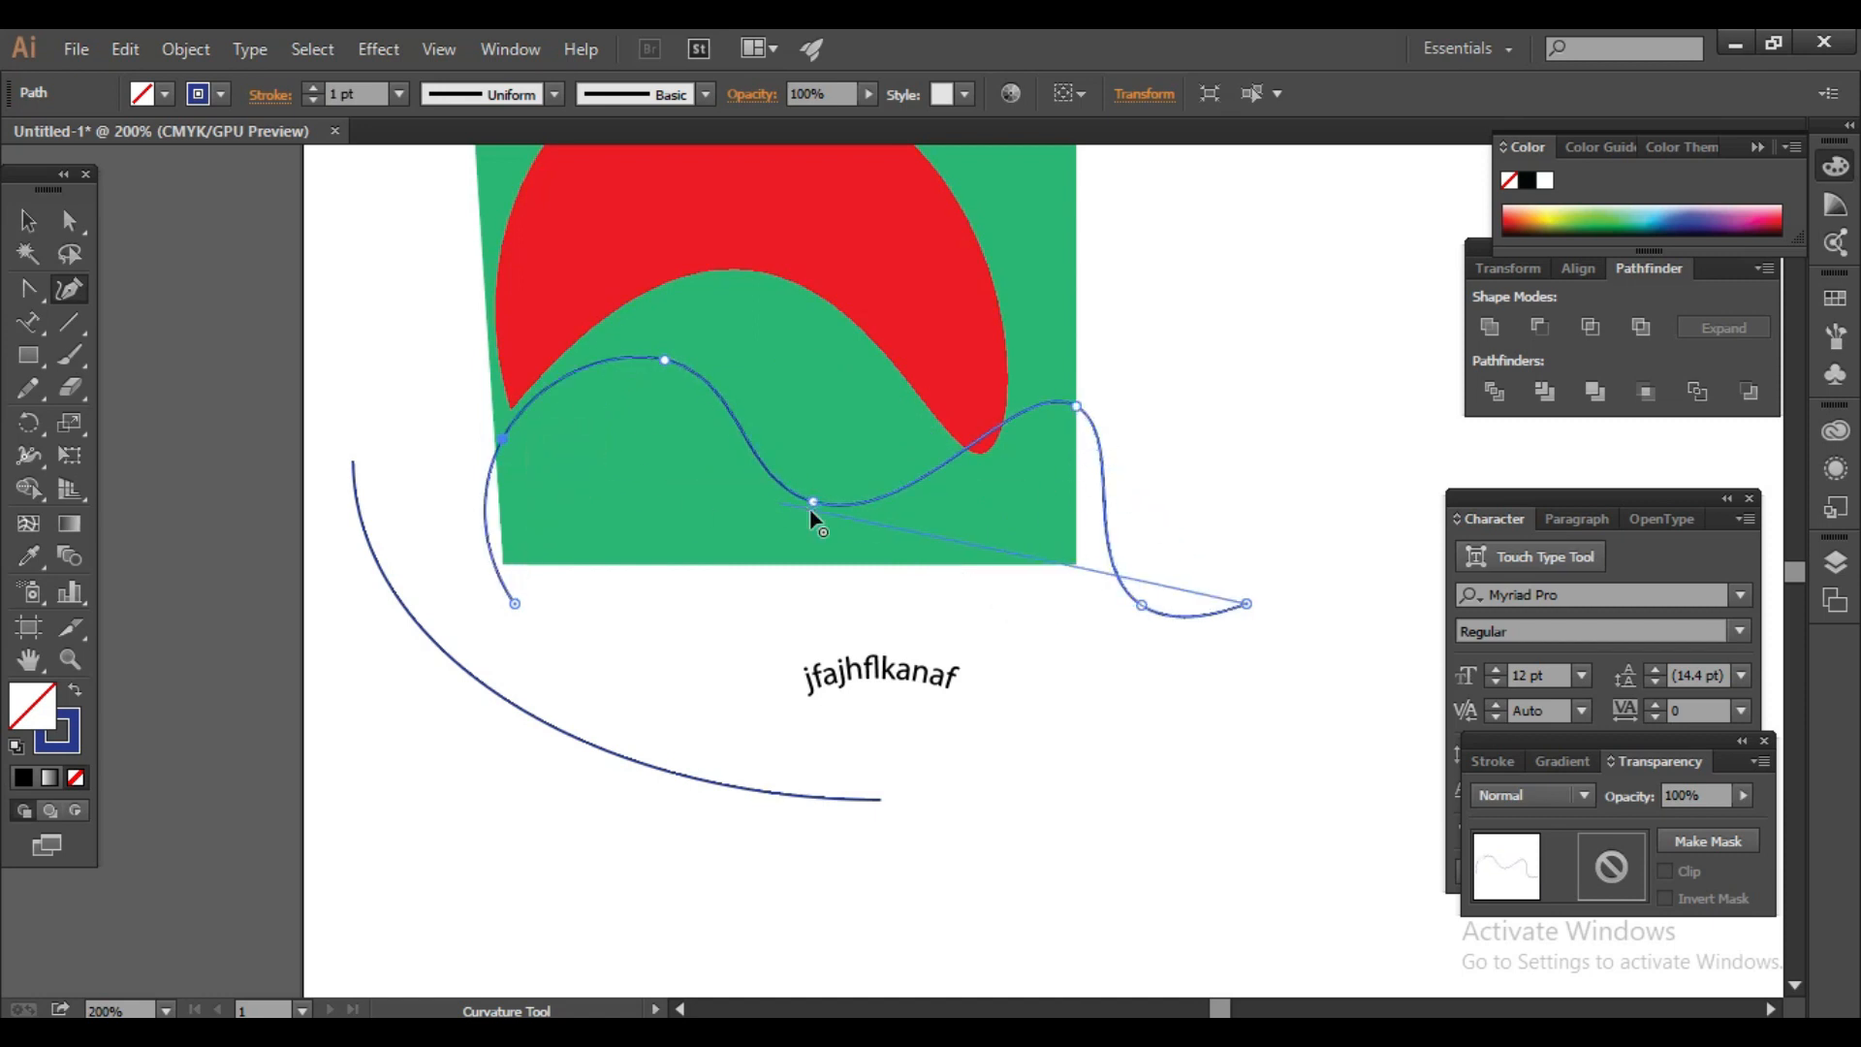
left_click_drag(816, 498, 939, 506)
Step: Duplicate the wave line slightly to the right and repeat the copy to form a row of overlapping waves
left_click(27, 220)
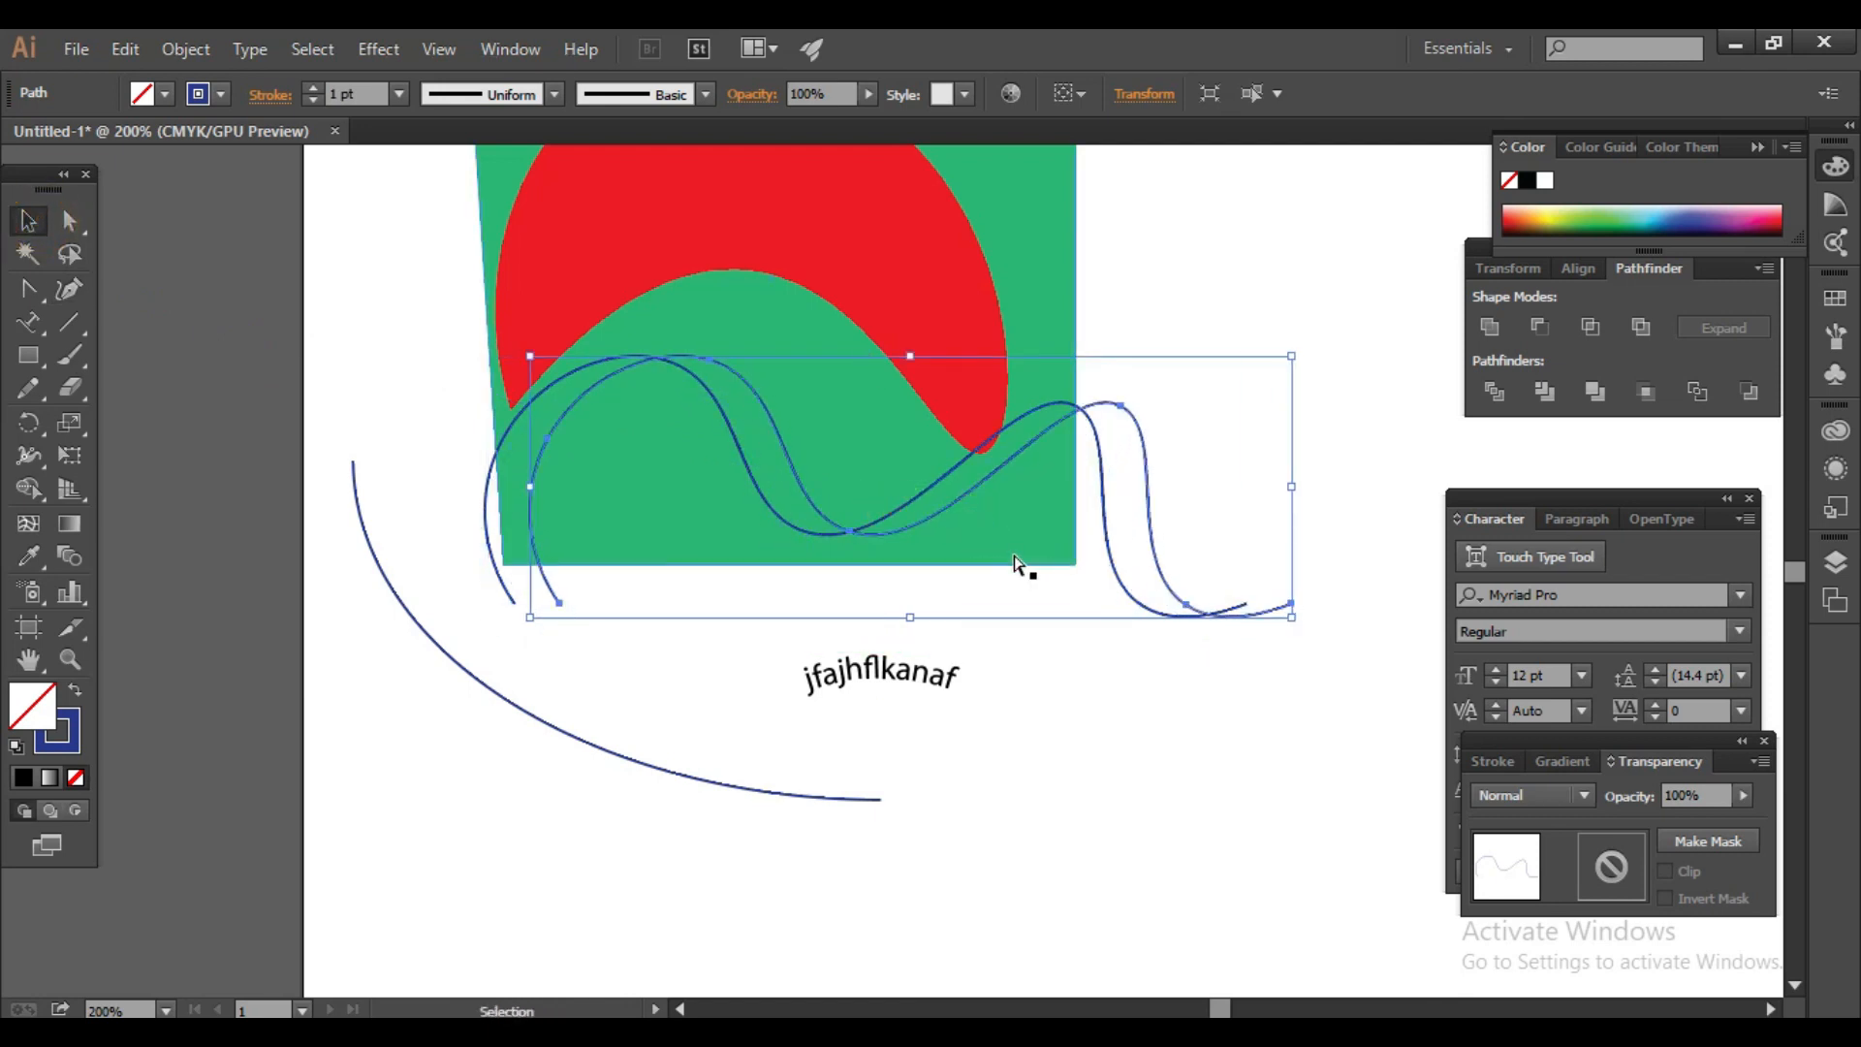
key("ctrl+d")
key("ctrl+d")
key("ctrl+d")
key("ctrl+d")
key("ctrl+d")
key("ctrl+d")
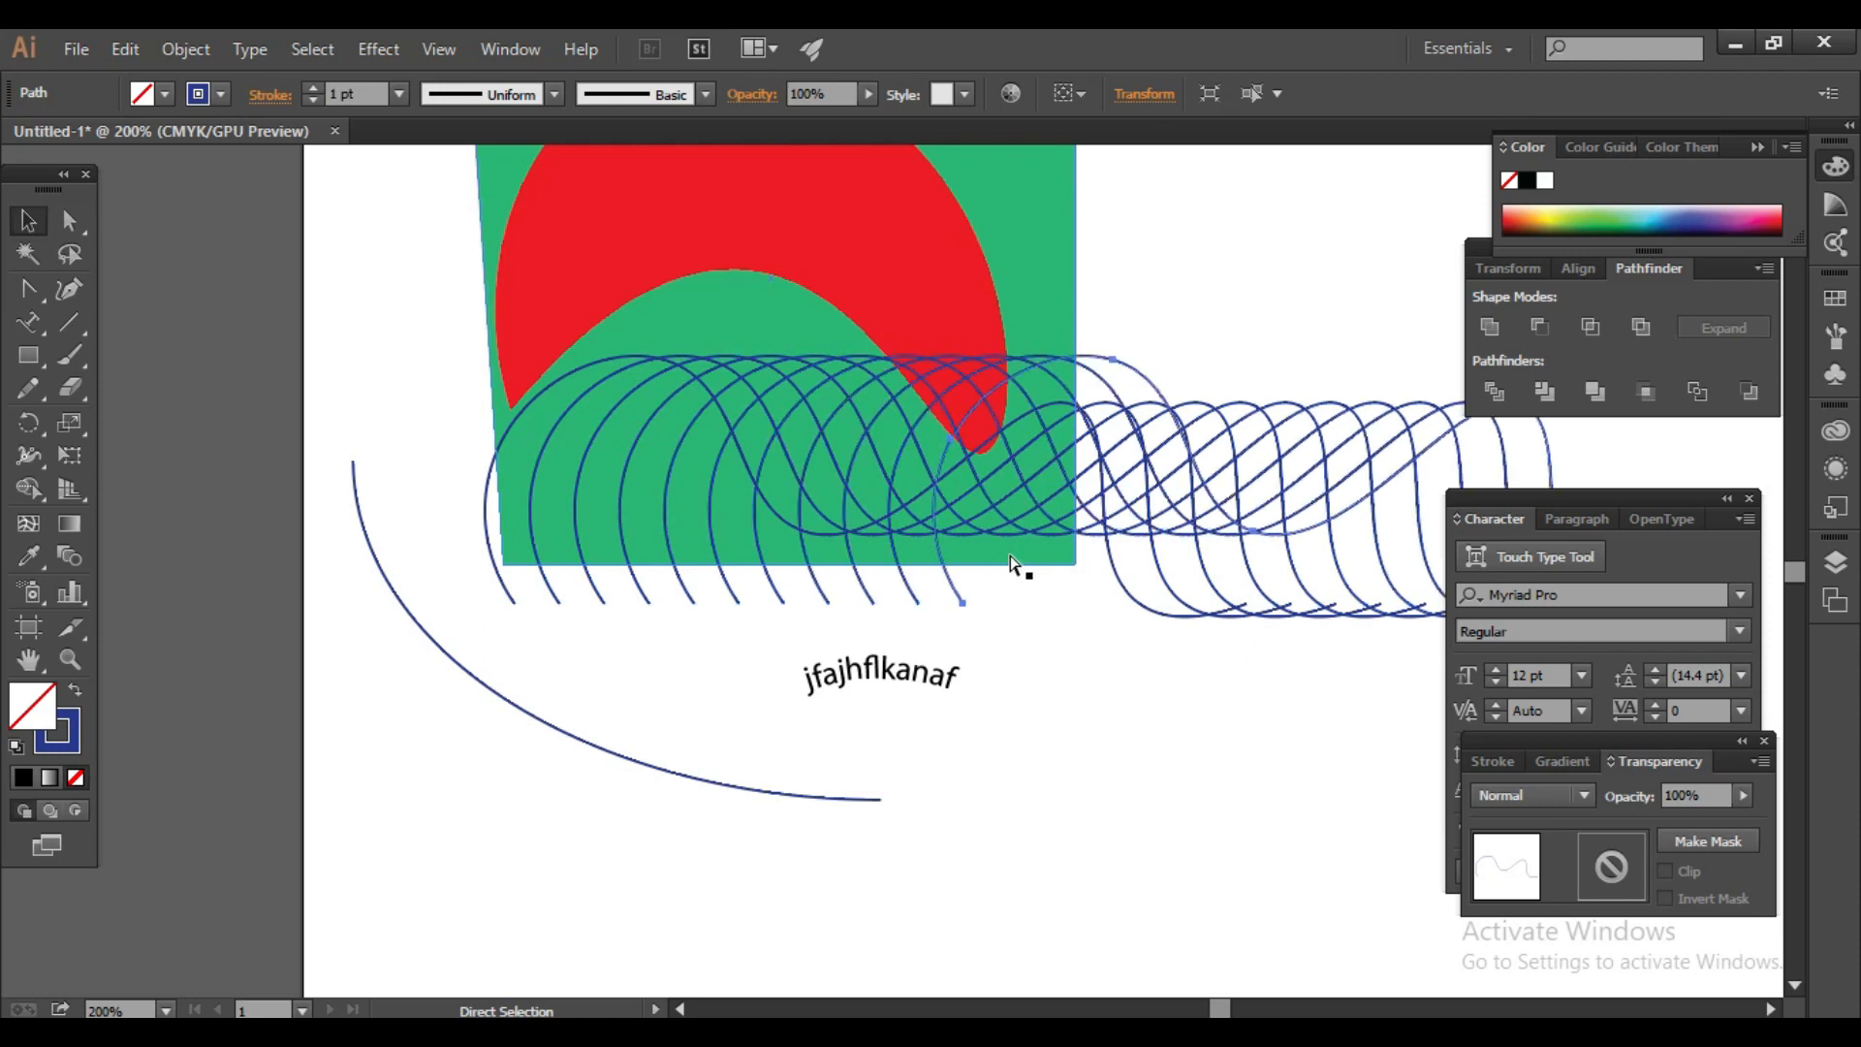
Step: Delete all the overlapping wave lines and the blue arc
key("ctrl+minus")
key("space")
left_click_drag(1122, 658, 1006, 661)
left_click(1335, 794)
left_click_drag(1296, 822, 1046, 402)
left_click_drag(1046, 505, 983, 687)
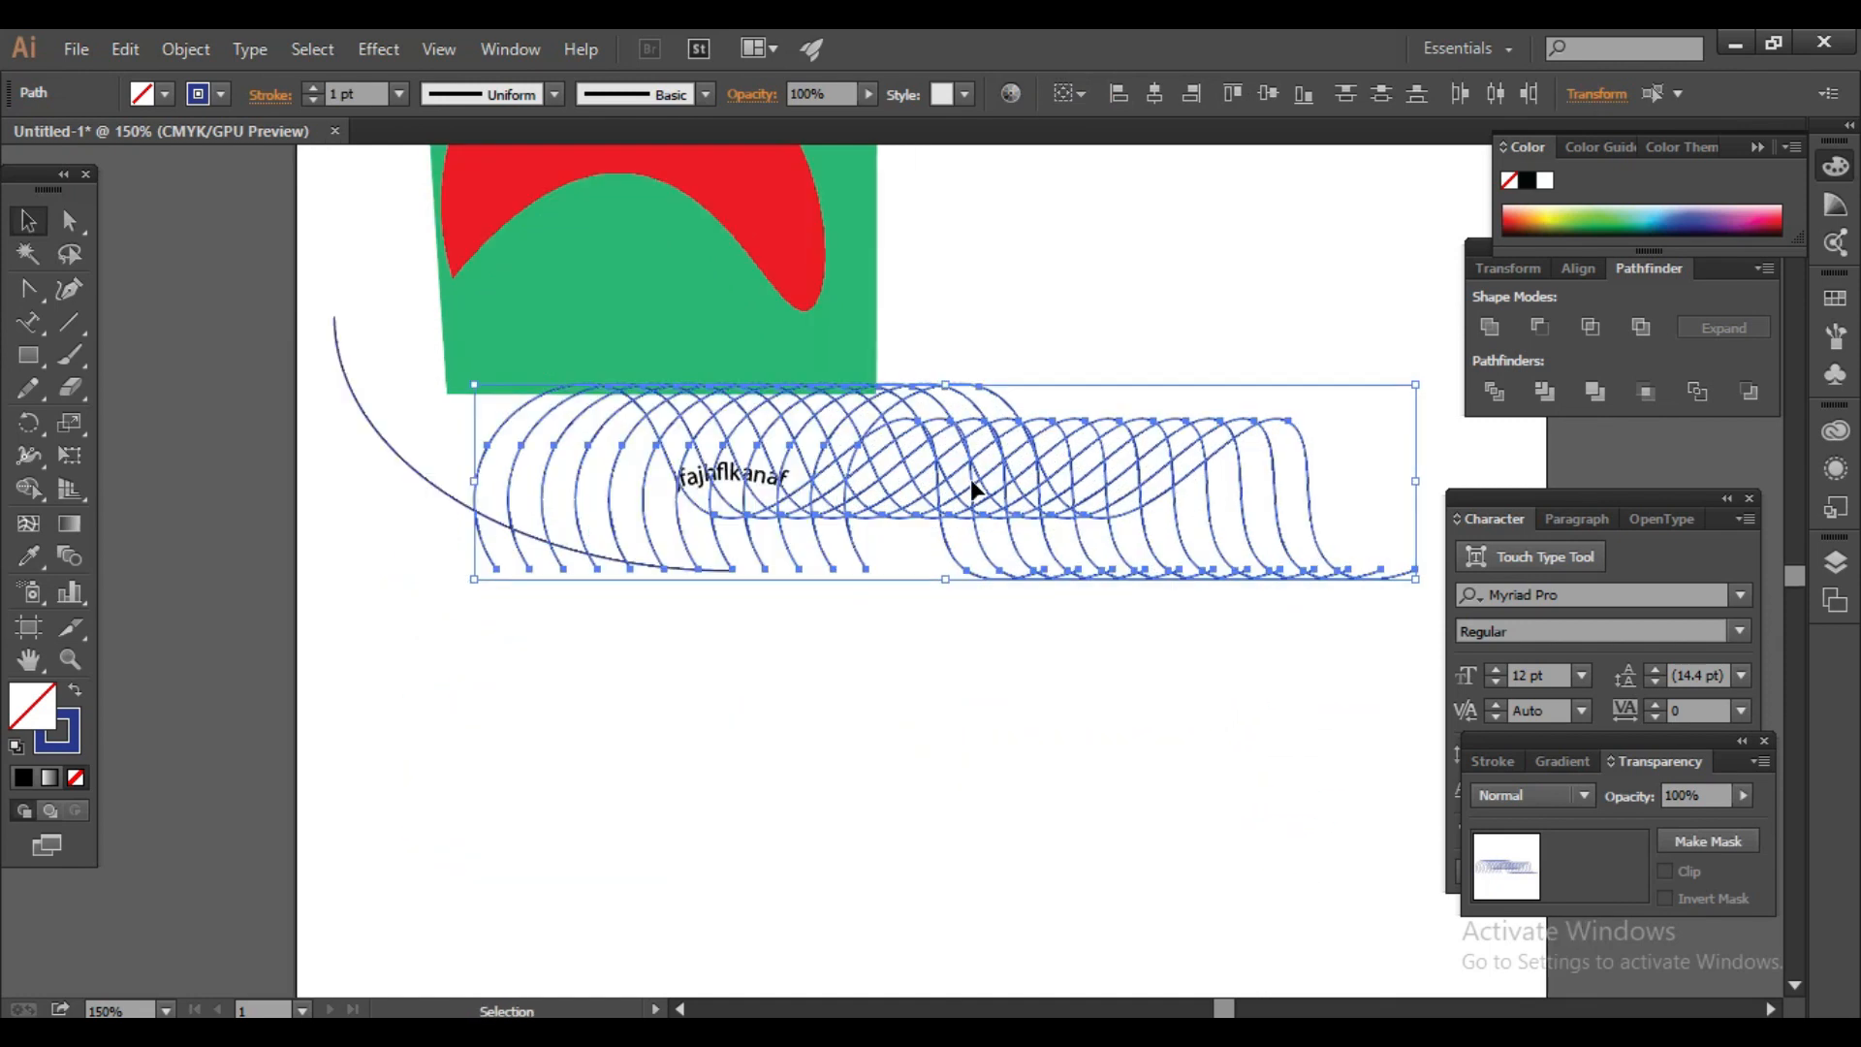
key("Delete")
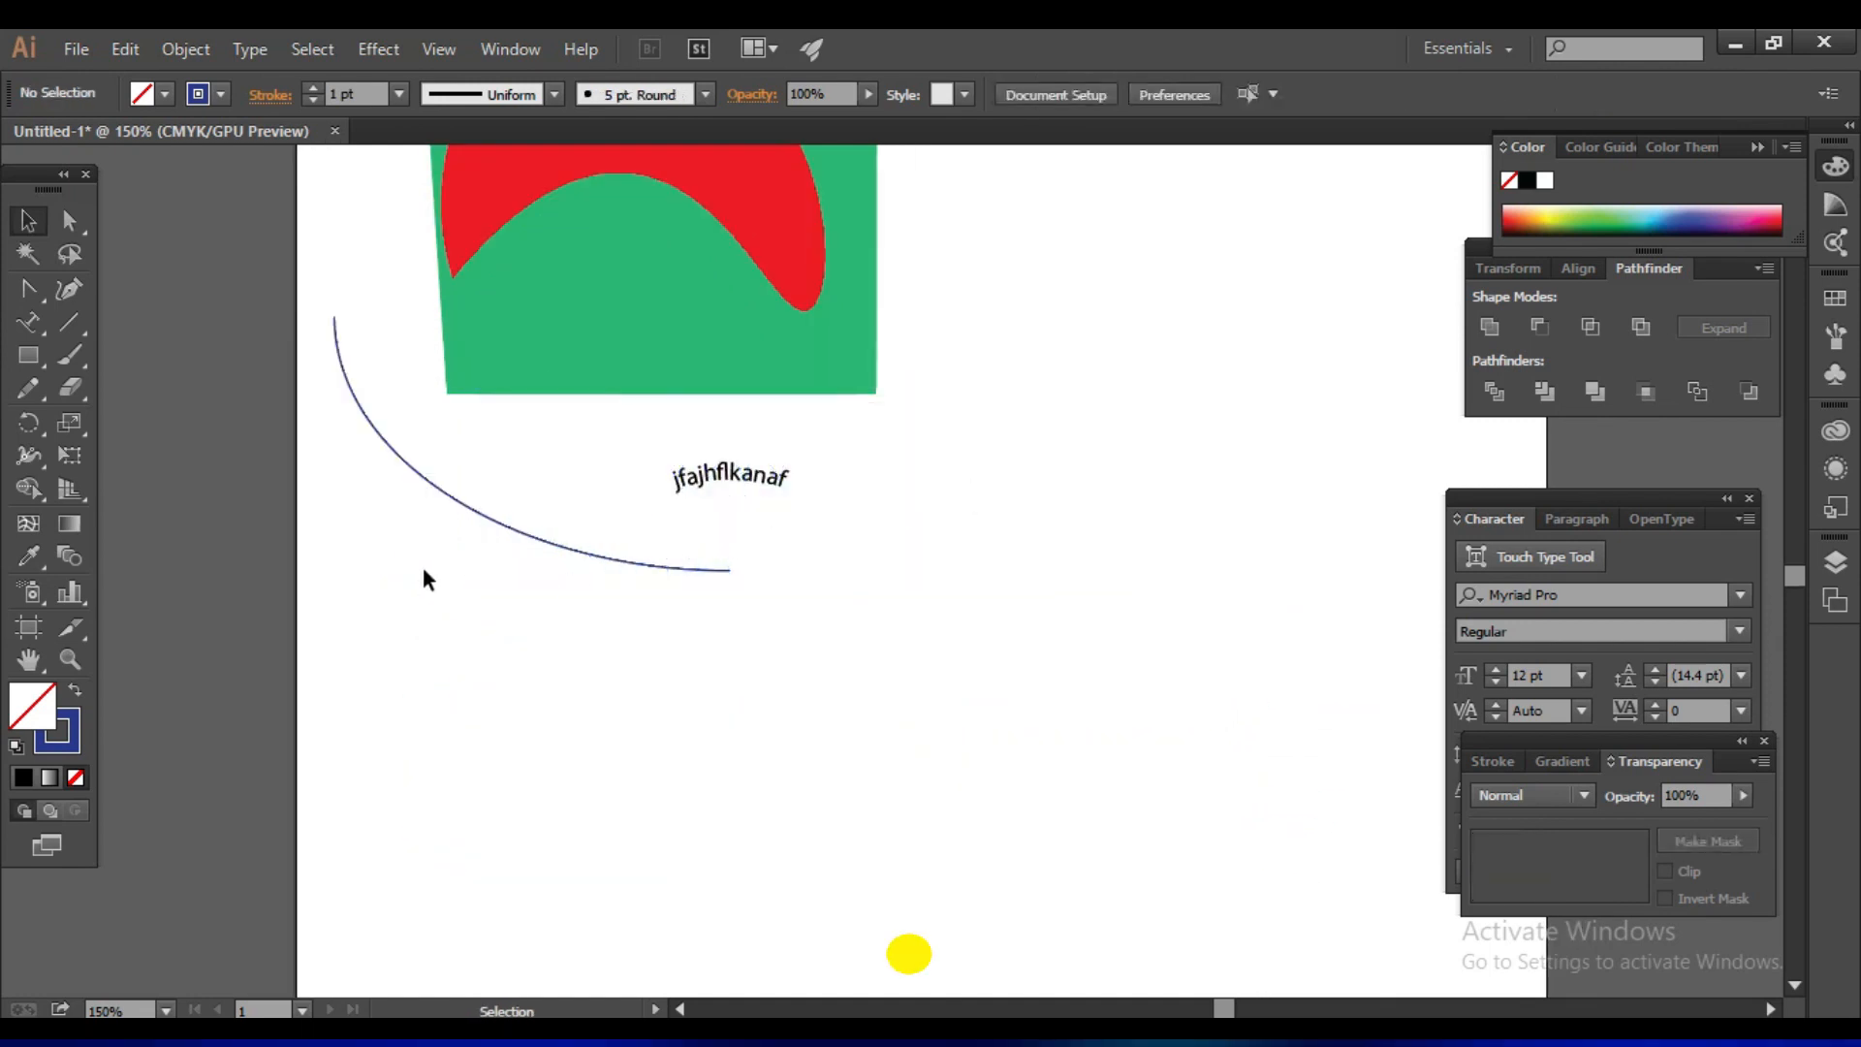
left_click(423, 562)
key("Delete")
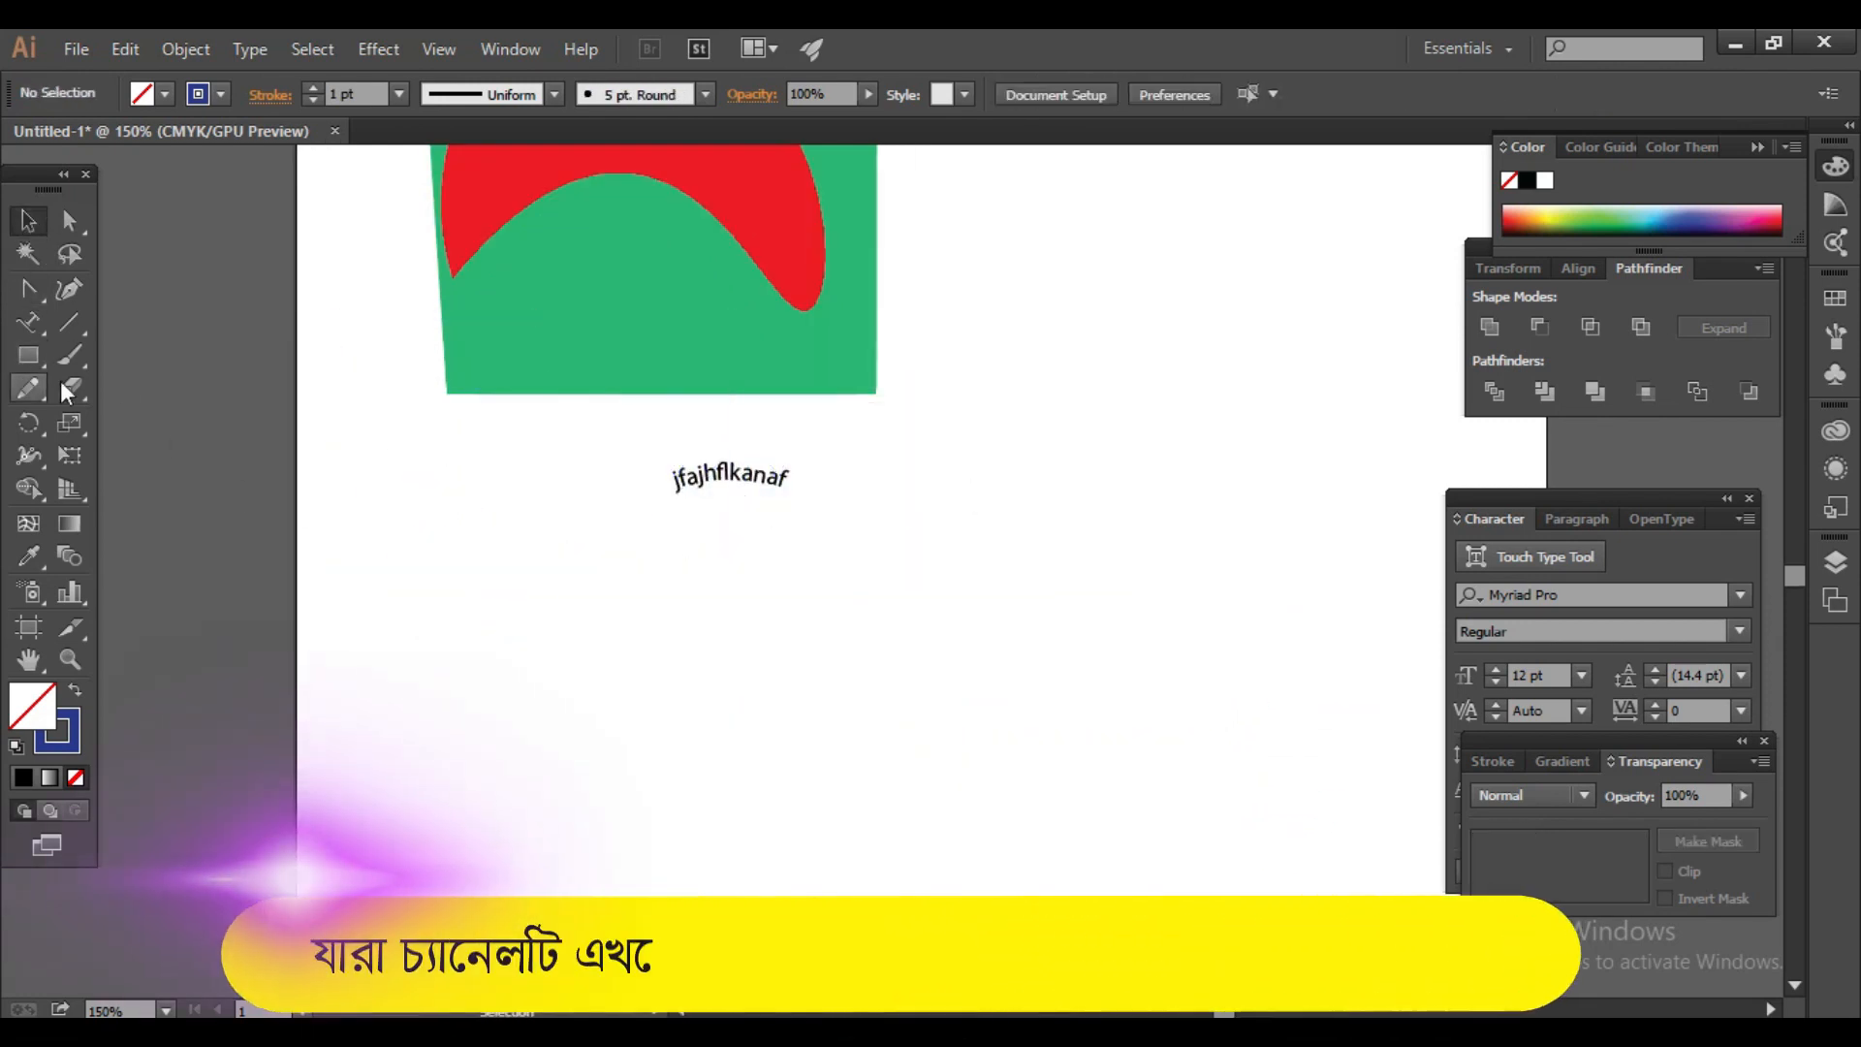
left_click(36, 357)
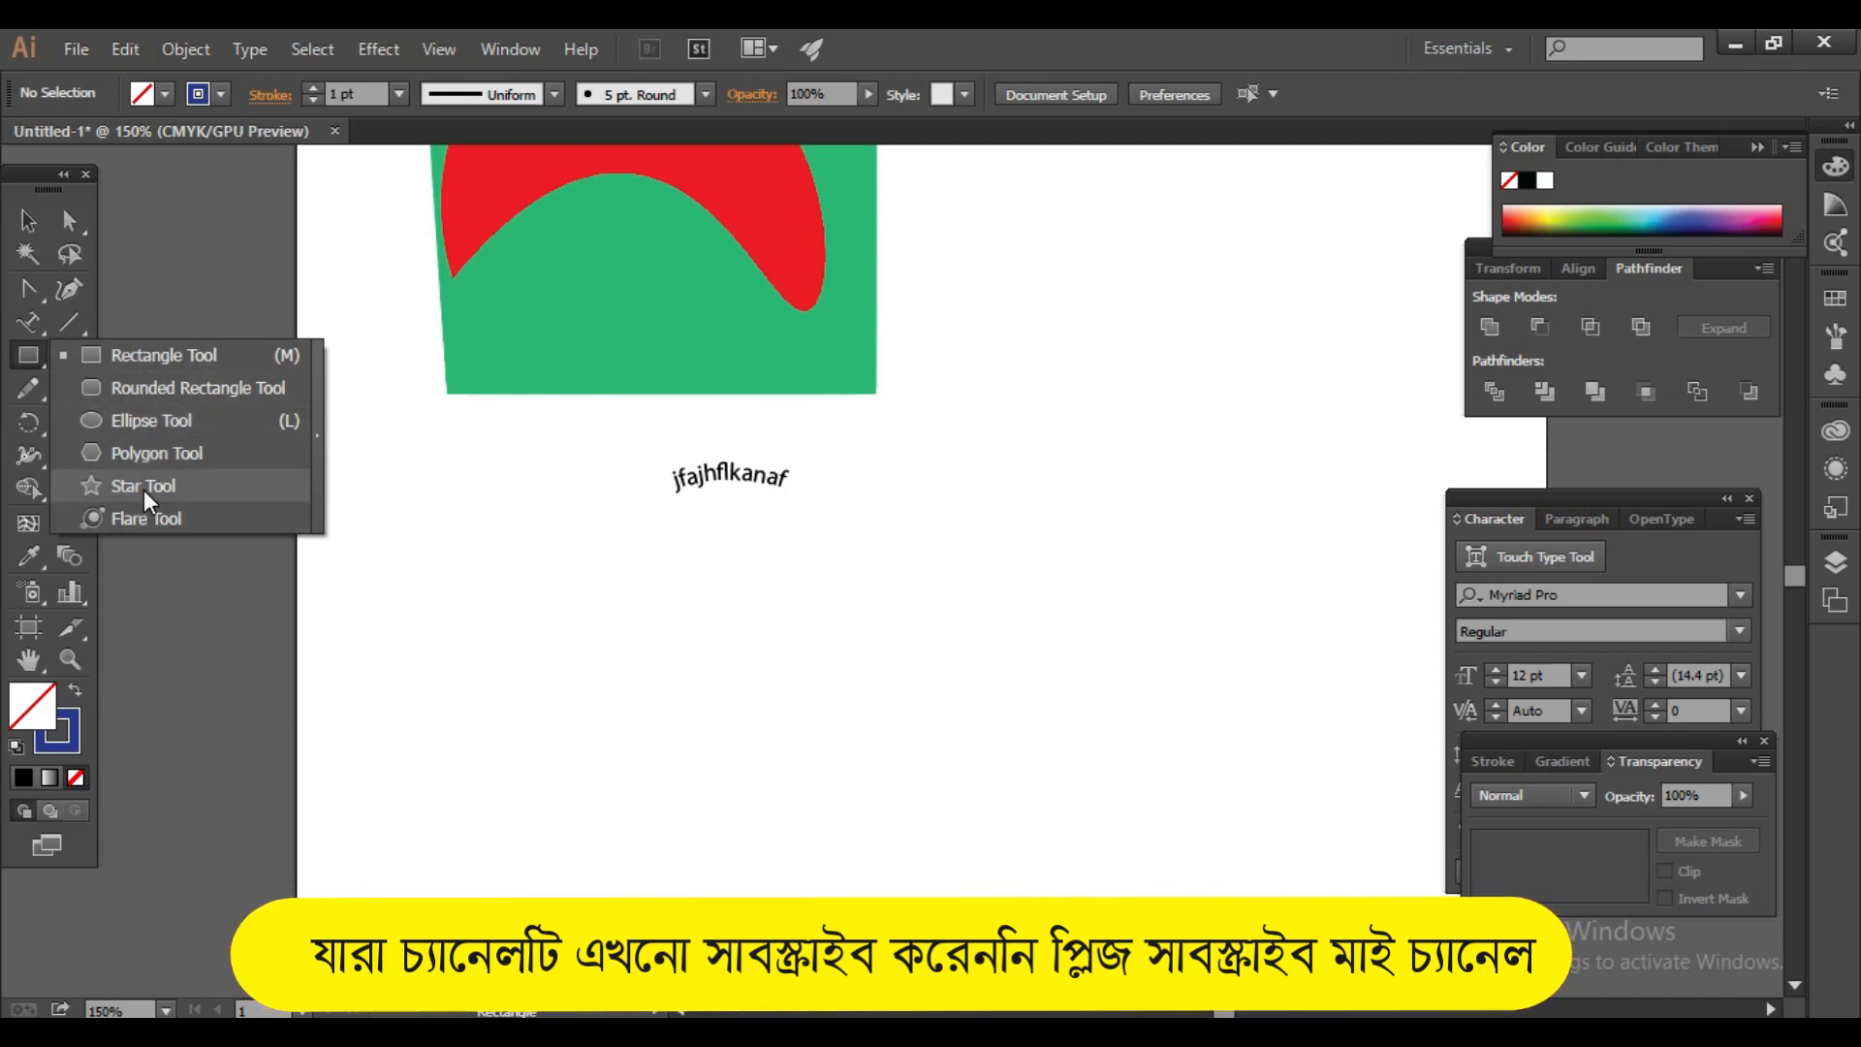
left_click(27, 355)
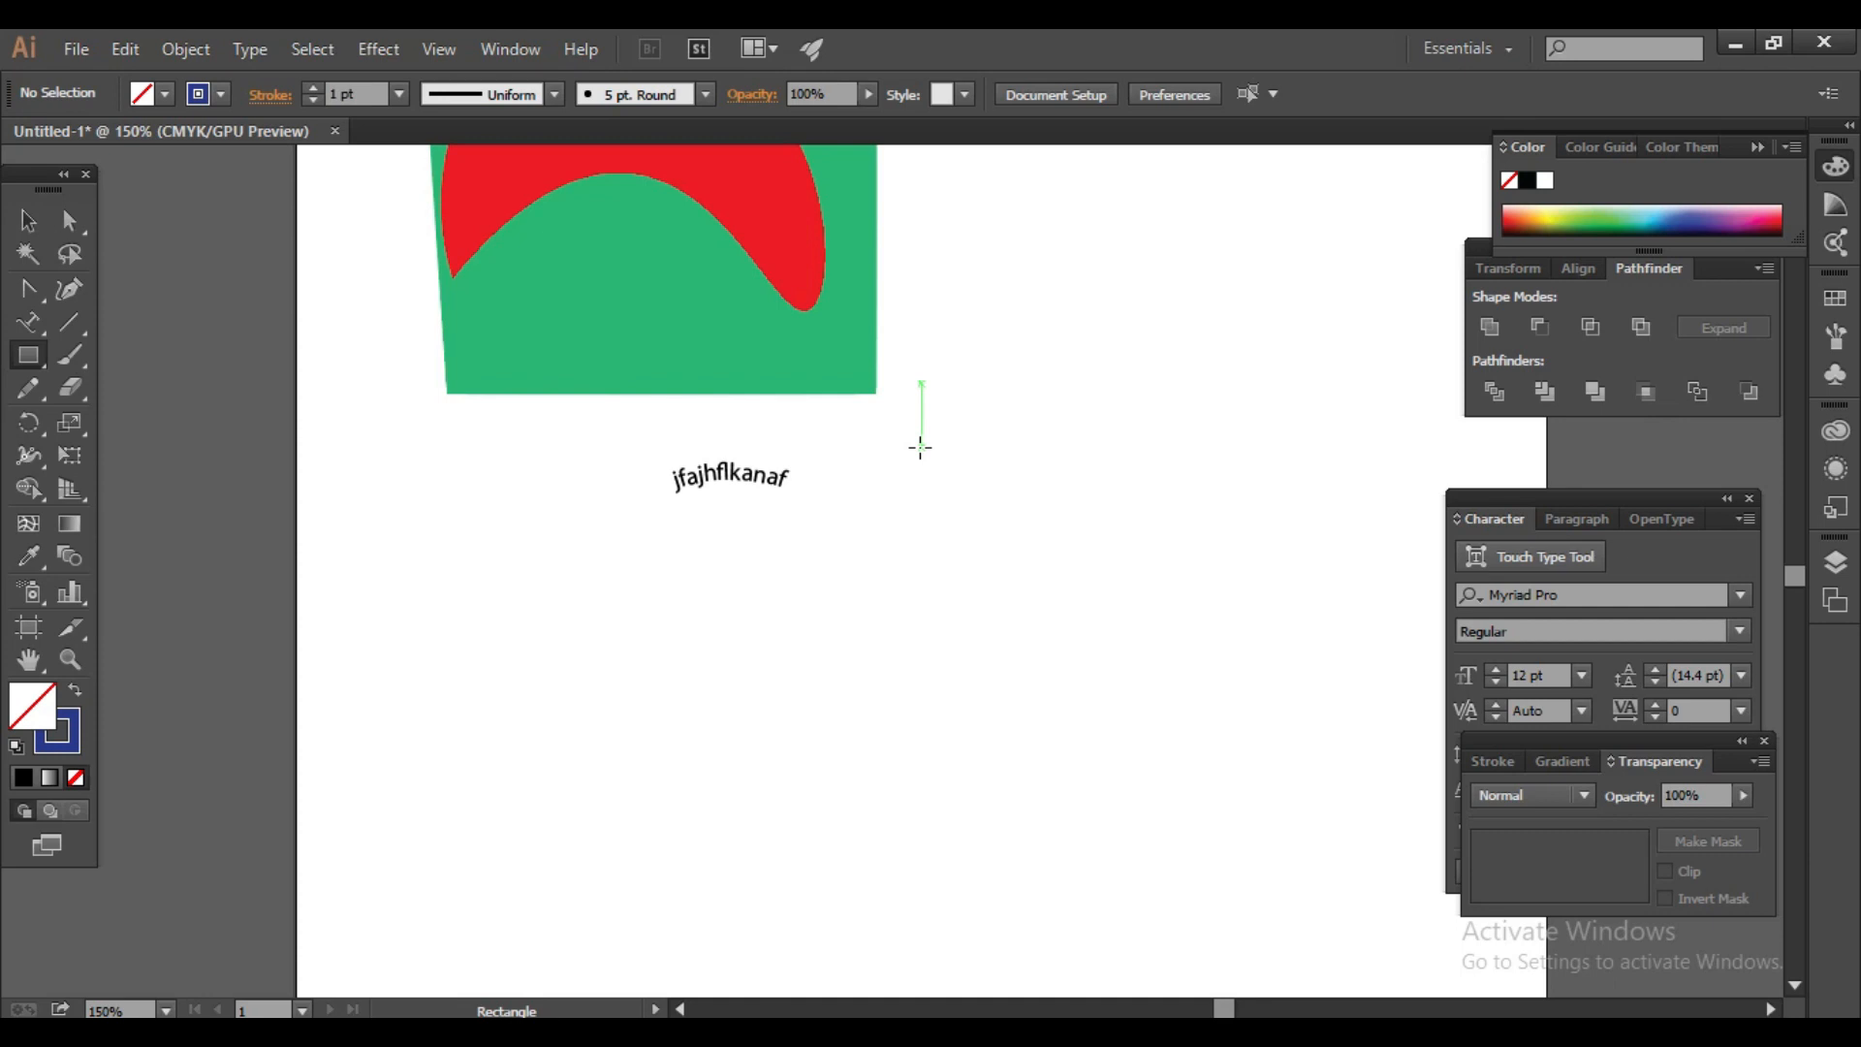
left_click(26, 355)
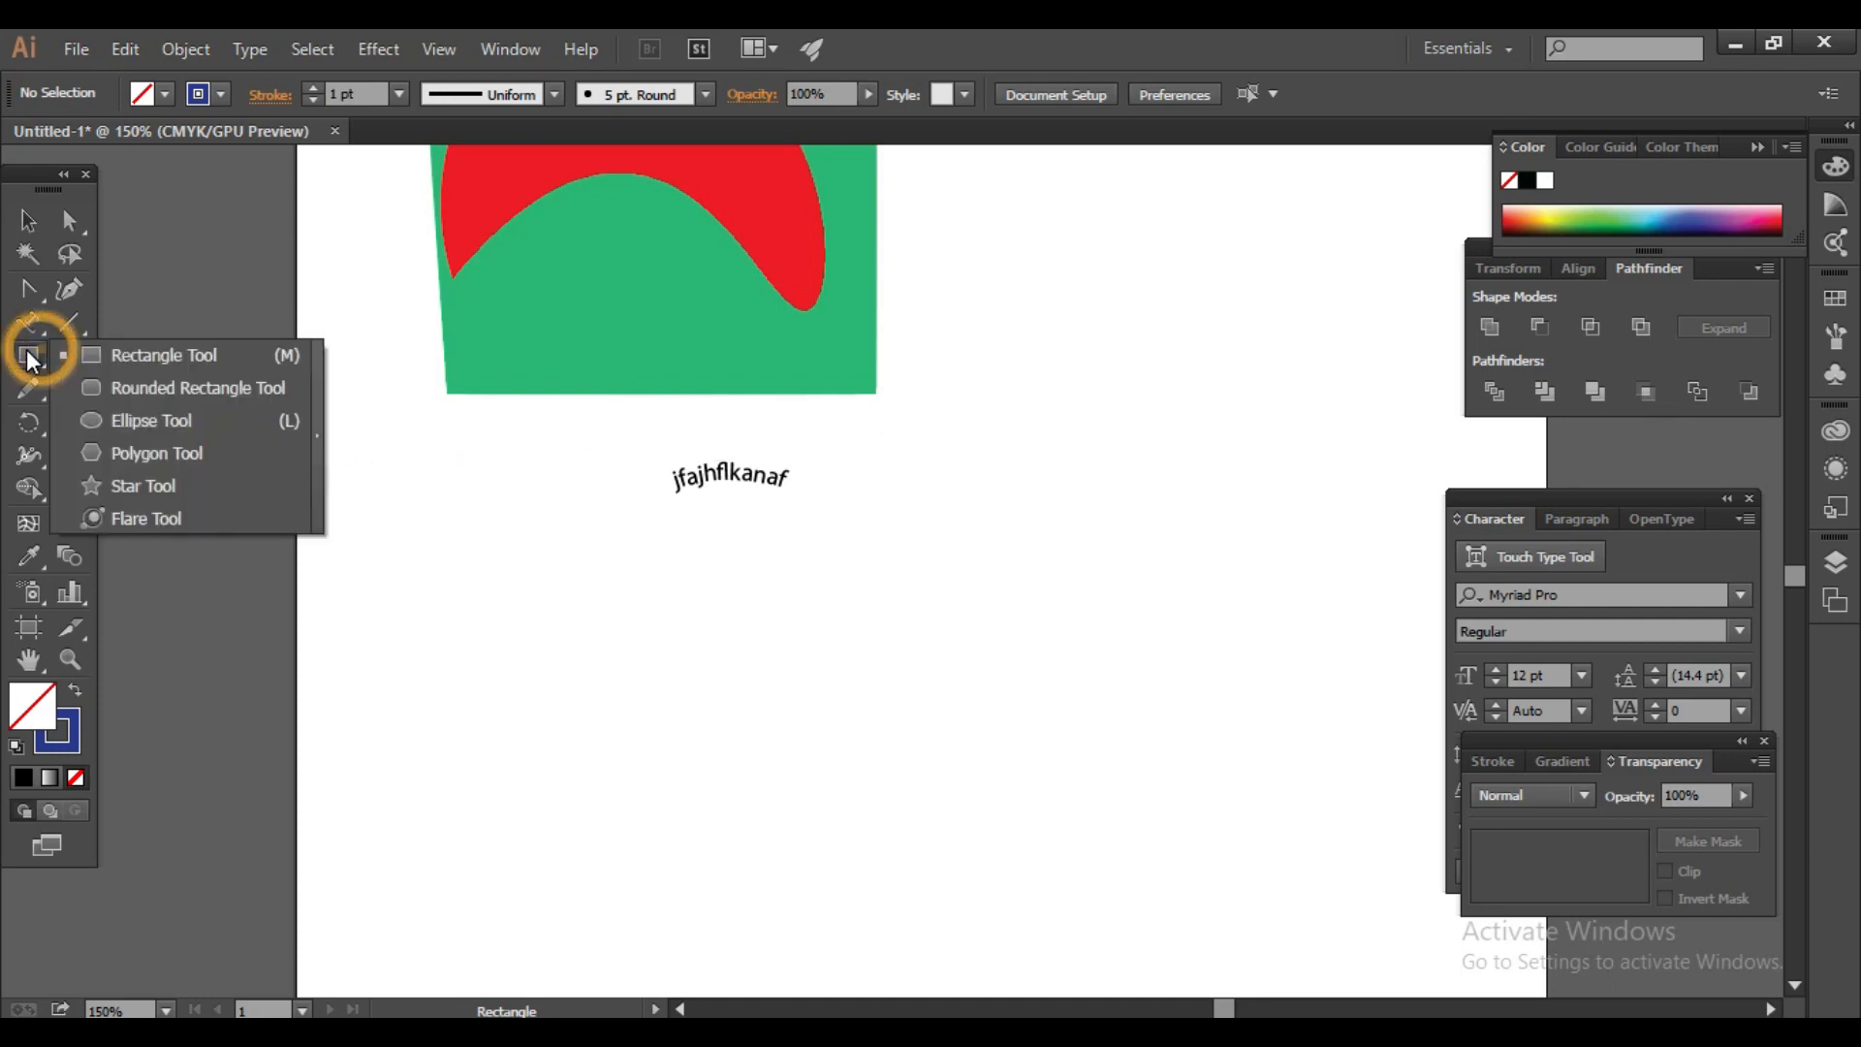
Step: Delete the green and red shapes together with the curved text to clear the artboard
left_click(27, 220)
left_click_drag(1109, 449, 620, 220)
key("Delete")
left_click(834, 594)
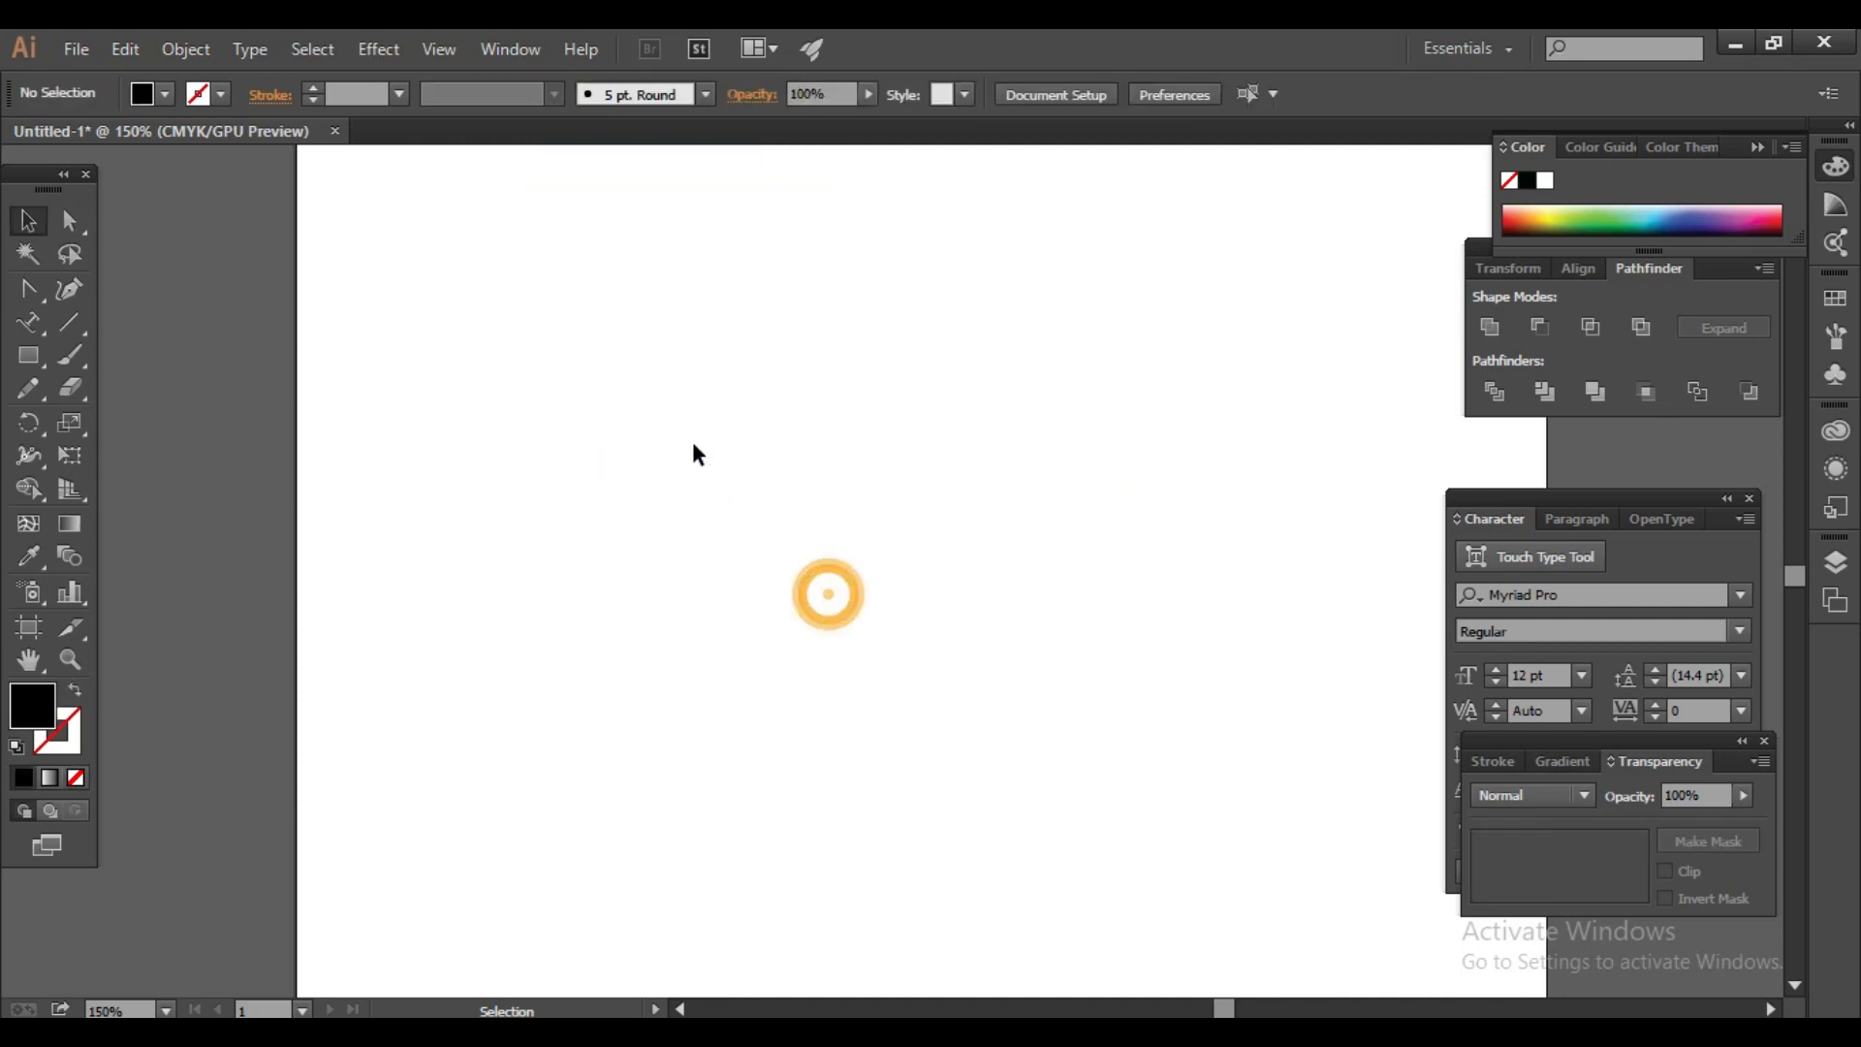
Step: Draw a black rectangle about 313 by 205 pt with the Rectangle tool and delete it
left_click_drag(496, 294, 1136, 714)
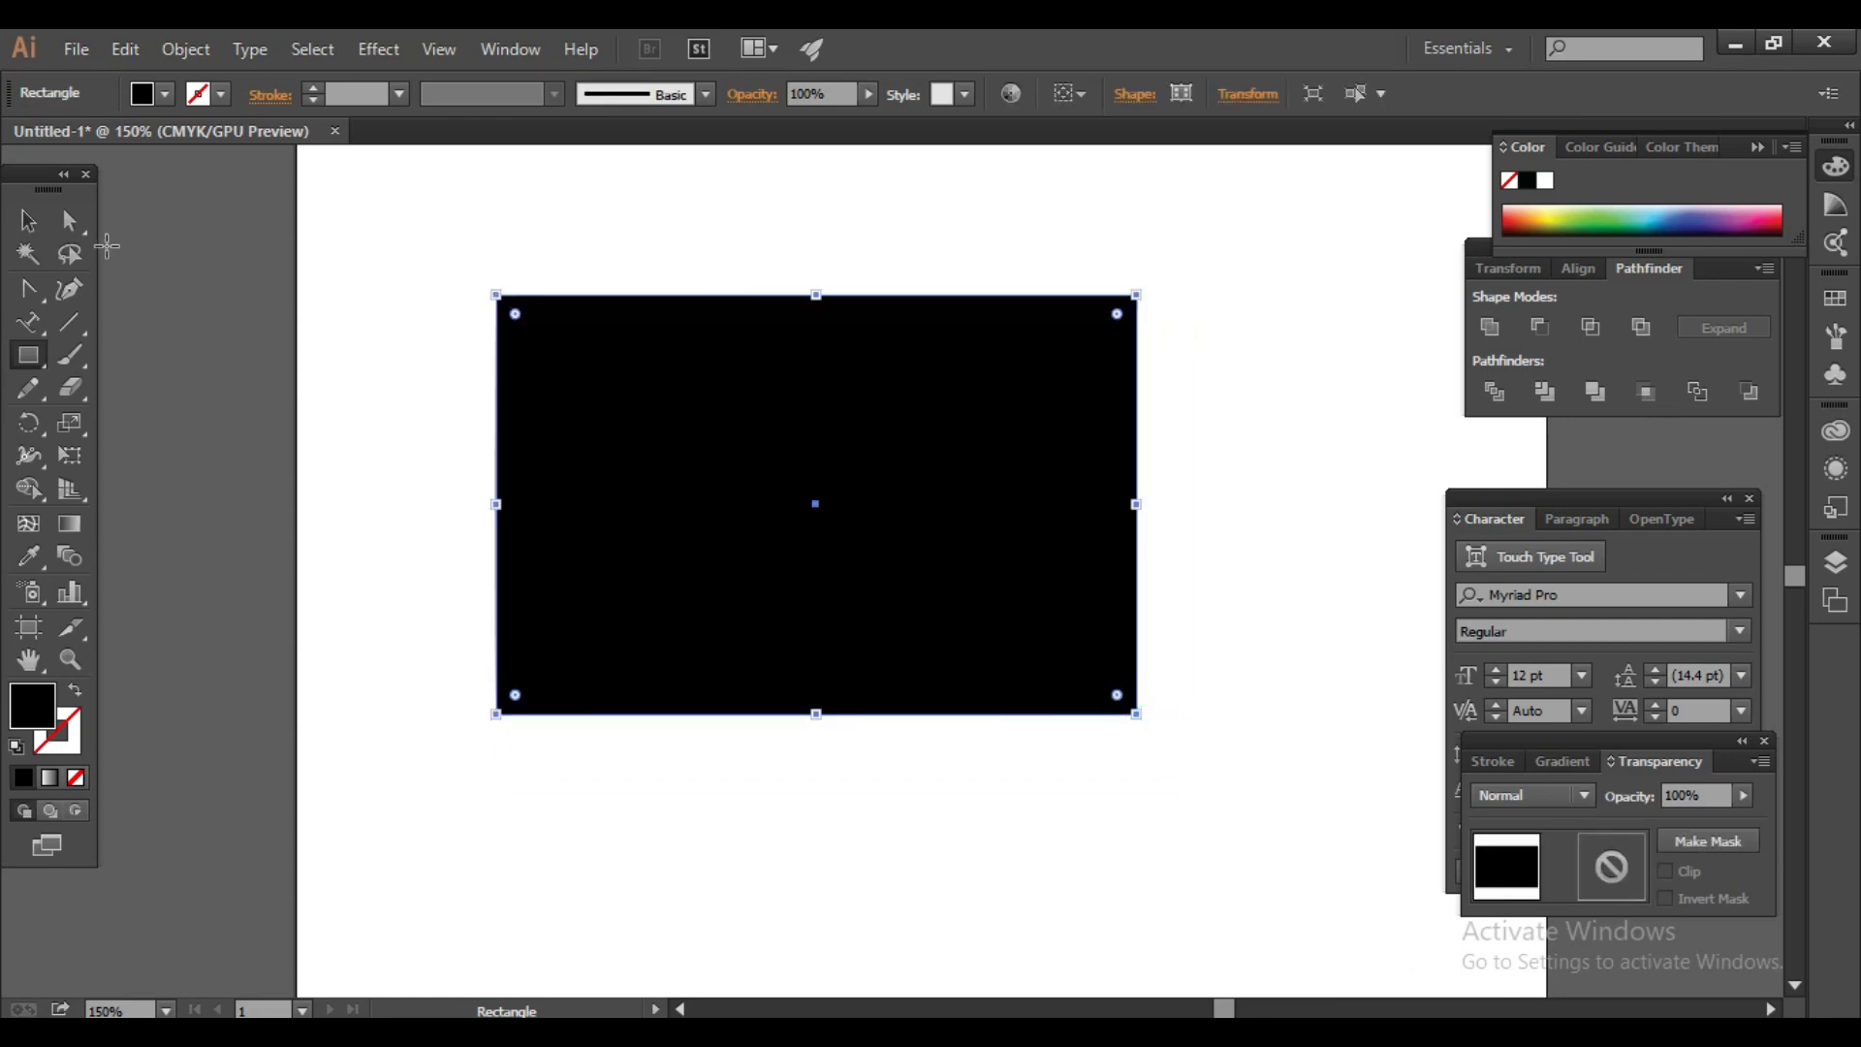
left_click(27, 220)
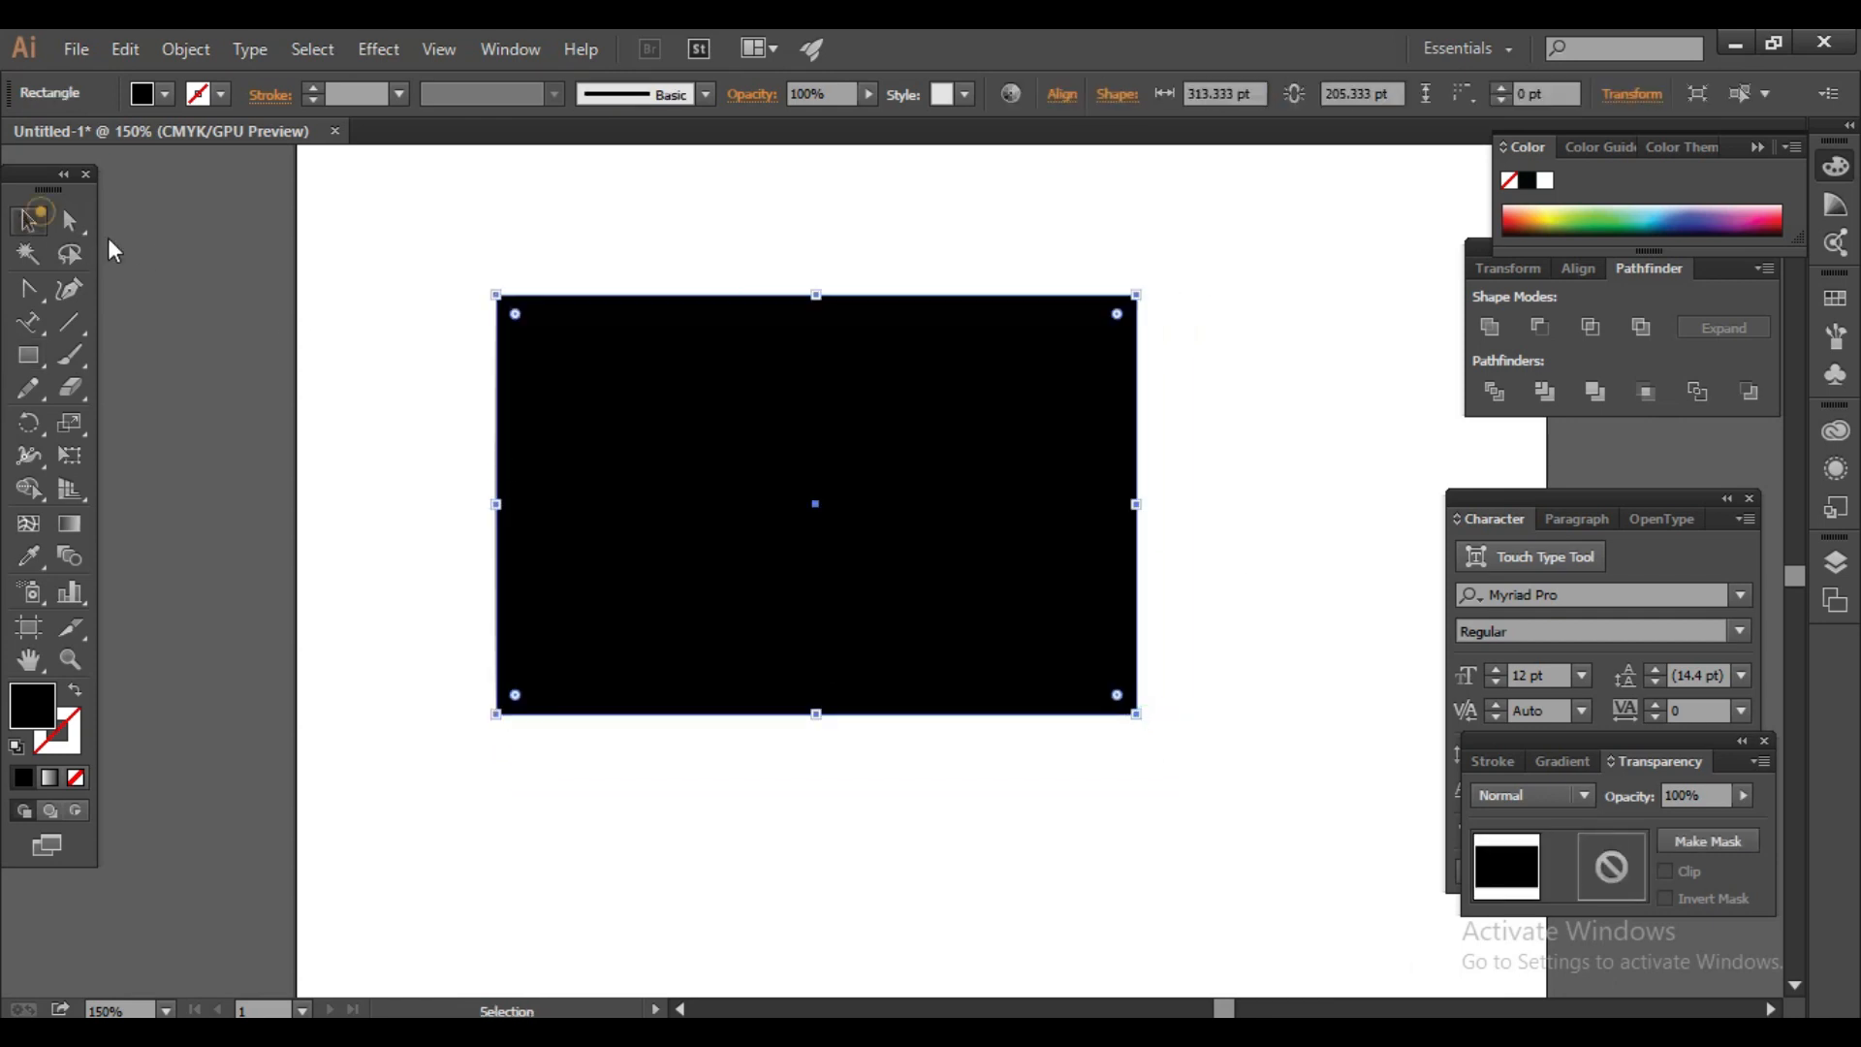
left_click(1260, 593)
left_click(787, 582)
key("Delete")
Step: Draw another black rectangle about 279 by 205 pt and remove it from the artboard
left_click_drag(32, 354, 136, 355)
left_click_drag(469, 262, 1039, 682)
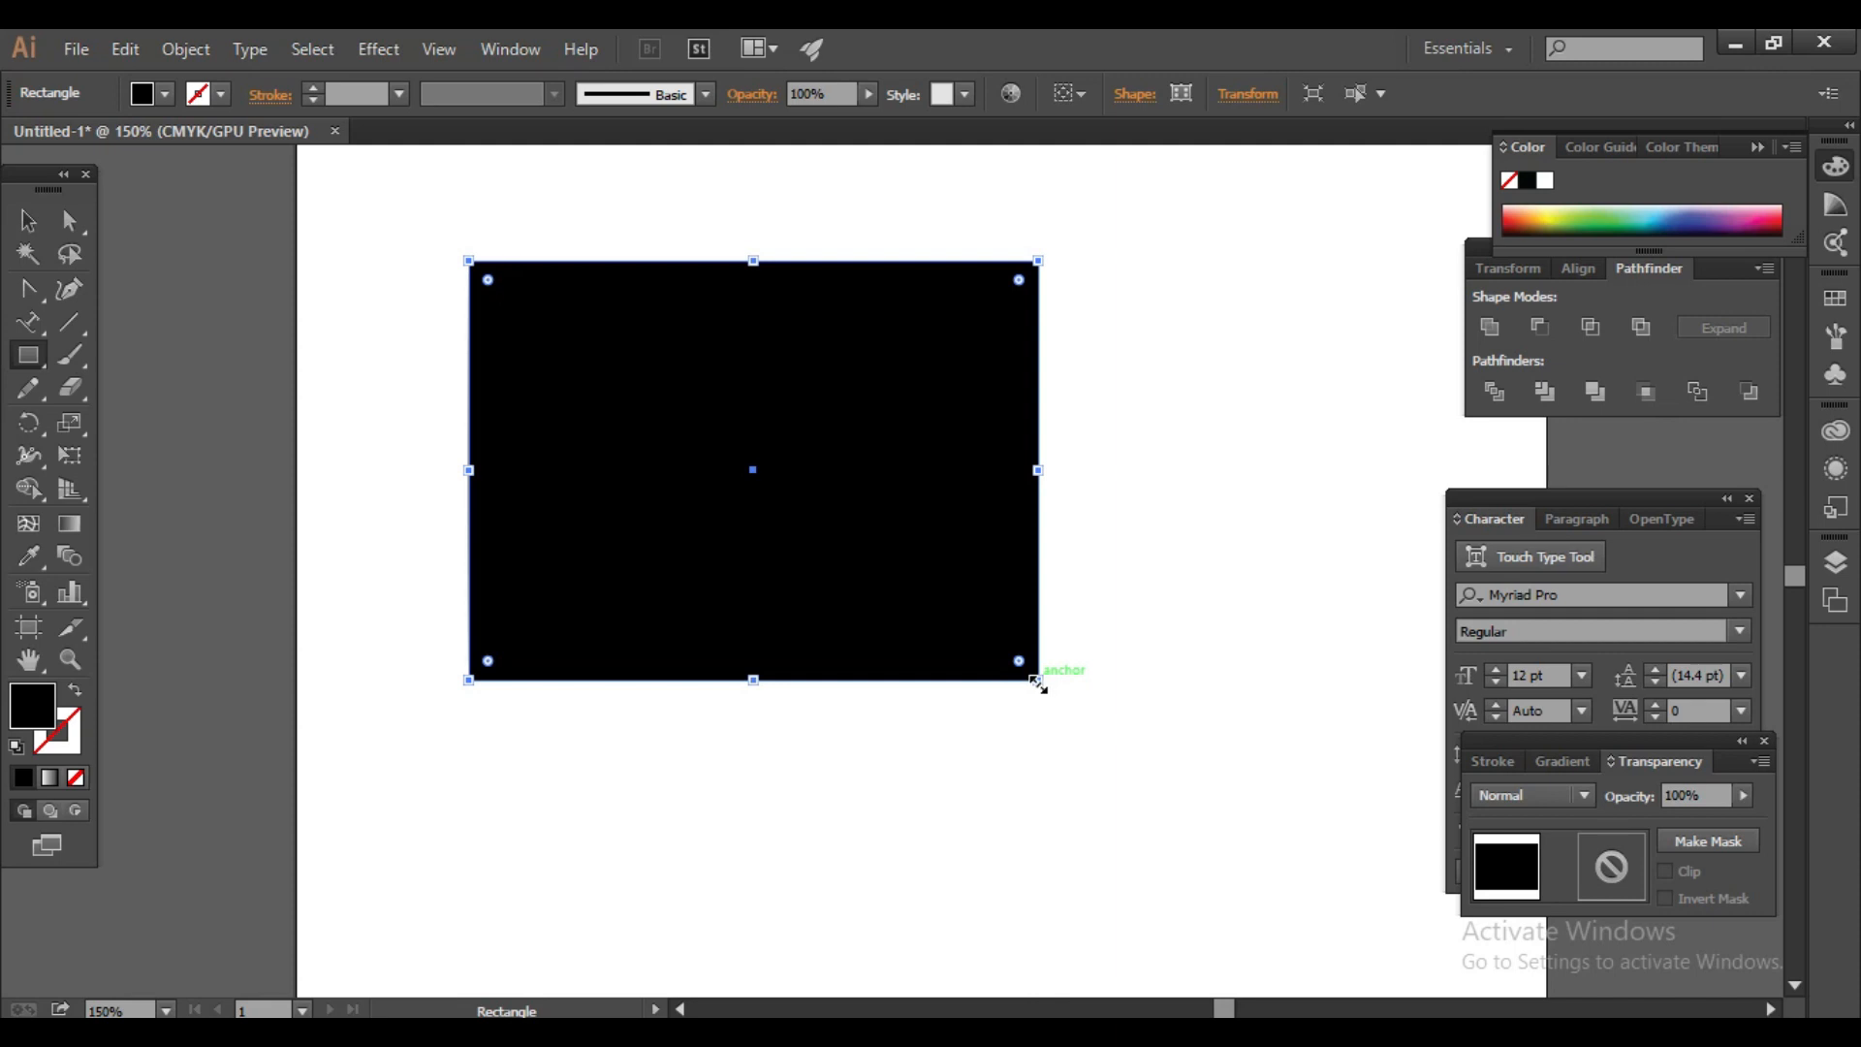
left_click(28, 212)
left_click_drag(376, 296, 1074, 602)
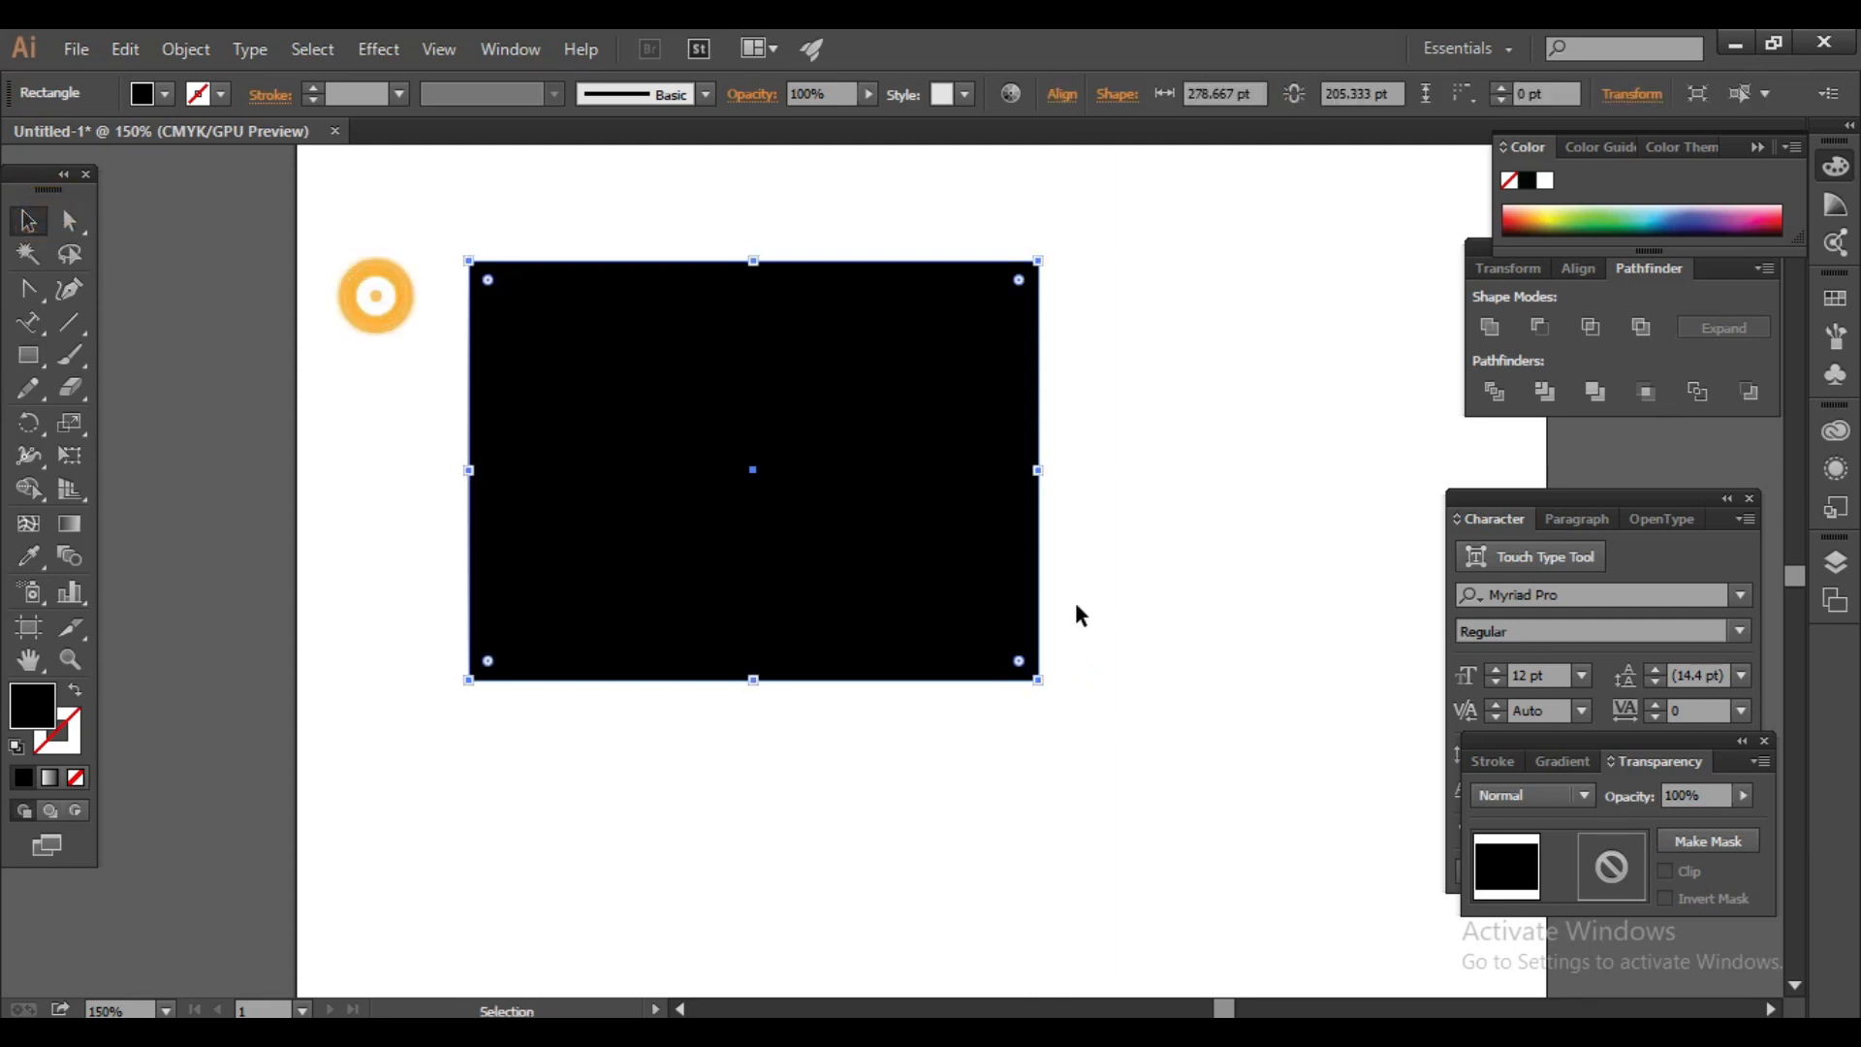
key("Delete")
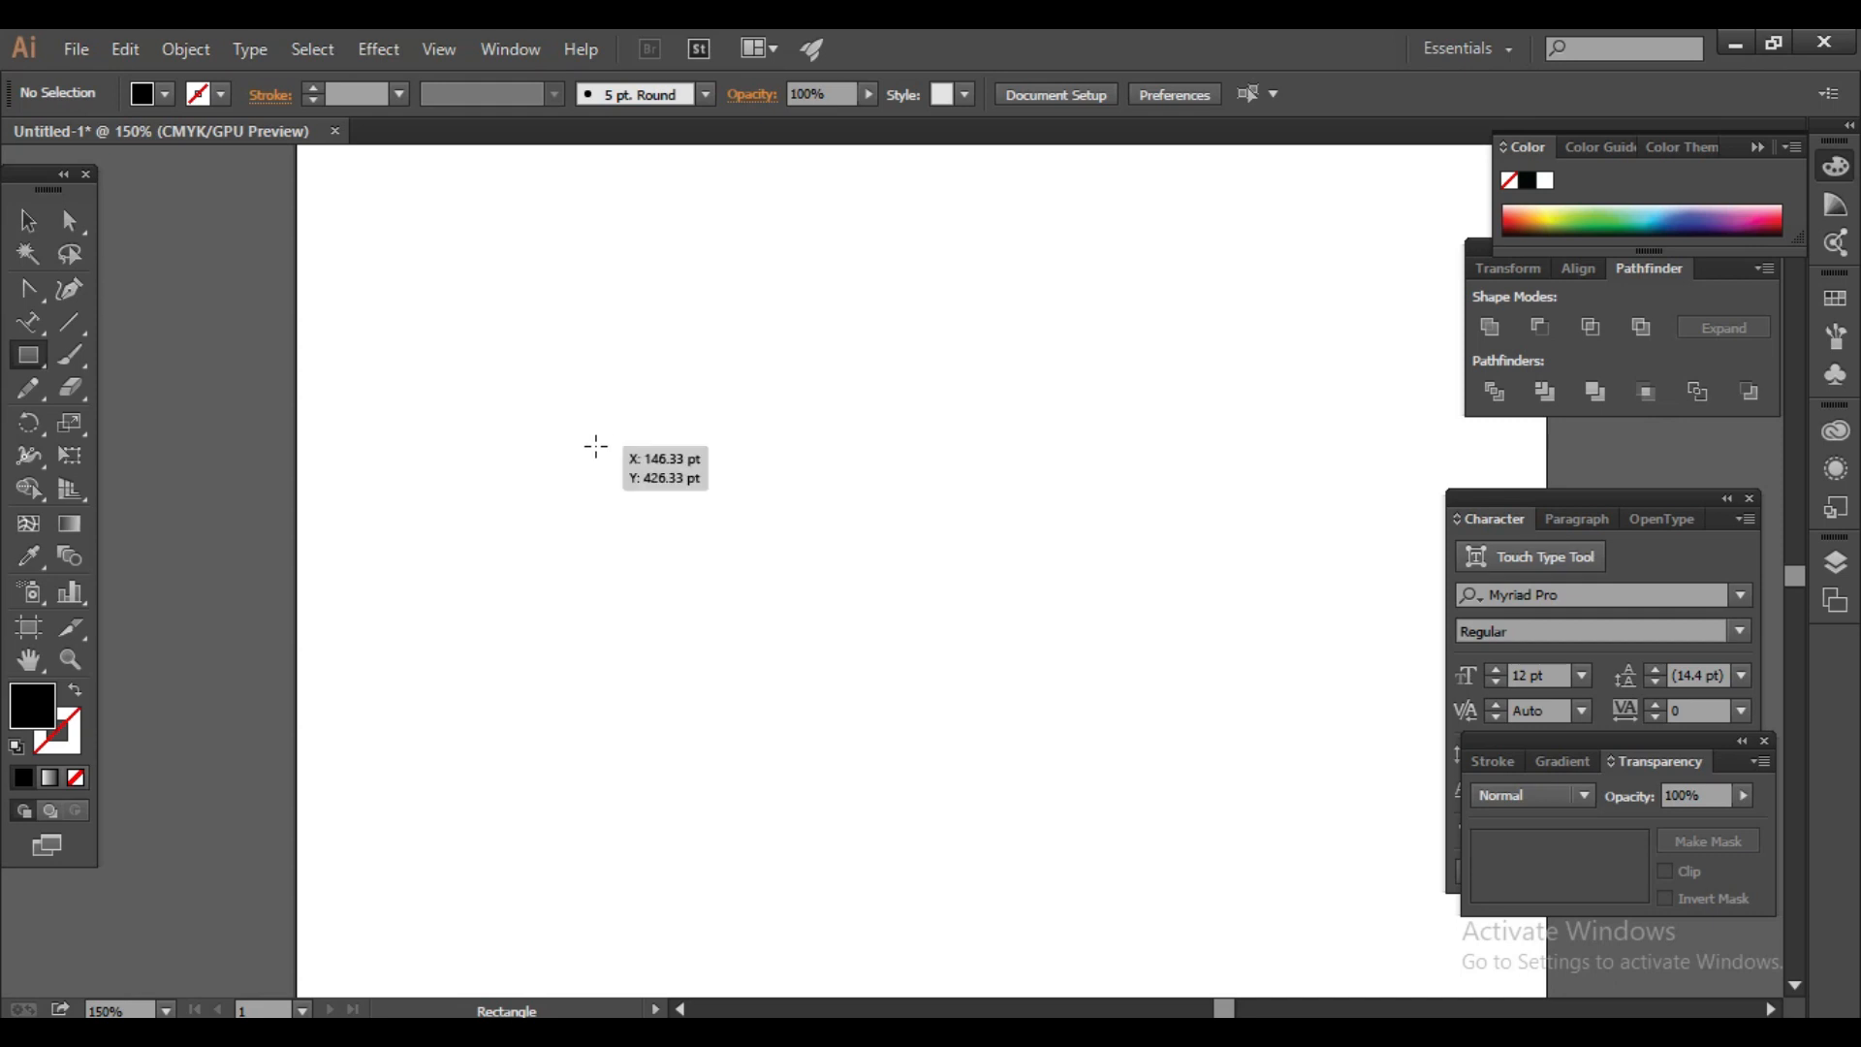
Step: Draw a black square with equal sides and a wide black rounded rectangle about 40 pt tall above it
left_click_drag(527, 398, 884, 801)
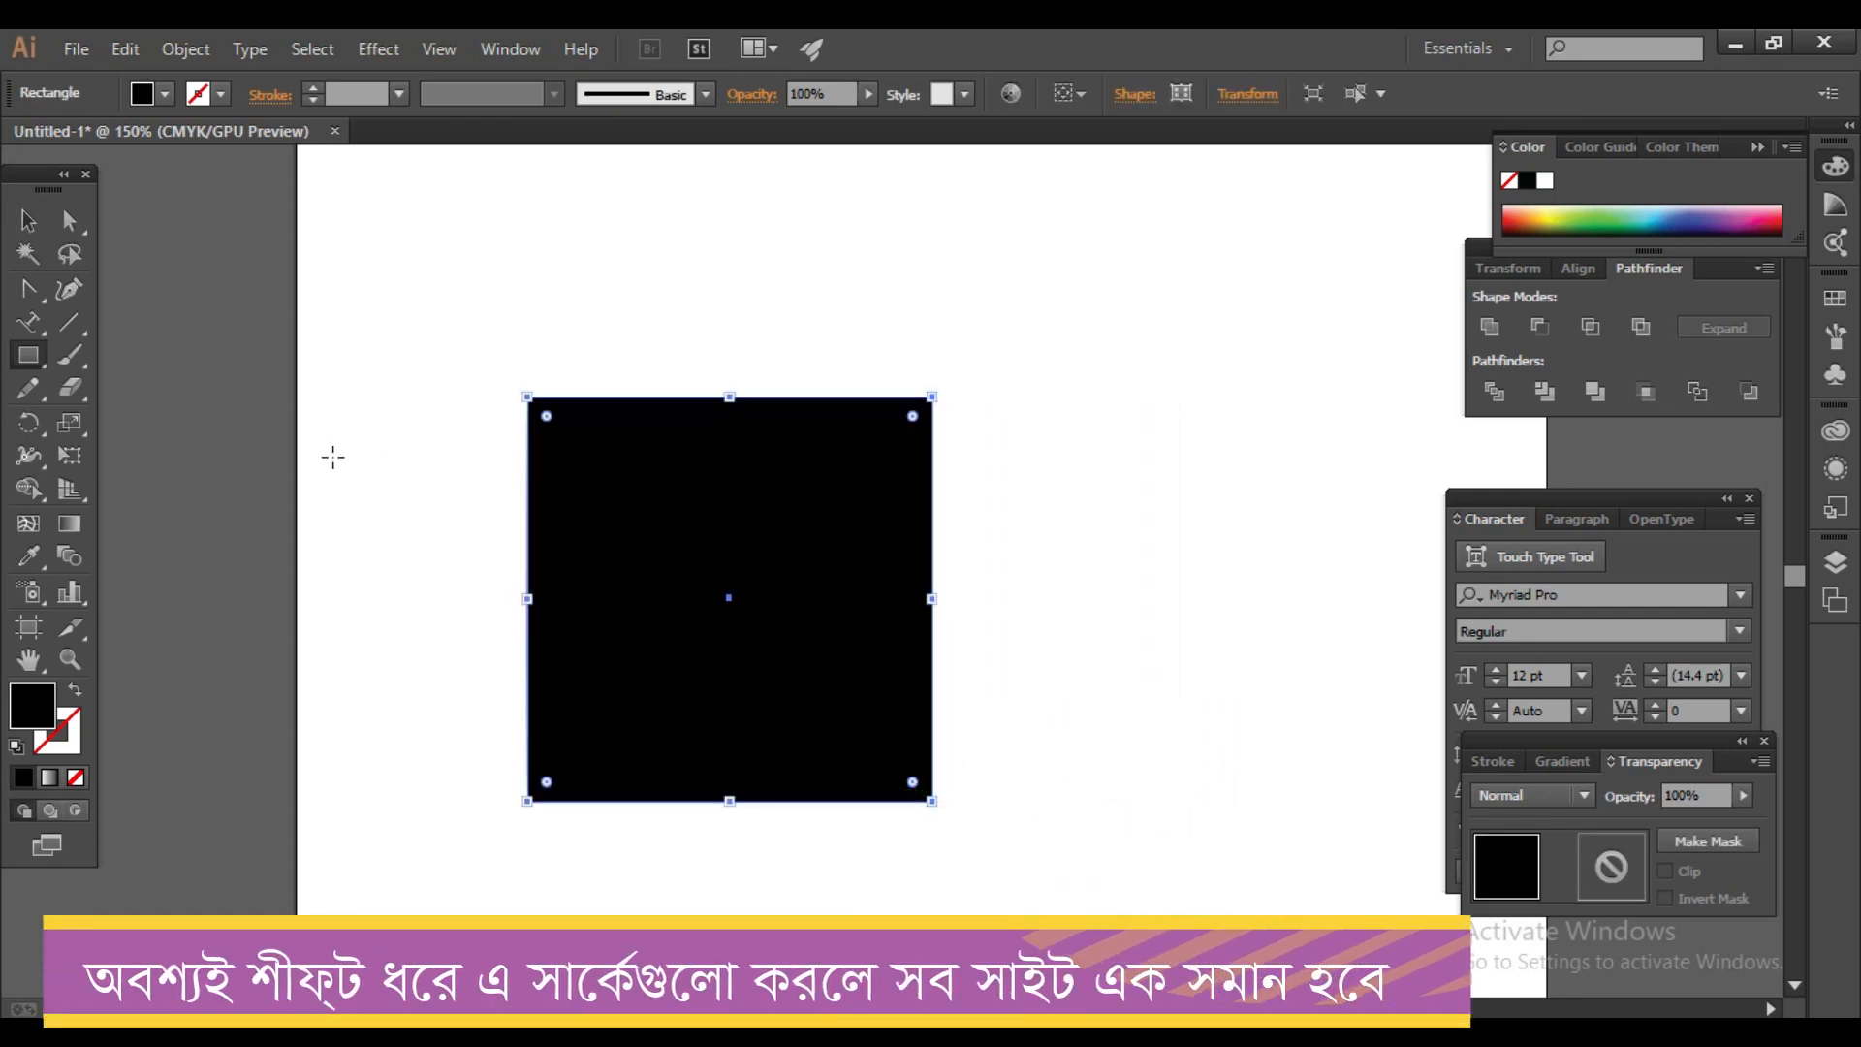
left_click(29, 359)
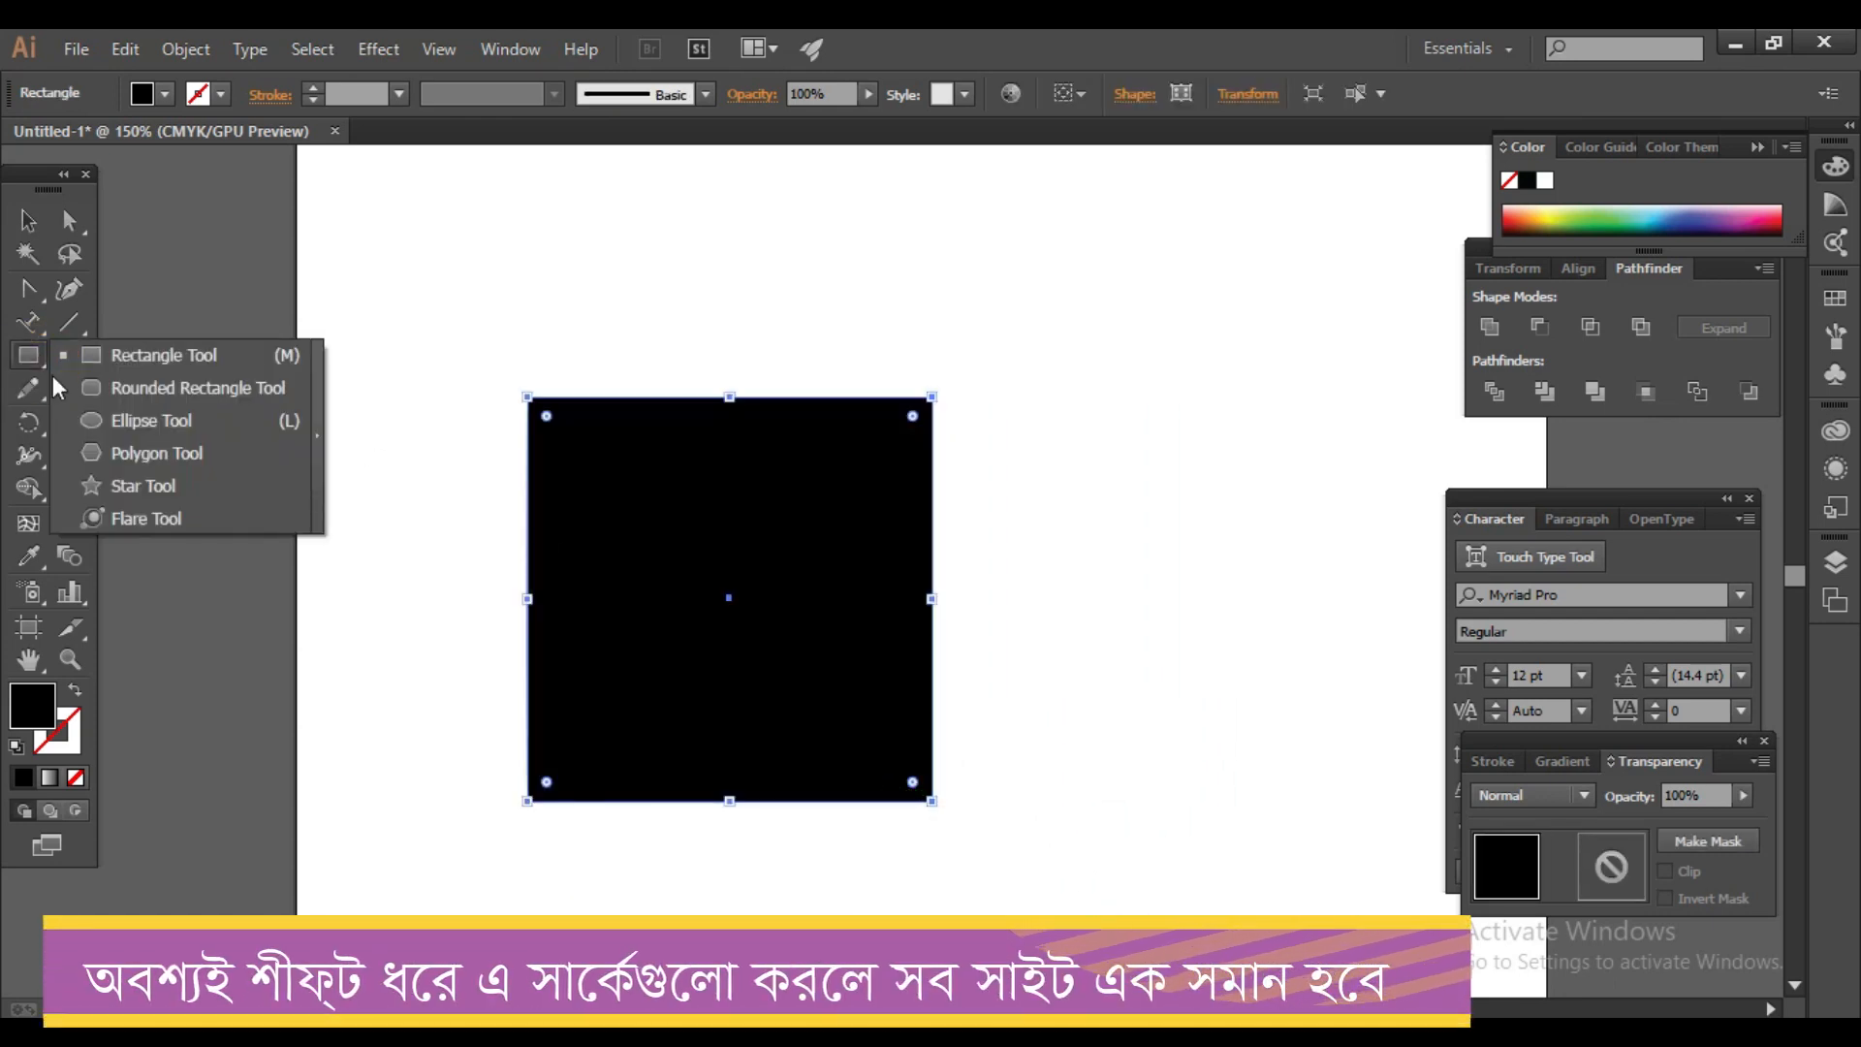
left_click(111, 390)
left_click_drag(485, 189, 1333, 271)
Step: Move the rounded rectangle slightly to the left and narrow it from its right side to about 307 pt wide
key("v")
left_click_drag(1179, 447, 1028, 247)
left_click_drag(1278, 245, 1054, 251)
left_click(1069, 333)
left_click(861, 229)
left_click_drag(739, 207, 740, 209)
left_click(804, 259)
left_click(490, 245)
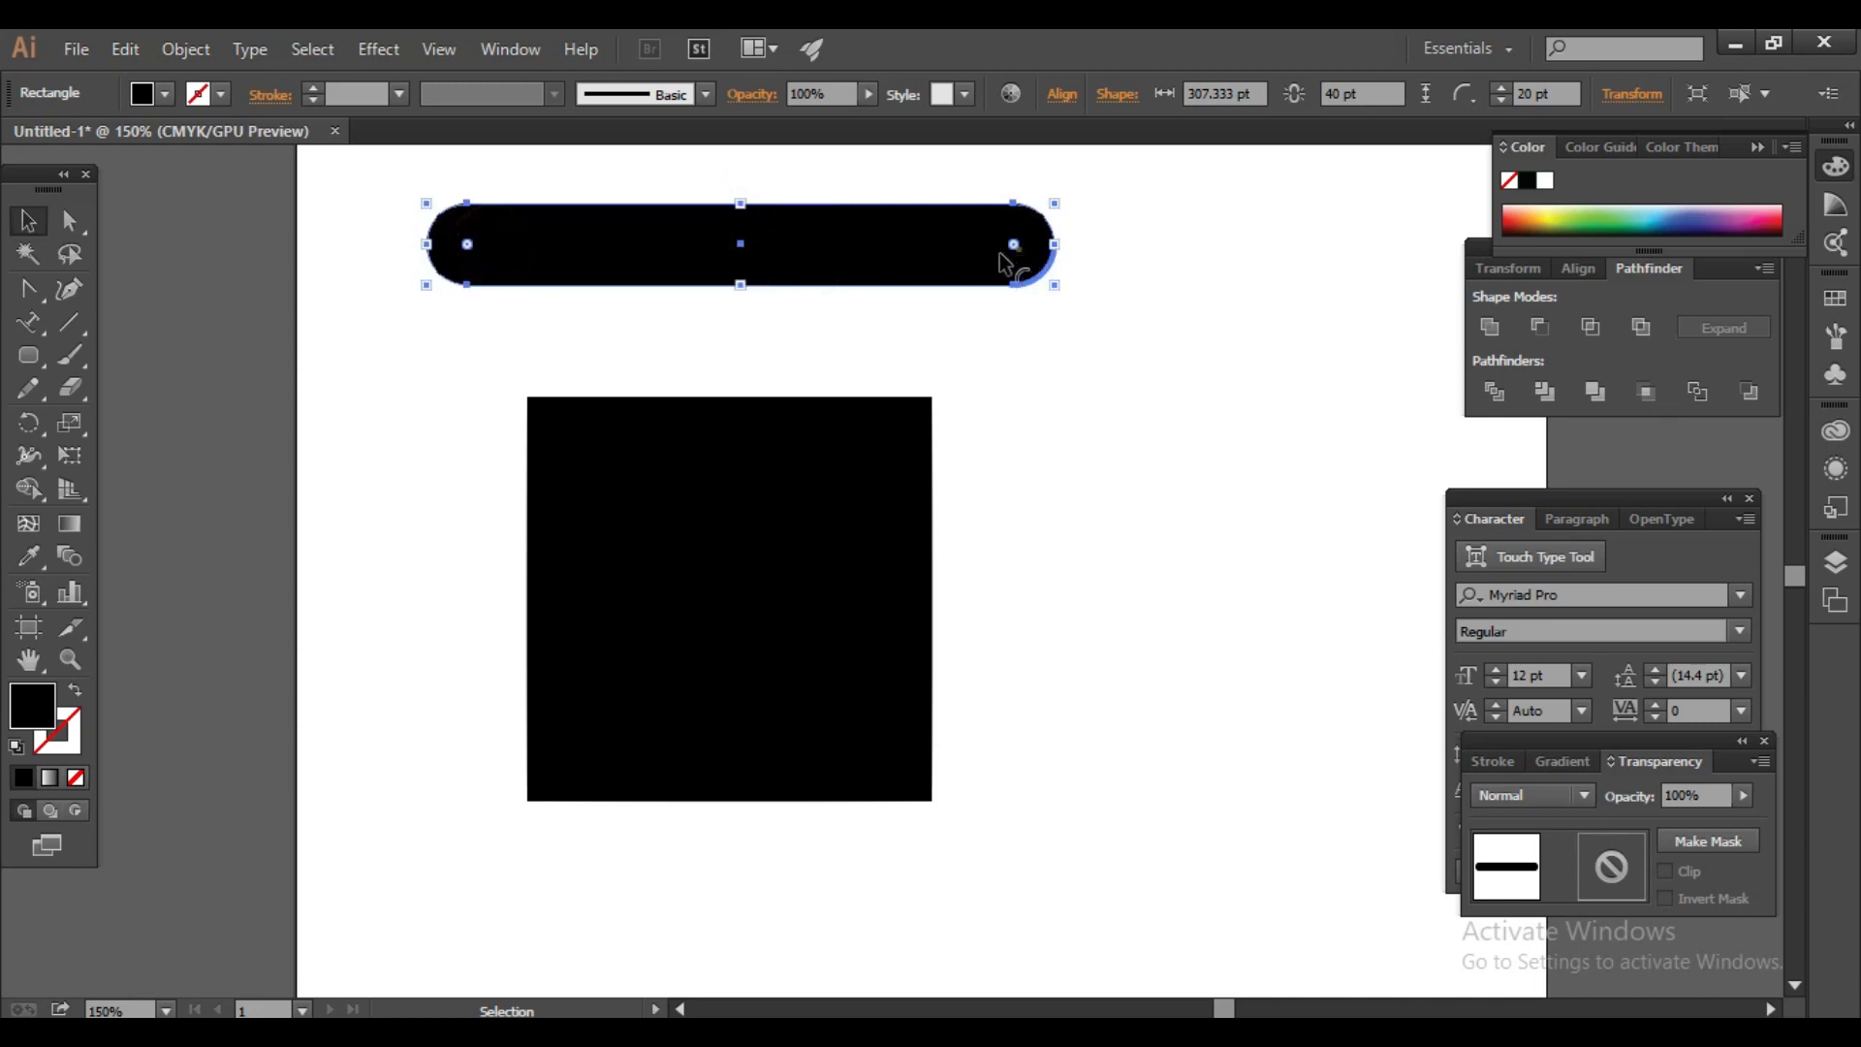
Step: Draw a small black circle with the Ellipse tool in the empty area beside the black square
left_click(398, 308)
left_click(574, 241)
left_click_drag(26, 359, 101, 425)
mouse_move(1062, 472)
left_mouse_down()
mouse_move(1155, 565)
mouse_move(1101, 513)
mouse_move(1133, 492)
left_mouse_up()
left_click(28, 222)
Step: Repeat the small circle's duplication into a row and undo the first downward copy of the row
key("ctrl+d")
key("ctrl+d")
key("ctrl+d")
left_click_drag(1304, 611, 1067, 475)
left_click_drag(1210, 496, 1216, 554, "alt")
key("ctrl+z")
Step: Copy the row of small circles downward and repeat the copy to build a grid of circles
left_click_drag(1328, 552, 1035, 433)
left_click_drag(1265, 506, 1265, 553, "alt")
key("a")
key("ctrl+d")
key("ctrl+d")
key("ctrl+d")
key("ctrl+d")
key("ctrl+d")
key("ctrl+d")
Step: Delete the duplicated circles in groups, keeping only the original small circle
left_click(1080, 407)
left_click_drag(1047, 408, 1301, 732)
left_click(1321, 746)
left_click_drag(1309, 894, 1008, 636)
key("Delete")
left_click_drag(1325, 649, 1028, 533)
key("Delete")
left_click_drag(1245, 602, 1079, 464)
left_click(1247, 609)
left_click_drag(1309, 596, 1119, 458)
key("Delete")
Step: Set the small black circle's width and height to 9 pt each and deselect it
left_click_drag(1188, 632, 1026, 491)
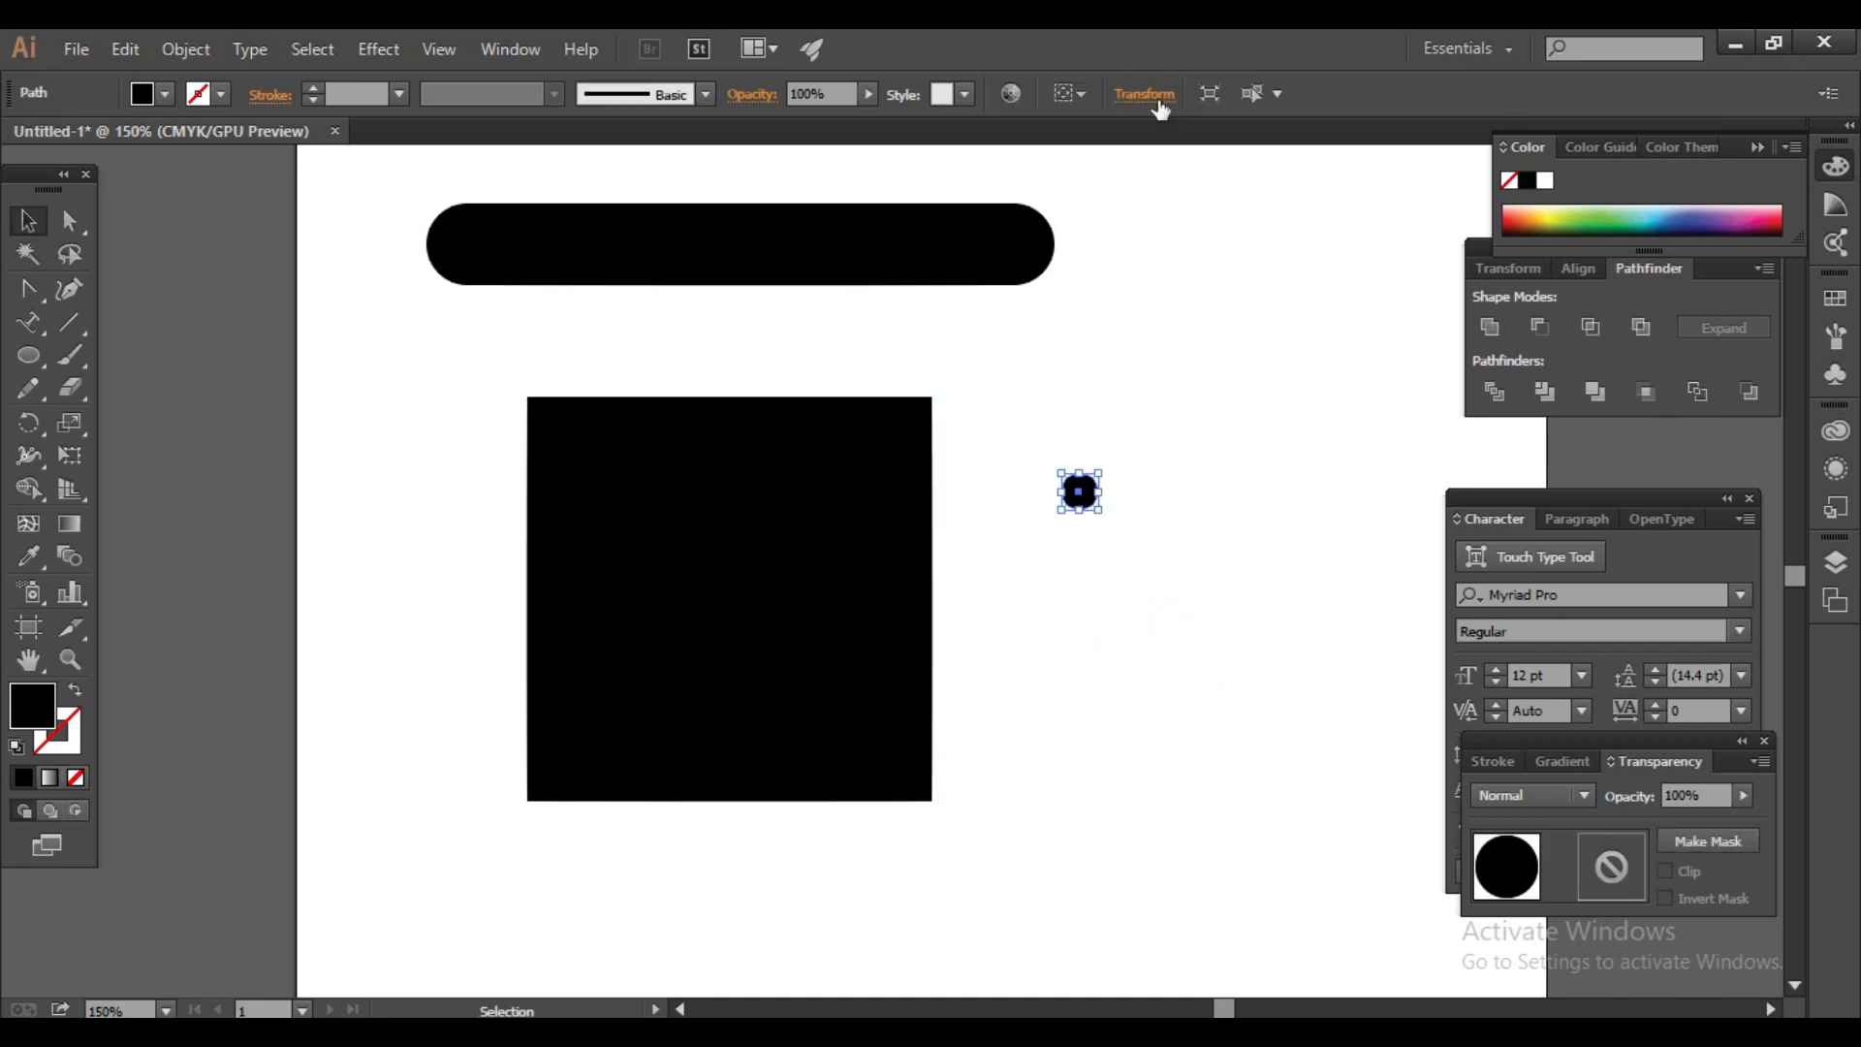
left_click(1160, 105)
double_click(1062, 137)
type("9")
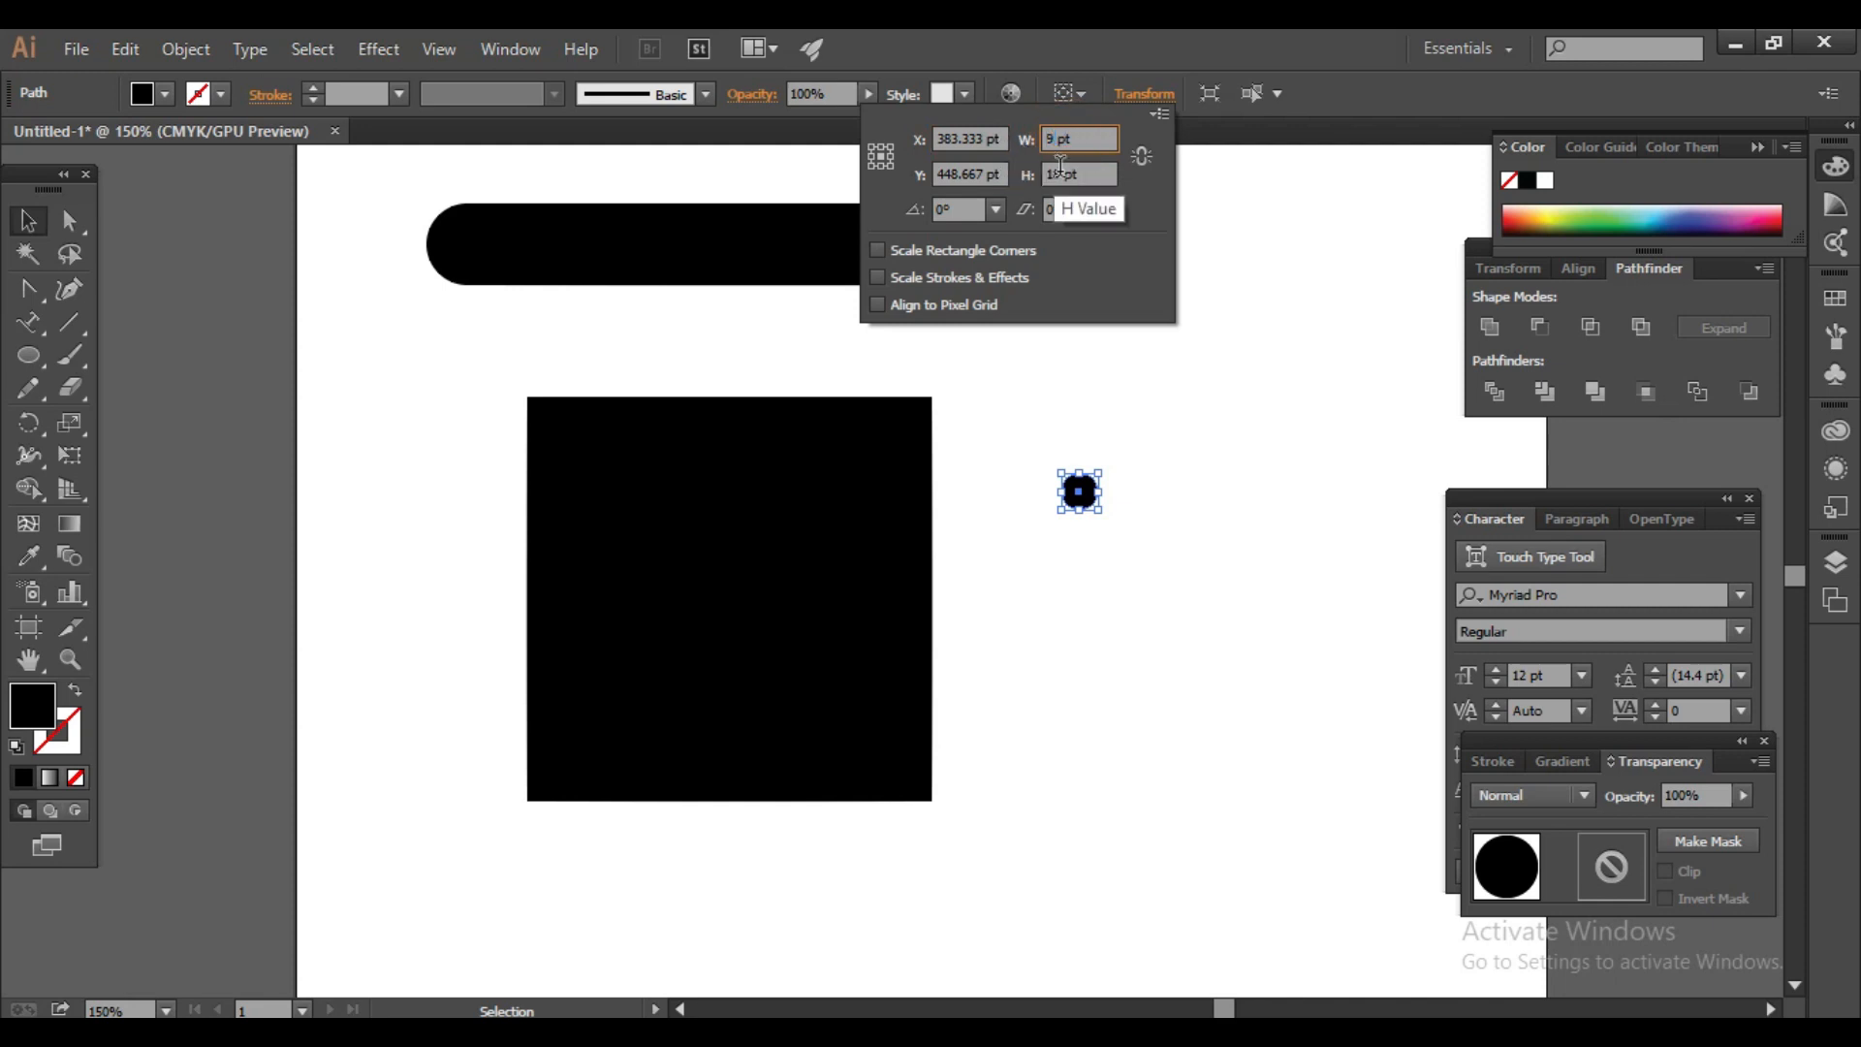
double_click(1061, 174)
type("9")
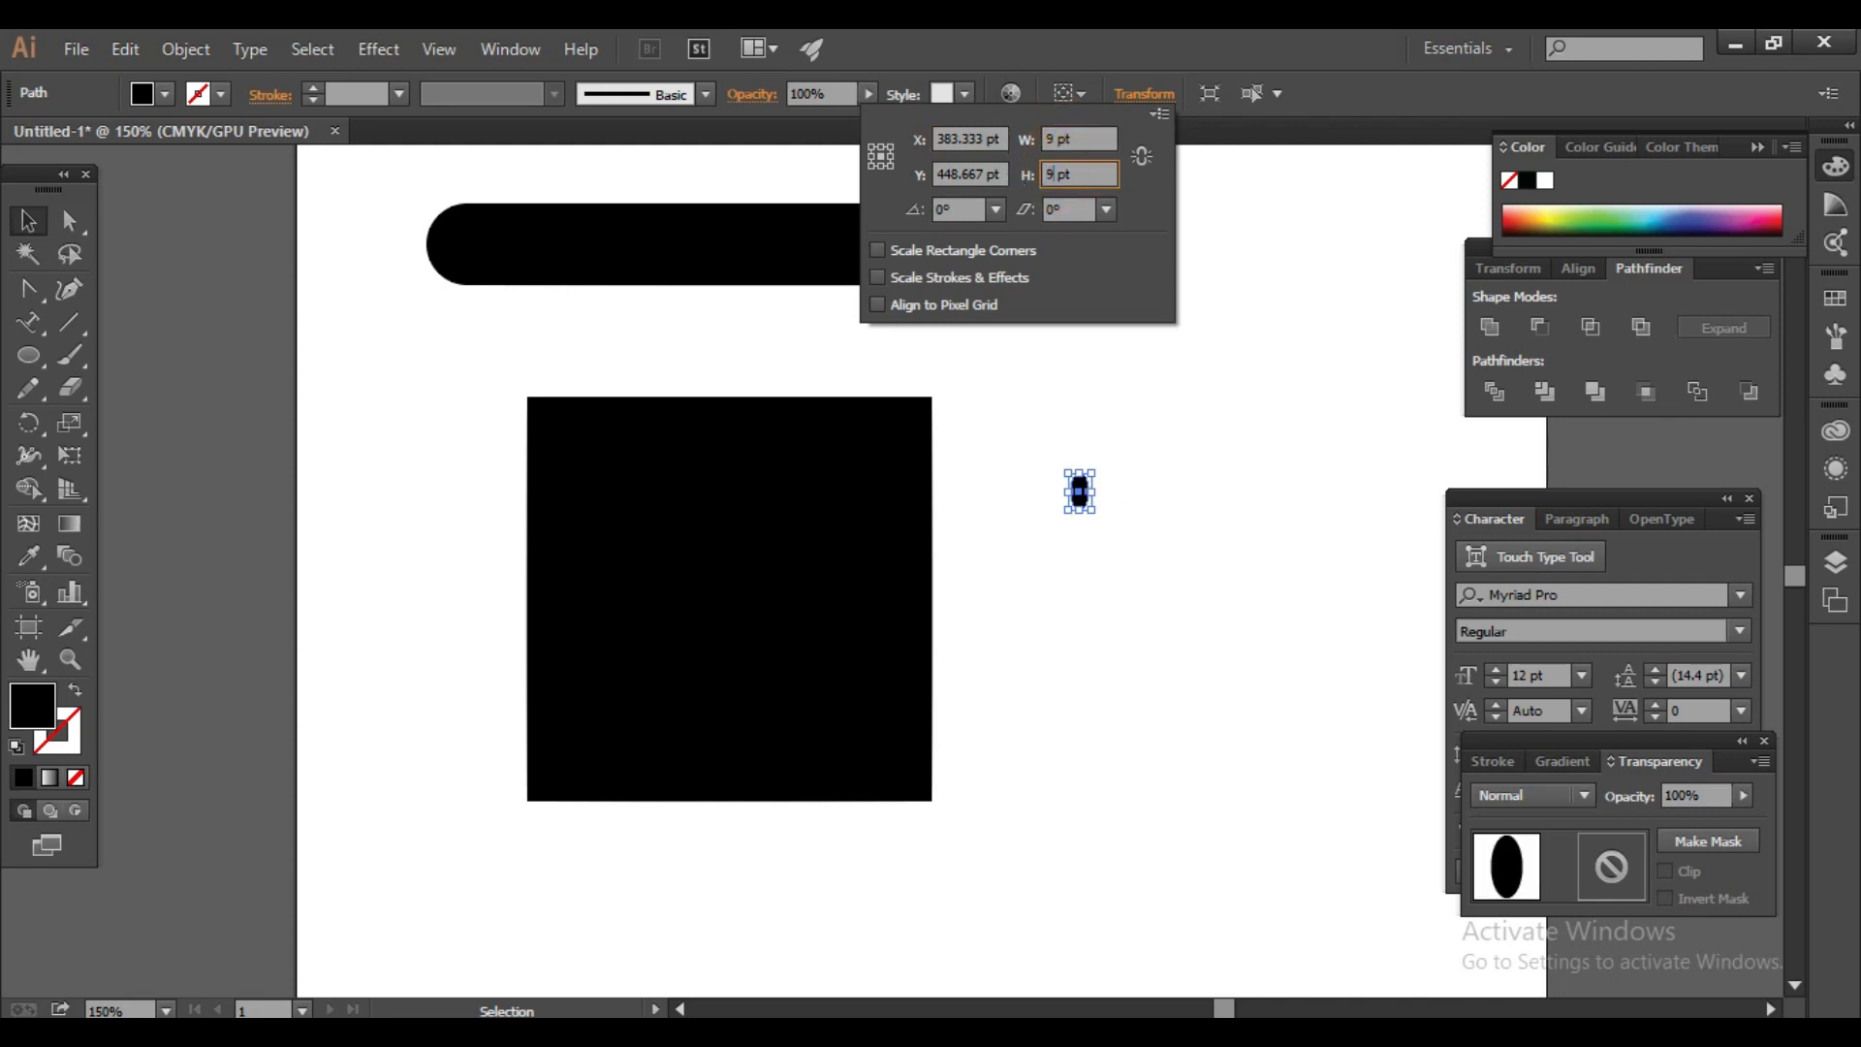
key("Return")
left_click(1223, 581)
left_click(1113, 539)
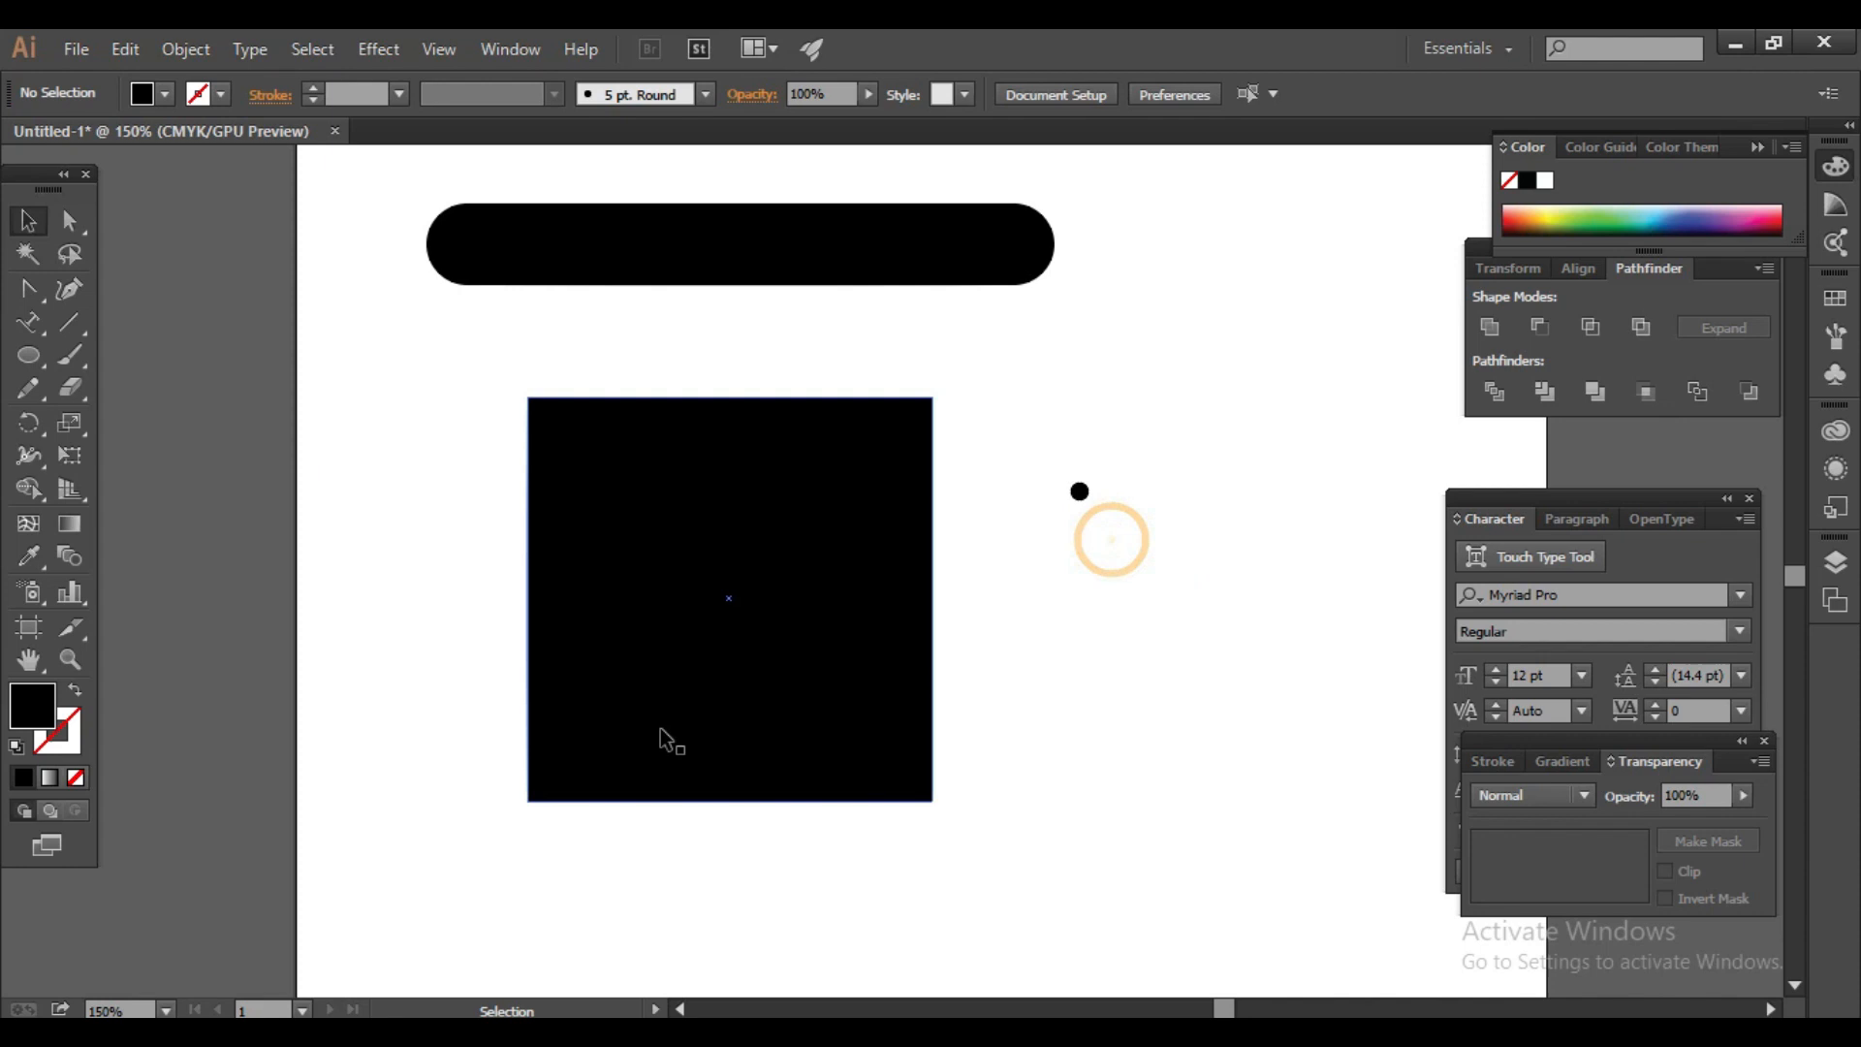
Step: Create a black three-sided polygon with a 50 pt radius and move it close to the square's left side
left_click_drag(29, 362, 132, 453)
left_click(354, 465)
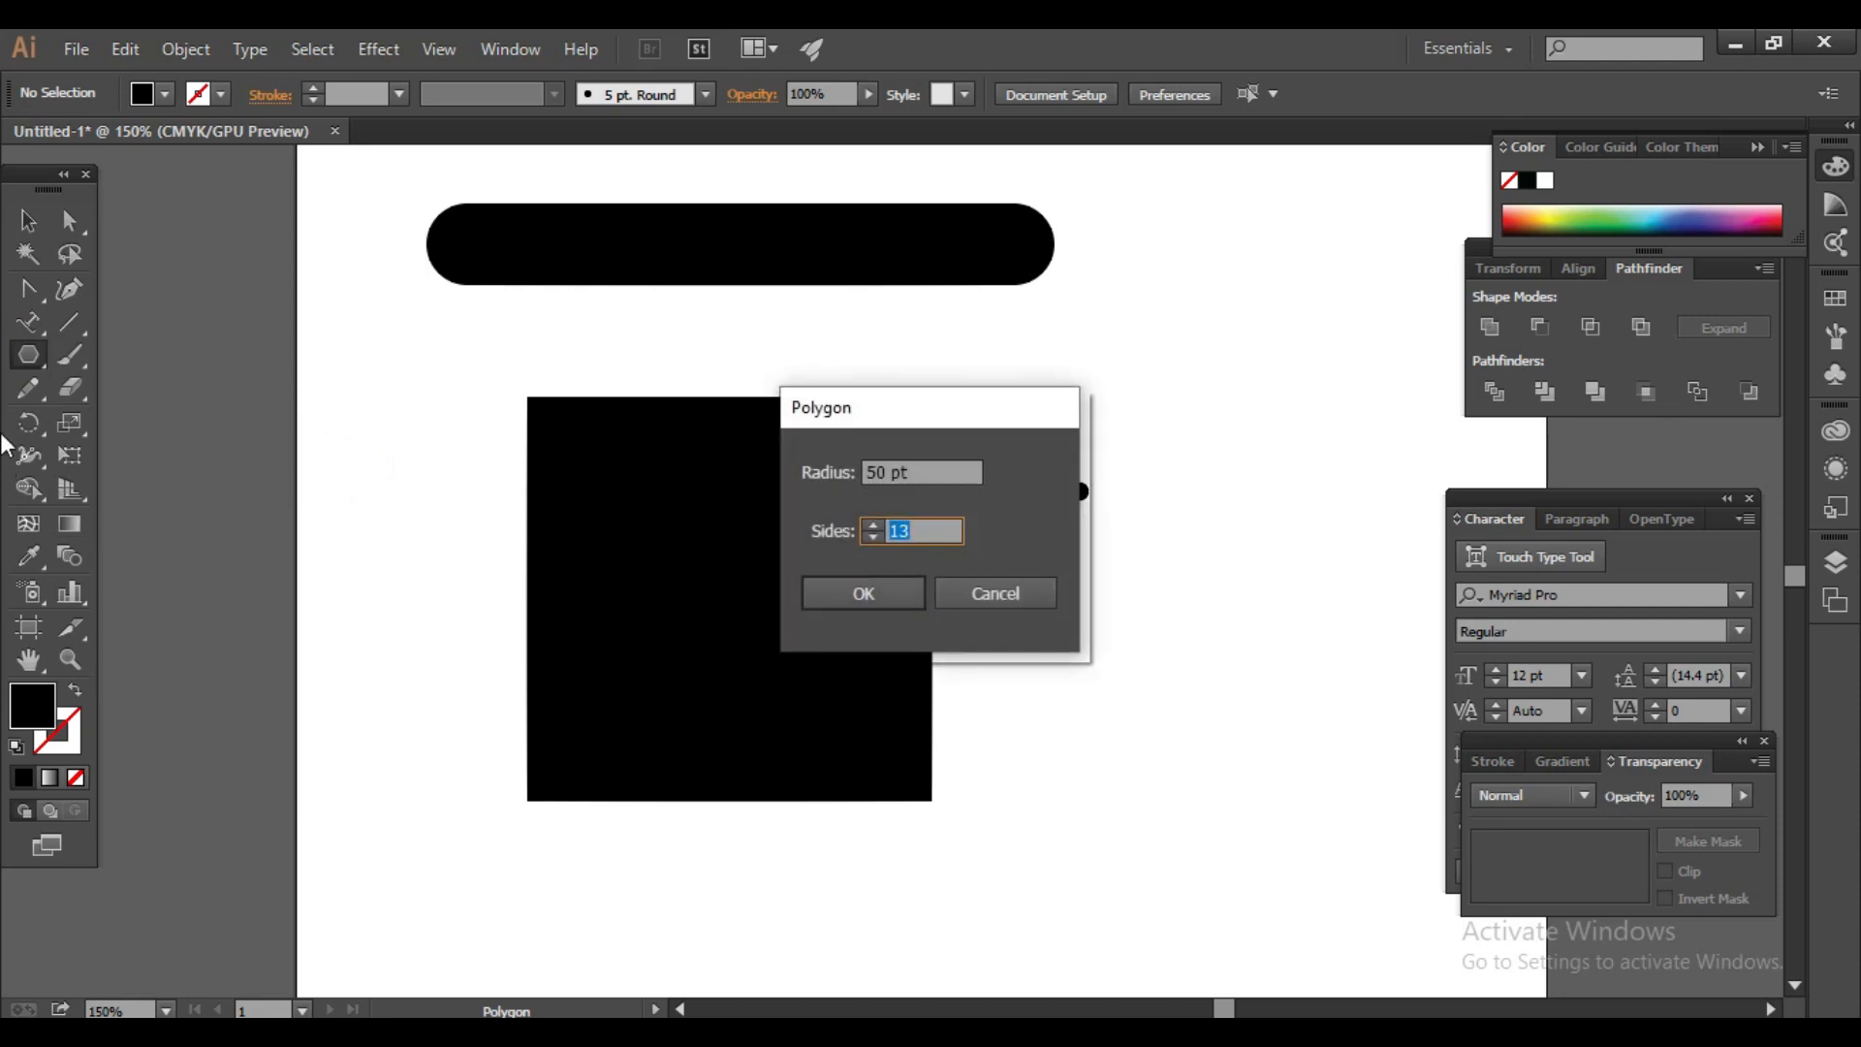
left_click(881, 535)
key("Return")
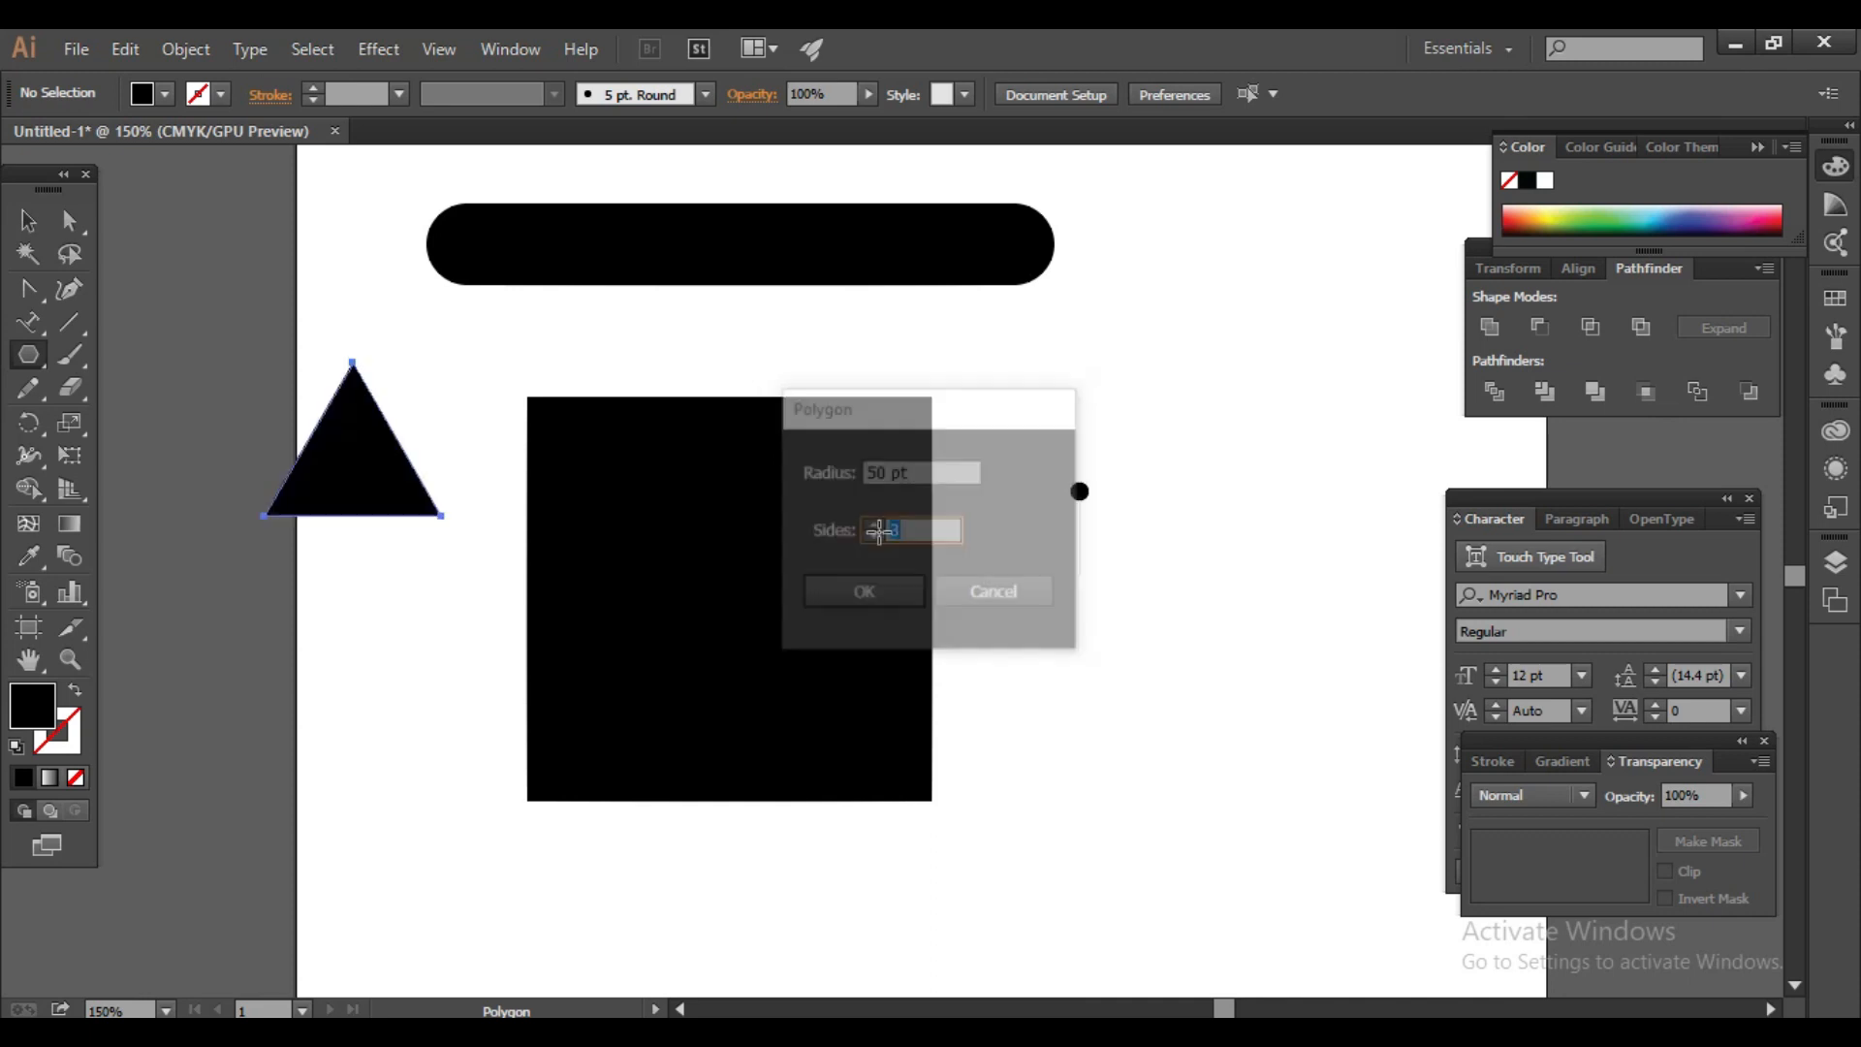
left_click(28, 220)
left_click_drag(320, 449, 393, 501)
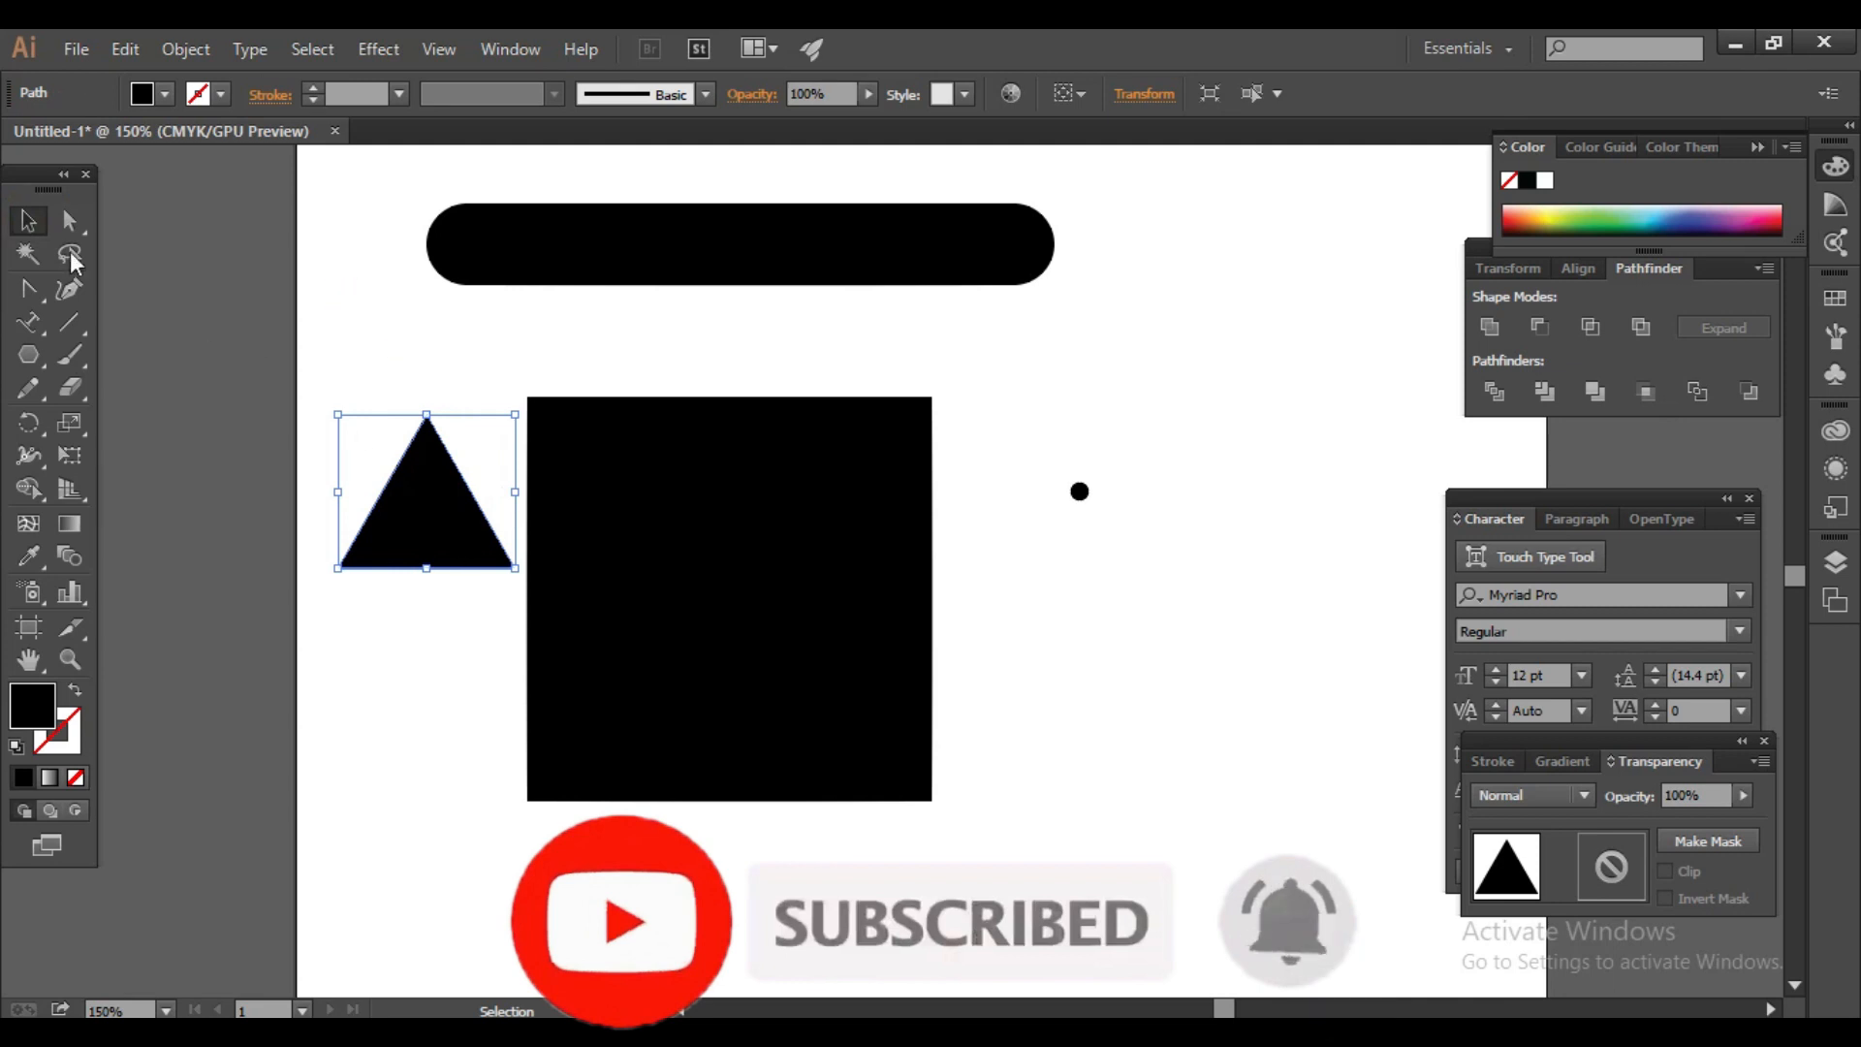
Step: Round all corners of the black triangle with Direct Selection and move it up beside the artboard's left edge
left_click(69, 220)
mouse_move(428, 444)
left_mouse_down()
mouse_move(448, 485)
mouse_move(436, 518)
mouse_move(448, 464)
mouse_move(408, 434)
left_mouse_up()
left_click(35, 221)
left_click(433, 580)
left_click(417, 456)
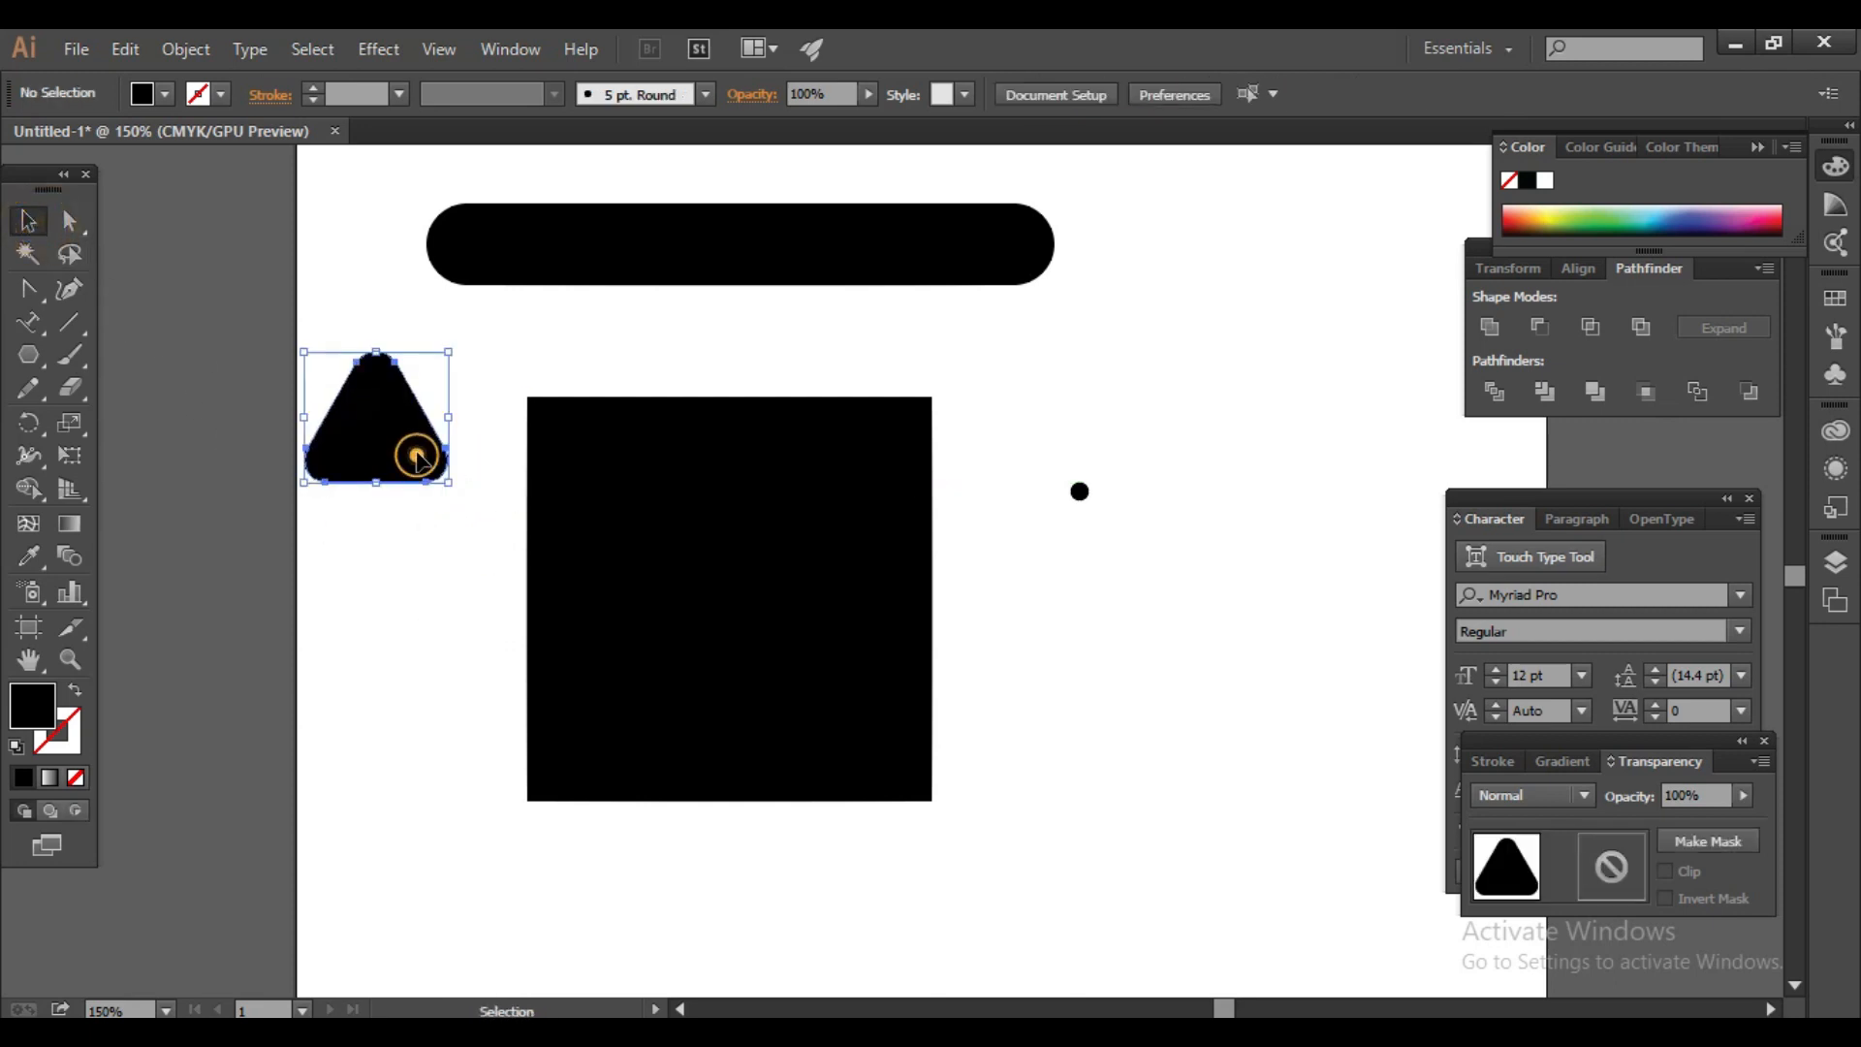
Step: Fill the rounded triangle with a light brown swatch
left_click(167, 94)
left_click(189, 186)
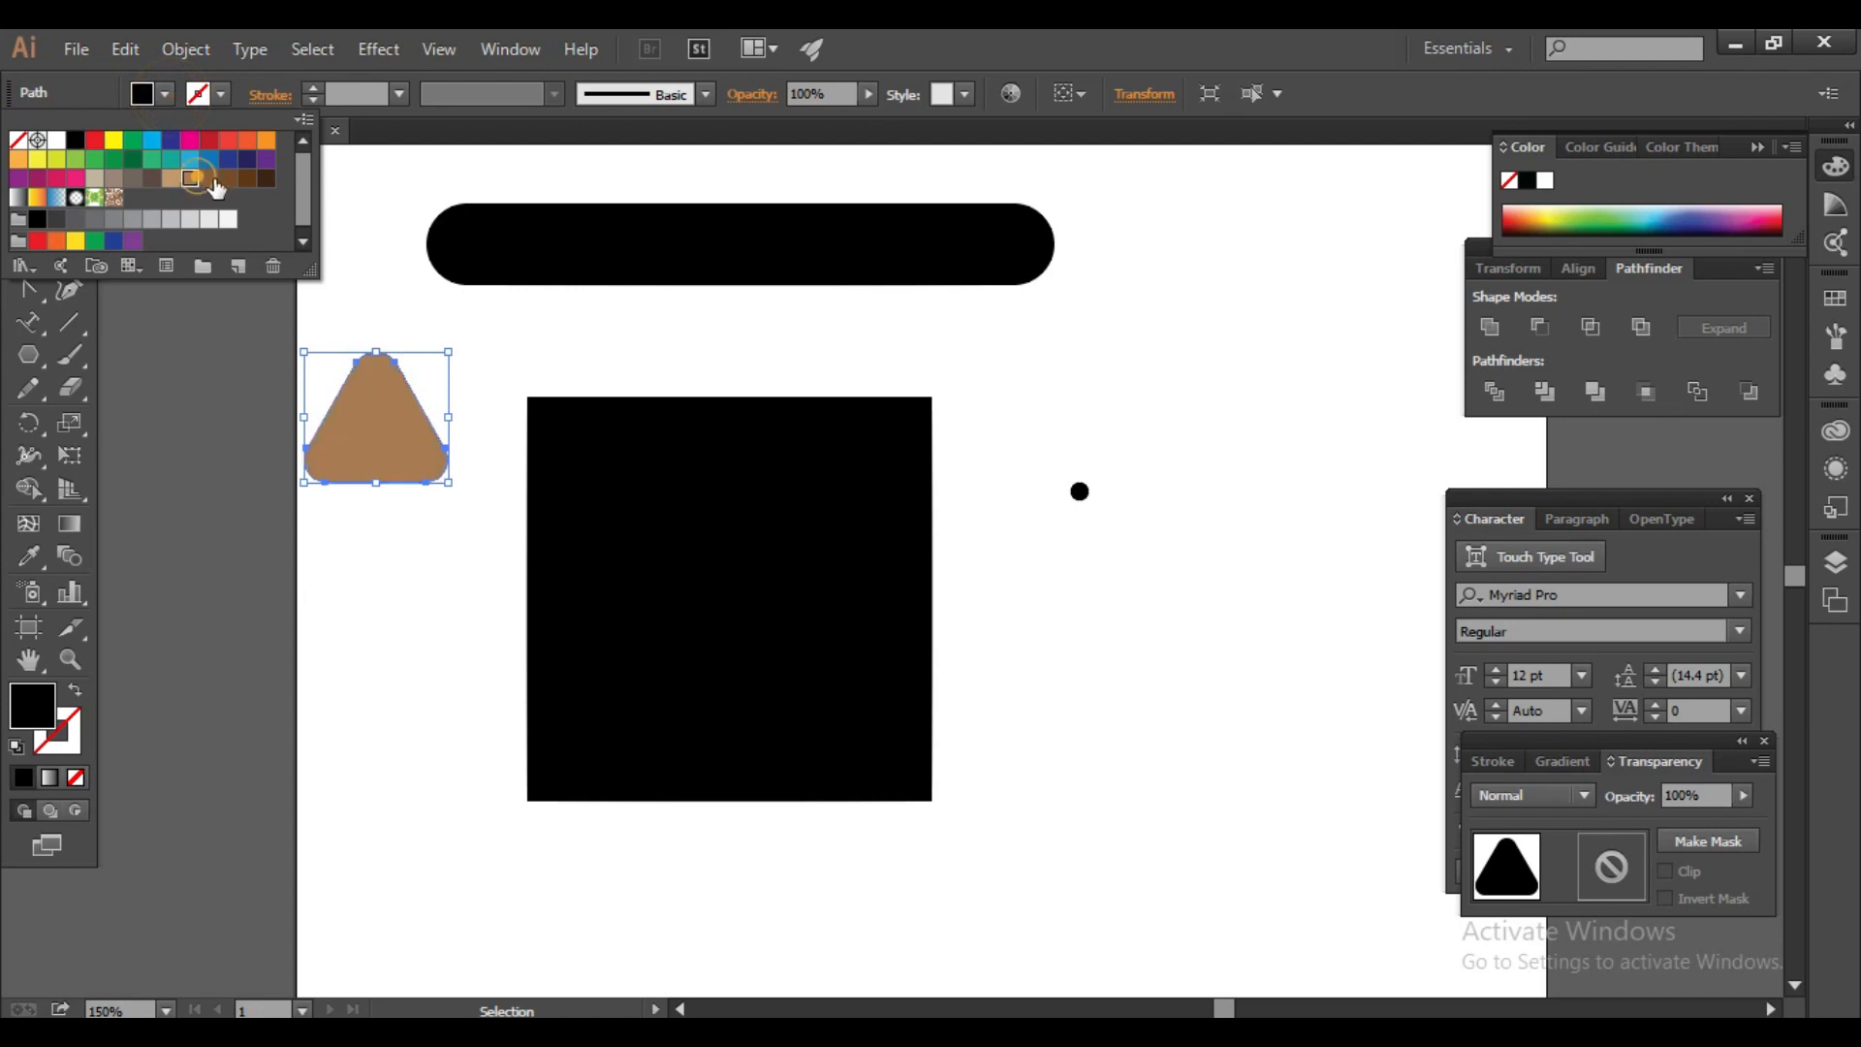
left_click(344, 645)
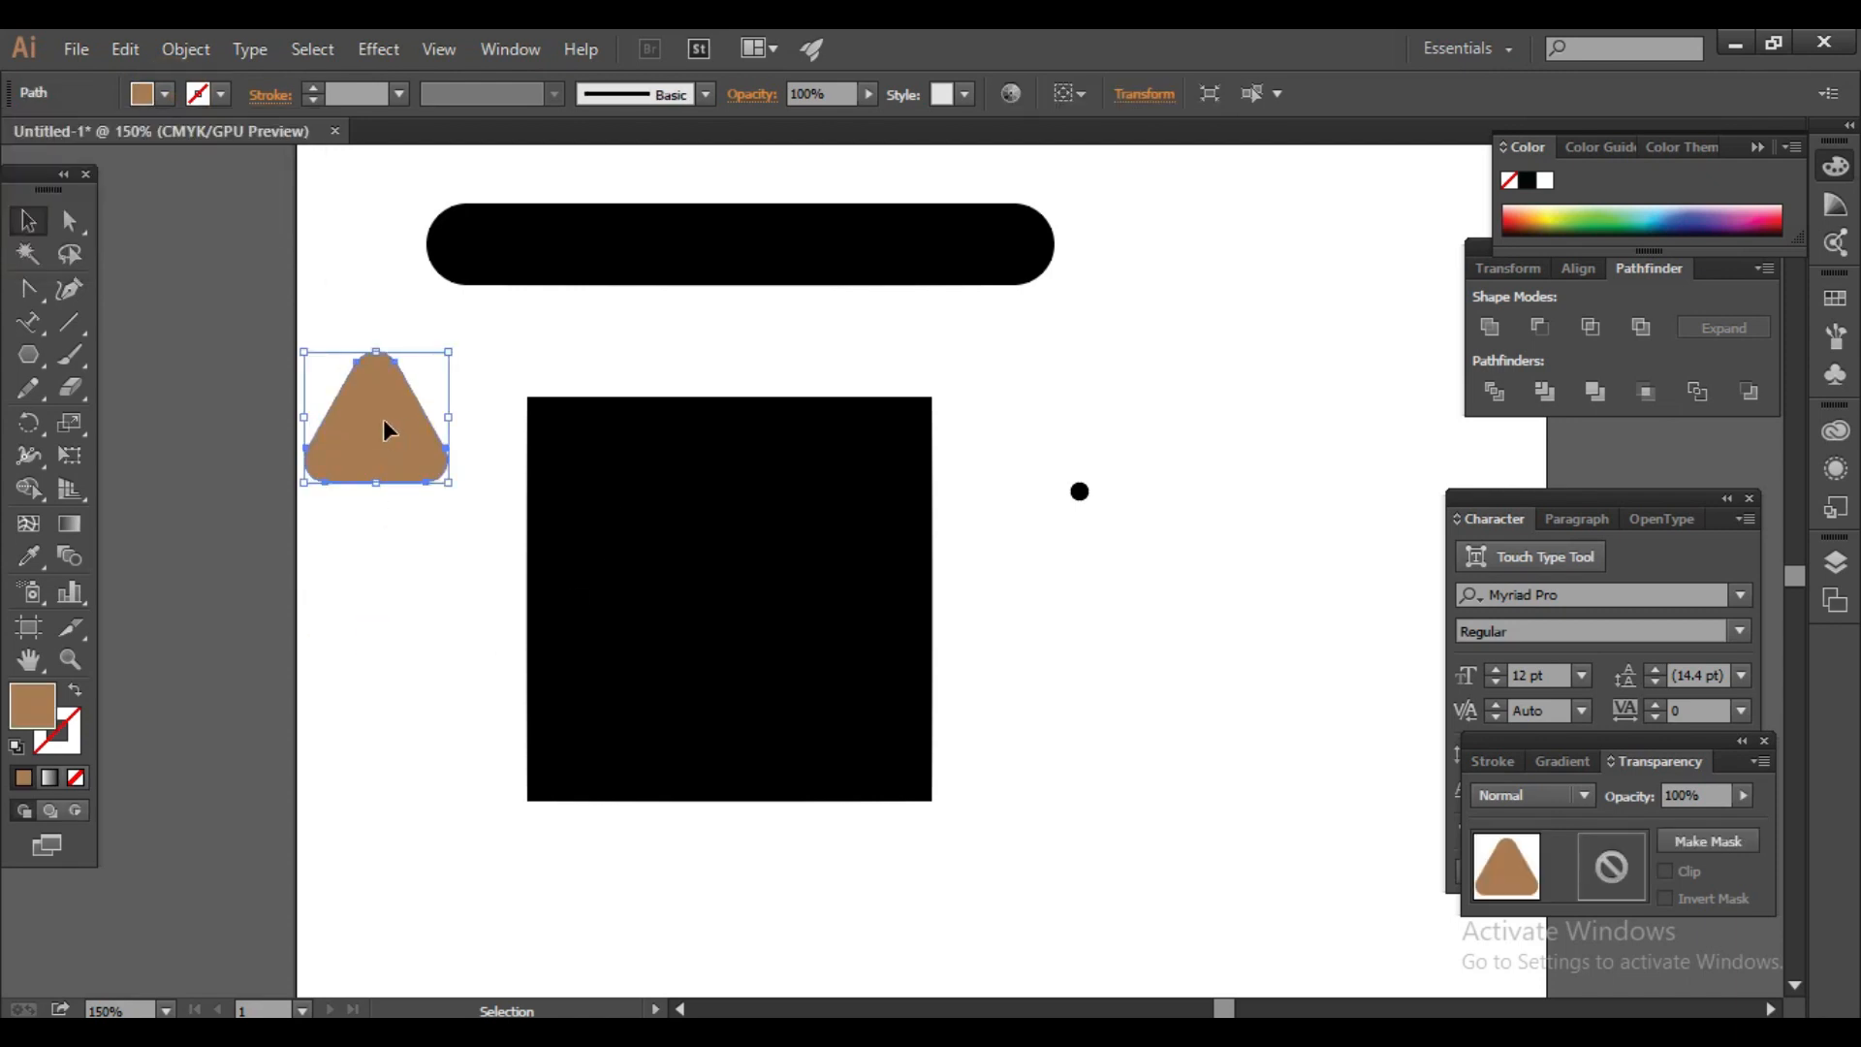
Step: Copy the brown triangle in place and scale the copy down about its centre to fit inside the original
key("a")
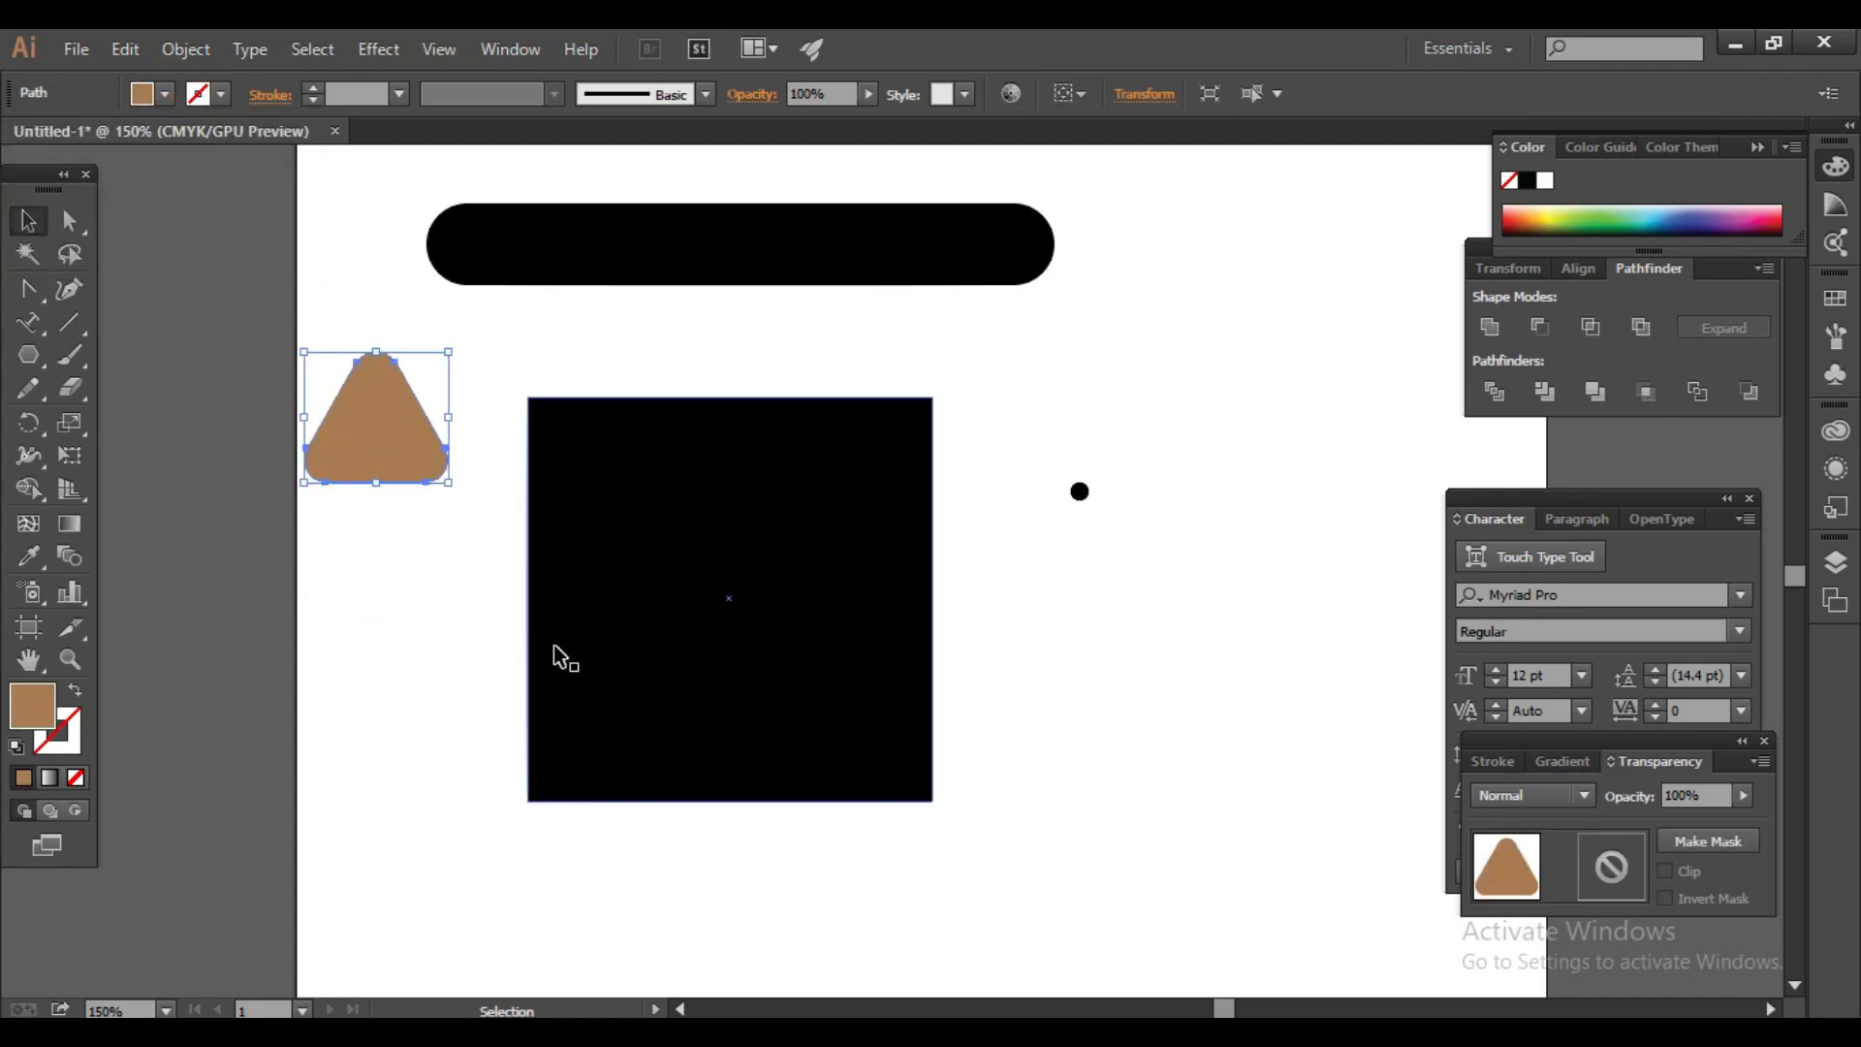
key("v")
key("a")
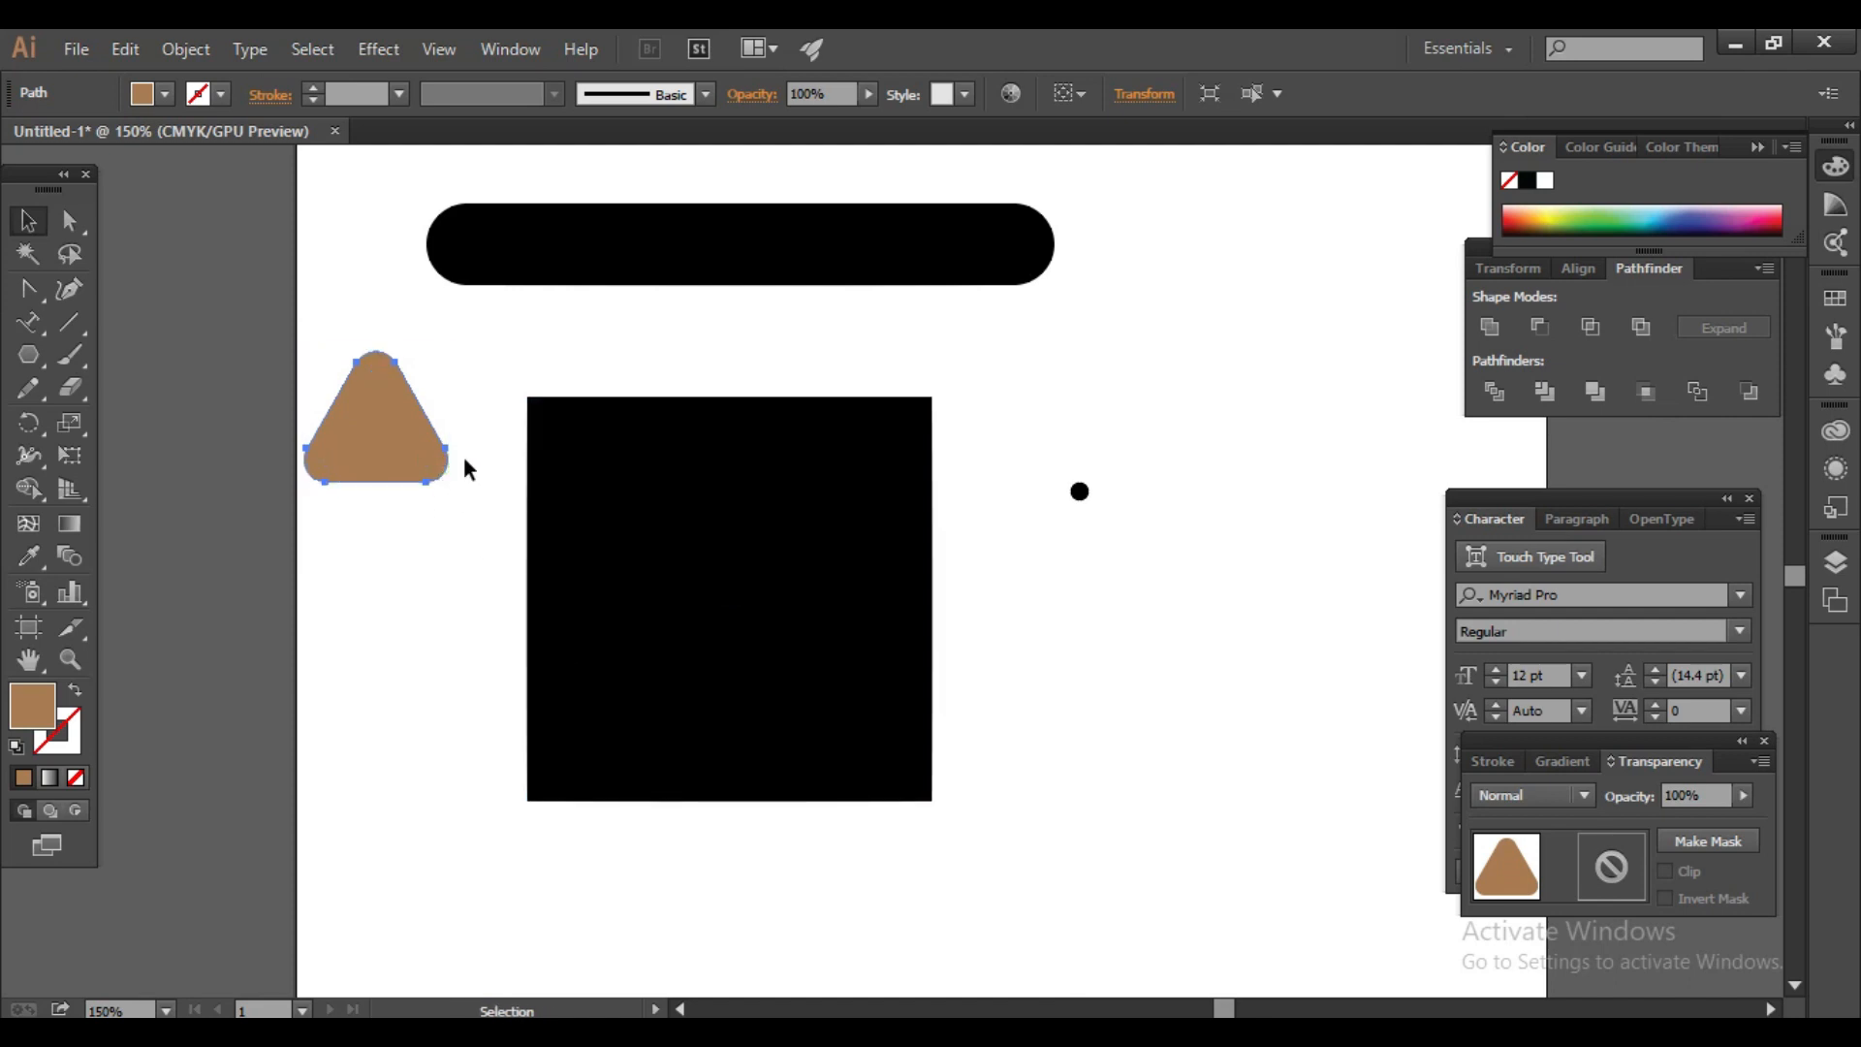
left_click_drag(449, 352, 432, 365)
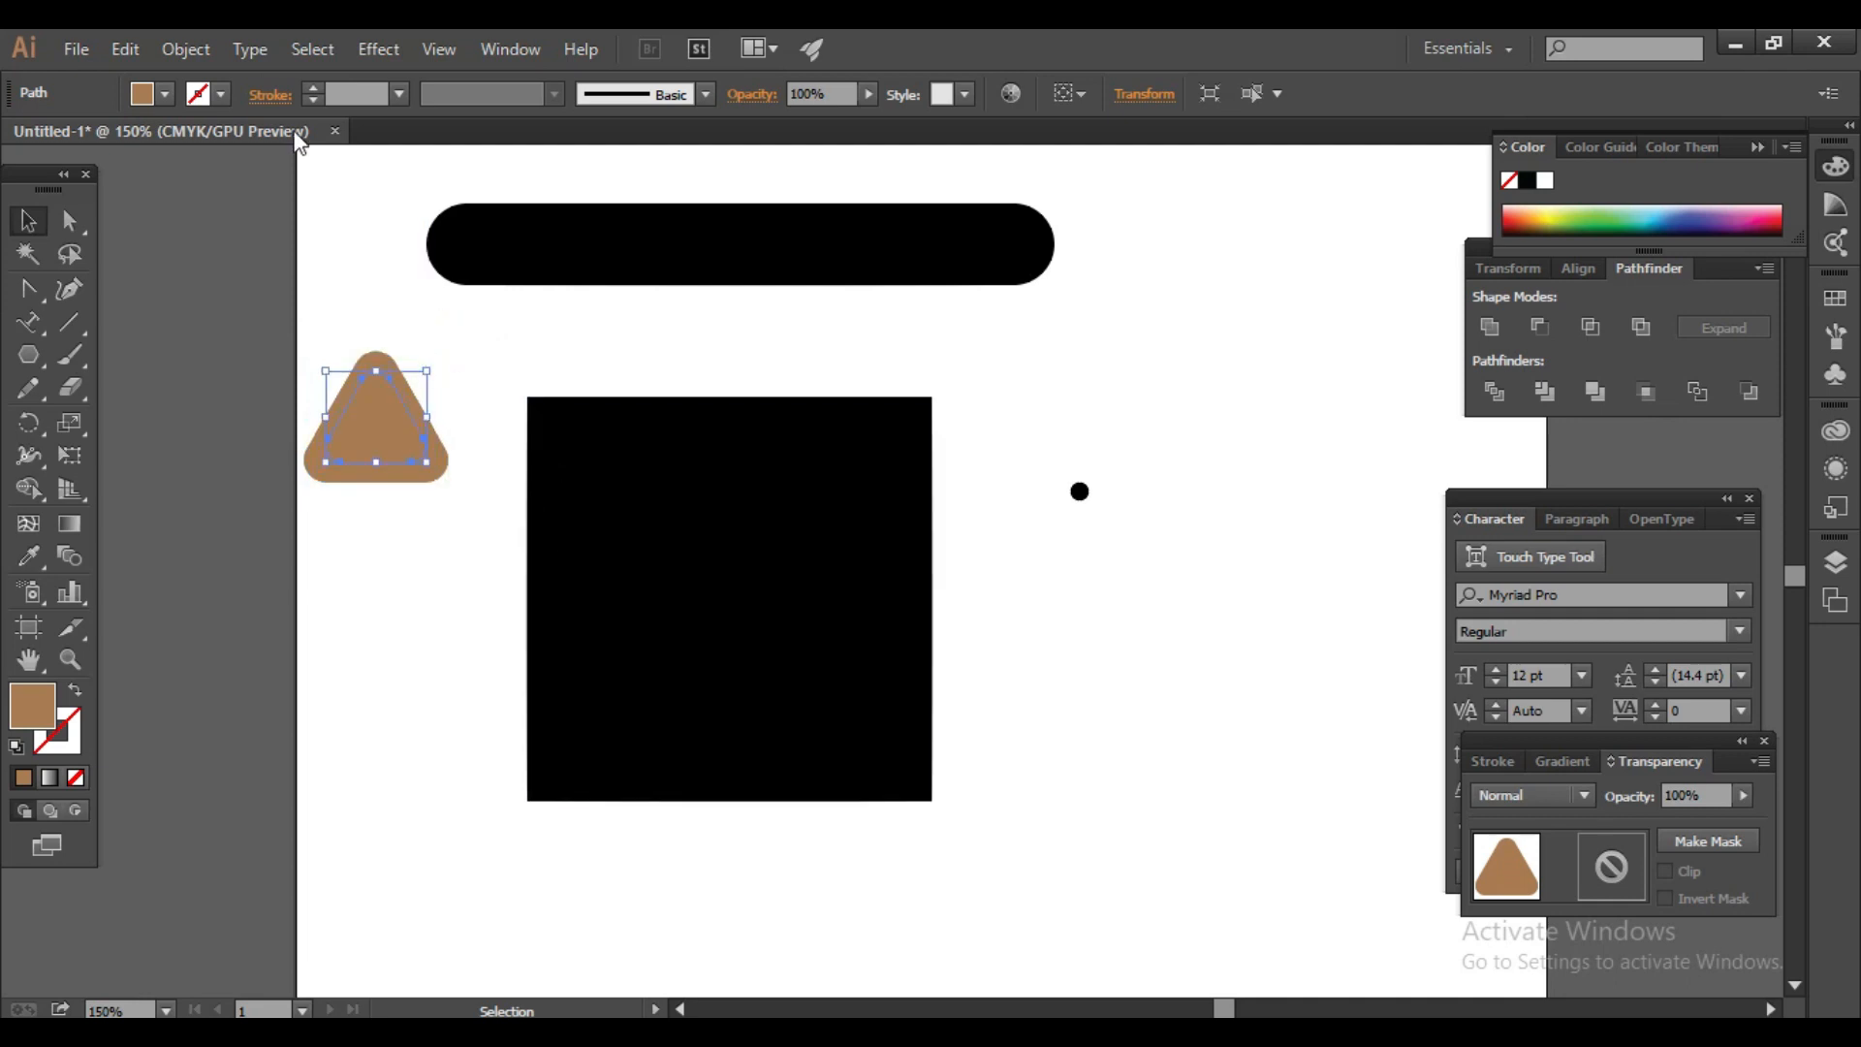
Step: Fill the smaller inner triangle with a green swatch and deselect it
left_click(167, 94)
left_click(154, 163)
left_click(432, 609)
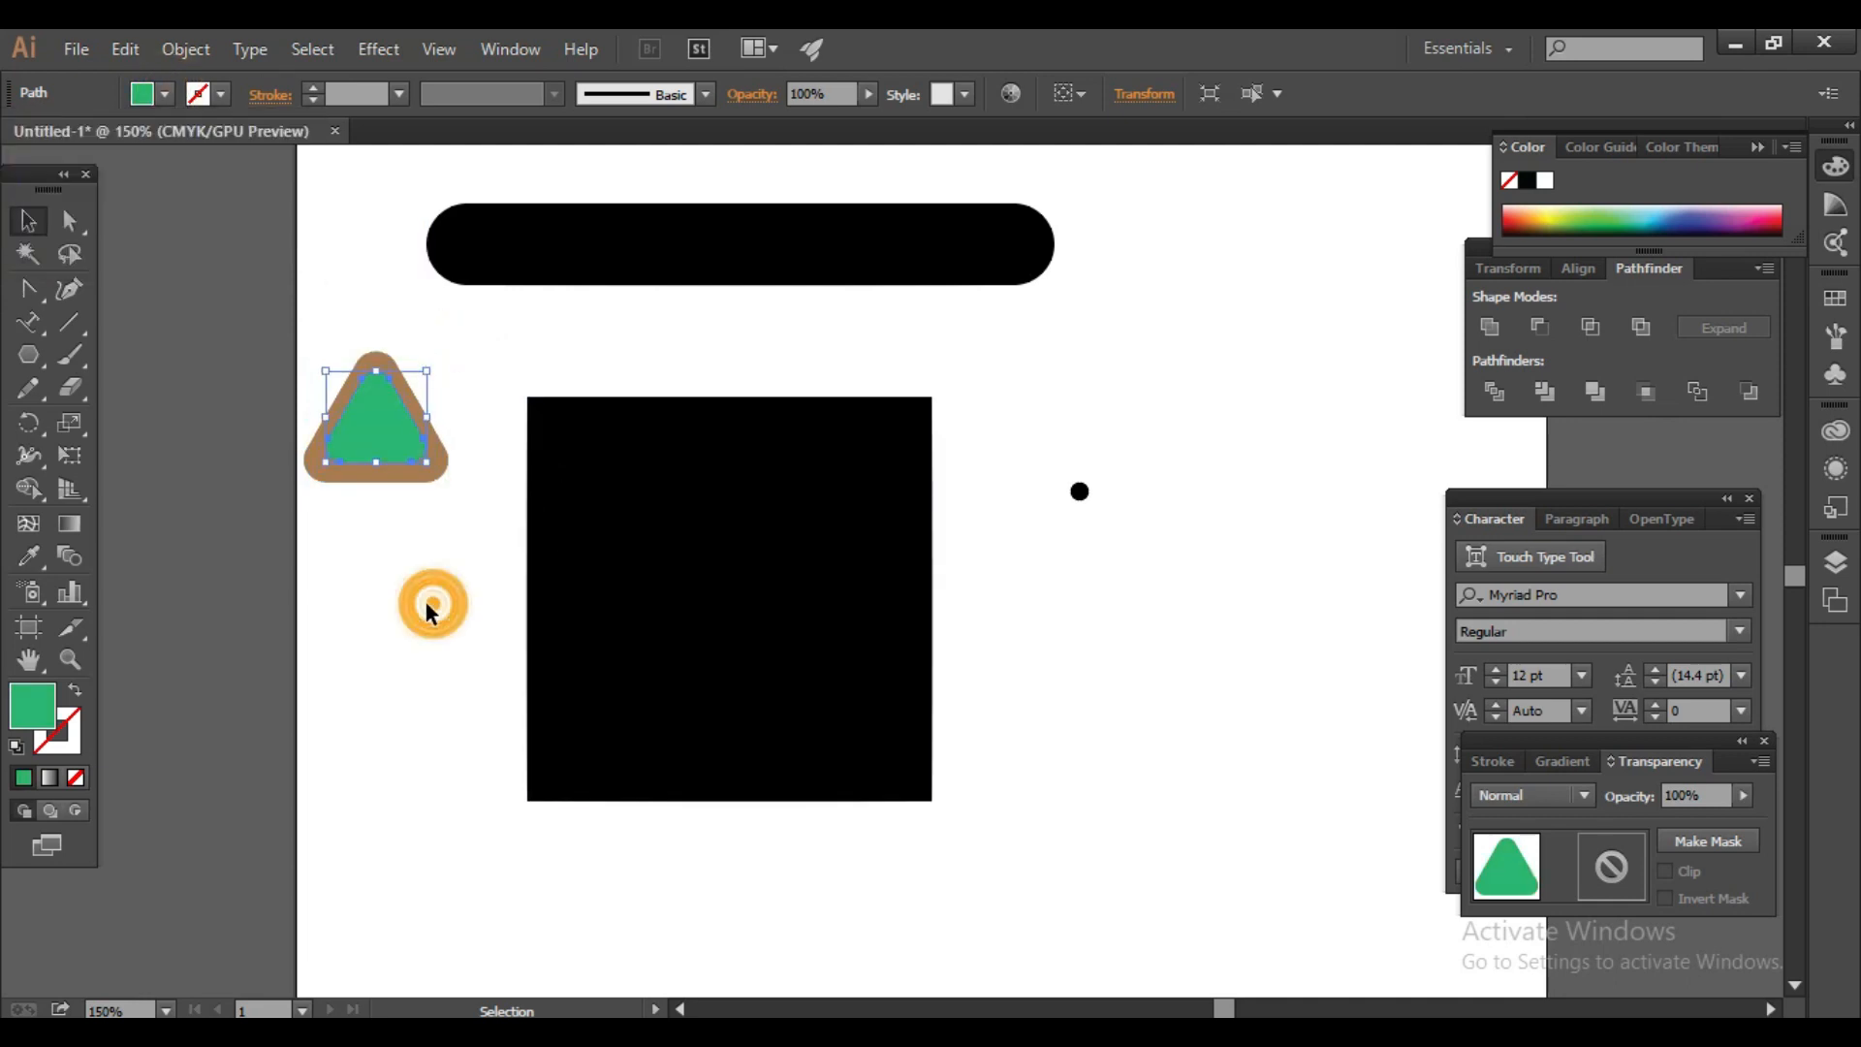
left_click(392, 463)
left_click(400, 599)
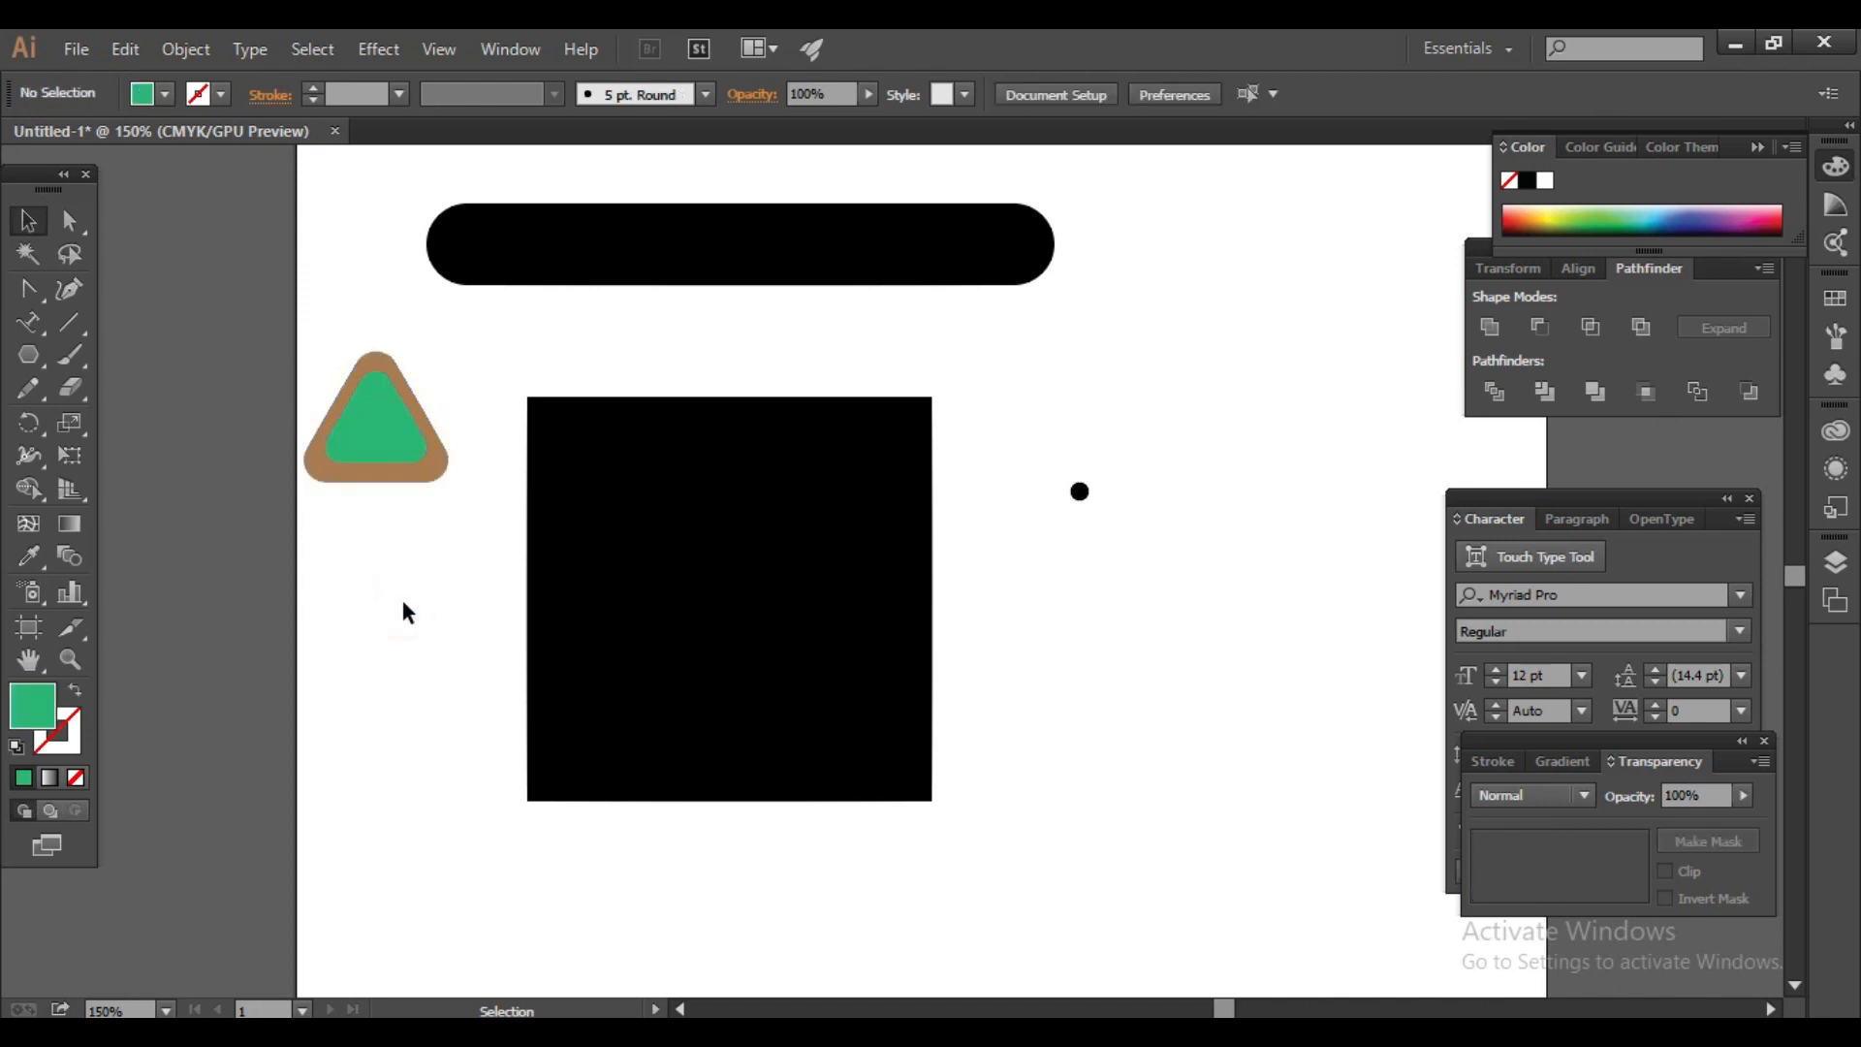
Step: Draw a green five-pointed star with an outer radius of about 114 pt over the square's upper right corner and delete it
left_click_drag(21, 357, 130, 492)
left_click_drag(1071, 409, 1207, 599)
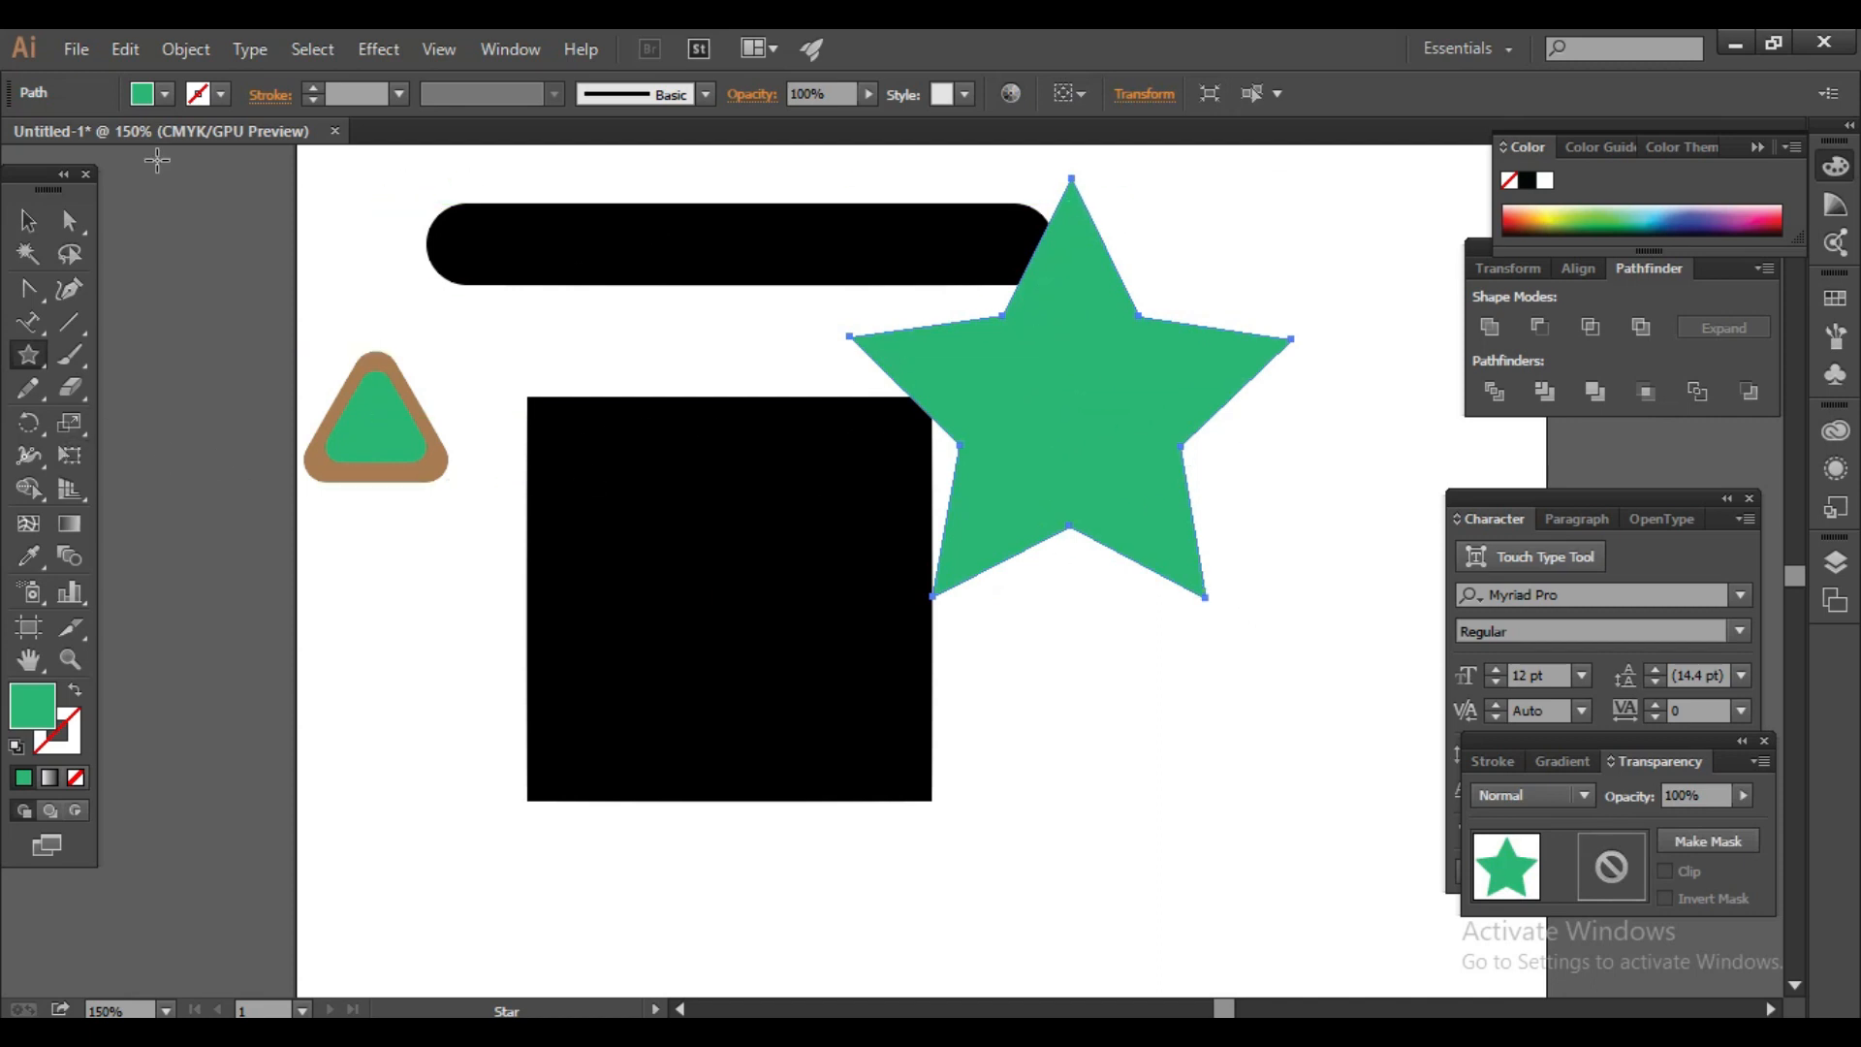
left_click(29, 220)
key("Delete")
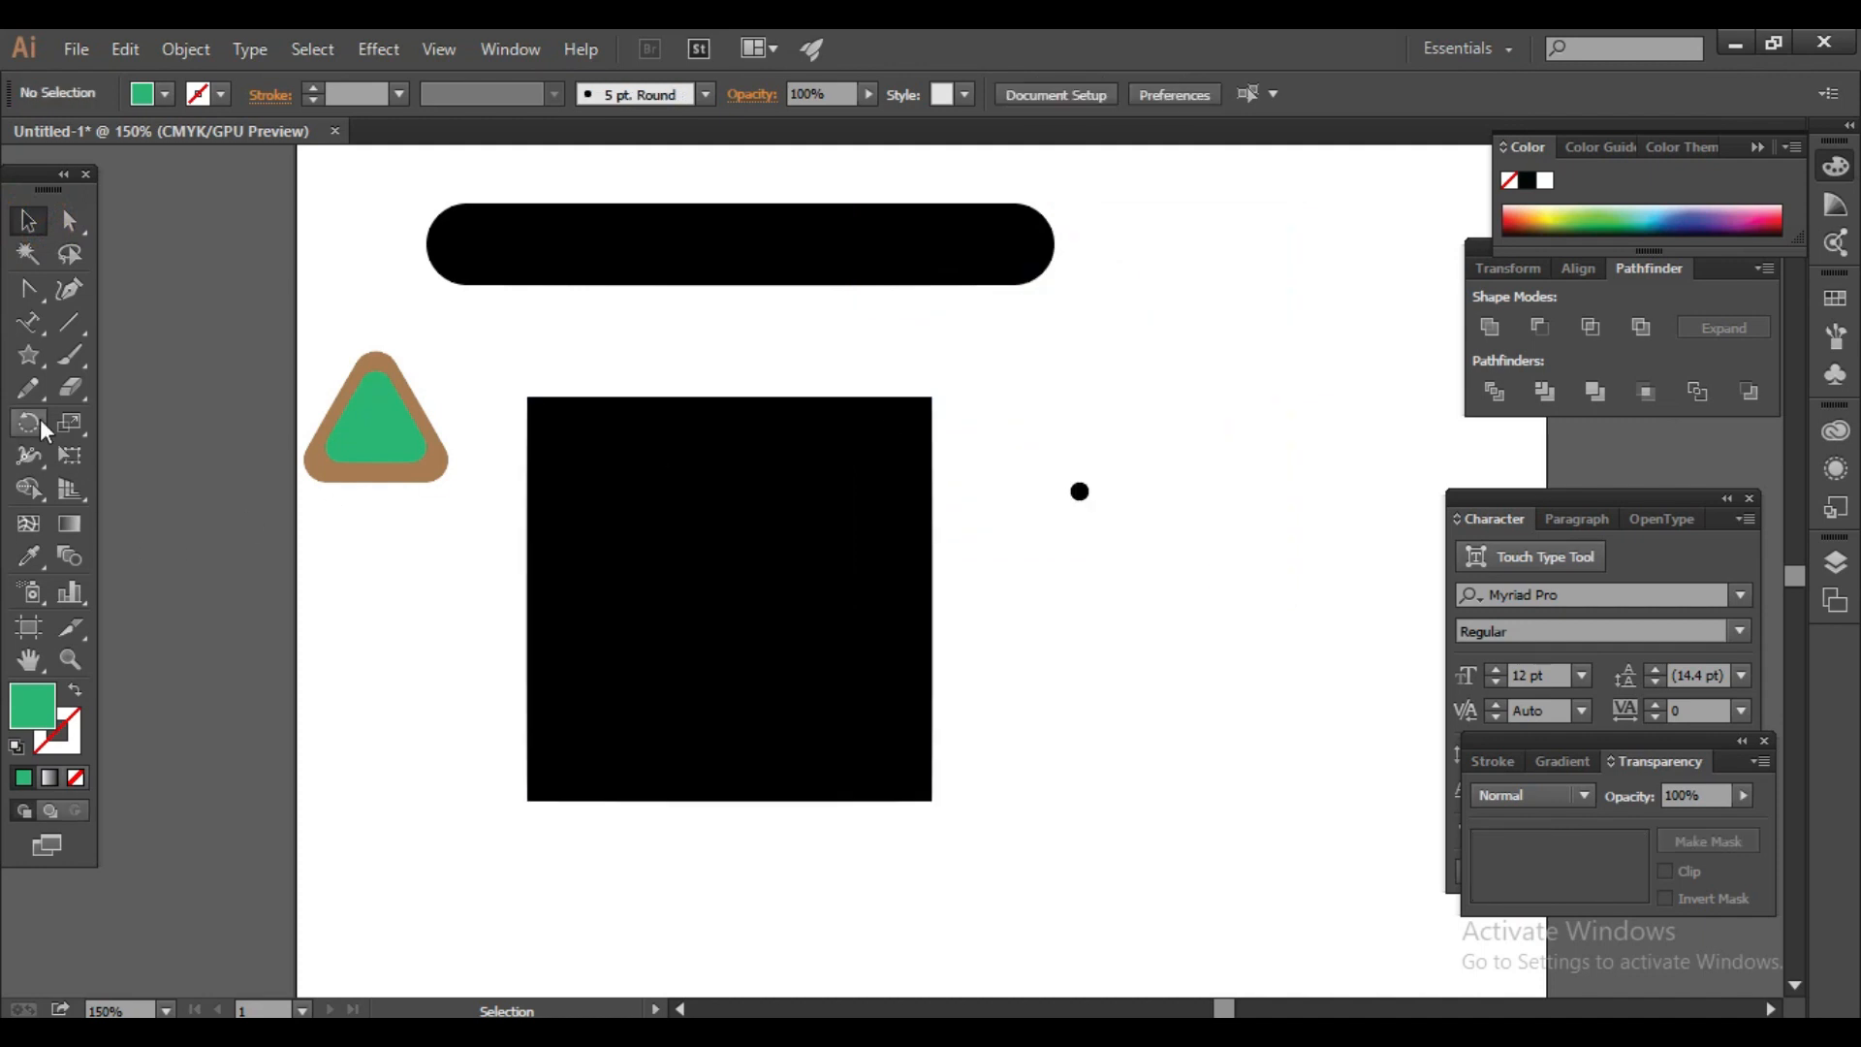
Step: Create a green 13-point star with radii of 113.5935 pt and 56.7967 pt and position it to the right of the square
left_click(28, 351)
left_click(1106, 540)
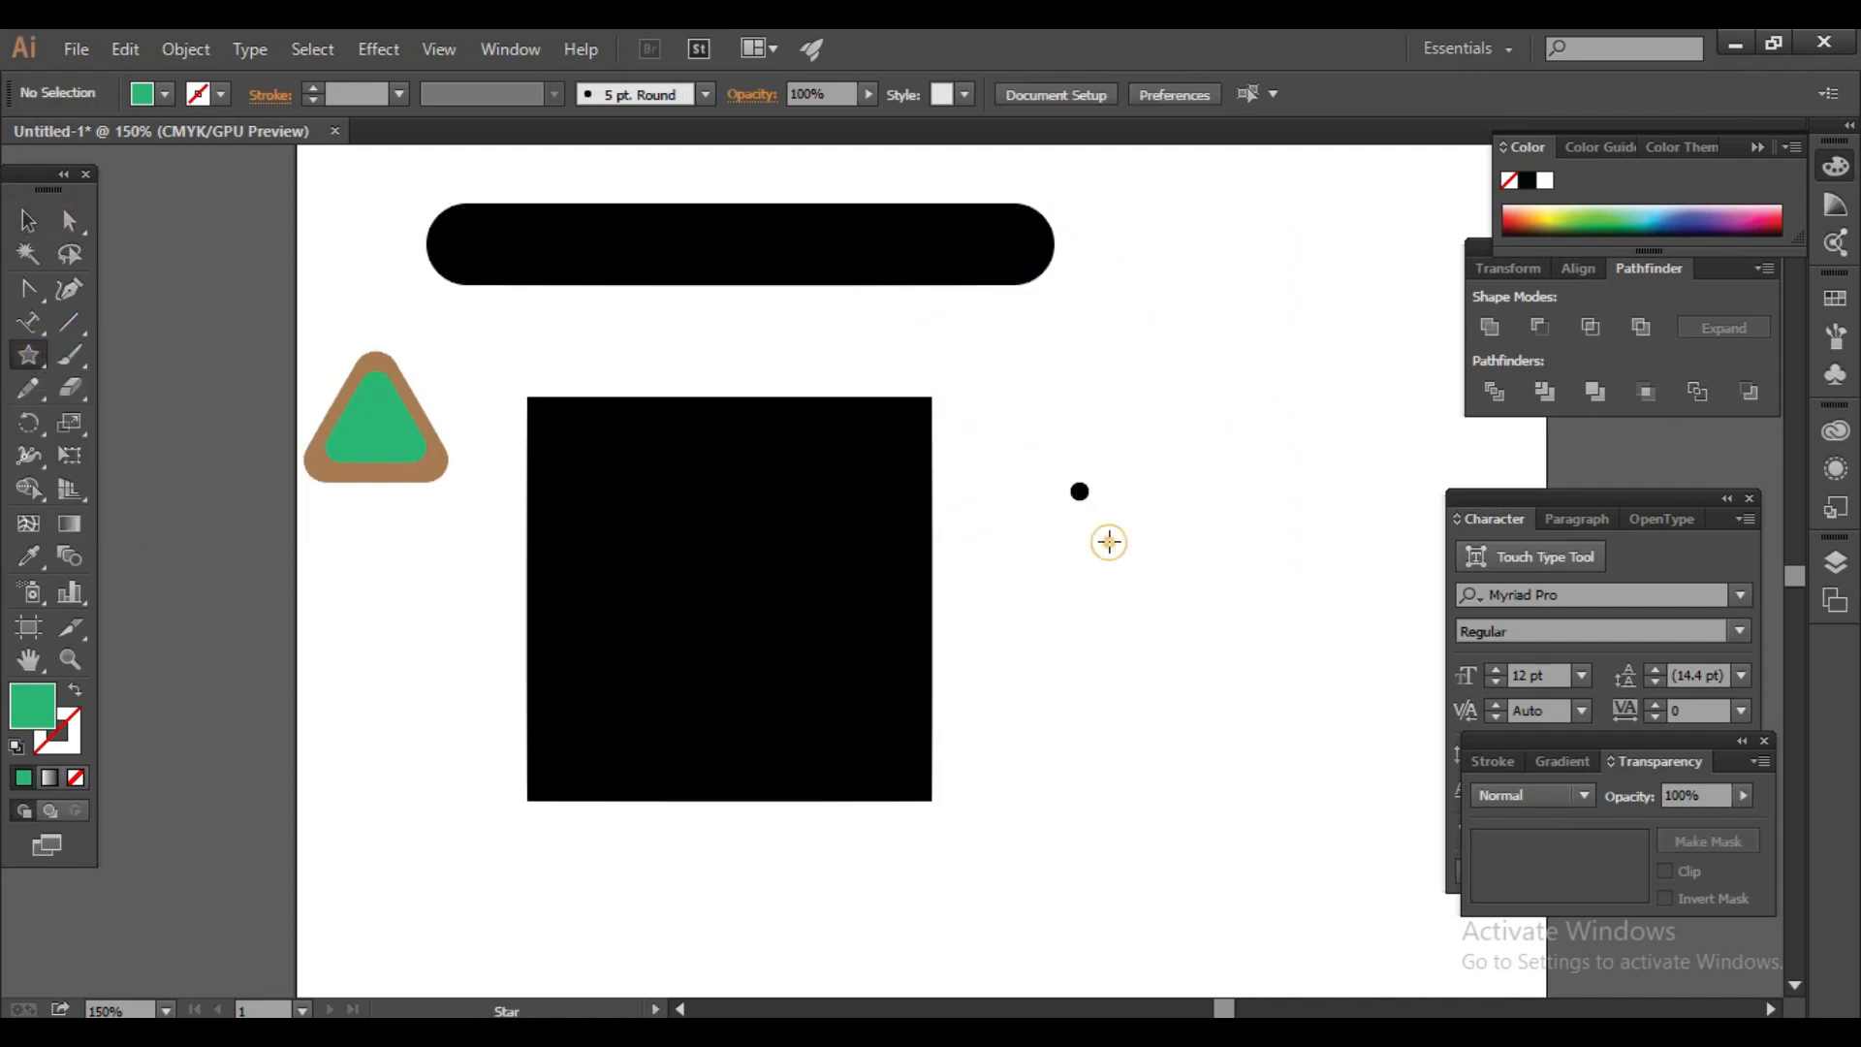
left_click(941, 564)
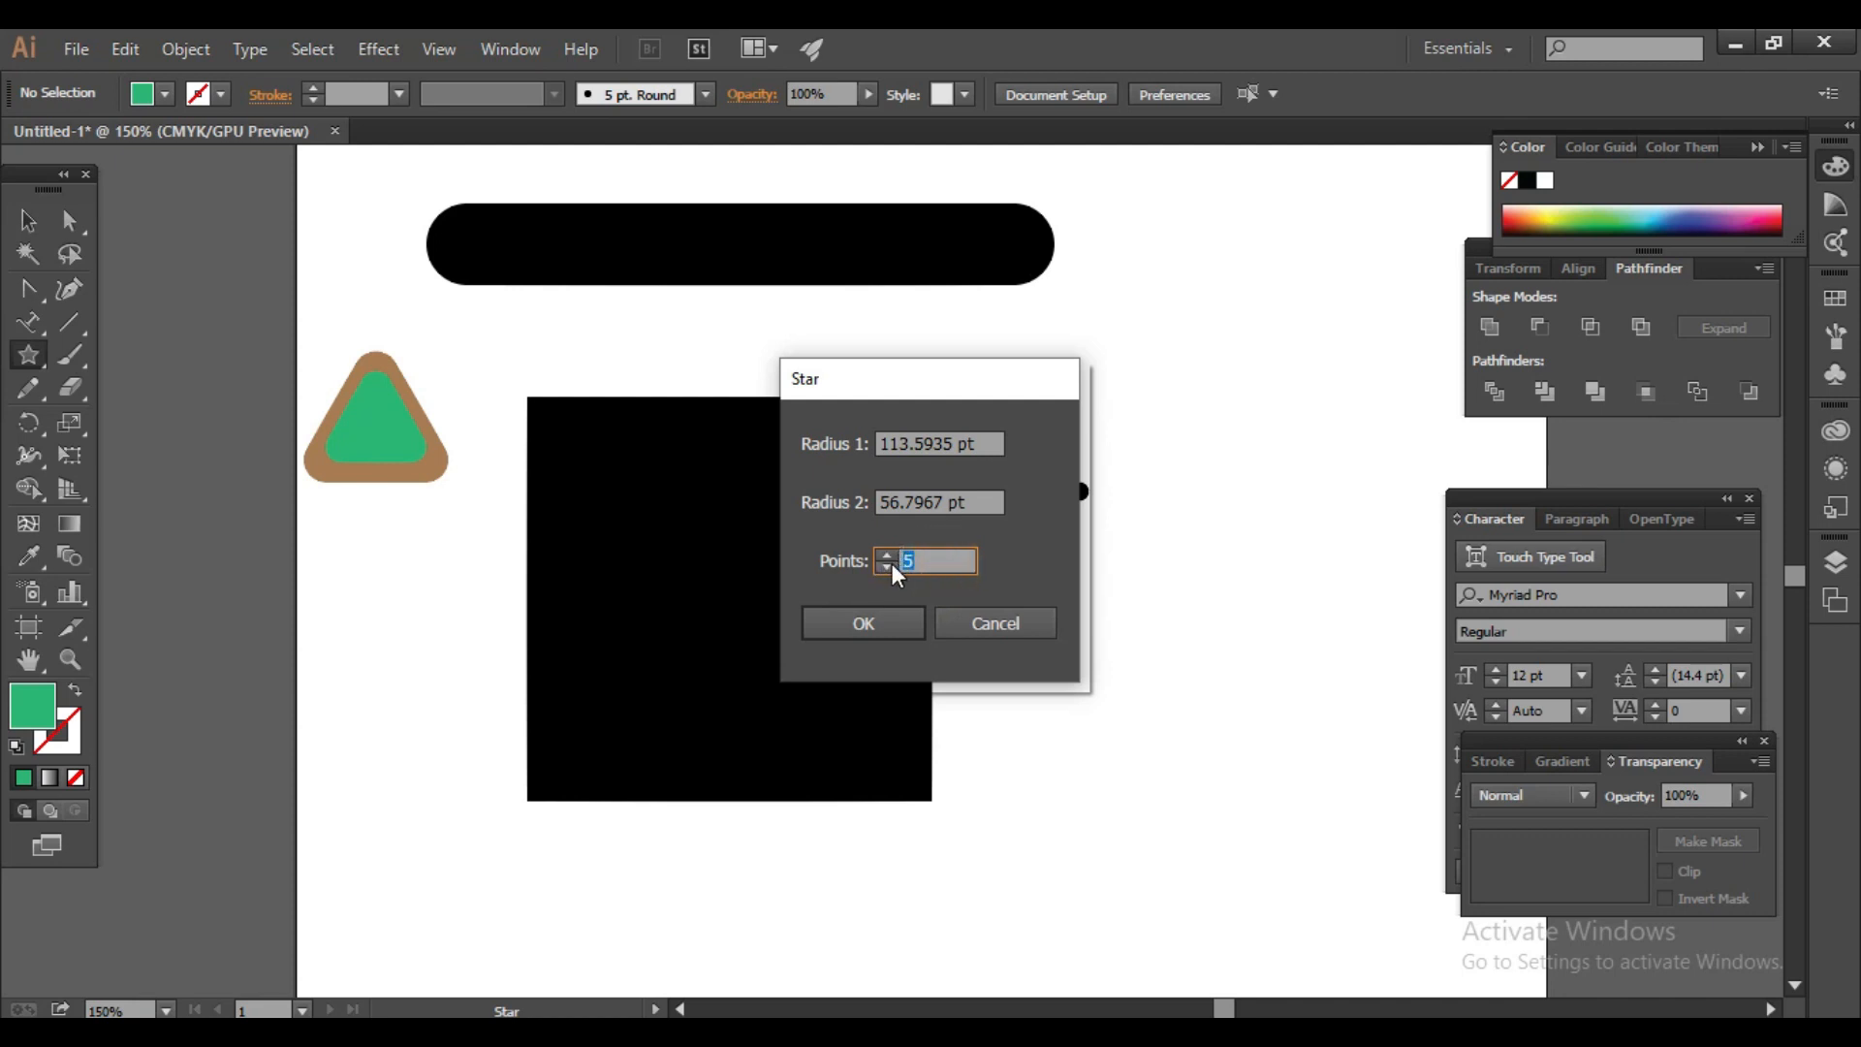
left_click(887, 555)
left_click(887, 556)
left_click(887, 556)
left_click(887, 556)
left_click(887, 556)
left_click(933, 554)
left_click(893, 626)
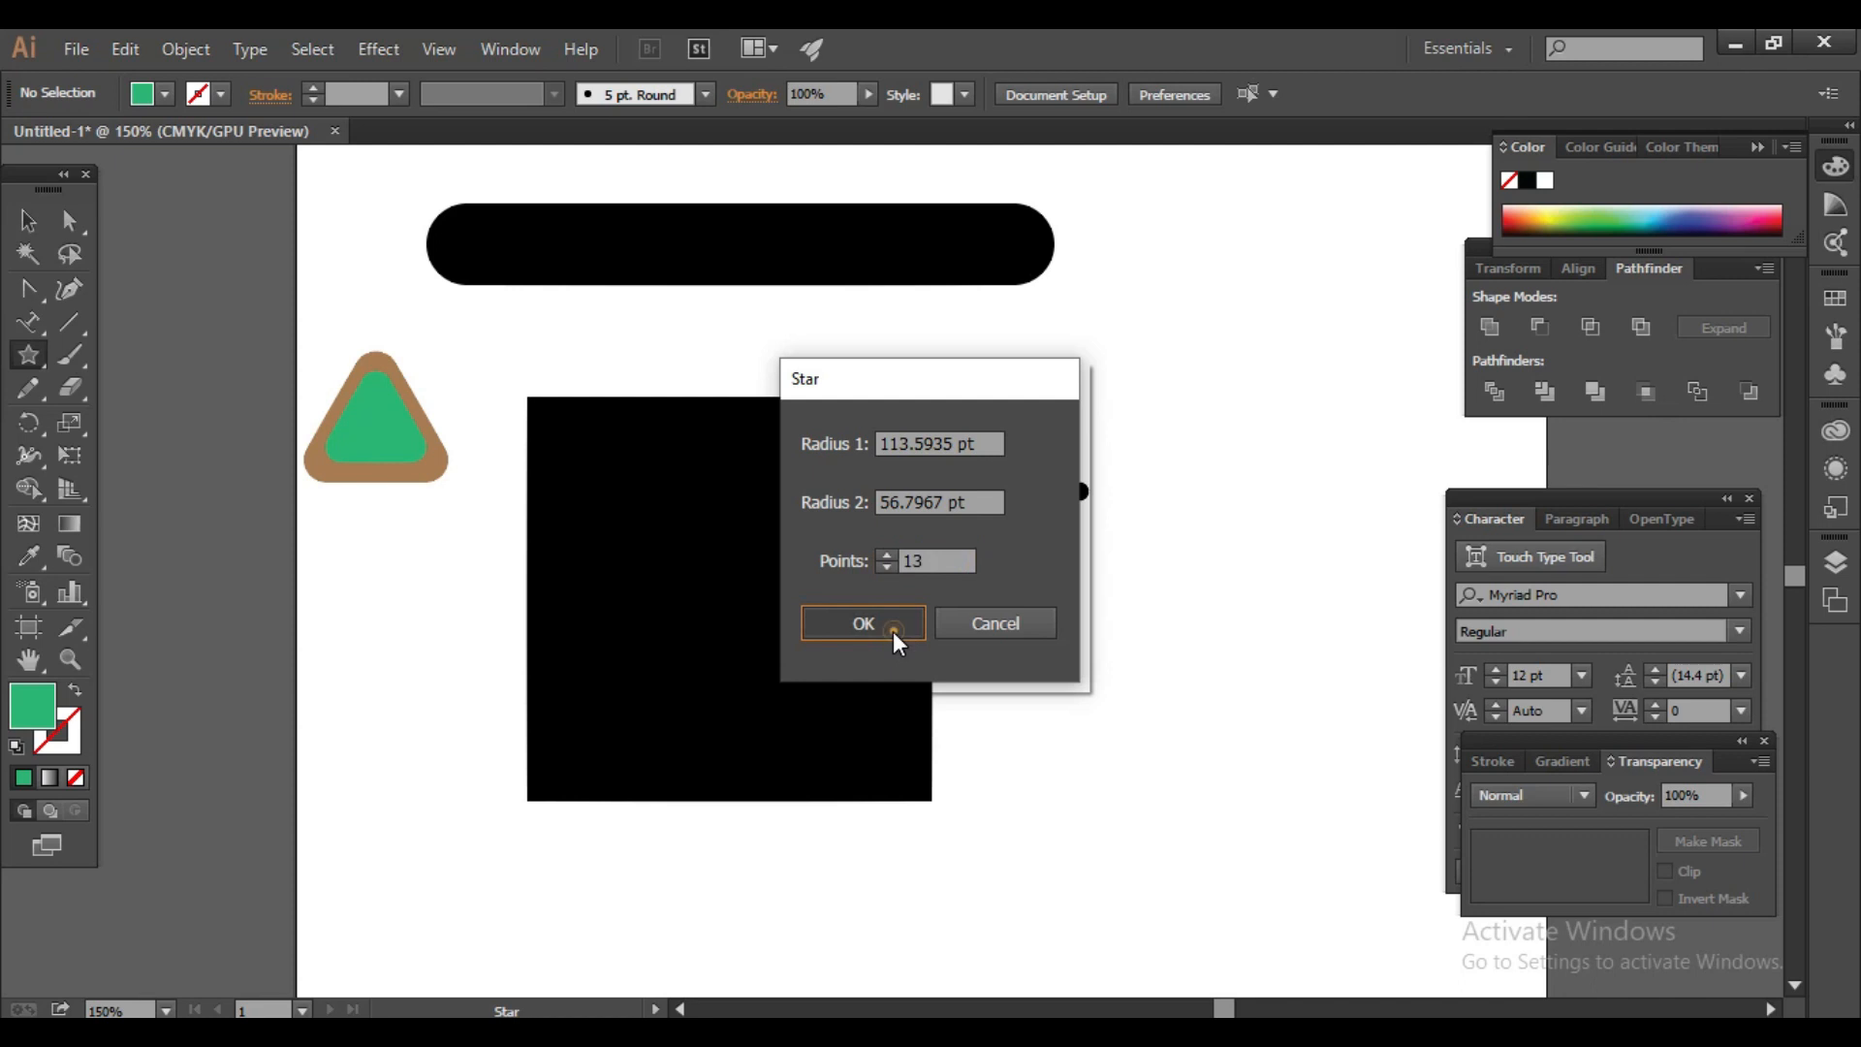
left_click(40, 221)
left_click_drag(1098, 533, 1116, 501)
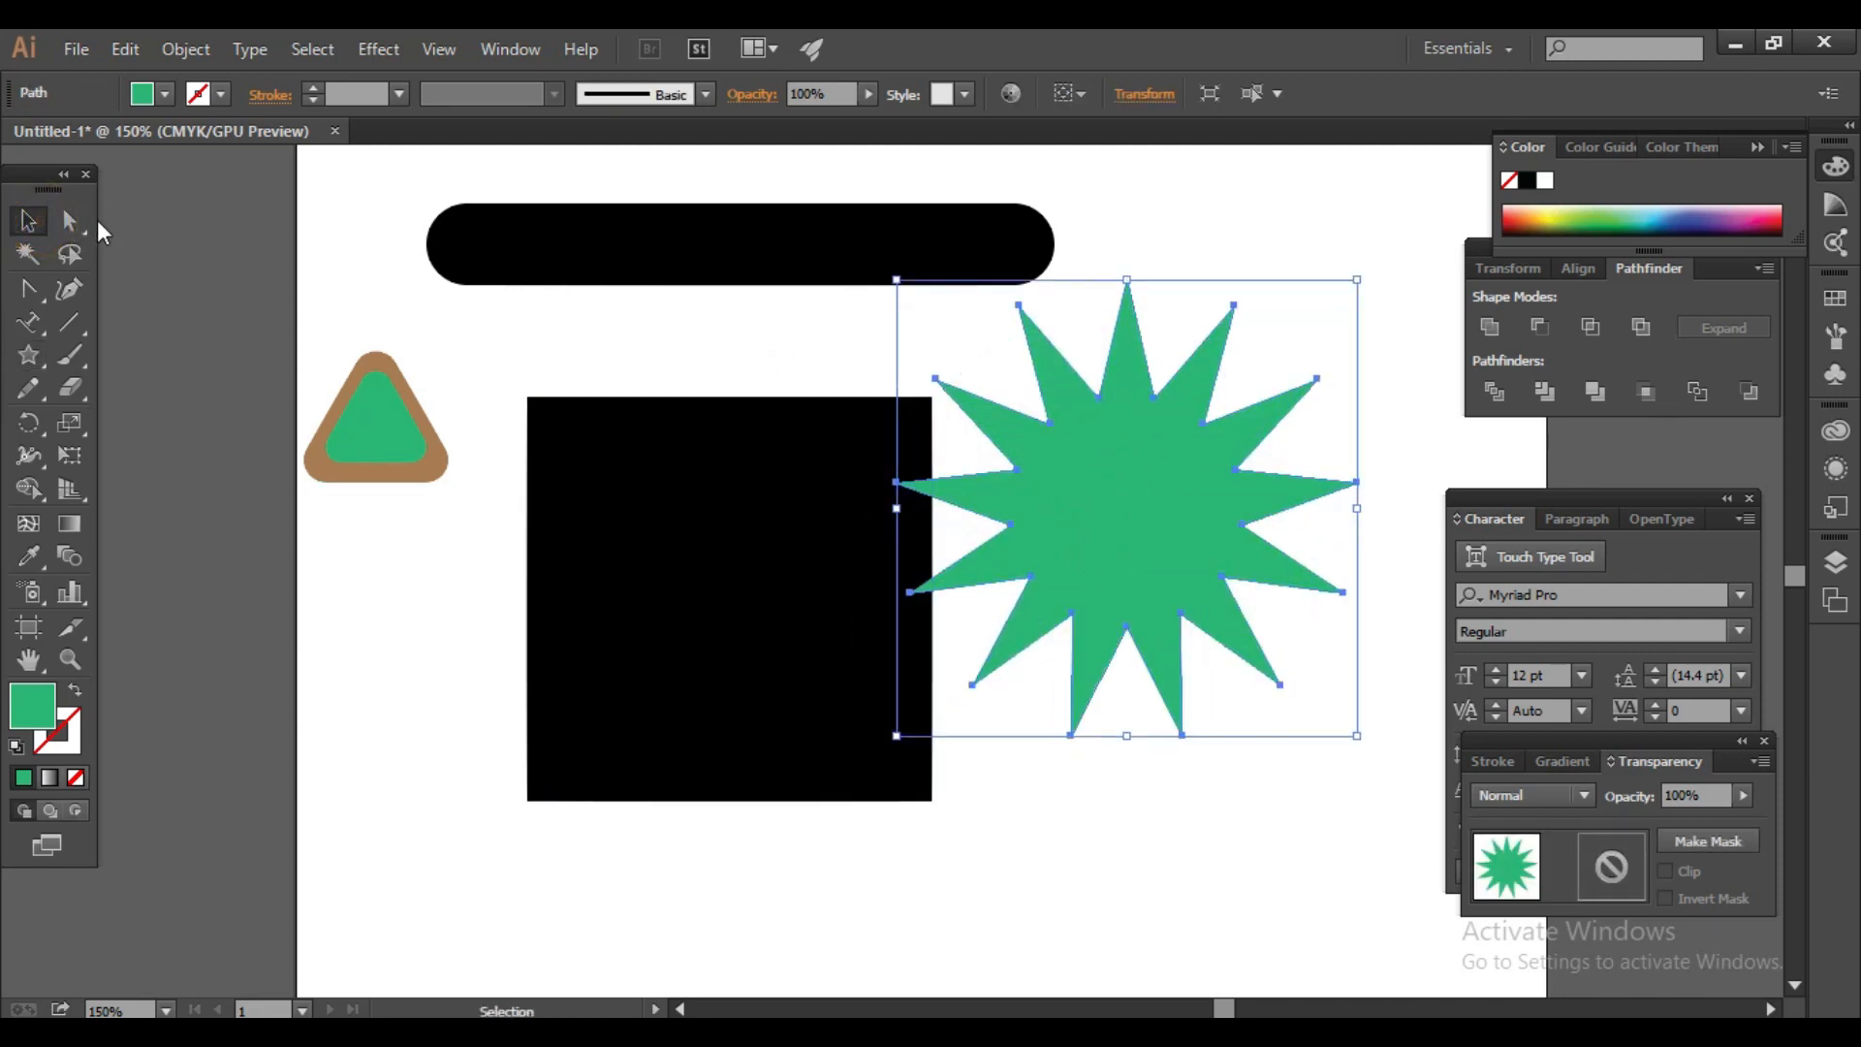
Step: Round the 13-point star's corners to about 9.57 pt with its live corner handles and return them to 0 pt
left_click(71, 221)
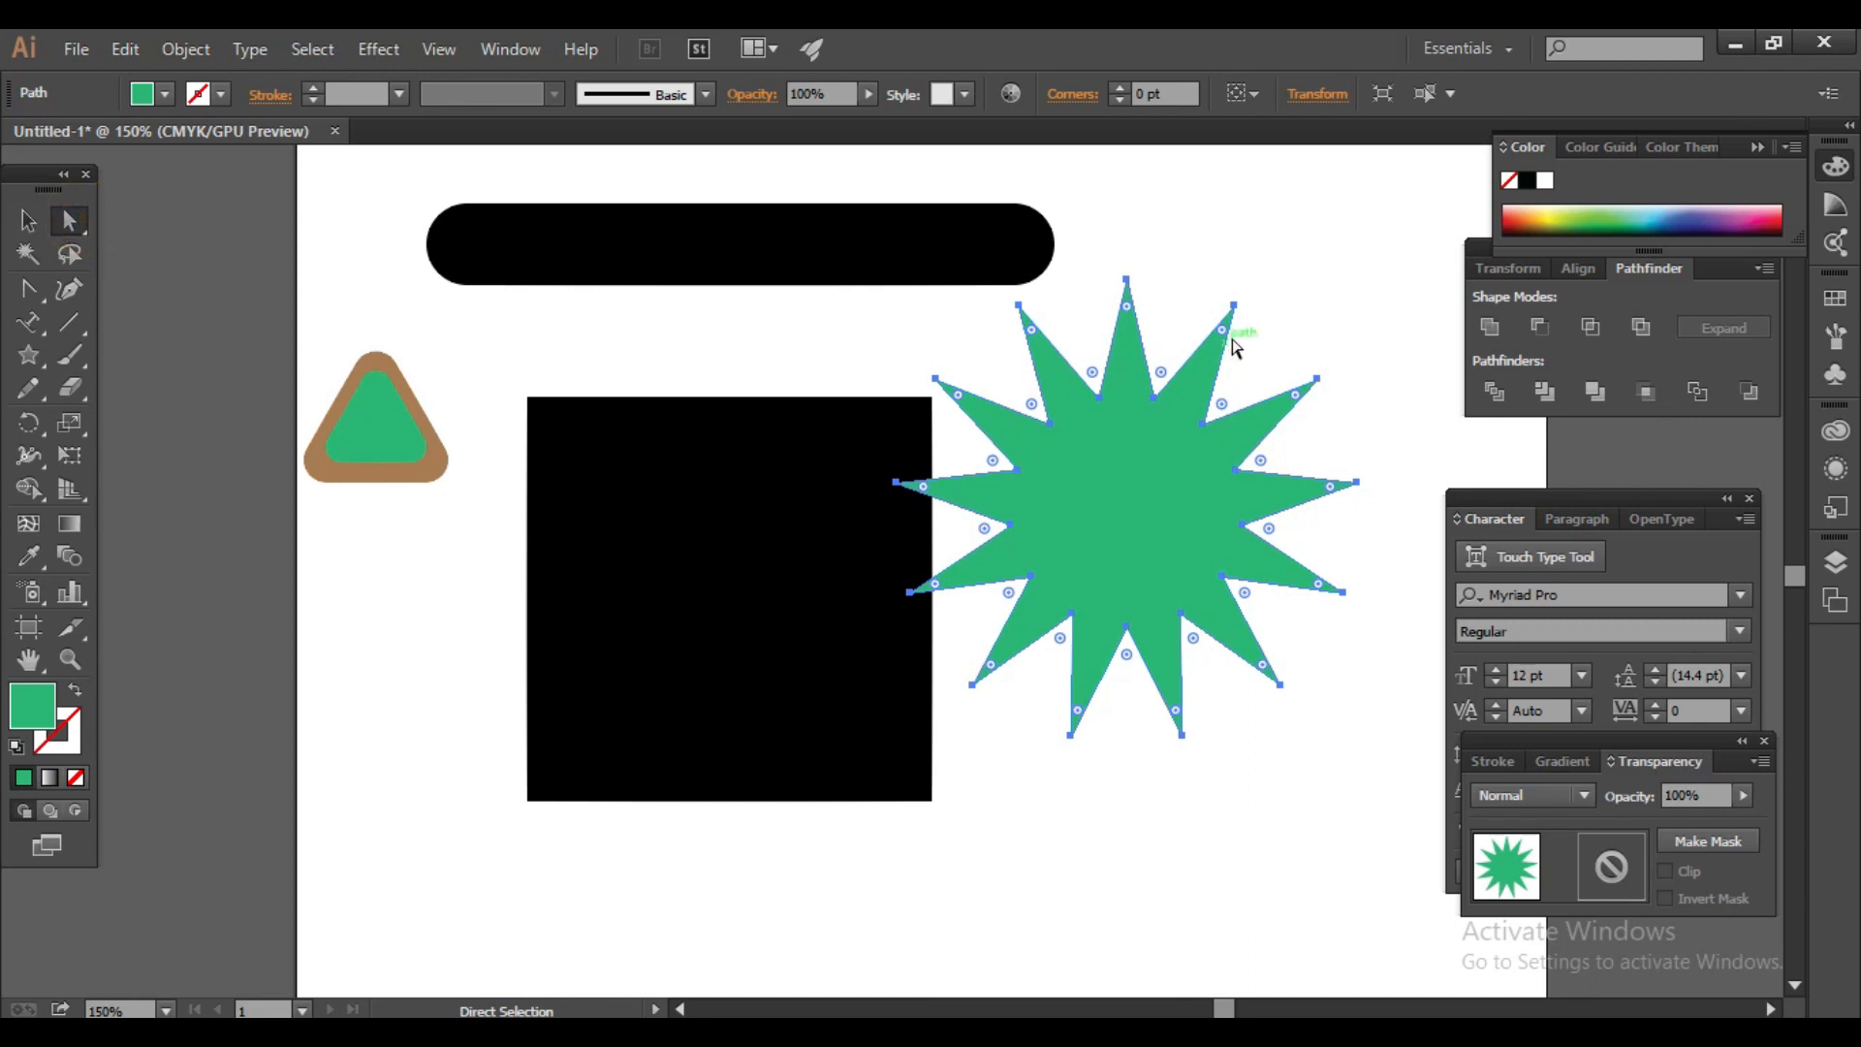
left_click_drag(1224, 336, 1278, 417)
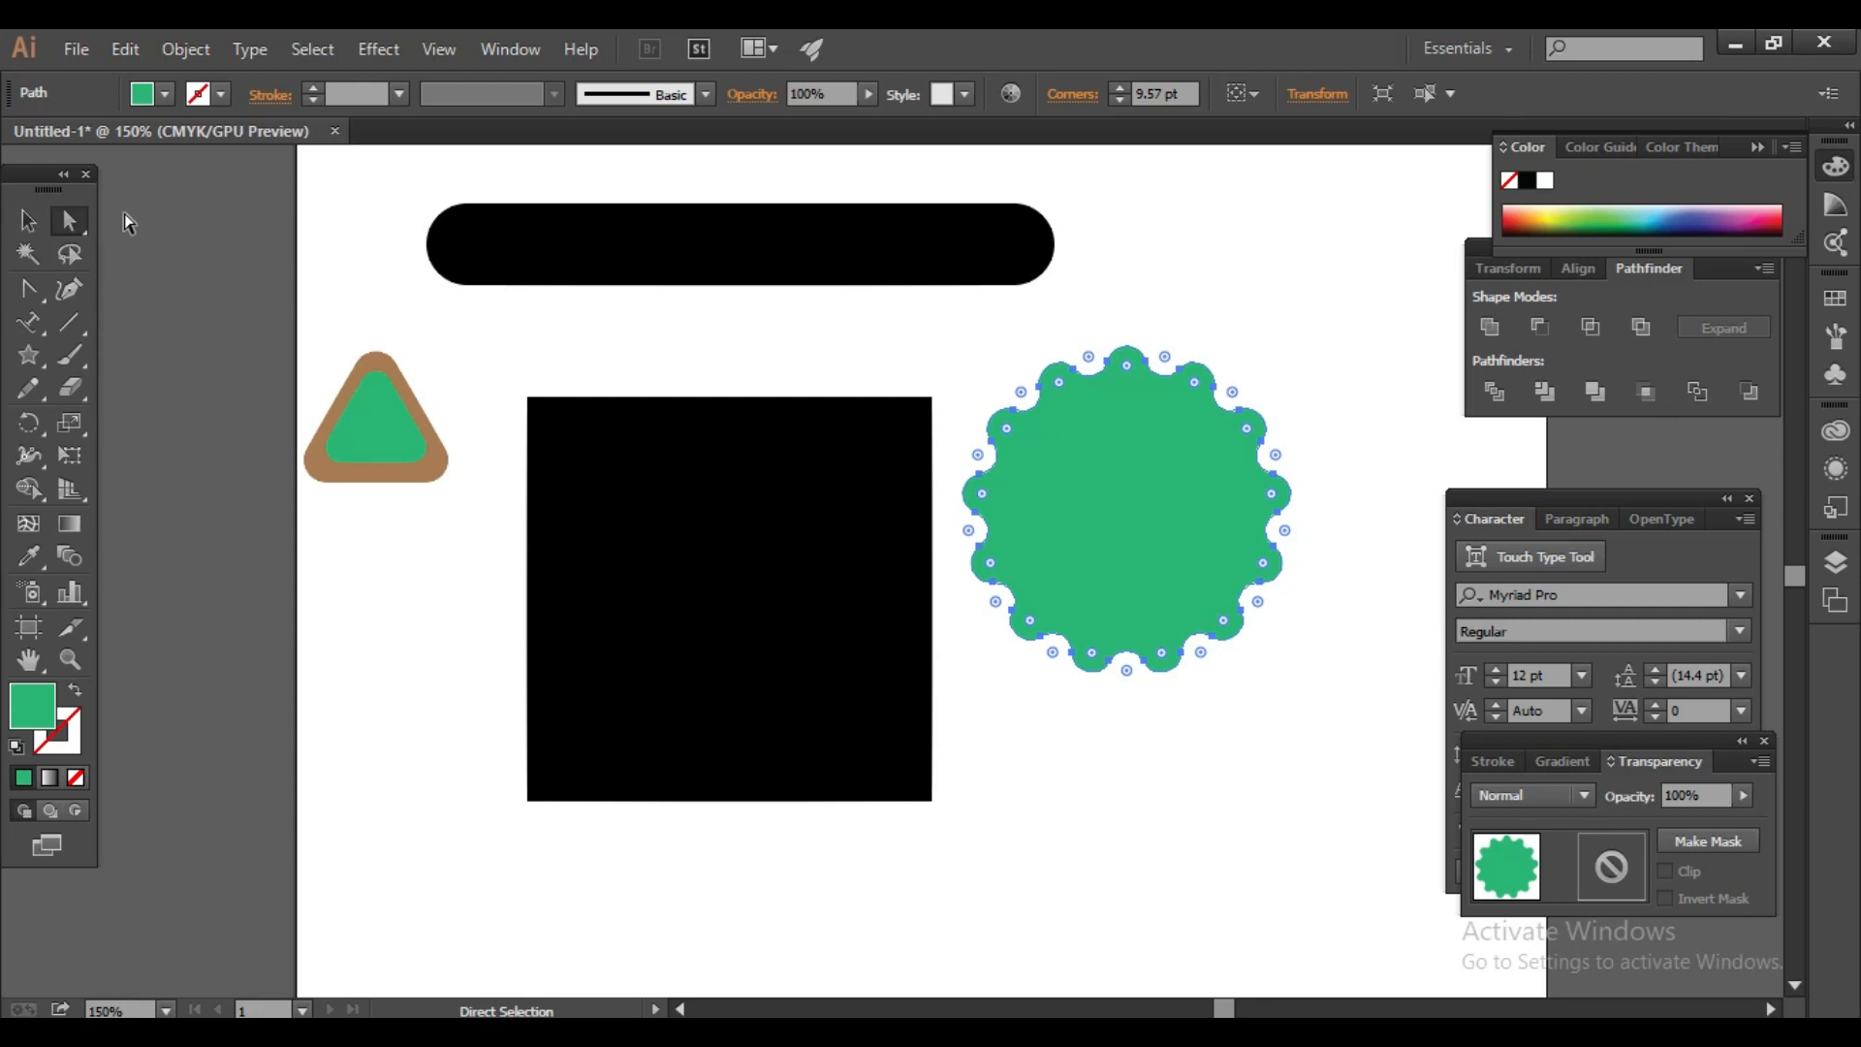
left_click(28, 220)
left_click(1144, 773)
left_click(1202, 536)
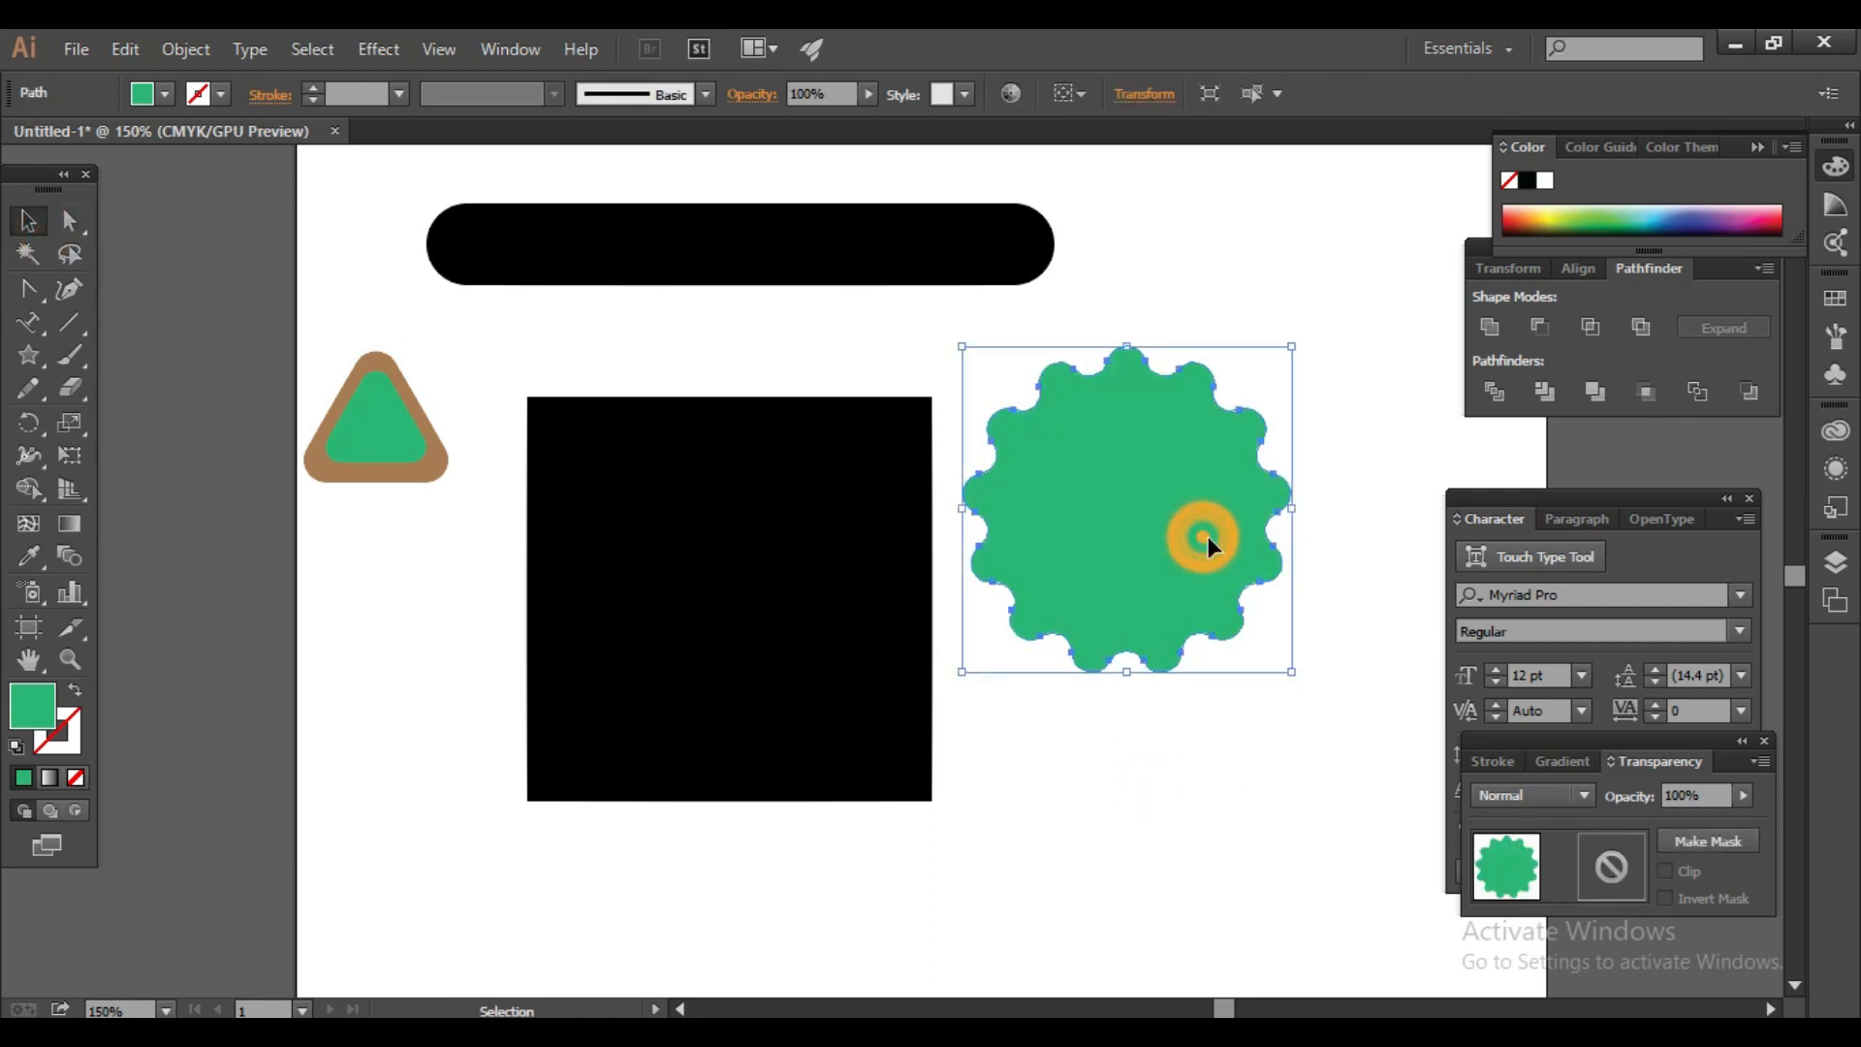
left_click(69, 235)
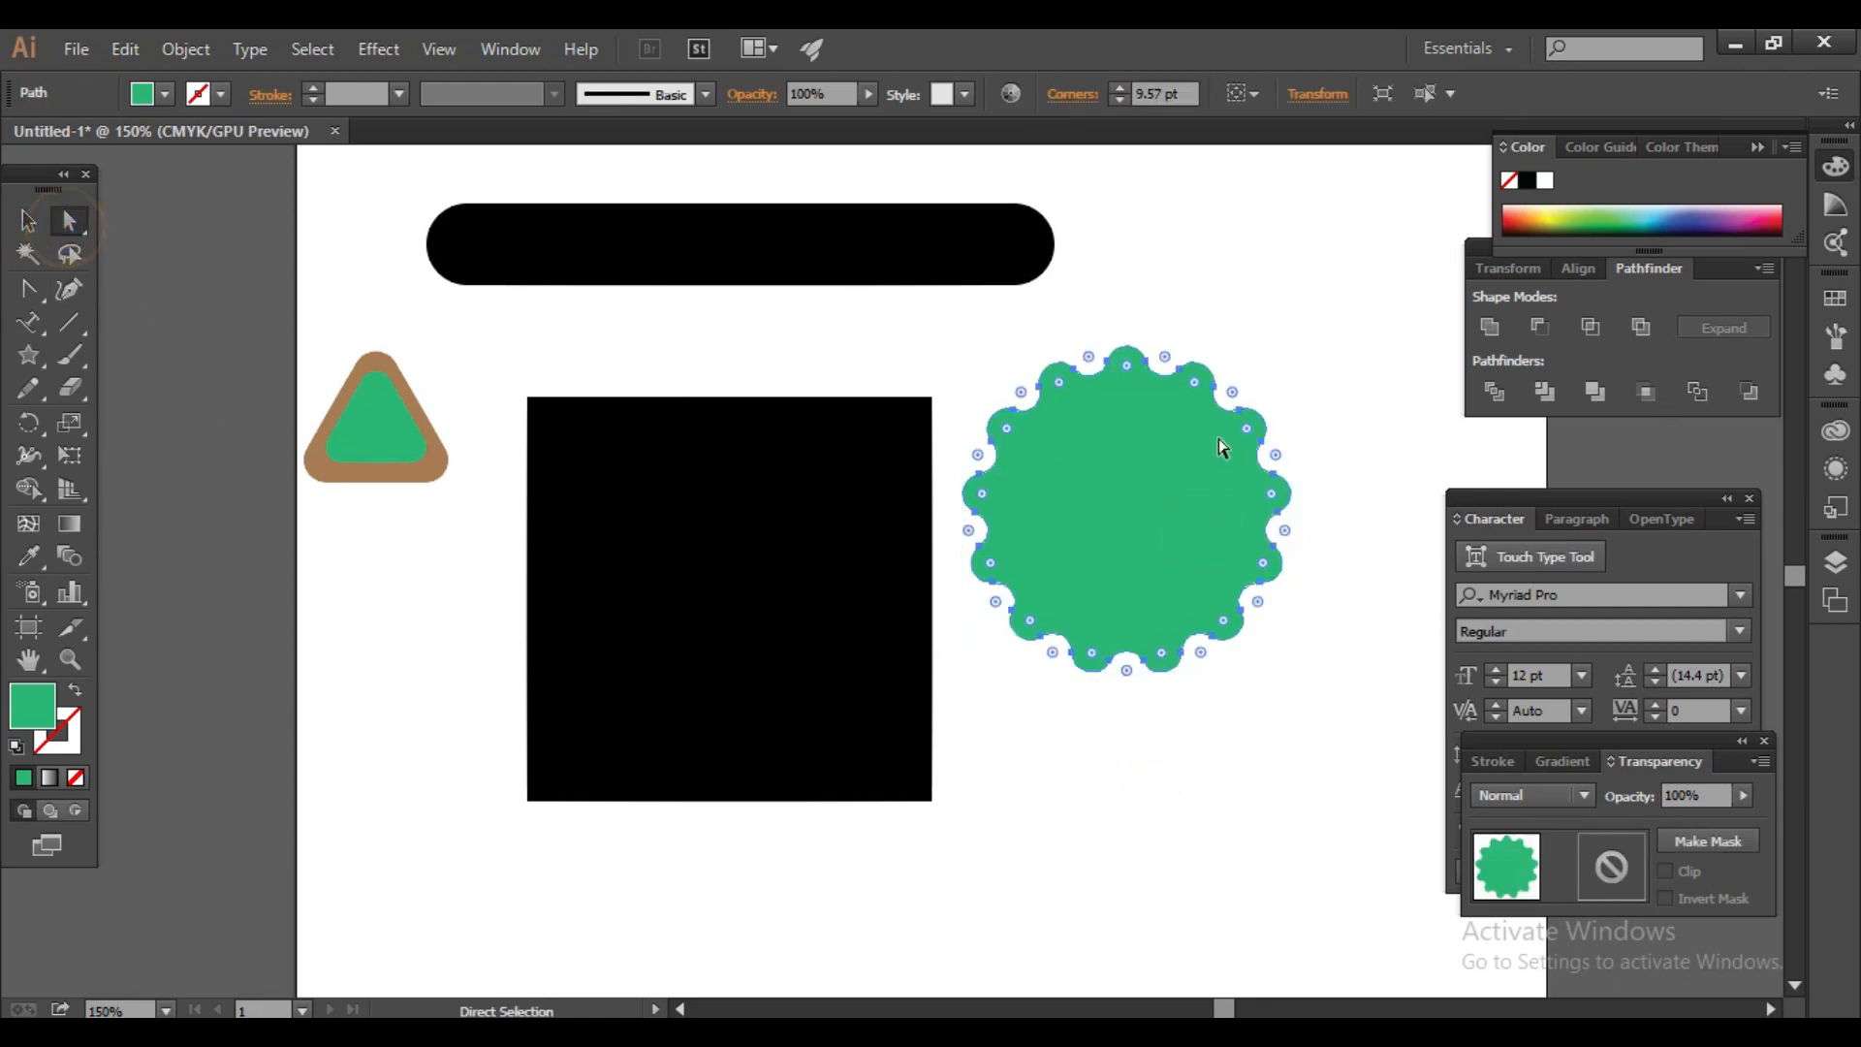
left_click_drag(1239, 400, 1354, 237)
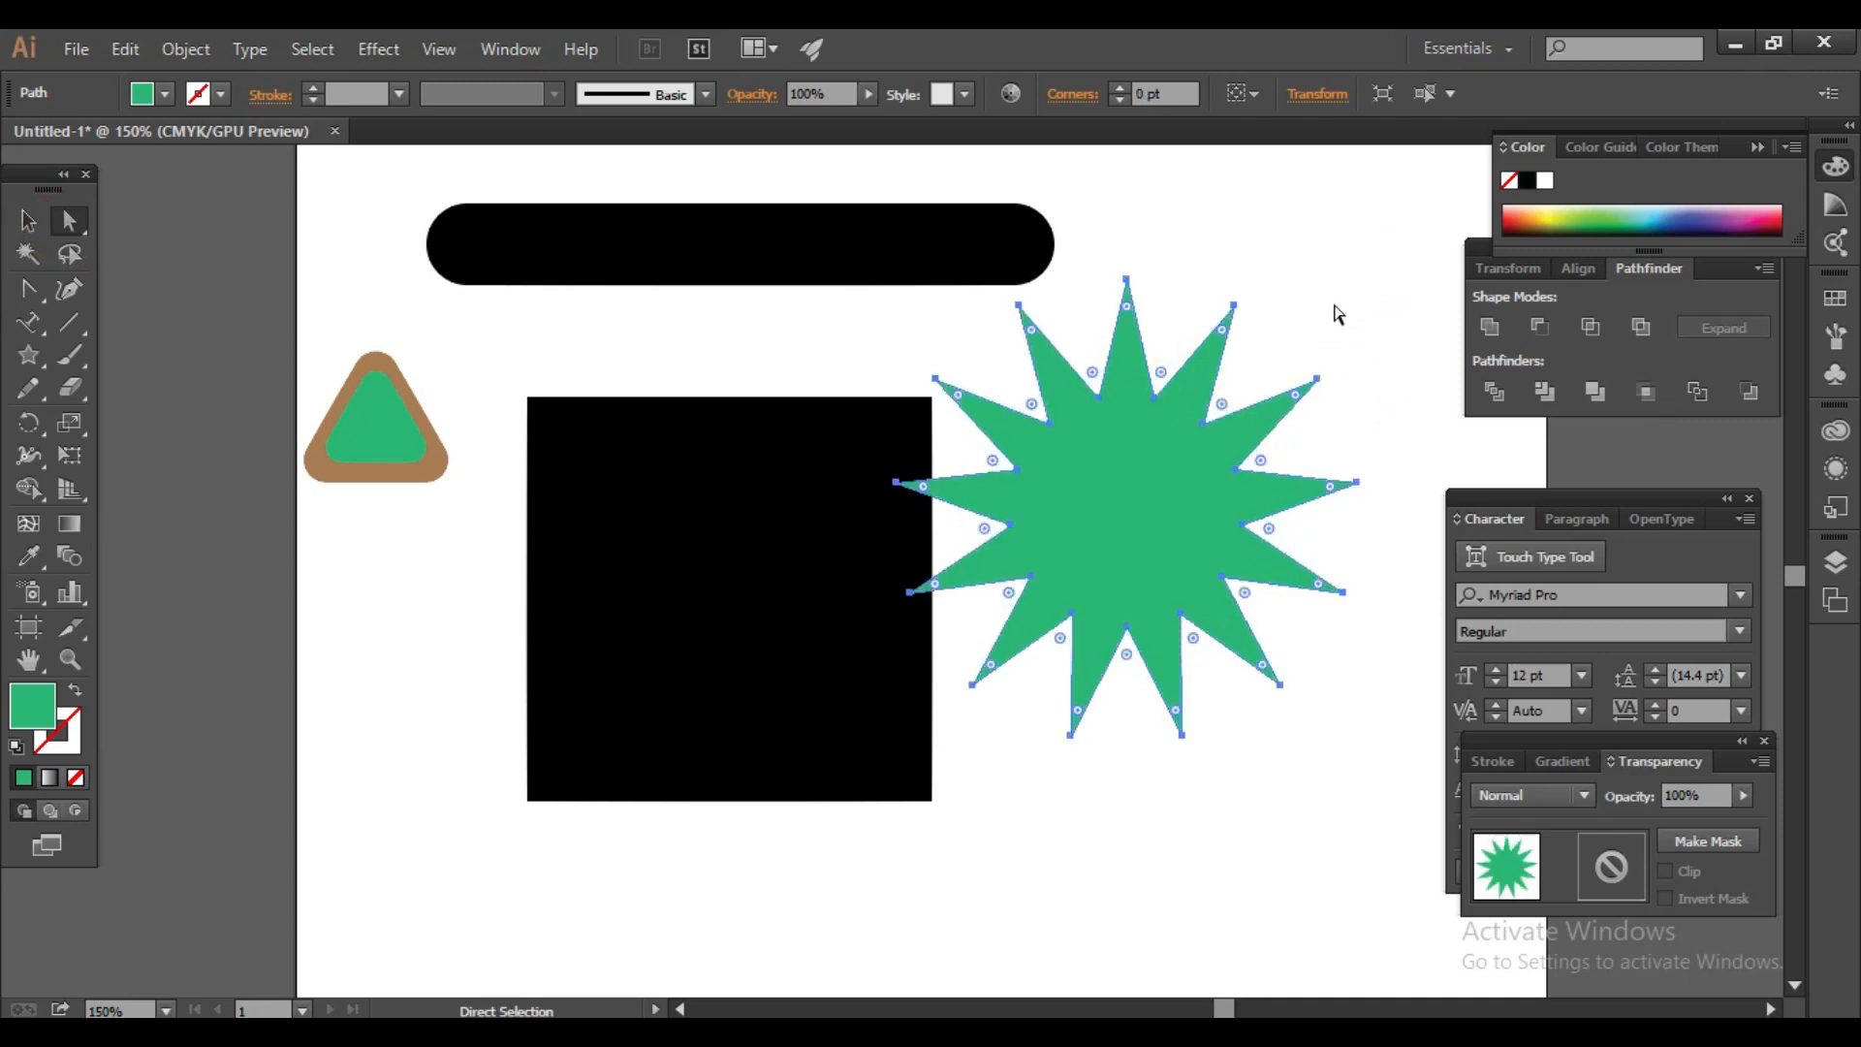
left_click_drag(28, 355, 146, 486)
left_click(218, 296)
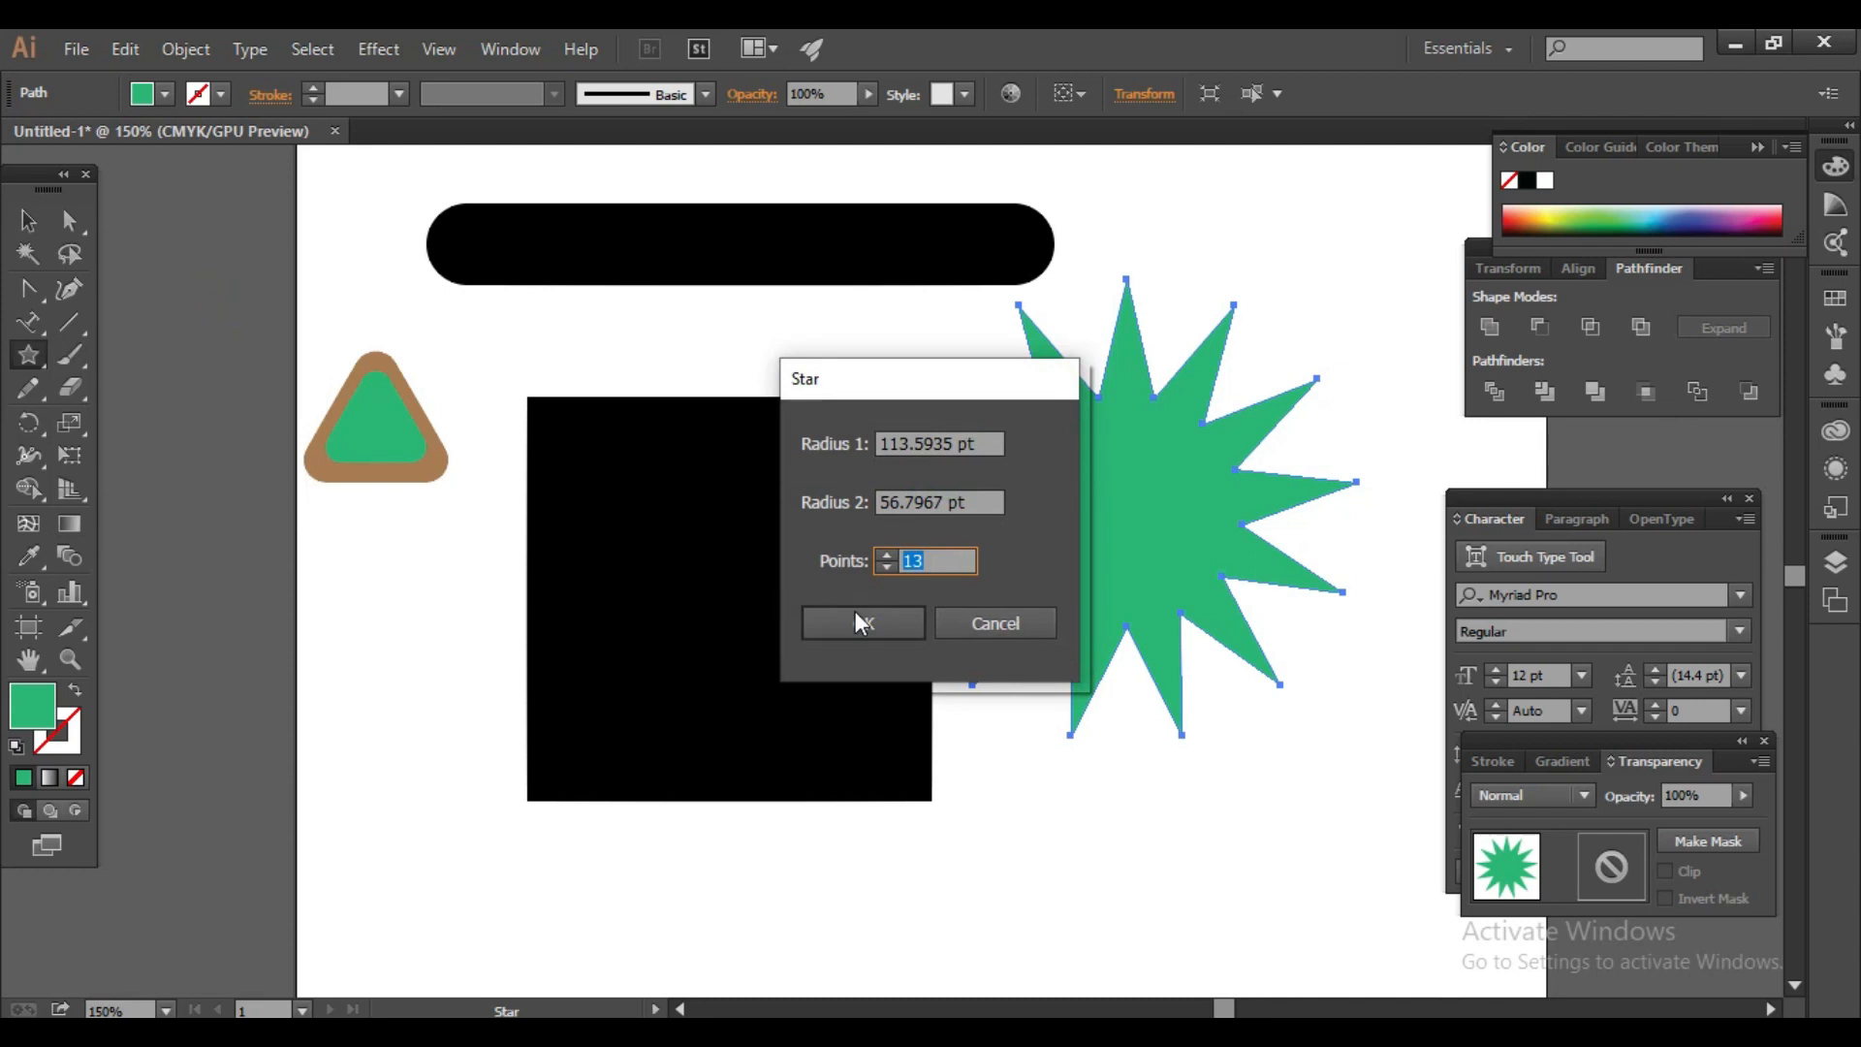
left_click(985, 622)
Step: Paint loose green freehand strokes over the triangle, square, rounded rectangle and star with the Paintbrush tool
left_click(77, 356)
mouse_move(445, 358)
left_mouse_down()
mouse_move(491, 333)
mouse_move(546, 368)
left_mouse_up()
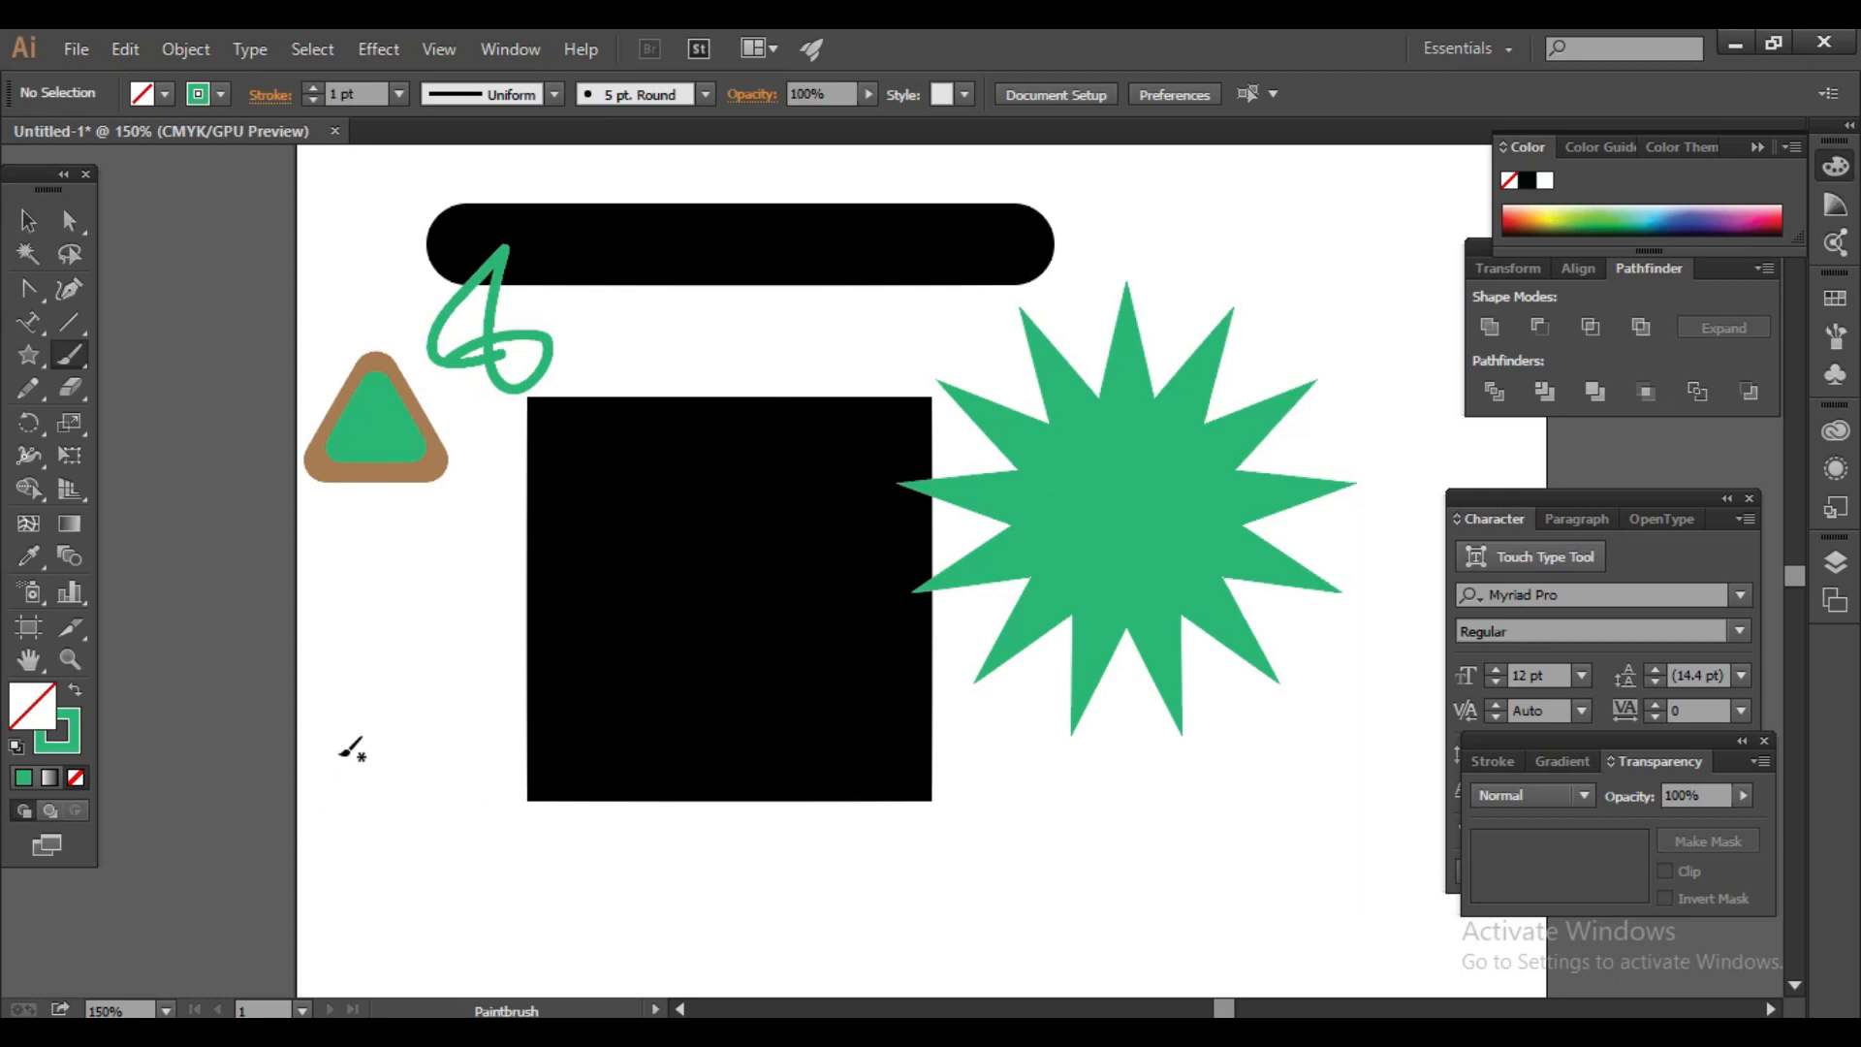
mouse_move(373, 715)
left_mouse_down()
mouse_move(418, 751)
mouse_move(302, 745)
mouse_move(449, 718)
mouse_move(428, 640)
mouse_move(531, 677)
mouse_move(506, 584)
mouse_move(596, 640)
left_mouse_up()
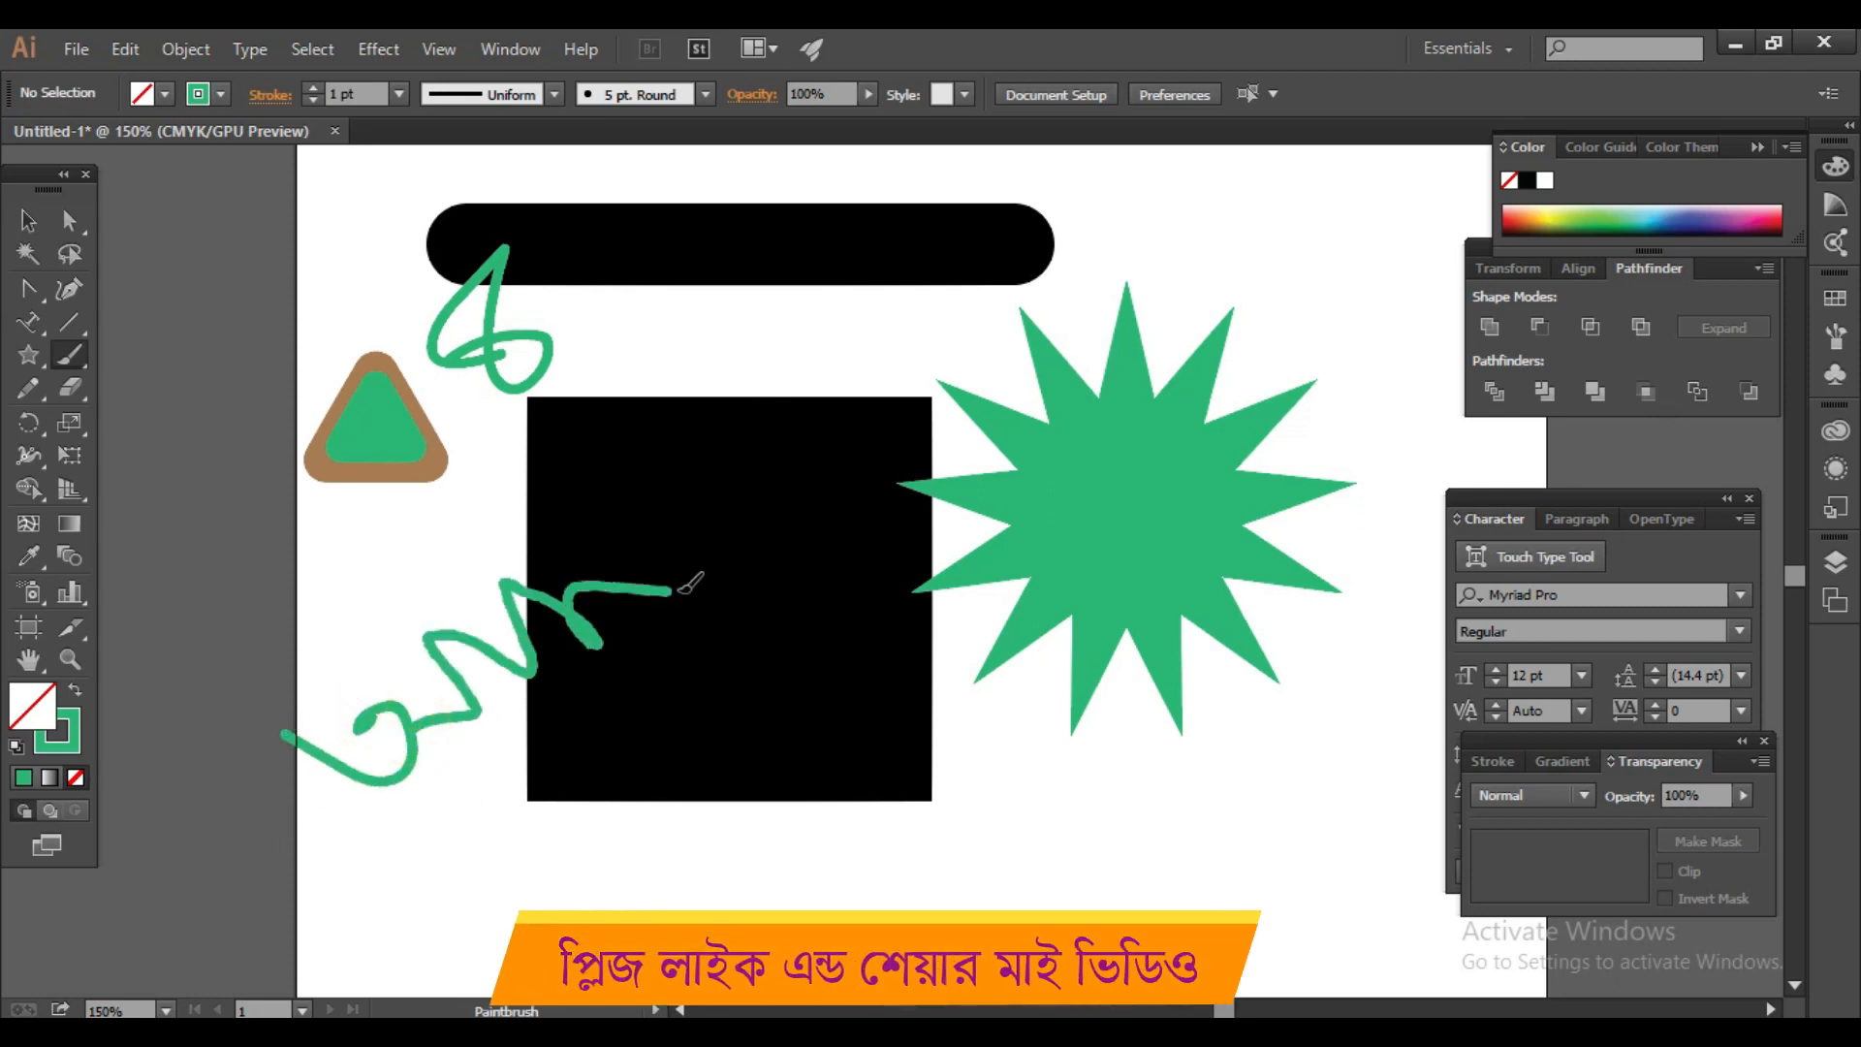
left_click_drag(681, 591, 523, 419)
left_click_drag(546, 694, 490, 360)
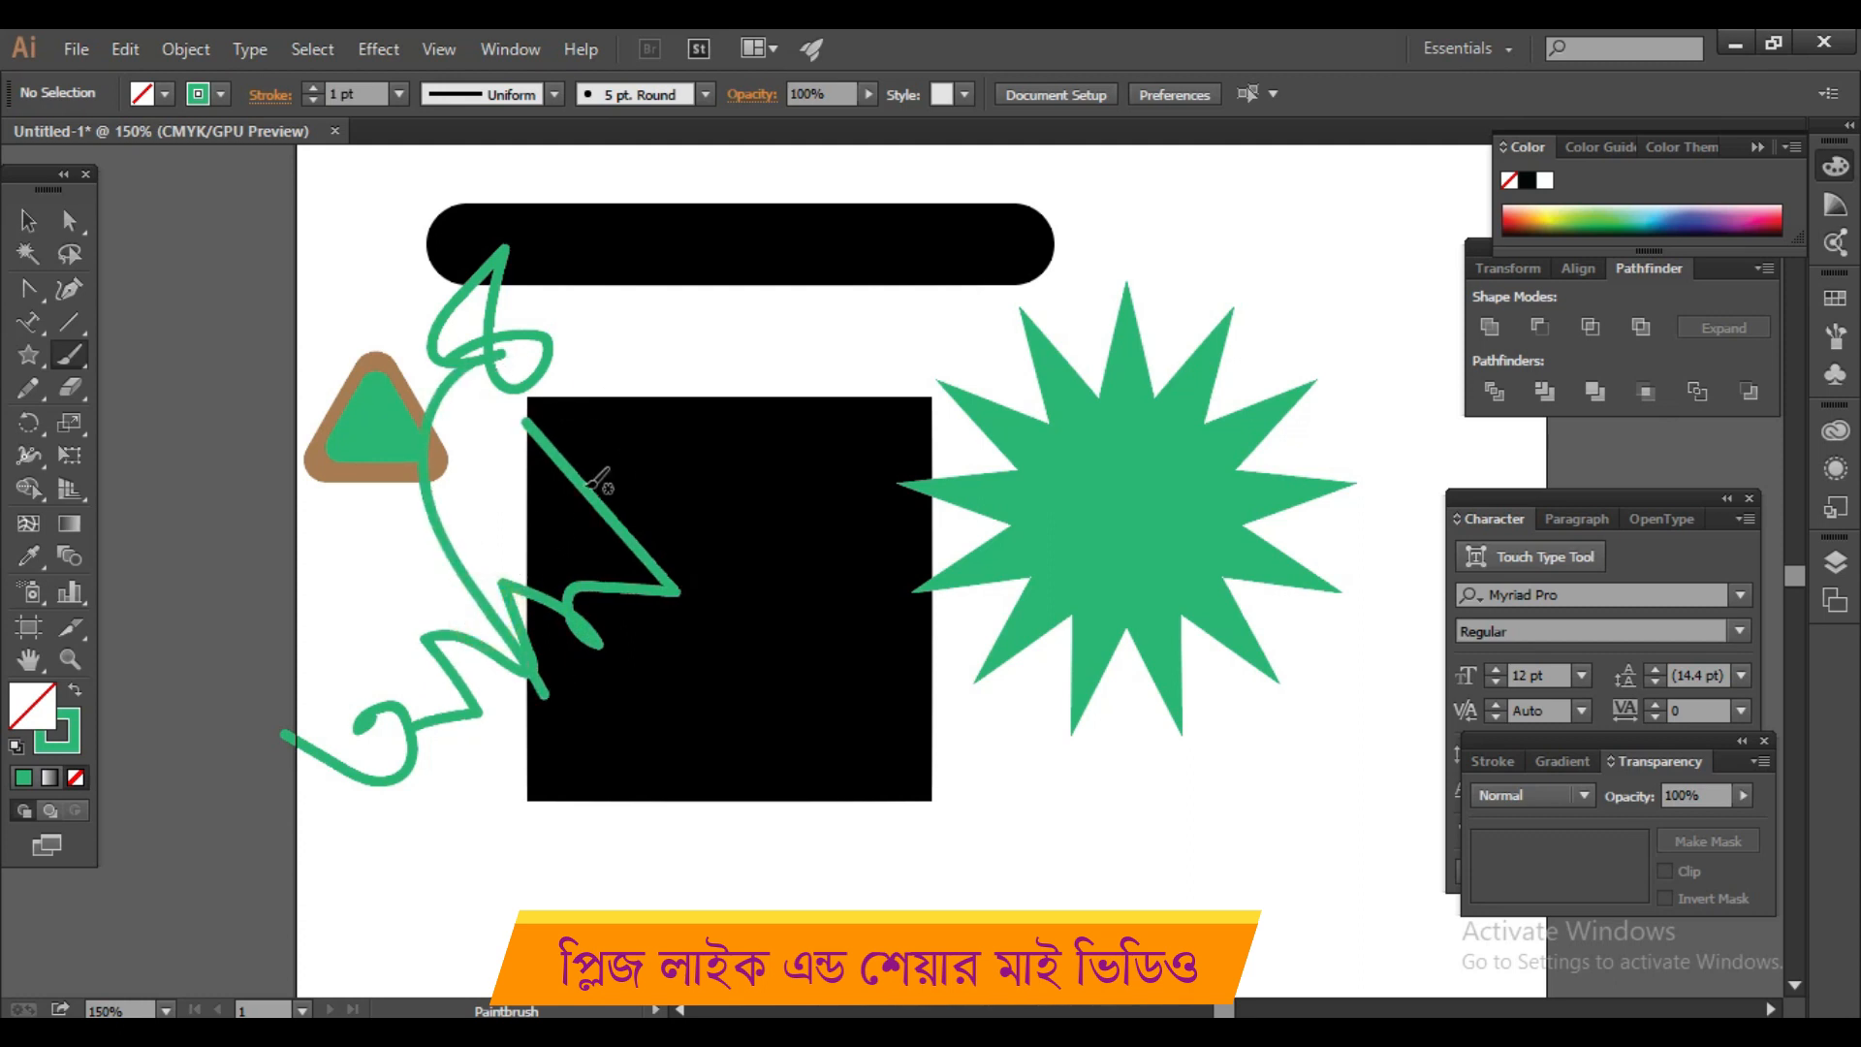
left_click_drag(582, 475, 636, 376)
mouse_move(703, 712)
left_mouse_down()
mouse_move(780, 787)
mouse_move(598, 862)
left_mouse_up()
mouse_move(713, 669)
left_mouse_down()
mouse_move(754, 654)
mouse_move(806, 684)
left_mouse_up()
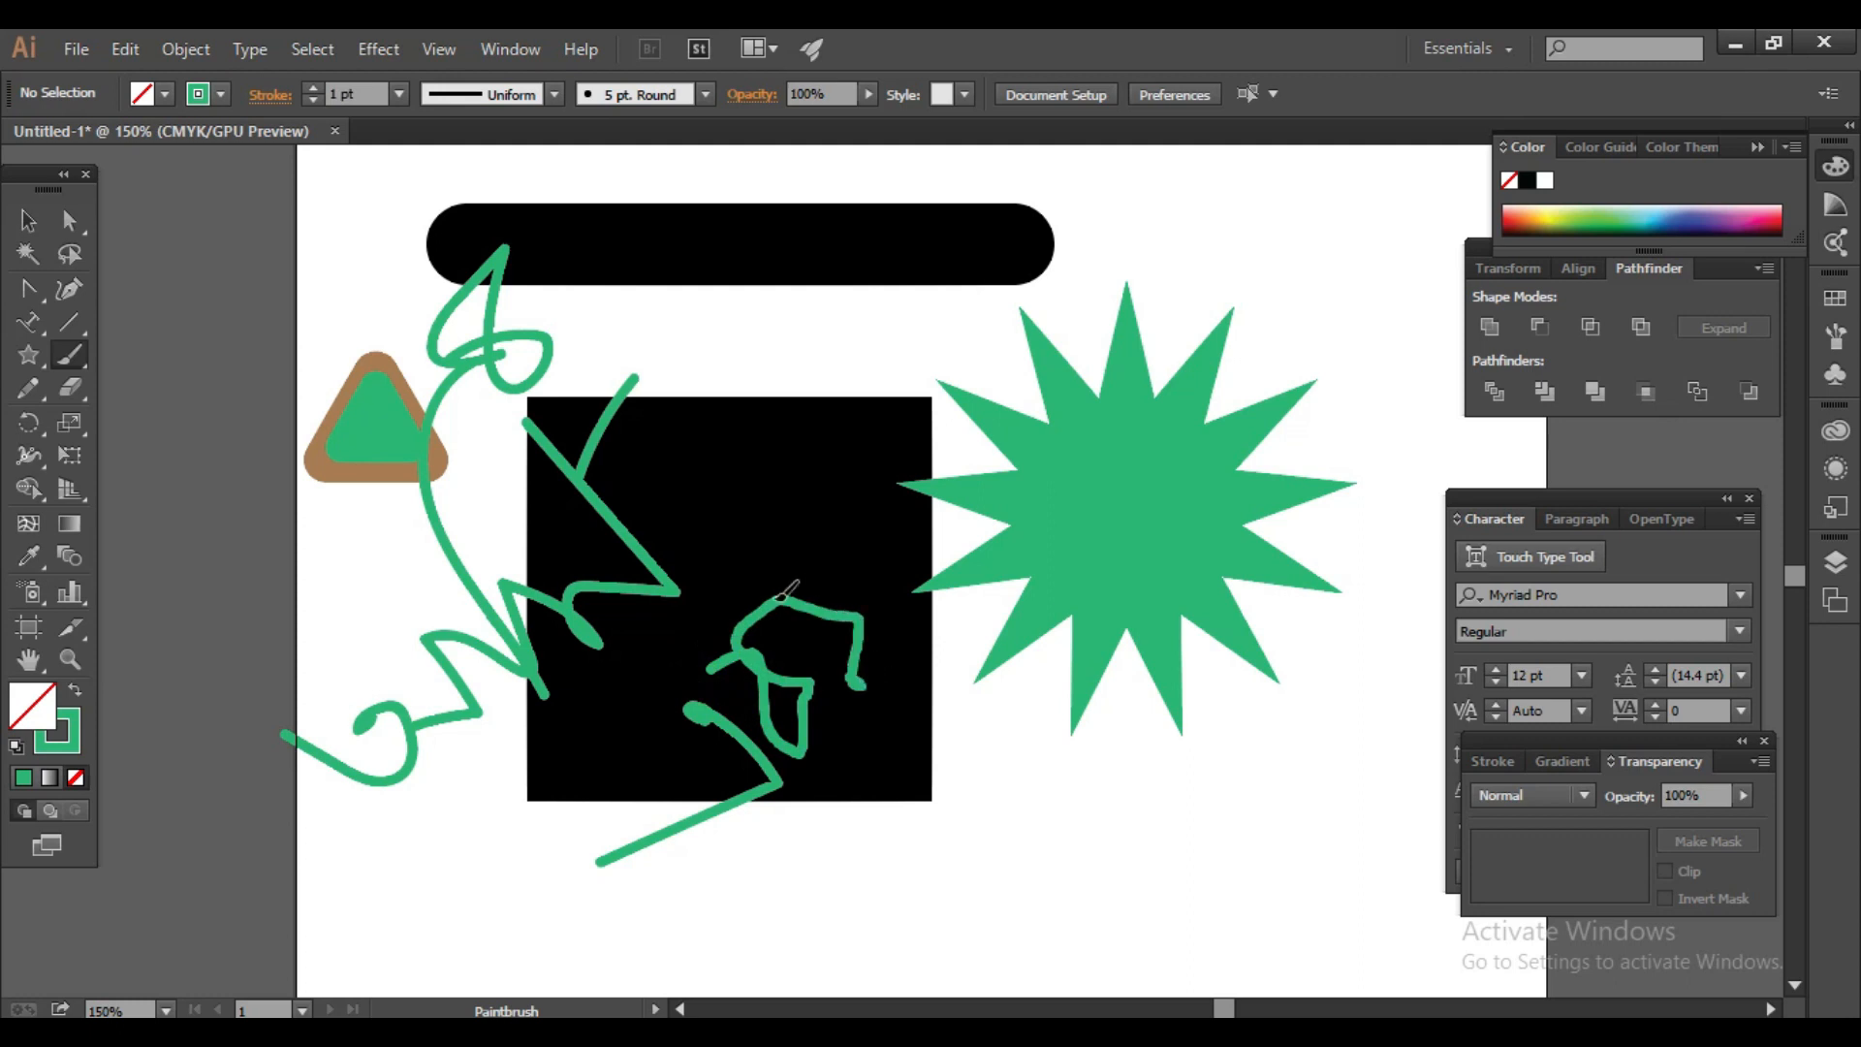
left_click_drag(787, 589, 766, 577)
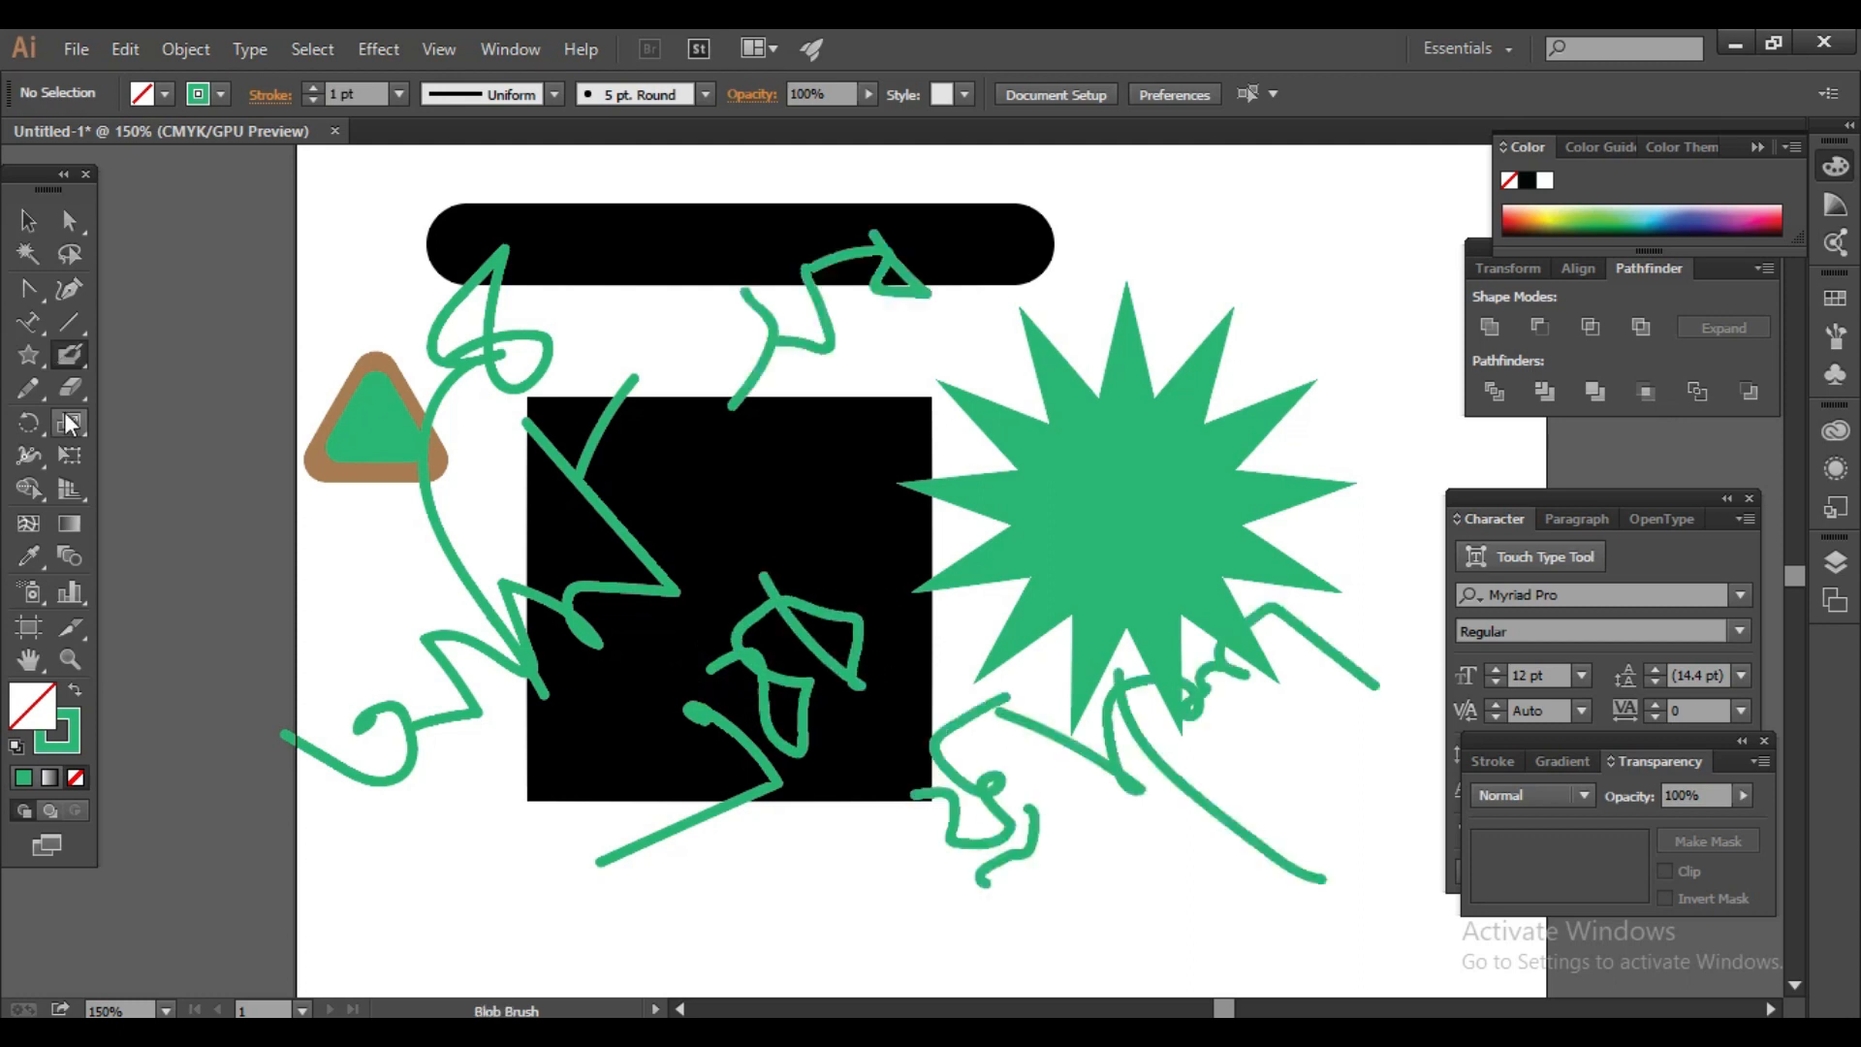
Step: Draw a freehand green oval loop below the triangle with the Pencil tool and set its stroke weight to 13 pt
left_click(28, 388)
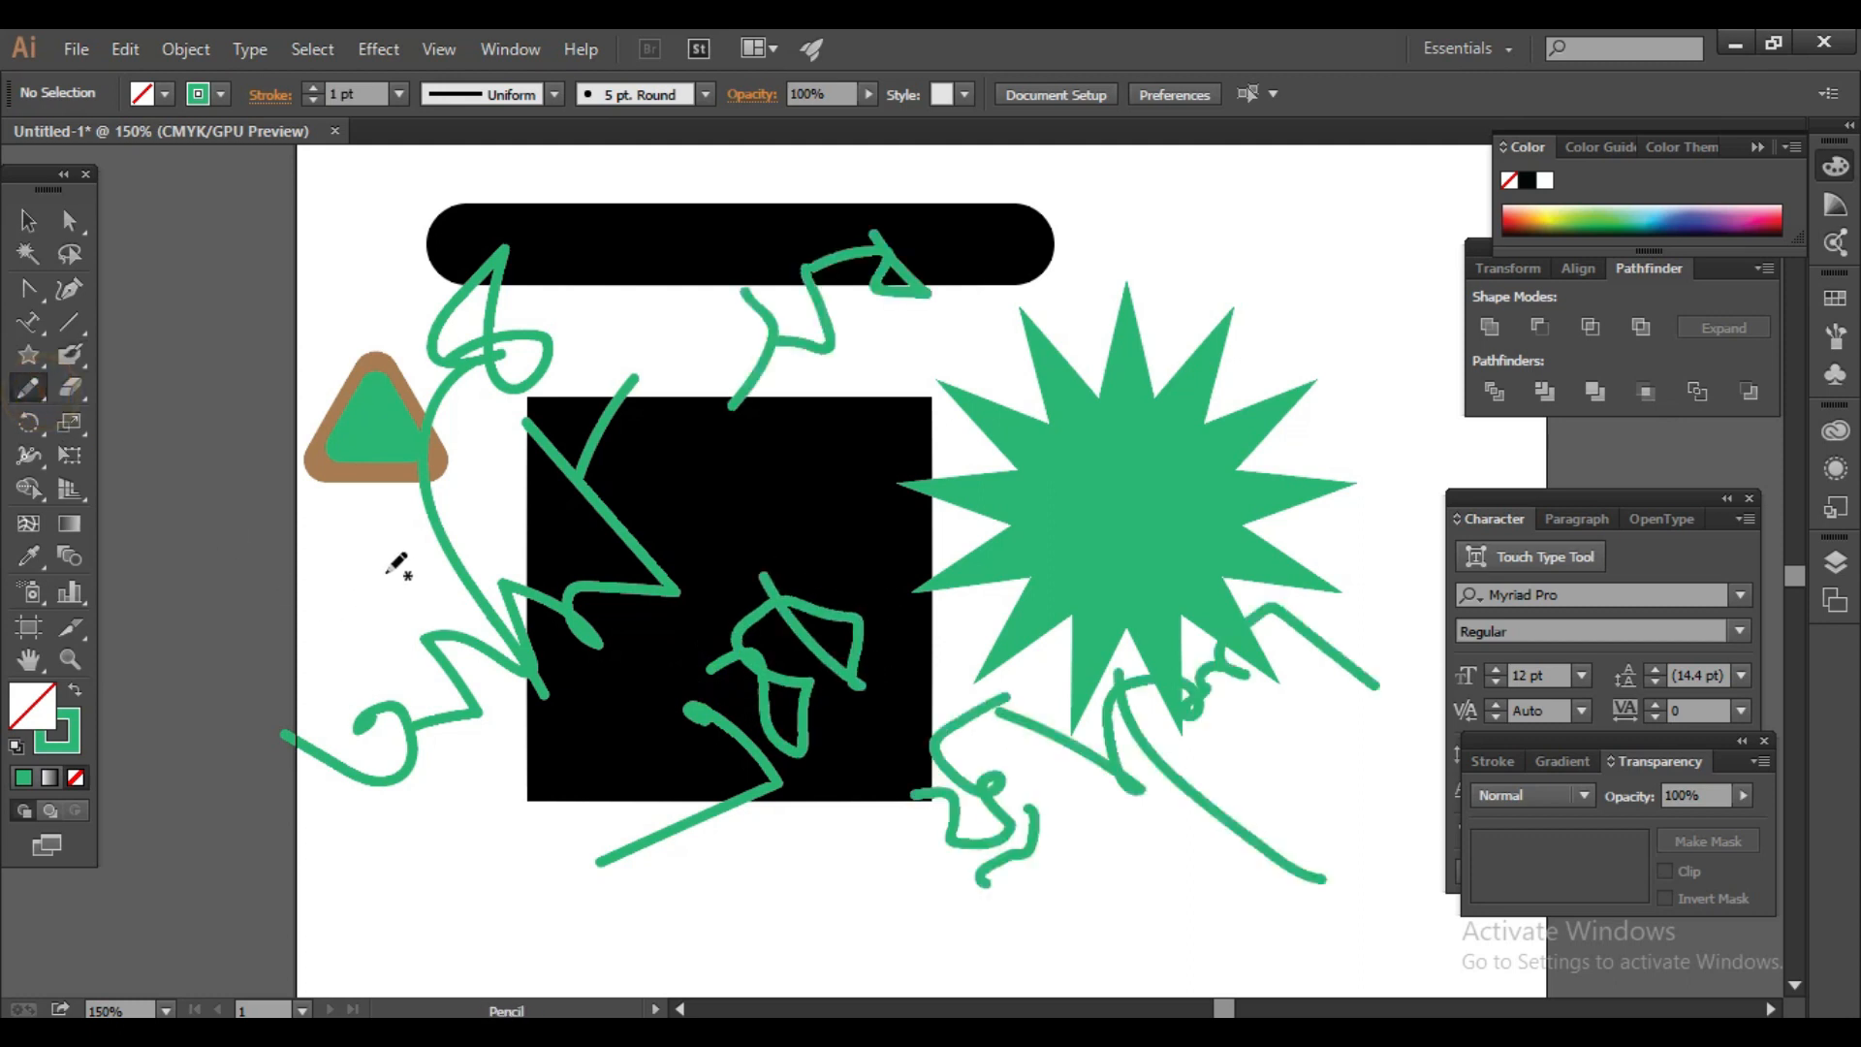
mouse_move(355, 556)
left_mouse_down()
mouse_move(365, 649)
mouse_move(387, 528)
left_mouse_up()
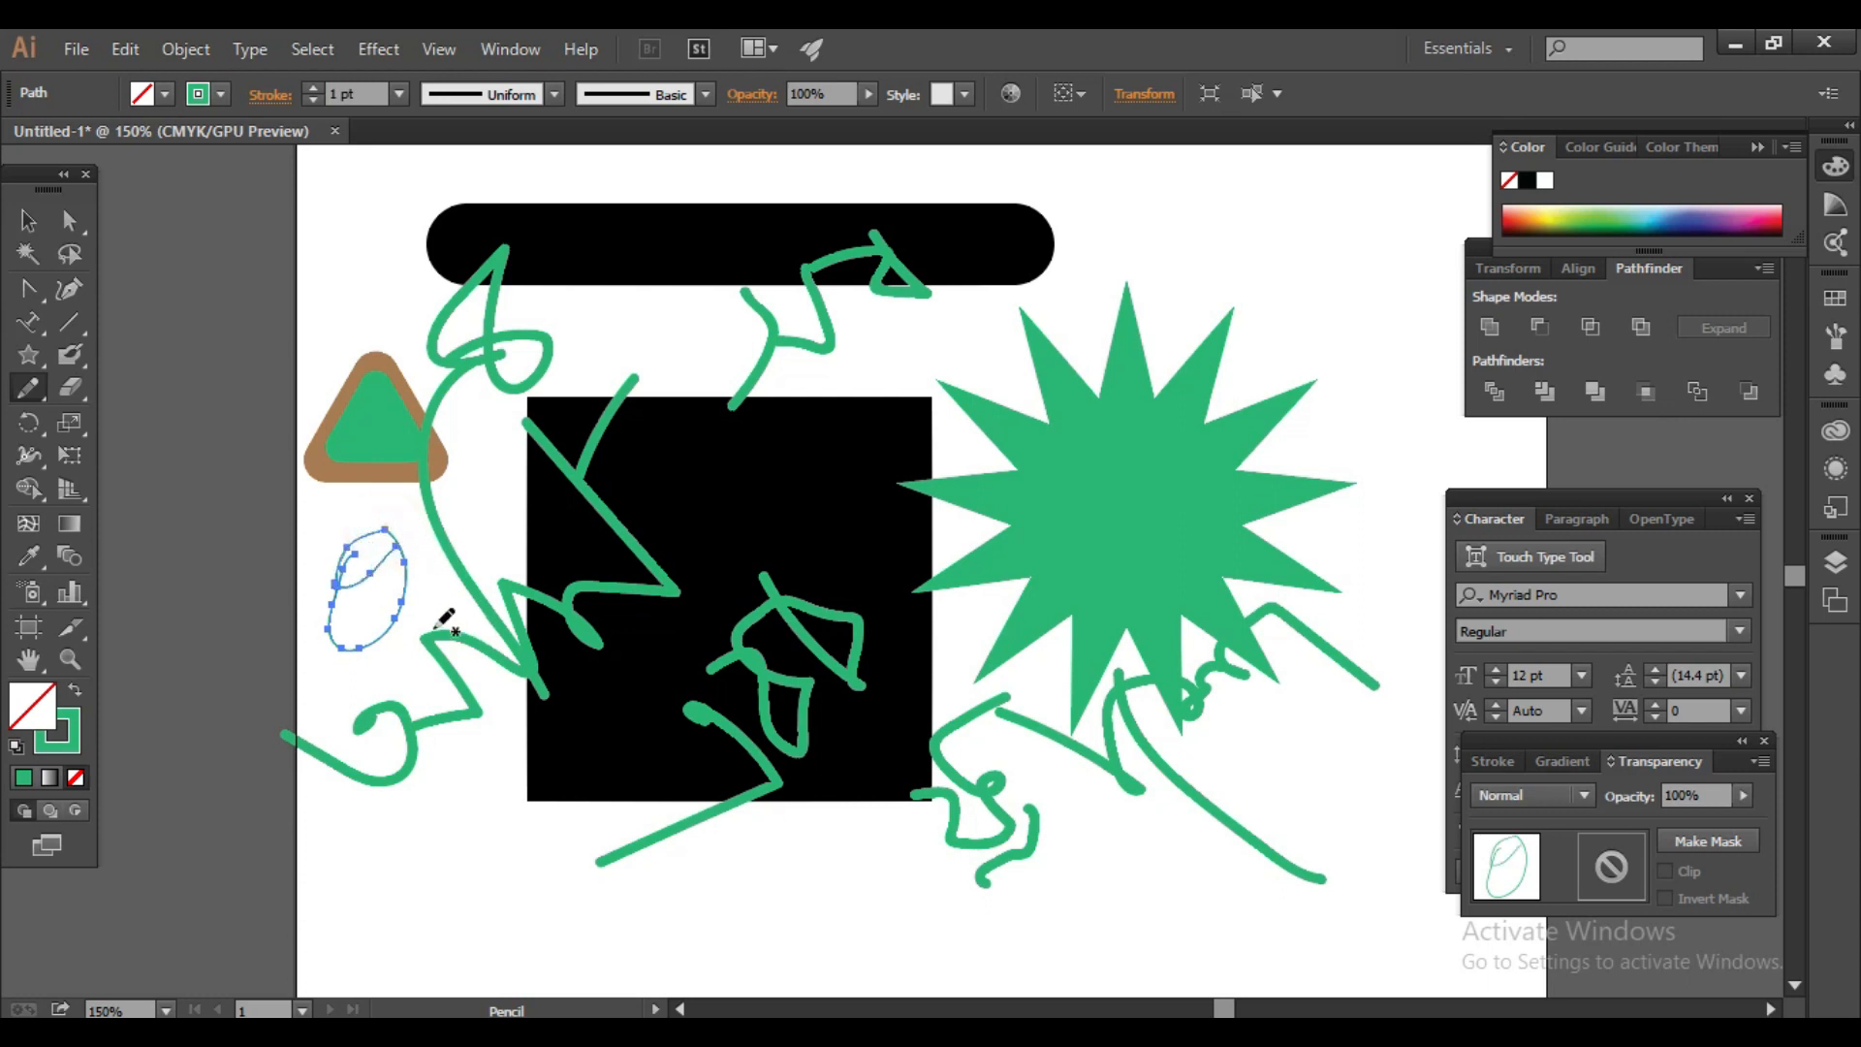
key("Up")
key("Up")
key("Up")
key("Up")
key("Up")
key("Up")
key("Up")
key("Up")
key("Up")
key("Up")
key("Up")
key("Up")
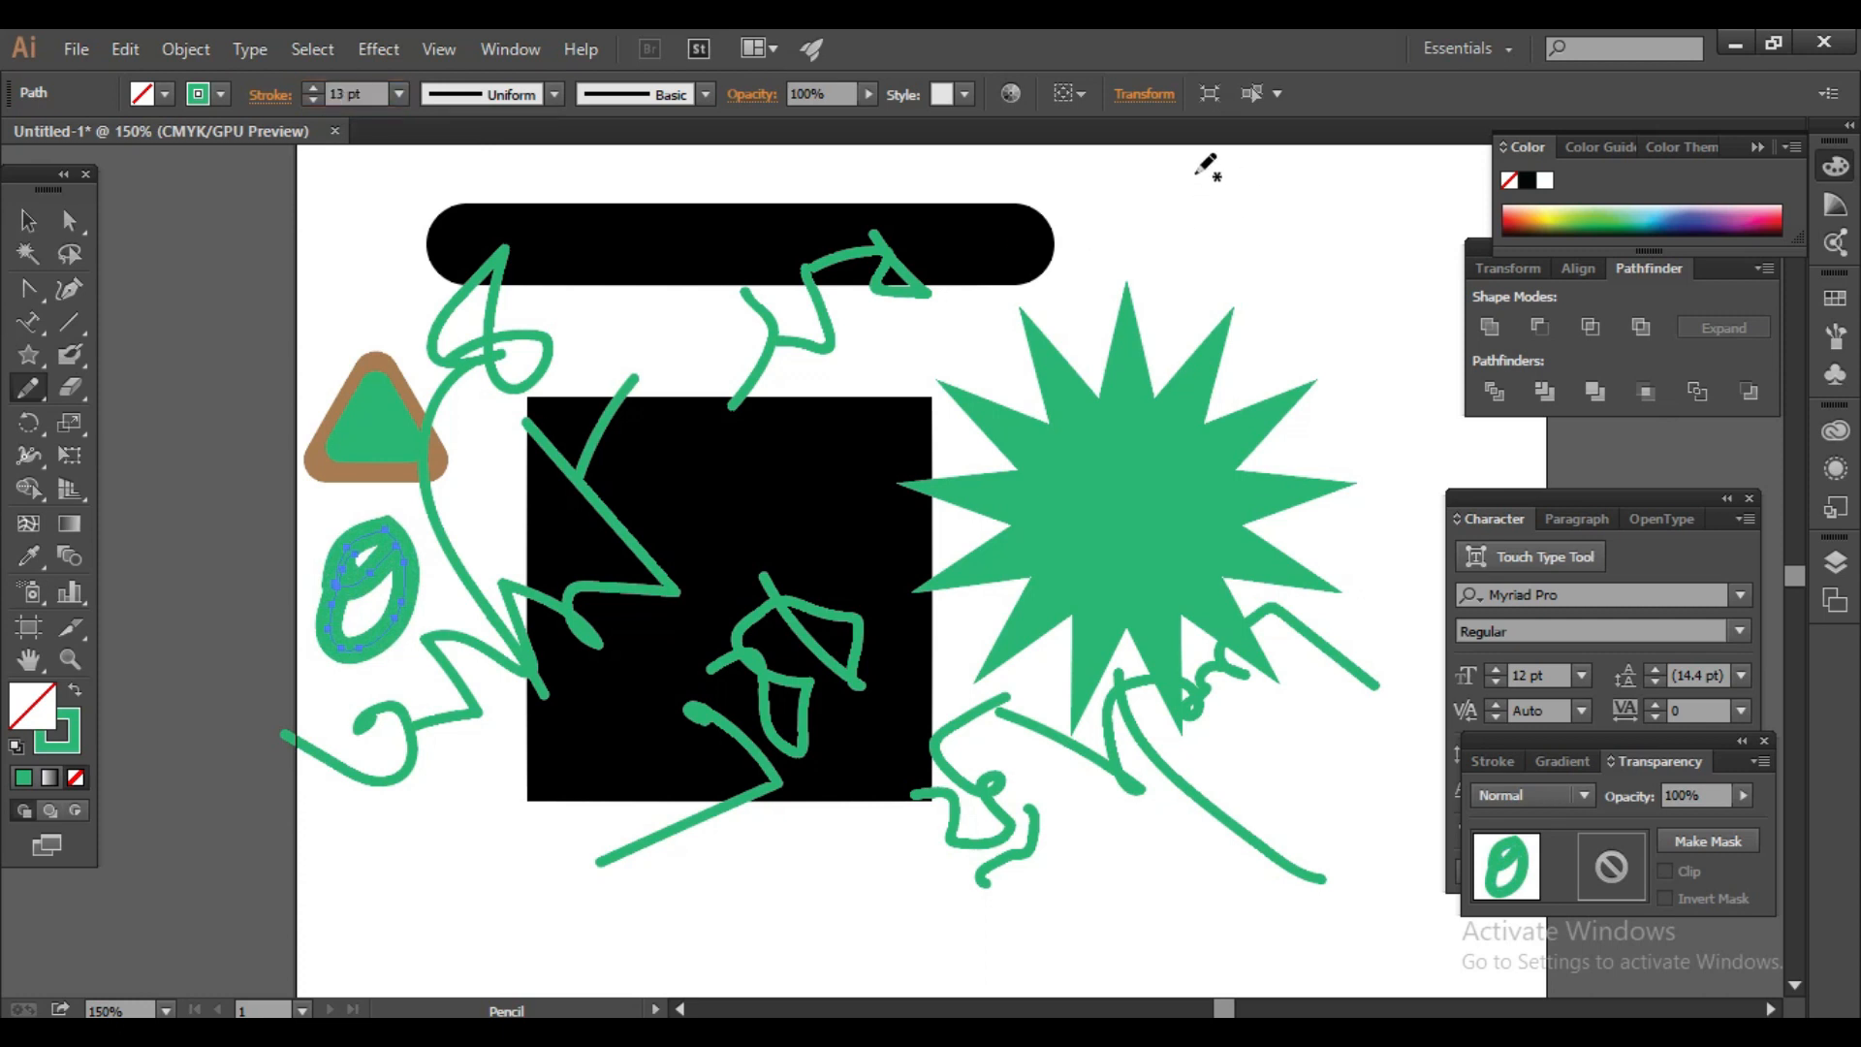
Step: Draw two thick green freehand strokes above the star with the Pencil tool
left_click_drag(1195, 175, 1171, 260)
mouse_move(1195, 175)
left_mouse_down()
mouse_move(1238, 216)
mouse_move(1203, 235)
mouse_move(1178, 227)
mouse_move(1297, 167)
left_mouse_up()
mouse_move(1252, 240)
left_mouse_down()
mouse_move(1254, 324)
mouse_move(1257, 234)
mouse_move(1324, 265)
left_mouse_up()
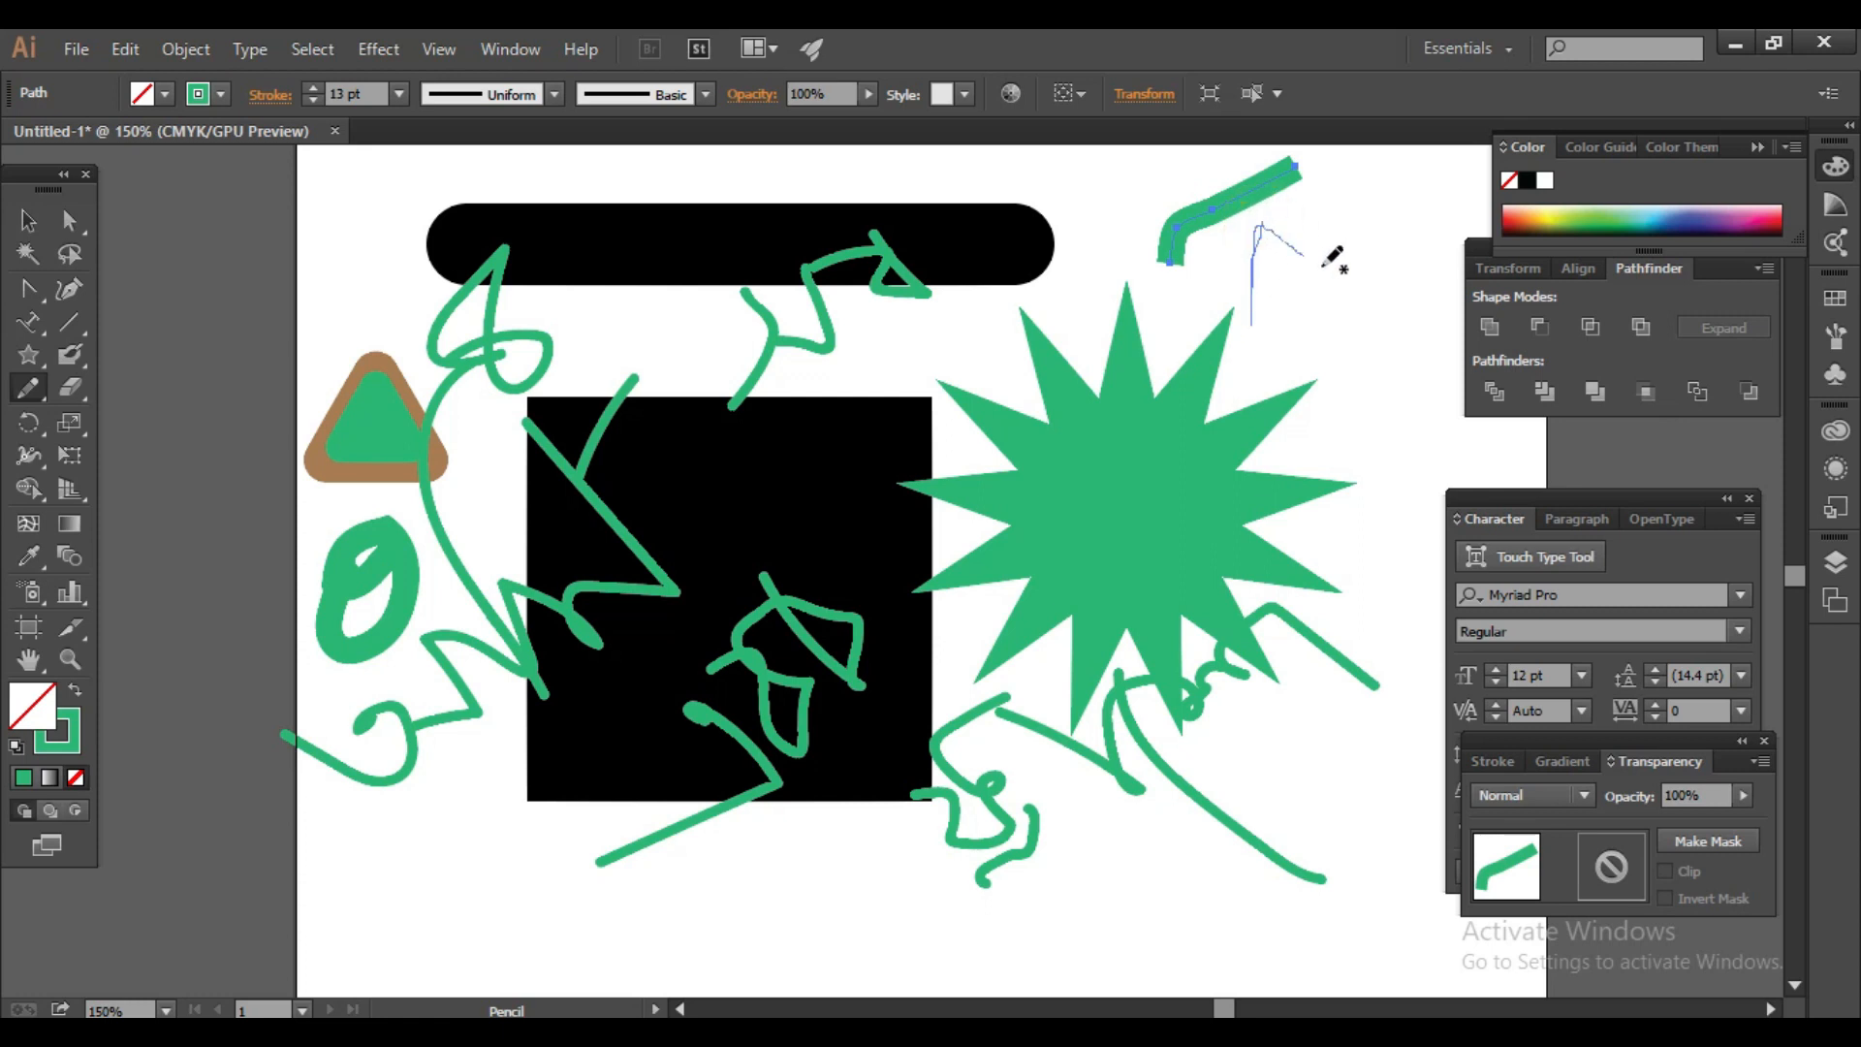
left_click_drag(1392, 182, 1389, 188)
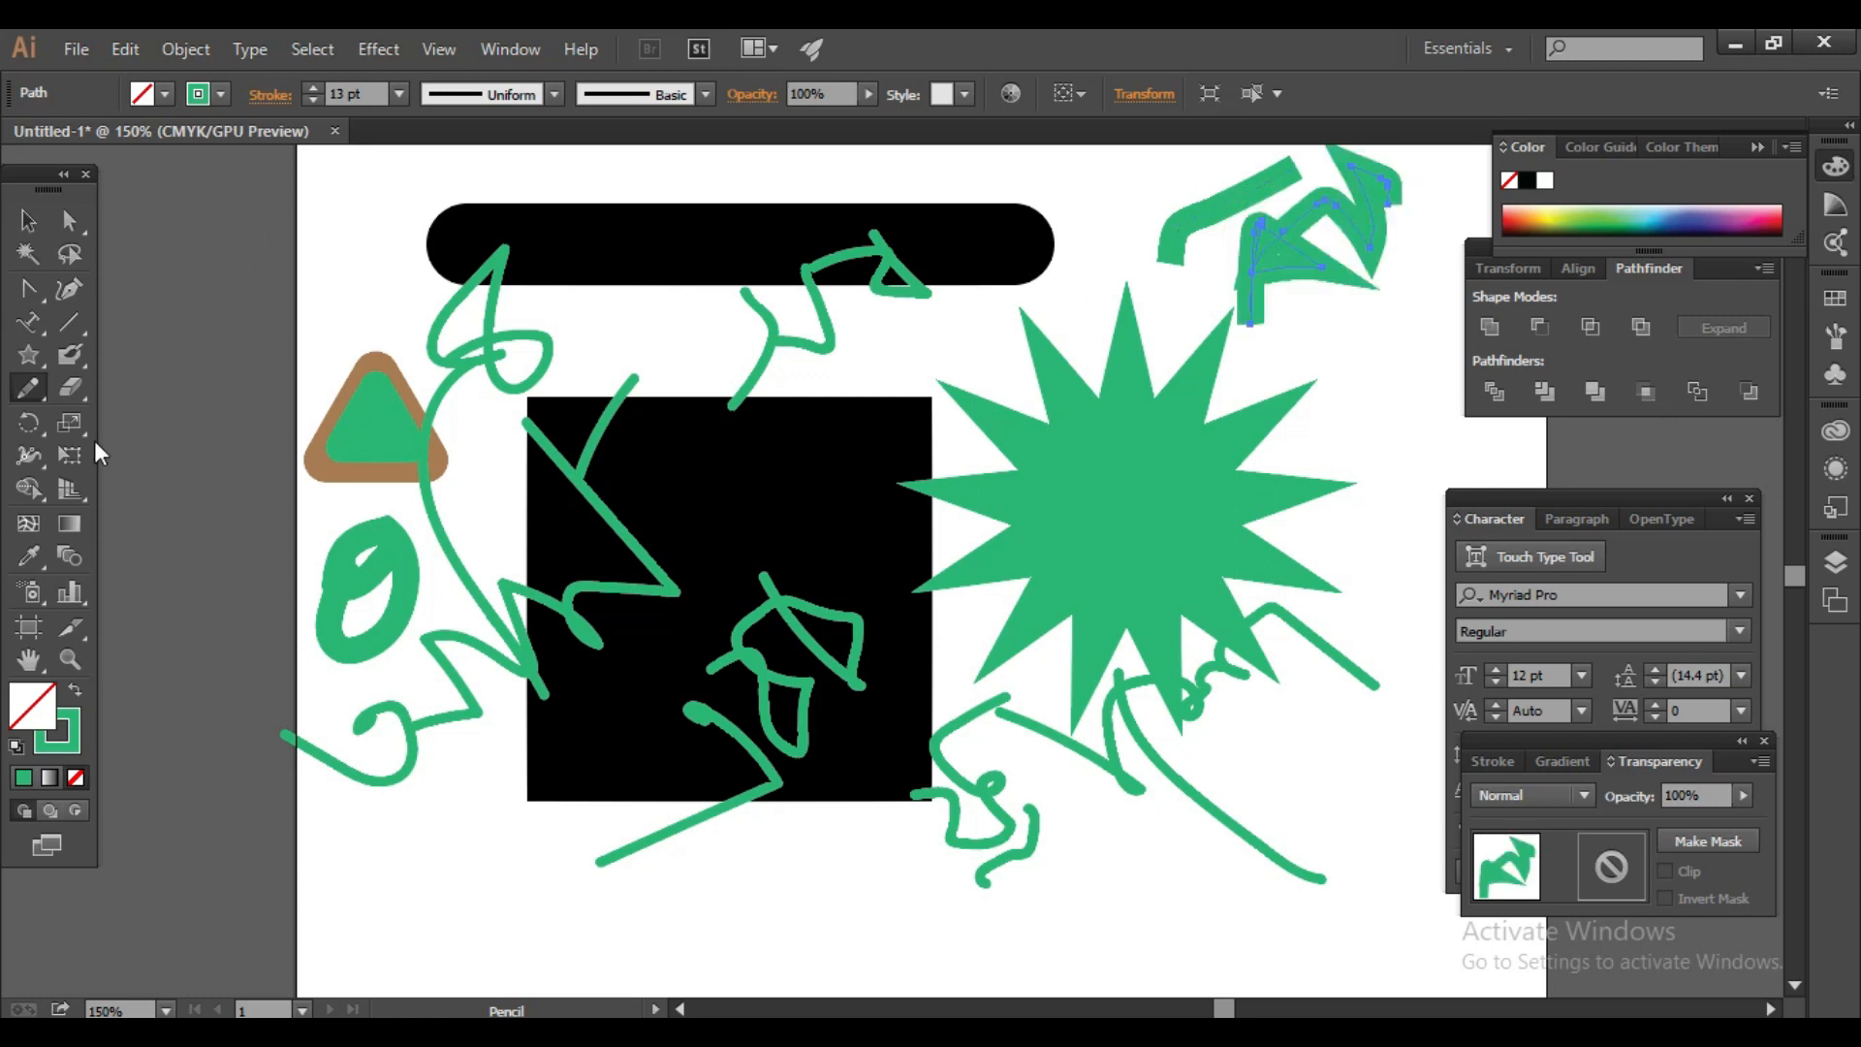
Step: Delete the triangle, the oval loop, the 13-point star and the green strokes touching or above them
left_click(74, 393)
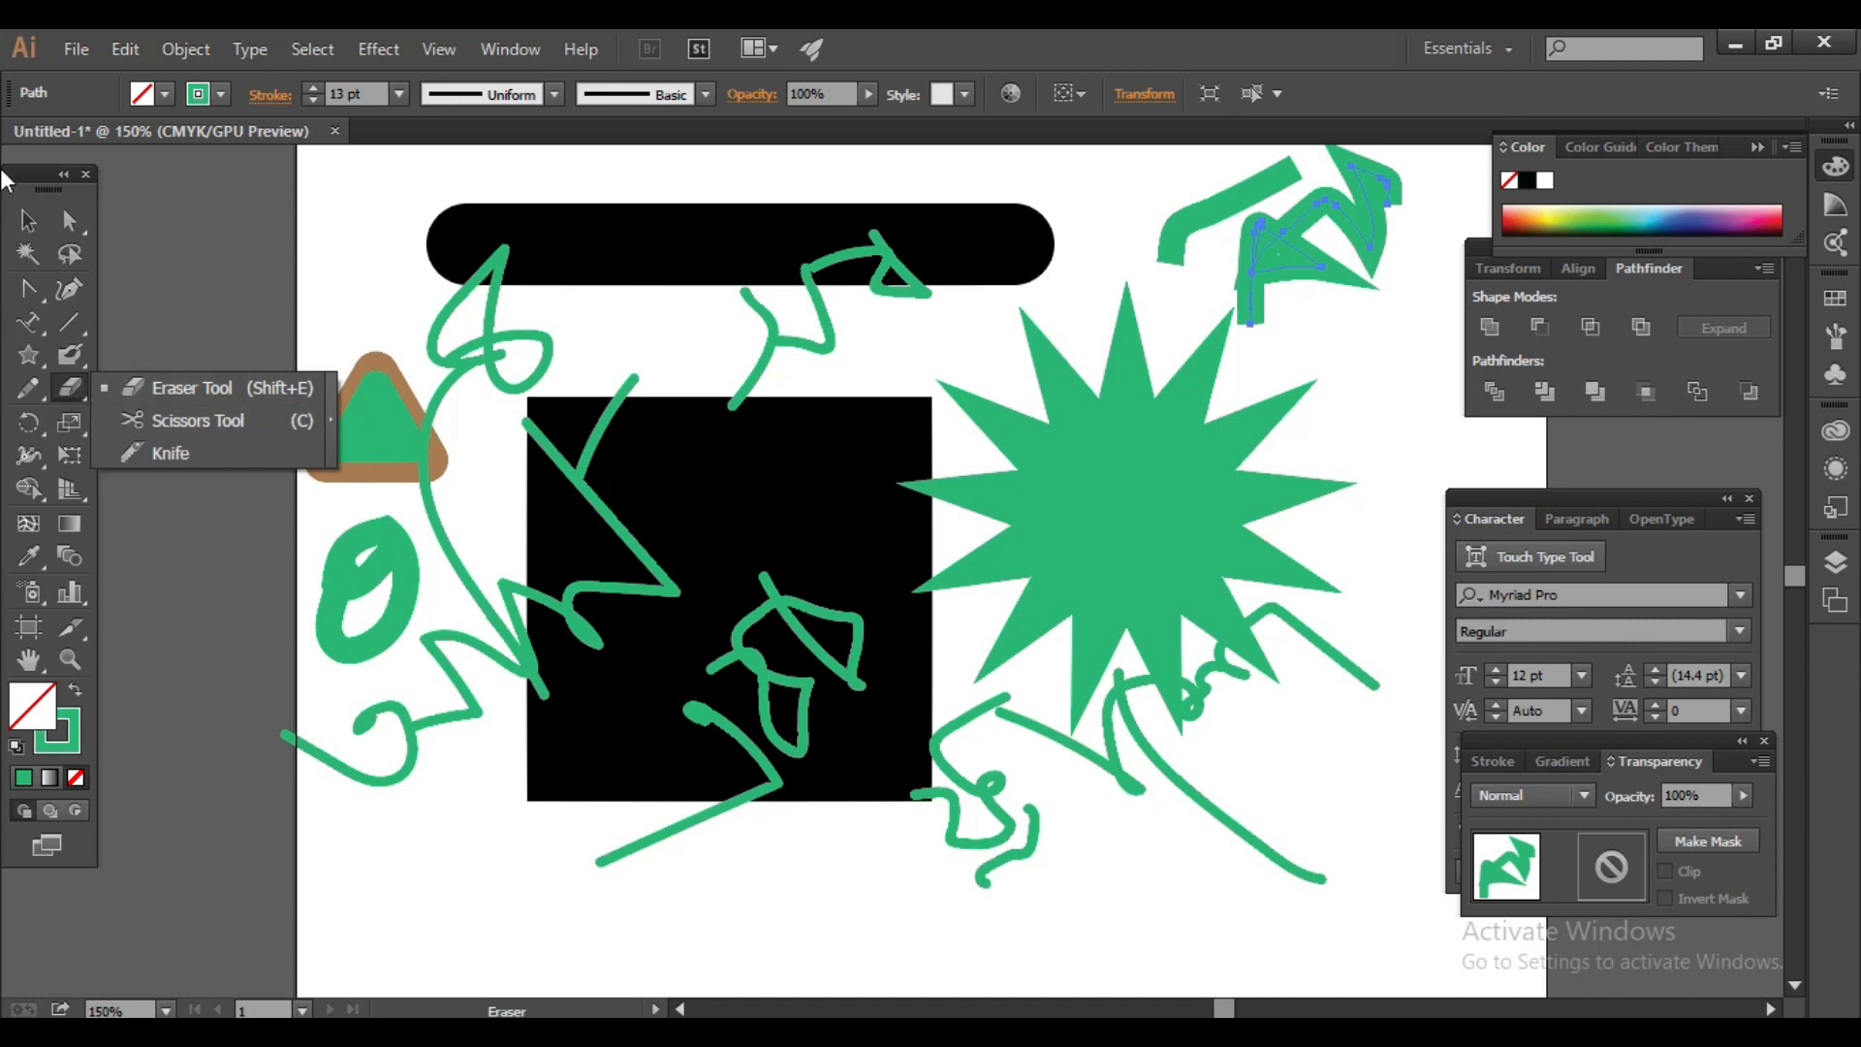
left_click(34, 218)
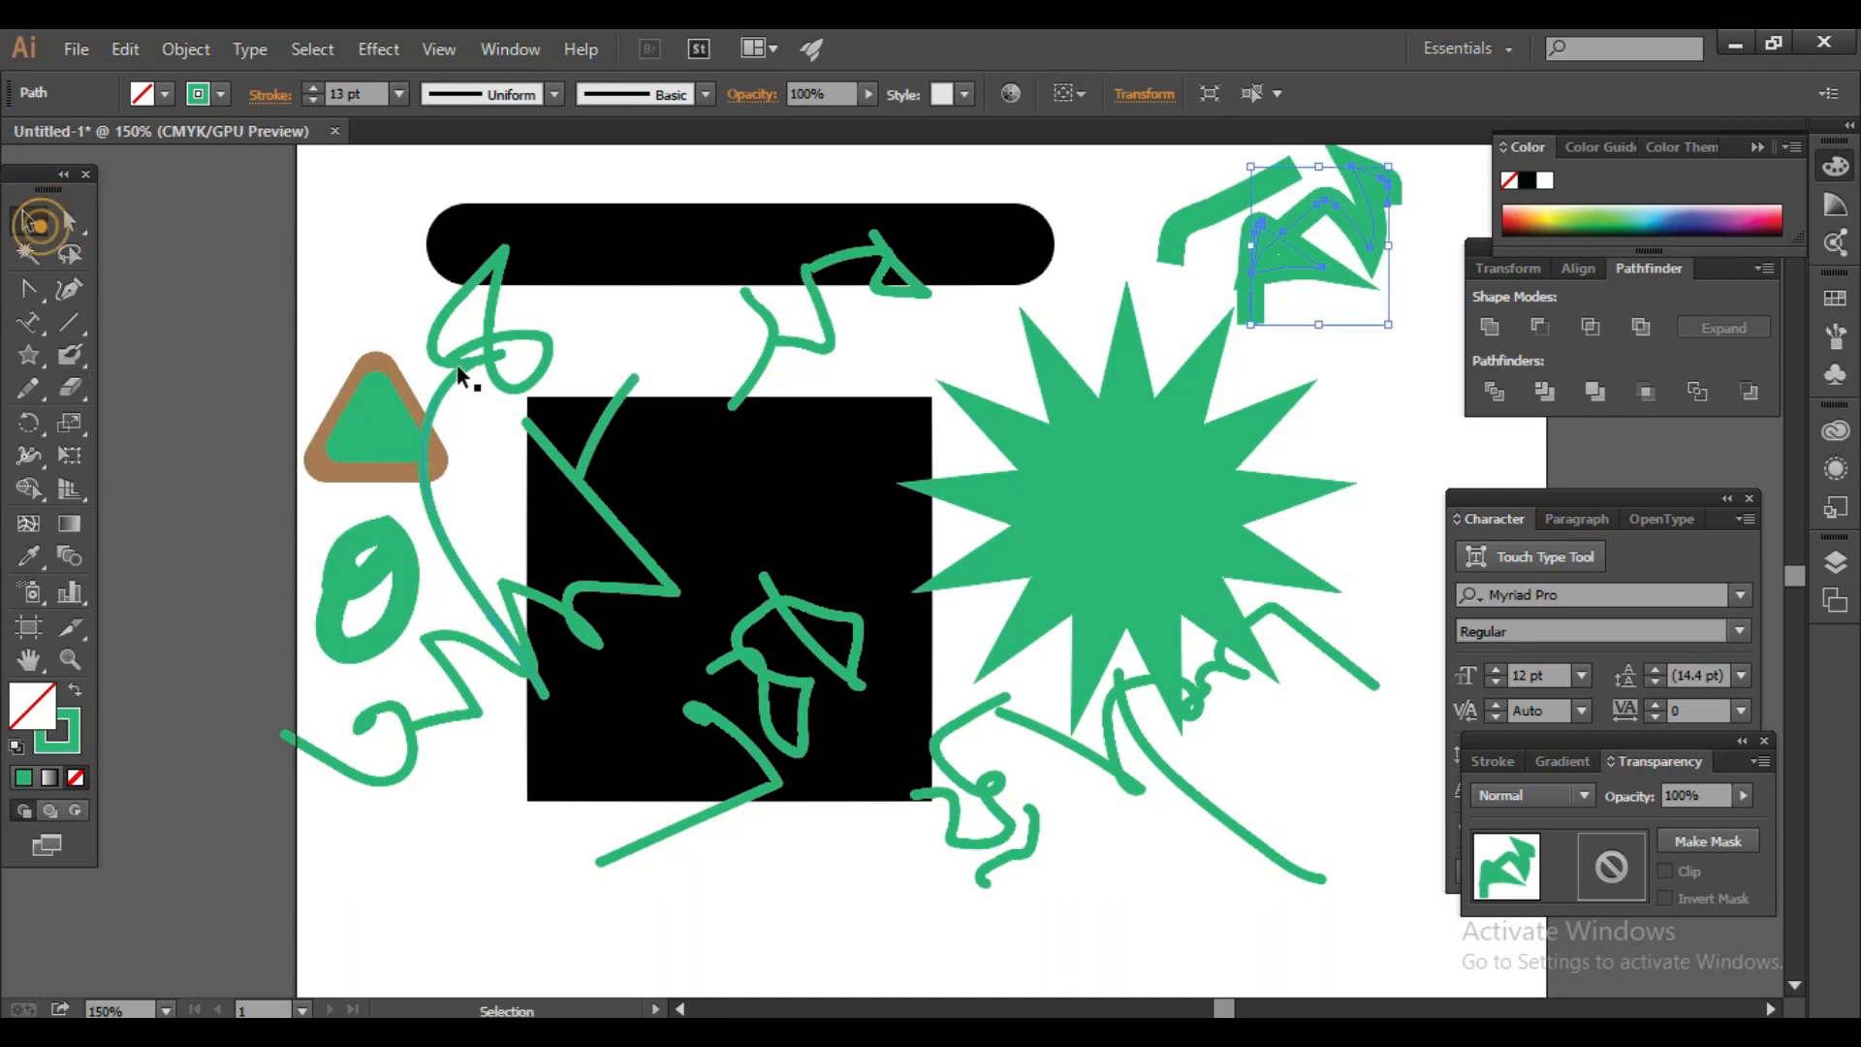
left_click_drag(265, 346, 454, 643)
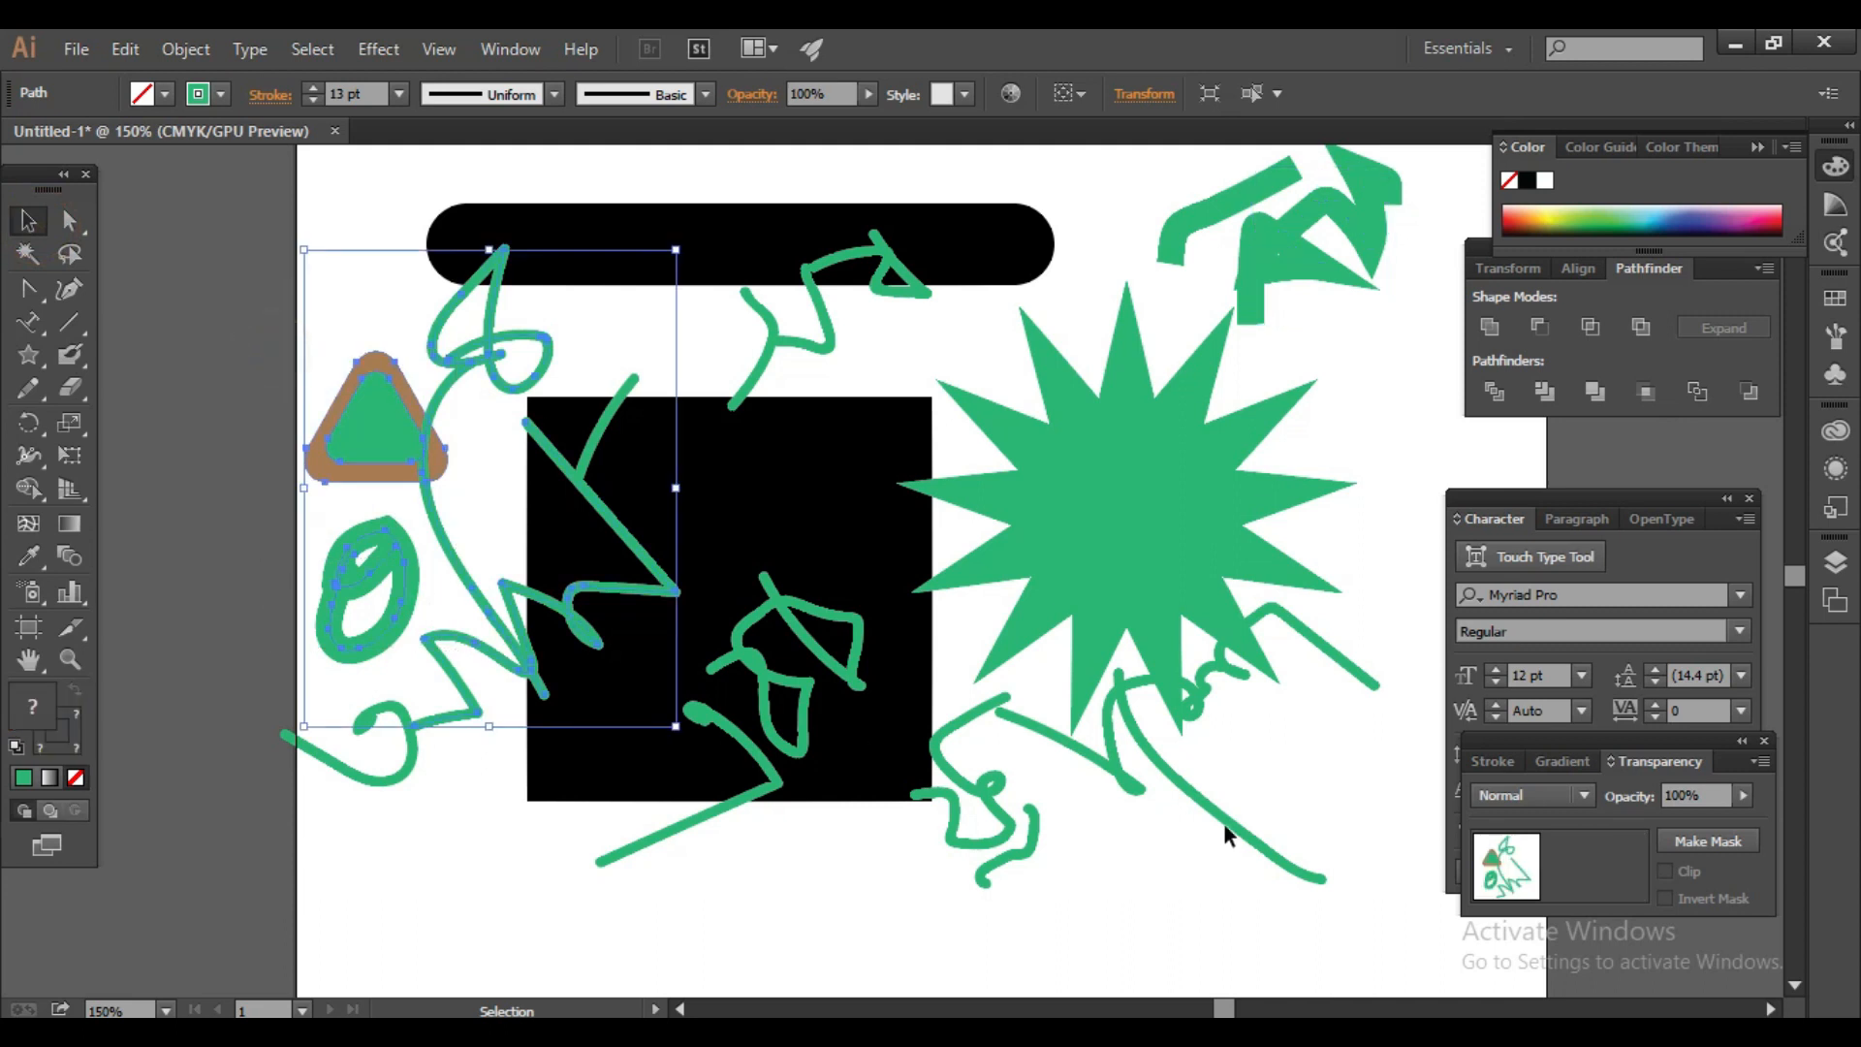
key("Delete")
left_click_drag(1189, 916, 1082, 386)
key("Delete")
mouse_move(1242, 275)
left_mouse_down()
mouse_move(1315, 371)
mouse_move(1194, 155)
left_mouse_up()
key("Delete")
Step: Delete the remaining green freehand strokes and shift the black square down and to the left
left_click_drag(841, 390, 748, 353)
key("Delete")
left_click_drag(890, 659, 634, 831)
left_click_drag(862, 574, 789, 659)
key("Delete")
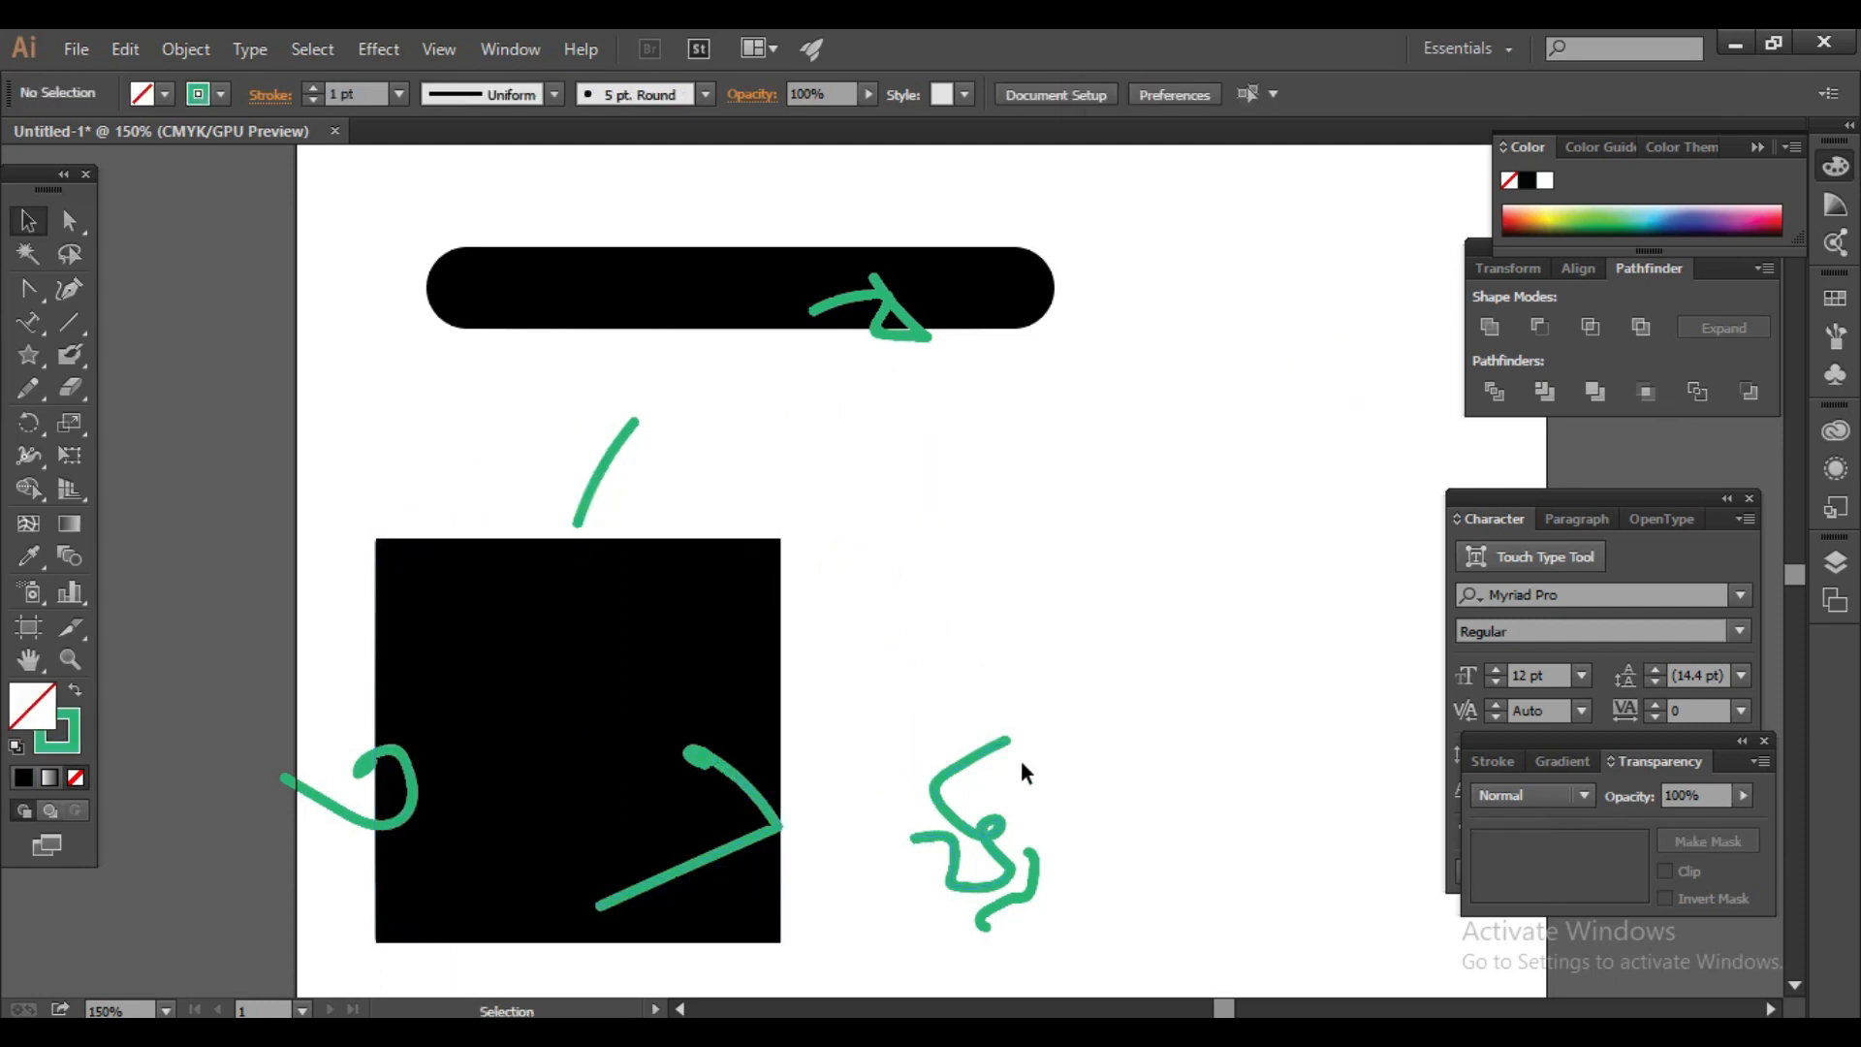
left_click(1026, 754)
key("Delete")
left_click(765, 830)
key("Delete")
left_click_drag(654, 457, 544, 435)
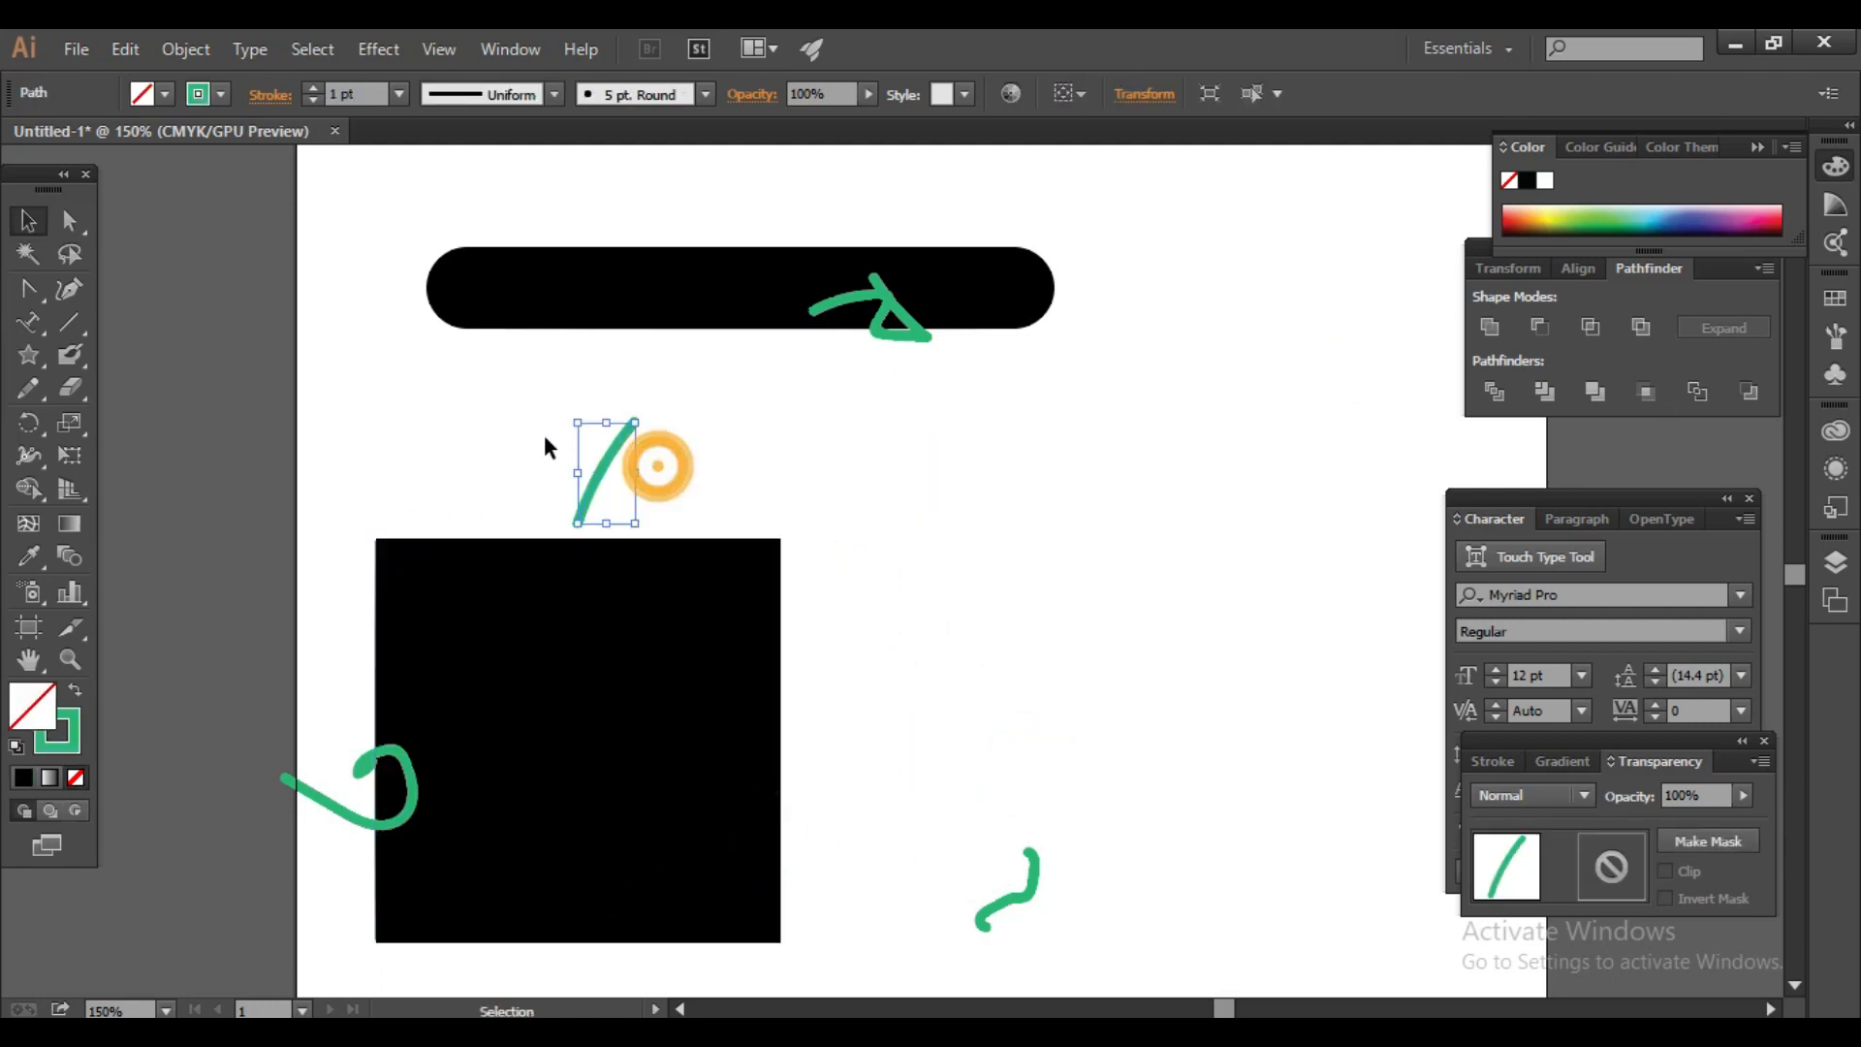
key("Delete")
Step: Fill the black rounded rectangle with orange and move it down over the upper part of the square
left_click(74, 380)
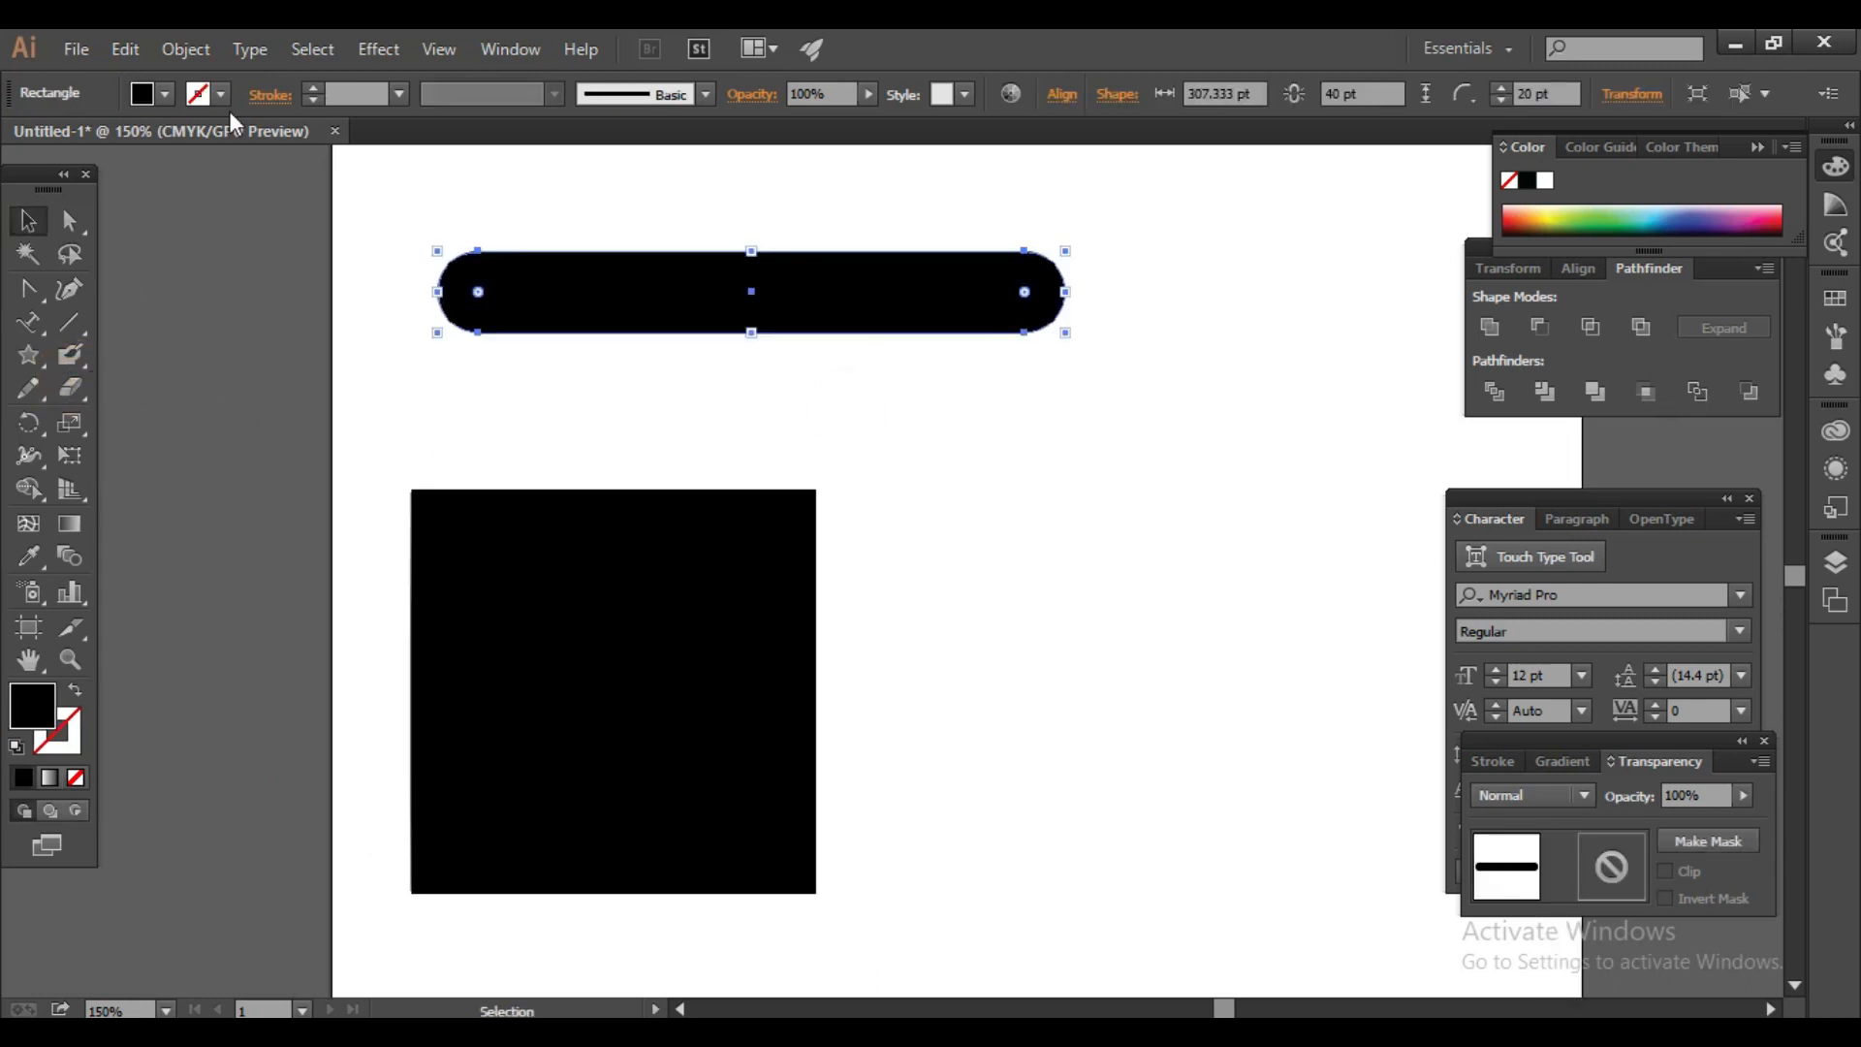
left_click(170, 94)
left_click(267, 141)
left_click_drag(907, 330, 792, 539)
Step: Erase the middle of the orange bar and the black square's upper edge together with the Eraser tool
left_click_drag(478, 423, 857, 696)
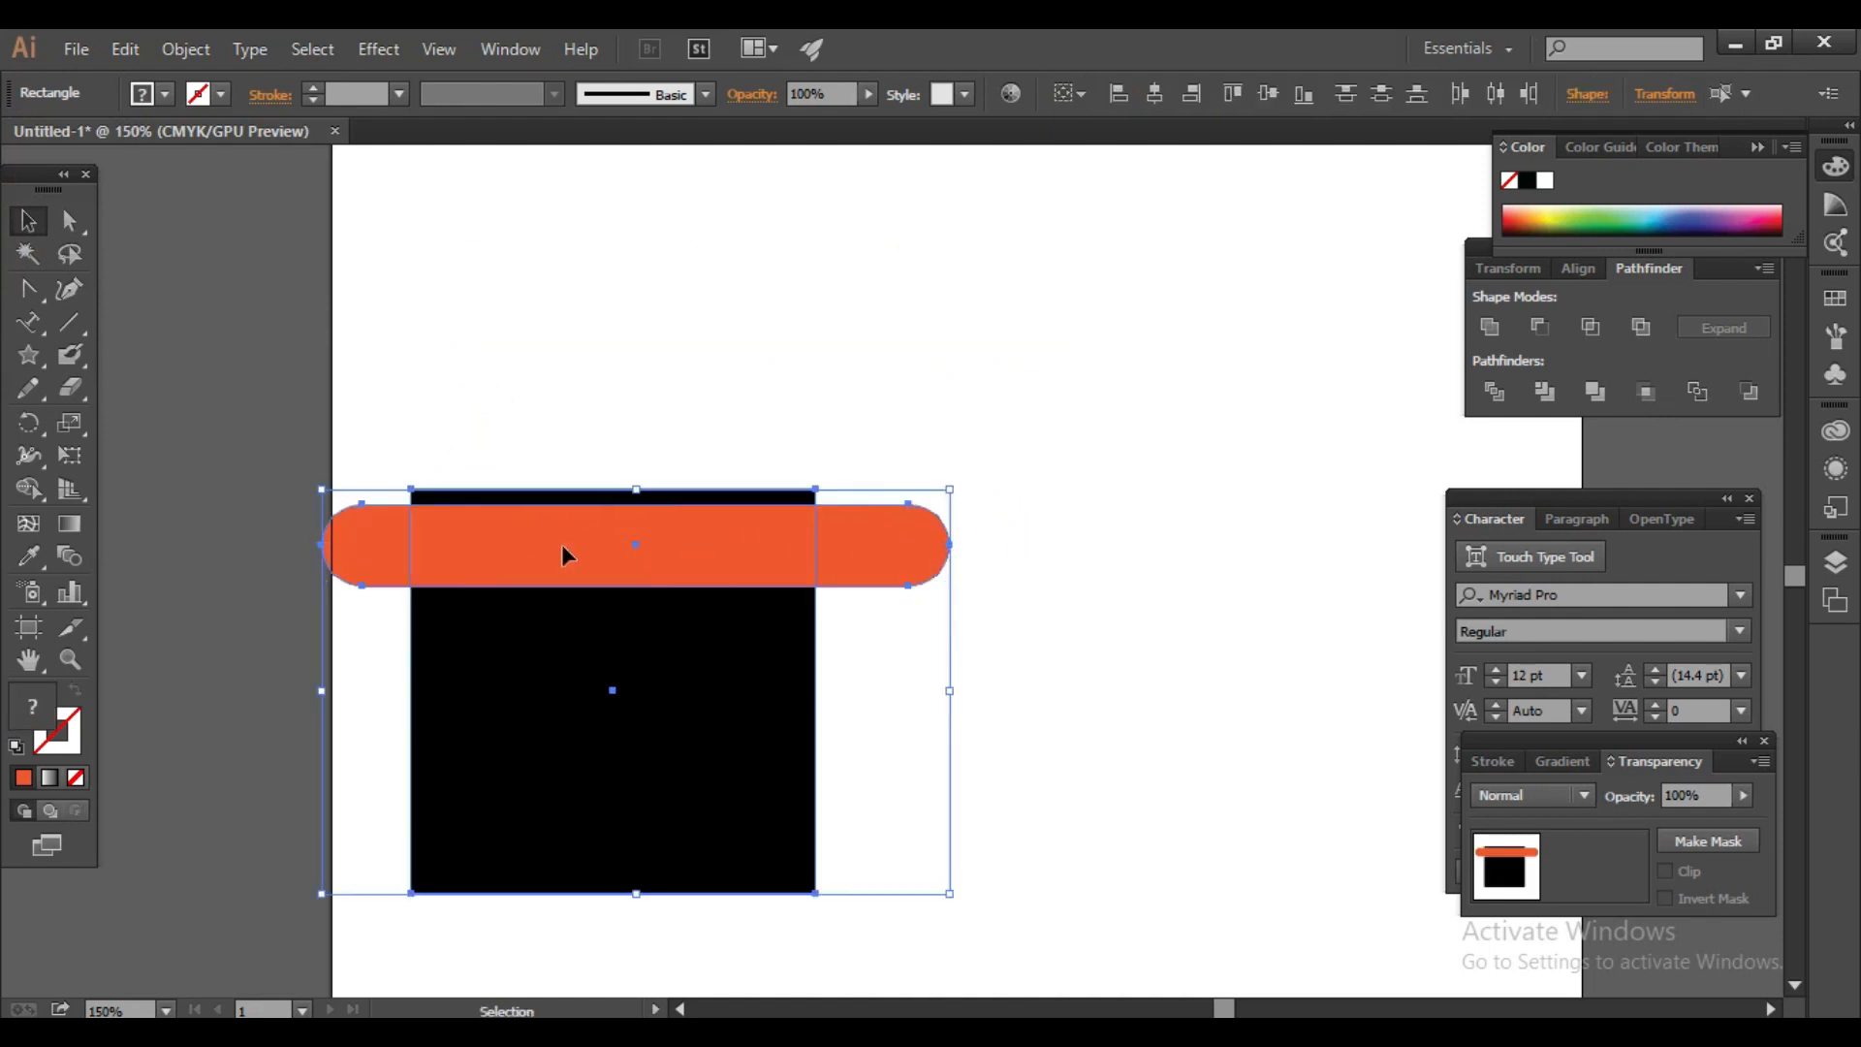
left_click(70, 388)
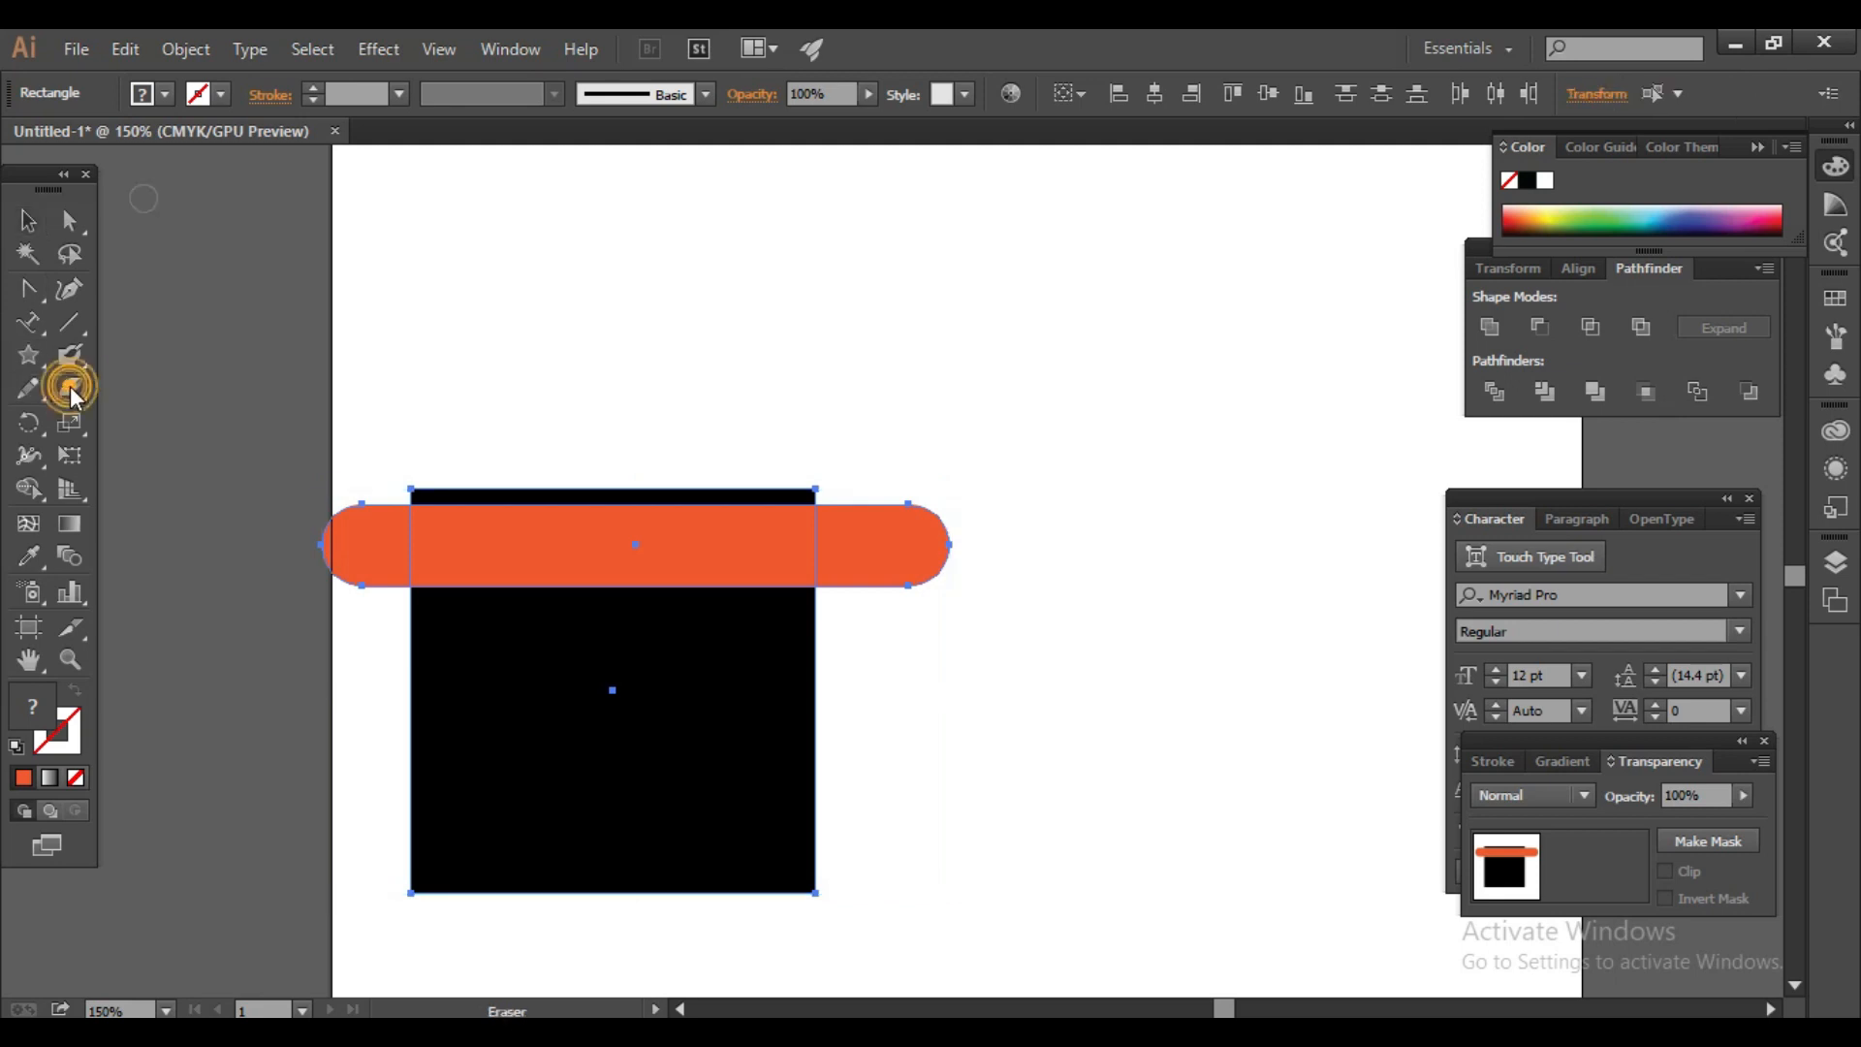
mouse_move(422, 528)
left_mouse_down()
mouse_move(630, 562)
mouse_move(732, 554)
mouse_move(521, 544)
left_mouse_up()
mouse_move(711, 518)
left_mouse_down()
mouse_move(548, 527)
mouse_move(696, 543)
mouse_move(439, 526)
mouse_move(426, 550)
mouse_move(486, 568)
mouse_move(749, 548)
mouse_move(734, 523)
mouse_move(664, 524)
mouse_move(777, 507)
mouse_move(813, 528)
mouse_move(723, 577)
mouse_move(403, 567)
mouse_move(473, 537)
mouse_move(435, 516)
mouse_move(446, 493)
mouse_move(846, 492)
mouse_move(595, 506)
left_mouse_up()
mouse_move(386, 495)
left_mouse_down()
mouse_move(864, 498)
mouse_move(727, 569)
mouse_move(456, 551)
mouse_move(403, 528)
mouse_move(811, 544)
mouse_move(587, 589)
mouse_move(403, 573)
mouse_move(456, 557)
left_mouse_up()
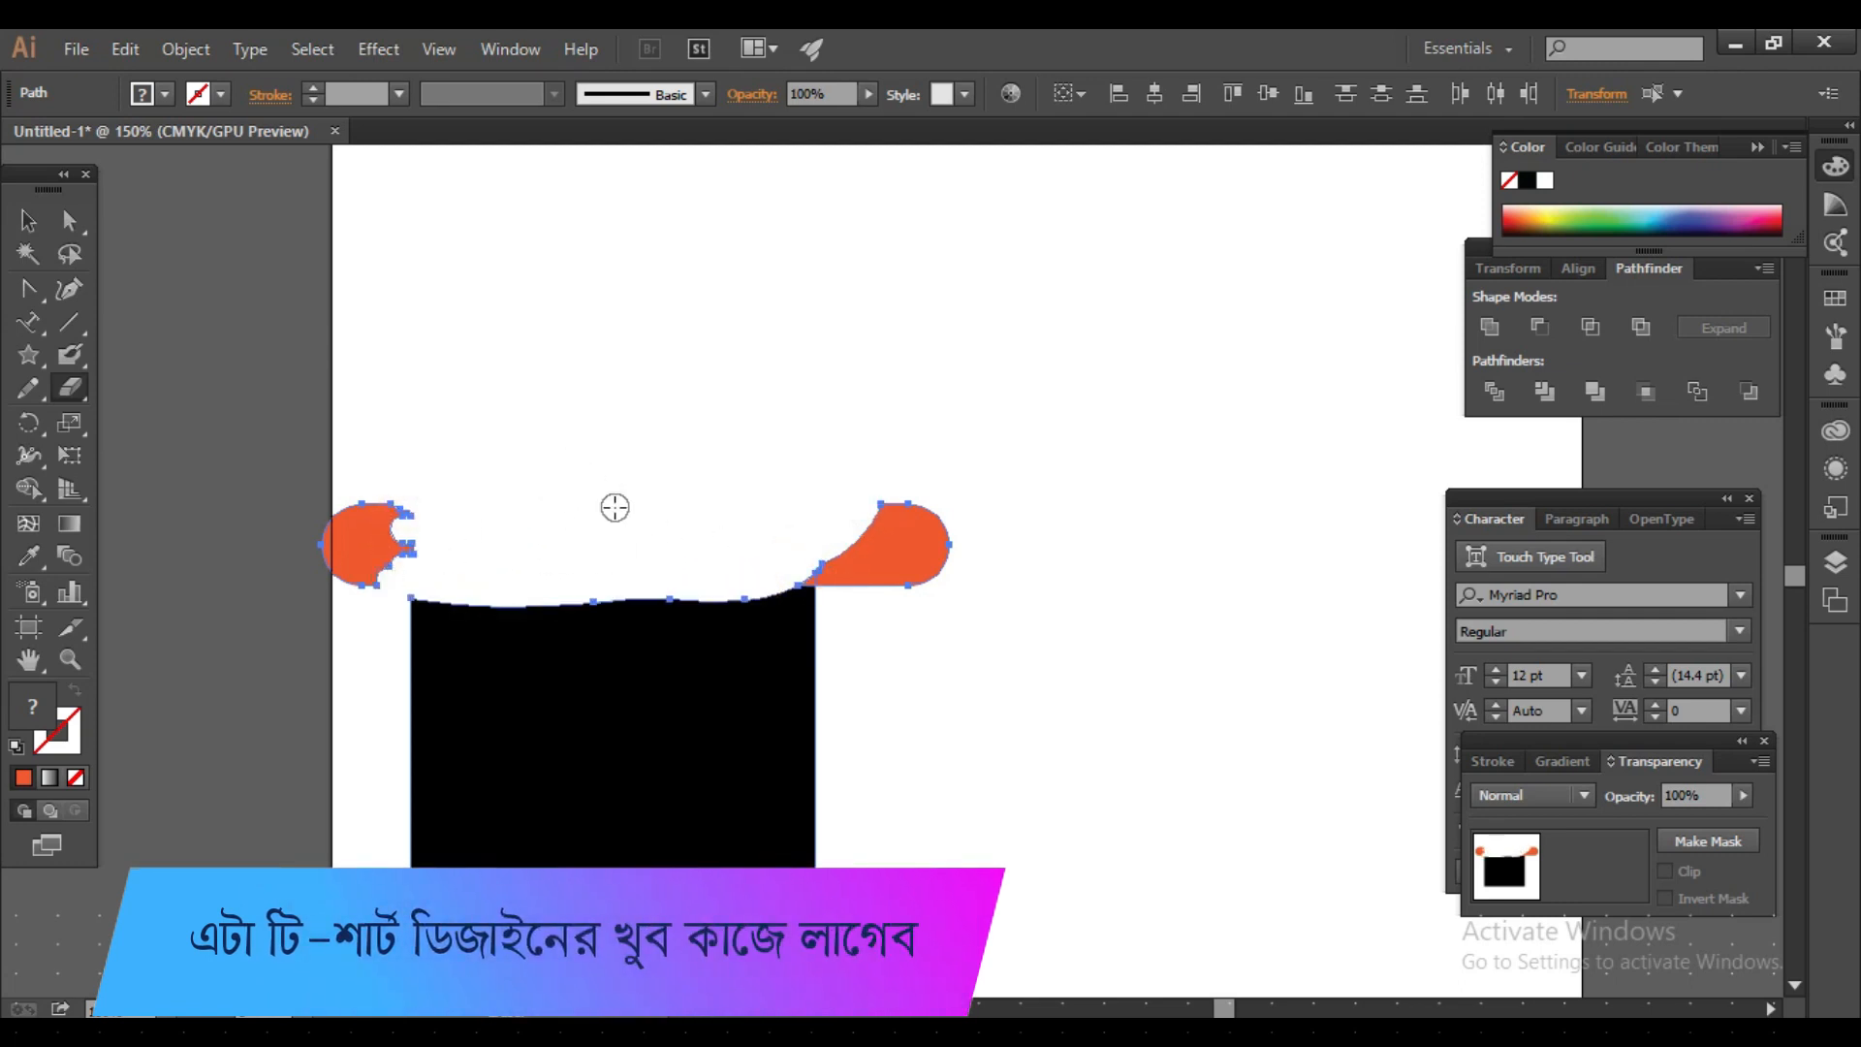
left_click_drag(511, 499, 494, 428)
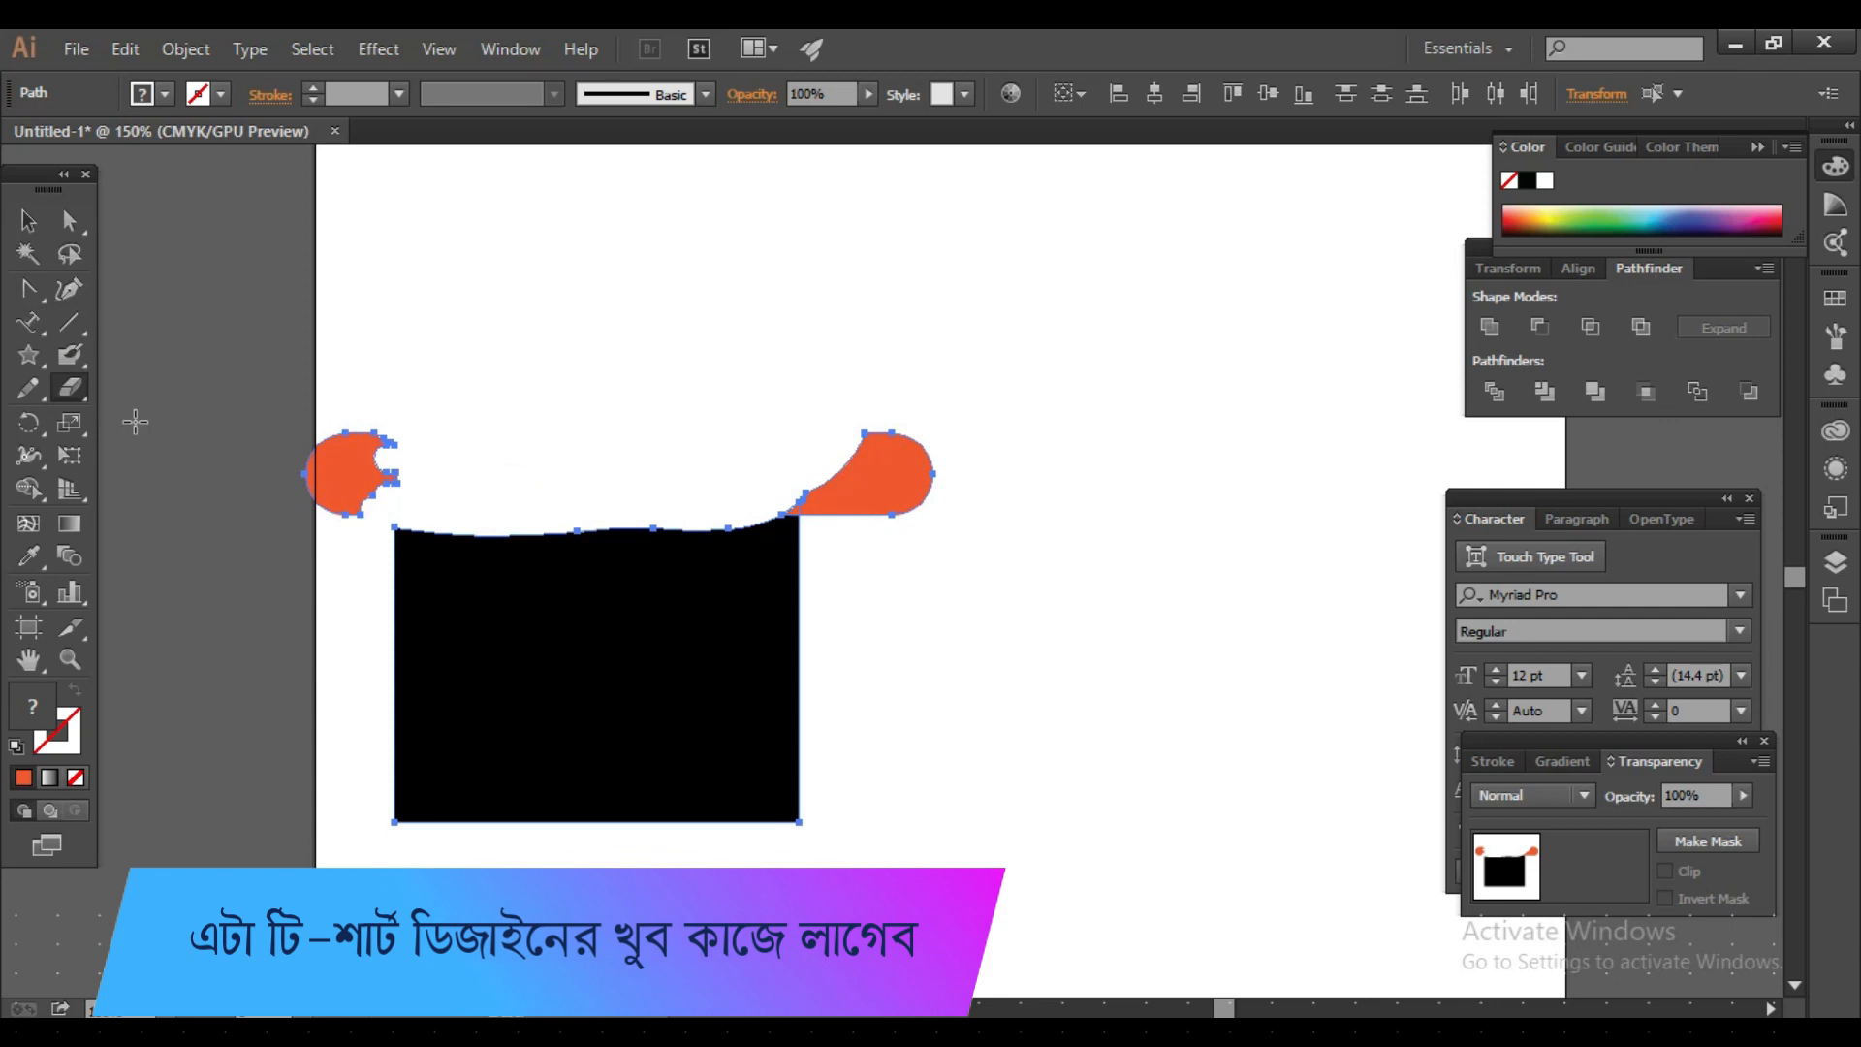
left_click(30, 222)
left_click(665, 753)
left_click(915, 815)
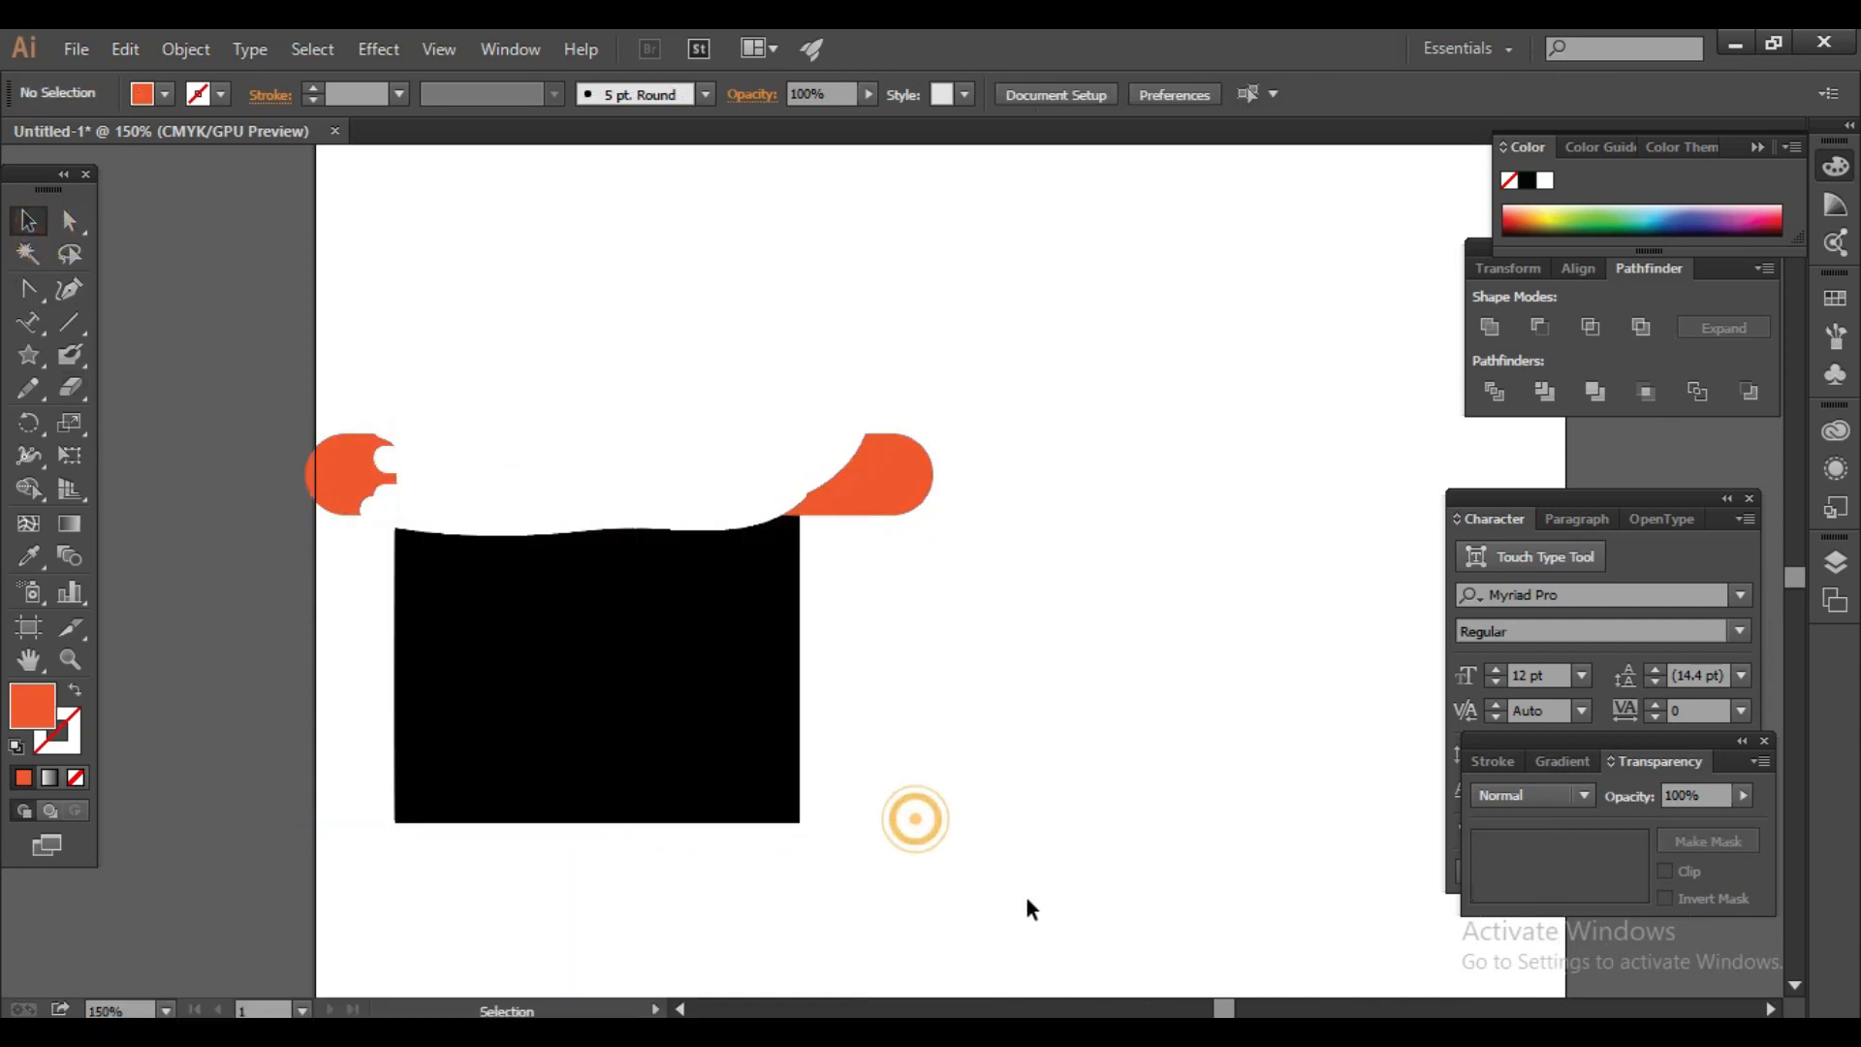
left_click(1016, 896)
Step: Split the black shape diagonally at its lower-right and upper-left anchors with the Scissors tool and move the upper piece up and right
left_click(567, 712)
mouse_move(67, 394)
left_mouse_down()
mouse_move(153, 439)
mouse_move(151, 422)
left_mouse_up()
left_click(799, 823)
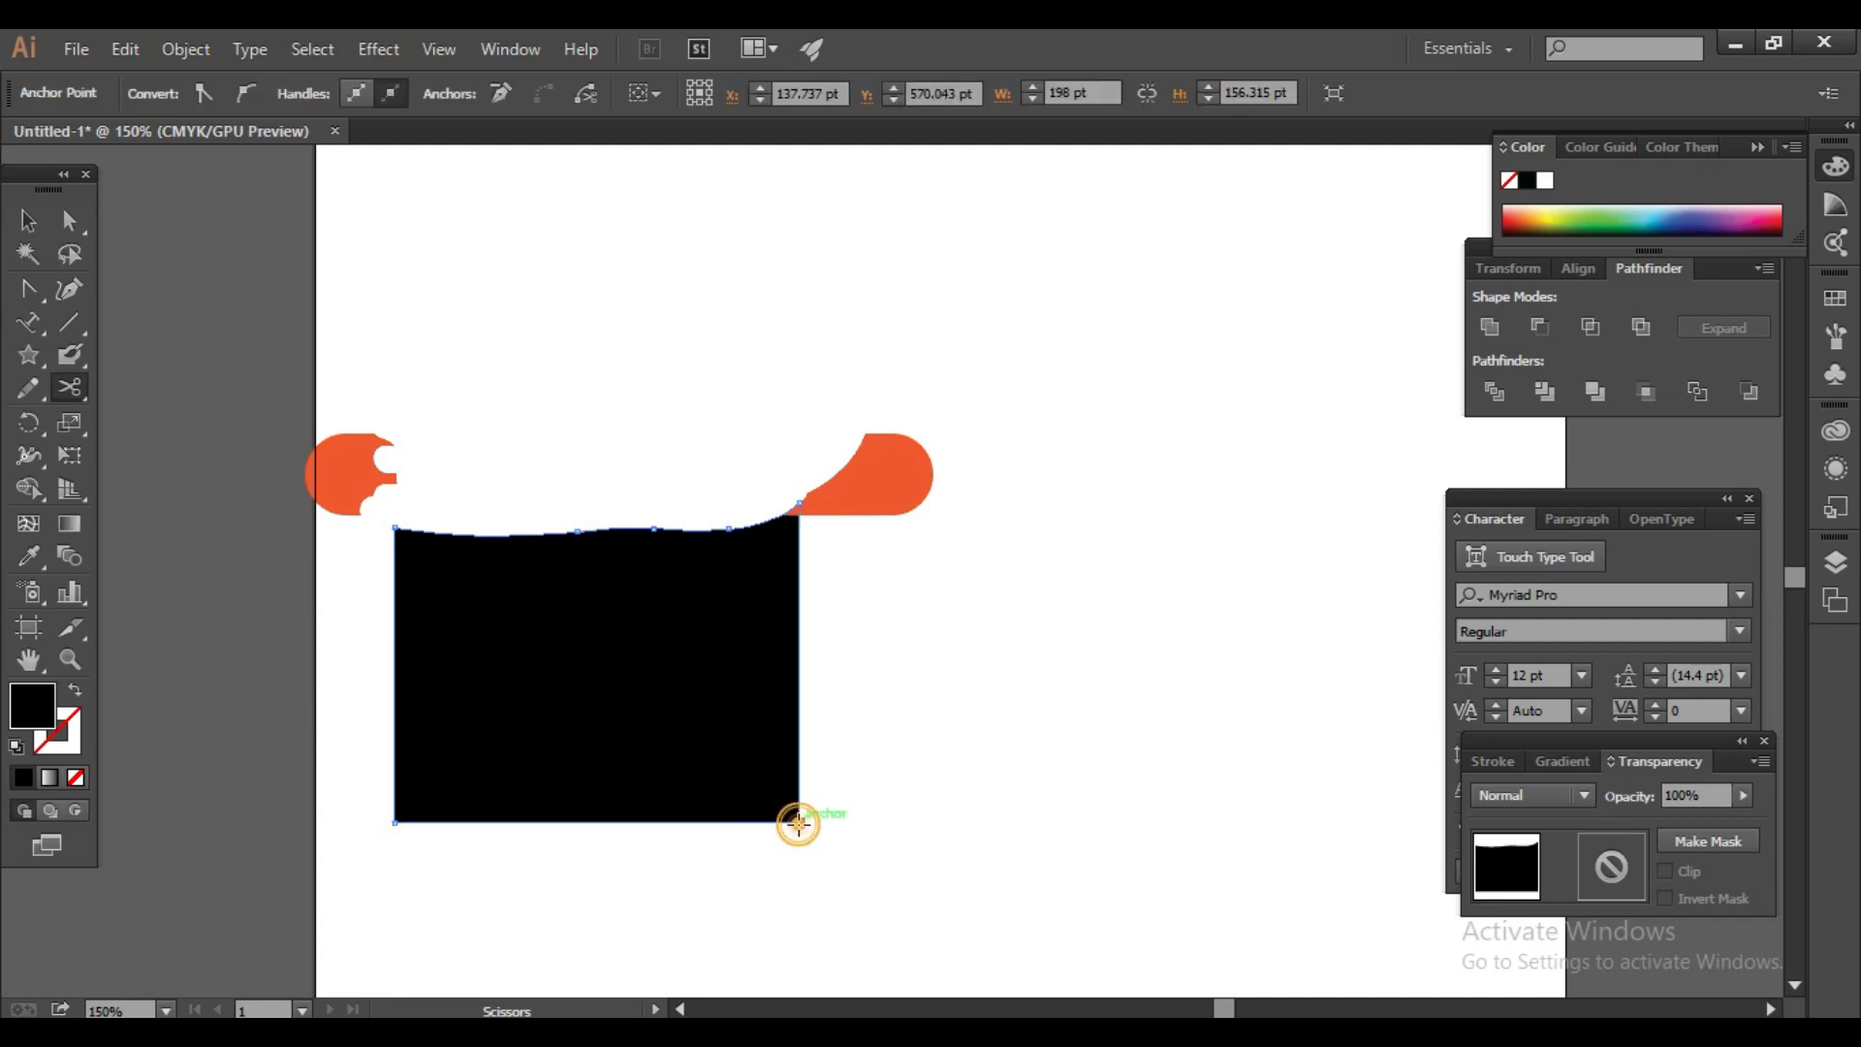
left_click(394, 530)
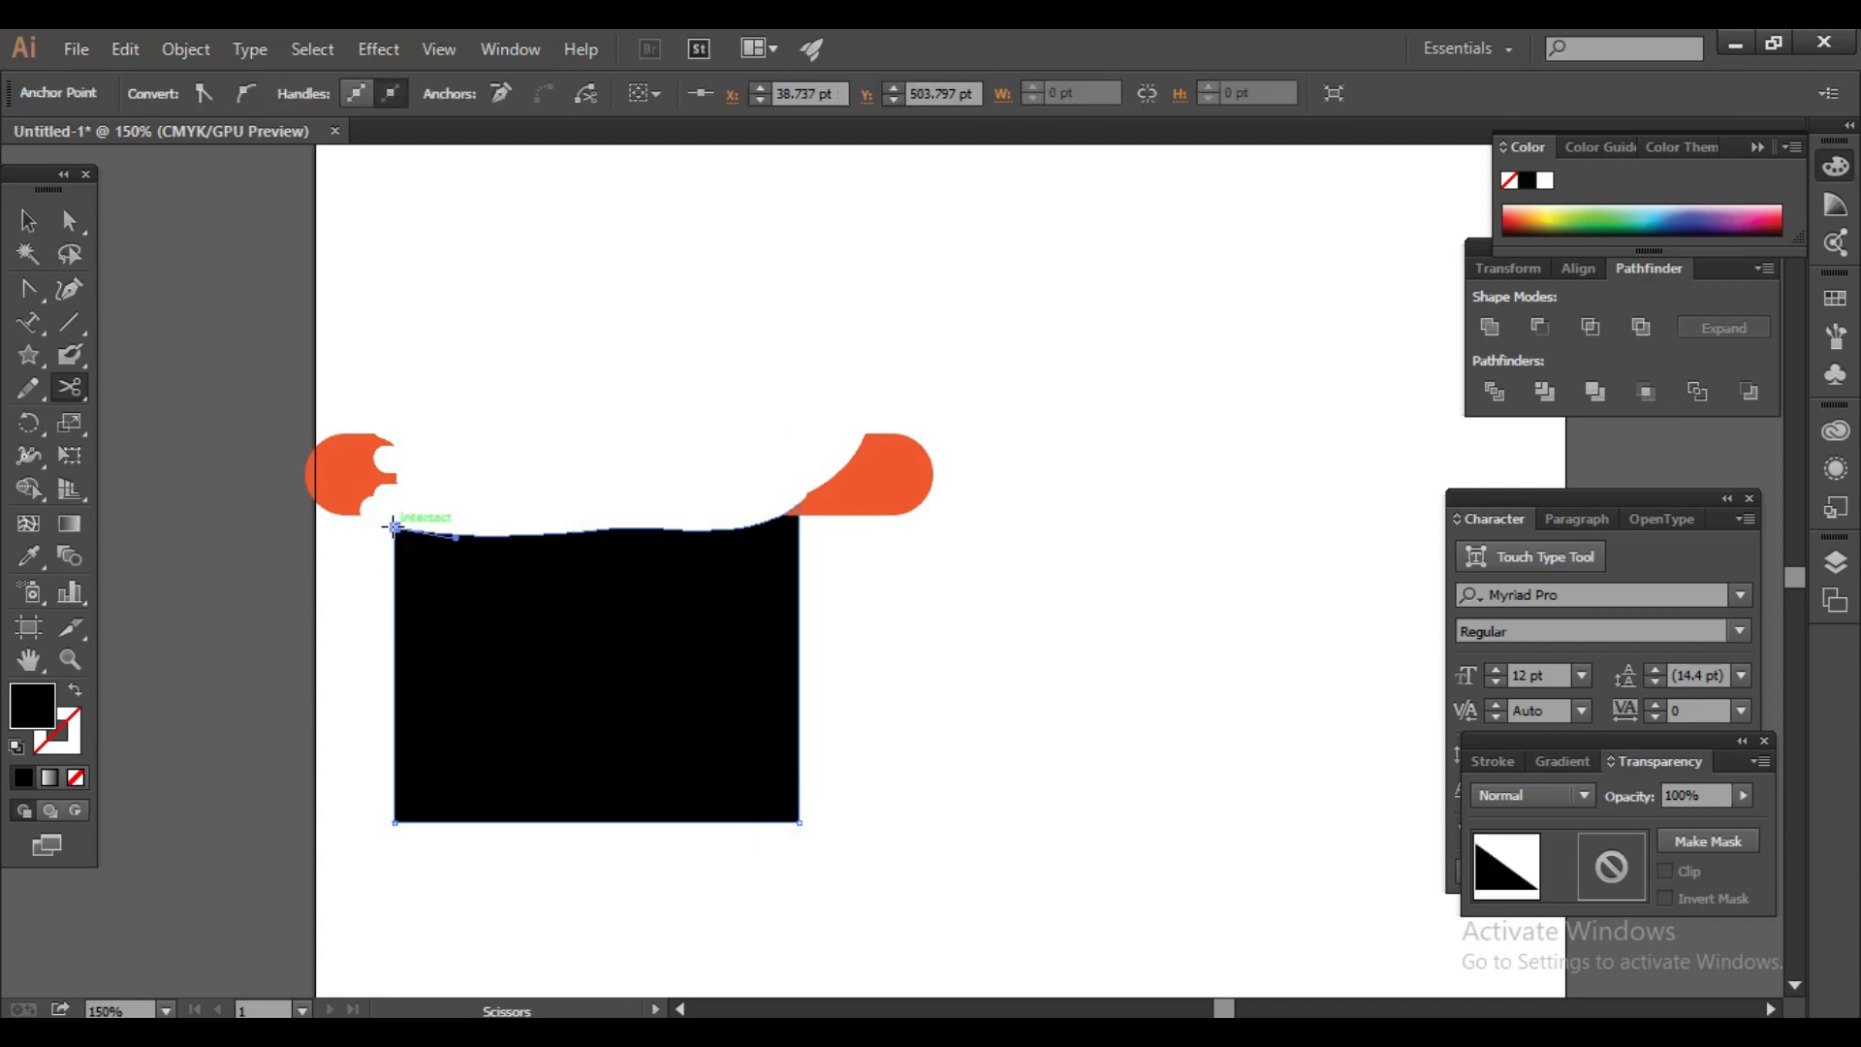
left_click(14, 226)
left_click(652, 672)
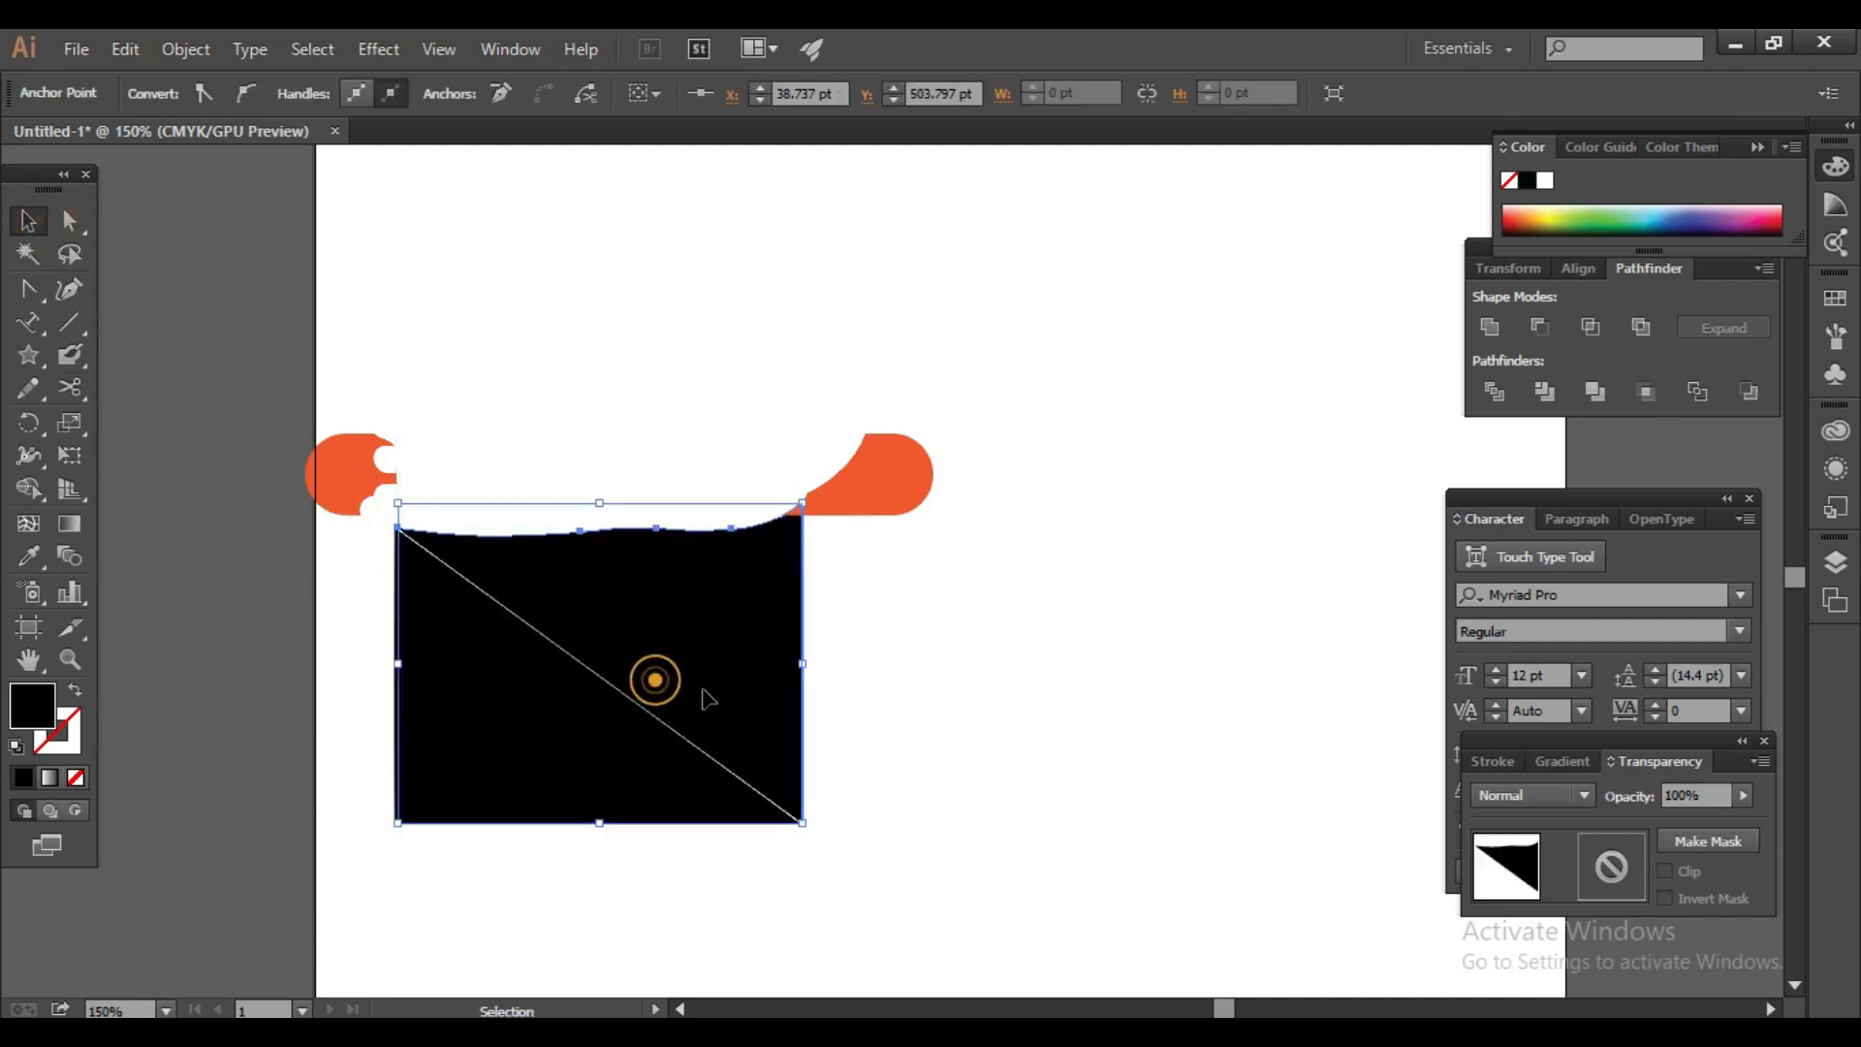
left_click_drag(716, 677, 1173, 575)
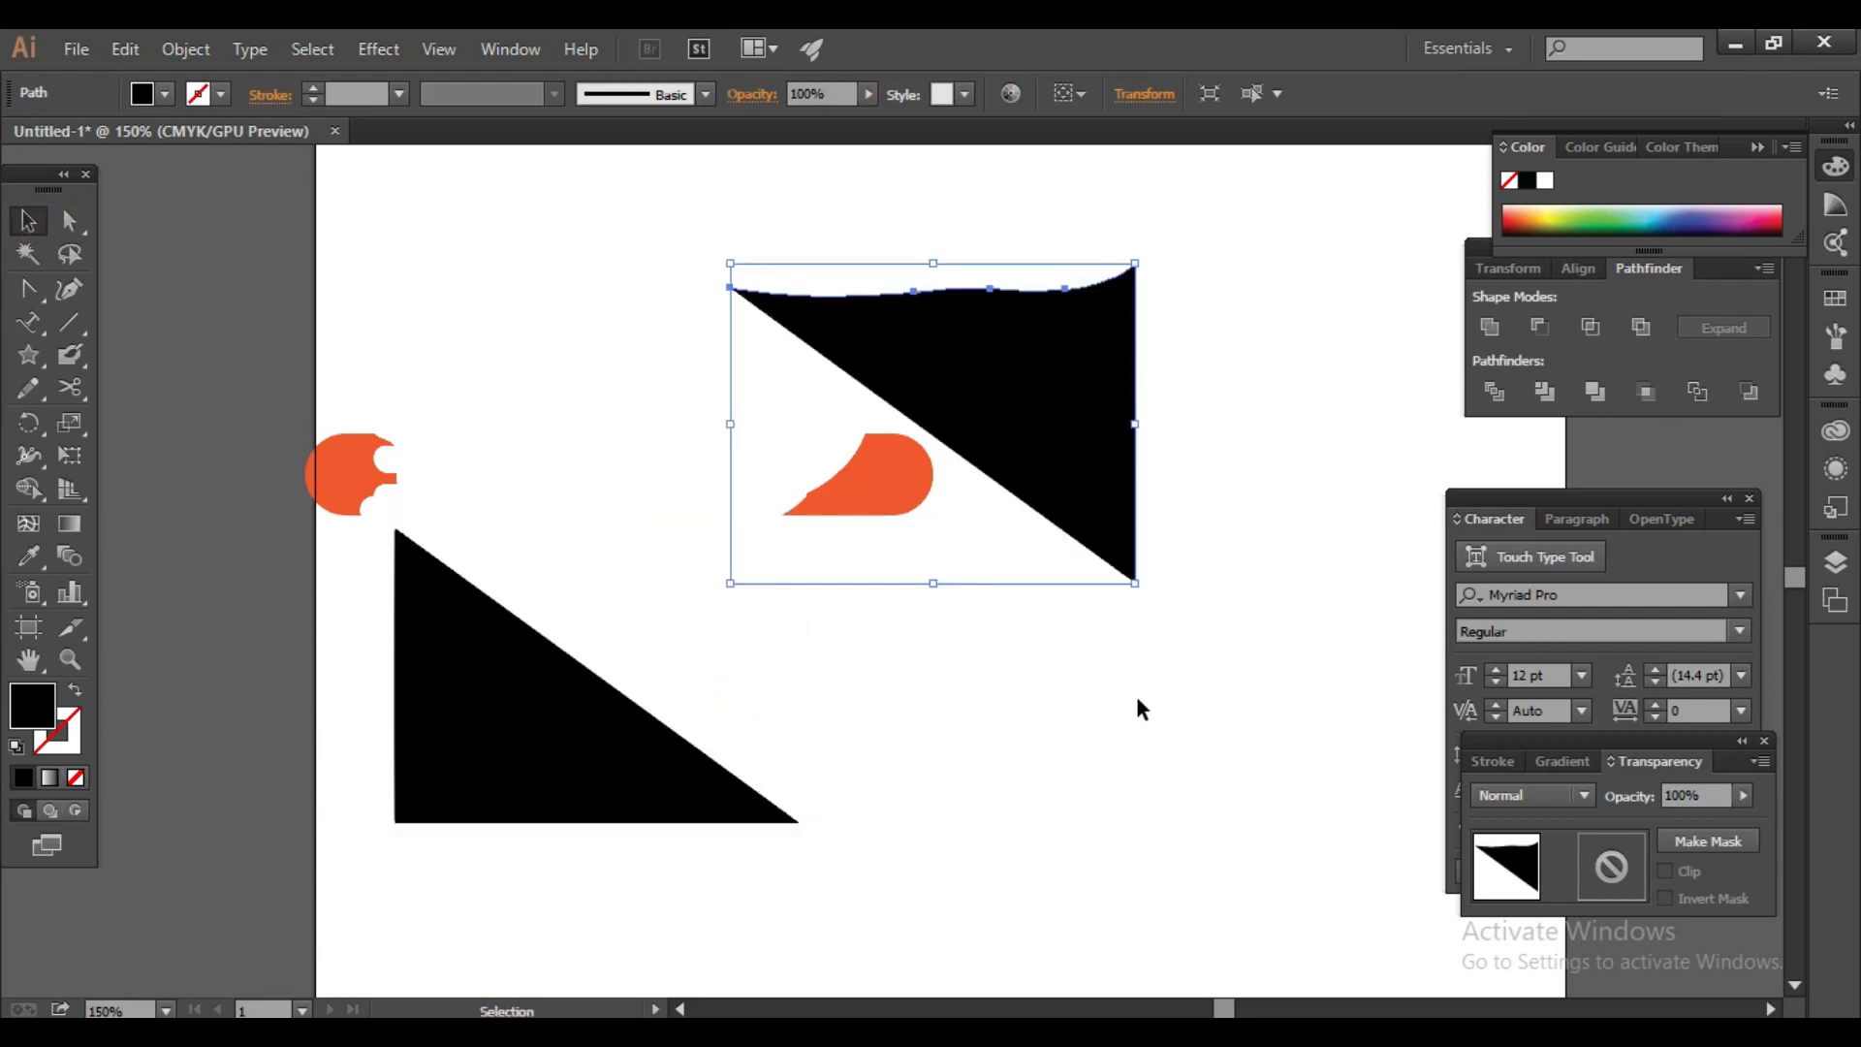
mouse_move(1055, 464)
left_mouse_down()
mouse_move(956, 433)
mouse_move(948, 500)
left_mouse_up()
Step: Rotate the separated upper black piece about 51° counterclockwise with the Rotate tool
left_click_drag(68, 387, 181, 429)
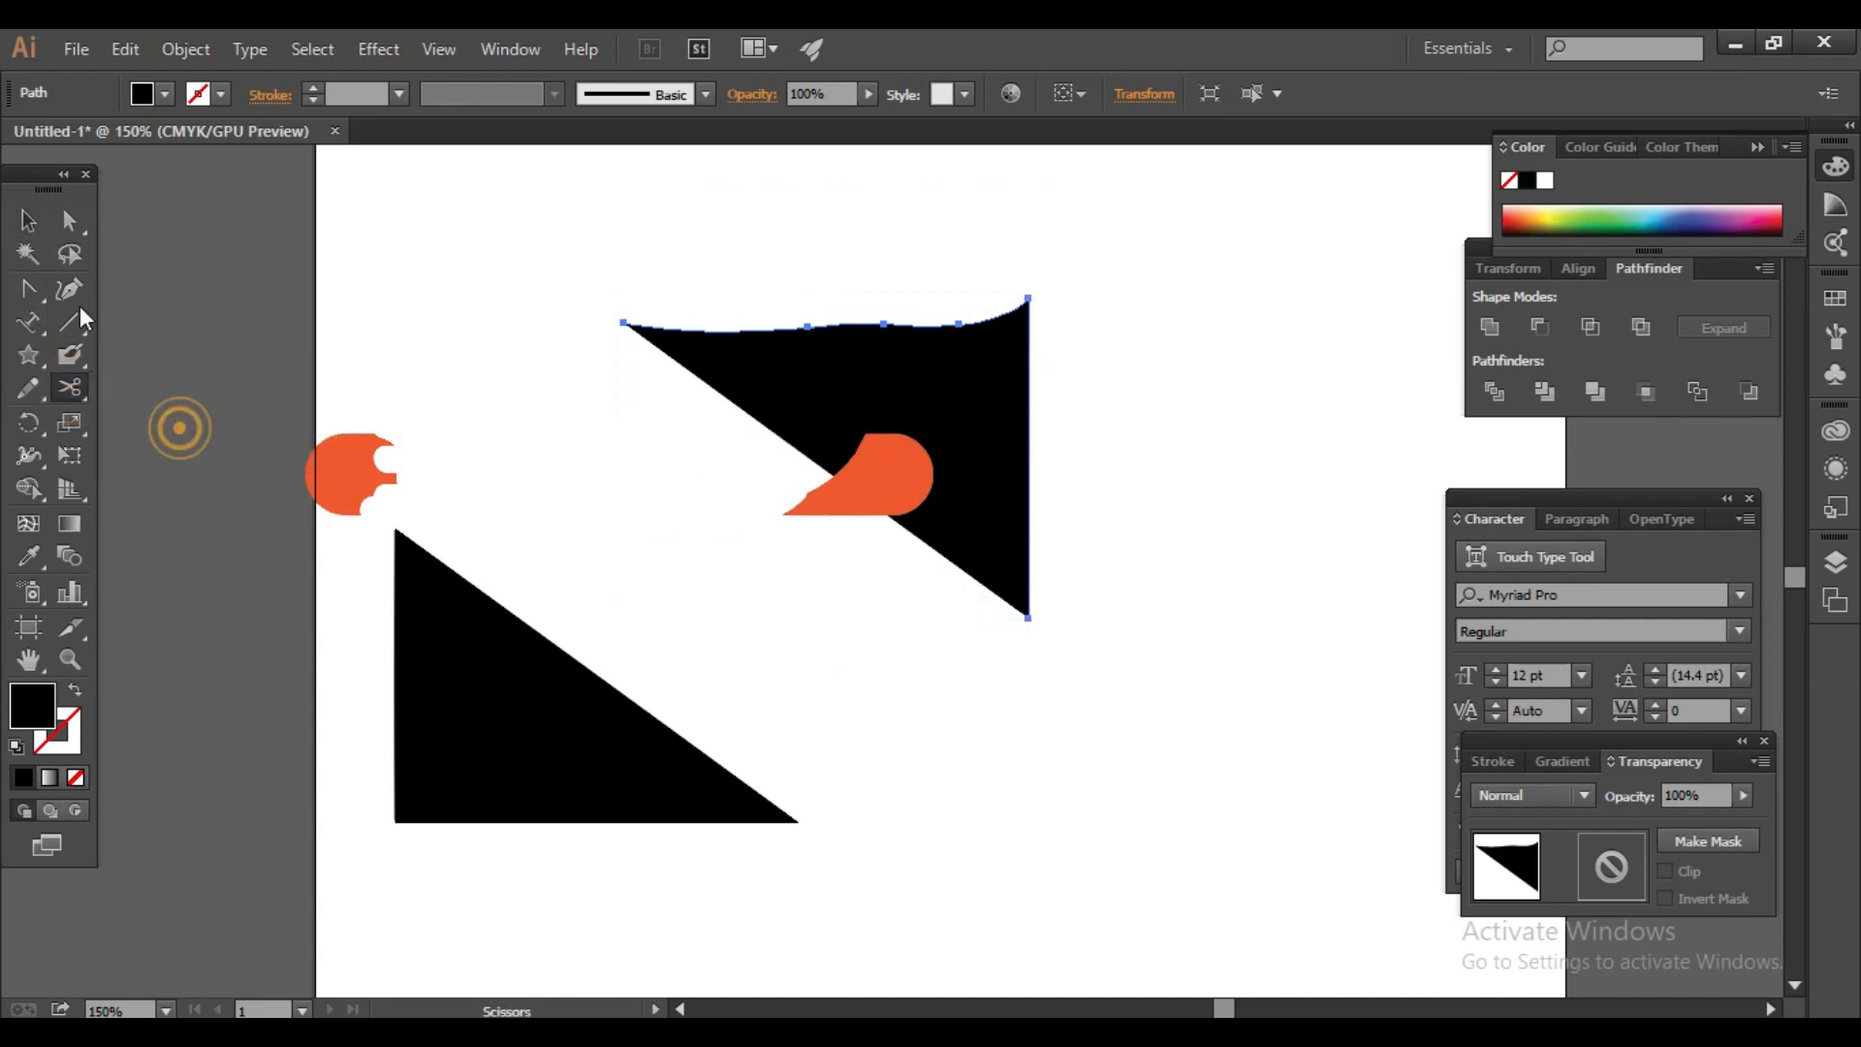
left_click_drag(27, 423, 195, 468)
left_click_drag(877, 463, 859, 512)
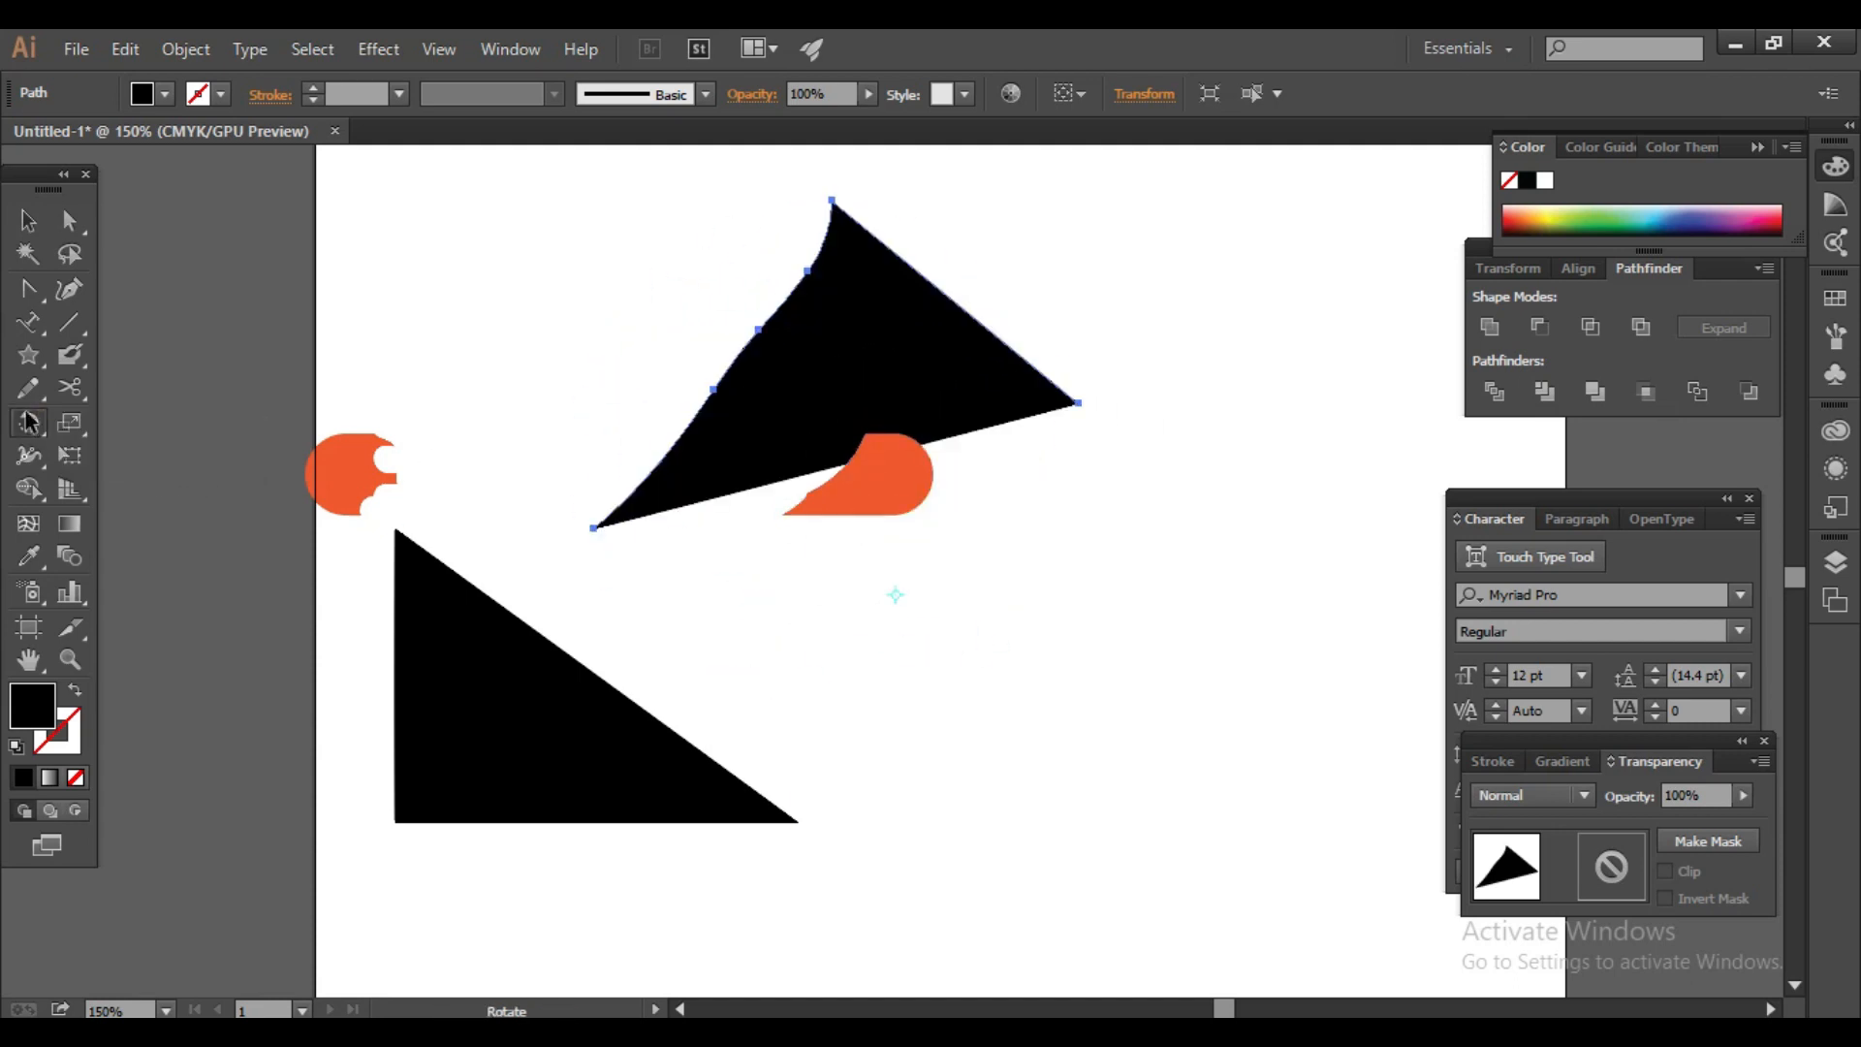
Step: Create a rotated copy of the upper black piece at a new angle with the preview enabled
double_click(31, 421)
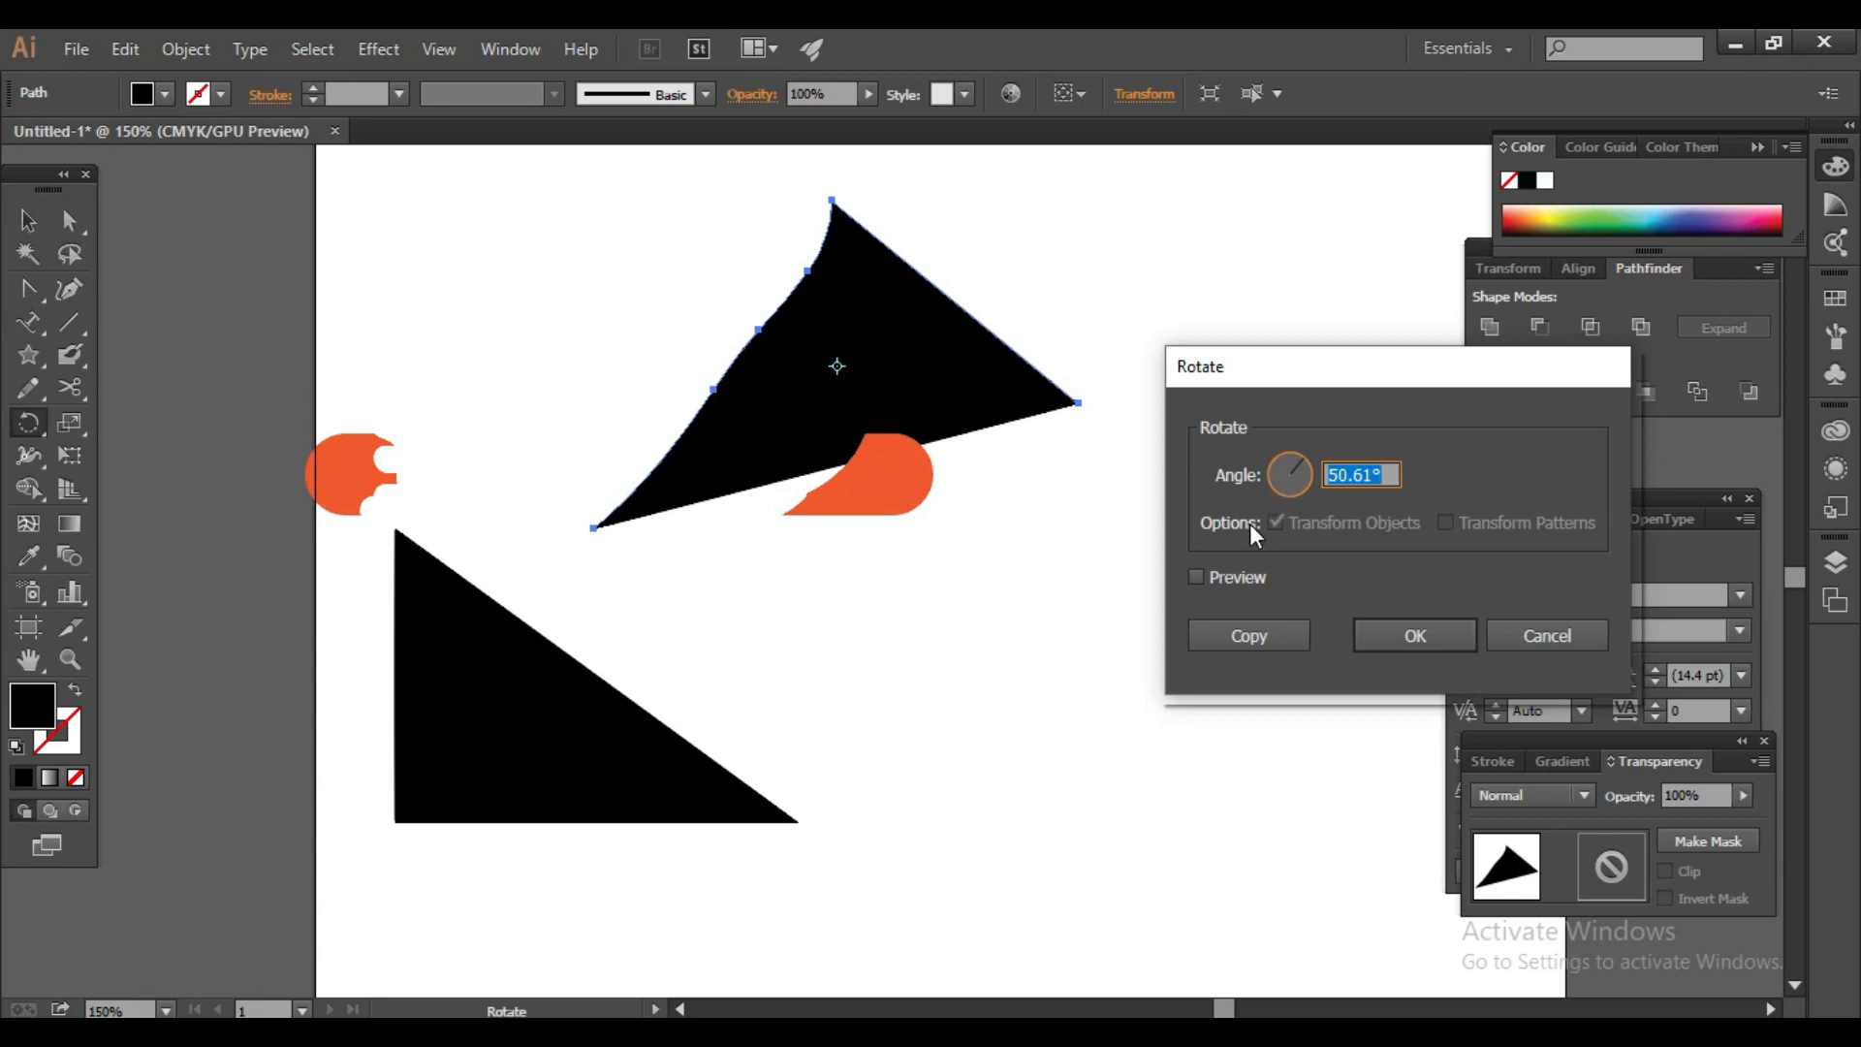
left_click(1194, 578)
left_click(1301, 487)
left_click(1258, 631)
key("v")
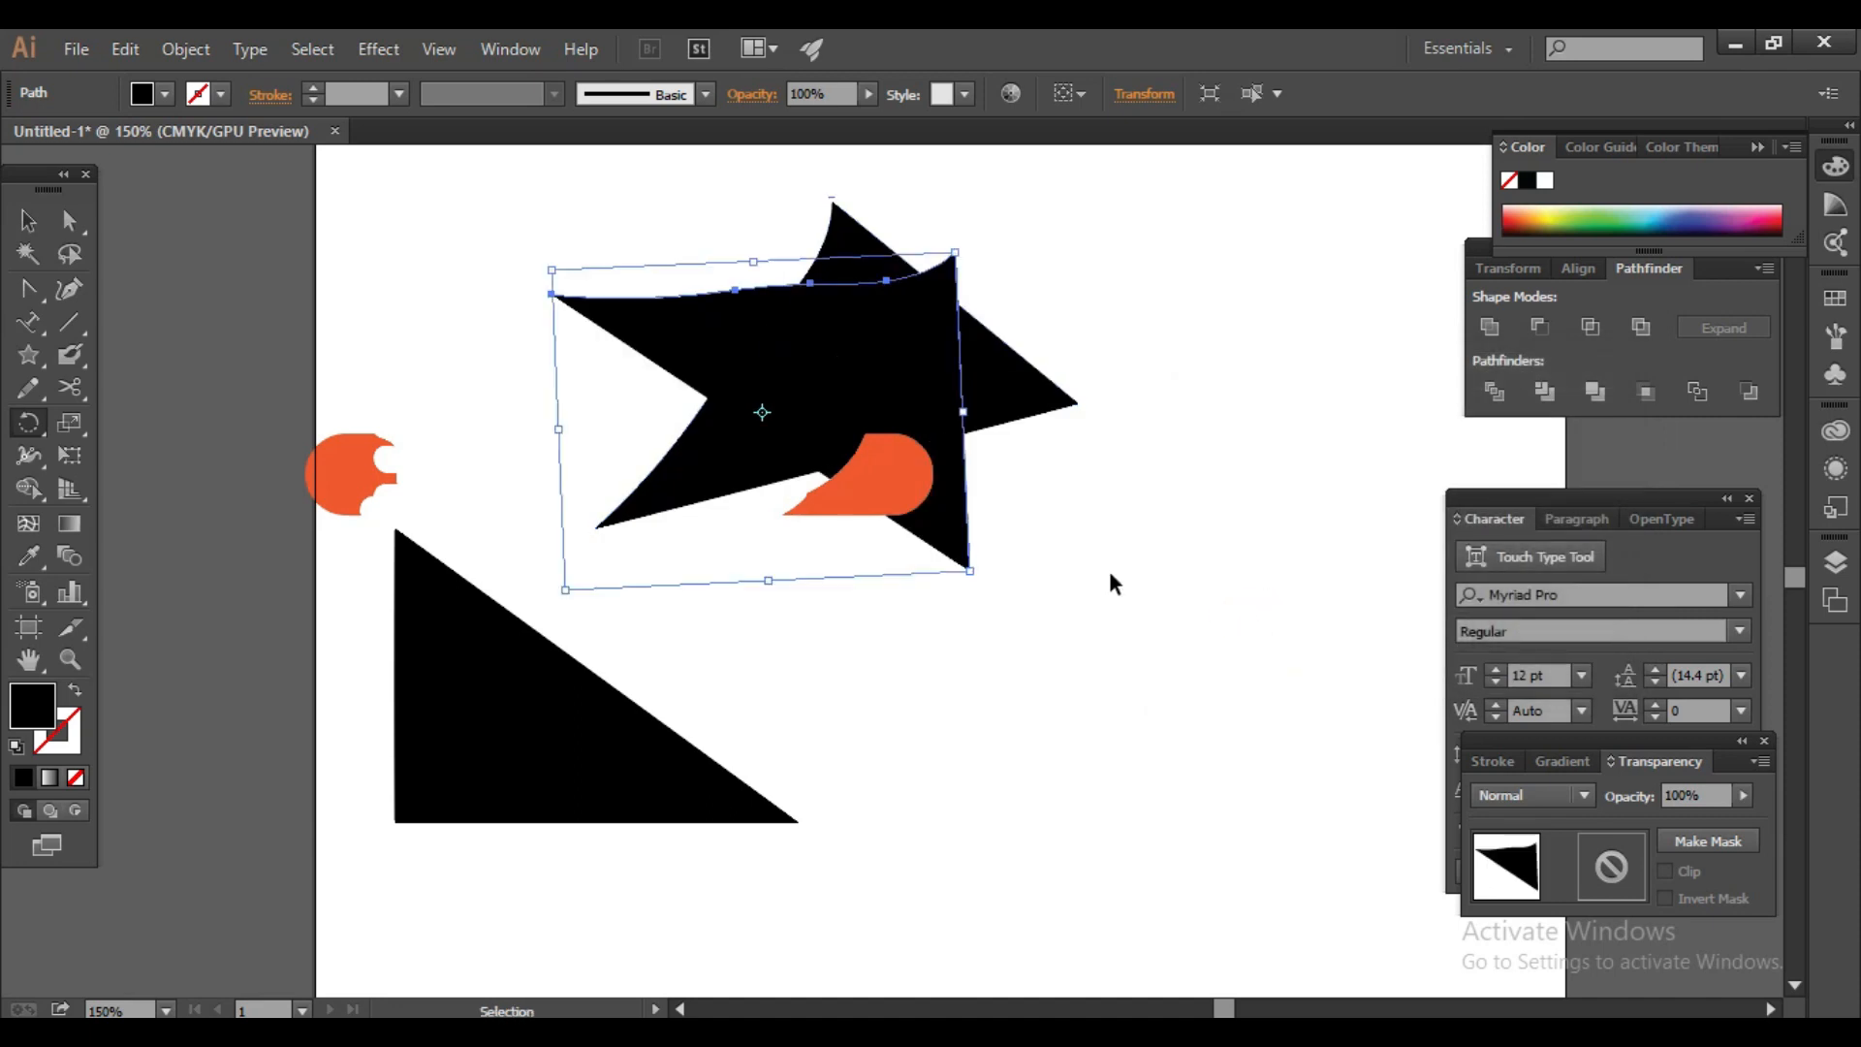
Step: Repeat the rotated copy several times until the pieces form a full spiky burst
key("ctrl+d")
key("ctrl+d")
key("ctrl+d")
key("ctrl+d")
key("ctrl+d")
key("ctrl+d")
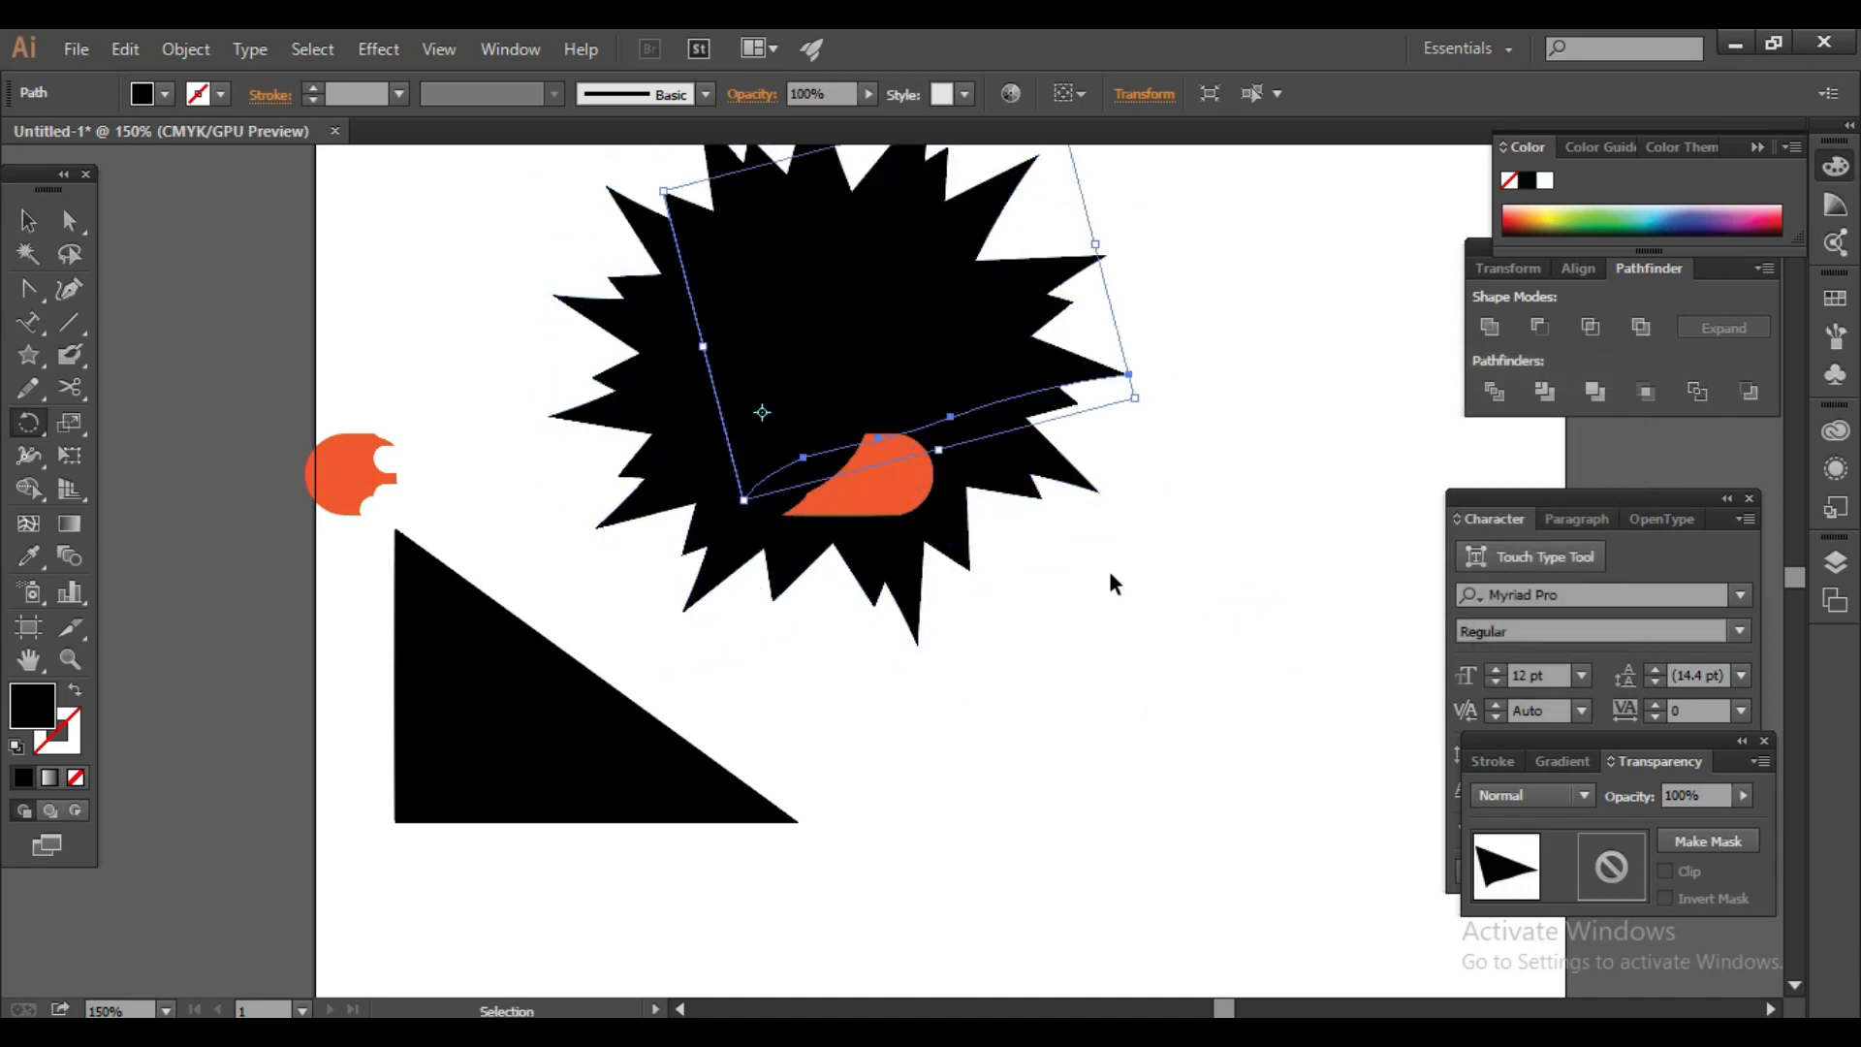
Step: Reflect the last black piece of the burst freehand with the Reflect tool
key("r")
left_click(27, 428)
left_click(103, 456)
left_click_drag(607, 723, 834, 431)
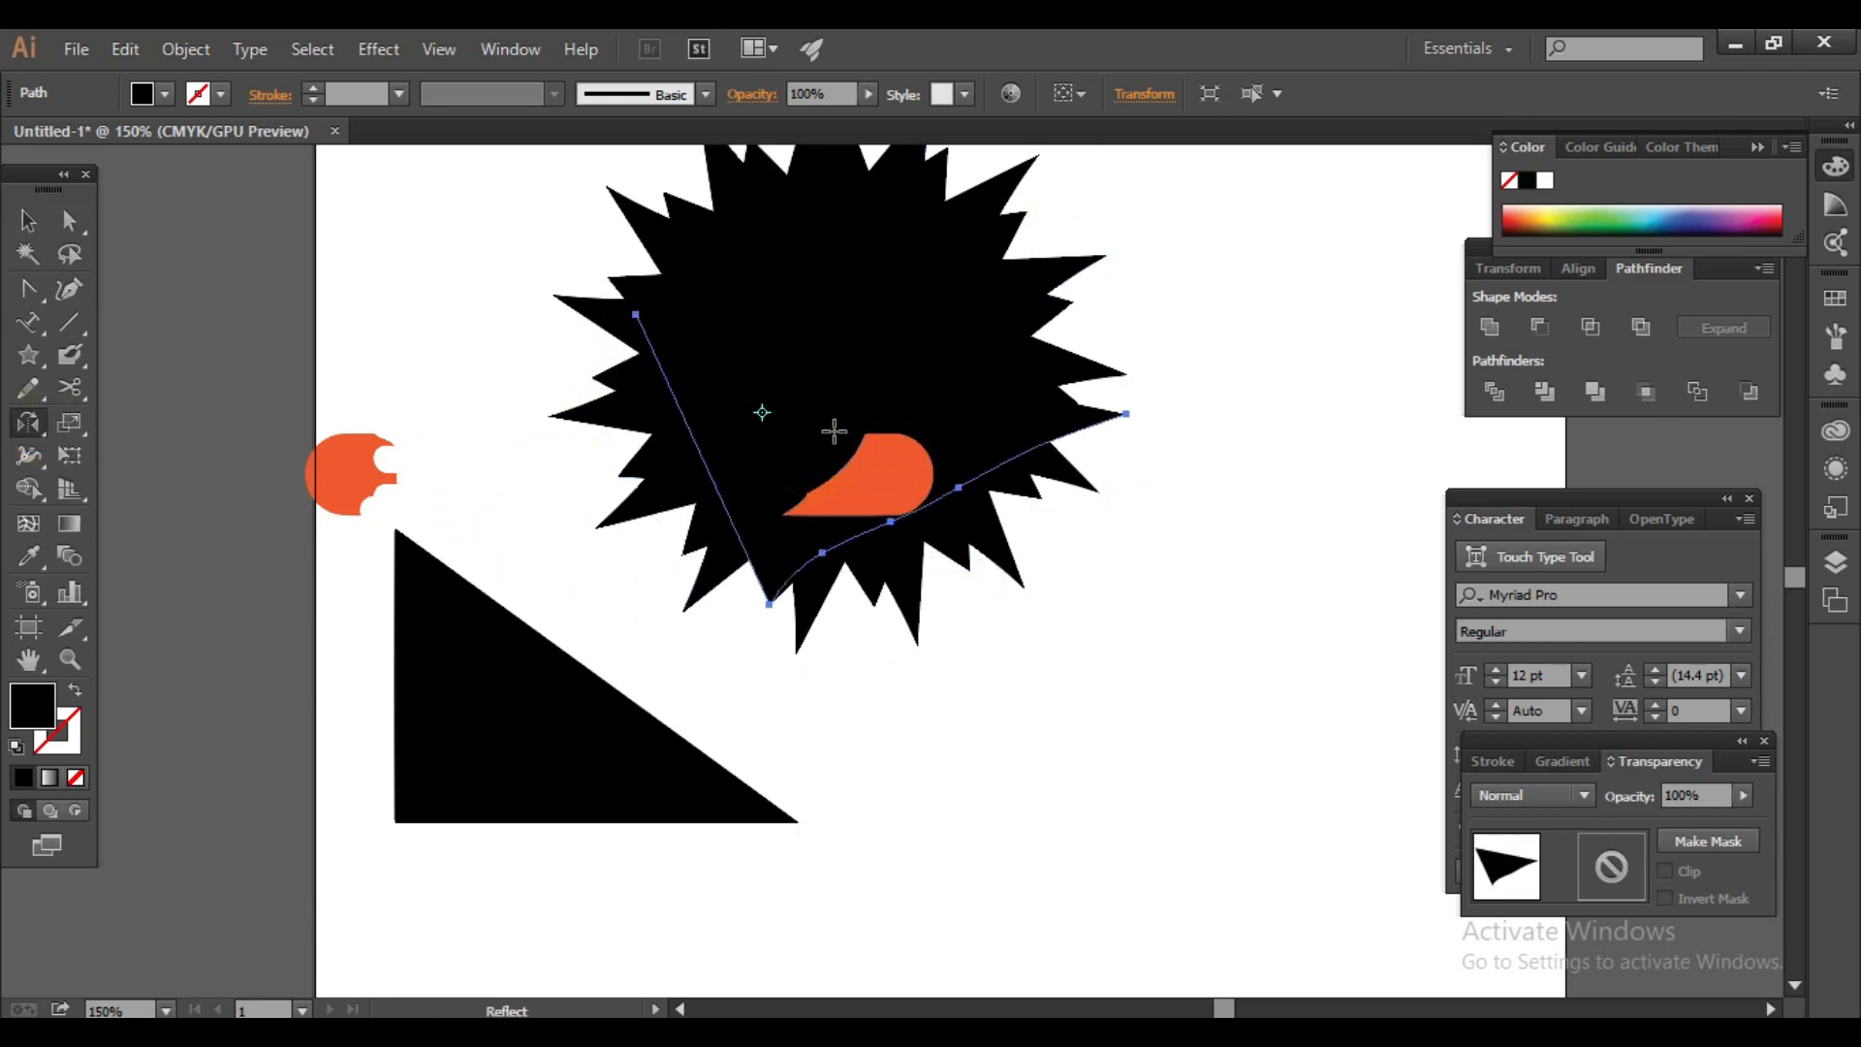
left_click(76, 423)
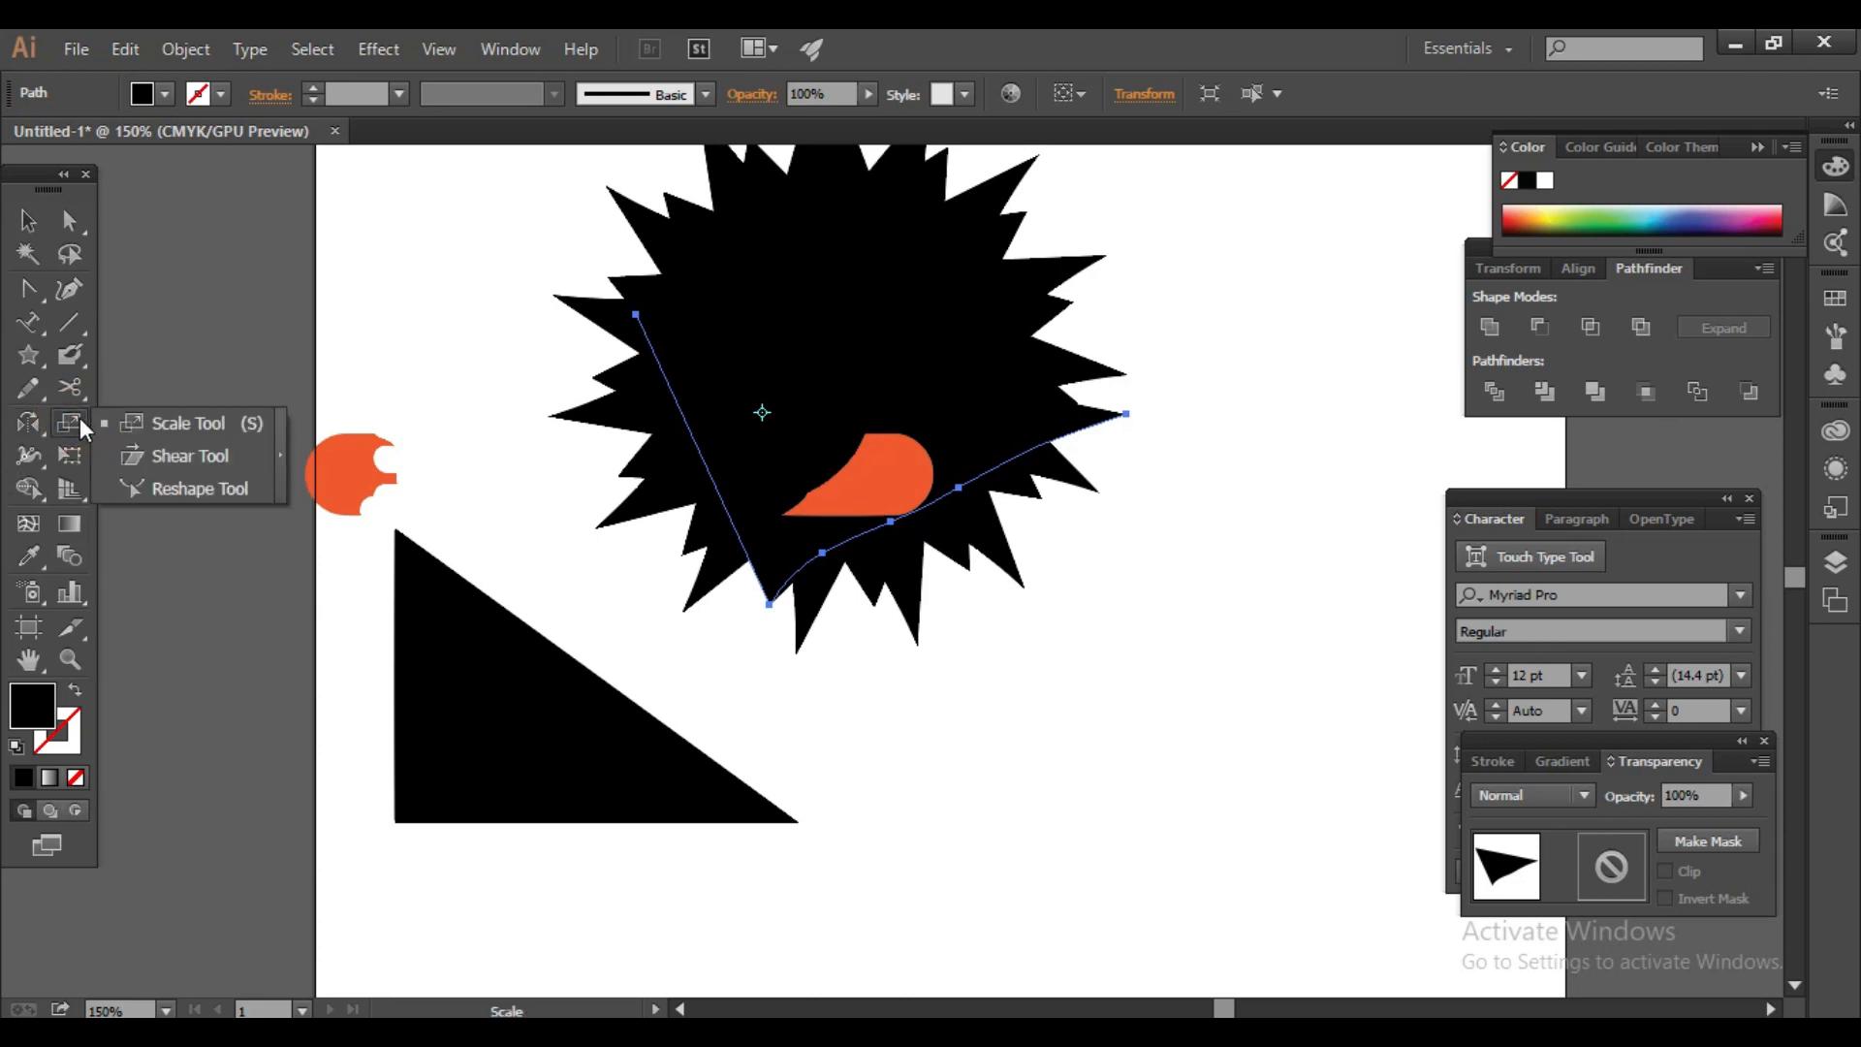
left_click(35, 457)
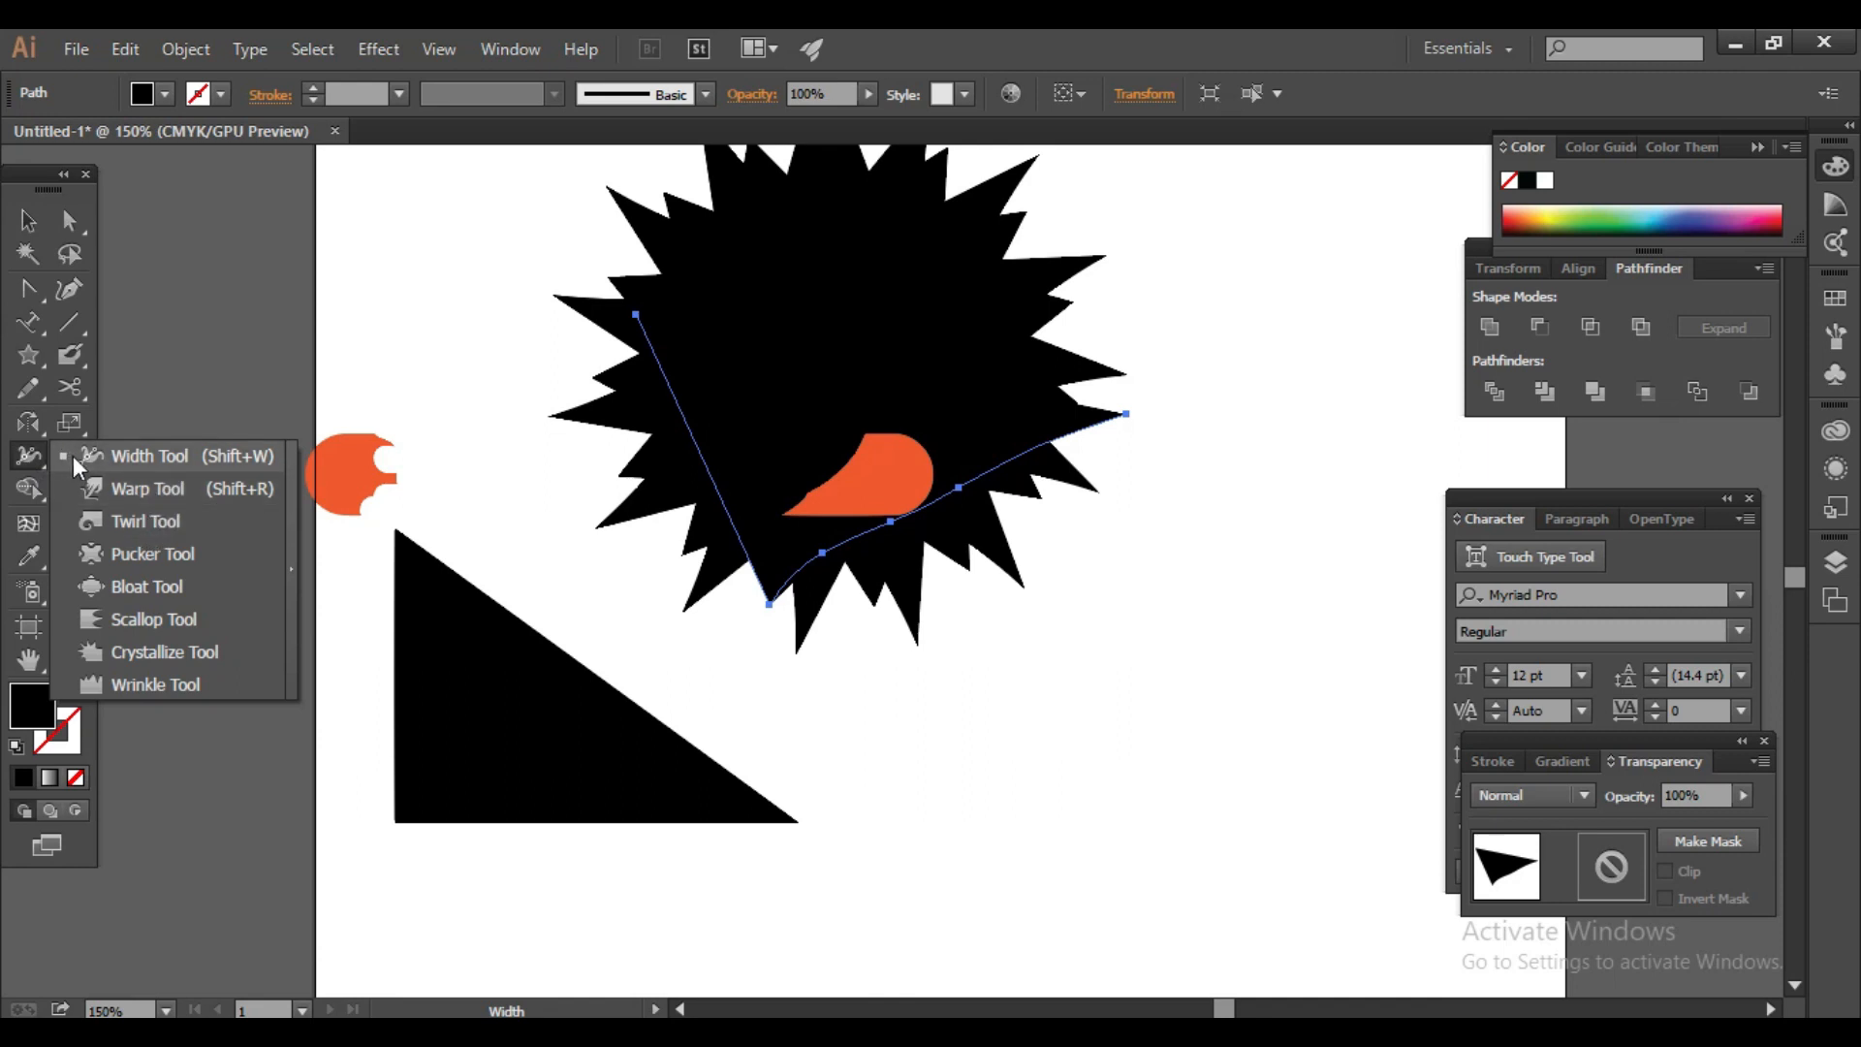
Step: Nudge the black triangle upward and delete the spiky burst together with the orange piece inside it
key("v")
key("ctrl+shift+a")
left_click_drag(520, 743, 540, 696)
left_click_drag(1147, 640, 847, 351)
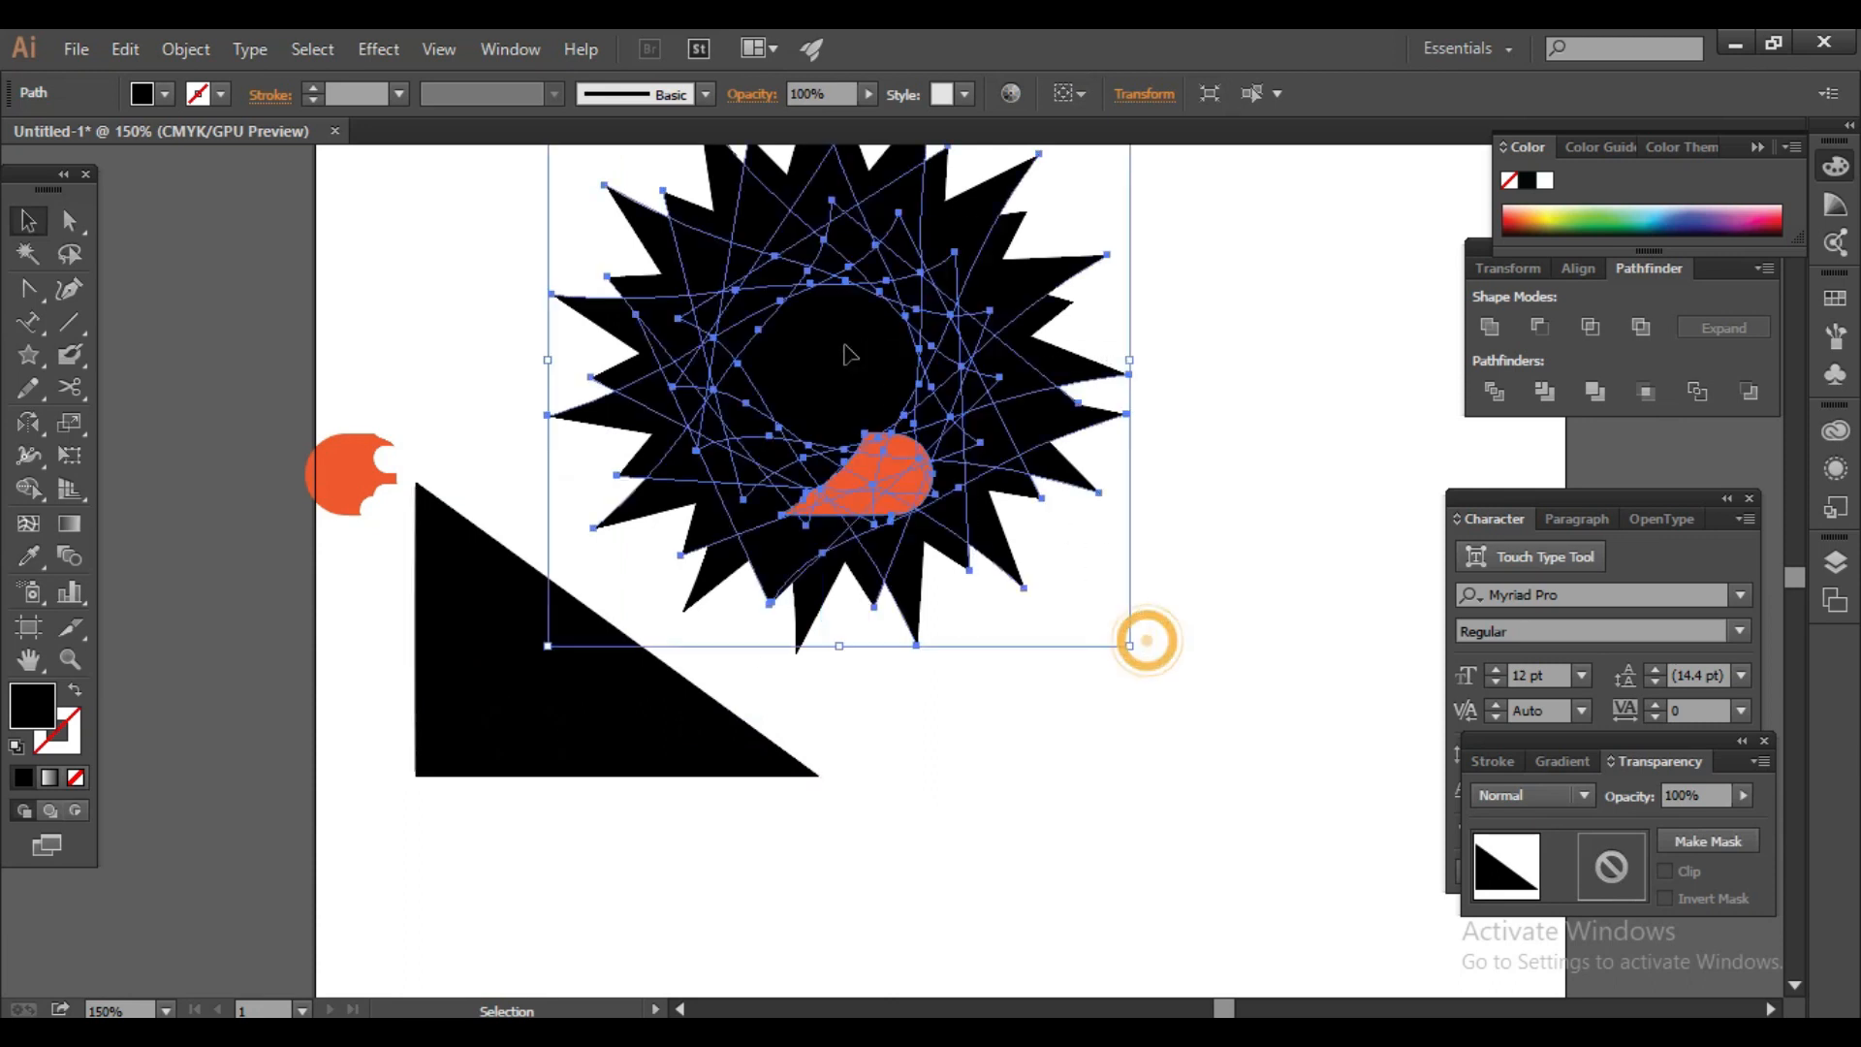
key("Delete")
left_click_drag(968, 549, 678, 311)
key("Delete")
Step: Move the black triangle up and right and delete the leftover orange piece beside it
left_click_drag(702, 473, 579, 540)
left_click_drag(973, 602, 643, 593)
mouse_move(672, 433)
left_mouse_down()
mouse_move(591, 636)
mouse_move(679, 441)
left_mouse_up()
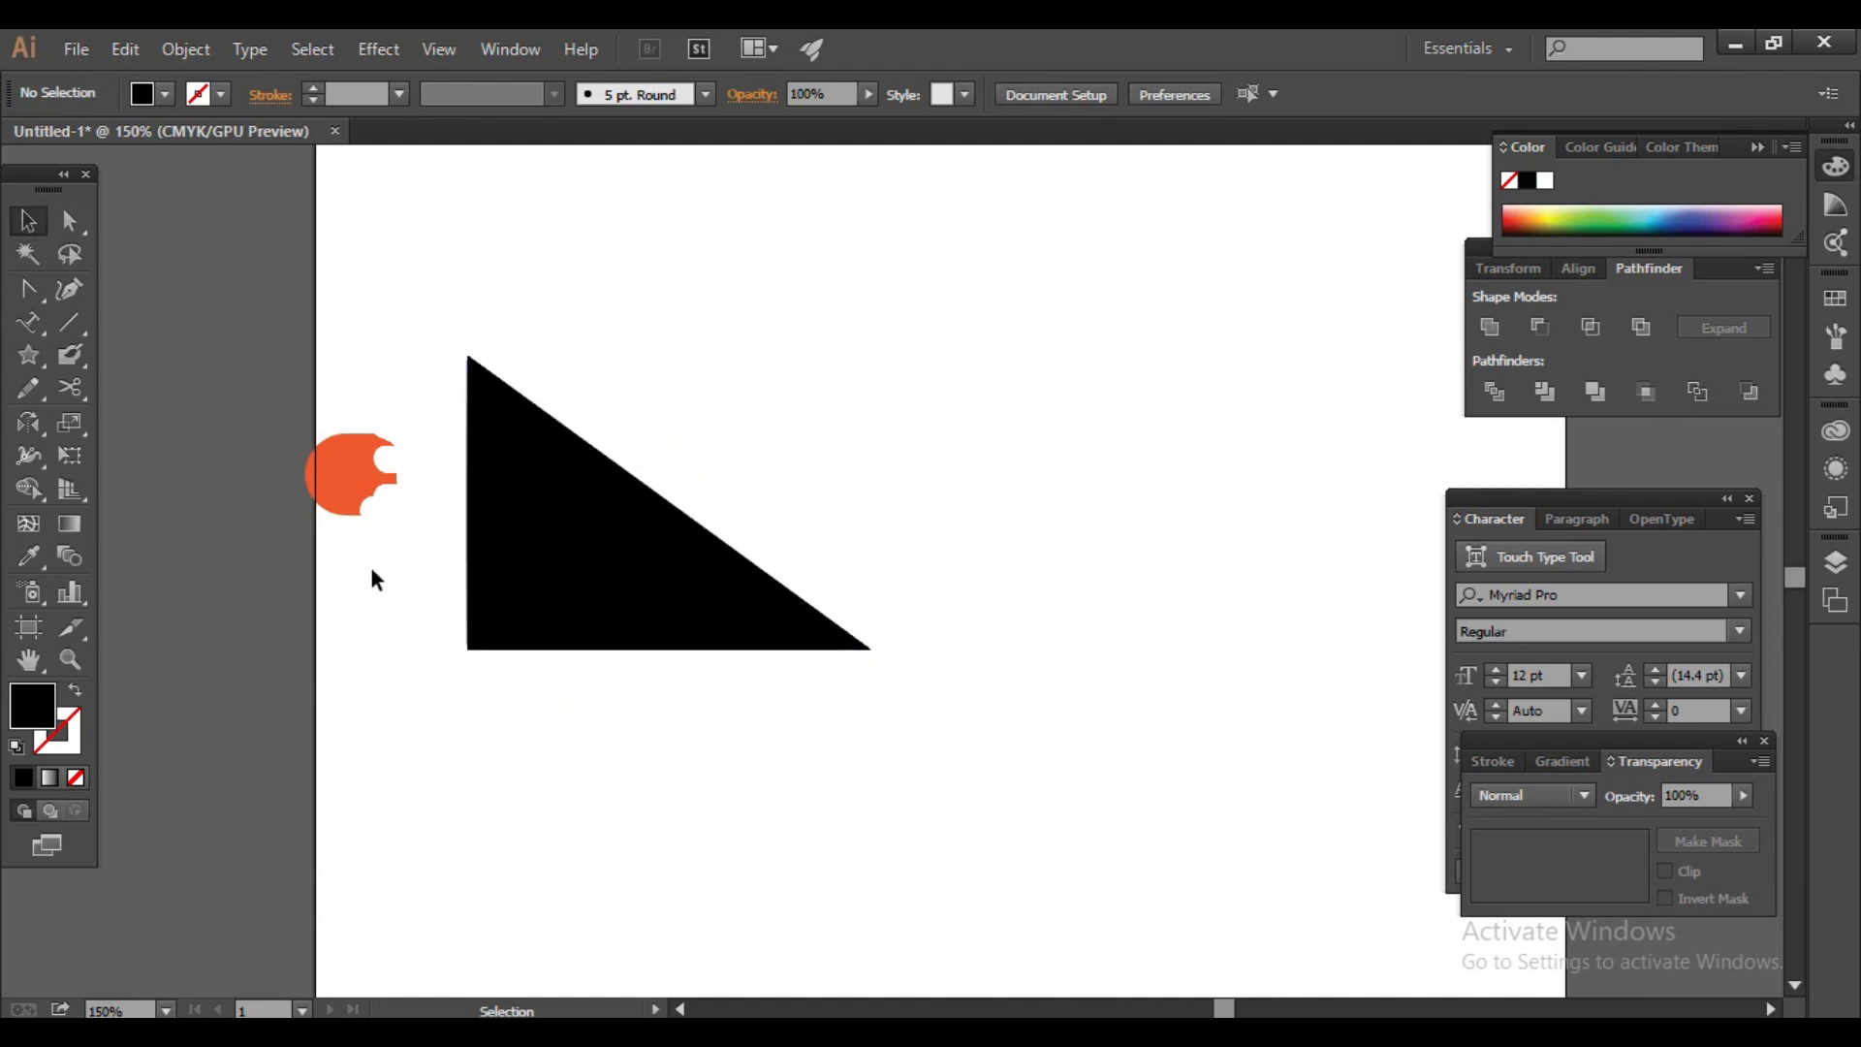
left_click_drag(373, 568, 310, 415)
key("Delete")
left_click_drag(727, 353, 532, 679)
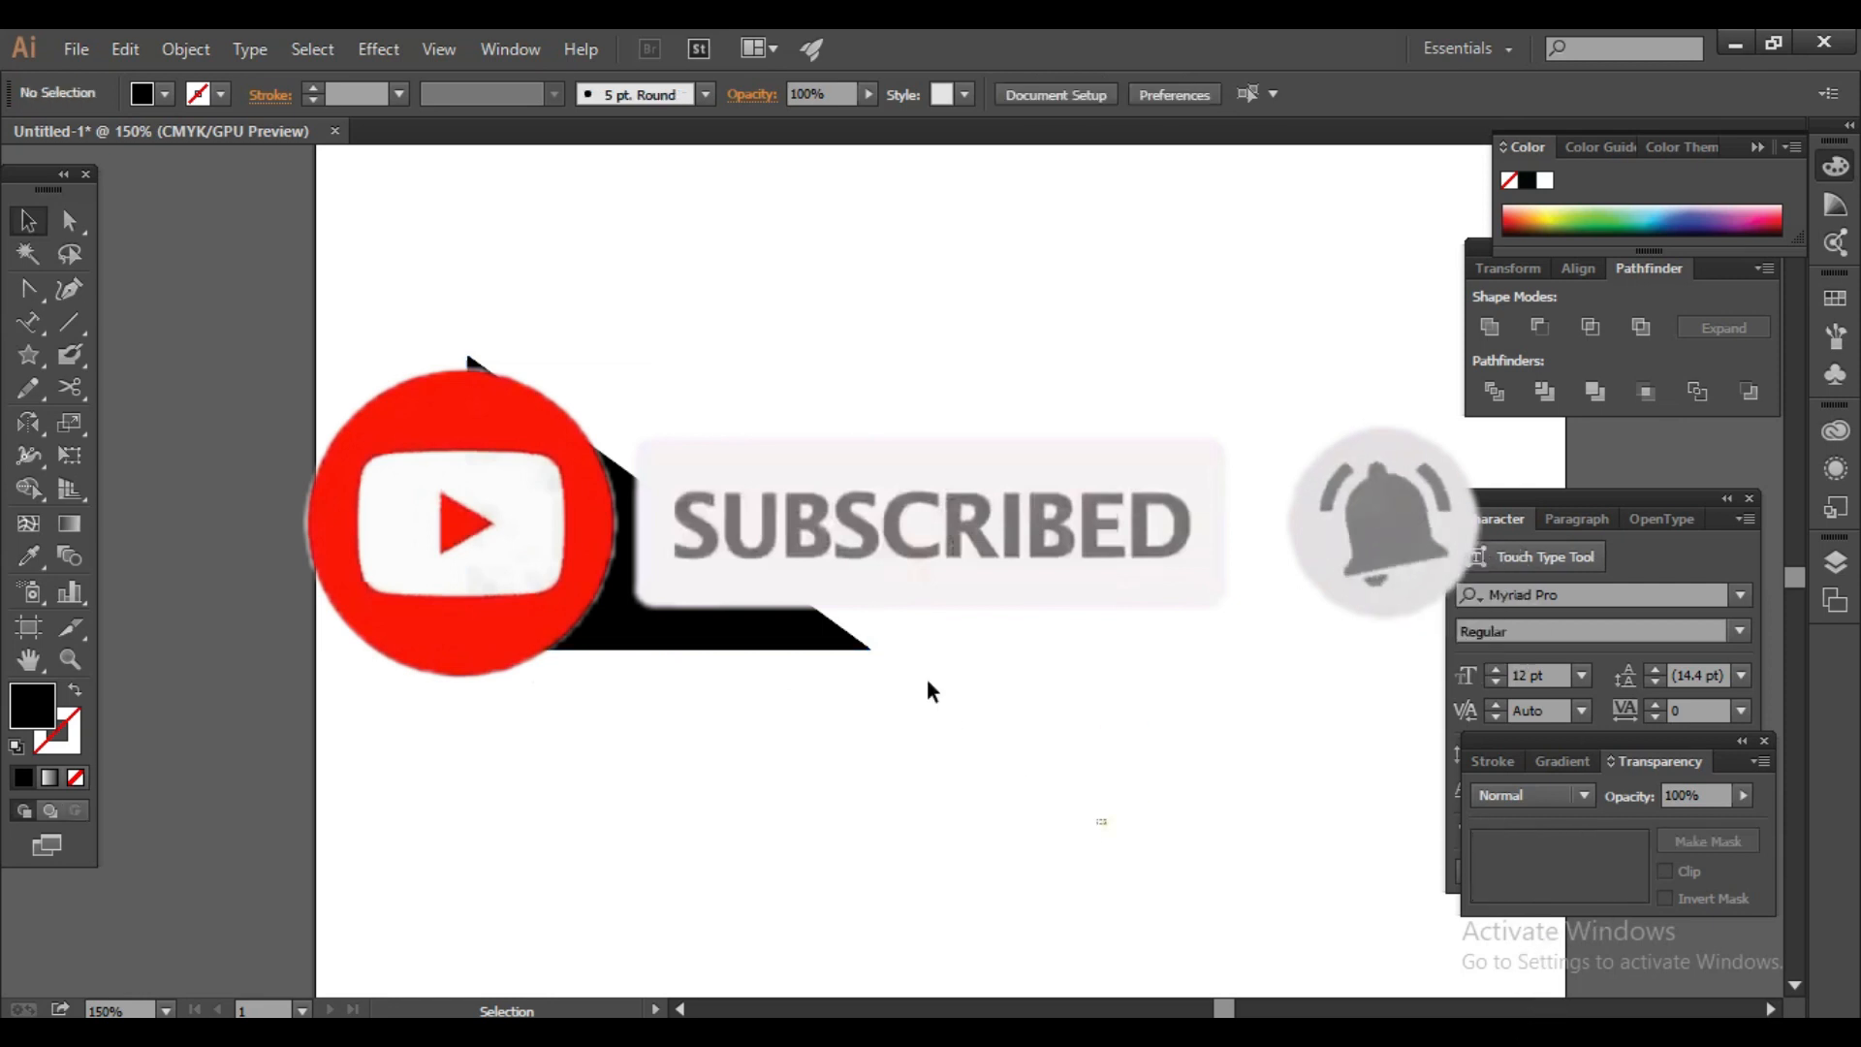
Step: Try the Width tool on the black triangle's outline
left_click_drag(31, 454, 136, 446)
left_click(468, 353)
key("v")
left_click_drag(1130, 423, 500, 648)
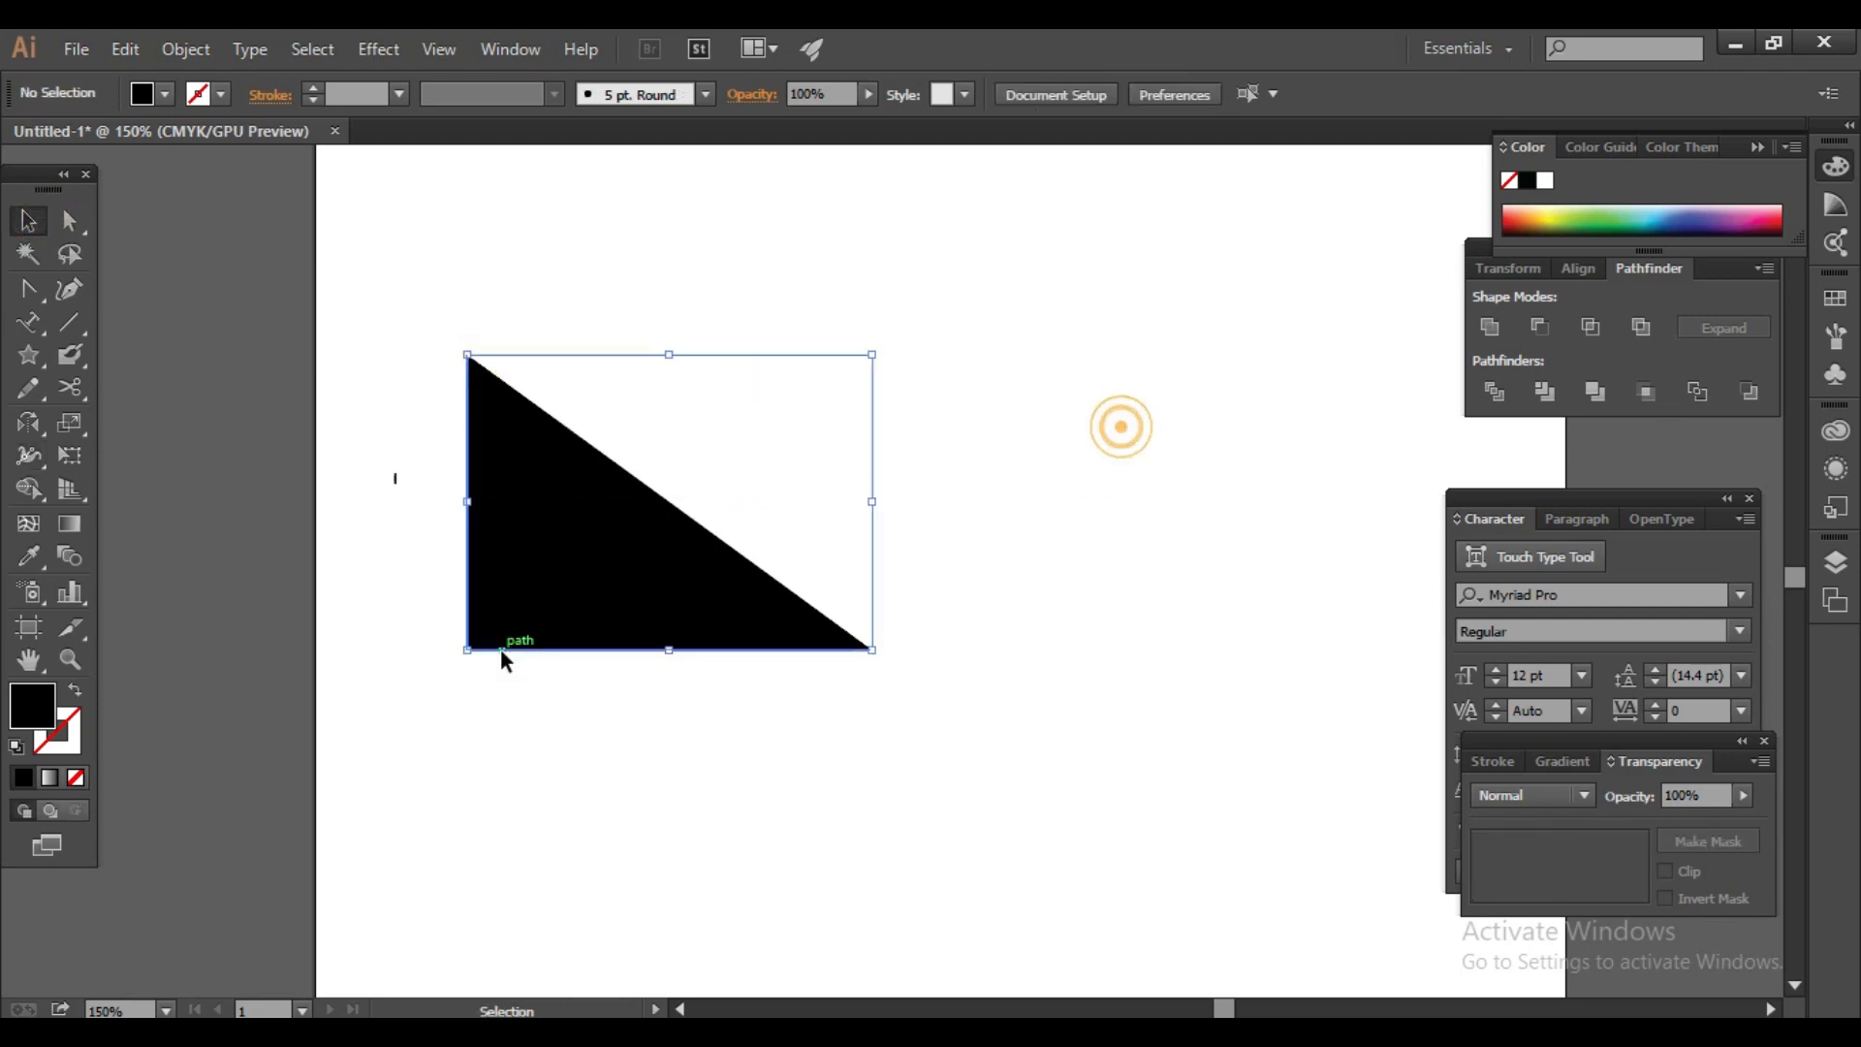
left_click(29, 456)
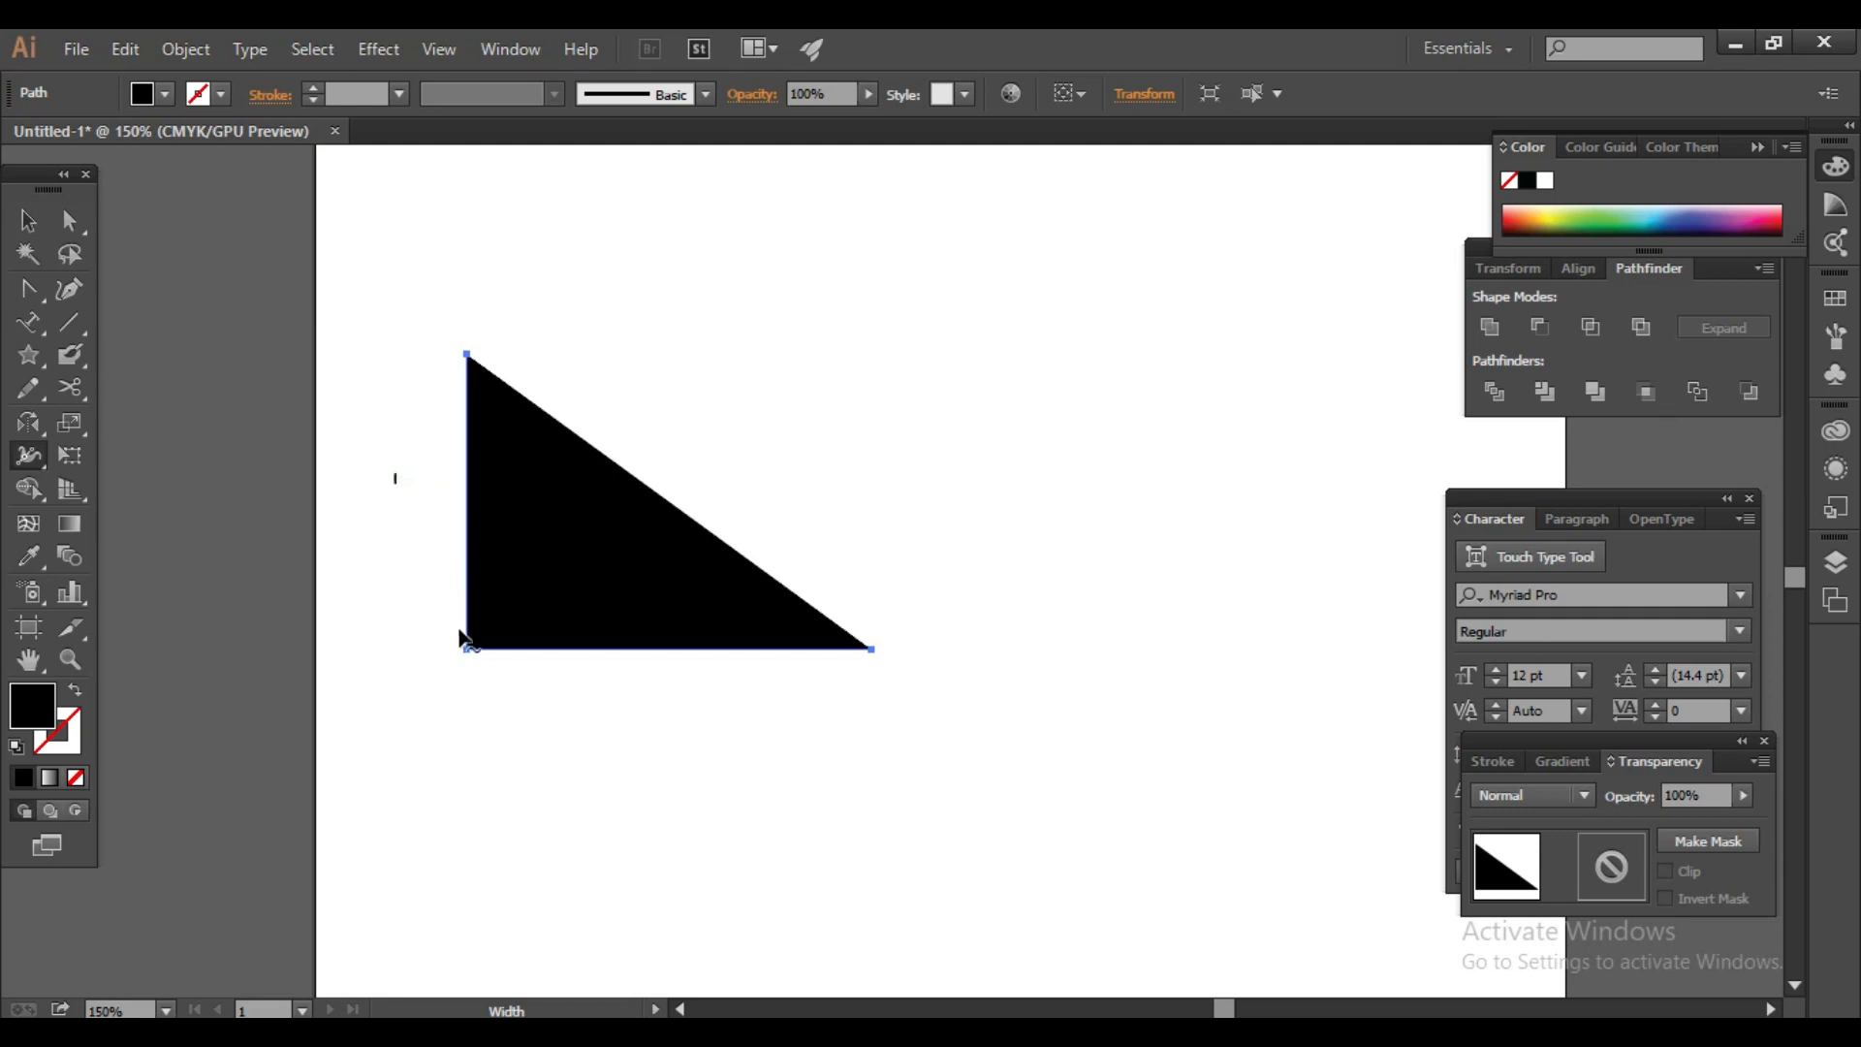
Step: Warp the black triangle's edges into a curved, wavy shape with the Warp tool
left_click(33, 456)
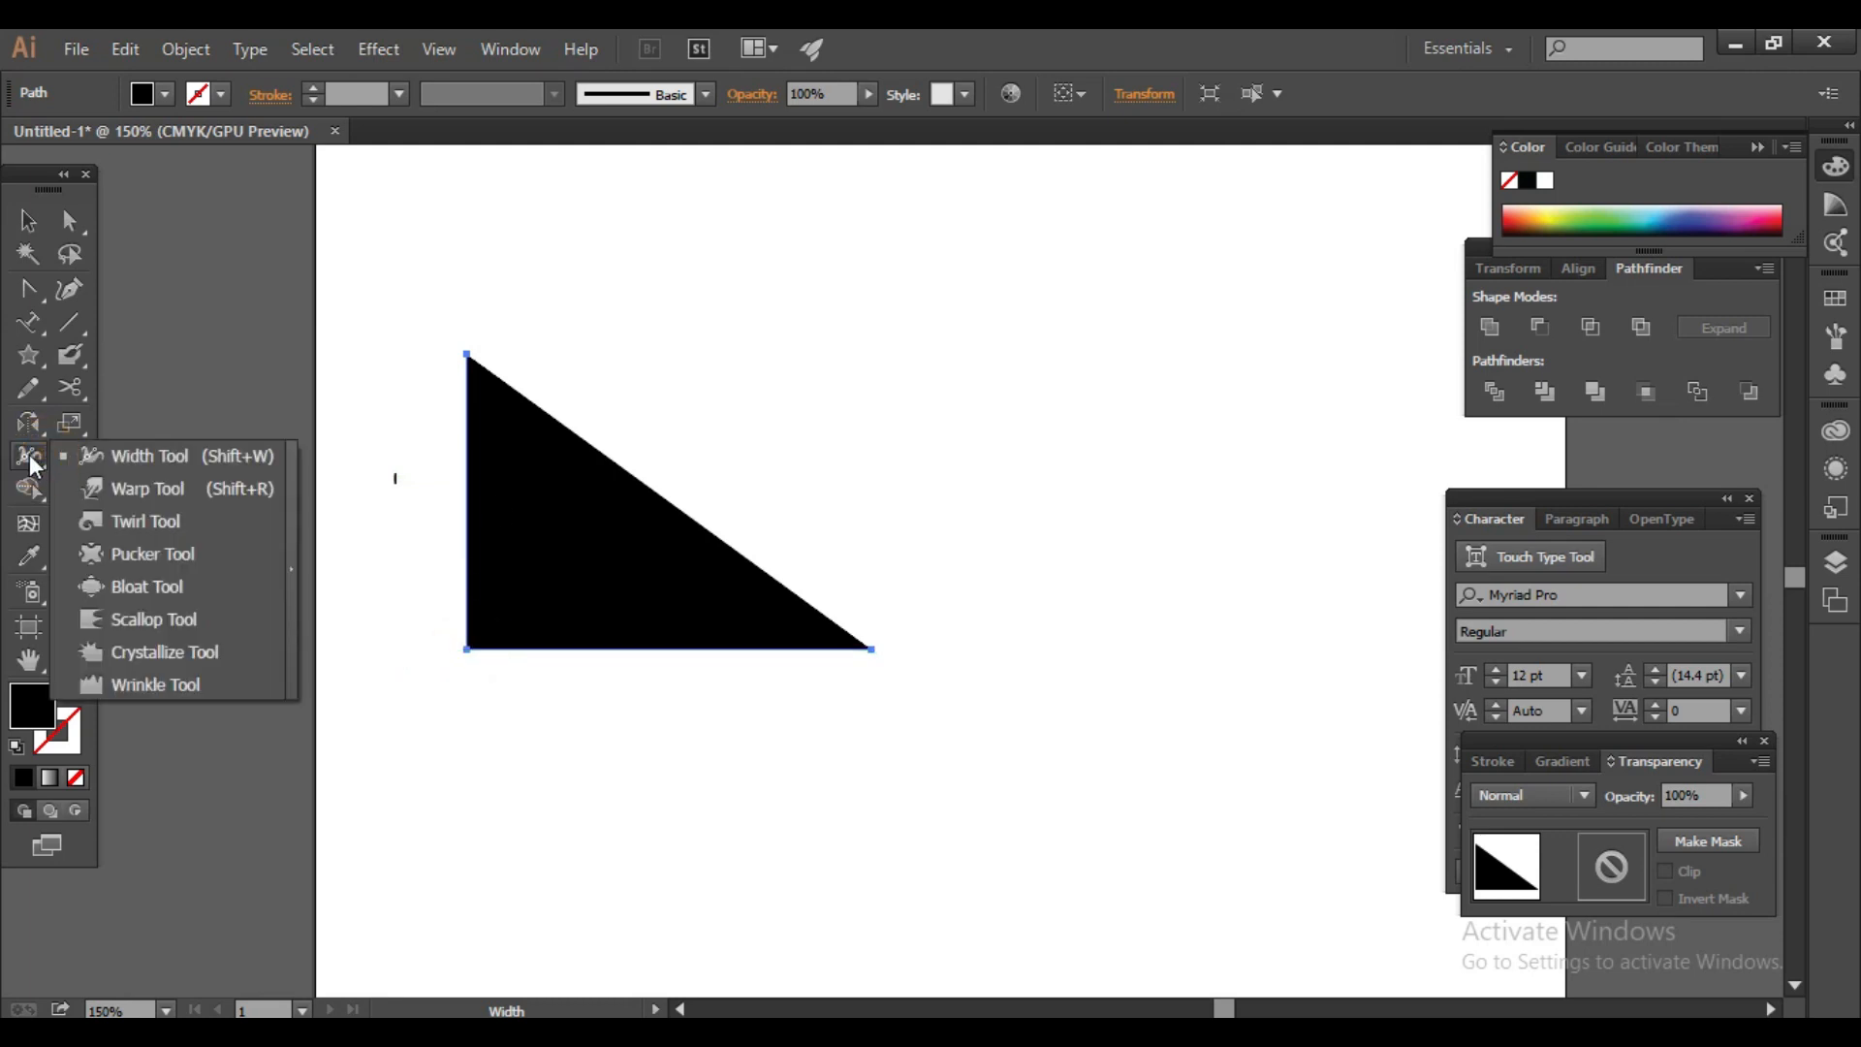
left_click(187, 503)
mouse_move(482, 440)
left_mouse_down()
mouse_move(623, 527)
mouse_move(611, 517)
mouse_move(556, 504)
mouse_move(673, 573)
mouse_move(606, 561)
mouse_move(725, 637)
left_mouse_up()
left_click_drag(871, 648, 835, 573)
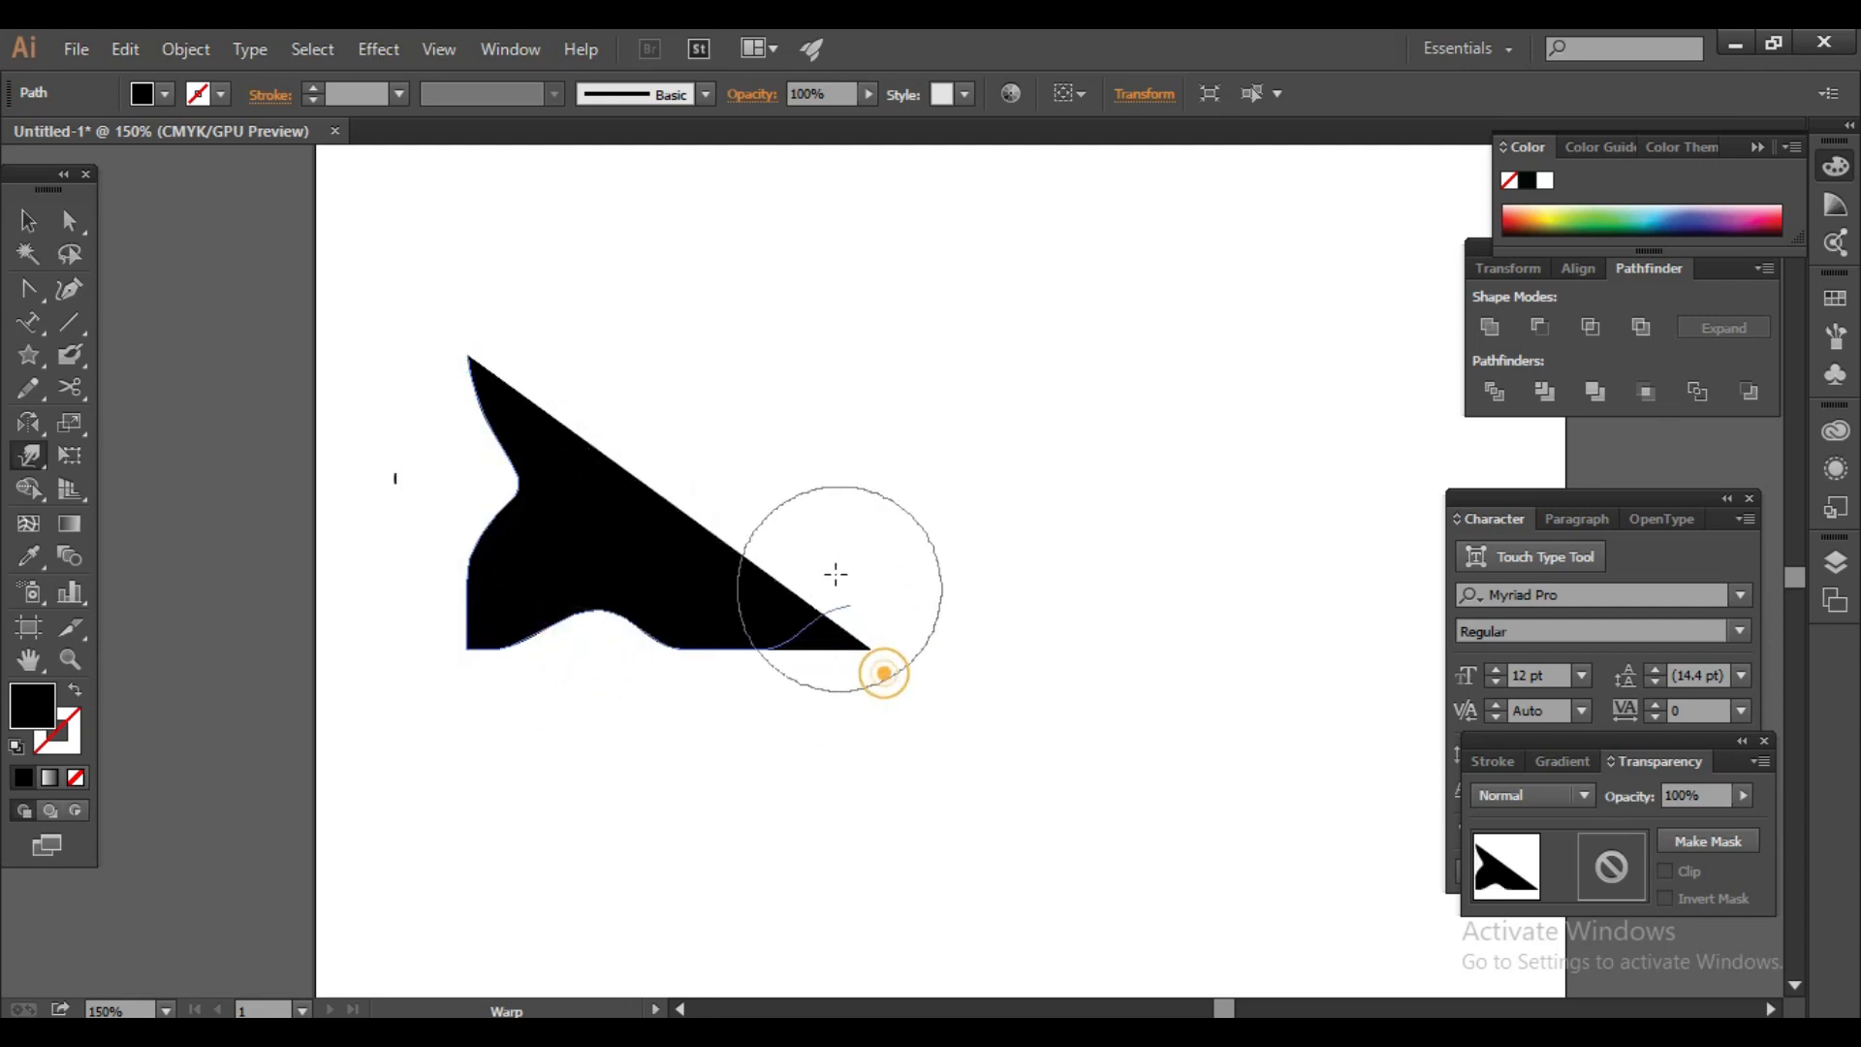
left_click_drag(512, 561, 486, 532)
left_click_drag(649, 536, 815, 673)
left_click(665, 486)
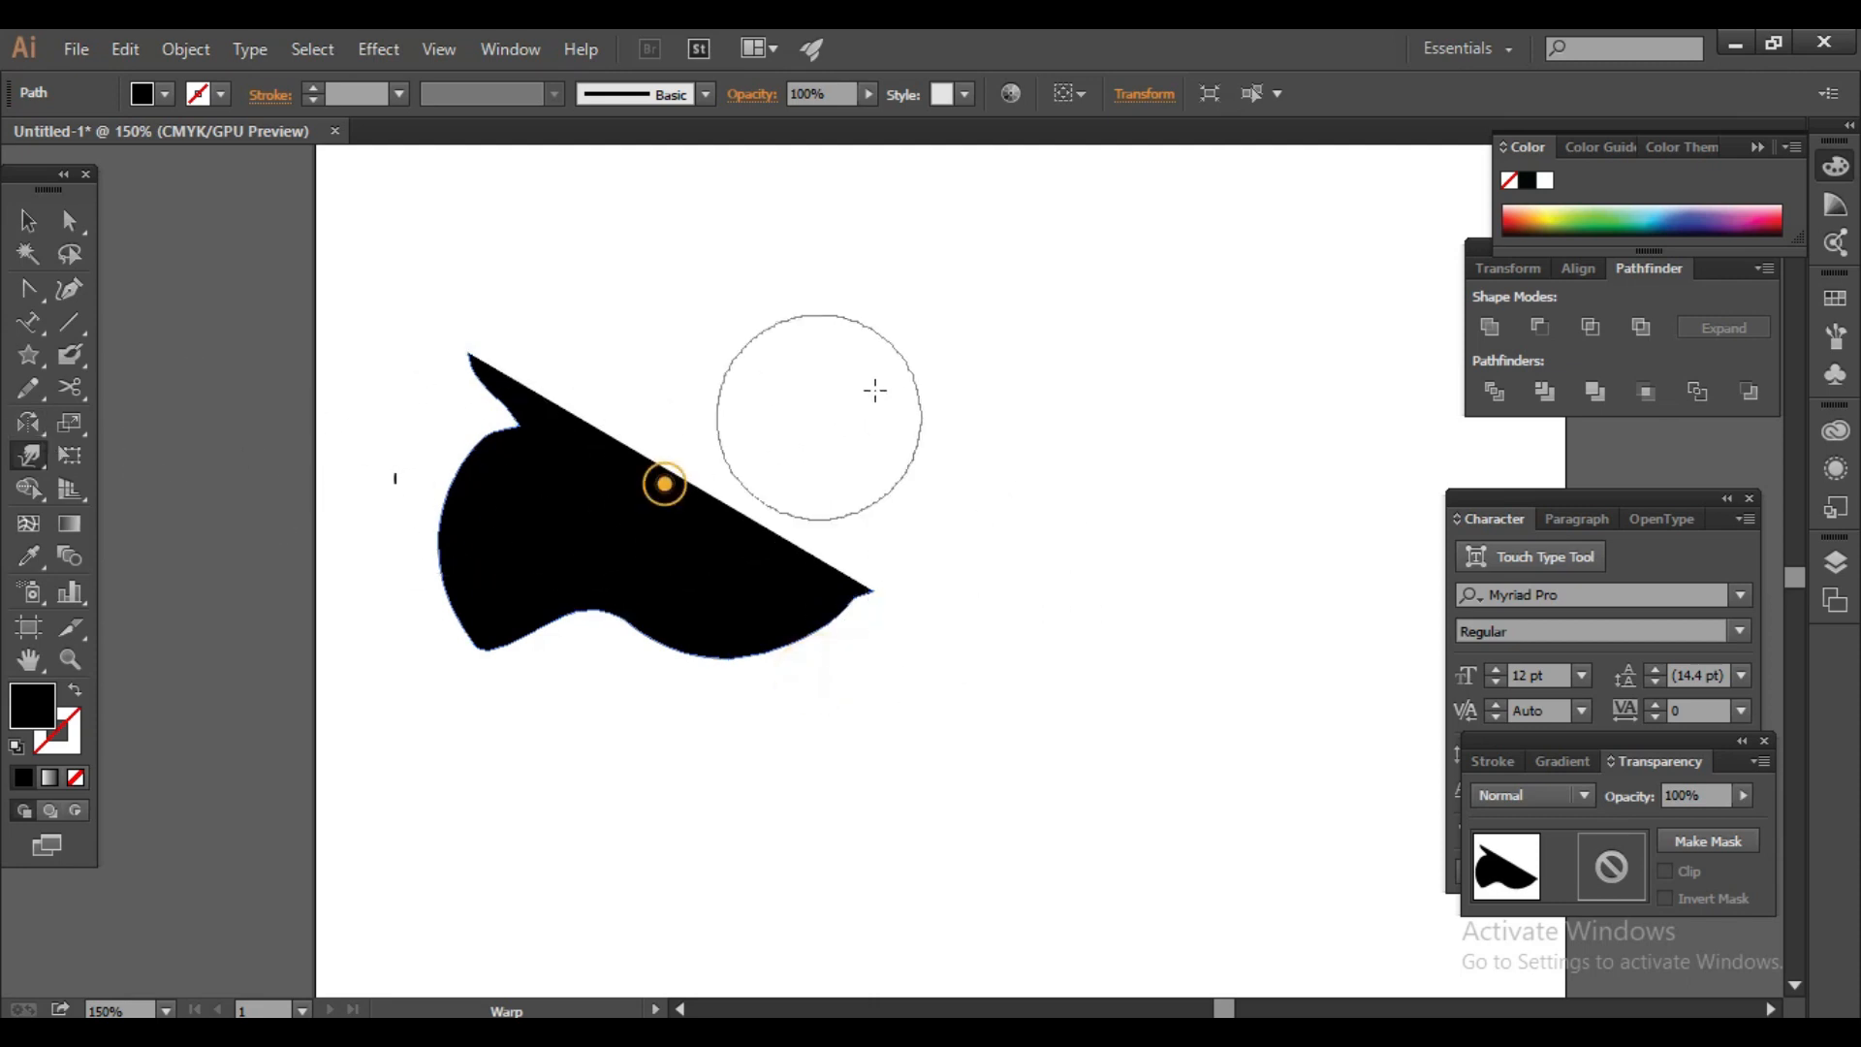
Step: Distort the warped black shape further with the Twirl tool and the other liquify brushes
left_click(162, 531)
left_click(629, 656)
mouse_move(752, 553)
left_mouse_down()
mouse_move(876, 653)
mouse_move(962, 675)
mouse_move(594, 511)
mouse_move(960, 640)
mouse_move(678, 619)
mouse_move(587, 687)
left_mouse_up()
left_click_drag(578, 591, 428, 512)
left_click_drag(532, 483, 718, 407)
mouse_move(576, 637)
left_mouse_down()
mouse_move(436, 603)
mouse_move(781, 665)
mouse_move(943, 610)
mouse_move(722, 632)
left_mouse_up()
left_click_drag(666, 573, 702, 448)
Step: Clear the distorted shape and the tiny leftover fragment from the artboard and activate the Rounded Rectangle tool
left_click_drag(535, 558, 408, 574)
left_click_drag(373, 419, 504, 557)
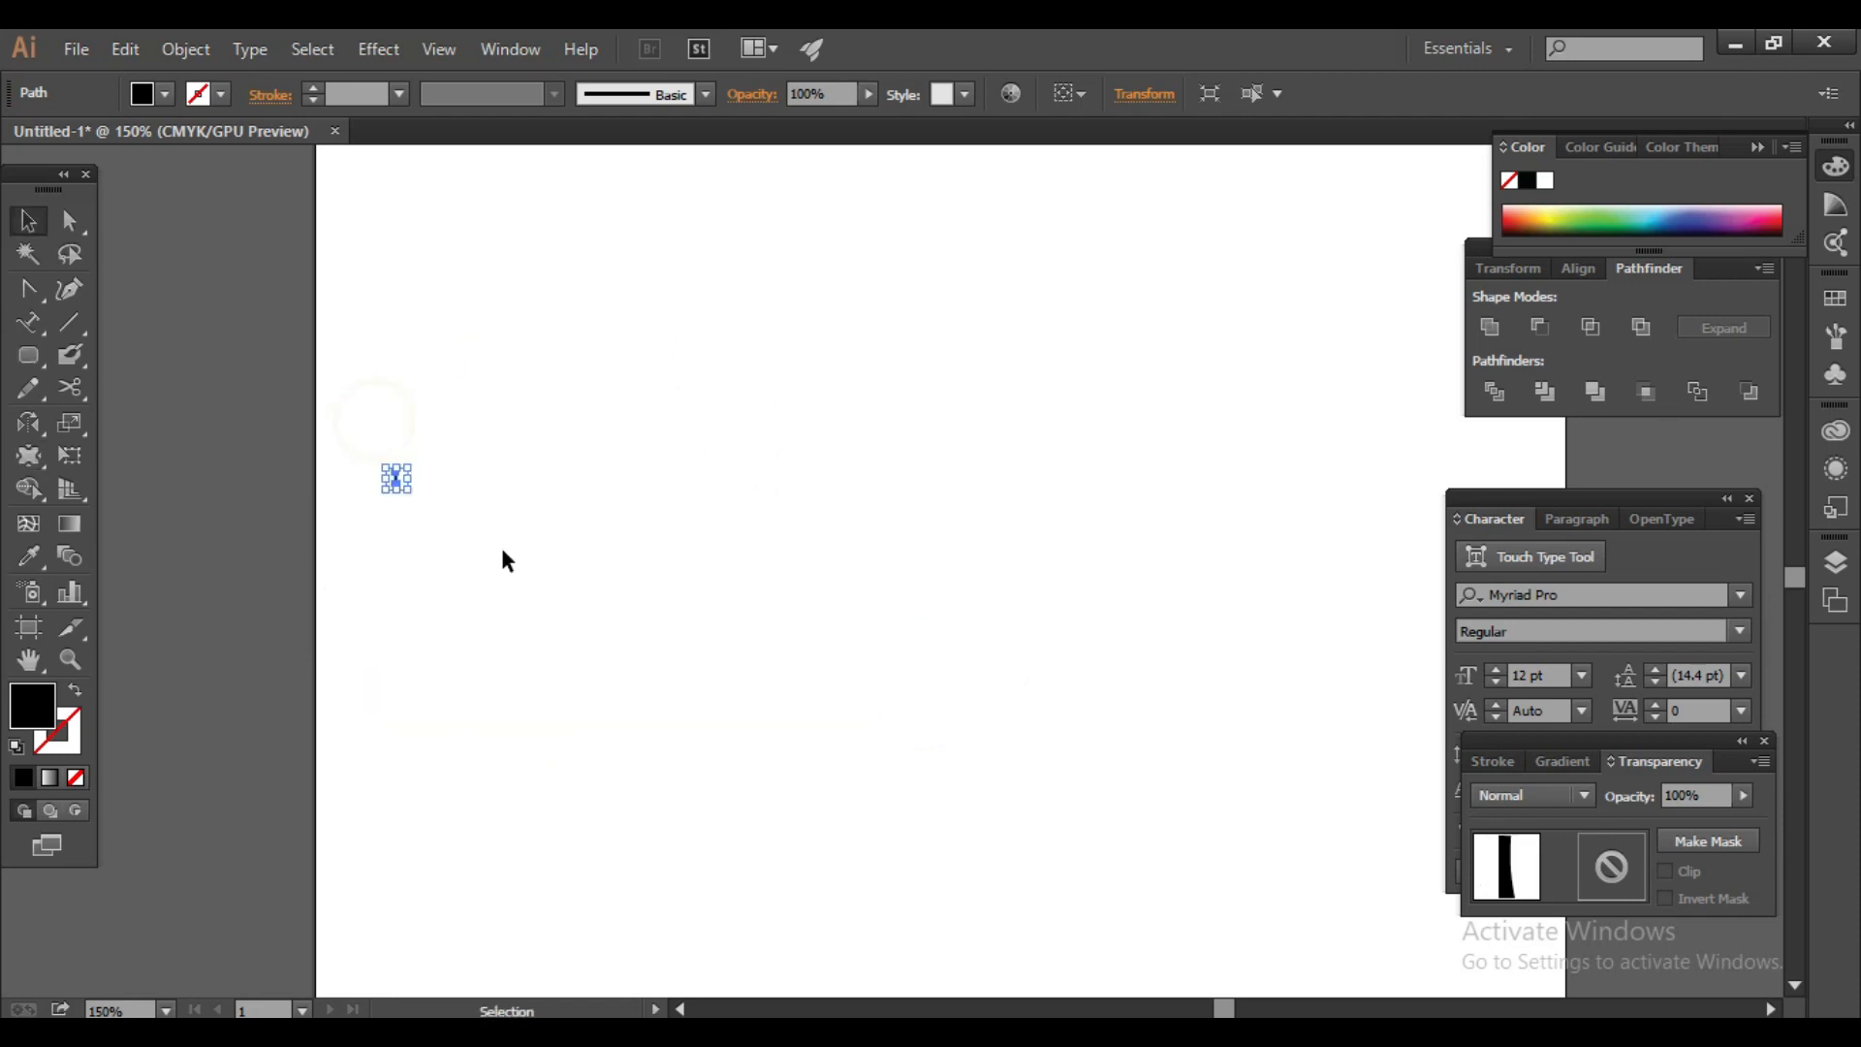
left_click(504, 561)
left_click(28, 355)
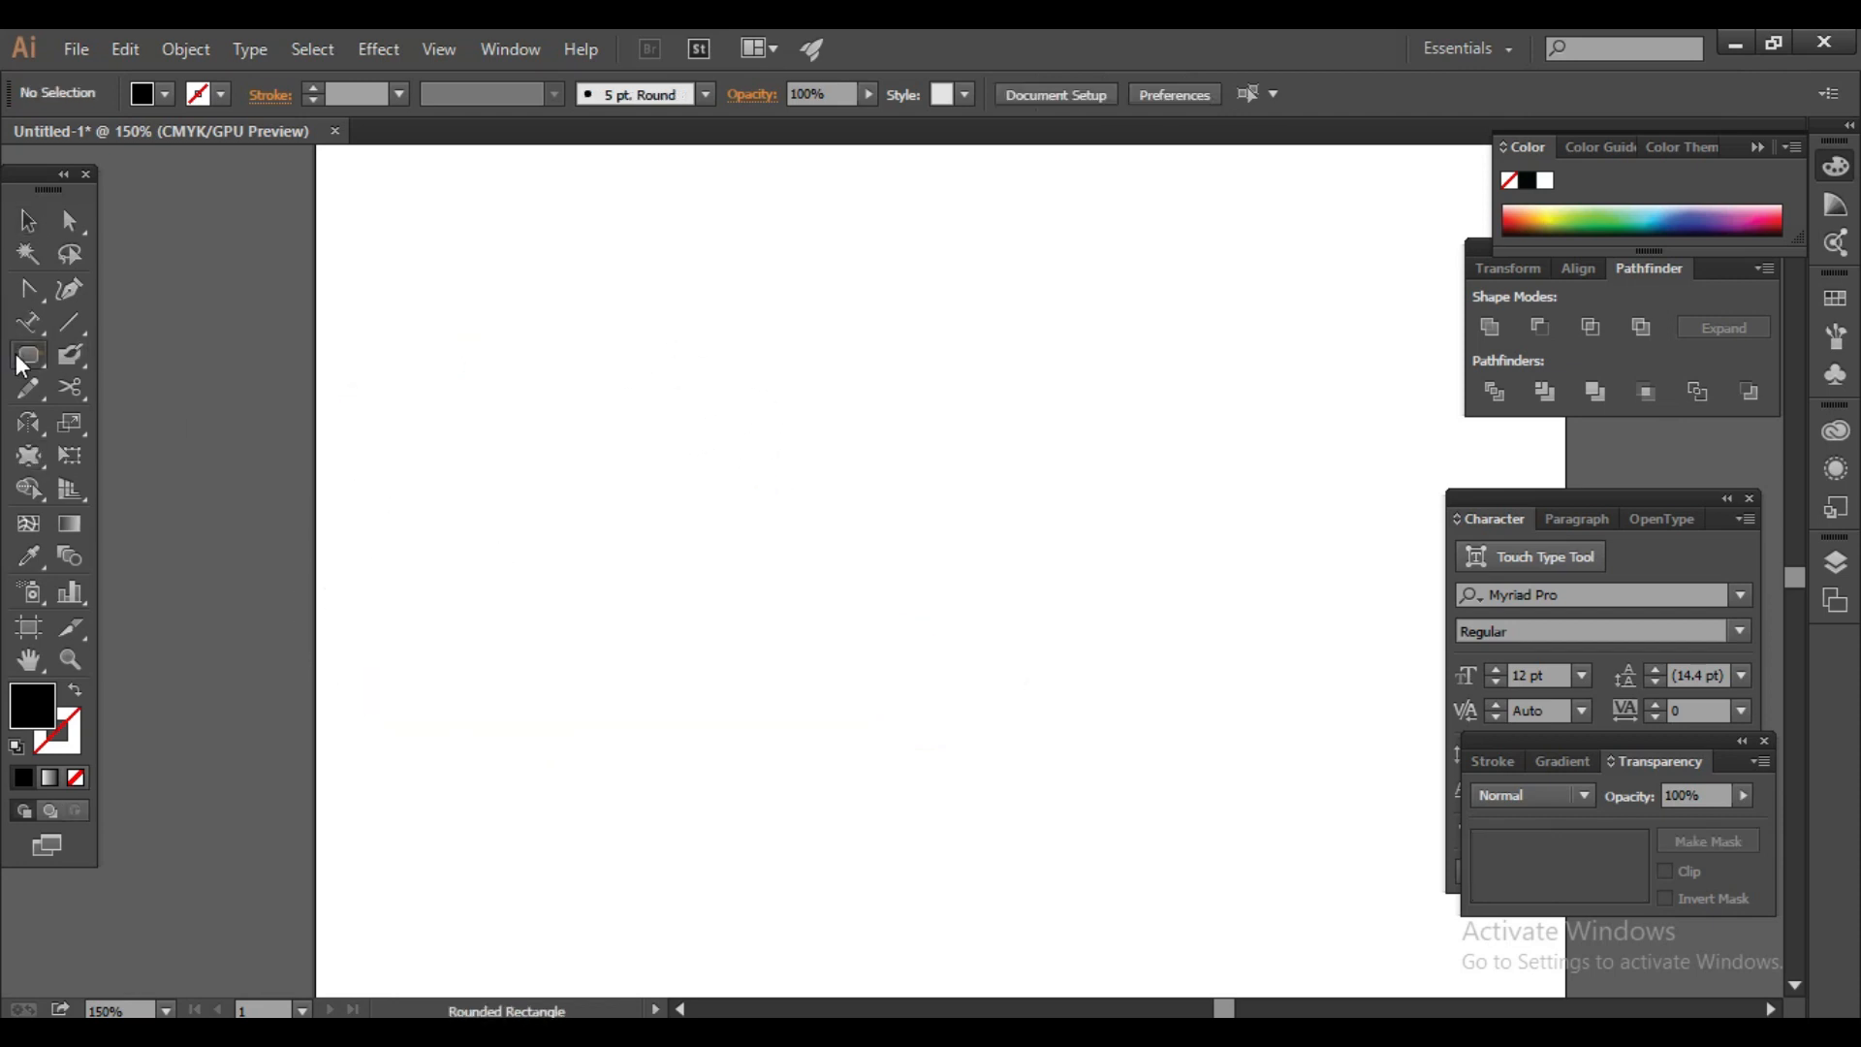
Step: Draw a black rounded bar about 285 by 38 pt on the artboard and place a copy of it below
left_click(137, 393)
left_click_drag(544, 357, 1125, 434)
left_click(28, 223)
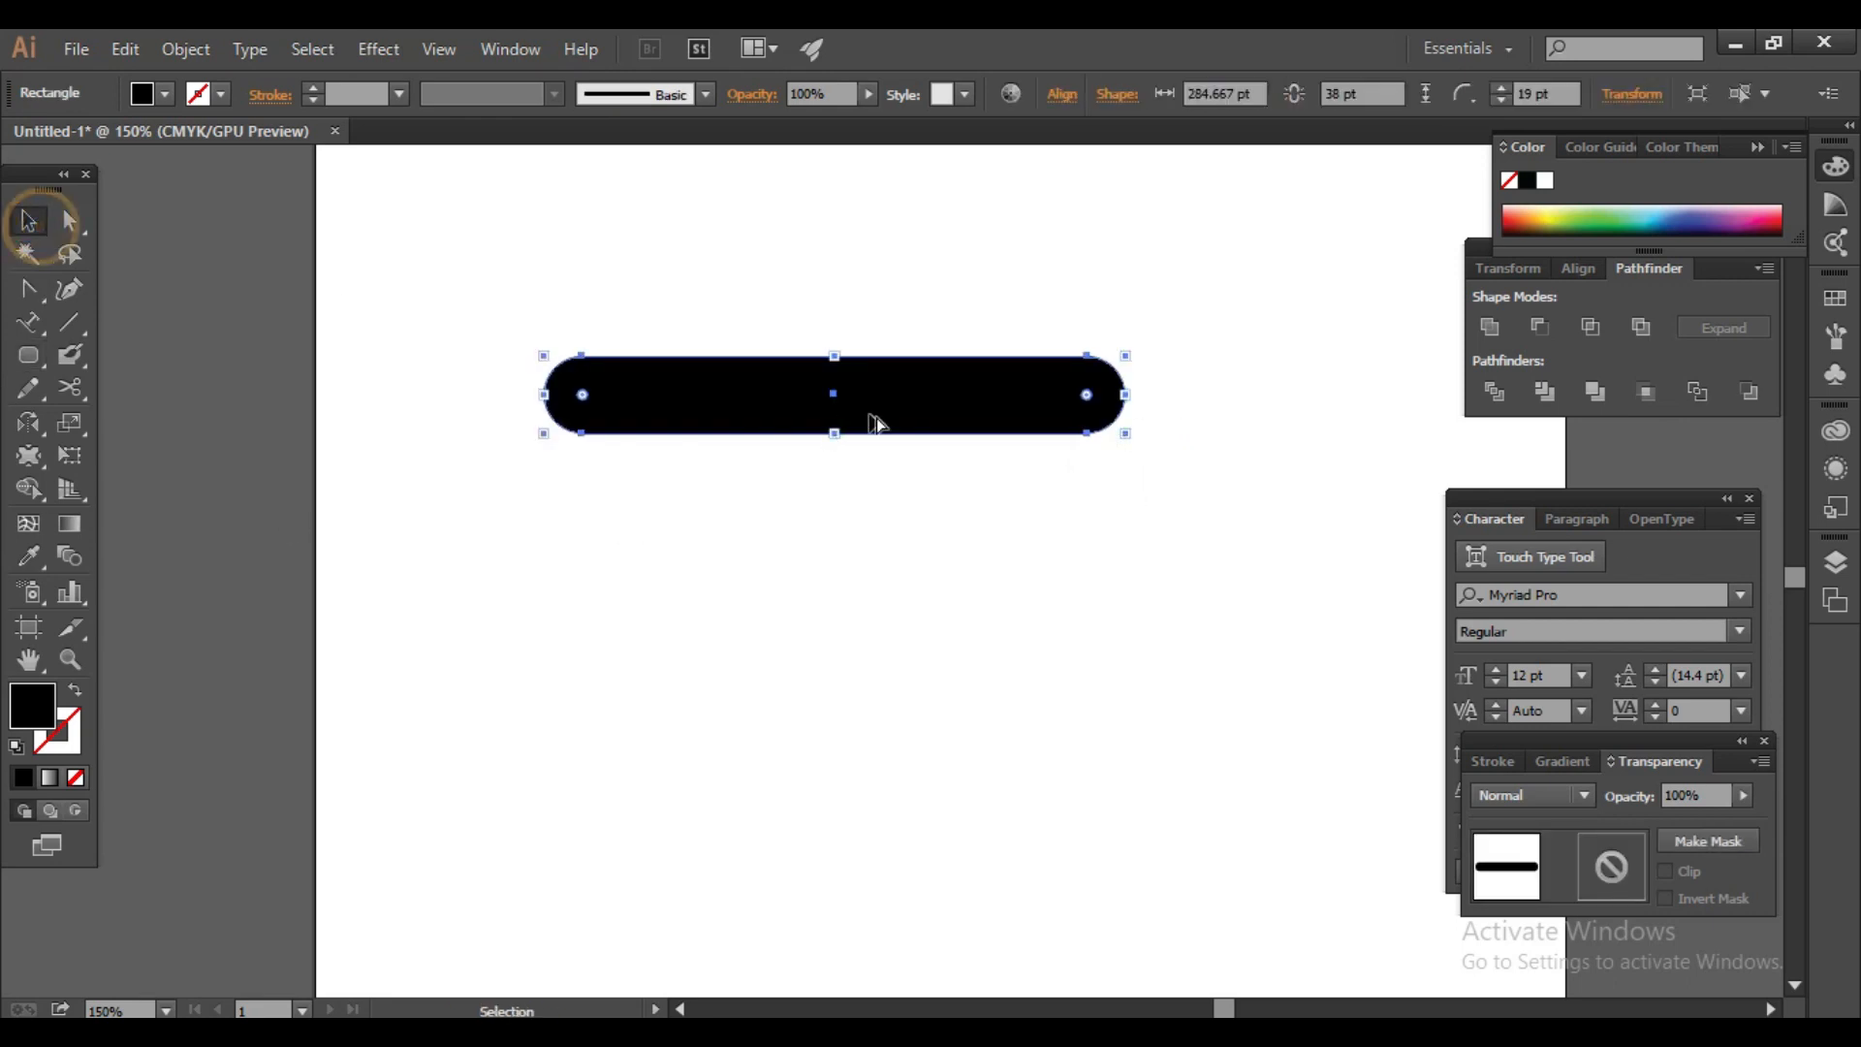
left_click_drag(870, 400, 814, 582)
Step: Fill the lower bar red and rotate it upright so it crosses the middle of the black bar
left_click(166, 93)
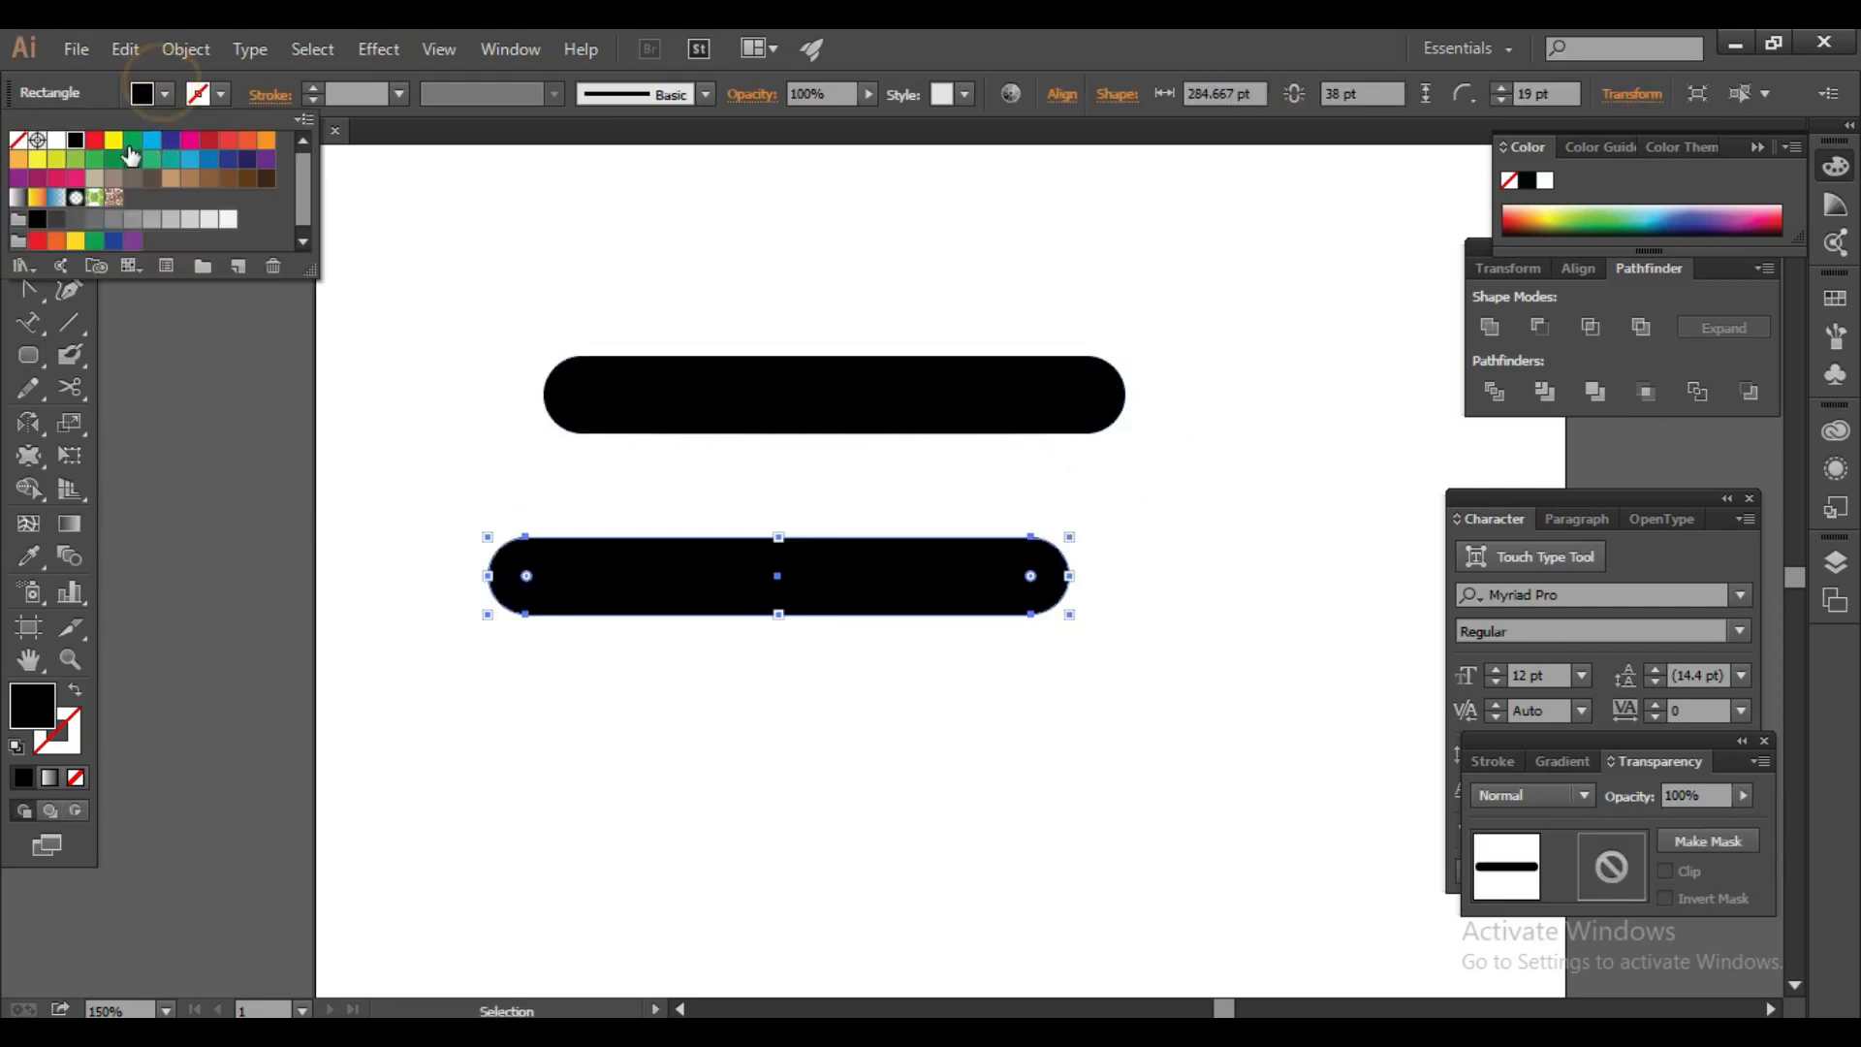
left_click(96, 140)
left_click(316, 408)
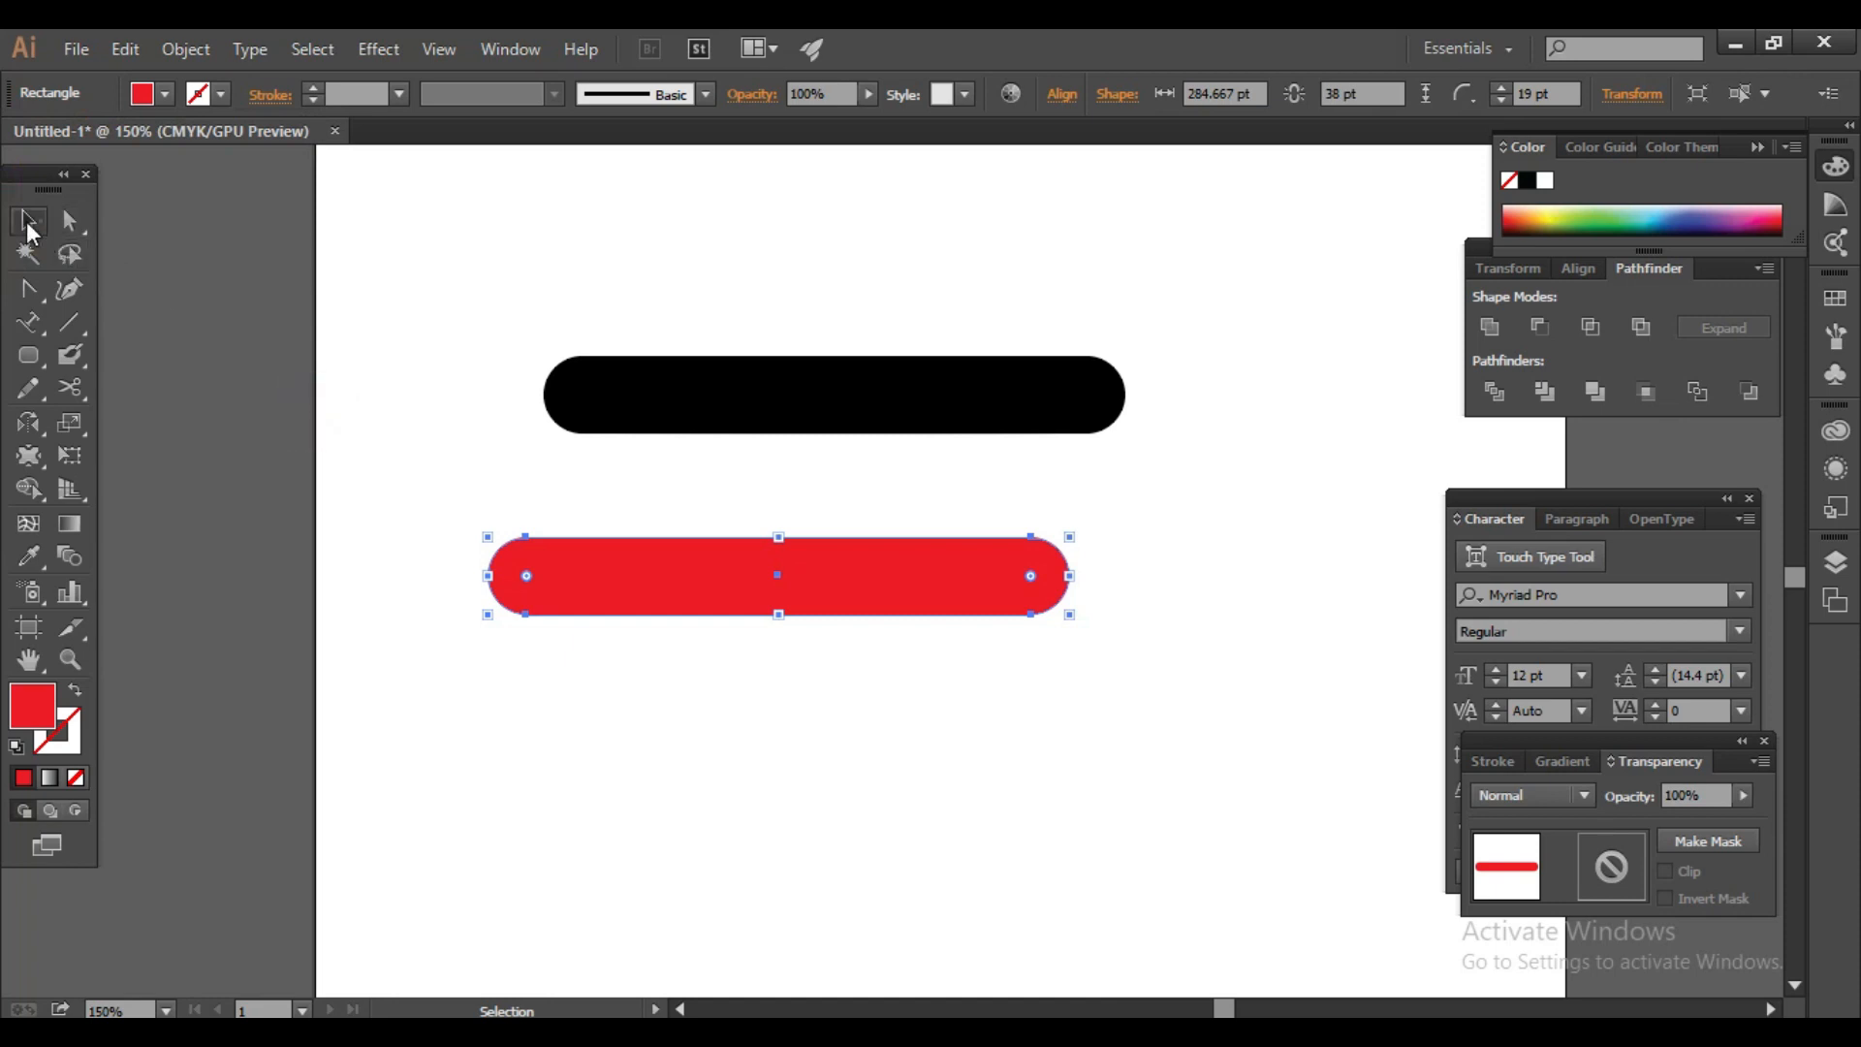
left_click_drag(1082, 525, 861, 788)
left_click_drag(756, 664, 809, 483)
left_click_drag(923, 618, 855, 836)
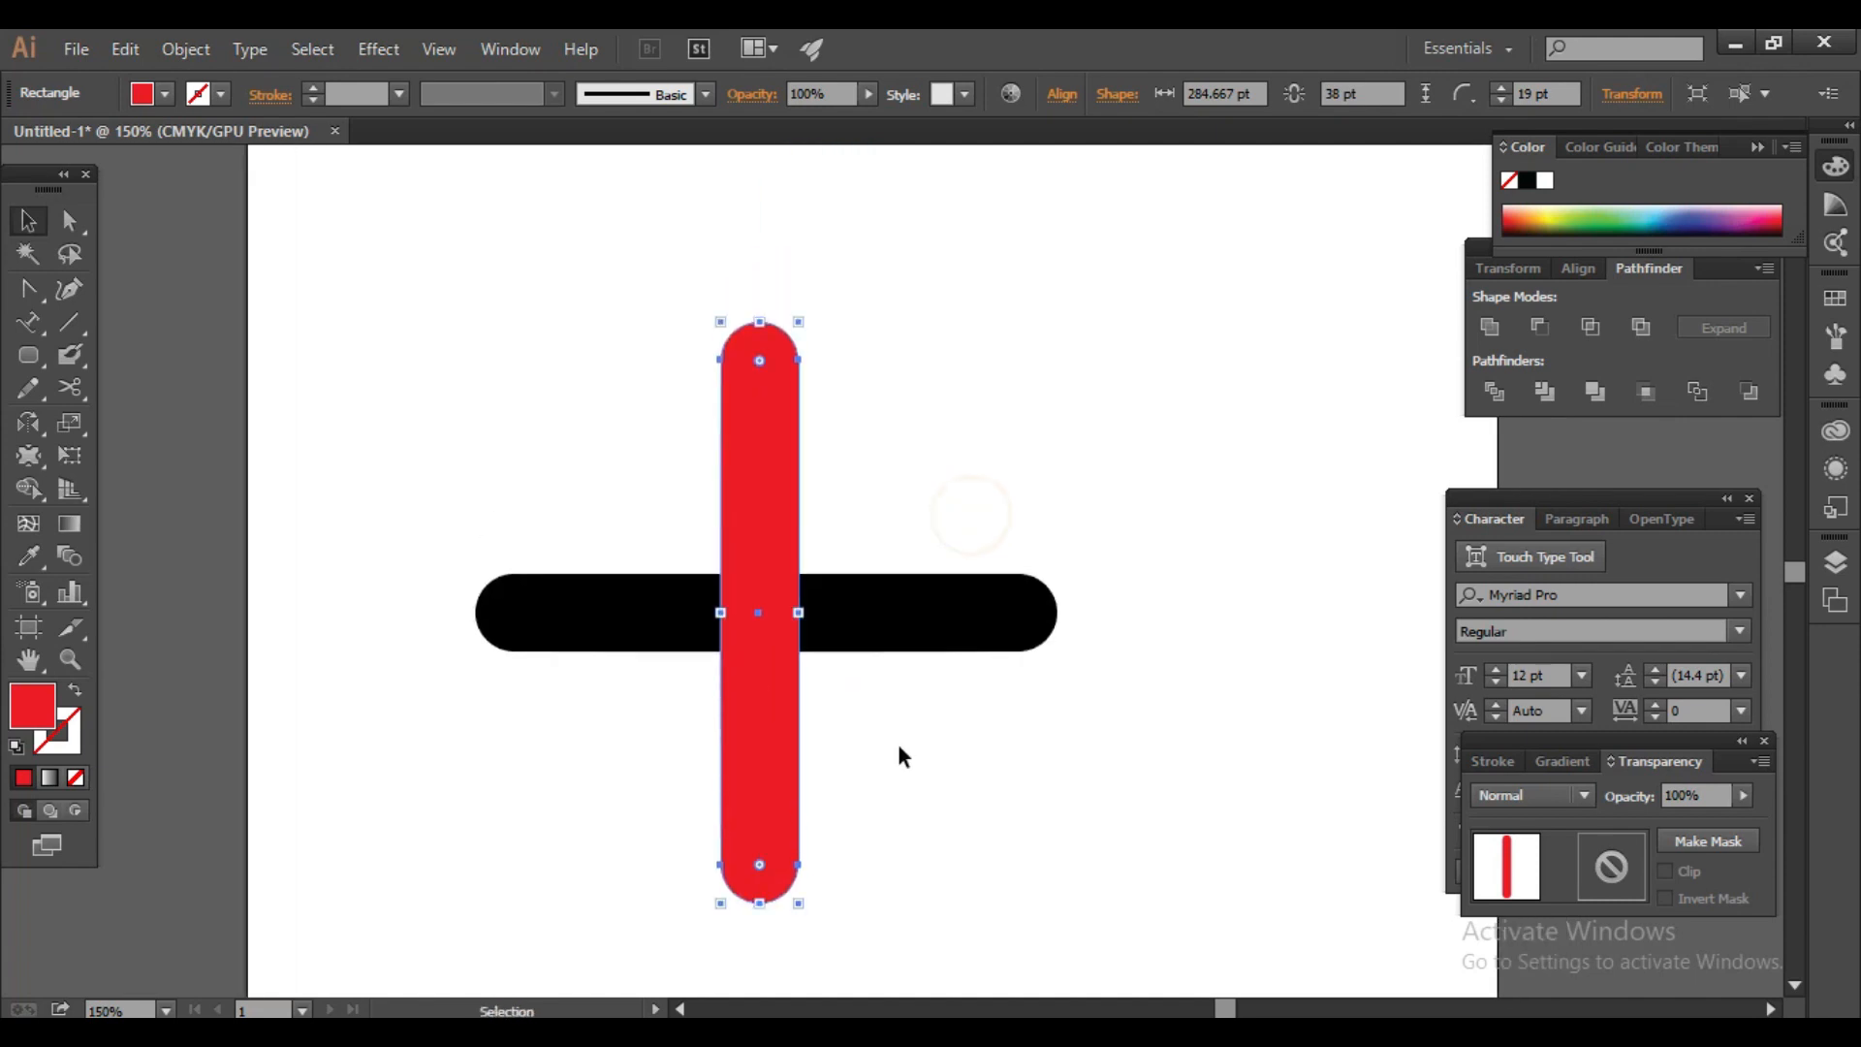
left_click(898, 753)
Step: Remove the overlapping centre area of the red and black bars with the Shape Builder tool
left_click_drag(898, 442, 716, 674)
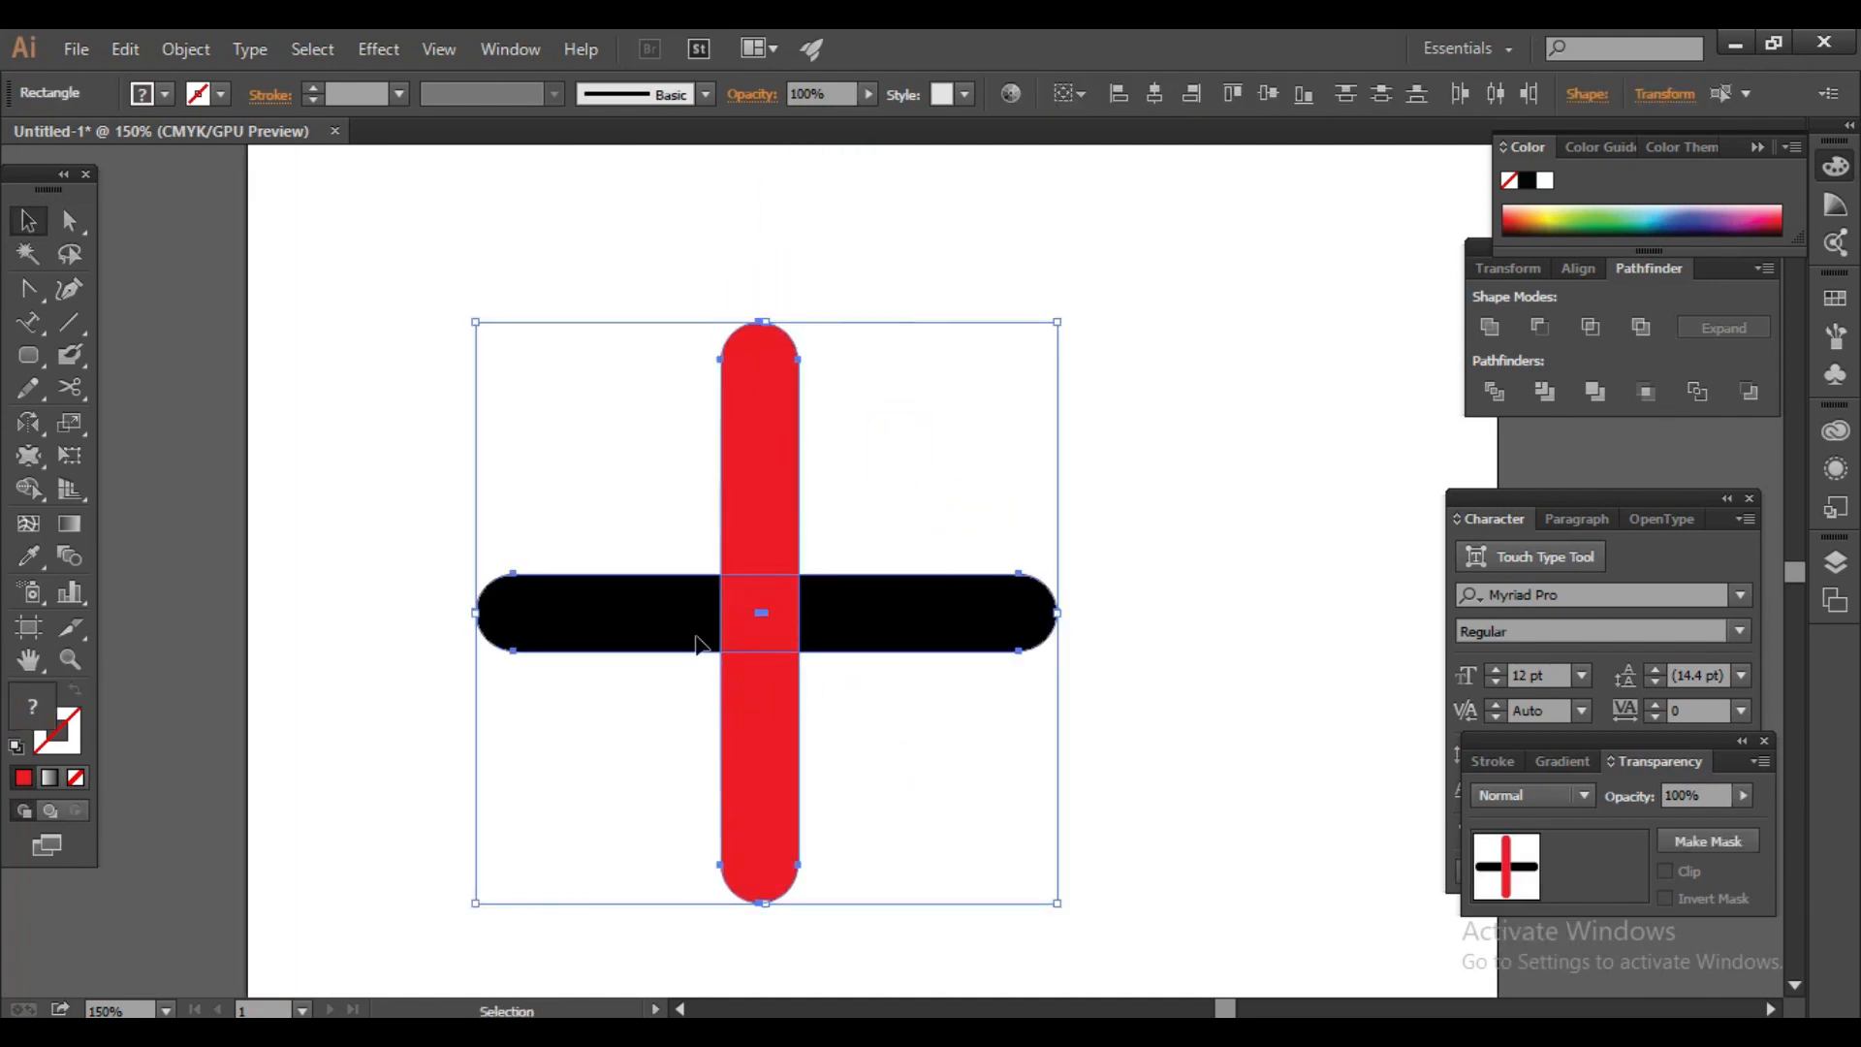
left_click(1425, 649)
left_click_drag(1184, 717, 565, 536)
left_click_drag(783, 613, 763, 605)
left_click_drag(39, 487, 33, 487)
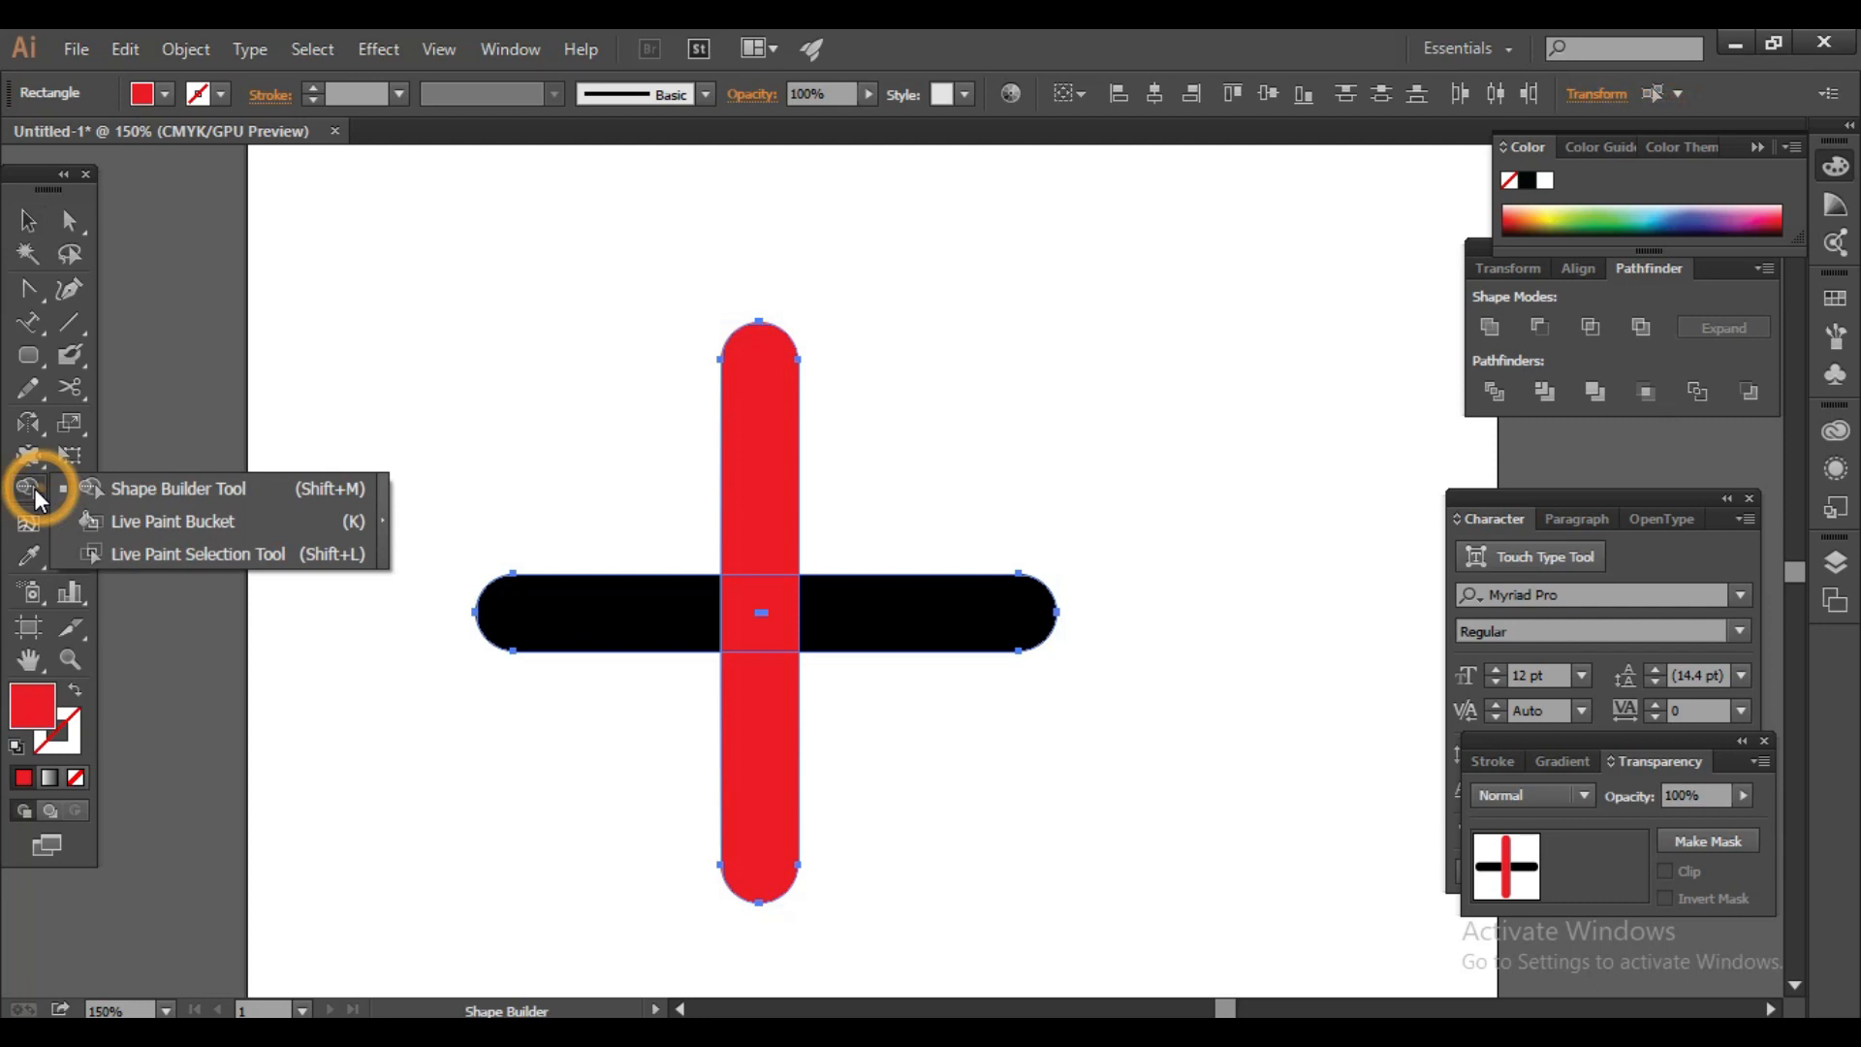
left_click(110, 491)
left_click(742, 610, "alt")
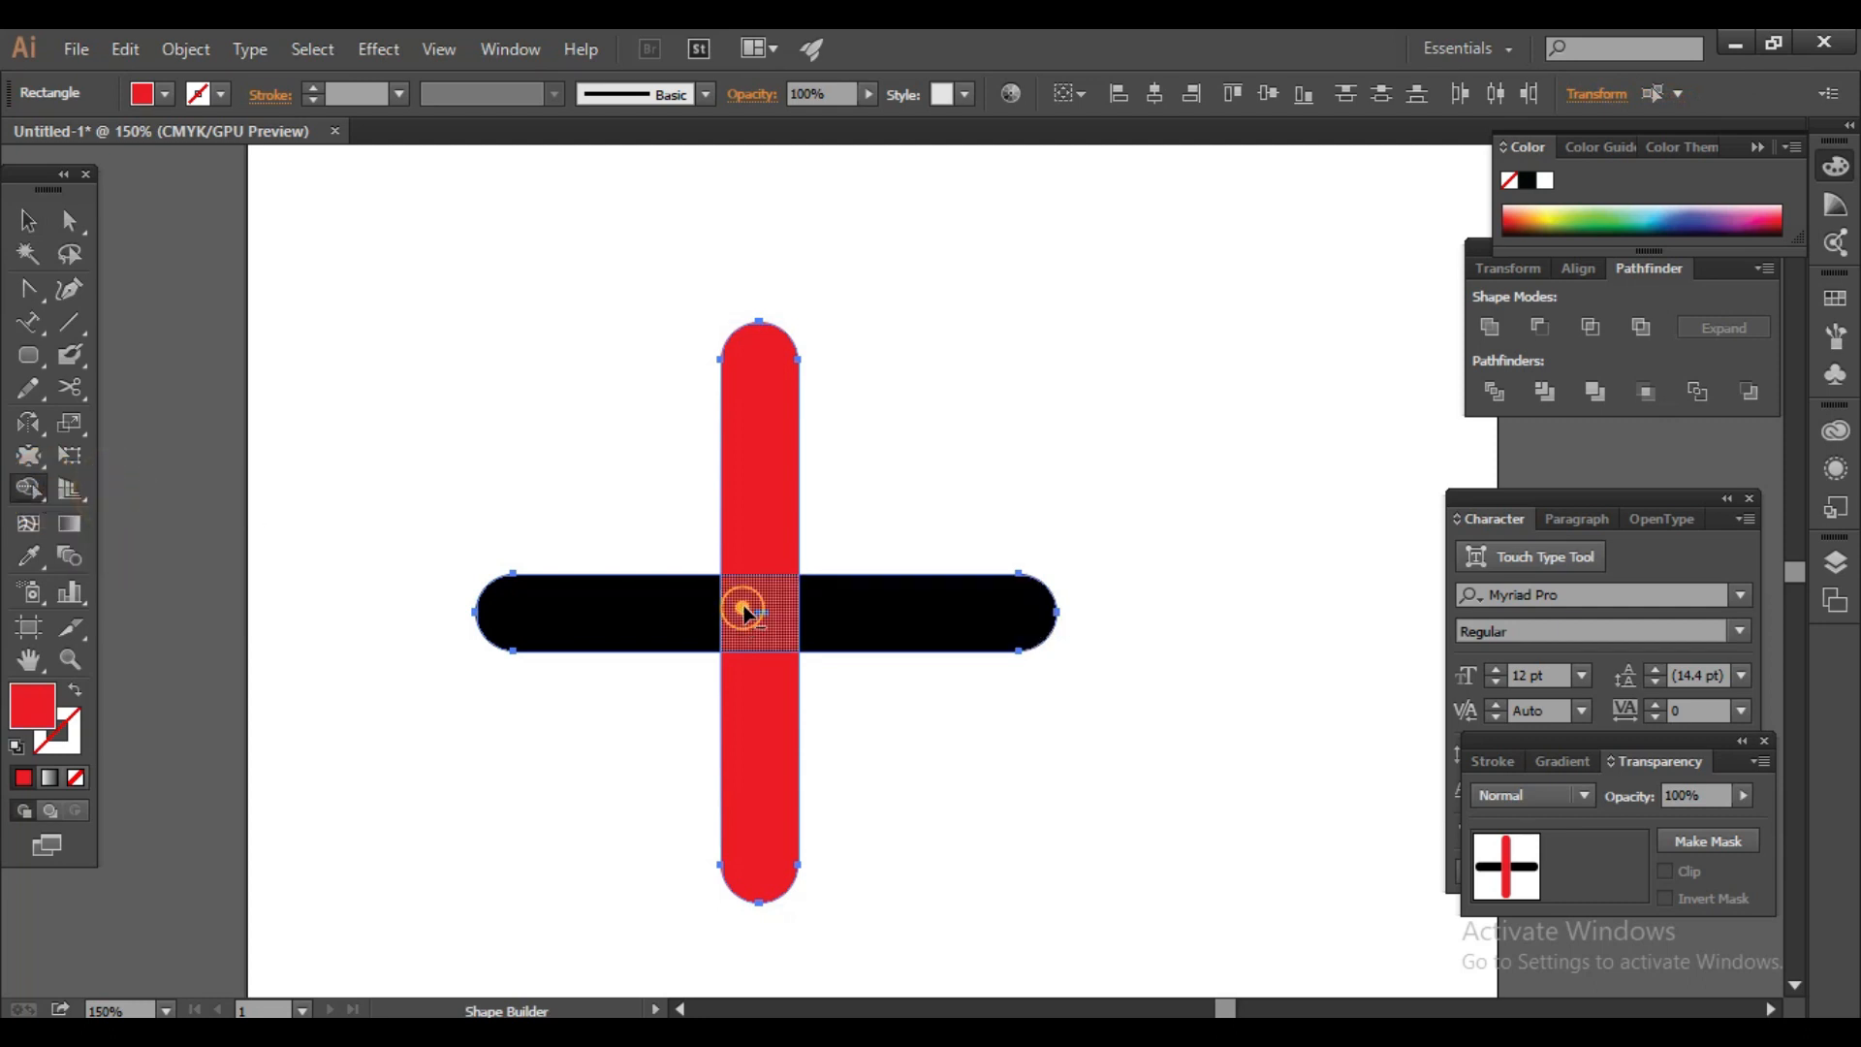
Step: Select all pieces of the cut cross and scale the cross down to about half its size
left_click(28, 220)
left_click(1068, 419)
left_click(1177, 501)
left_click(901, 620)
left_click_drag(902, 621, 1078, 451)
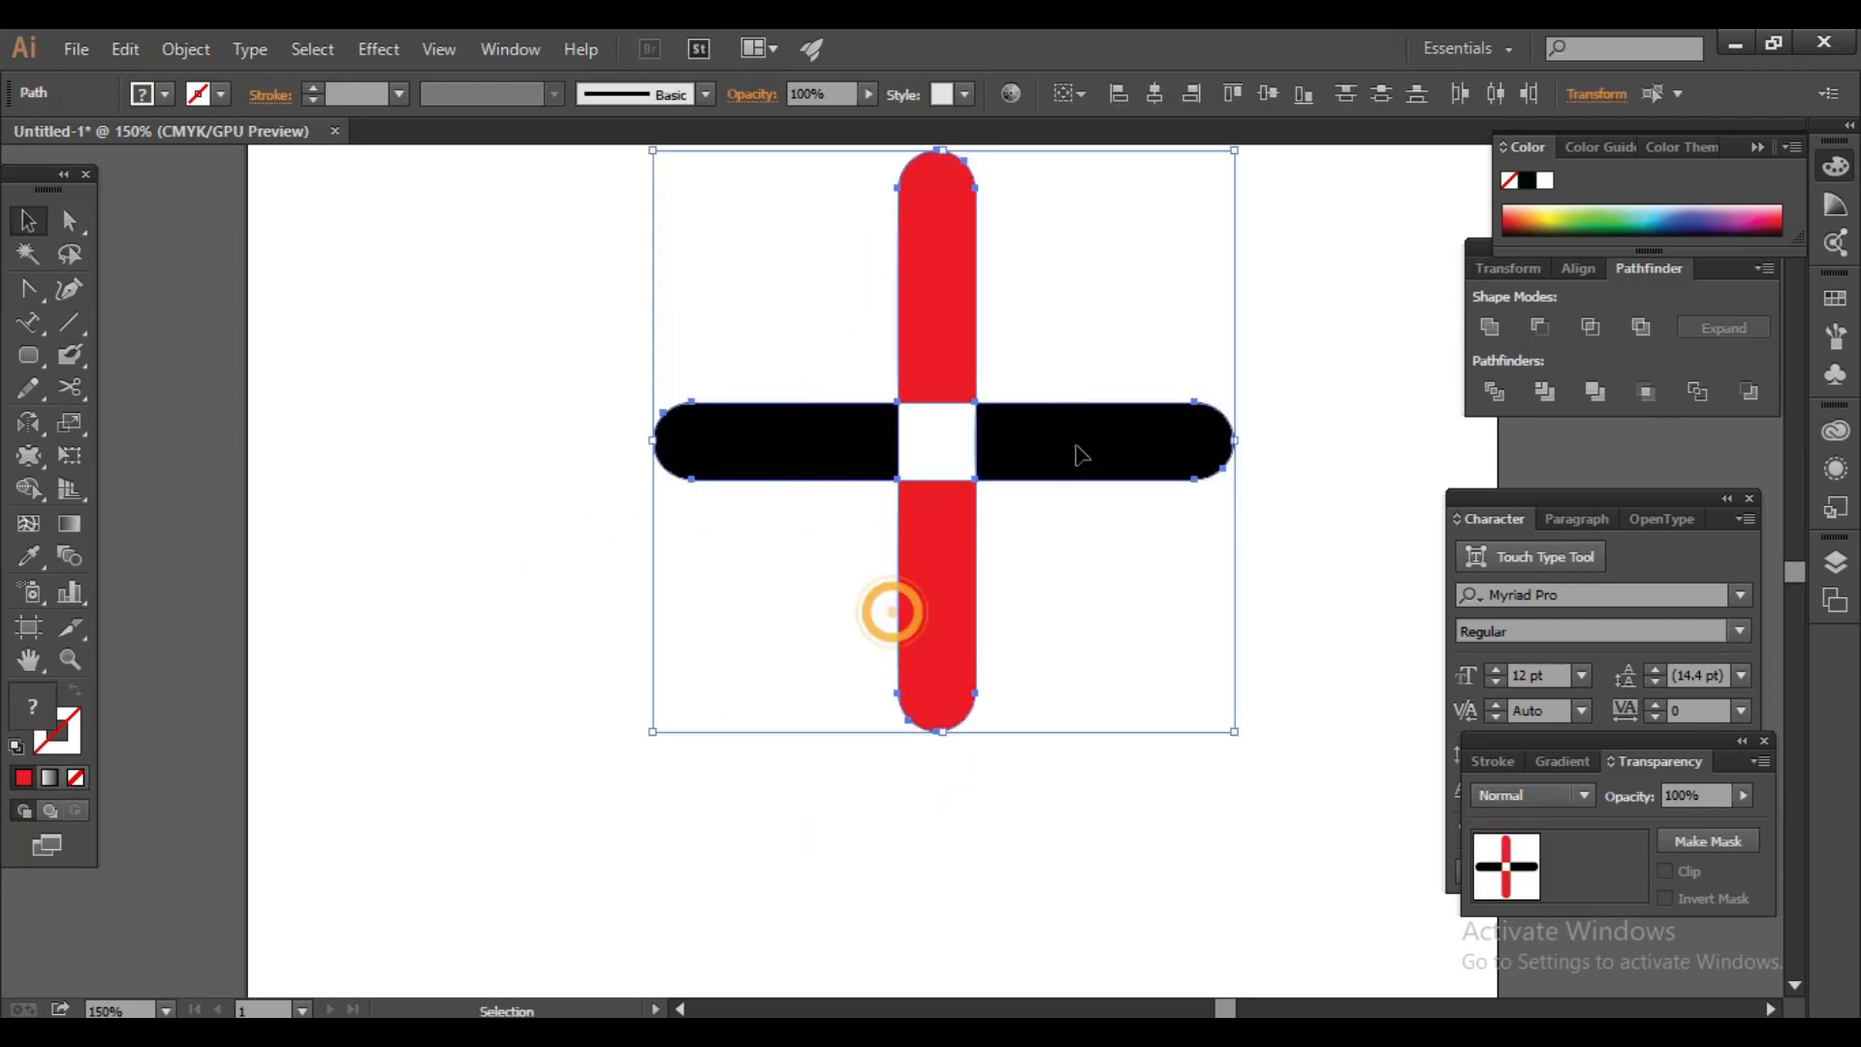
left_click_drag(1115, 512, 909, 740)
left_click_drag(1026, 385, 876, 535)
left_click_drag(790, 672, 850, 514)
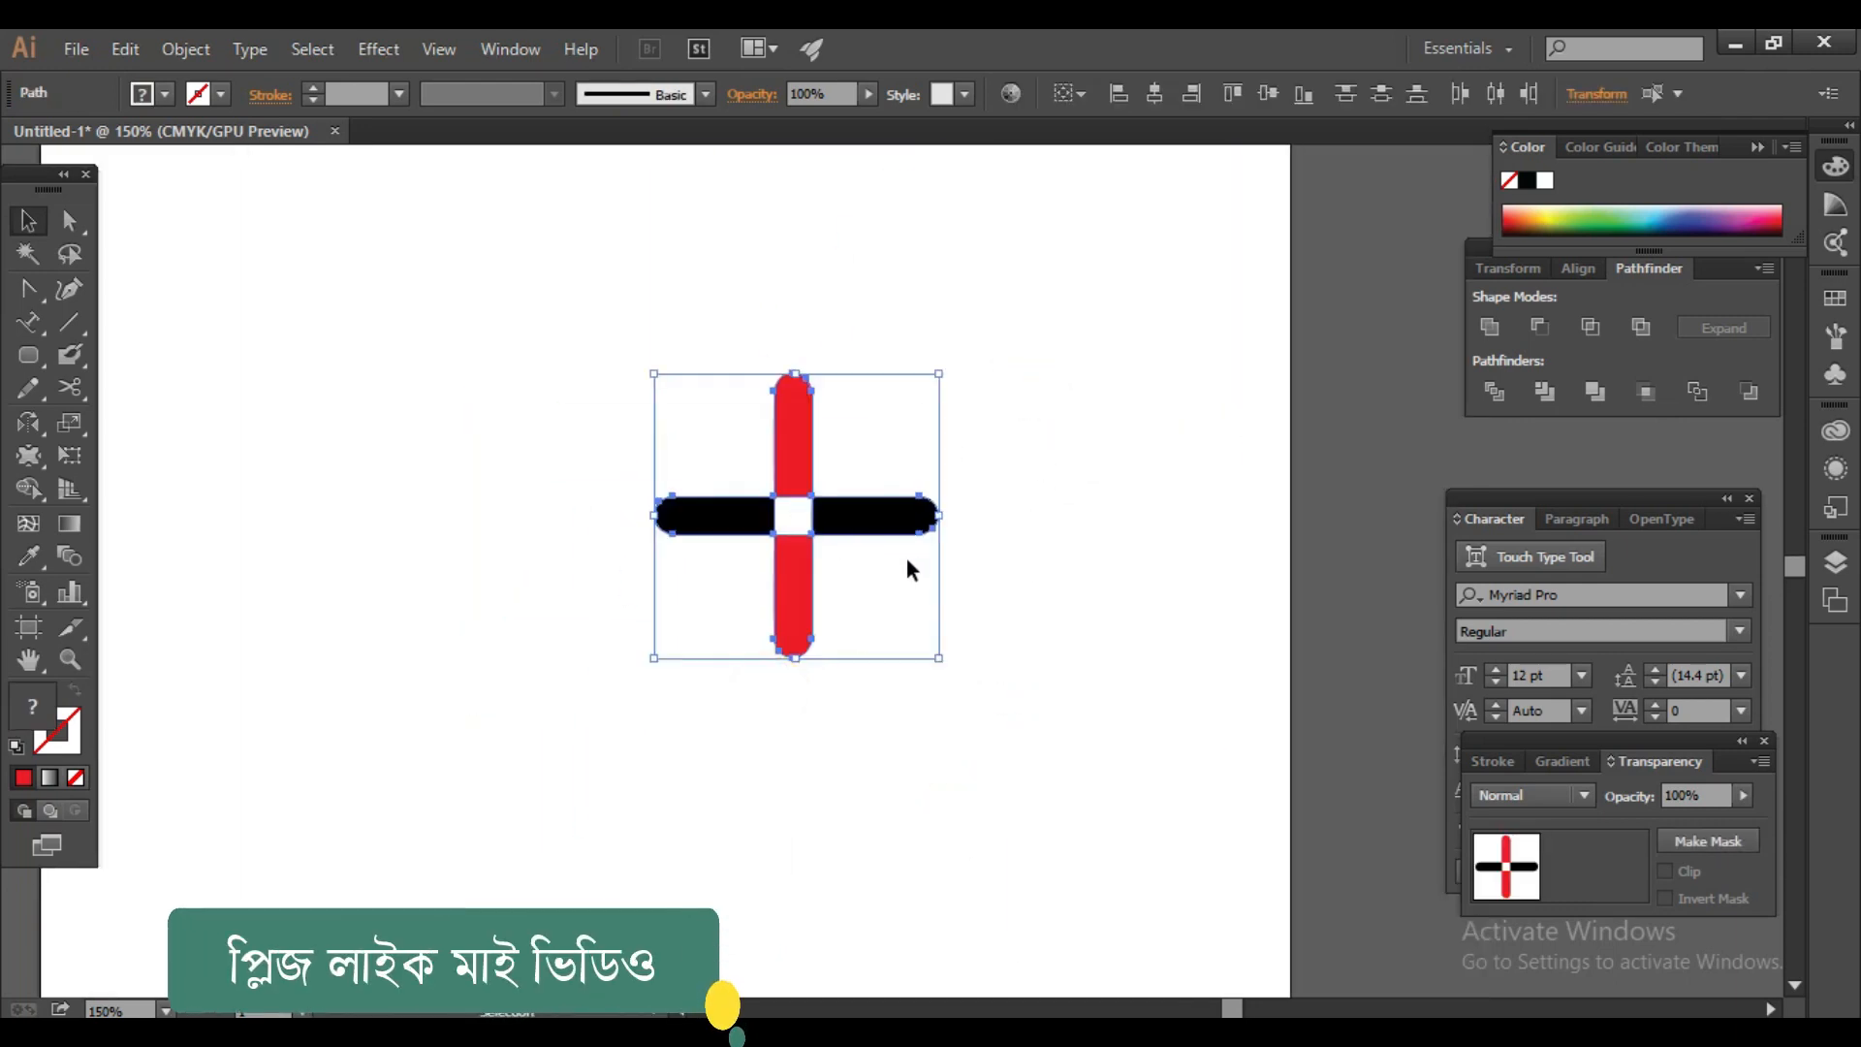
Step: Pull the four red and black pieces of the cross apart from each other
left_click(987, 584)
left_click(894, 579, "ctrl")
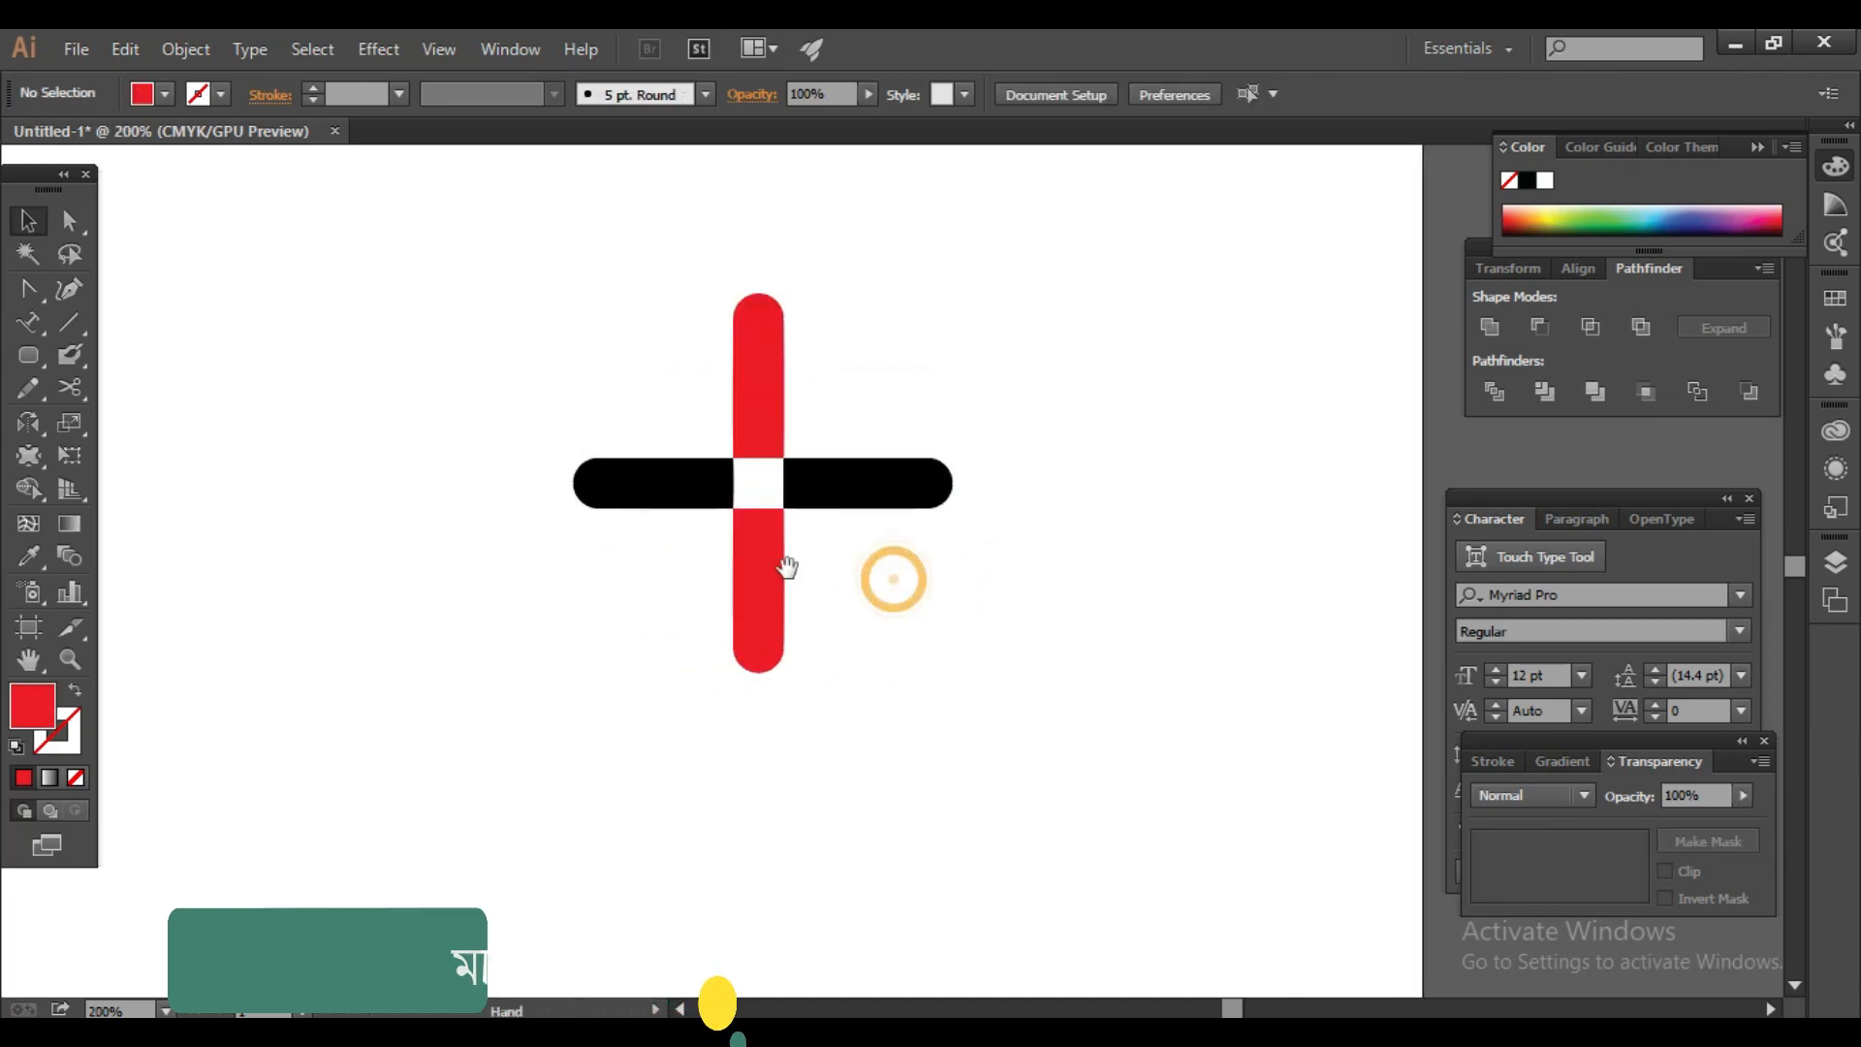
left_click_drag(792, 573, 820, 623)
left_click(878, 543)
left_click_drag(882, 548, 1051, 493)
left_click_drag(679, 533, 459, 507)
left_click_drag(799, 638, 1085, 722)
left_click(762, 449)
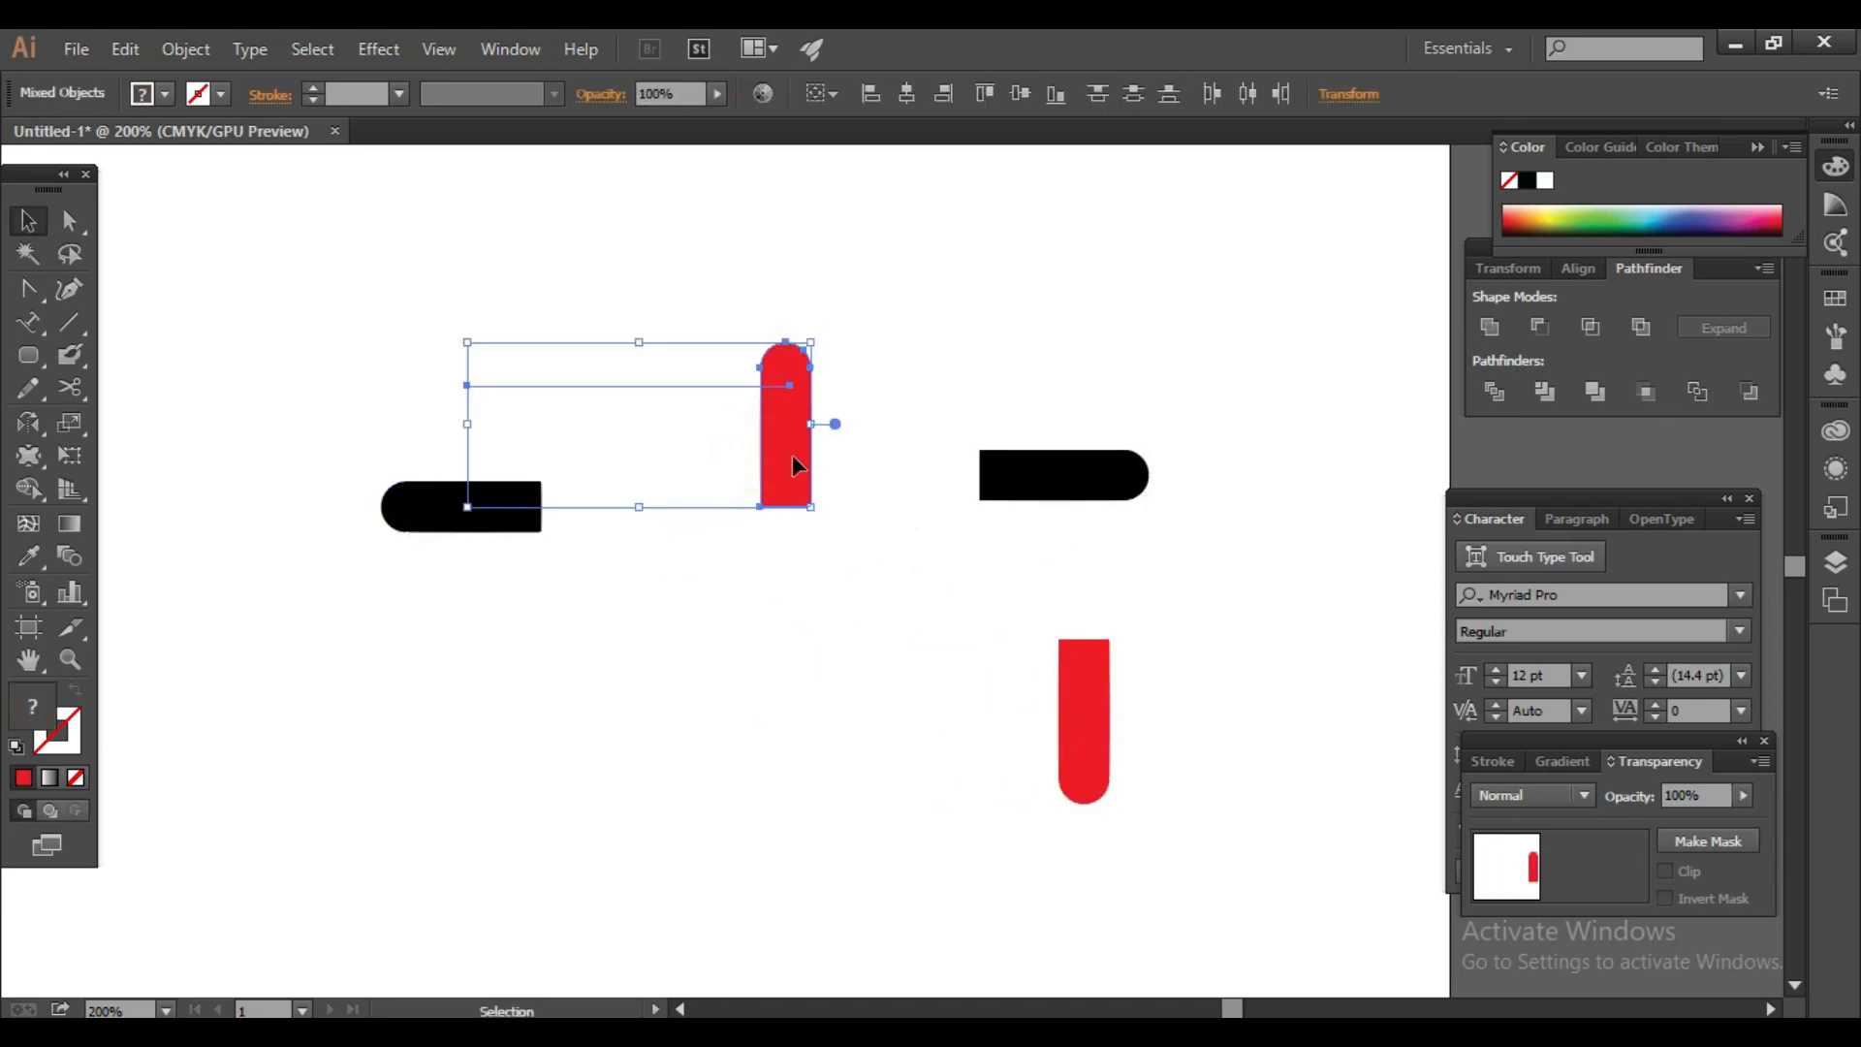
left_click(914, 419)
left_click_drag(793, 470, 793, 314)
left_click_drag(1101, 689, 770, 595)
left_click(710, 461)
left_click(884, 694)
Step: Apply the Orange, Yellow gradient to the separate black piece with its rounded end facing outward on the left
left_click(42, 485)
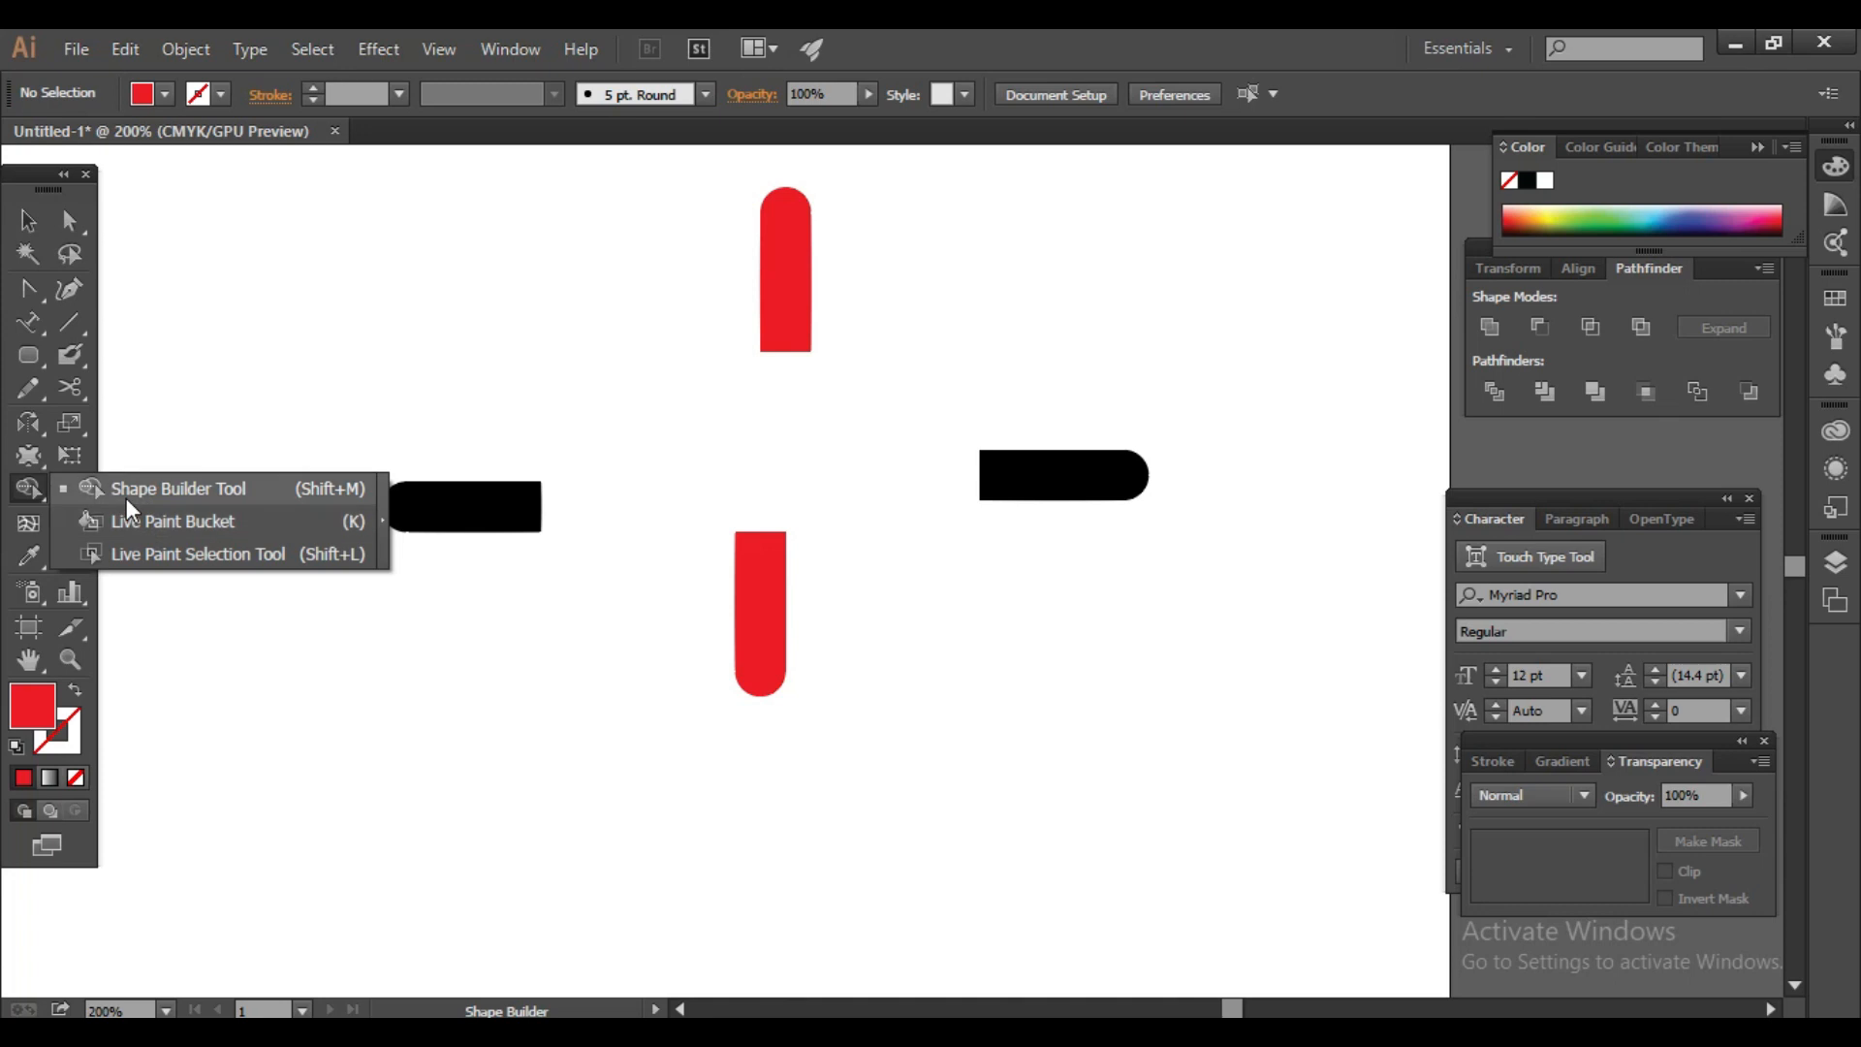
left_click(27, 487)
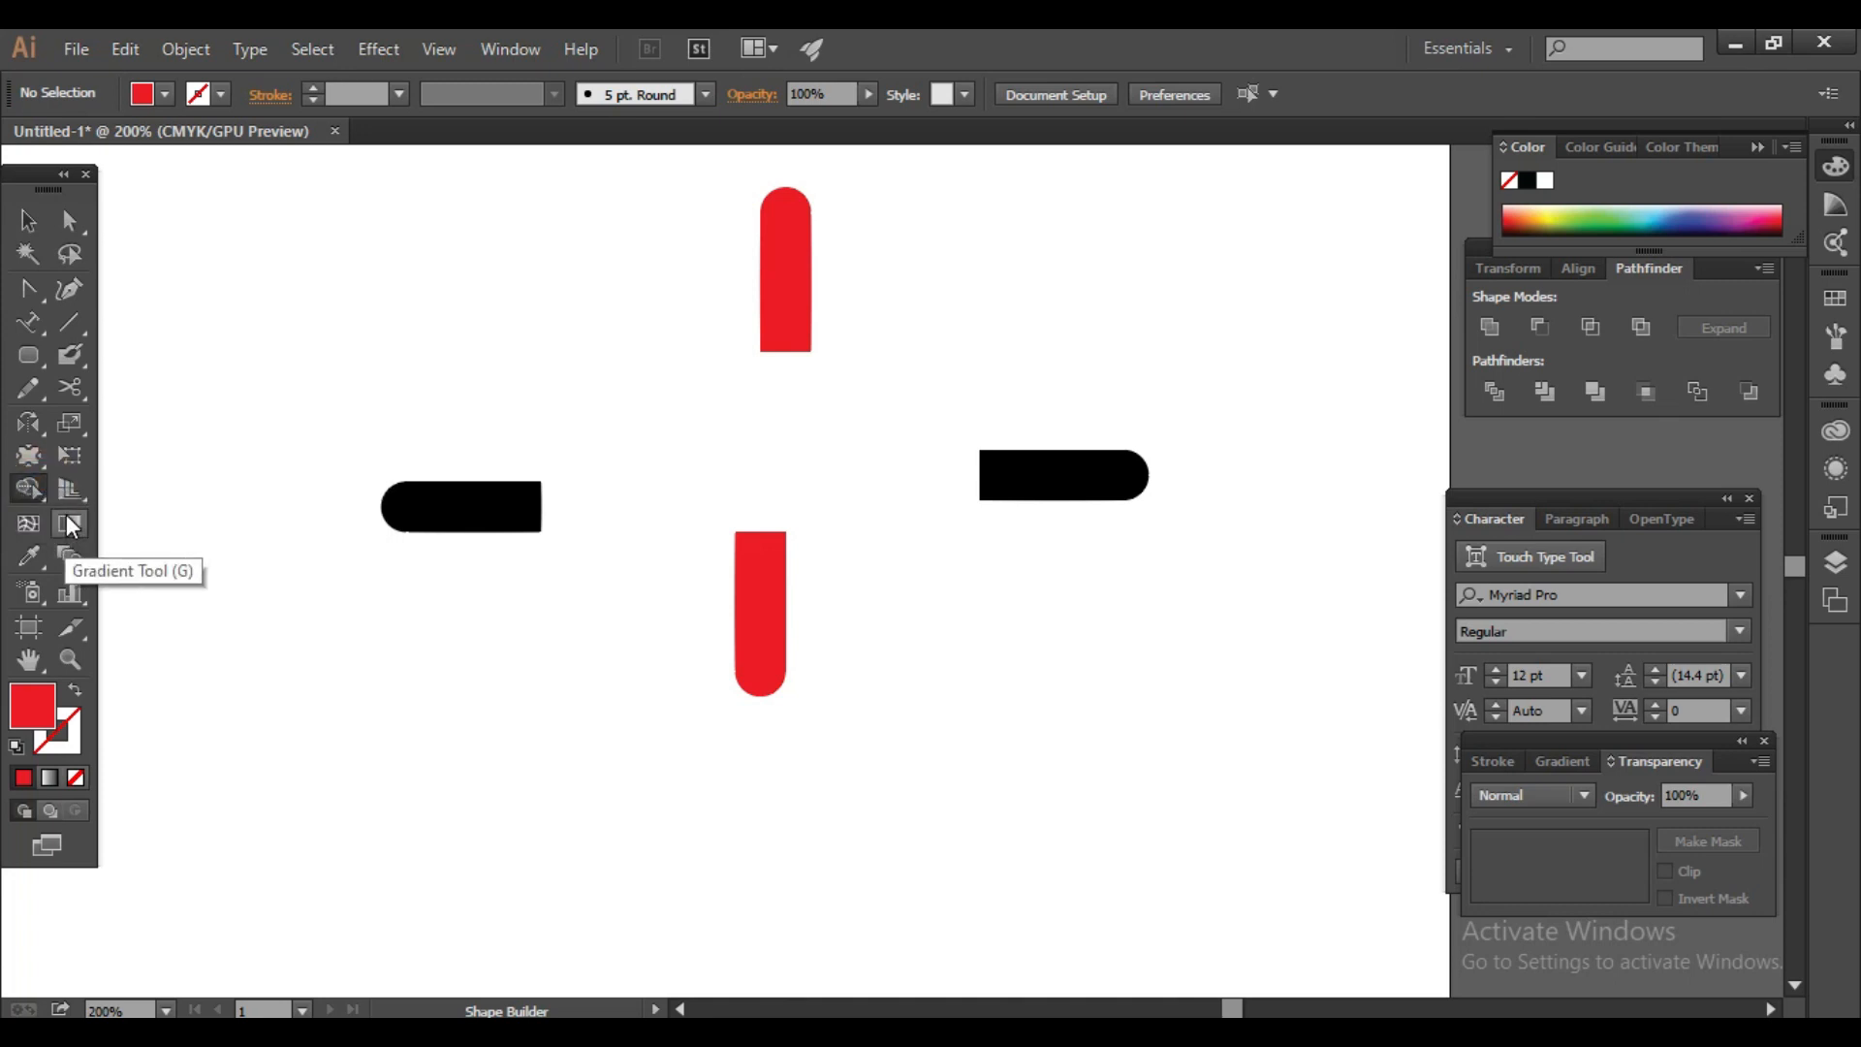
left_click(27, 221)
left_click_drag(427, 364, 572, 644)
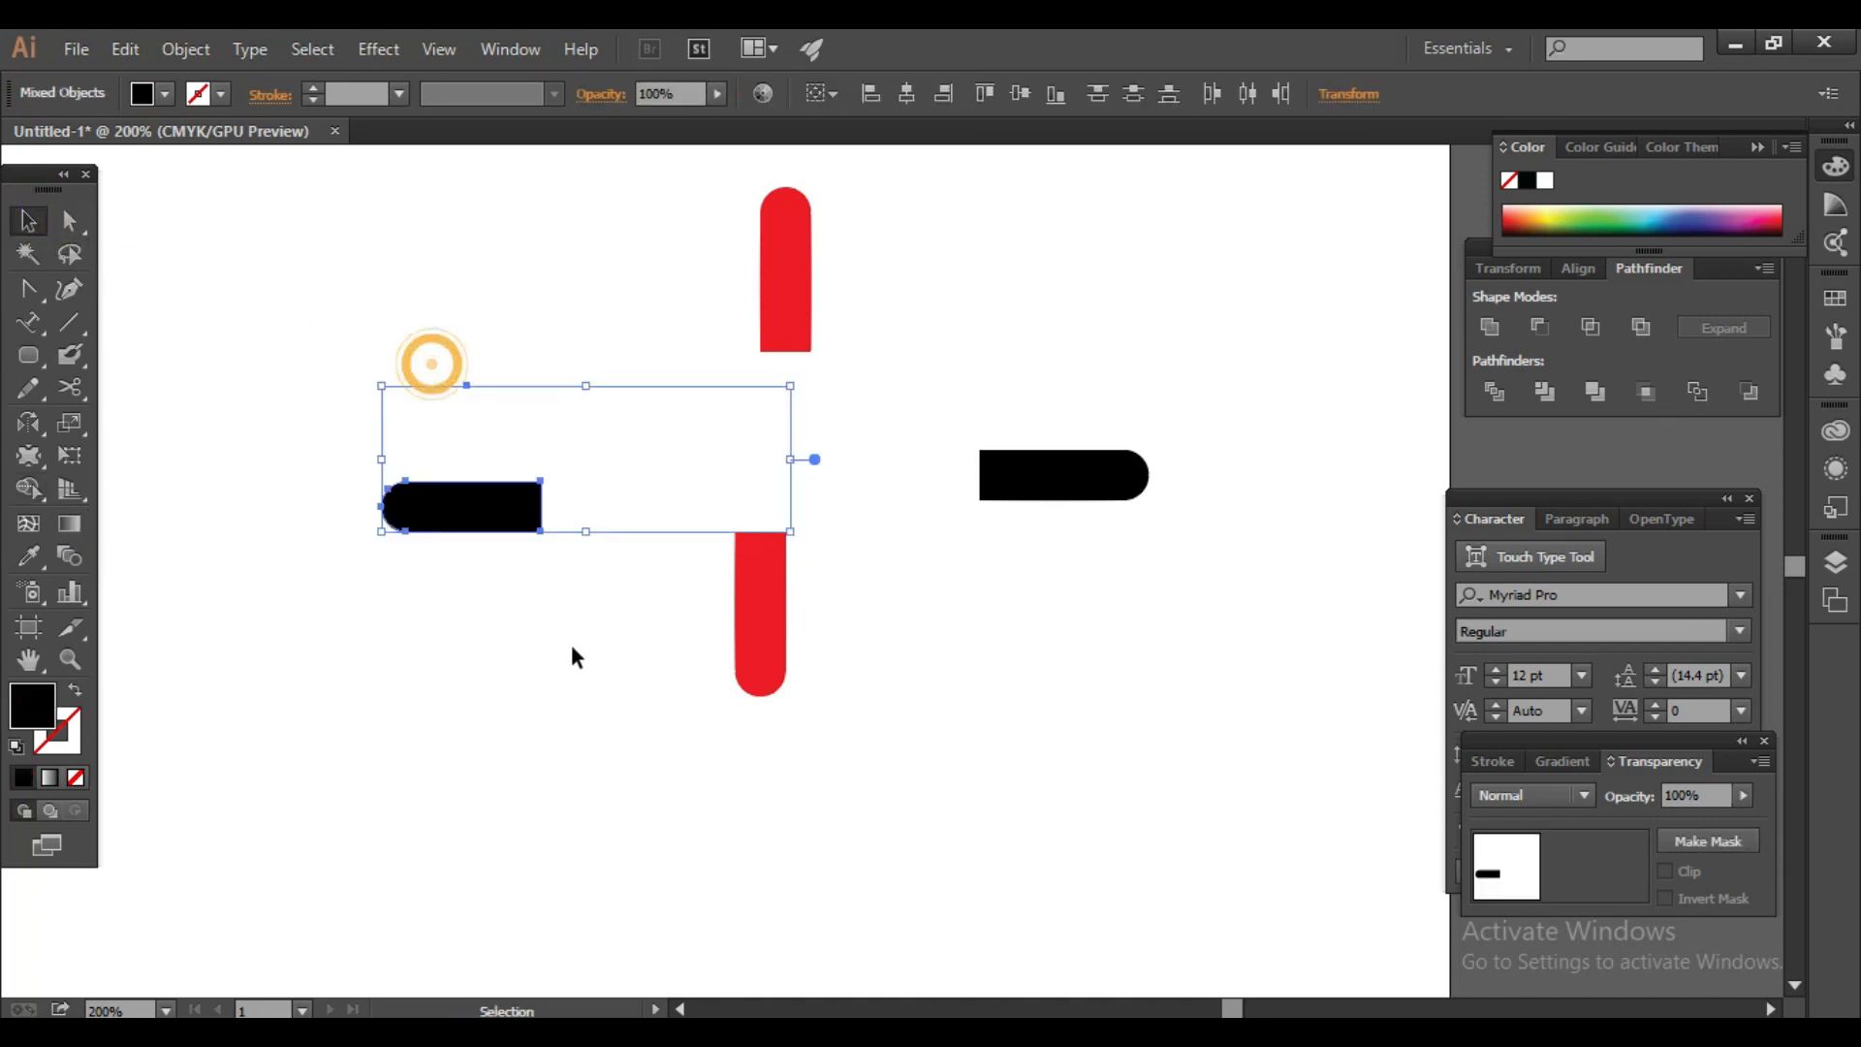
mouse_move(507, 707)
left_mouse_down()
mouse_move(426, 513)
mouse_move(684, 586)
left_mouse_up()
left_click(72, 520)
double_click(73, 522)
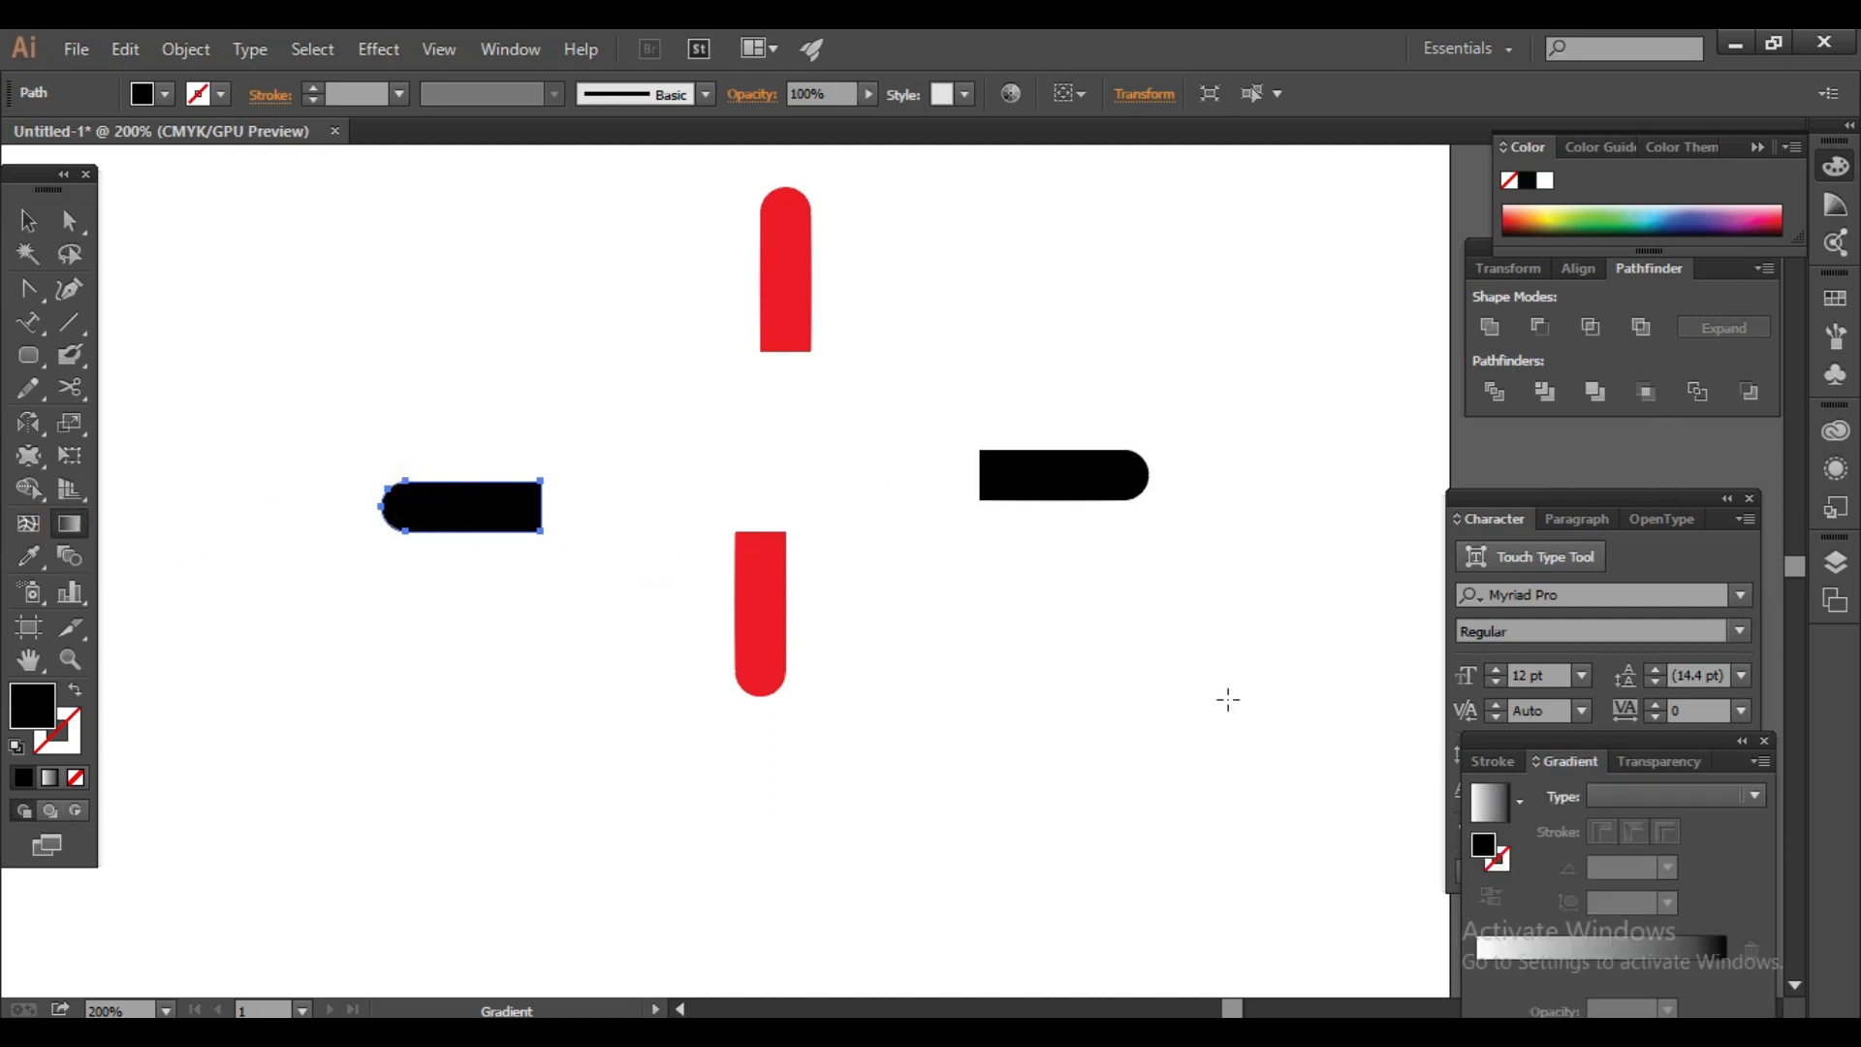
left_click(1517, 804)
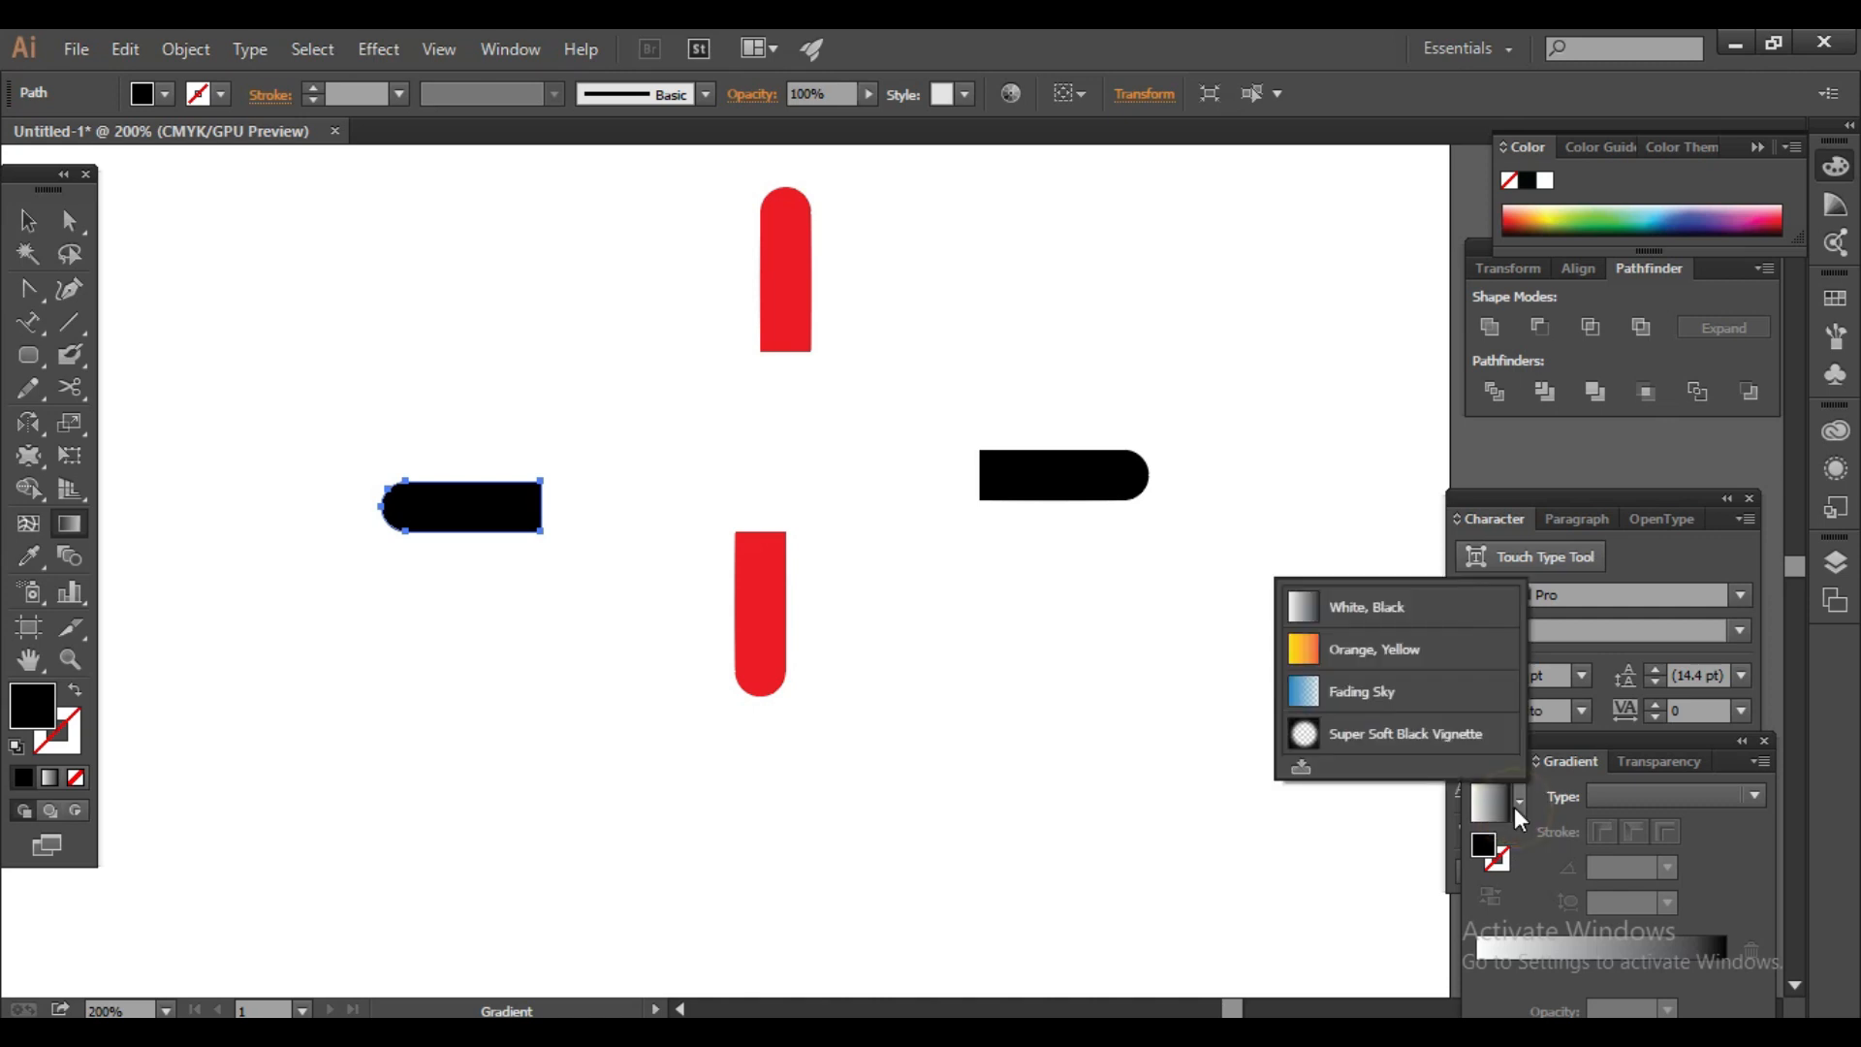
left_click(1318, 659)
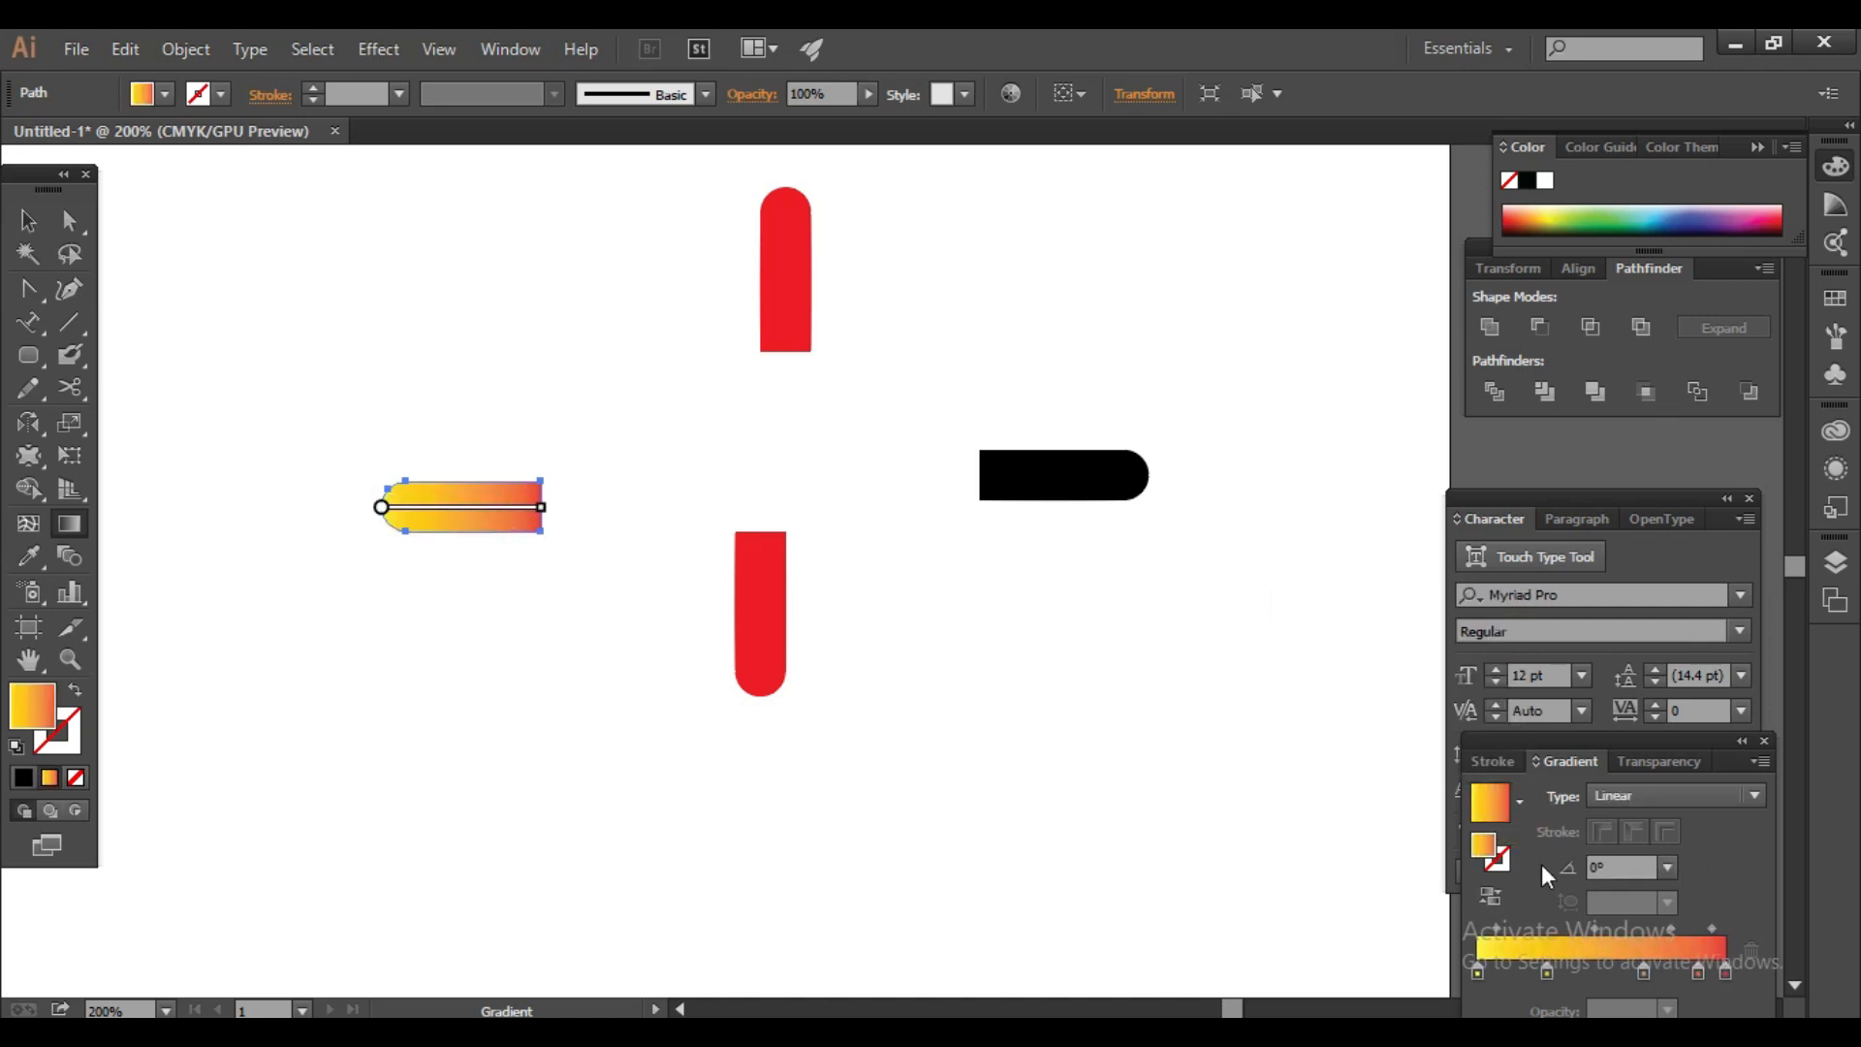
Step: Change the direction and spread of the small piece's gradient to a diagonal with the Gradient tool
double_click(1726, 972)
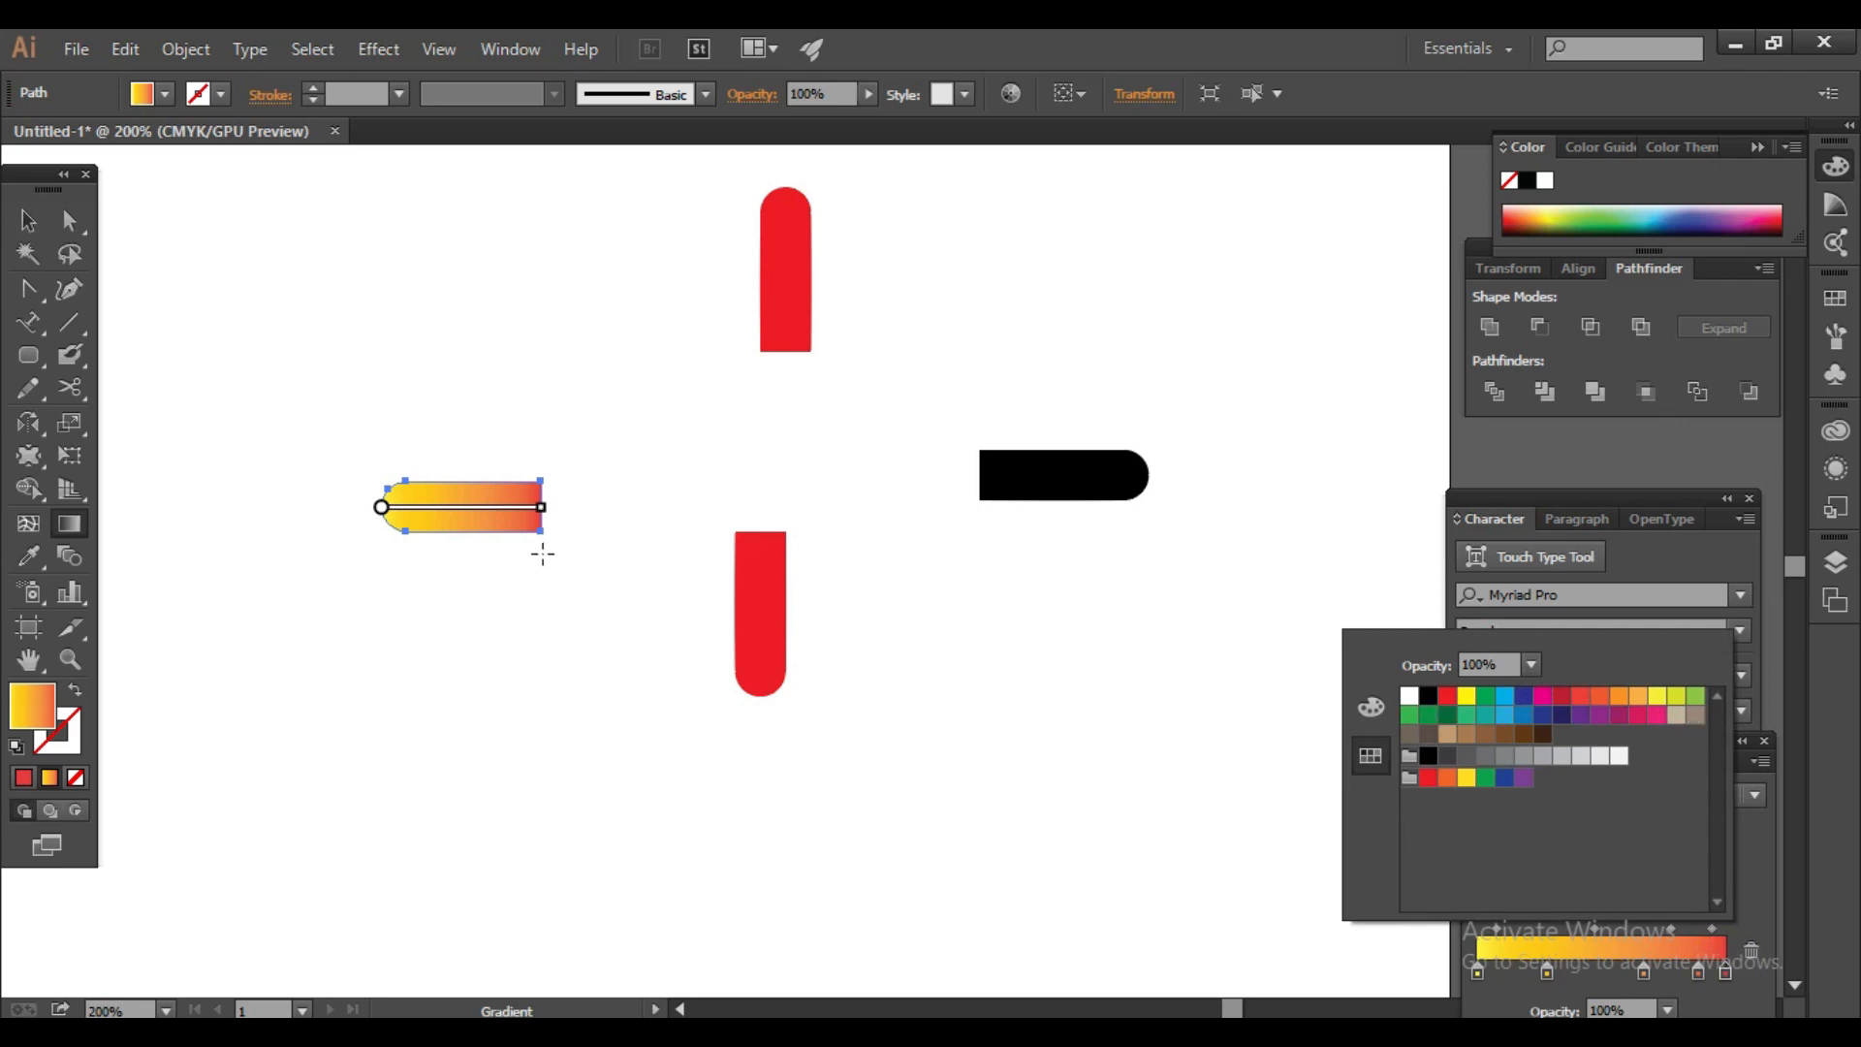
left_click(651, 567)
left_click_drag(485, 509, 556, 427)
mouse_move(504, 515)
left_mouse_down()
mouse_move(783, 509)
mouse_move(792, 644)
mouse_move(353, 469)
mouse_move(421, 507)
mouse_move(660, 516)
left_mouse_up()
mouse_move(497, 496)
left_mouse_down()
mouse_move(515, 459)
mouse_move(586, 413)
mouse_move(359, 541)
left_mouse_up()
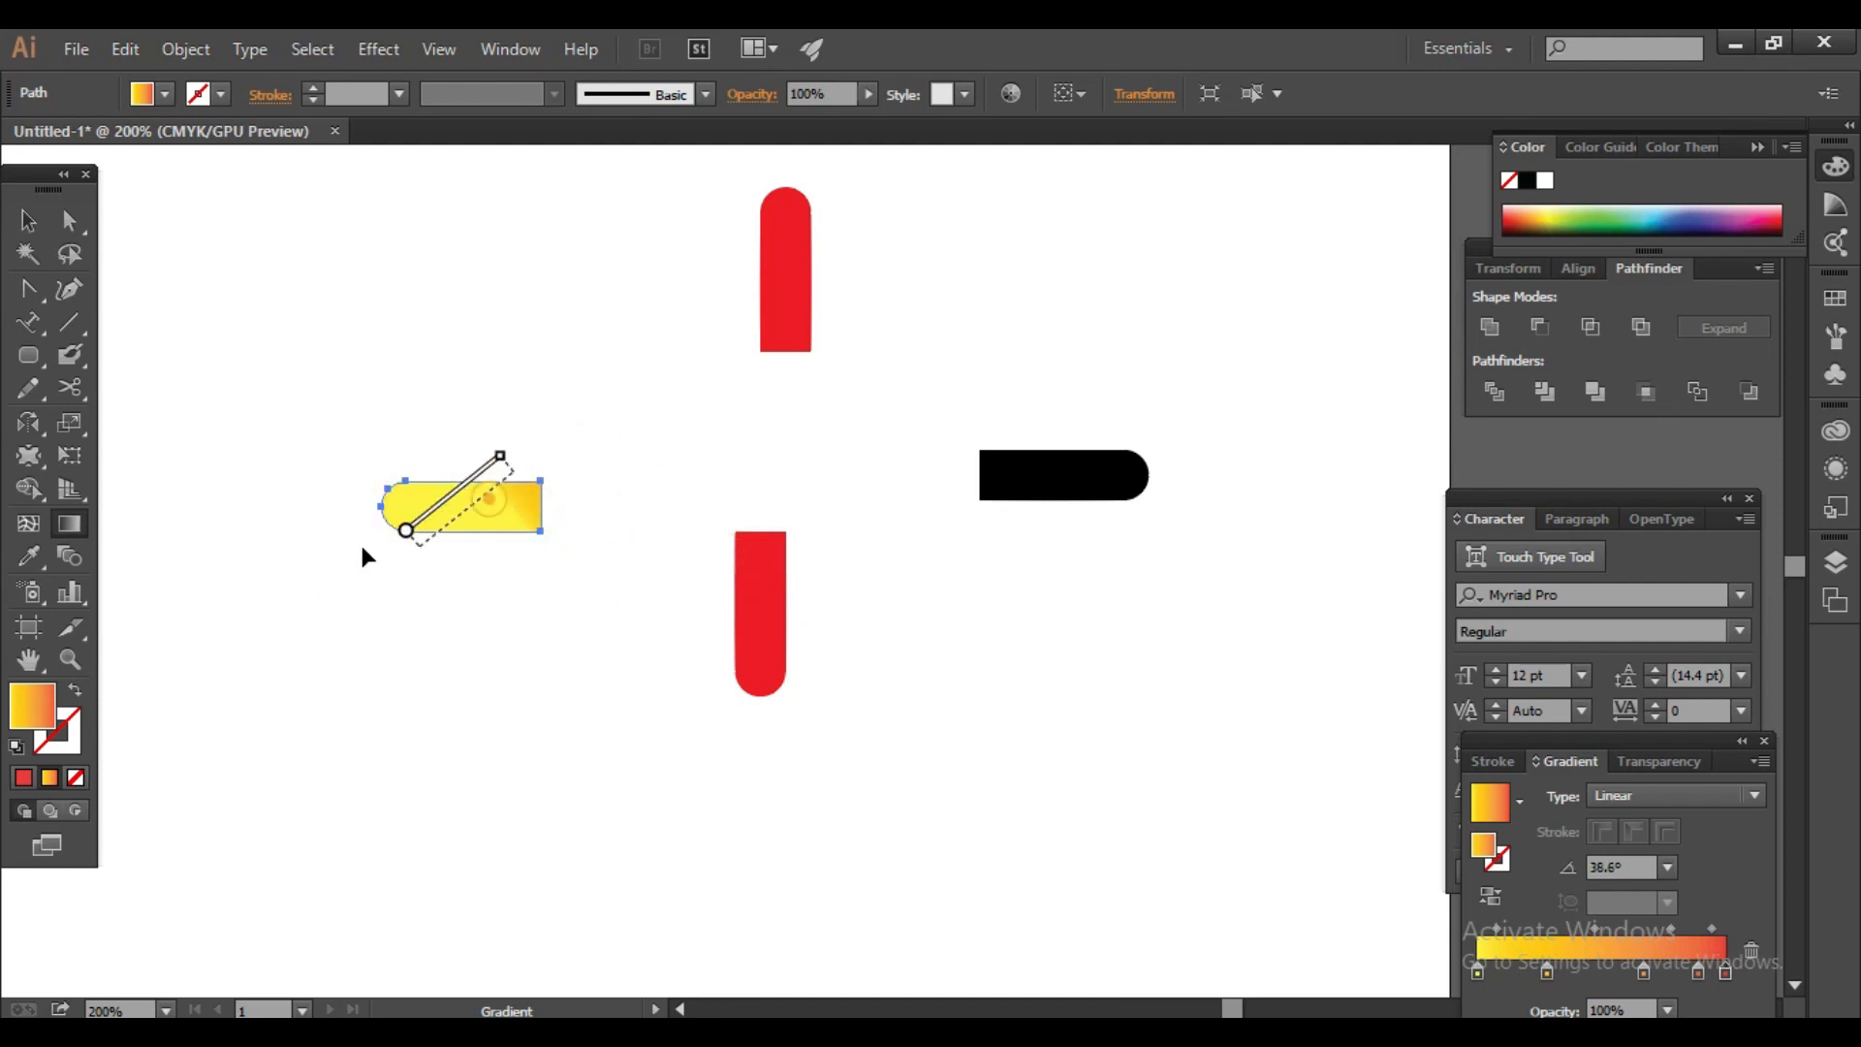
Step: Delete all the separated pieces and draw a large, wide rounded rectangle with the gradient fill
left_click(28, 221)
left_click_drag(320, 167, 1203, 688)
key("Delete")
left_click_drag(37, 363, 128, 382)
left_click_drag(425, 349, 1189, 493)
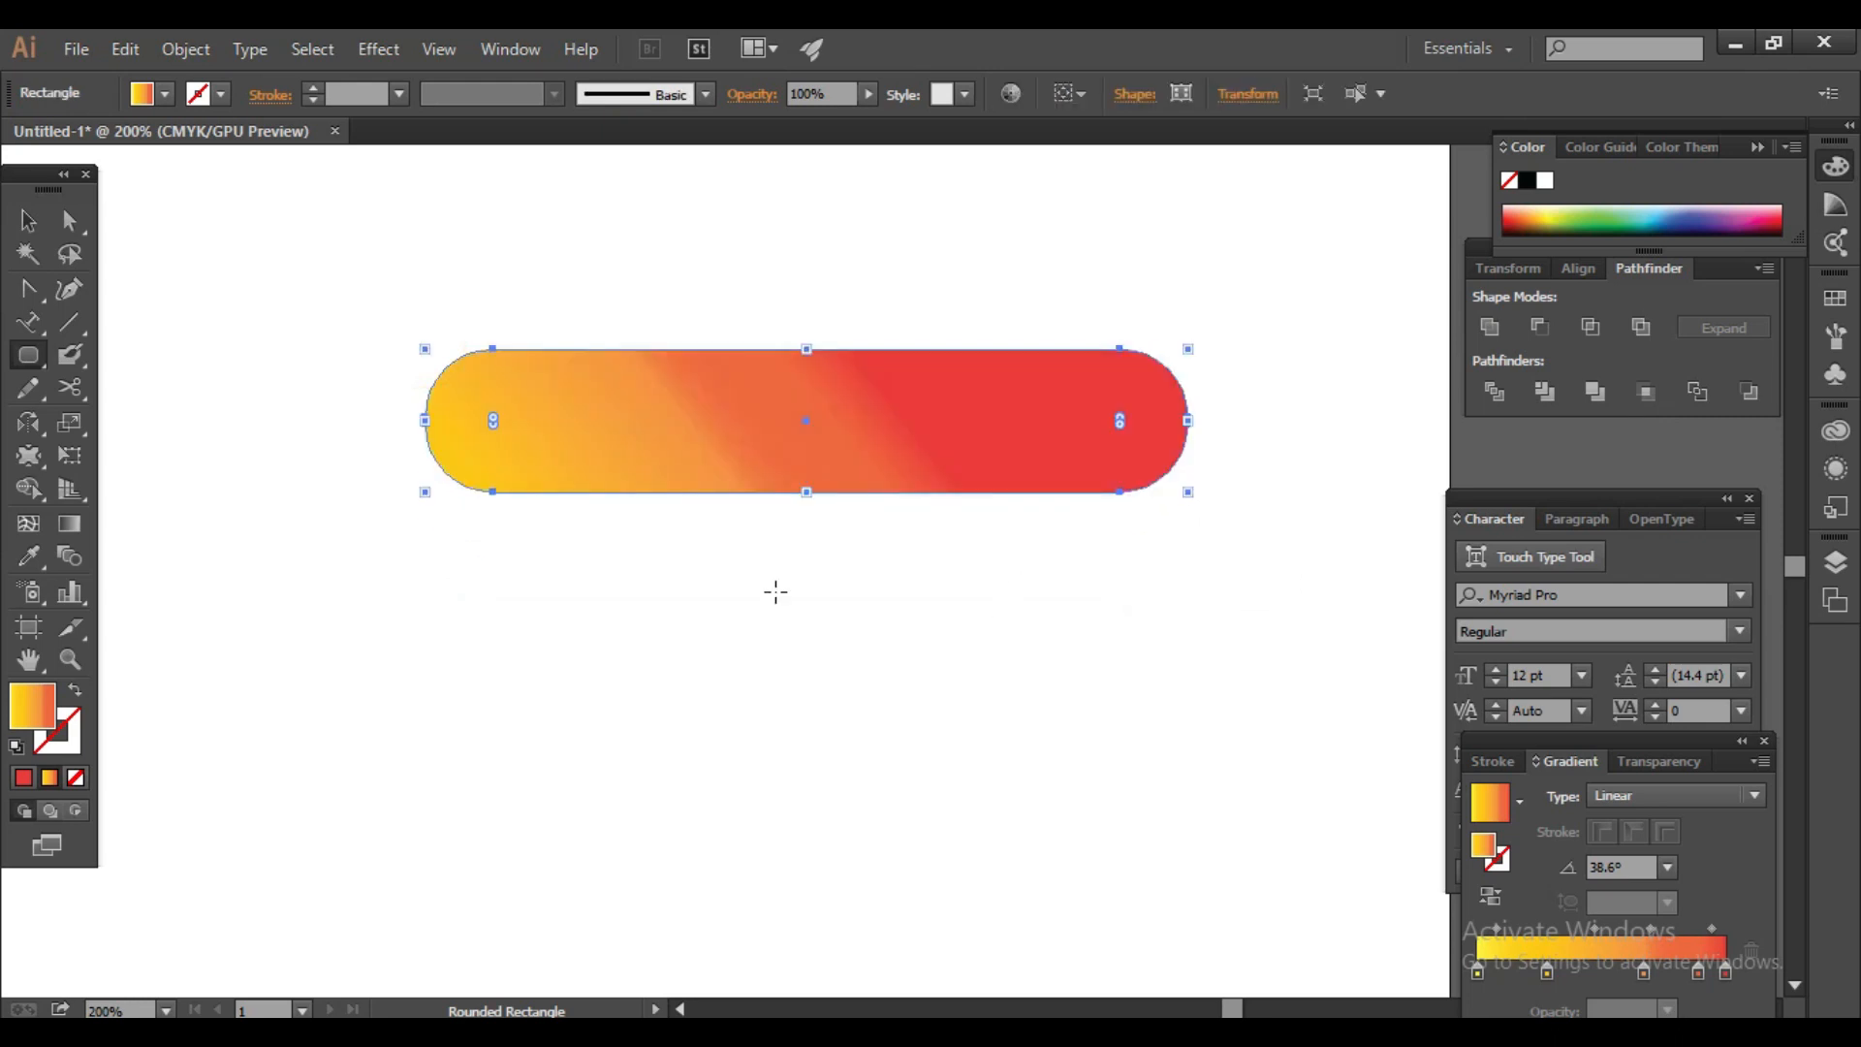
Step: Try several swatches on the gradient's middle orange stop, including dark blue and black, and finish with light green
double_click(1643, 973)
left_click(1598, 718)
left_click(1659, 698)
left_click(1619, 696)
left_click(1527, 700)
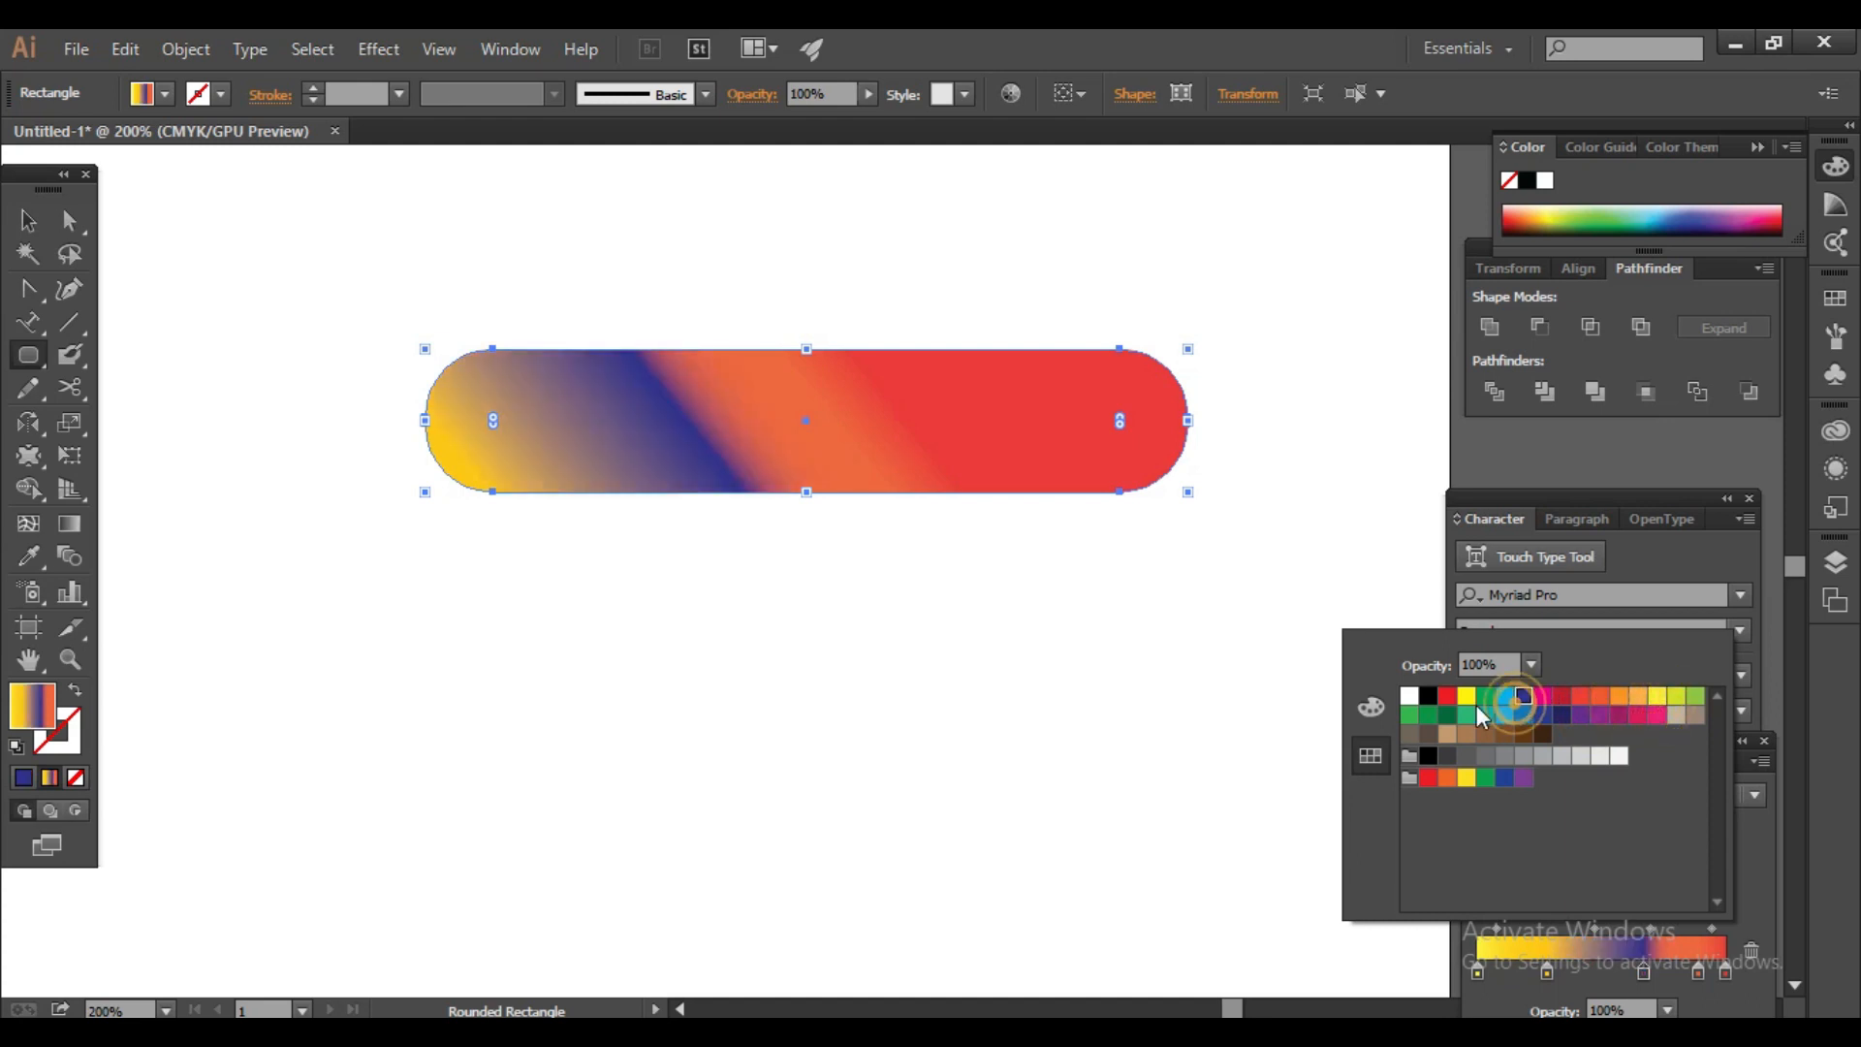
left_click(1455, 709)
left_click(1428, 755)
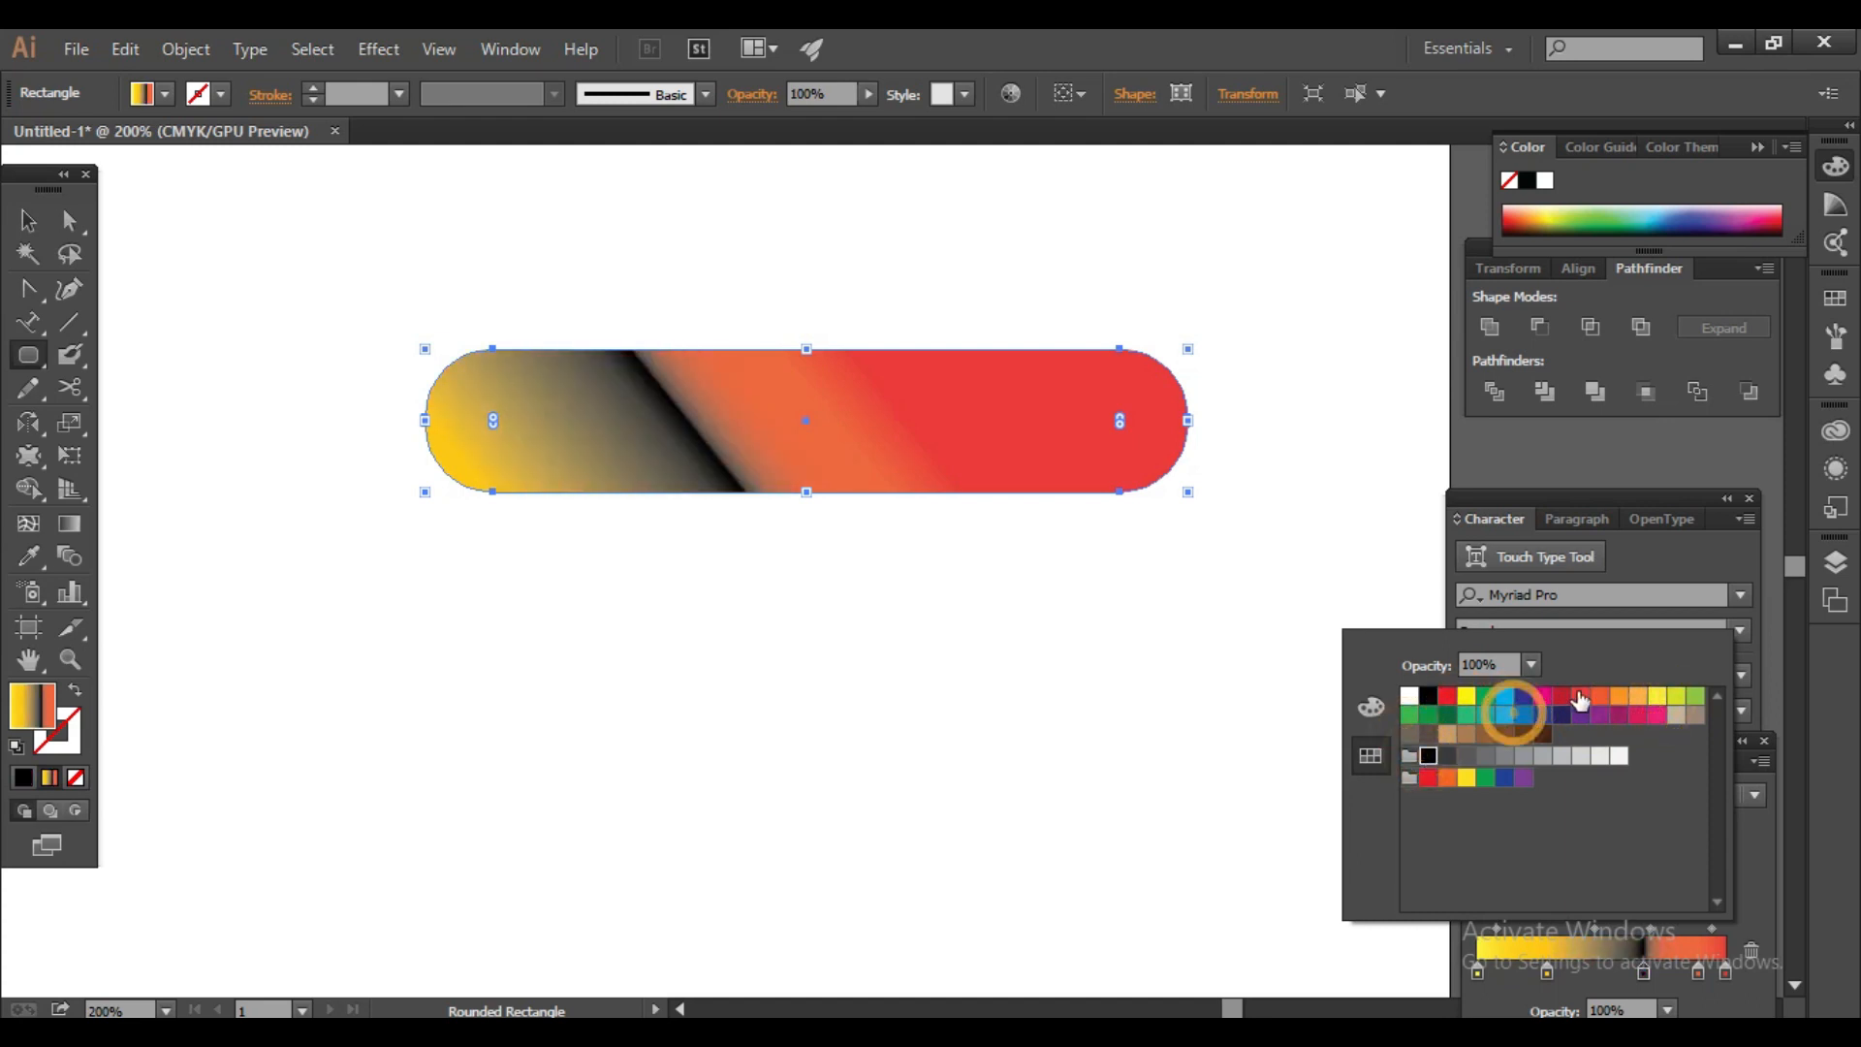
left_click(1695, 696)
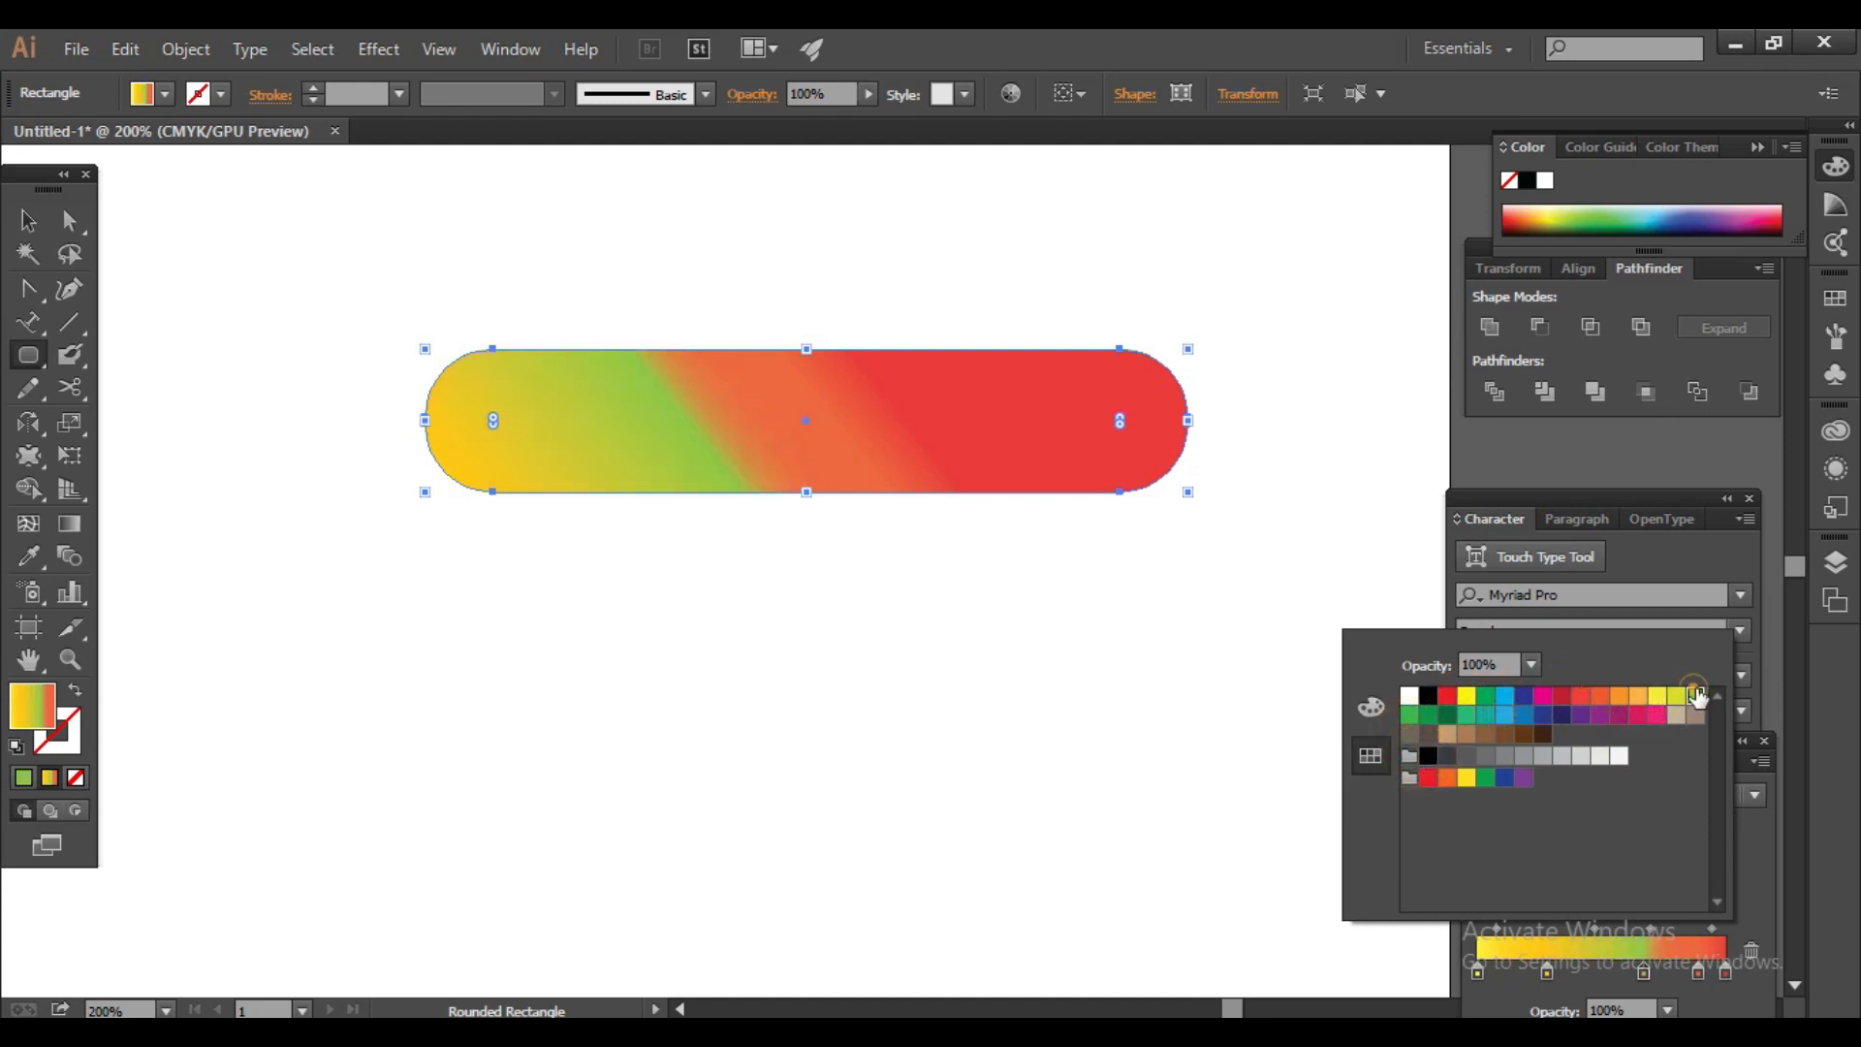
Step: Recolor the orange gradient stop between the green and red stops yellow
left_click(1727, 972)
double_click(1726, 972)
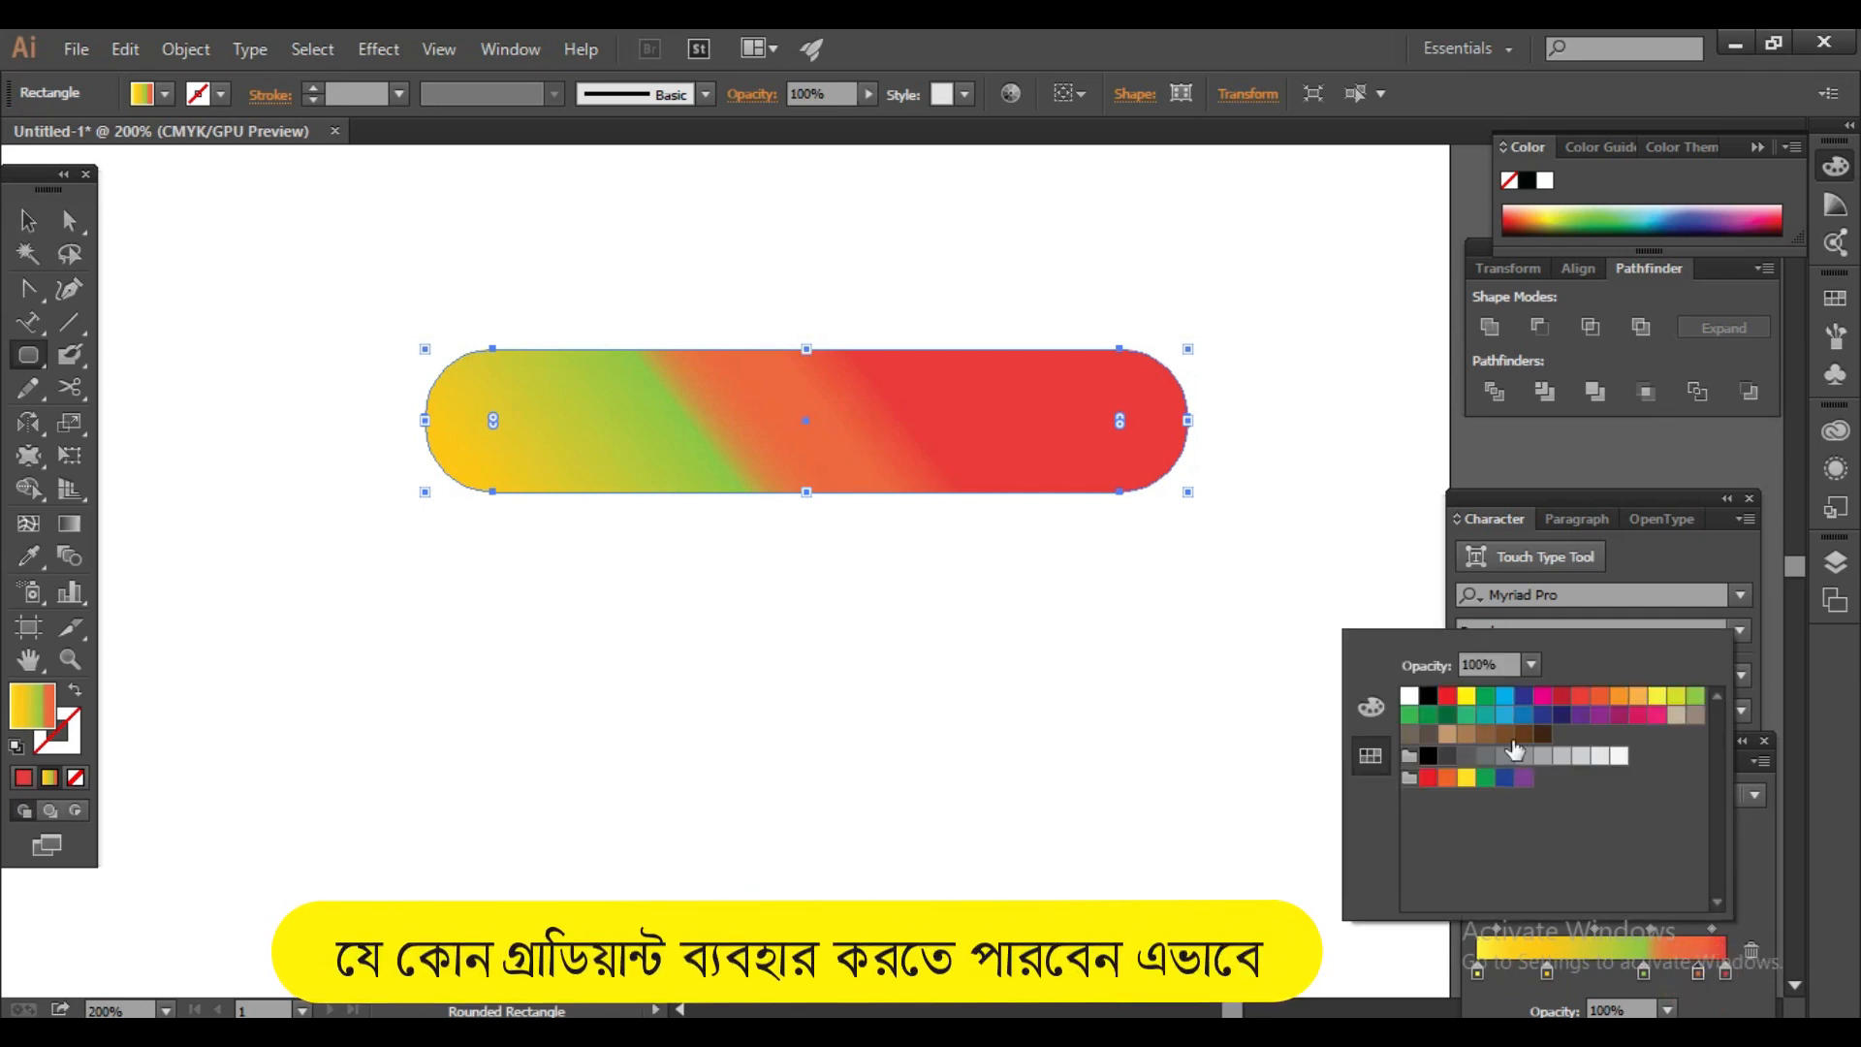
left_click(1470, 778)
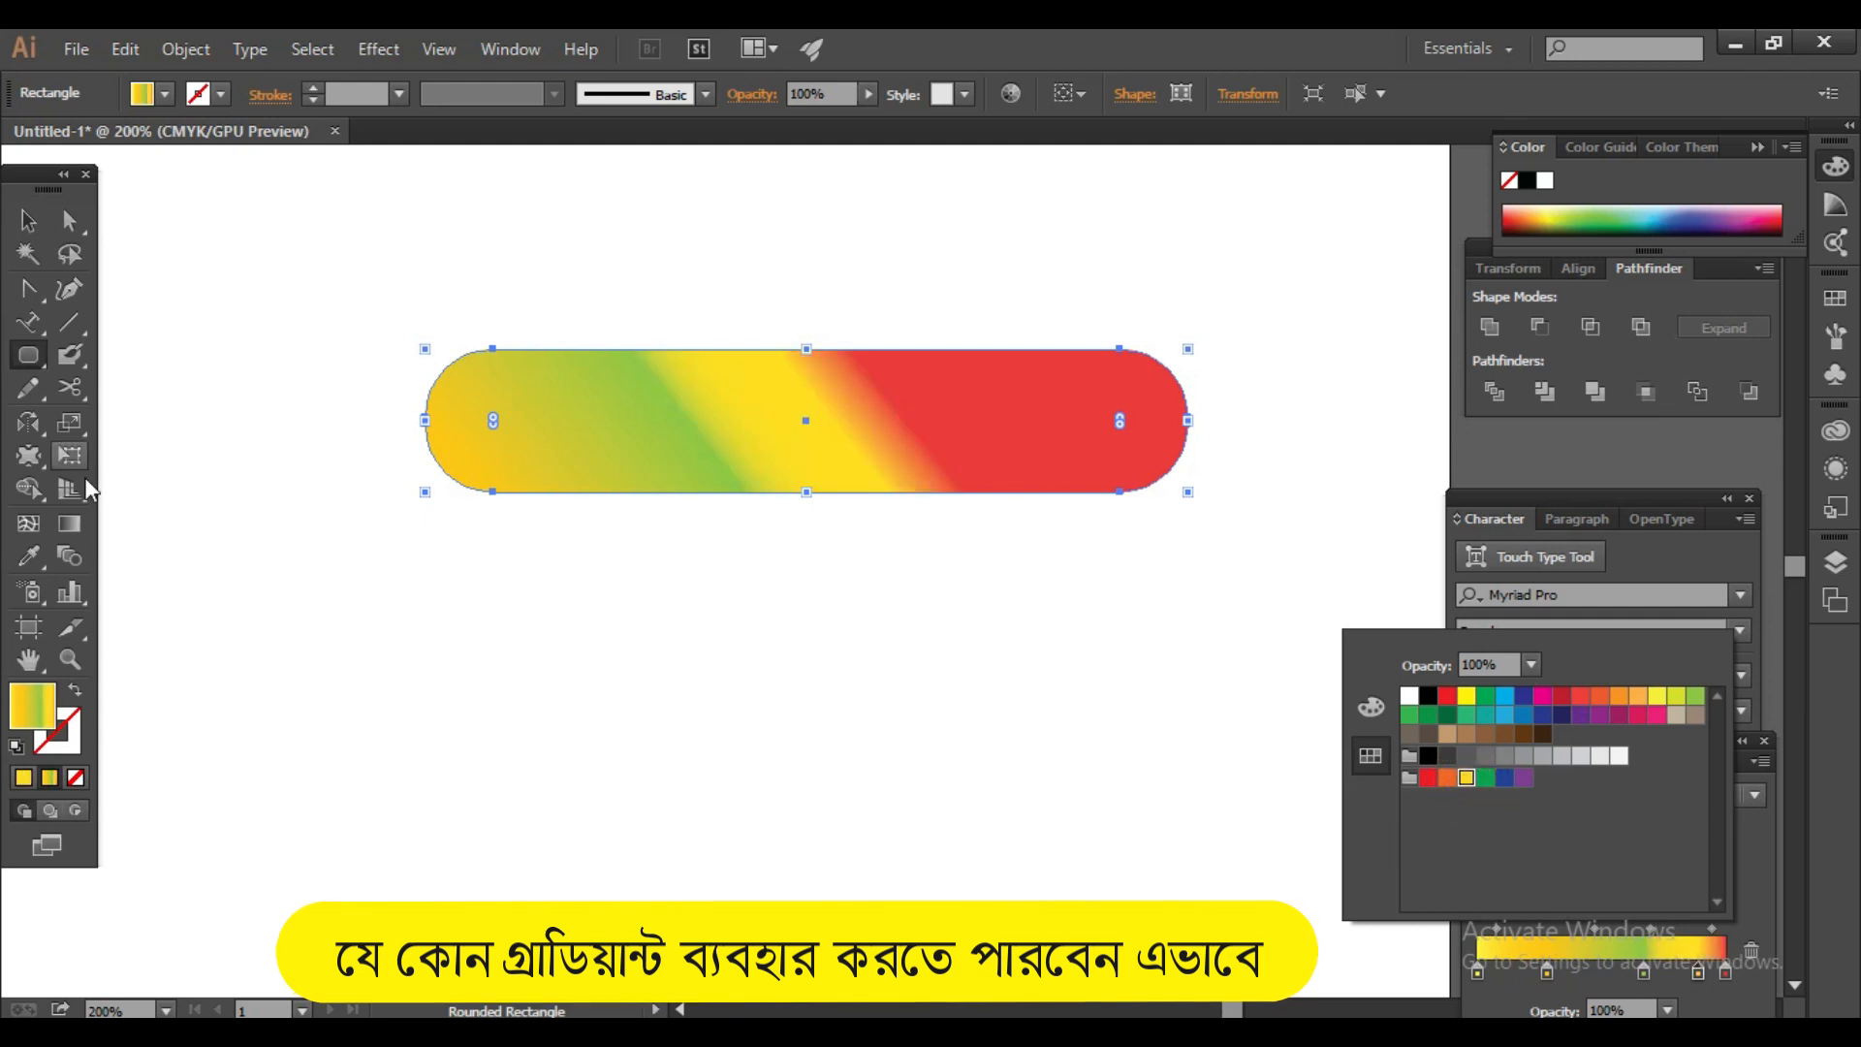
Step: Draw a thin rounded bar about 190 by 15.5 pt over the large gradient bar
left_click(71, 529)
left_click_drag(485, 394, 1157, 403)
mouse_move(1026, 436)
left_mouse_down()
mouse_move(819, 487)
mouse_move(507, 393)
left_mouse_up()
left_click(28, 220)
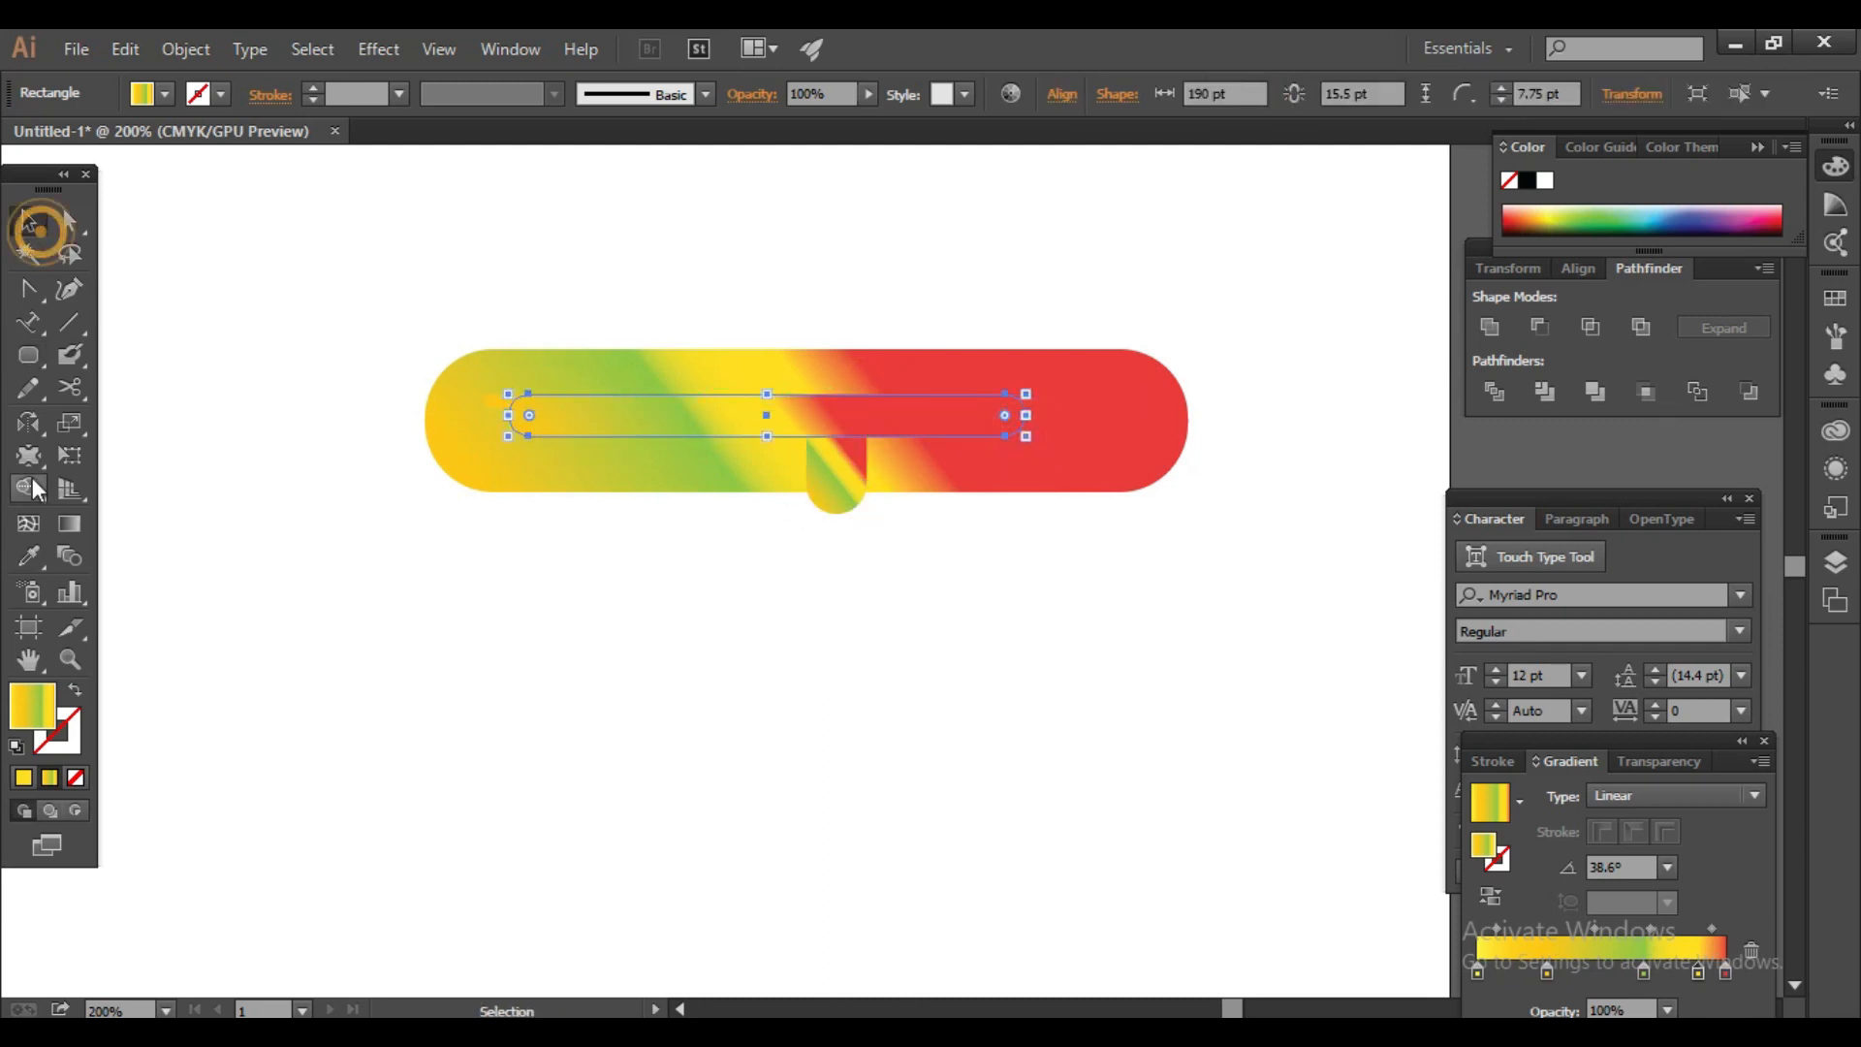
Step: Adjust the thin bar's gradient direction and position with the Gradient tool
left_click(70, 525)
mouse_move(567, 569)
mouse_move(551, 587)
left_mouse_down()
mouse_move(365, 374)
mouse_move(484, 632)
left_mouse_up()
left_click_drag(619, 528, 884, 318)
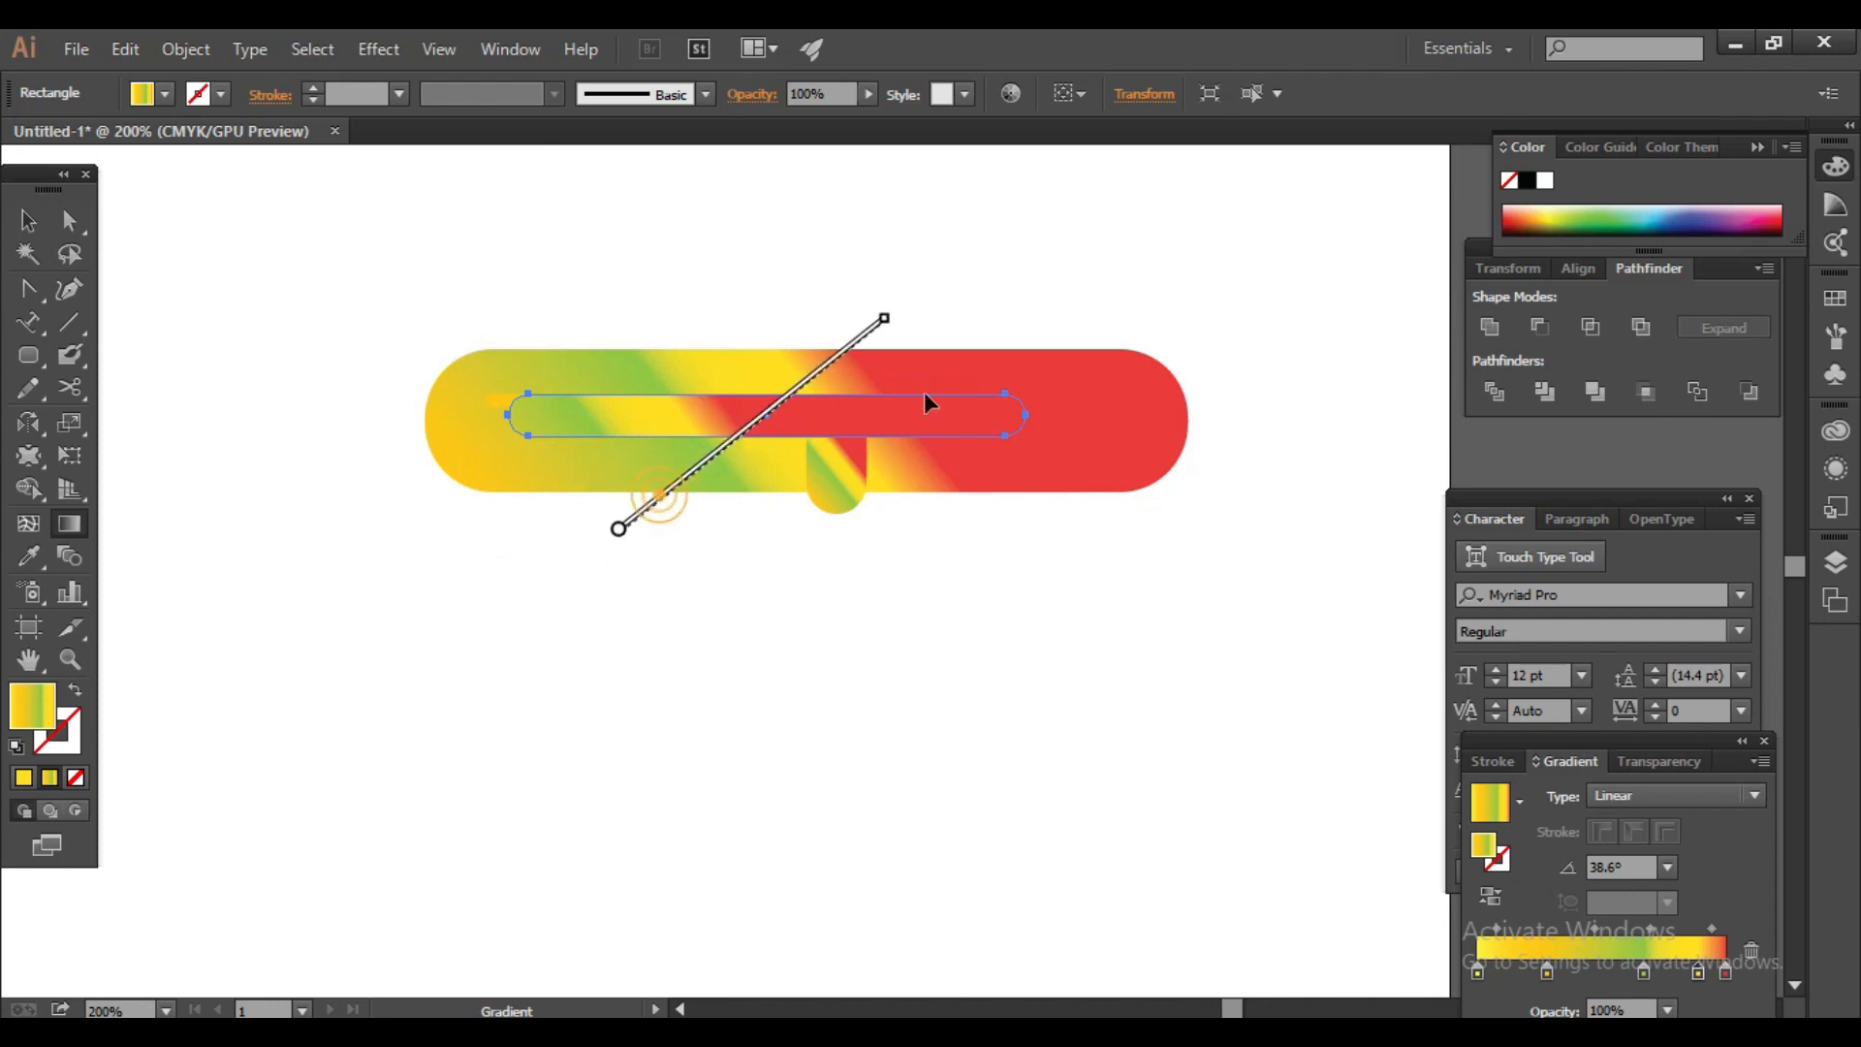
left_click_drag(659, 496, 1017, 514)
mouse_move(878, 330)
left_mouse_down()
mouse_move(1059, 473)
mouse_move(1180, 466)
left_mouse_up()
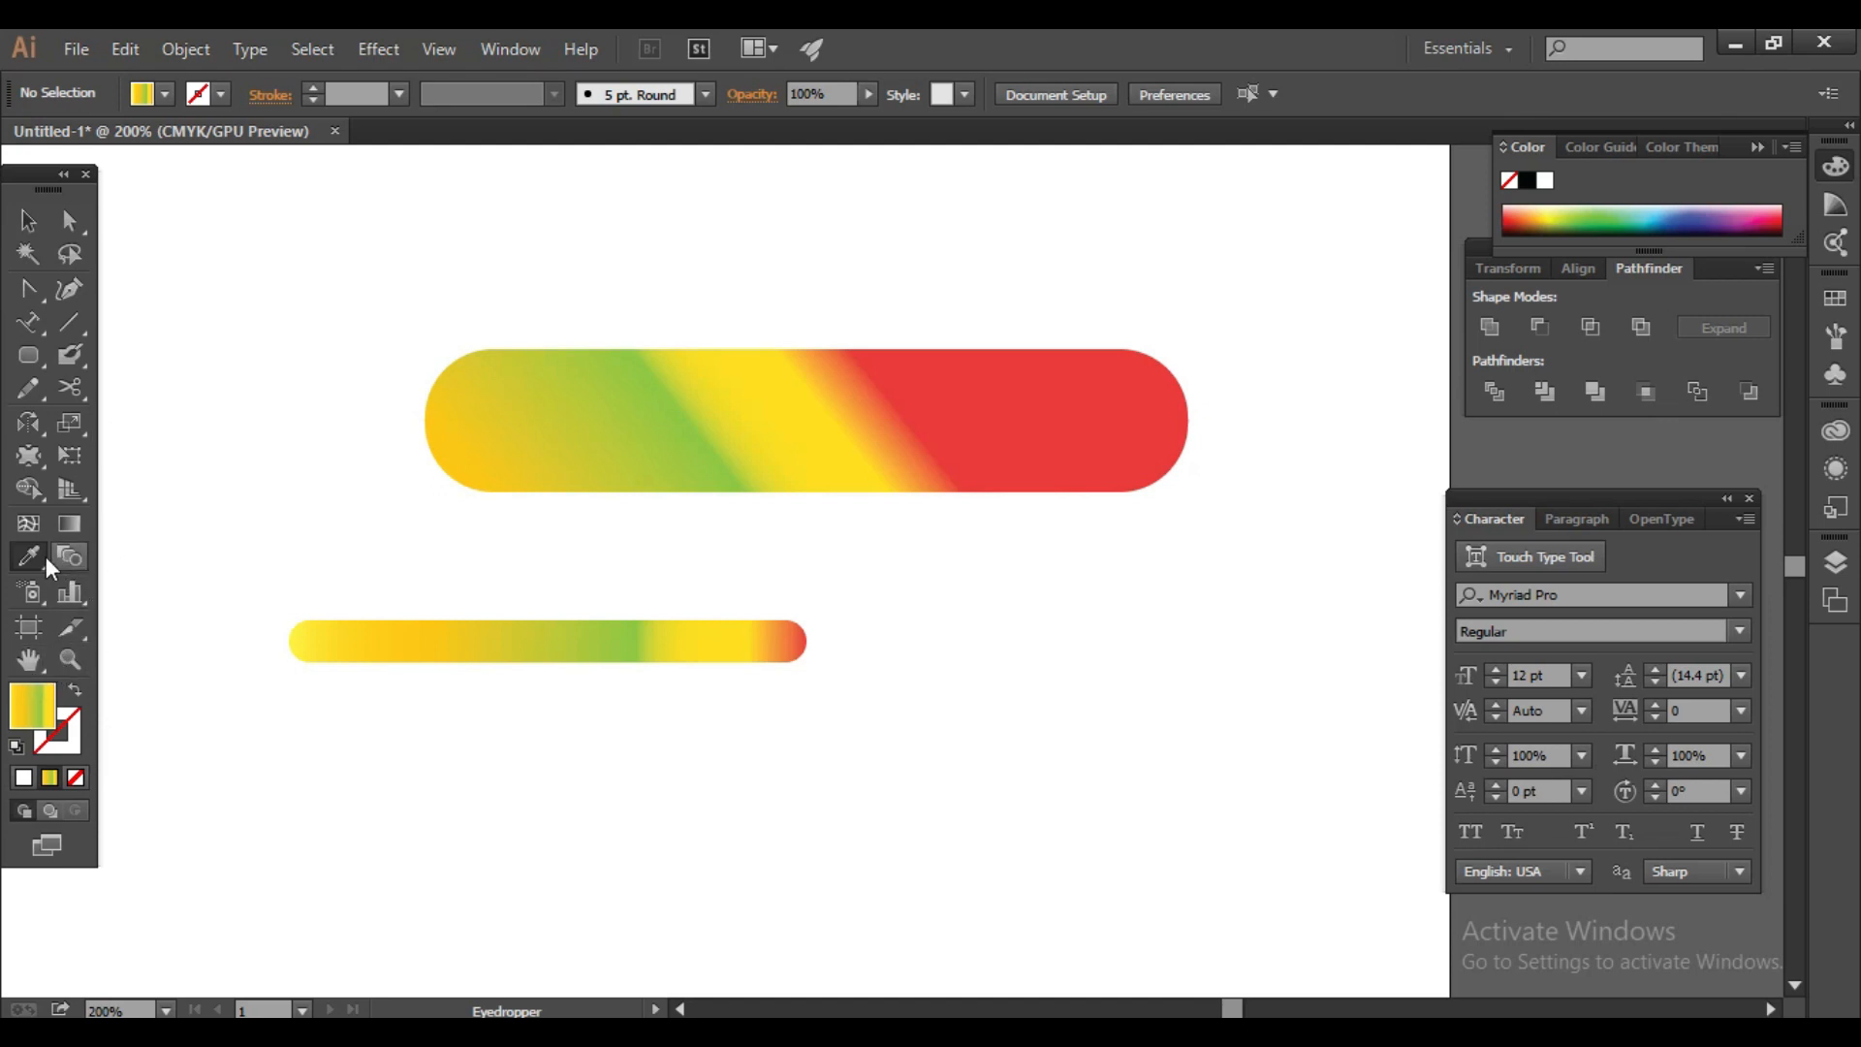
Step: Set the thin bar's fill to none and copy the large bar's gradient onto it with the Eyedropper
key("v")
left_click_drag(393, 632, 320, 565)
left_click(167, 94)
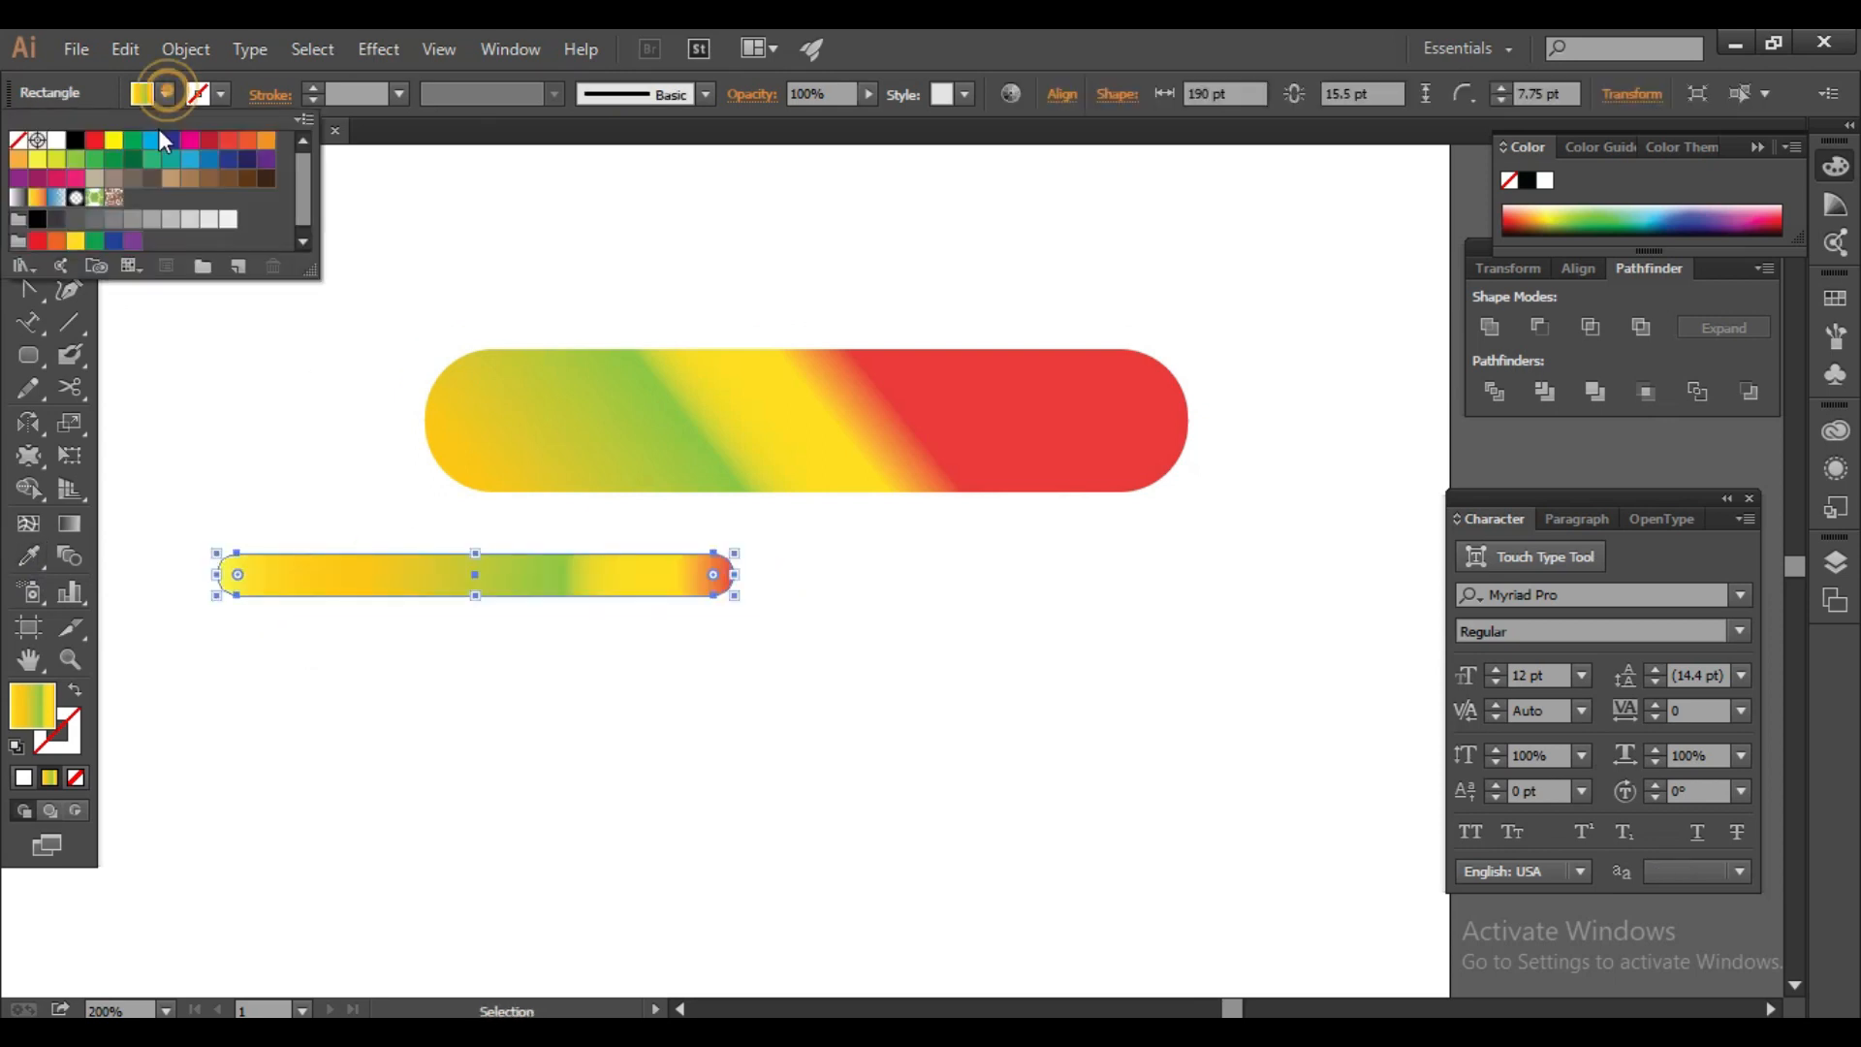
left_click(37, 141)
left_click(19, 144)
left_click(238, 406)
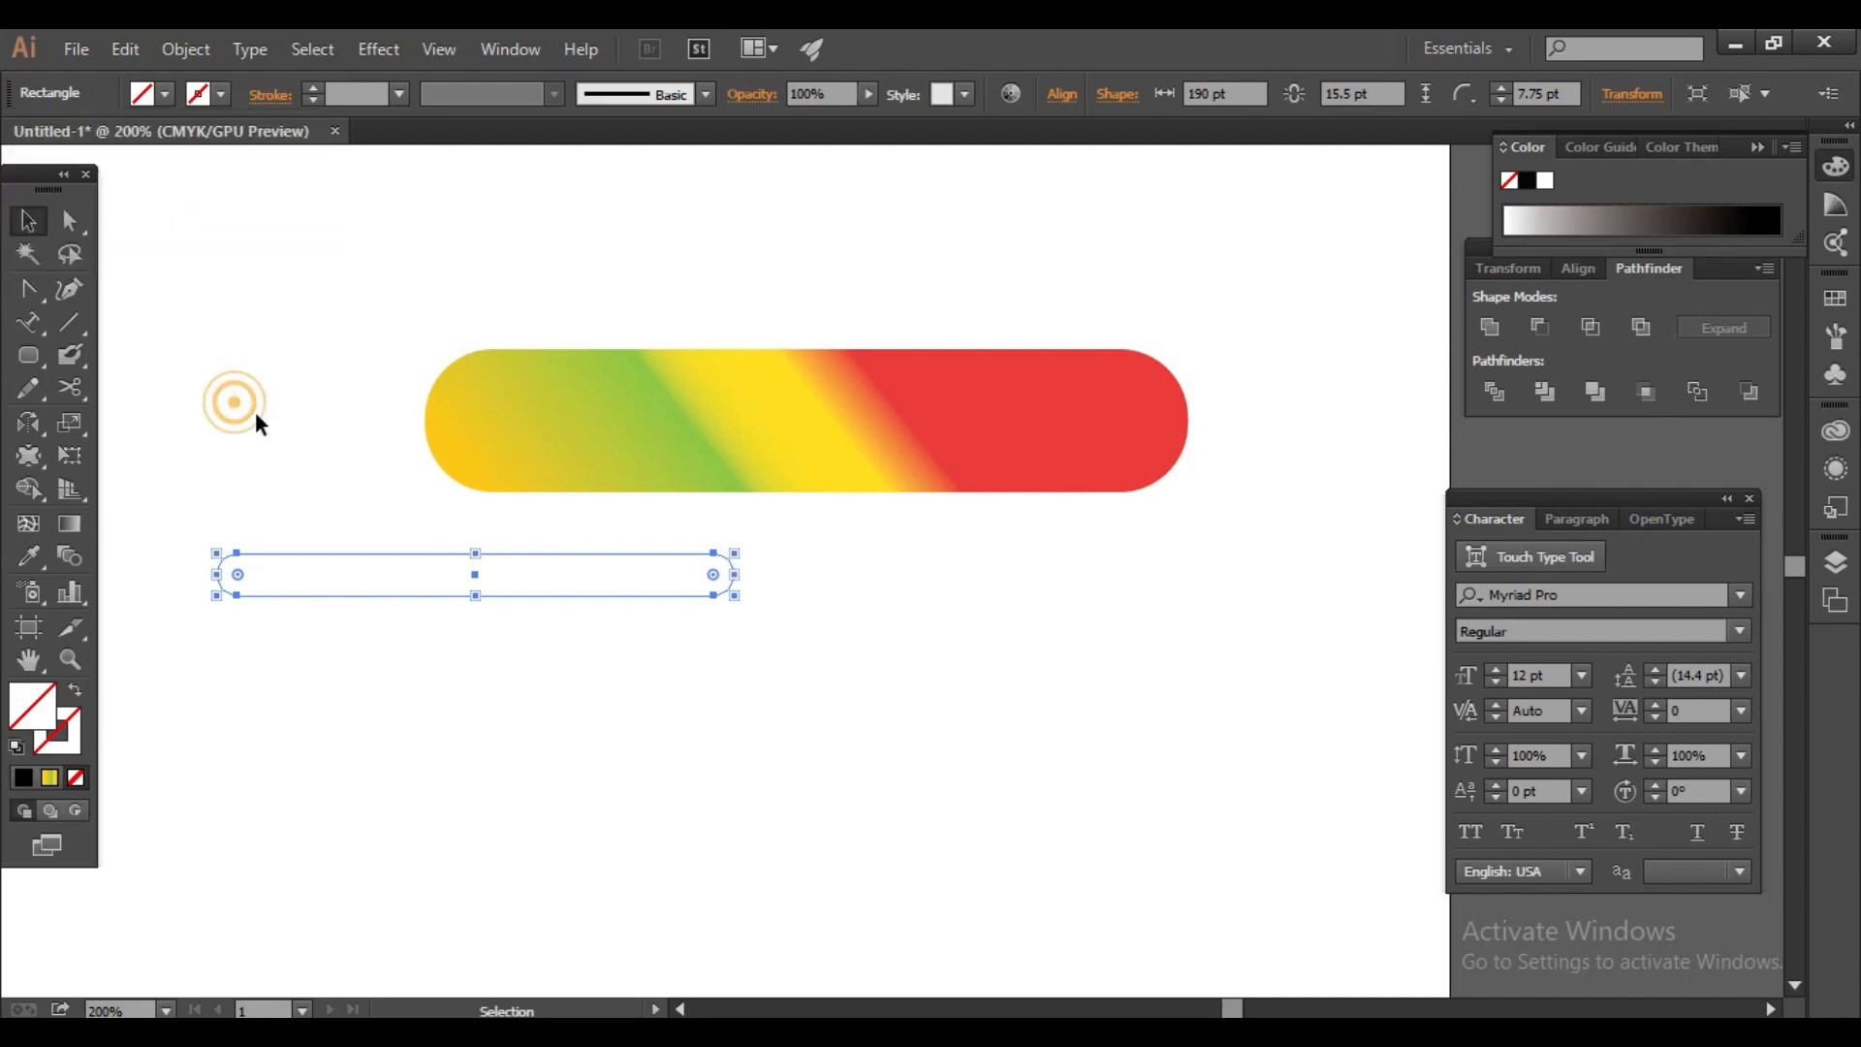
left_click(26, 560)
left_click(762, 401)
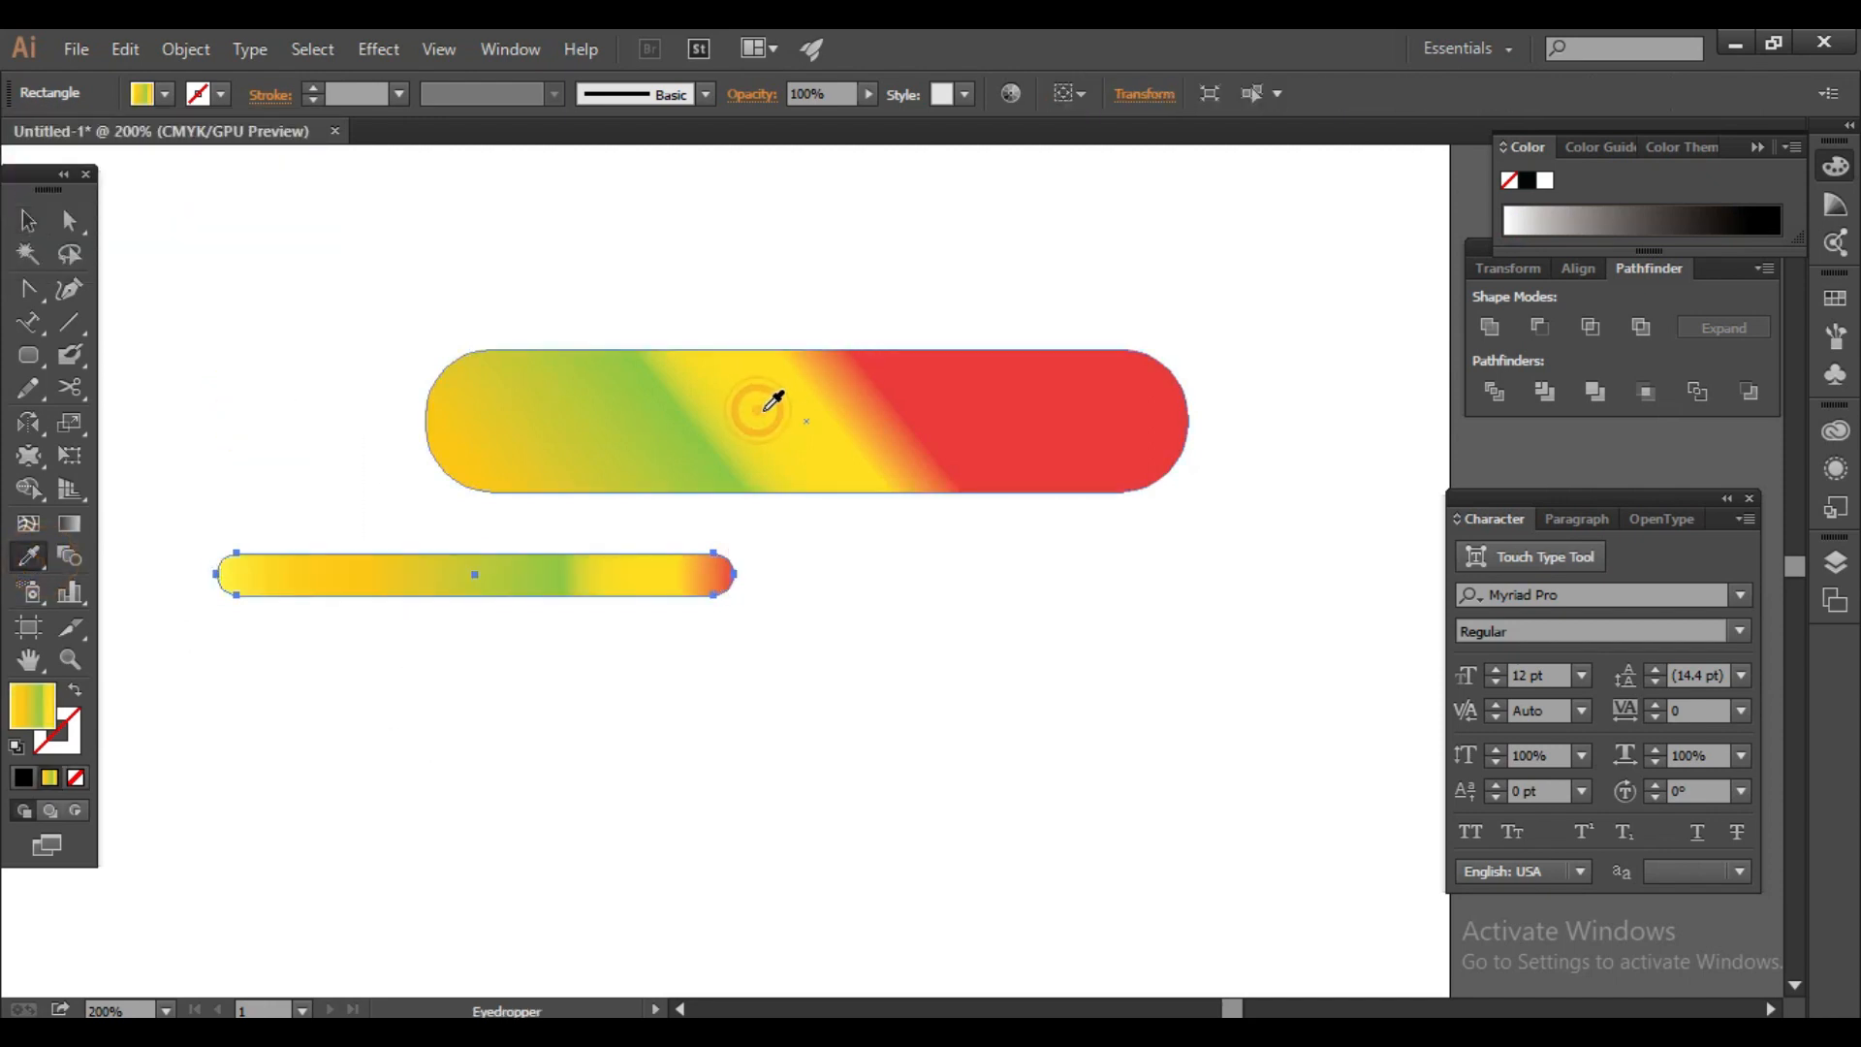
Step: Select the large gradient bar and activate the Blend tool
key("v")
left_click(359, 741)
left_click(324, 589)
left_click(680, 444)
left_click(855, 424)
left_click(71, 556)
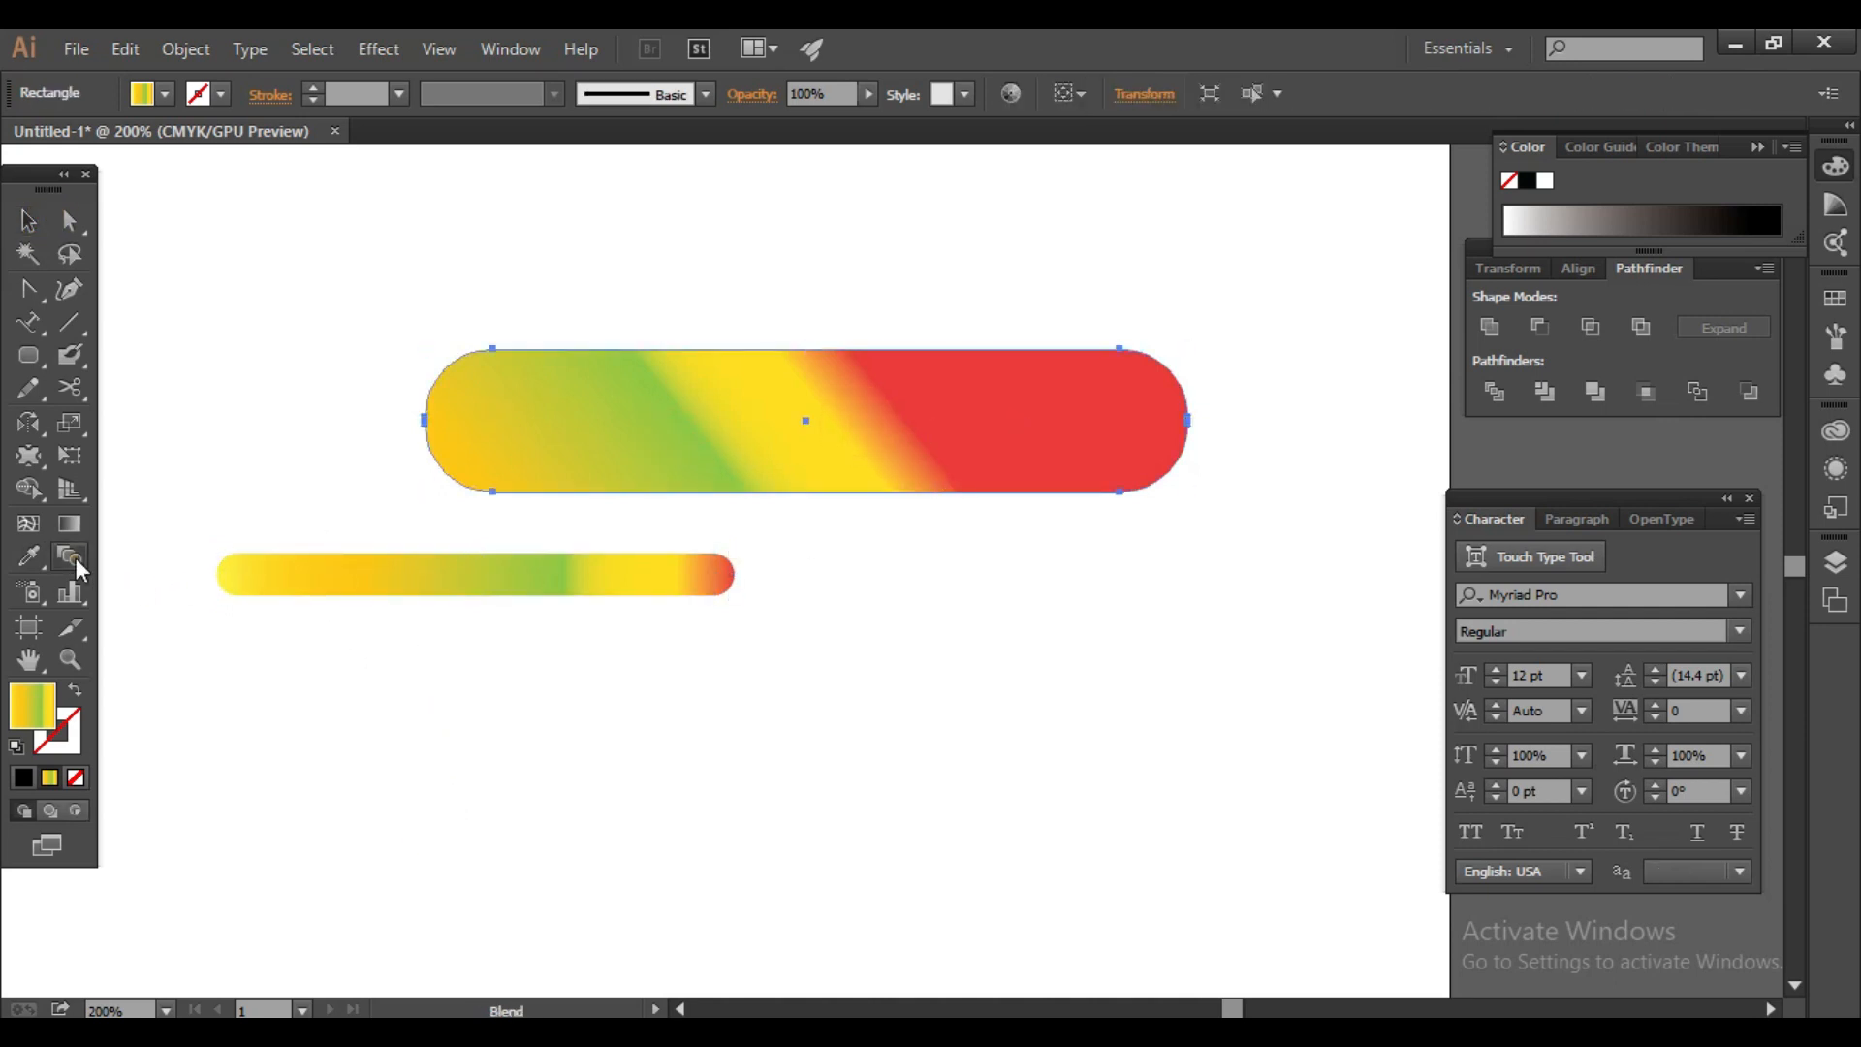
Step: Examine the blank artboards at different magnifications with the Zoom tool
left_click(70, 659)
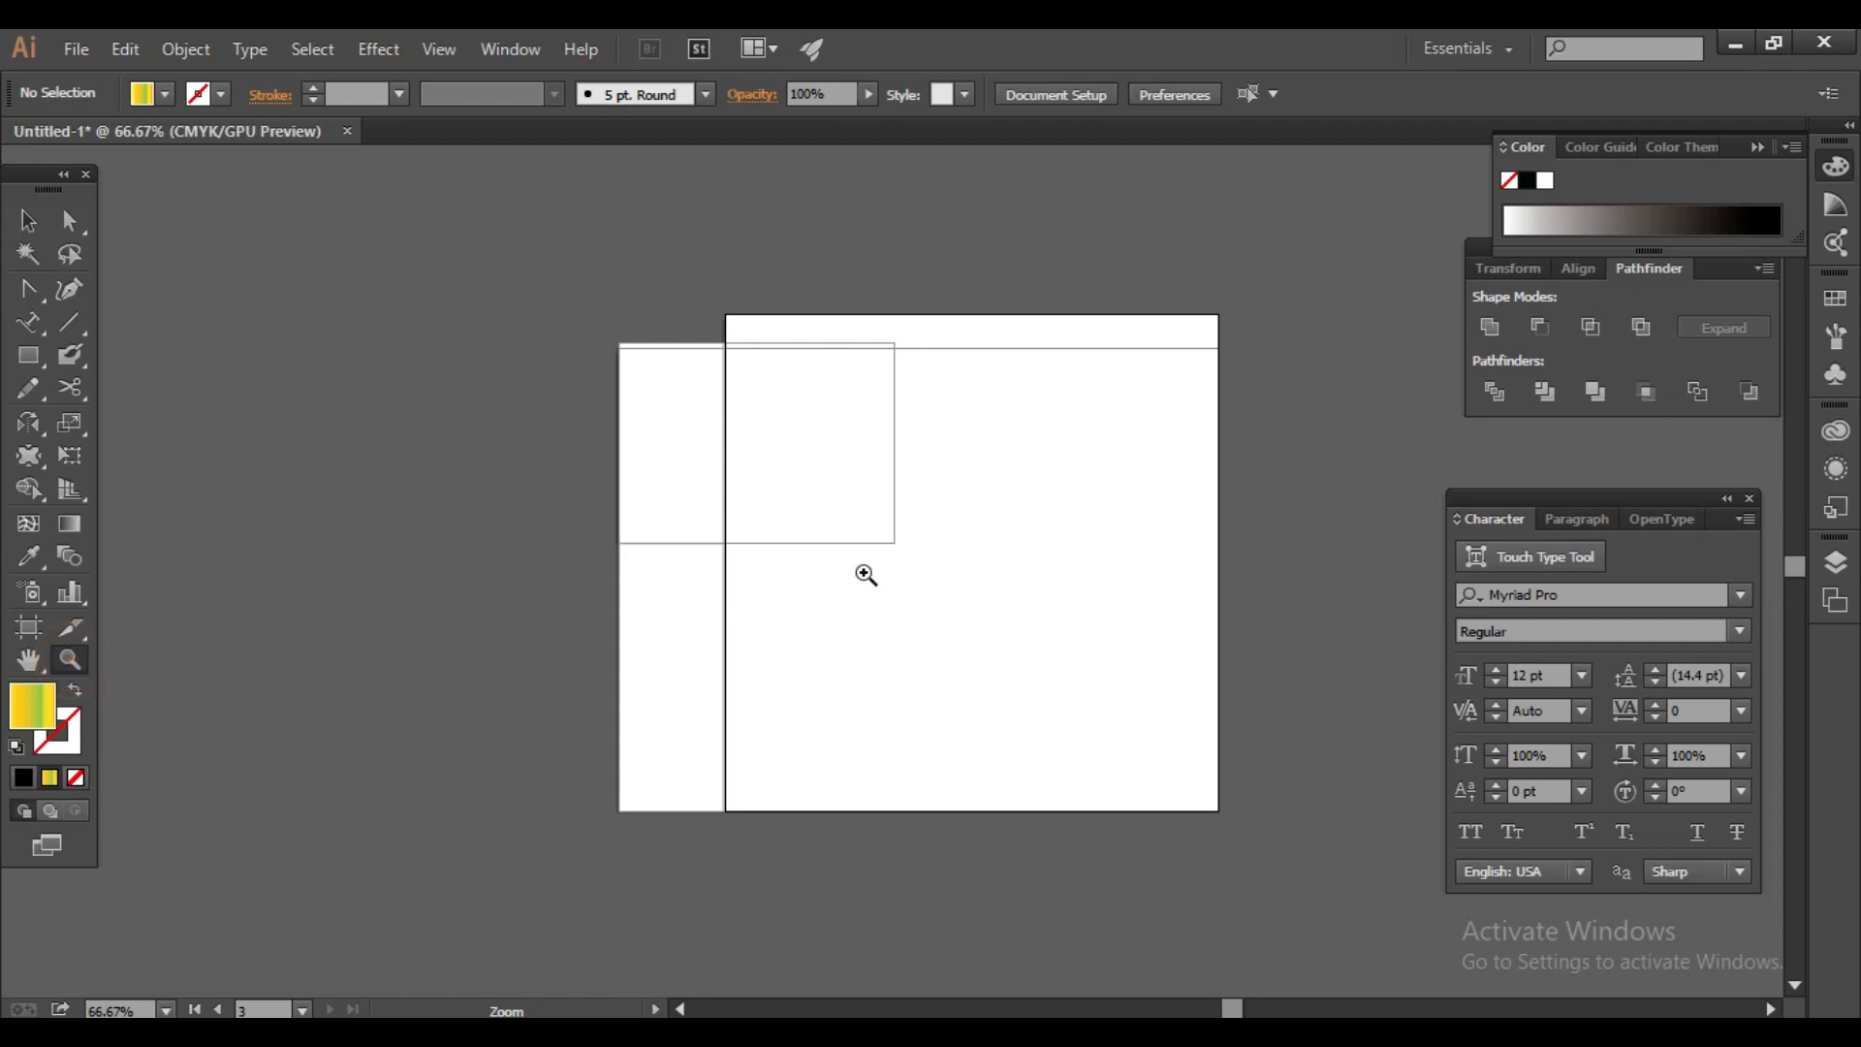
left_click(868, 570)
left_click(867, 570)
left_click(871, 572)
left_click(869, 571)
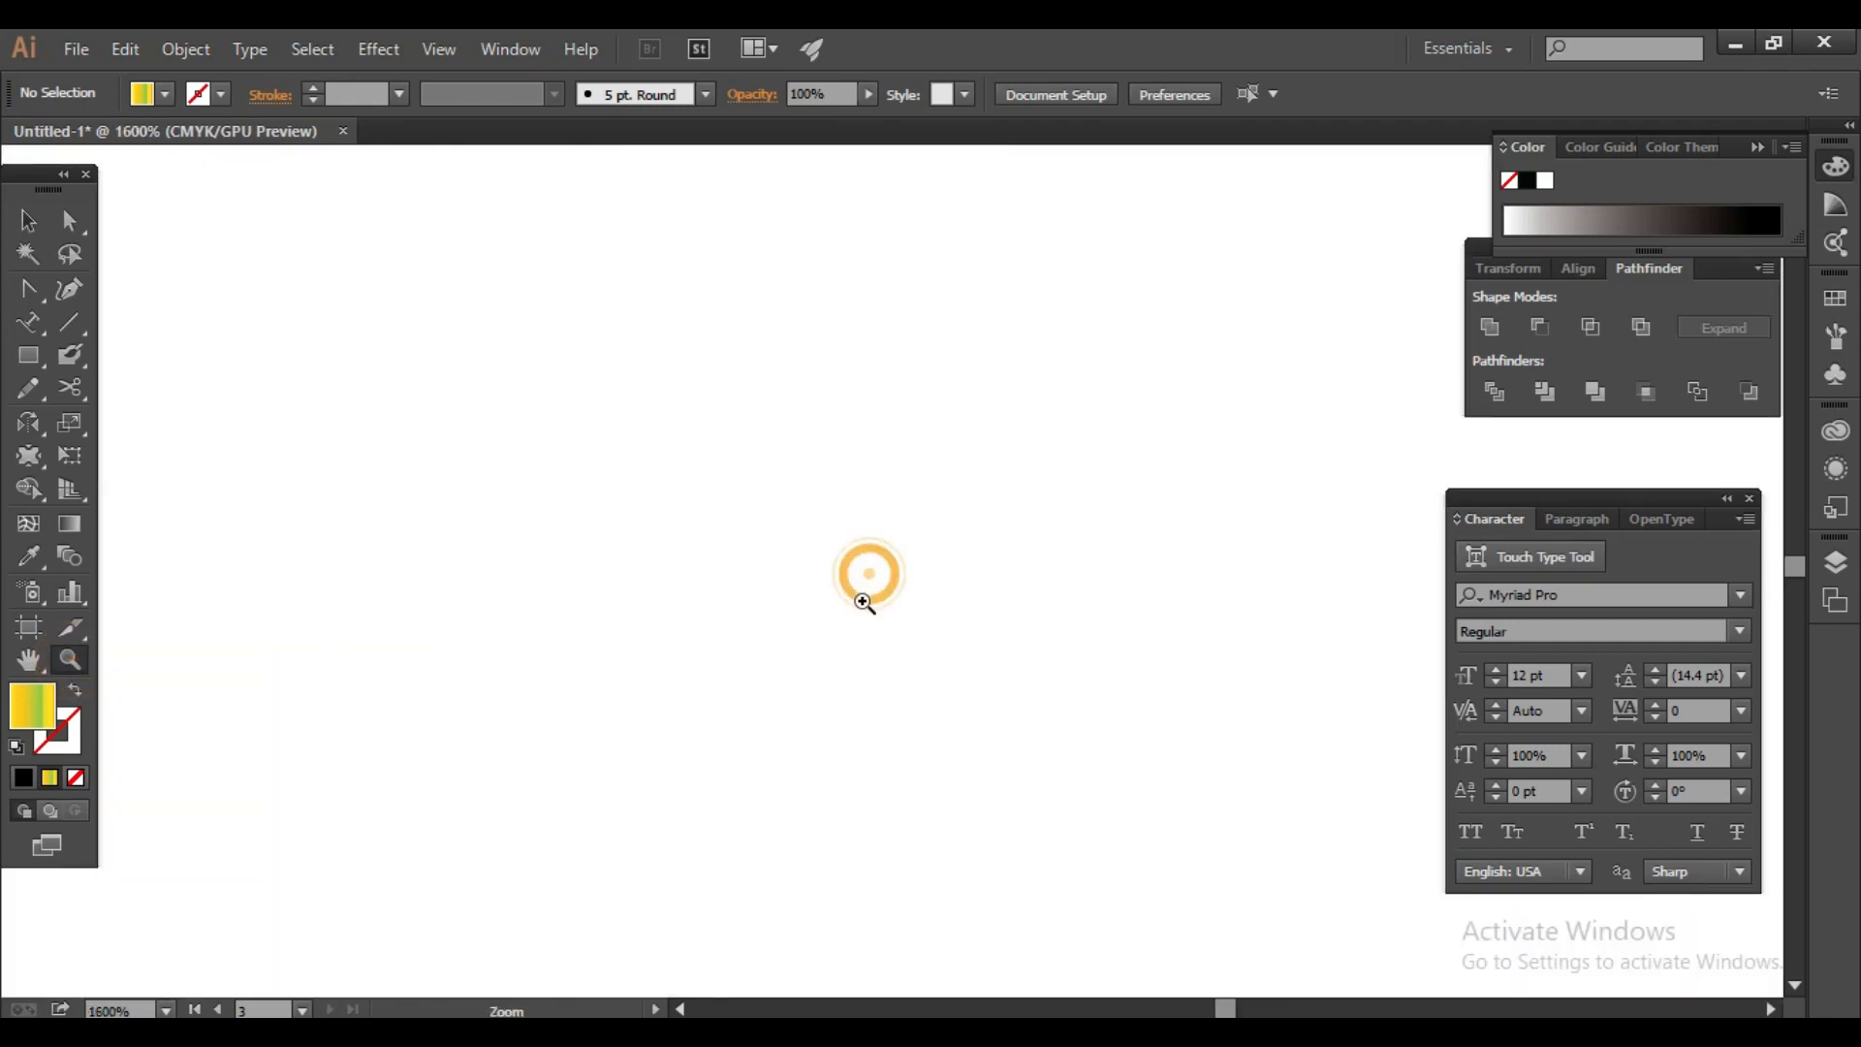
left_click_drag(863, 573, 449, 710)
left_click(507, 715)
left_click(796, 692)
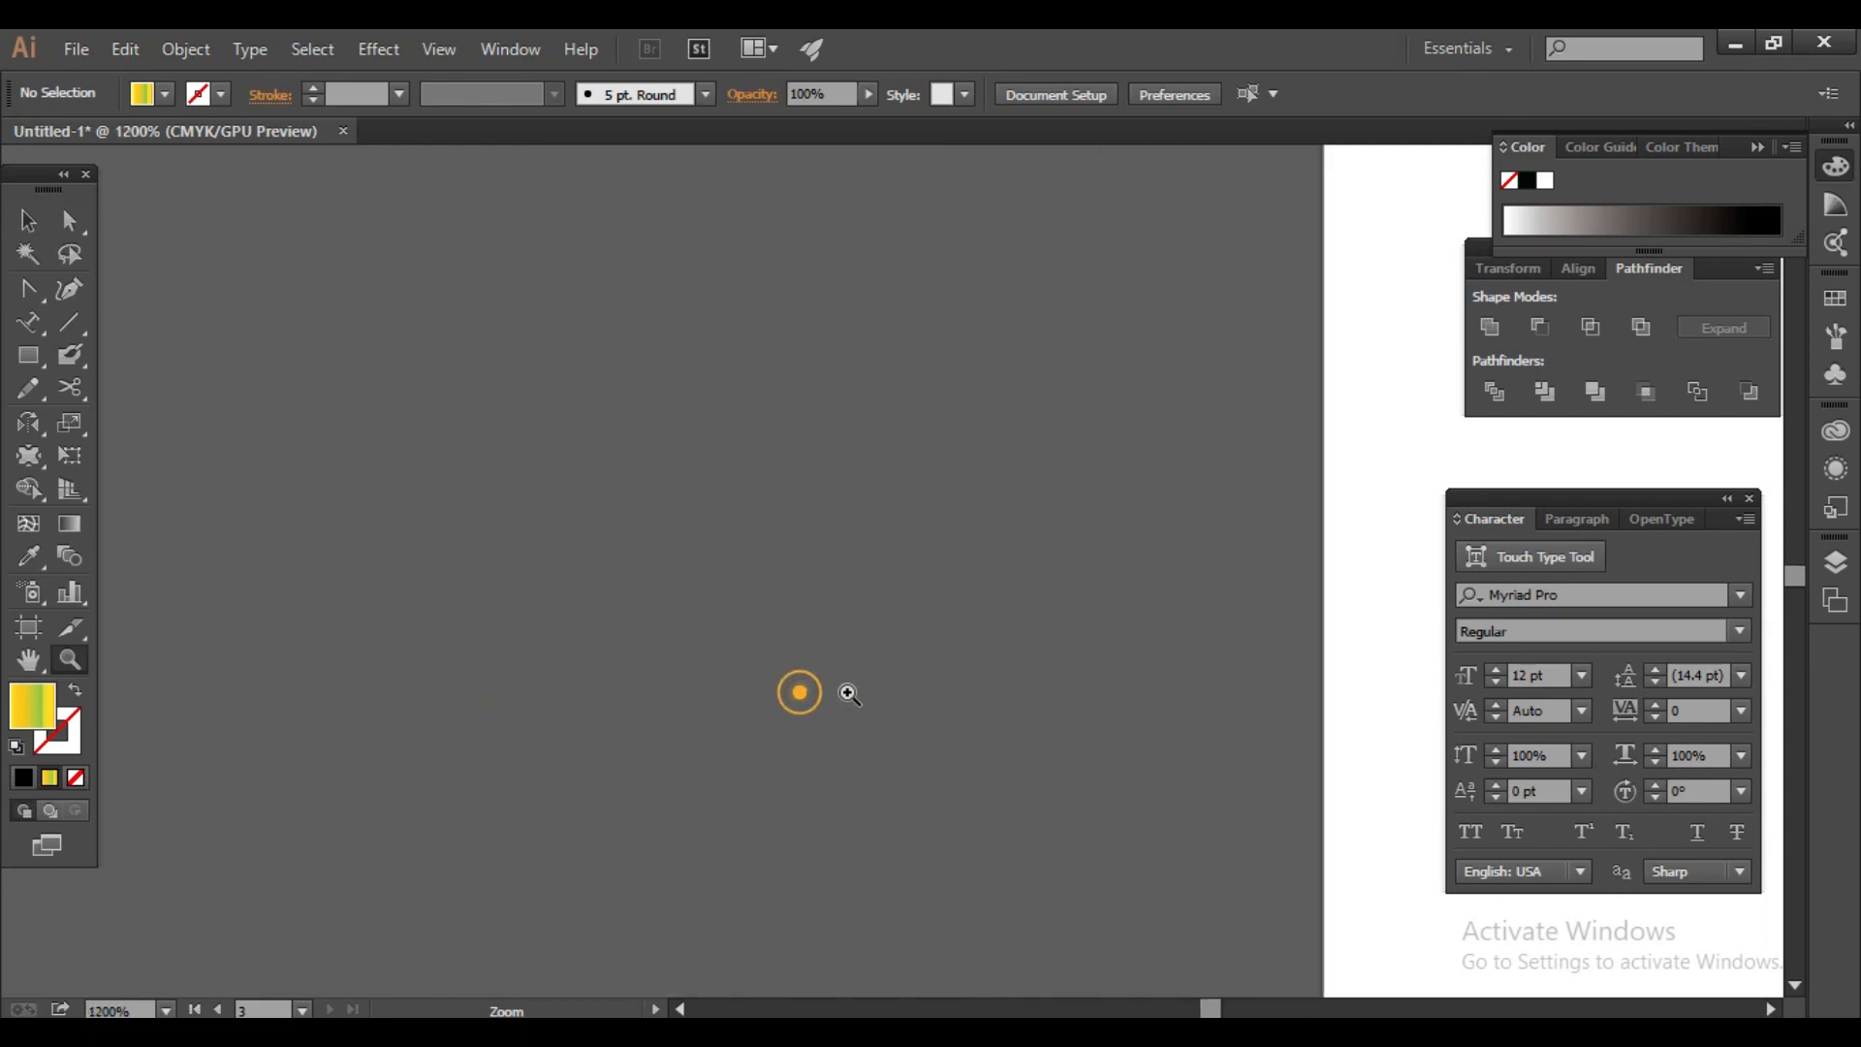
Step: Zoom out until all artboards fit in view and pan around them with the Hand tool
left_click(1001, 696, "alt")
left_click(1001, 695, "alt")
left_click(1001, 695, "alt")
left_click(1000, 695, "alt")
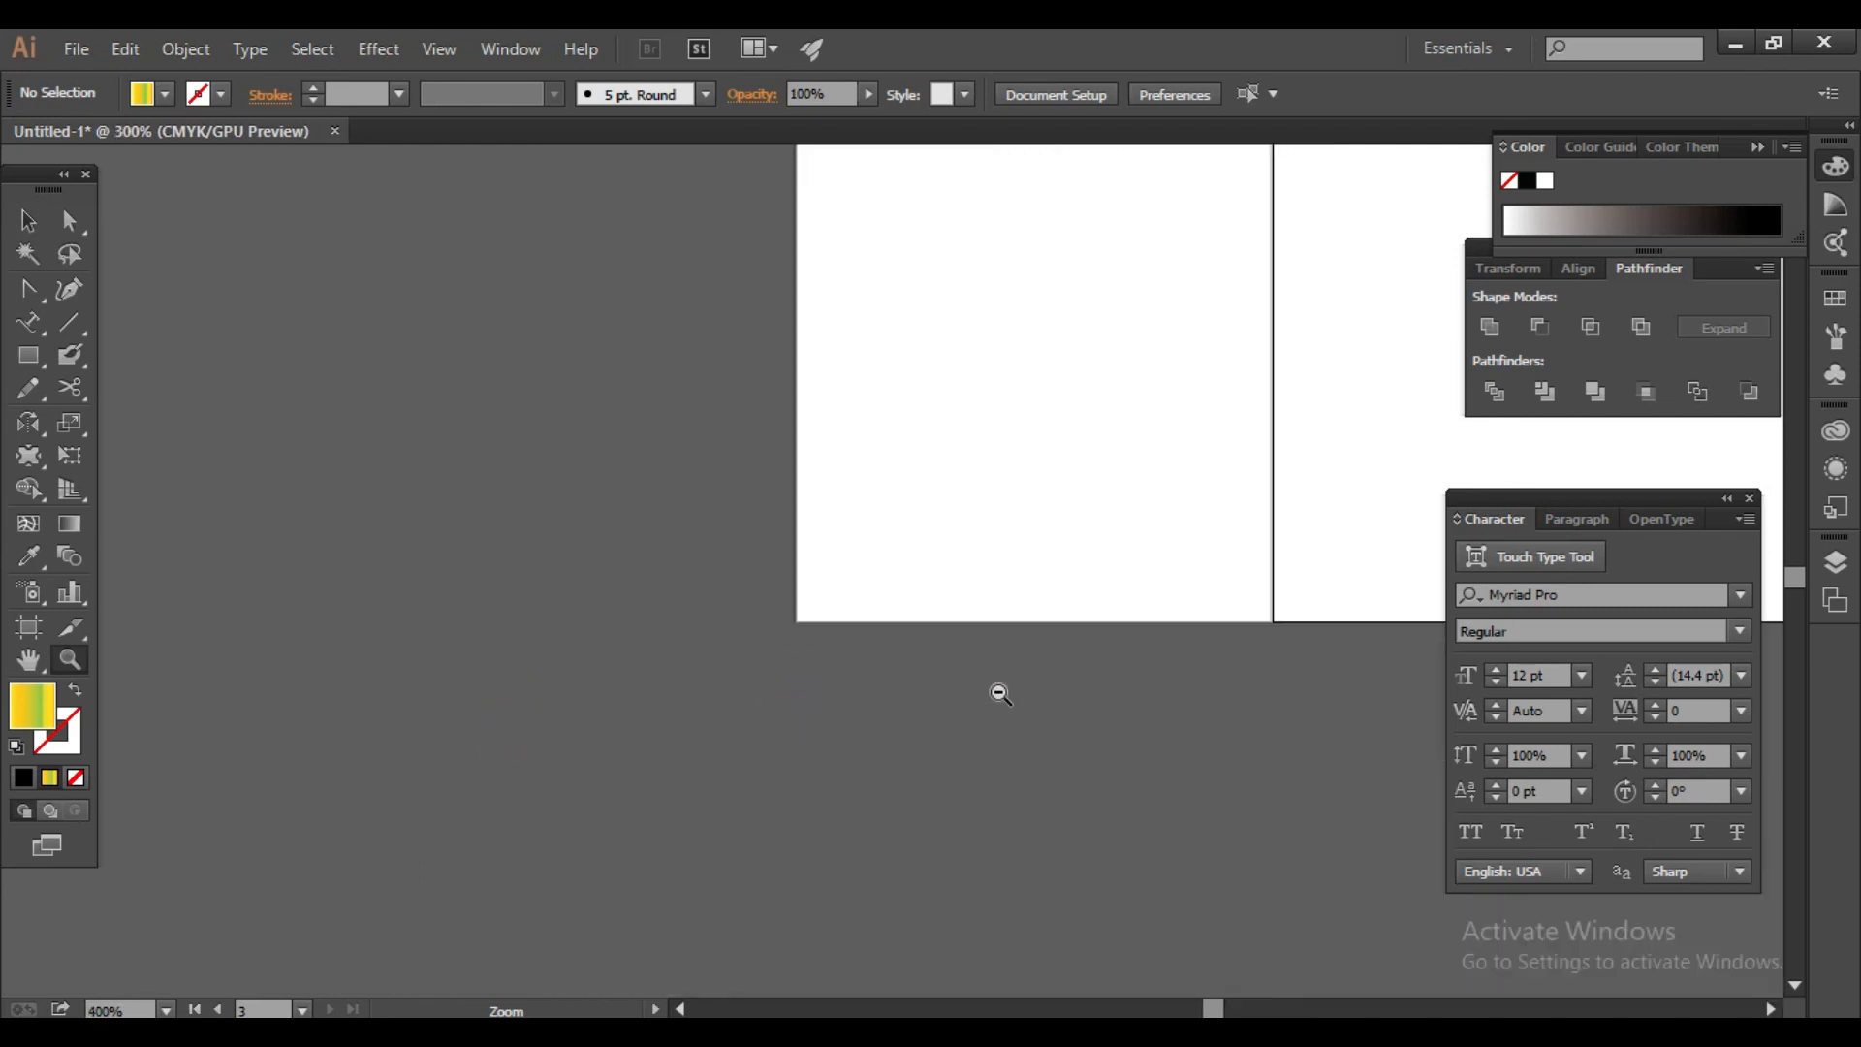
left_click(1000, 694, "alt")
left_click(1000, 694, "alt")
left_click(1000, 695, "alt")
left_click(1000, 692, "alt")
left_click(1000, 692, "alt")
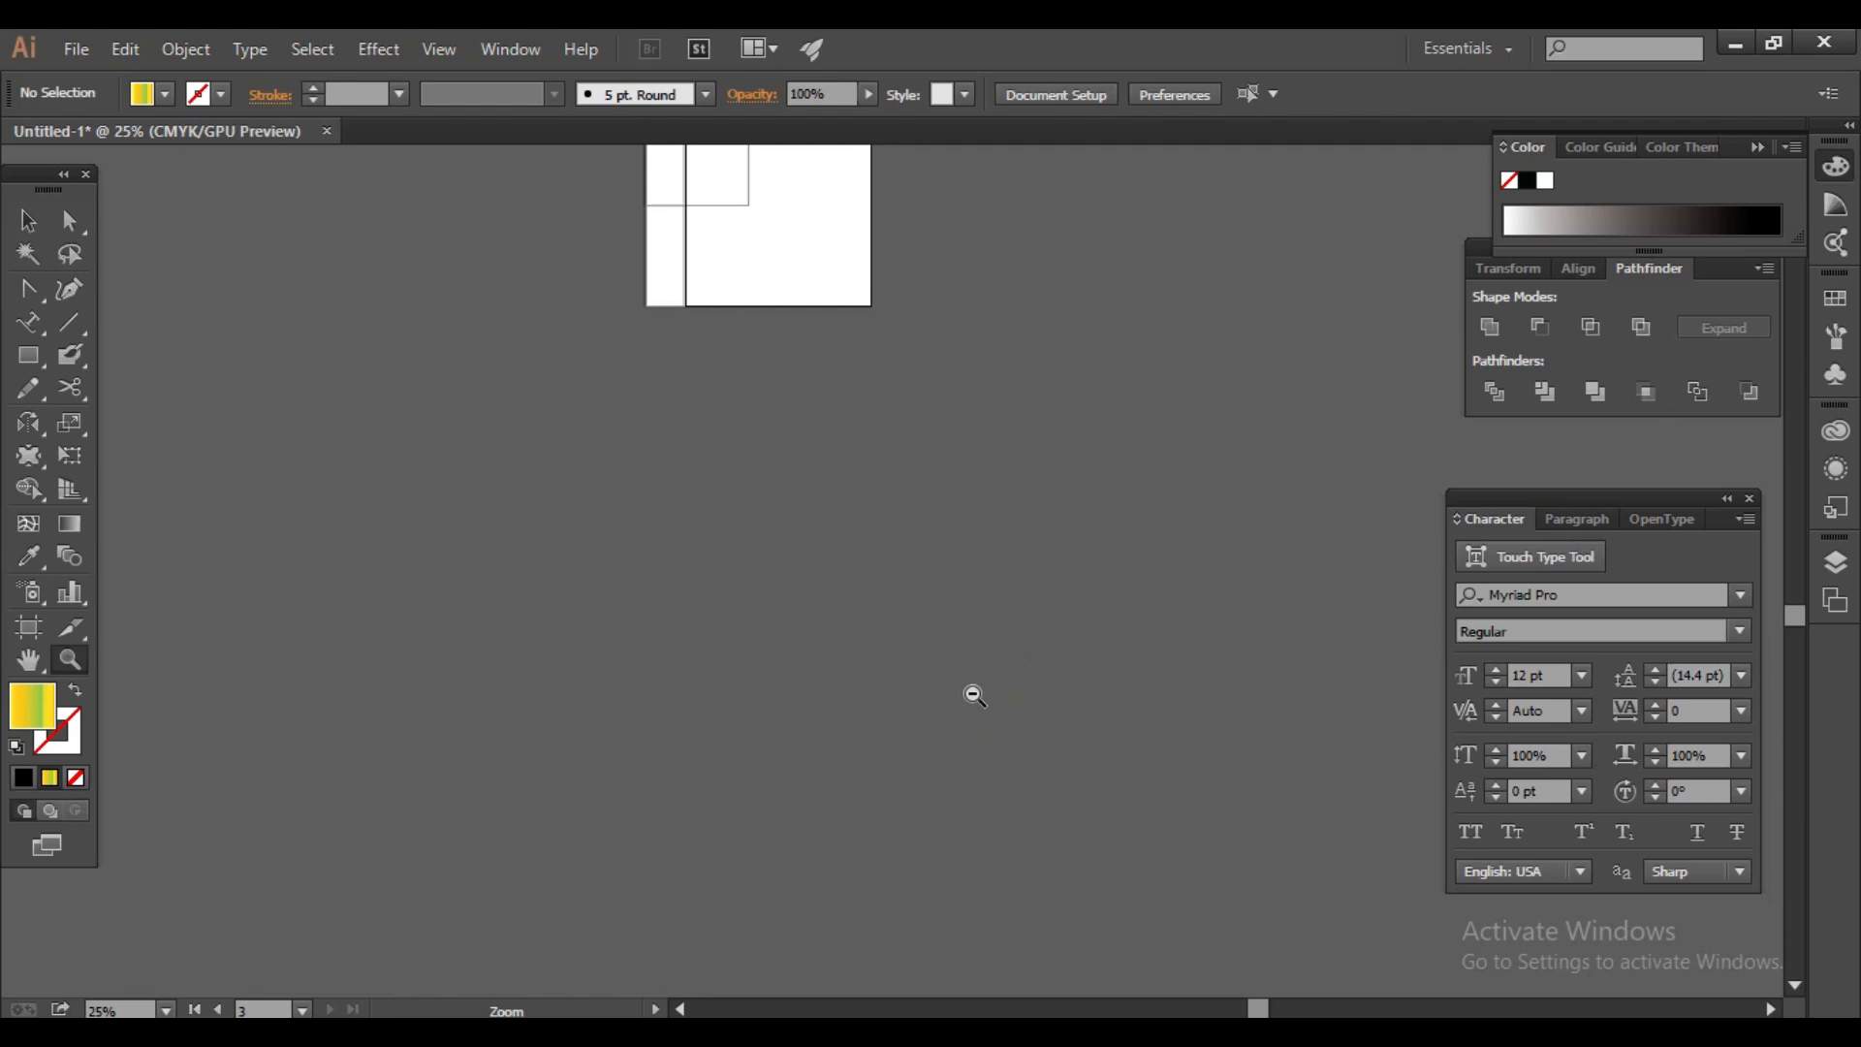
left_click(974, 694, "alt")
left_click(823, 428, "alt")
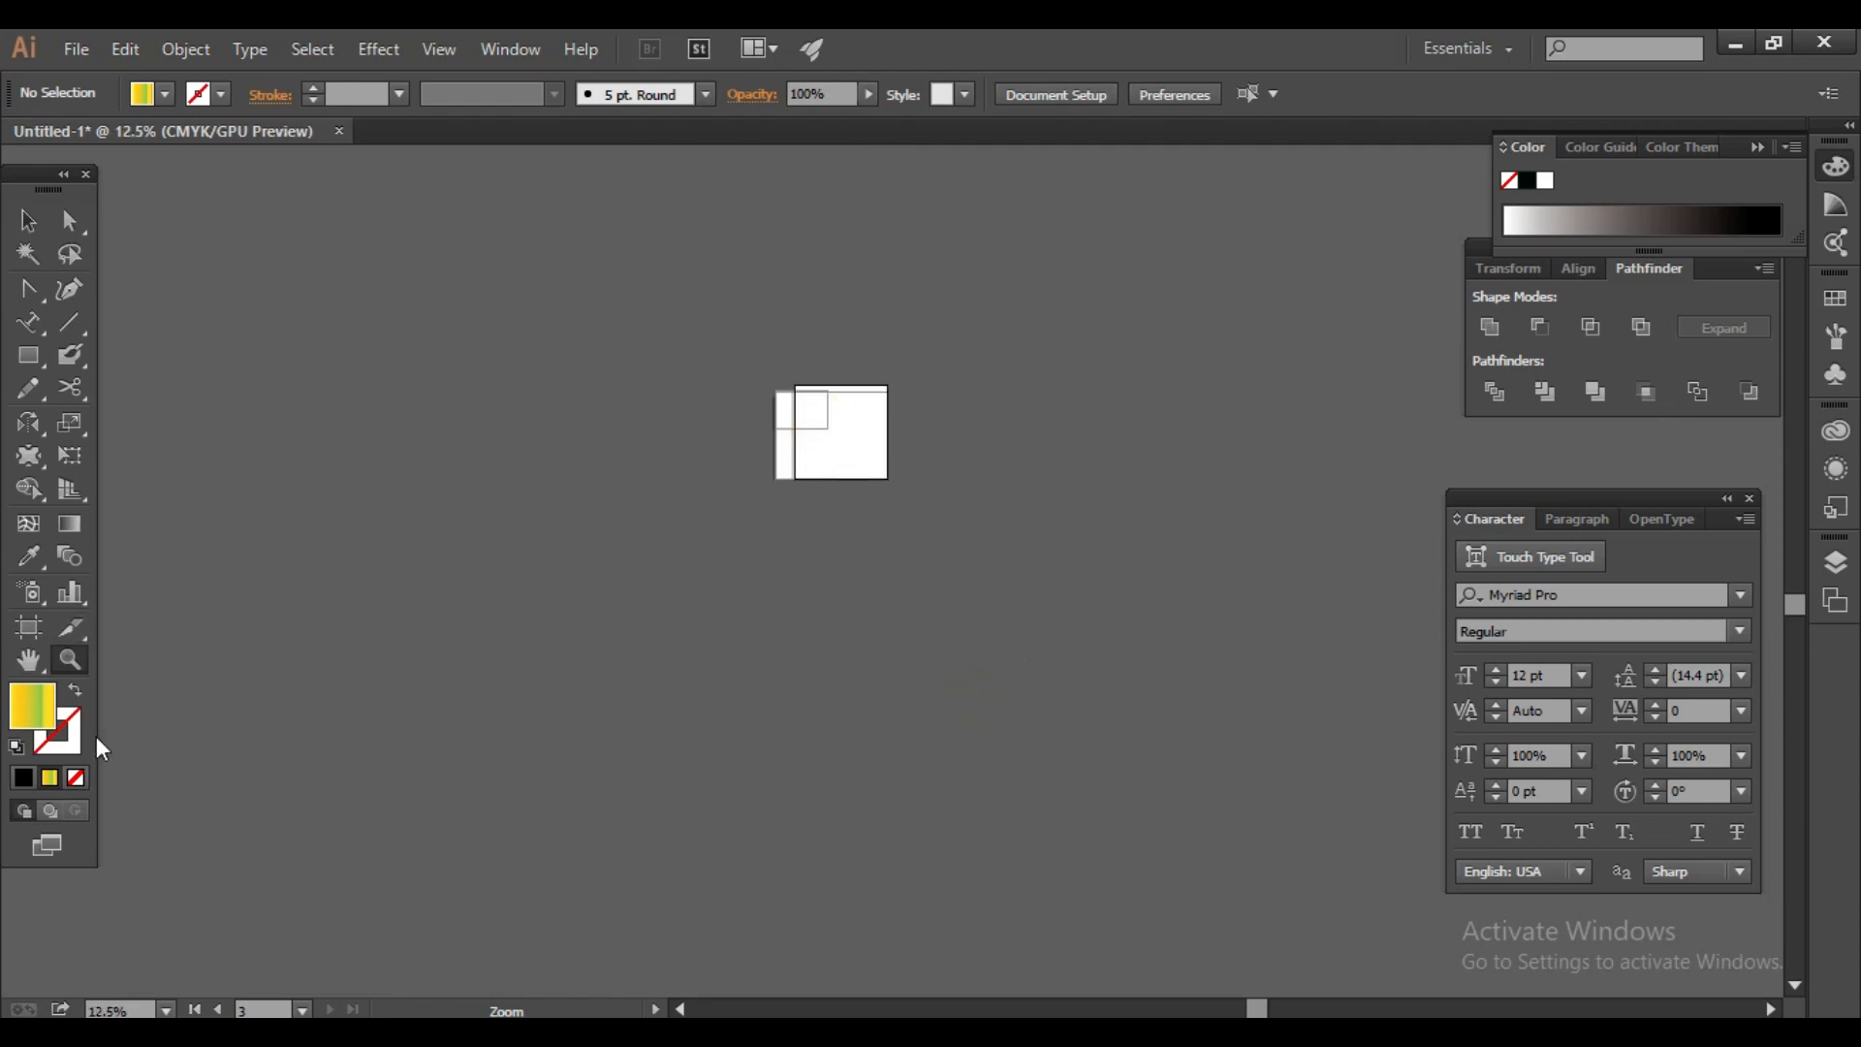
left_click_drag(847, 445, 700, 481)
left_click(818, 607, "ctrl")
left_click_drag(734, 576, 873, 607)
left_click(872, 432)
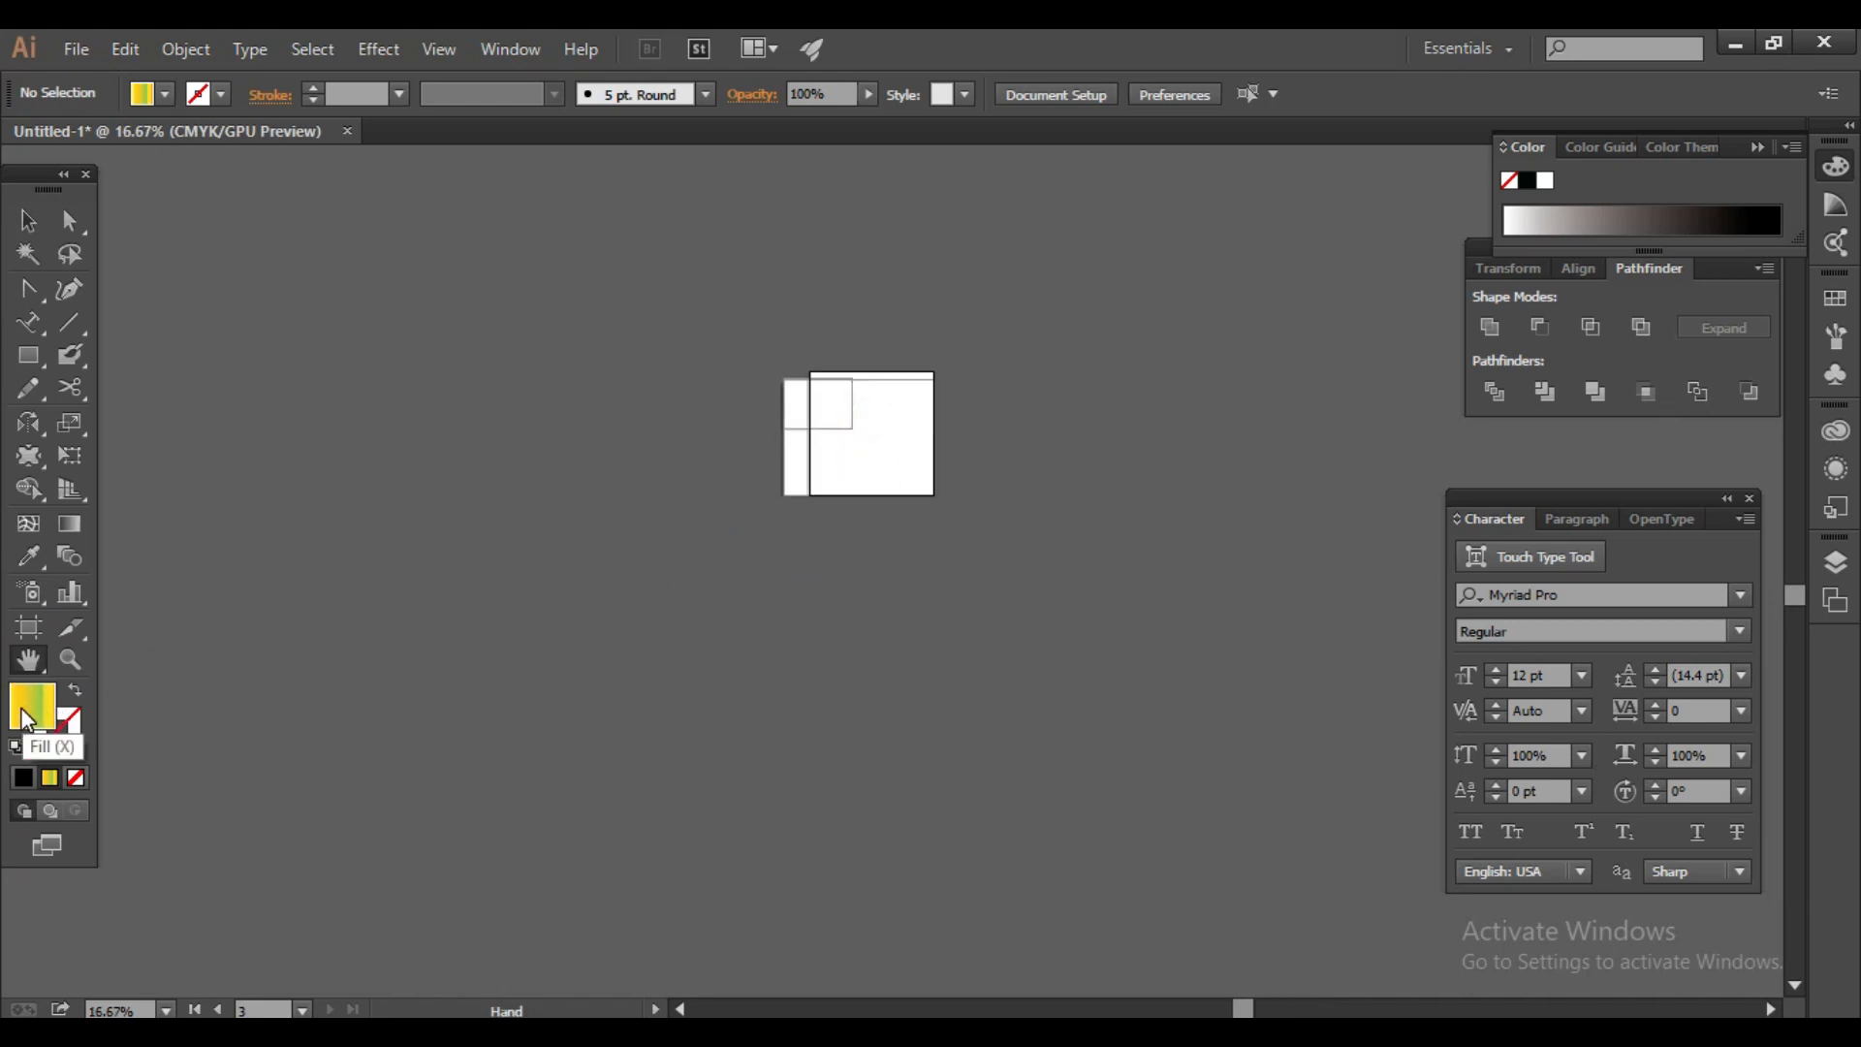
Step: Switch focus between the stroke and fill colours and set the fill to red
left_click(84, 733)
left_click(46, 729)
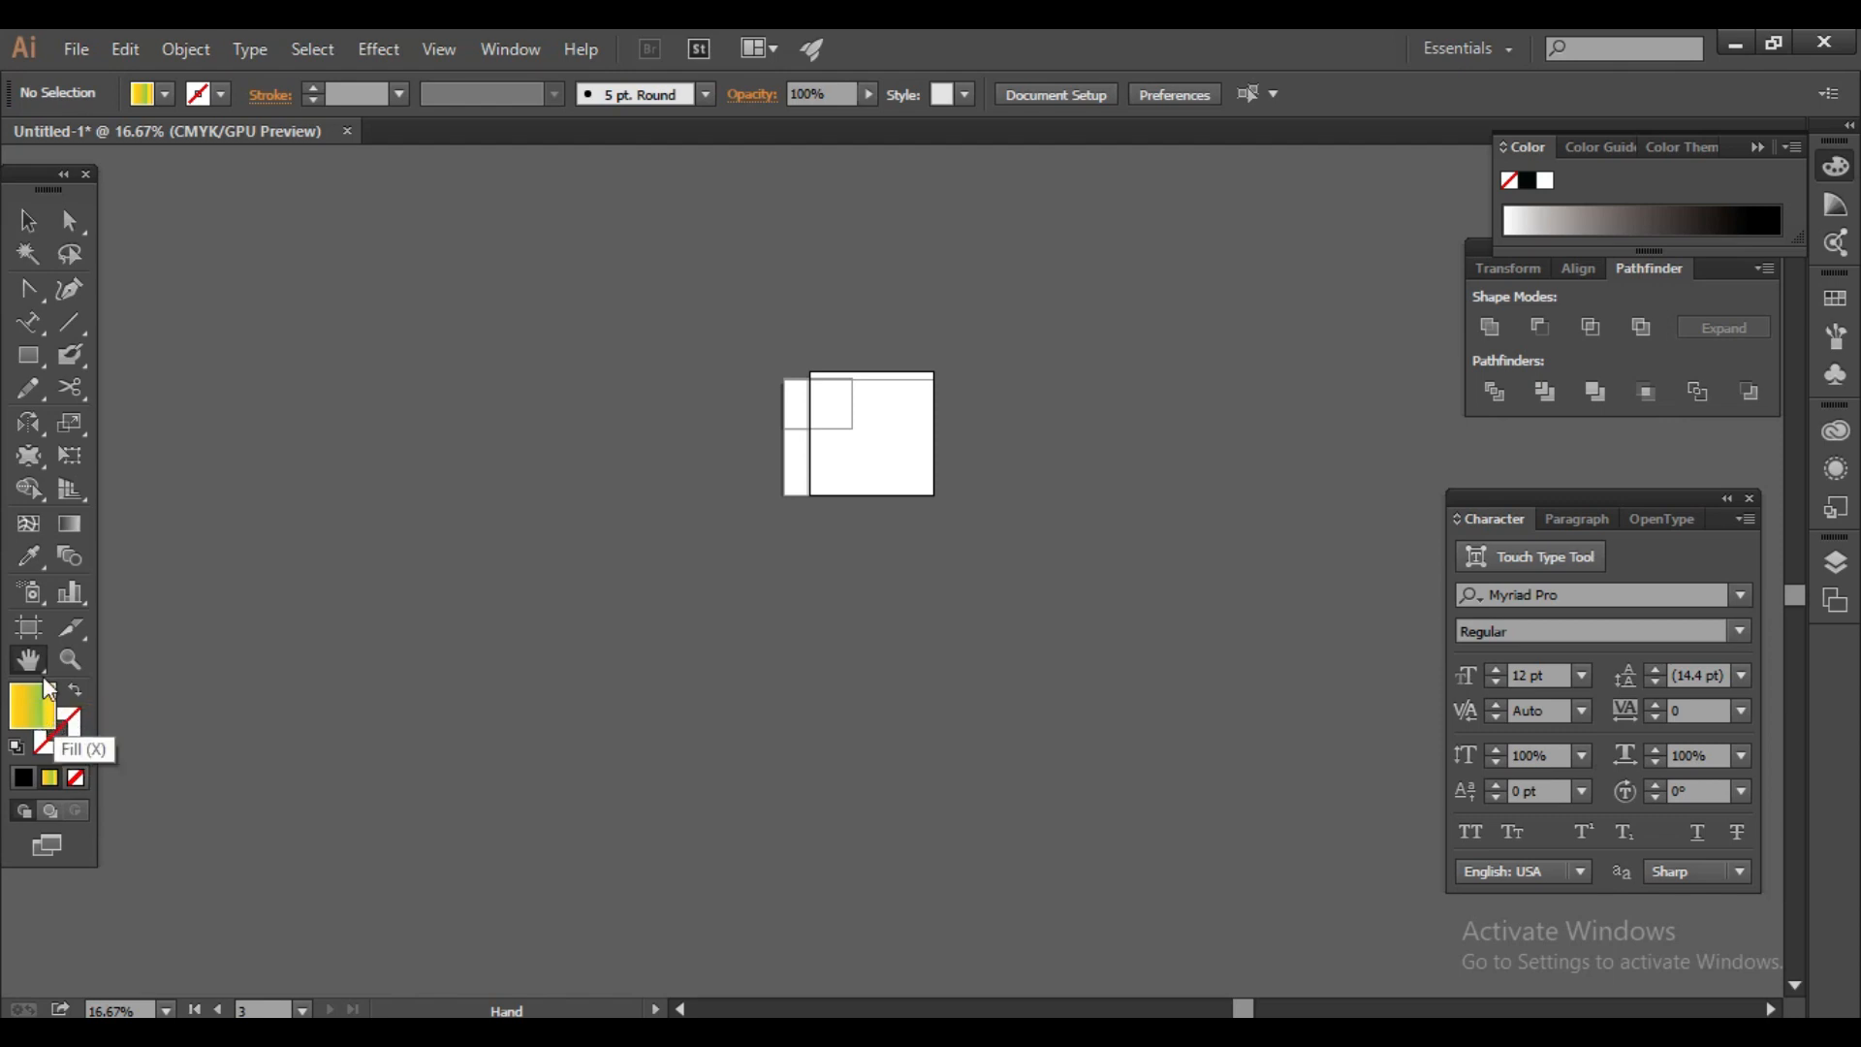
left_click(155, 94)
left_click(95, 140)
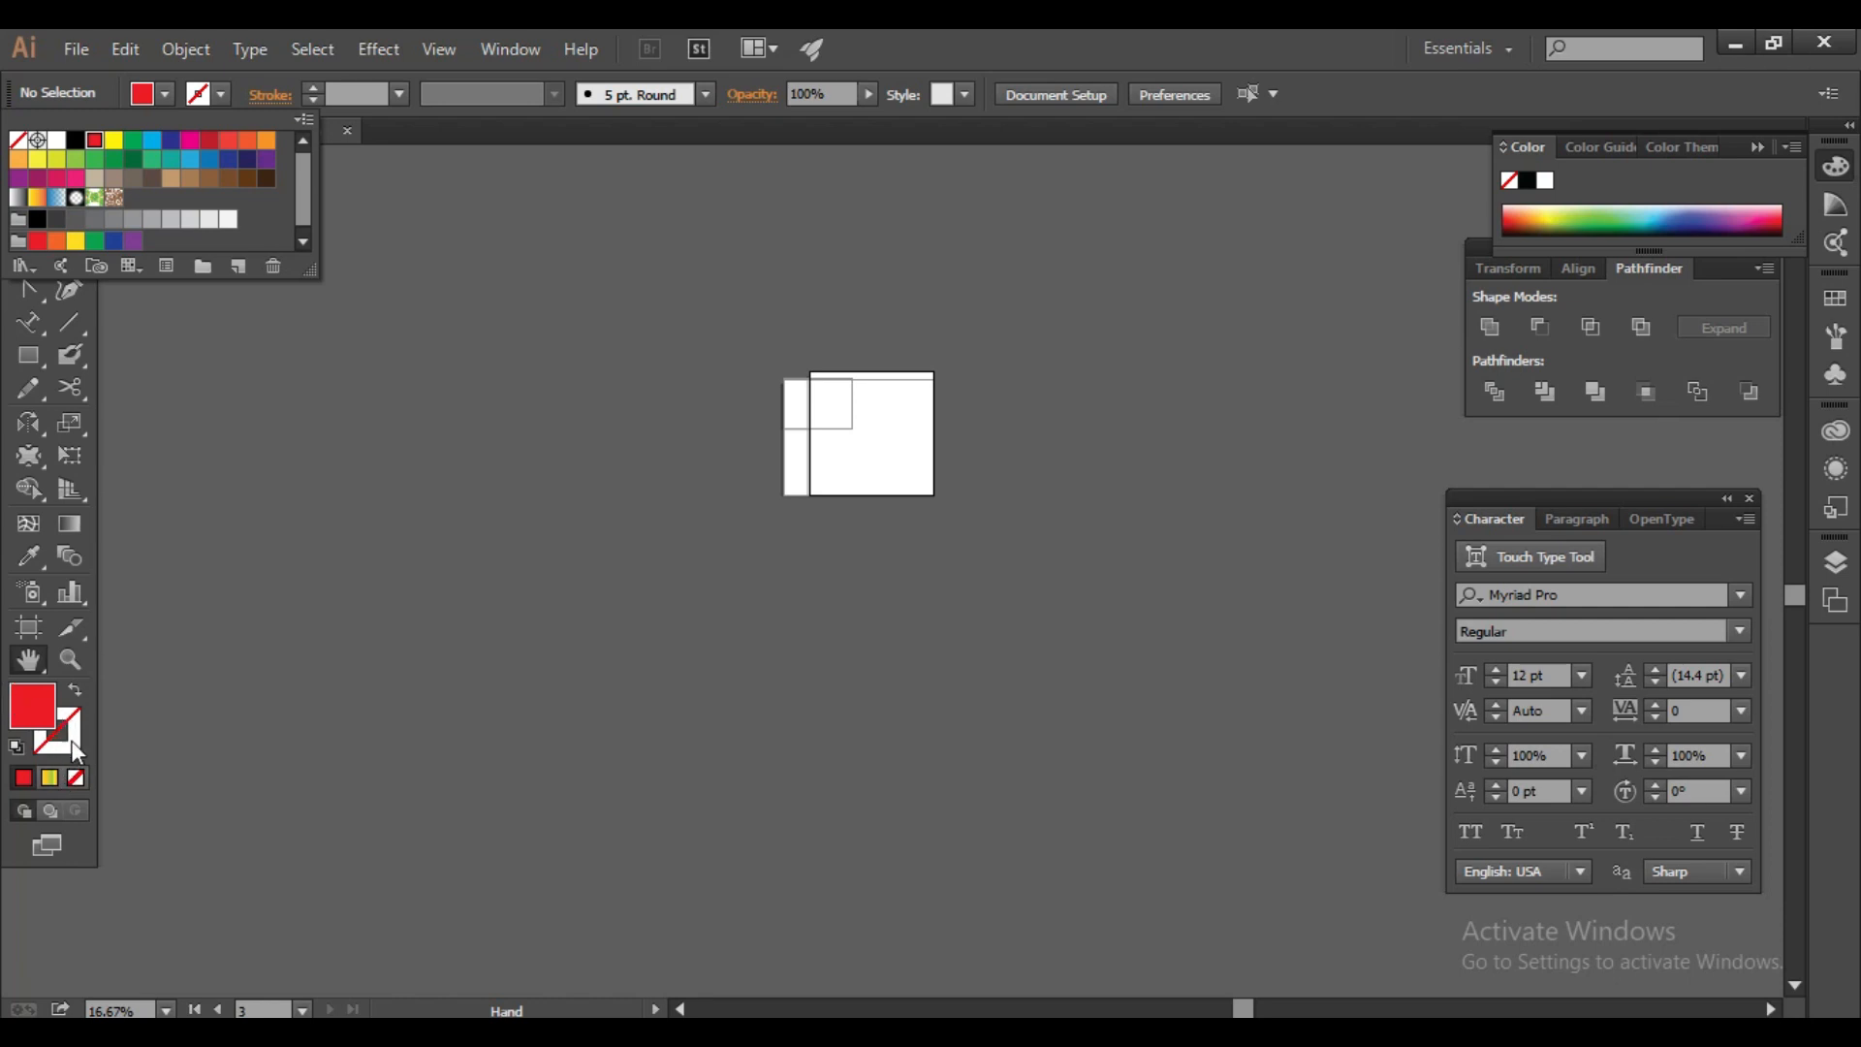
left_click(294, 770)
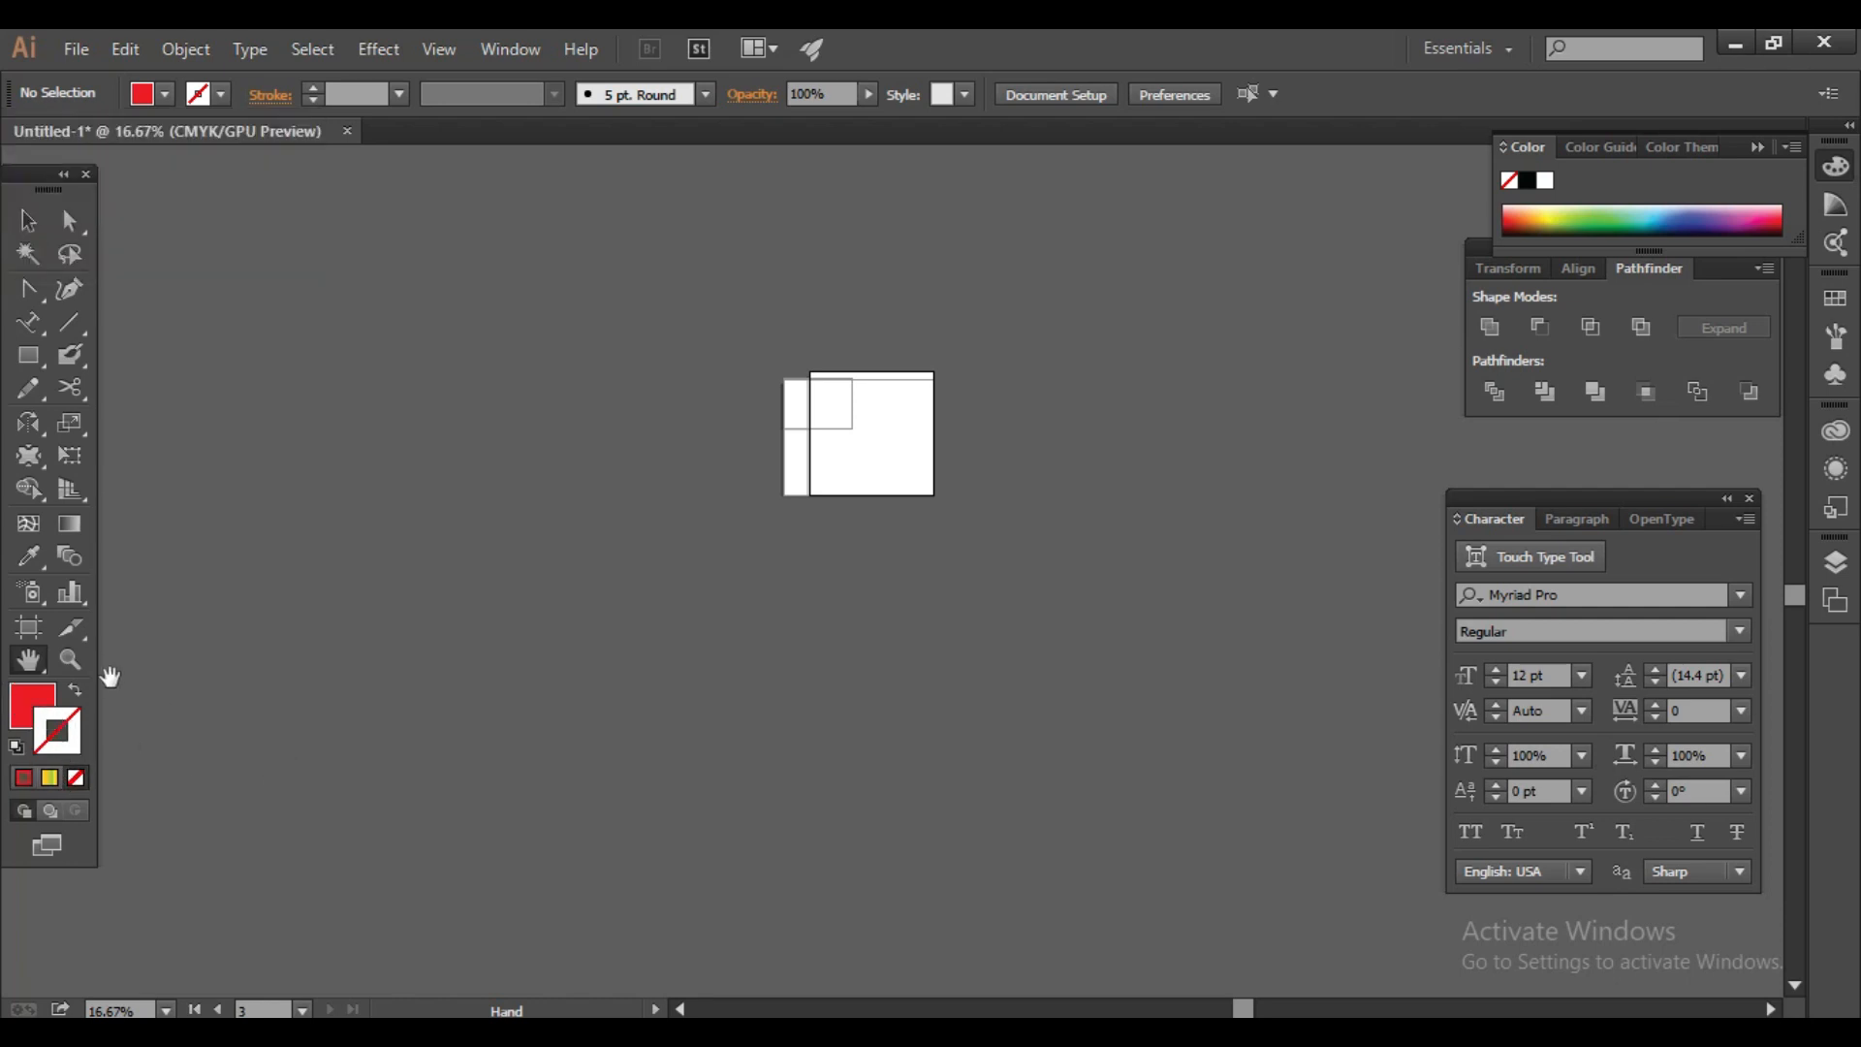
Step: Set the fill to magenta and try a dark blue stroke before returning the stroke to None
key("x")
left_click(206, 94)
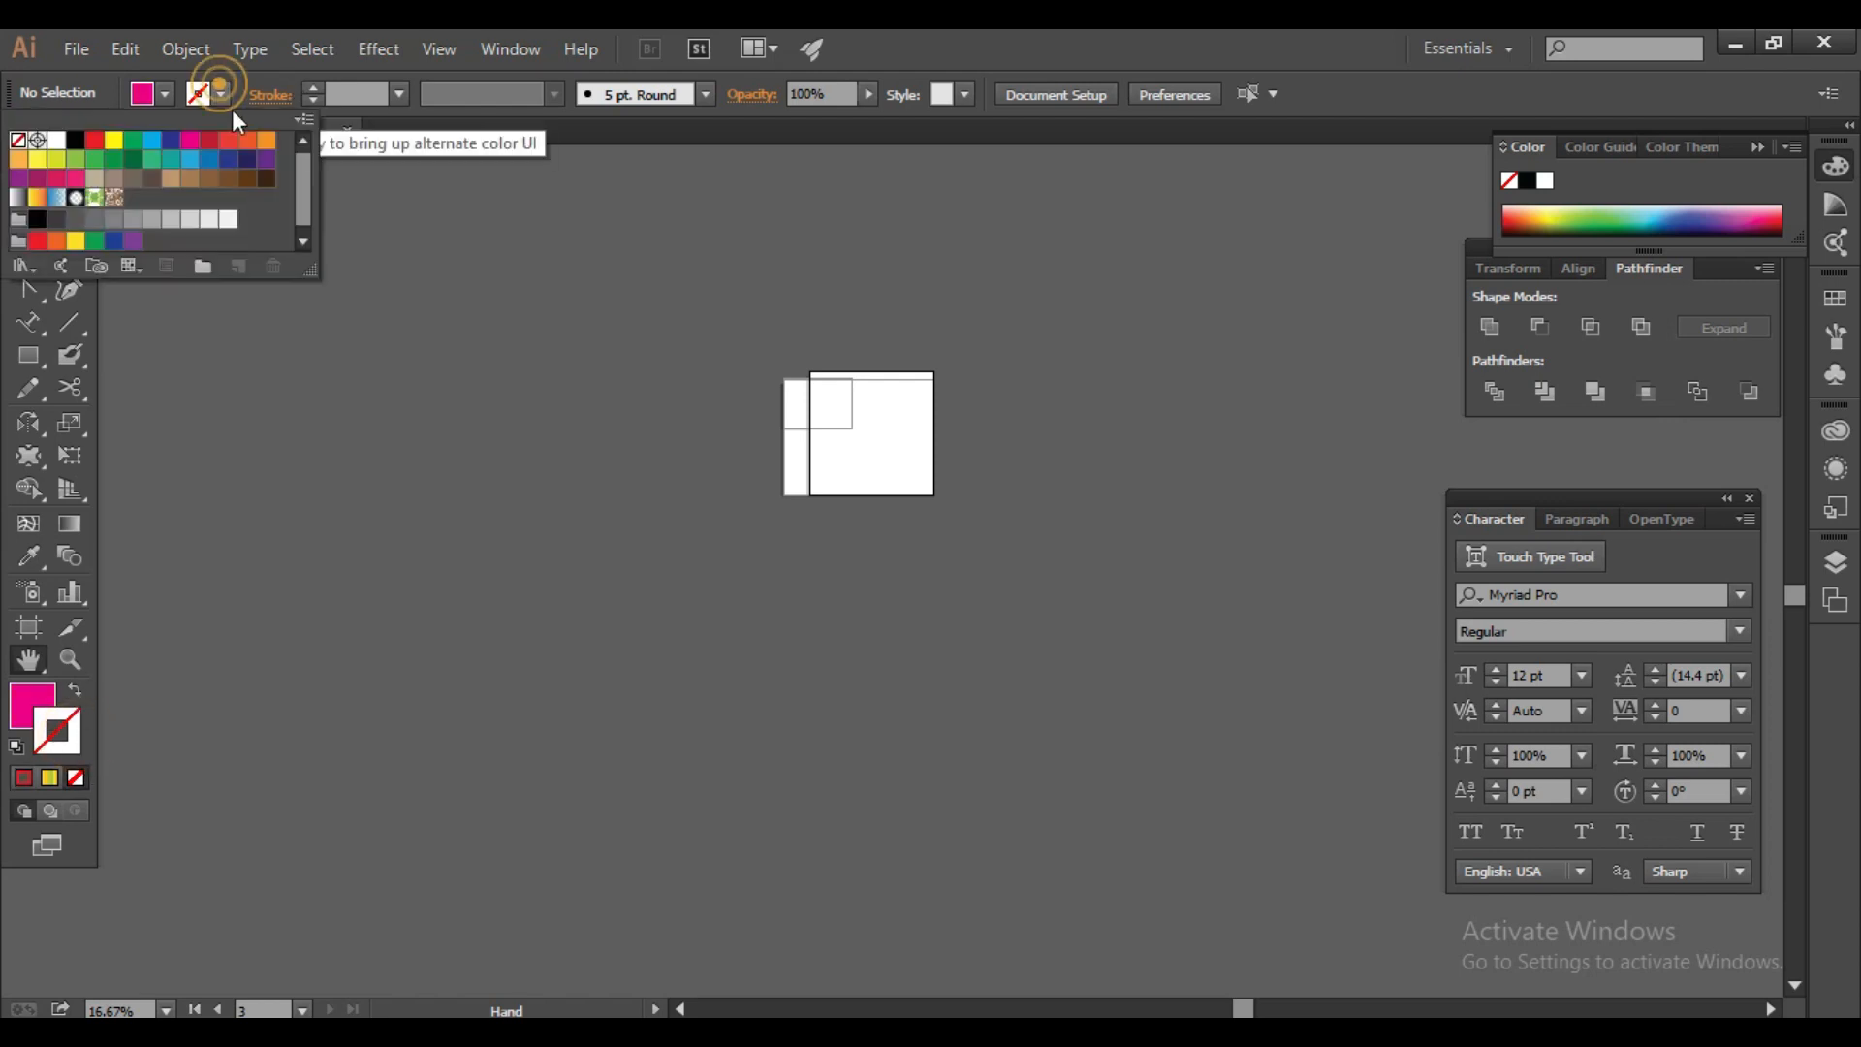
left_click(248, 159)
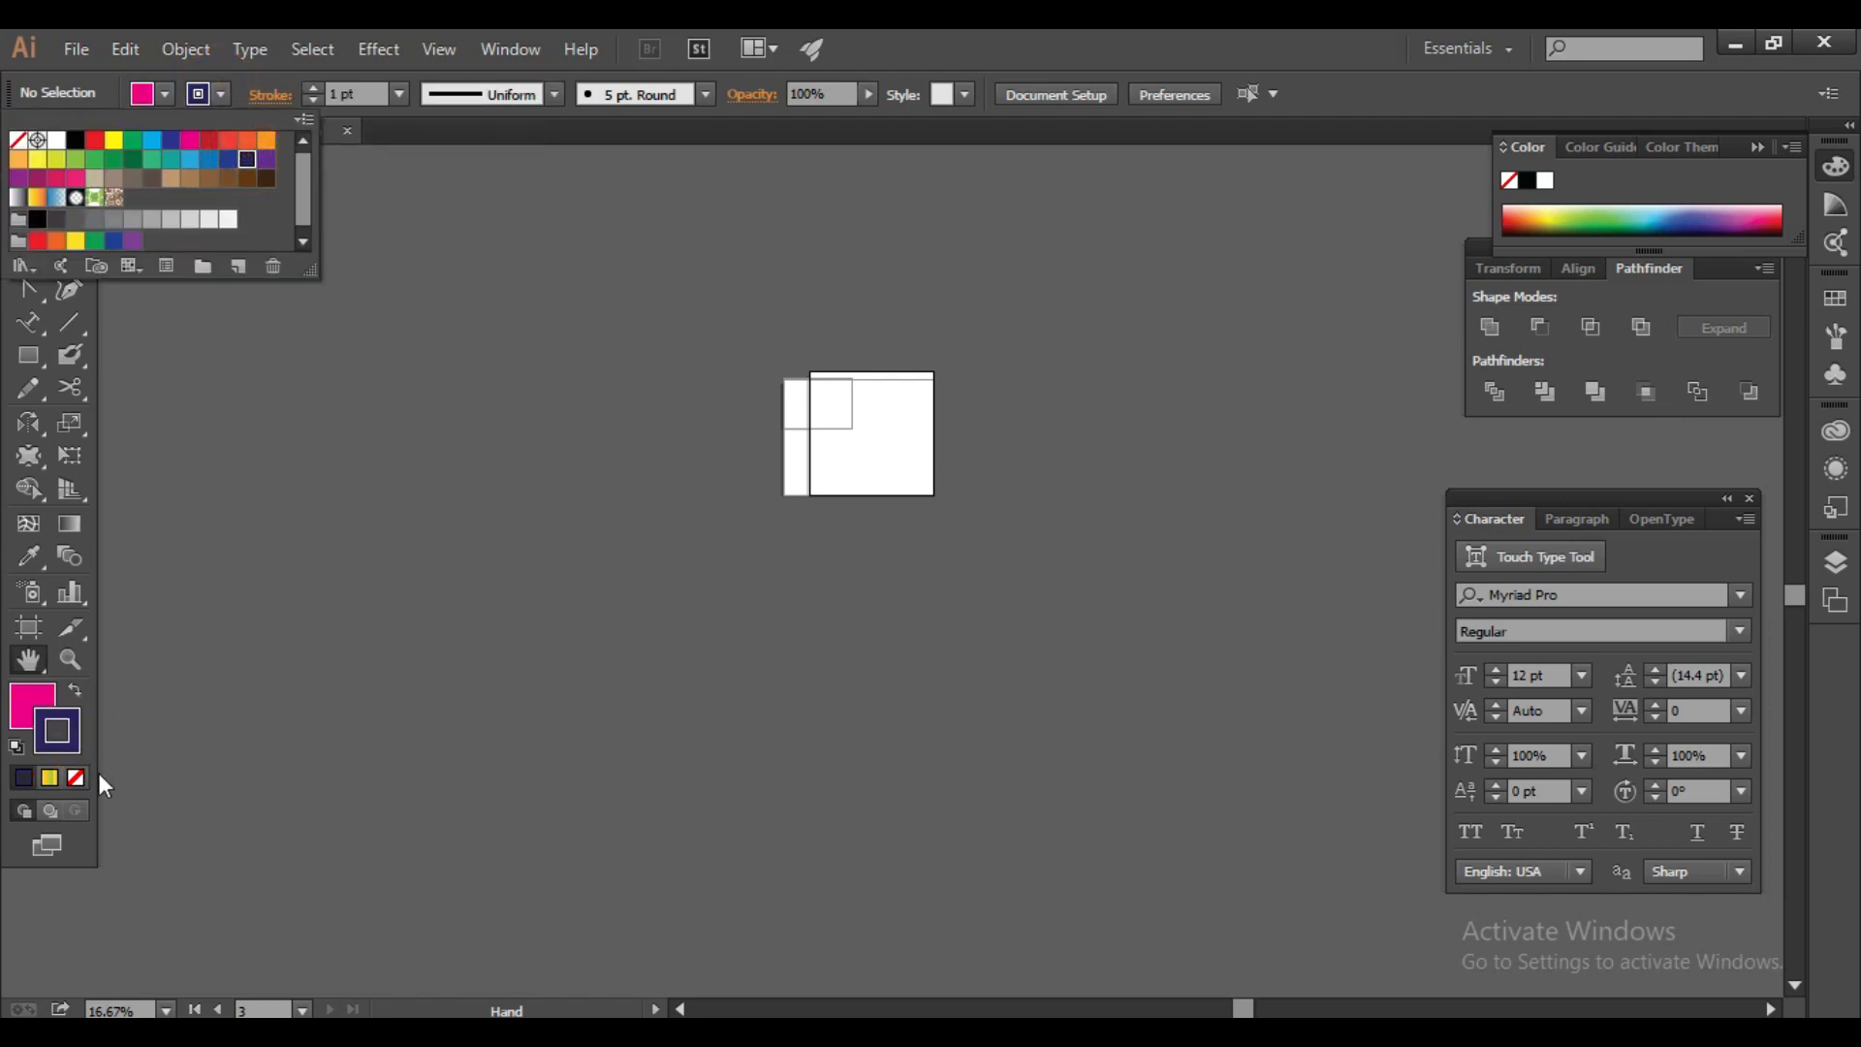
left_click(87, 789)
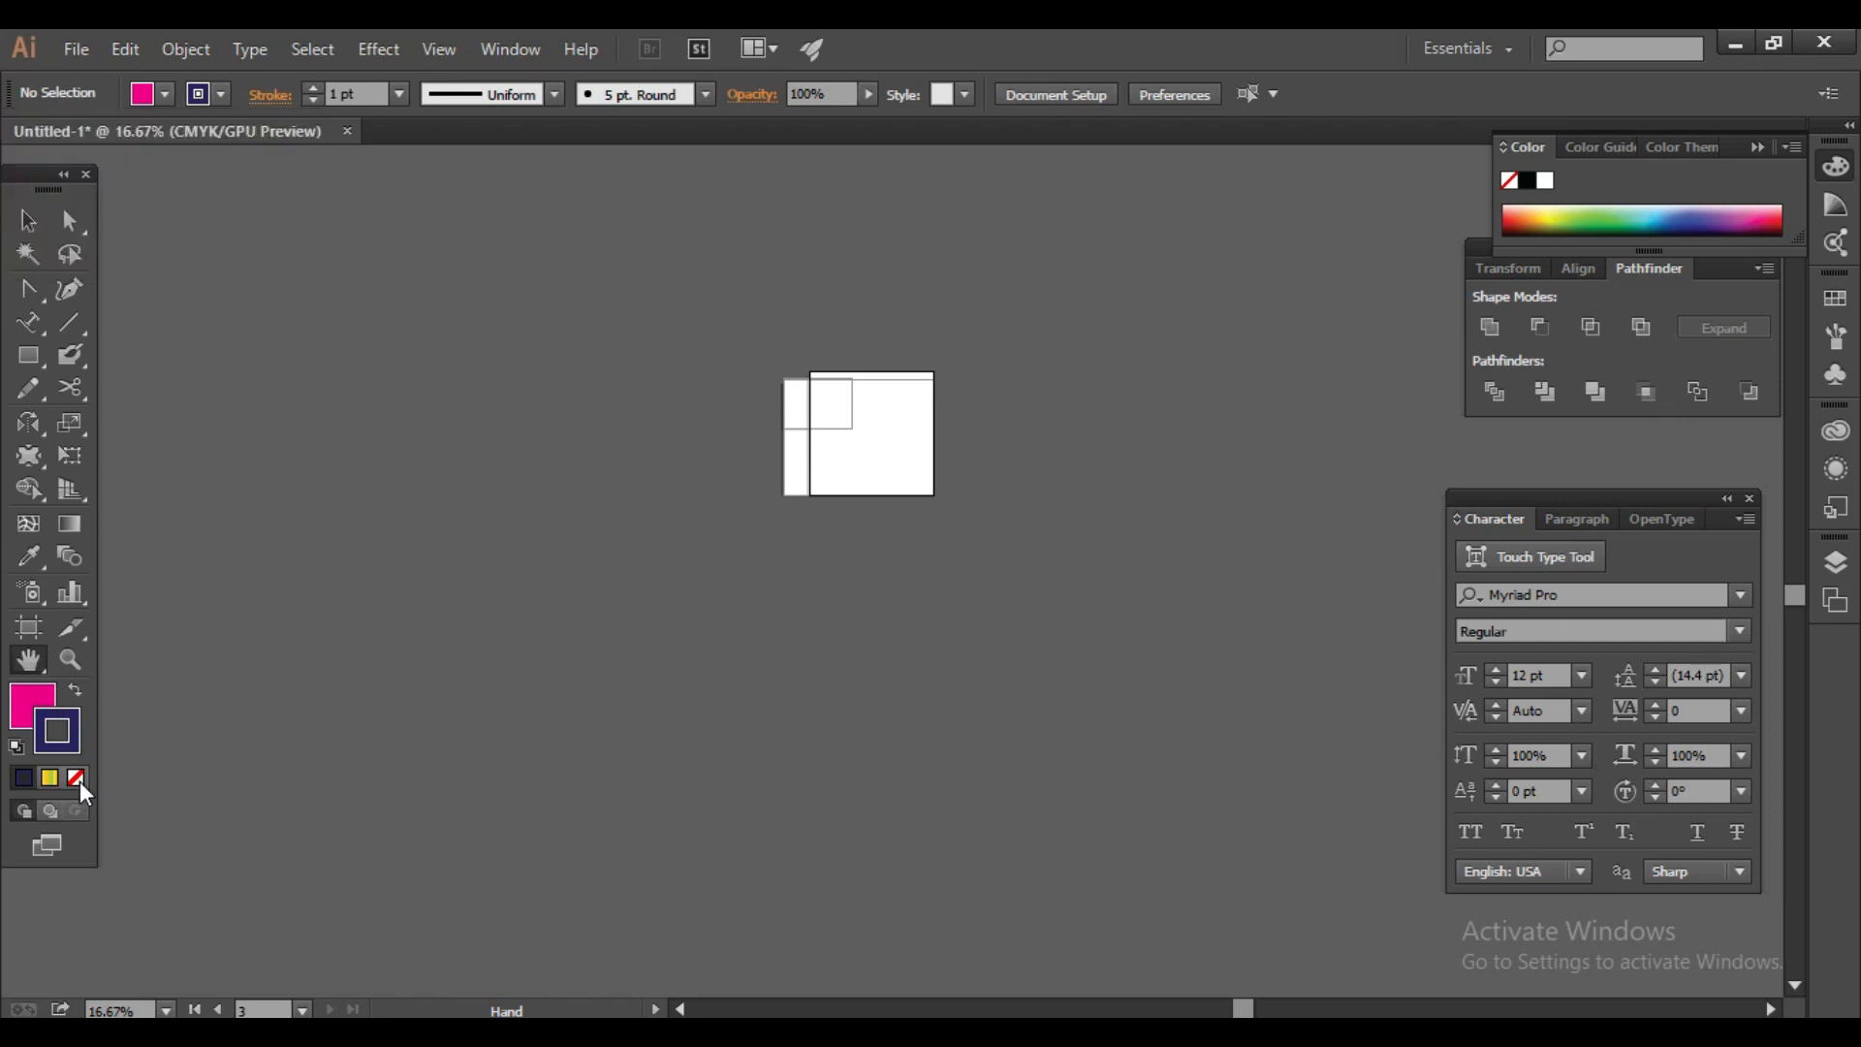
left_click(222, 94)
left_click(18, 139)
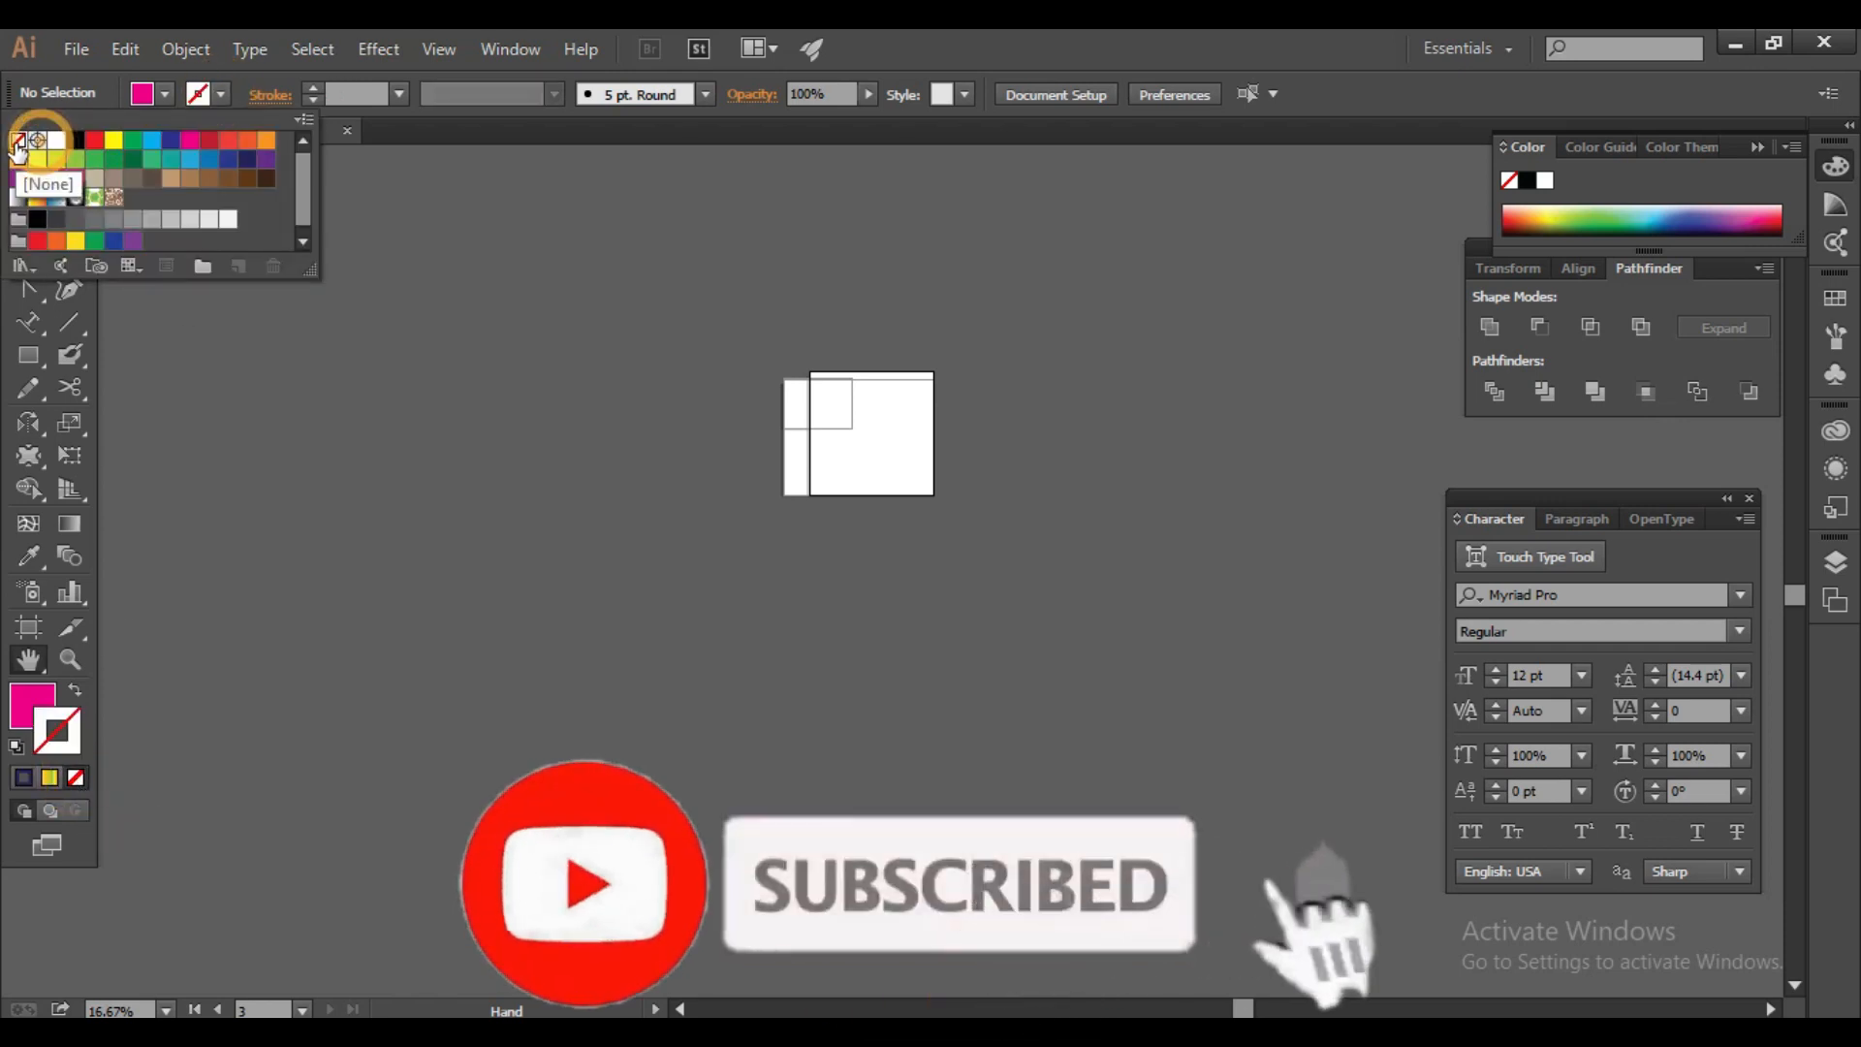
Step: Cycle the fill through None, the last solid magenta and the last yellow-green gradient
left_click(31, 712)
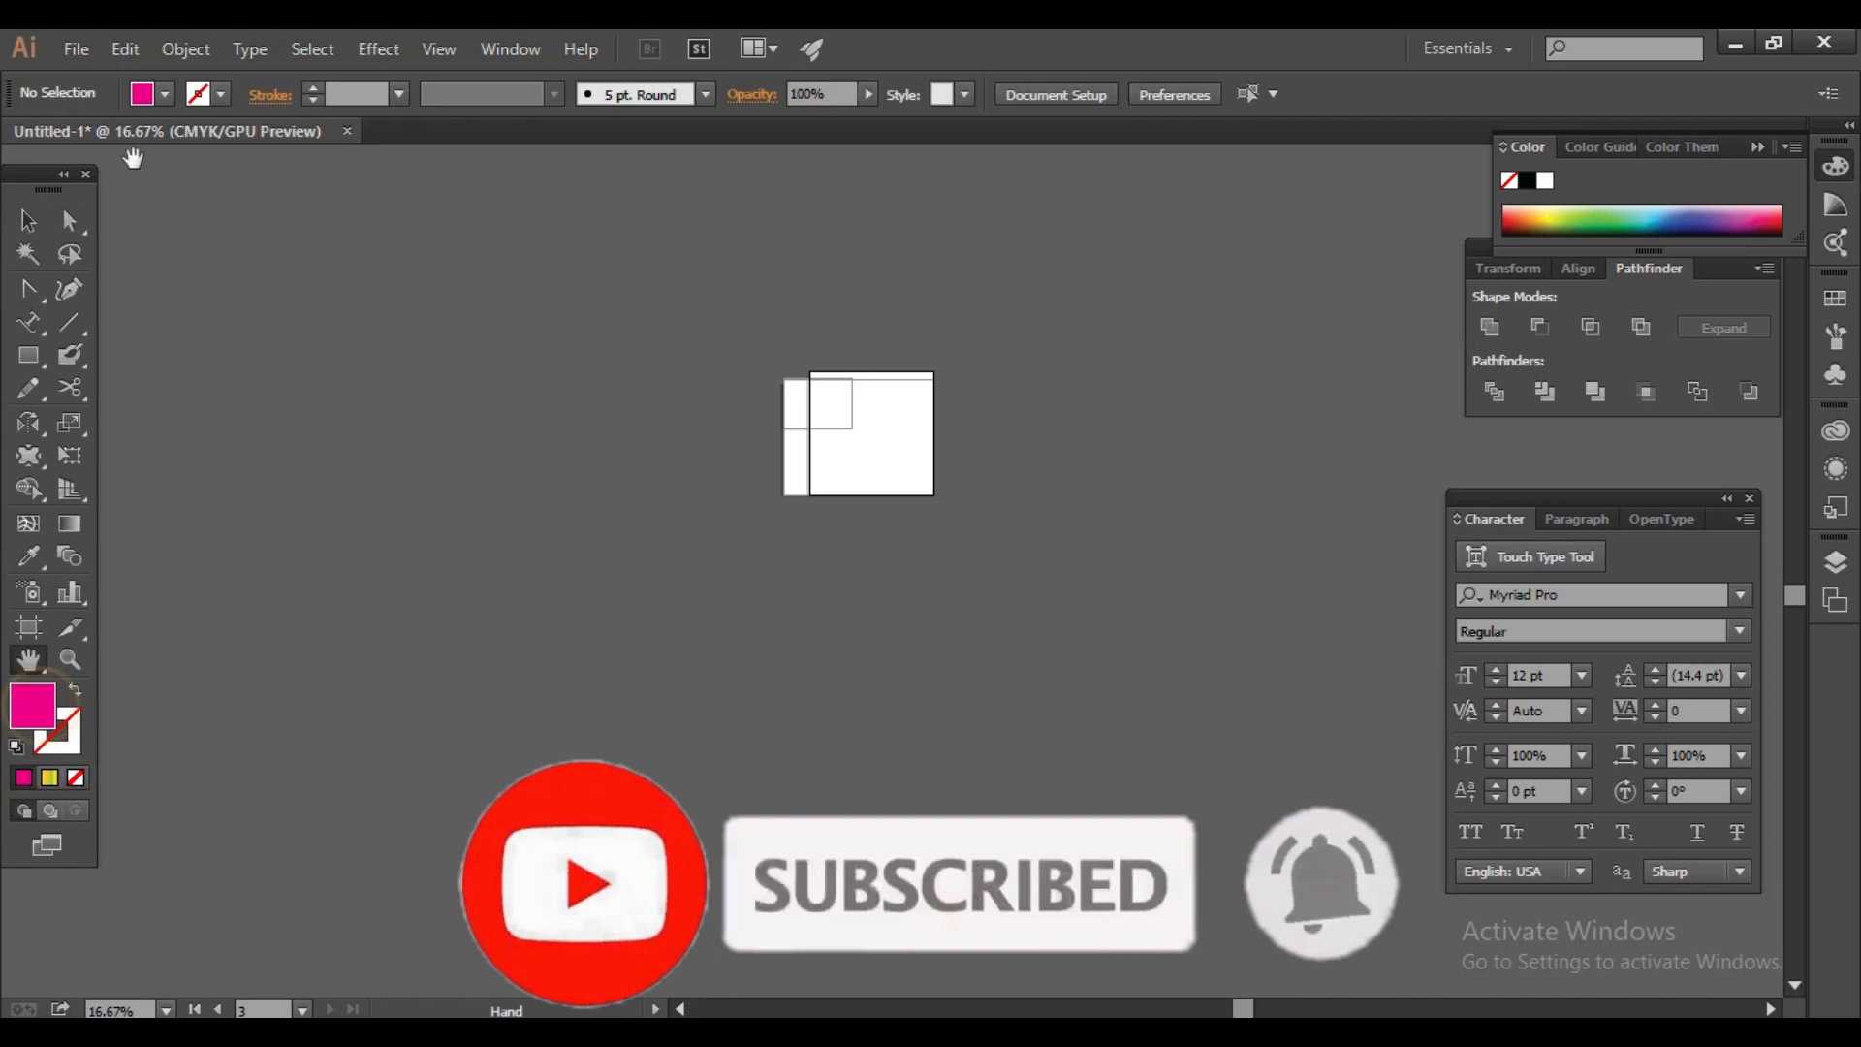
left_click(148, 92)
left_click(17, 136)
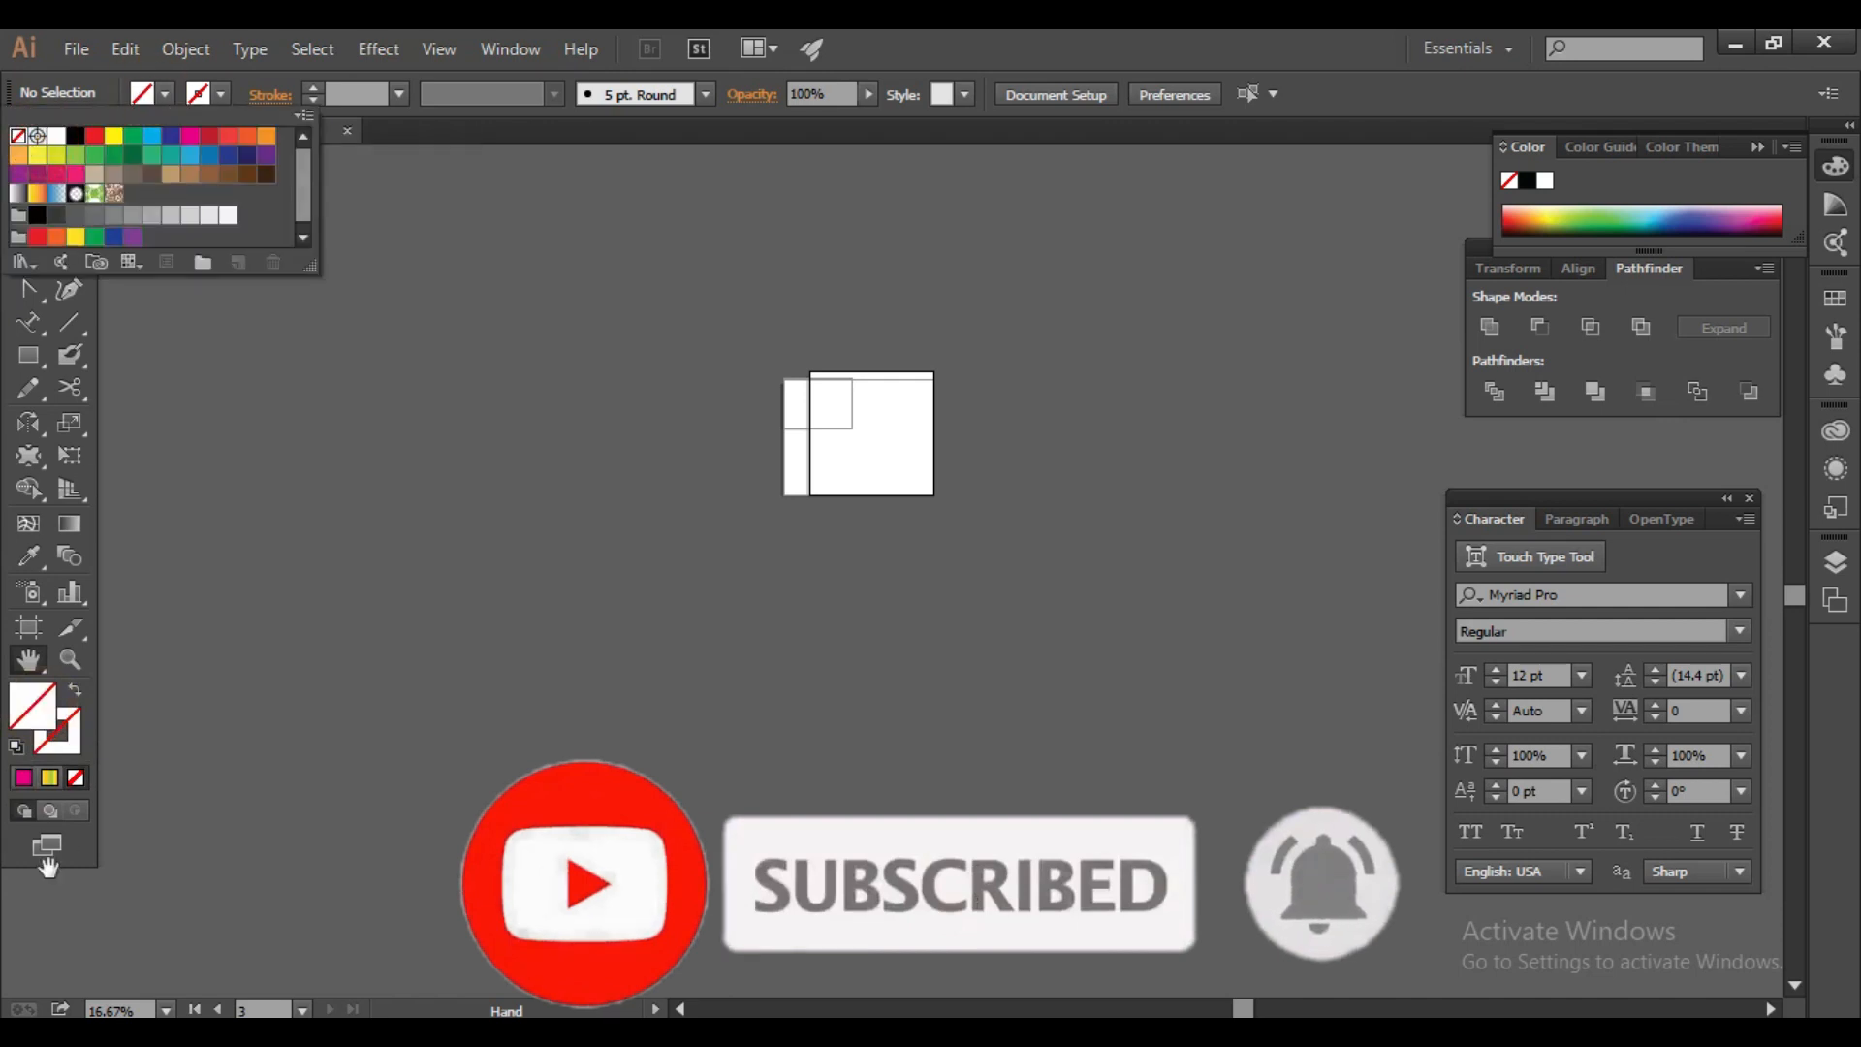
left_click(24, 780)
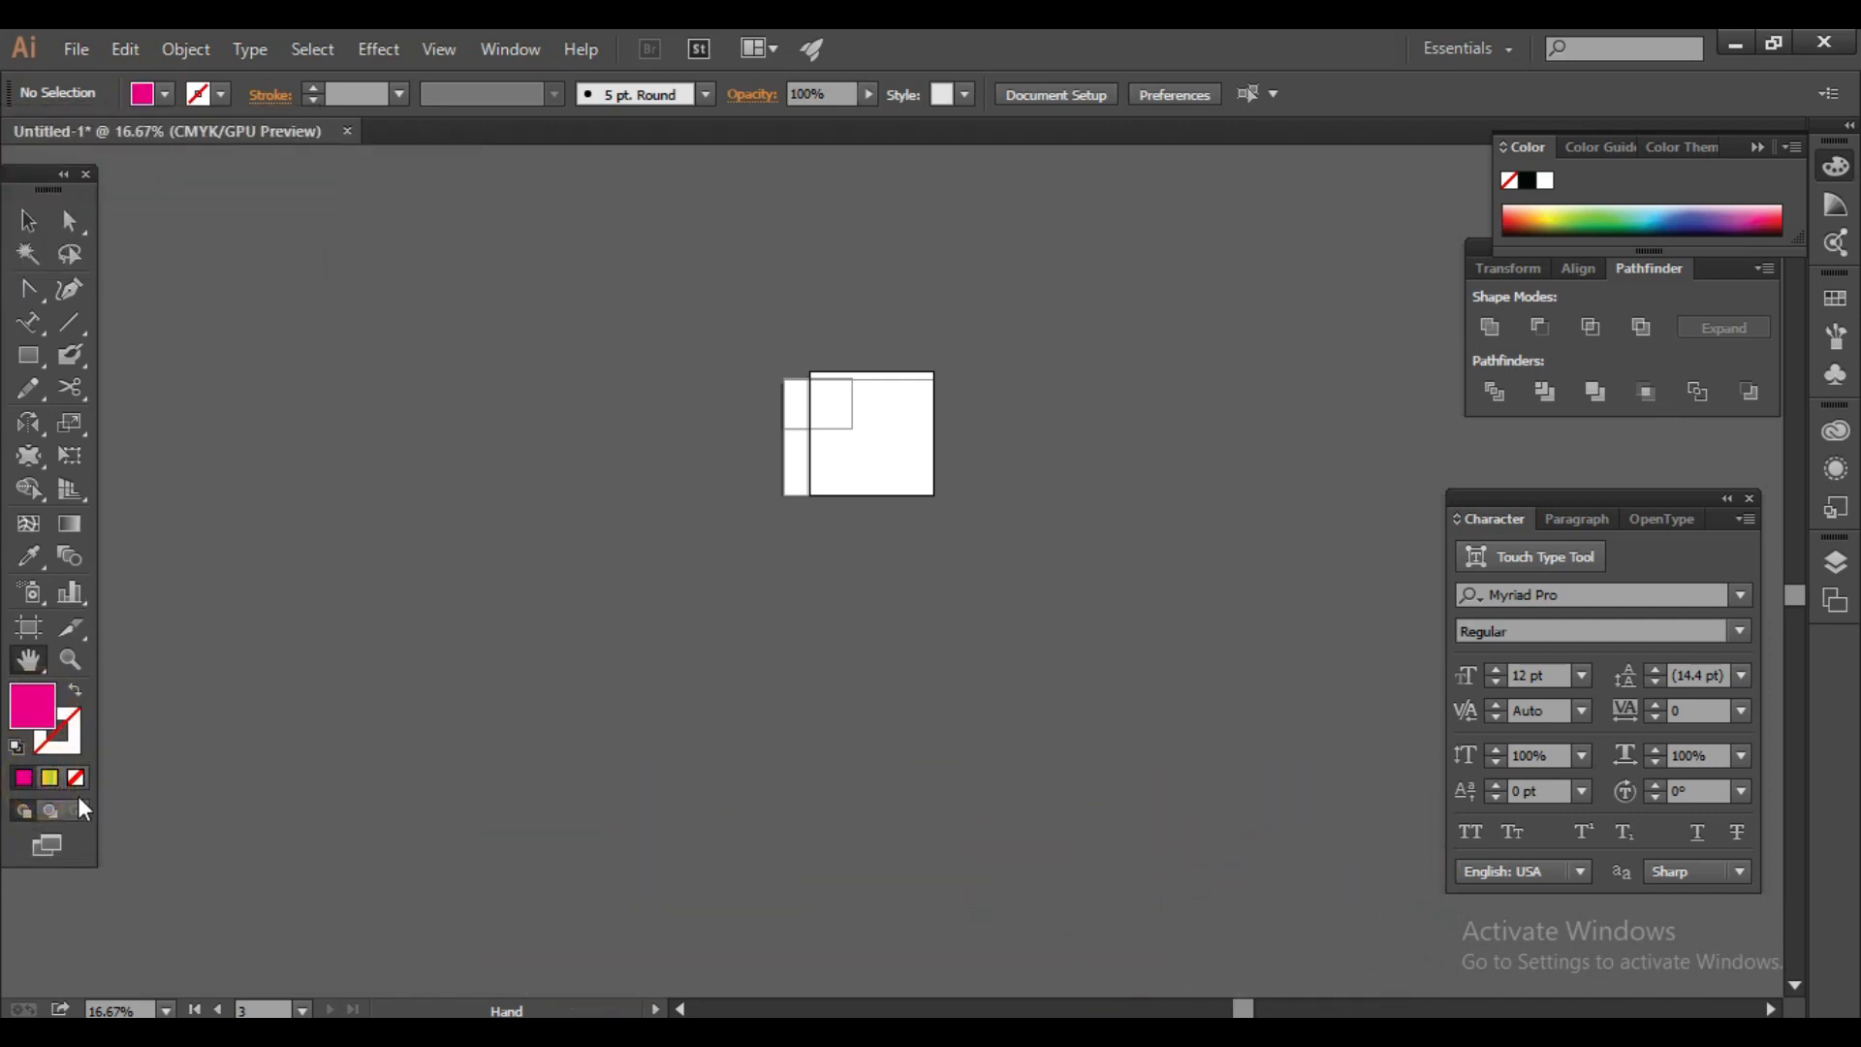
left_click(50, 782)
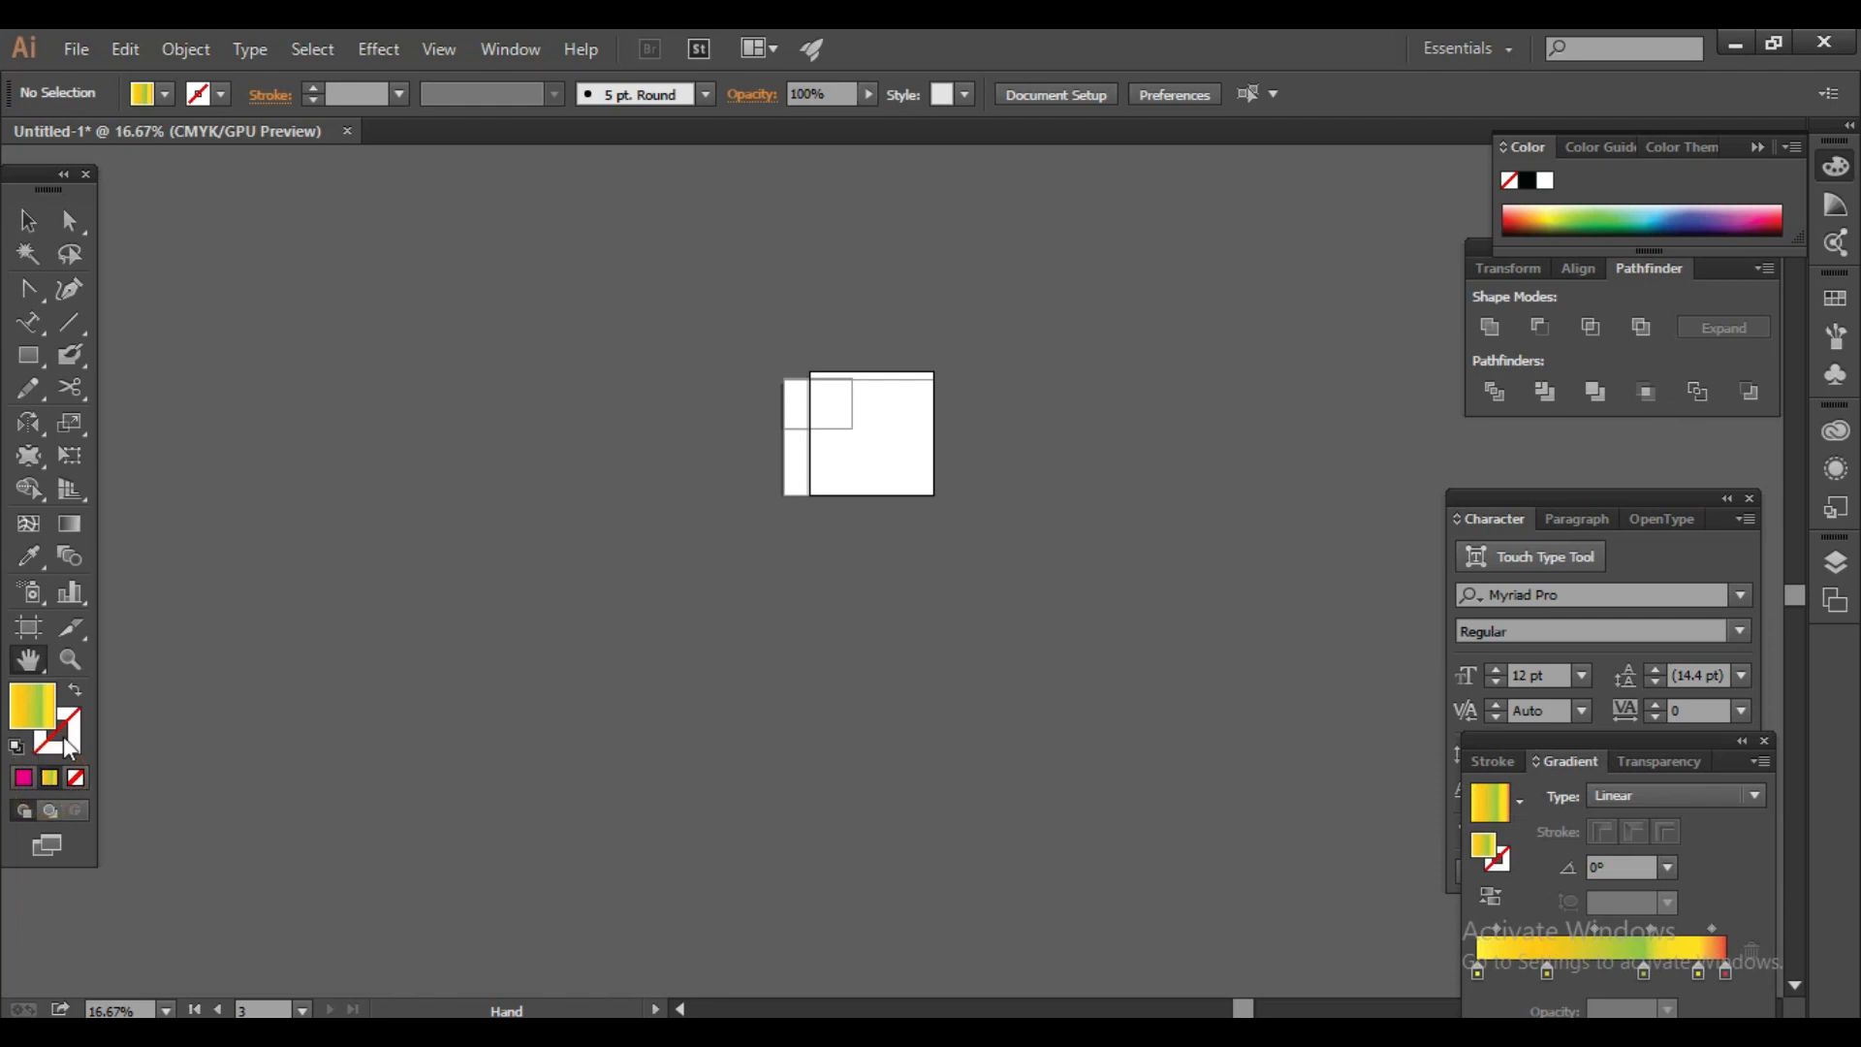
Step: Reset to the default fill and stroke, swap the two colours, and close the Gradient settings
left_click(17, 747)
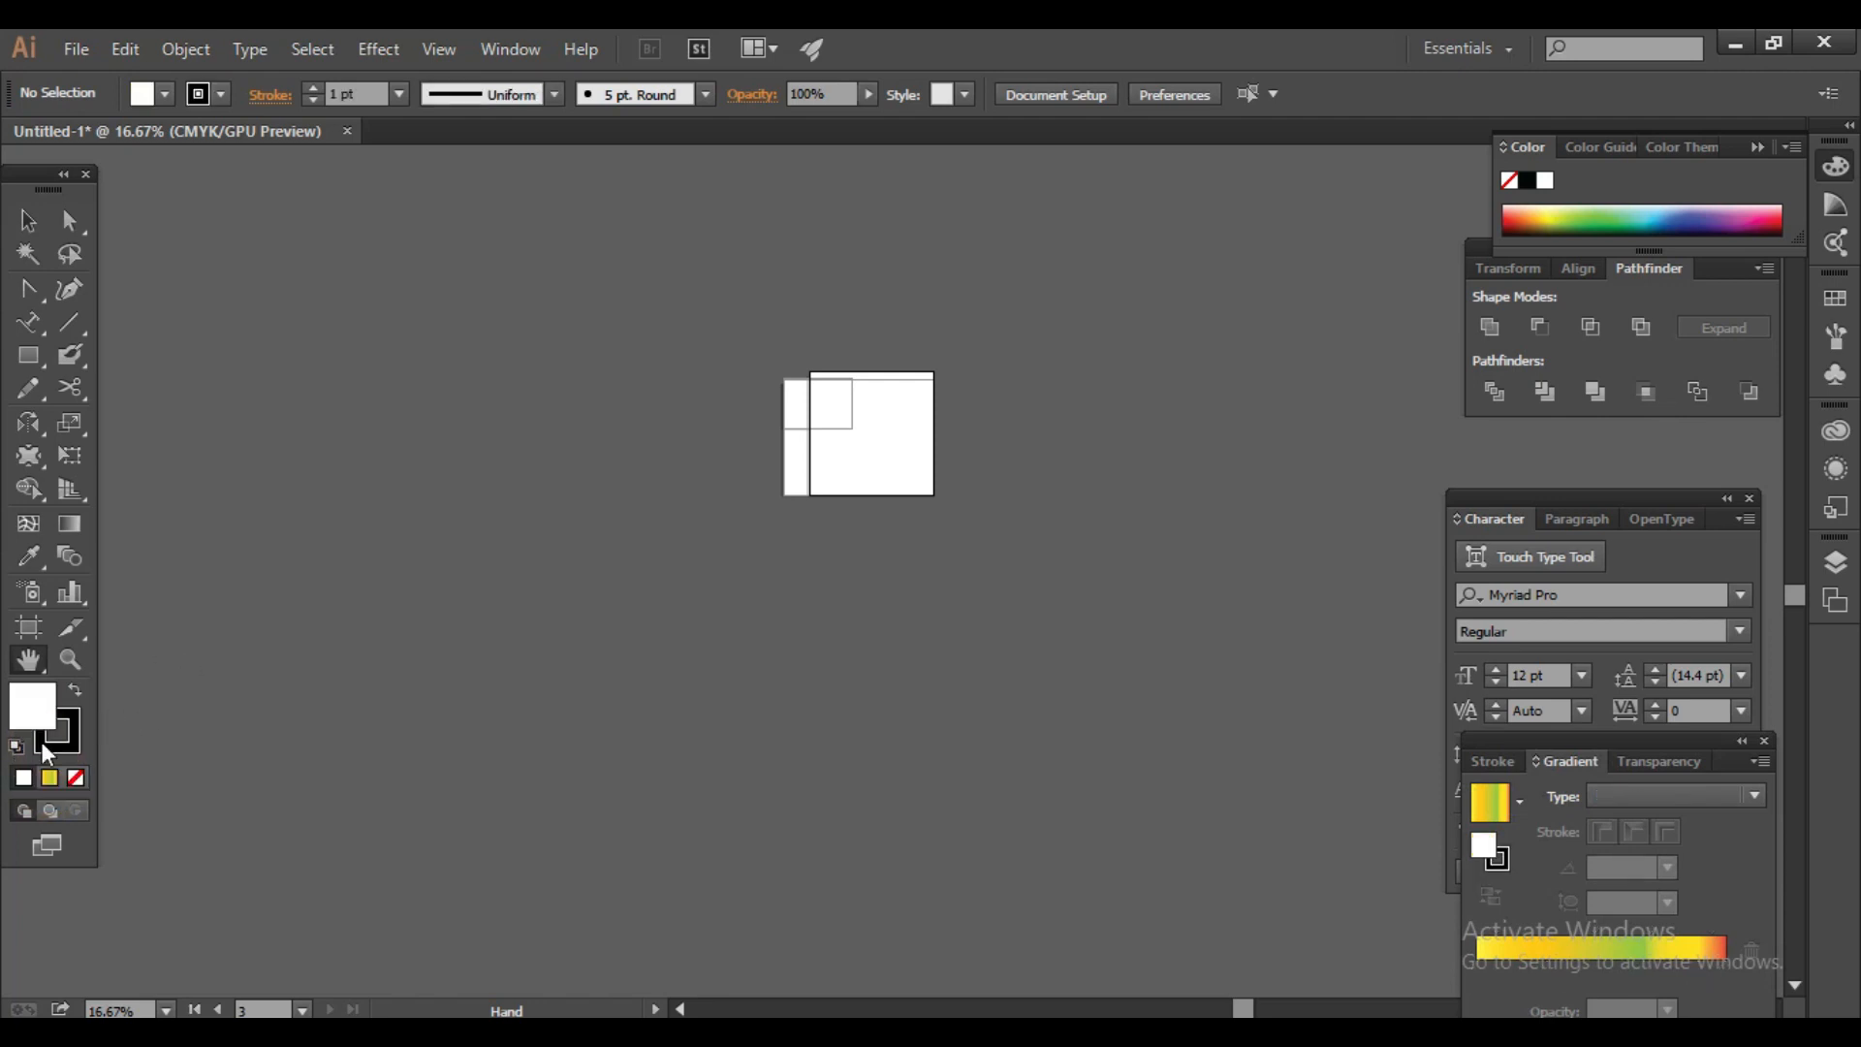
left_click(78, 690)
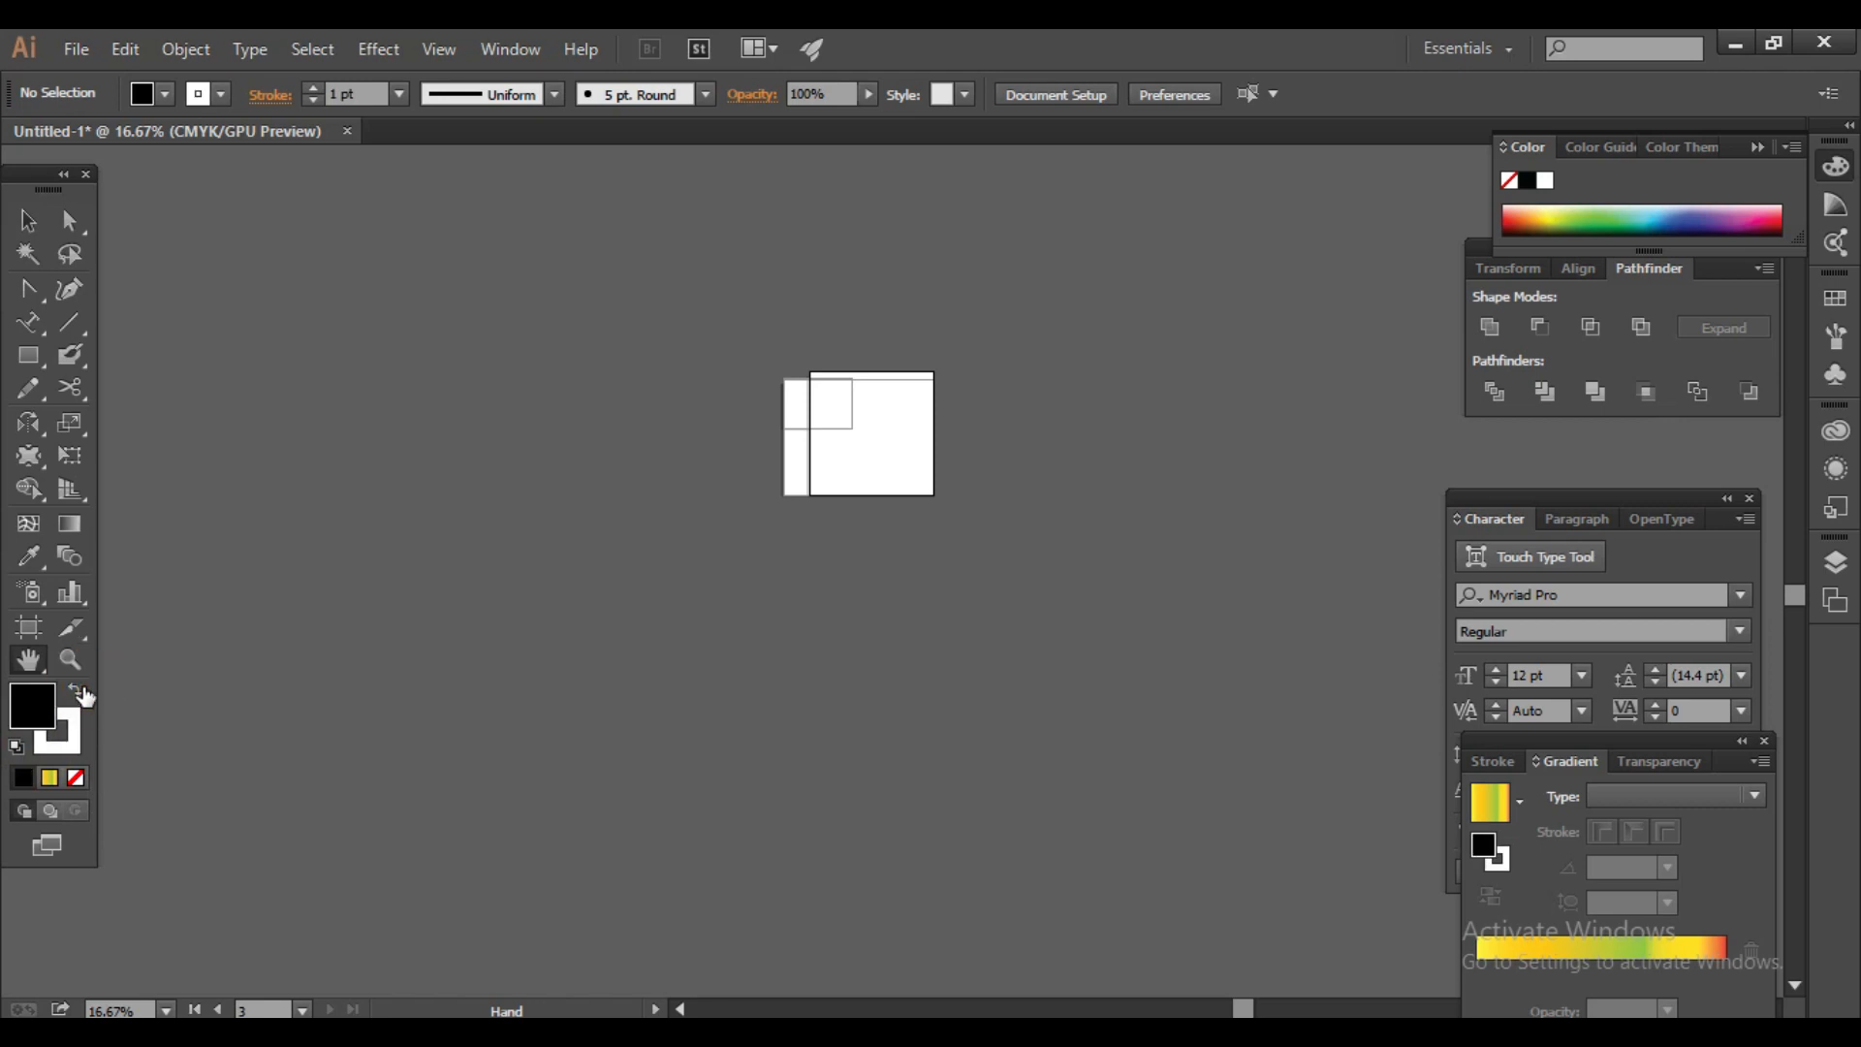
left_click(1767, 742)
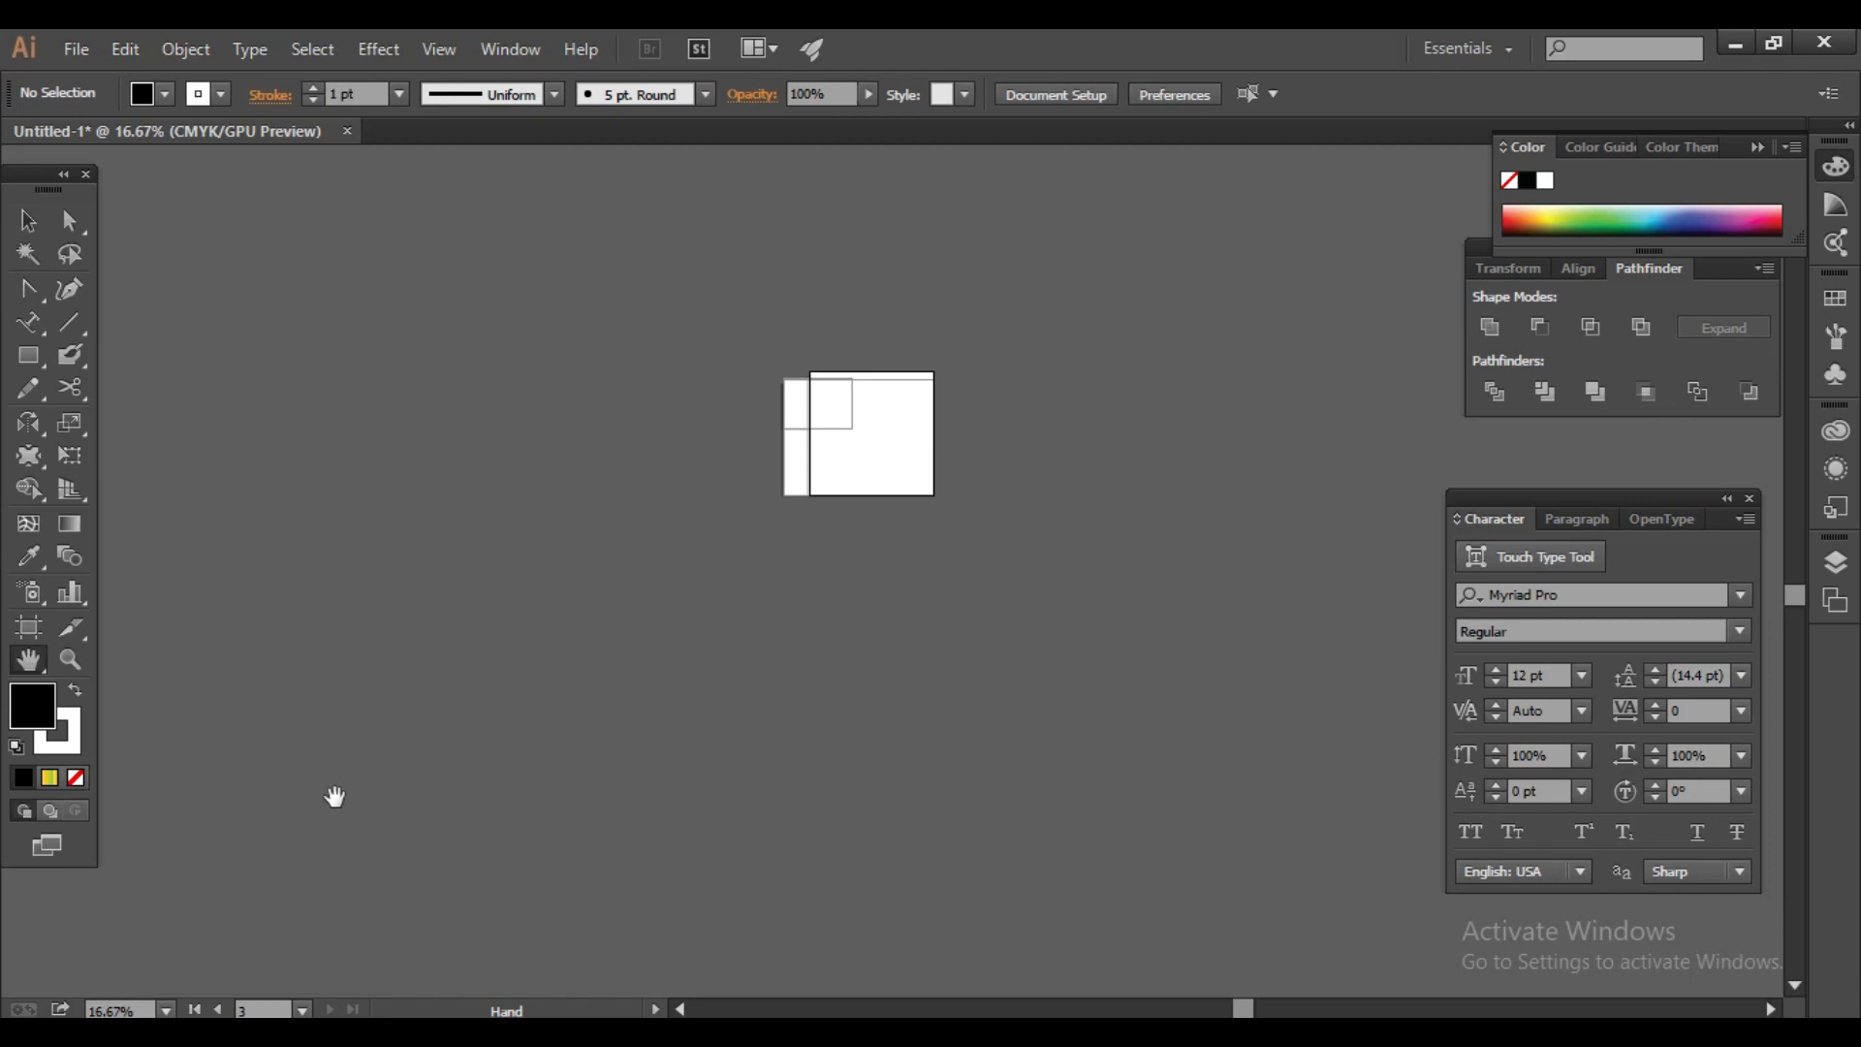
Step: Draw a slice over the large artboard with the Slice tool, undo it, and return to the Selection tool
left_click(87, 630)
left_click_drag(944, 382, 812, 499)
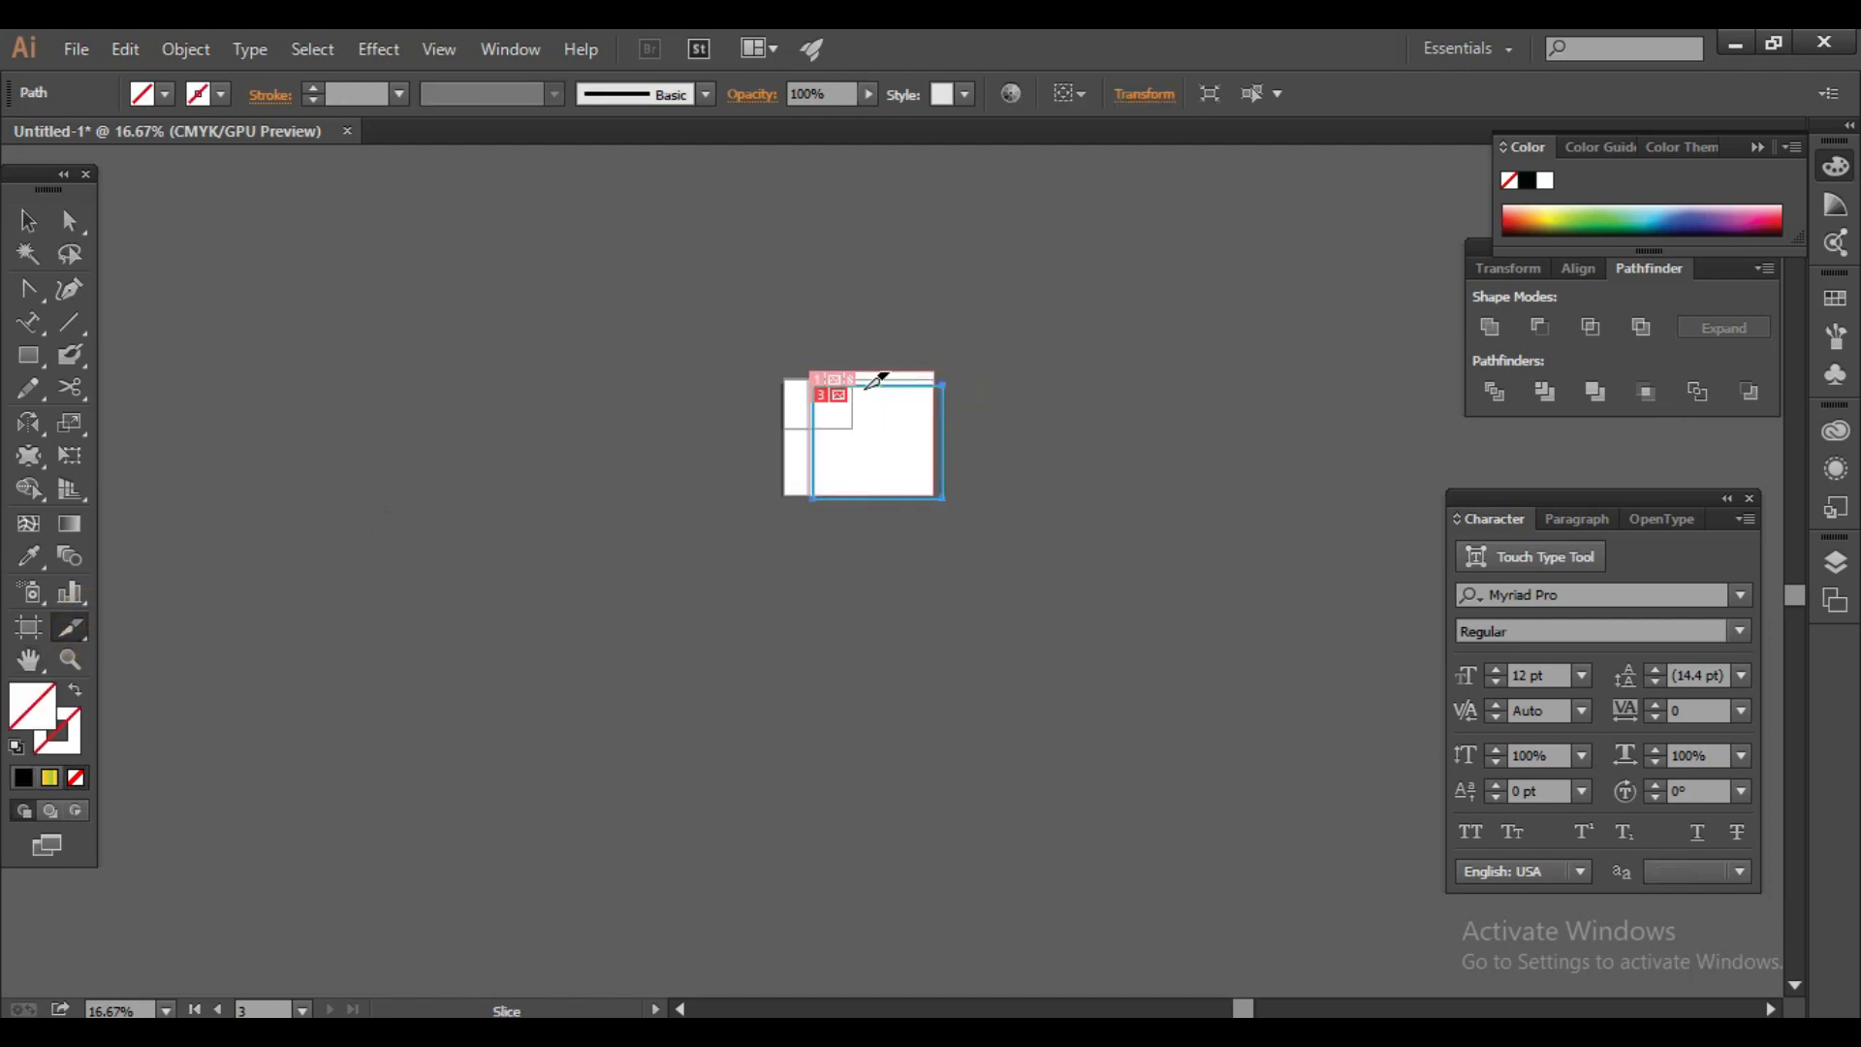
key("ctrl+z")
key("v")
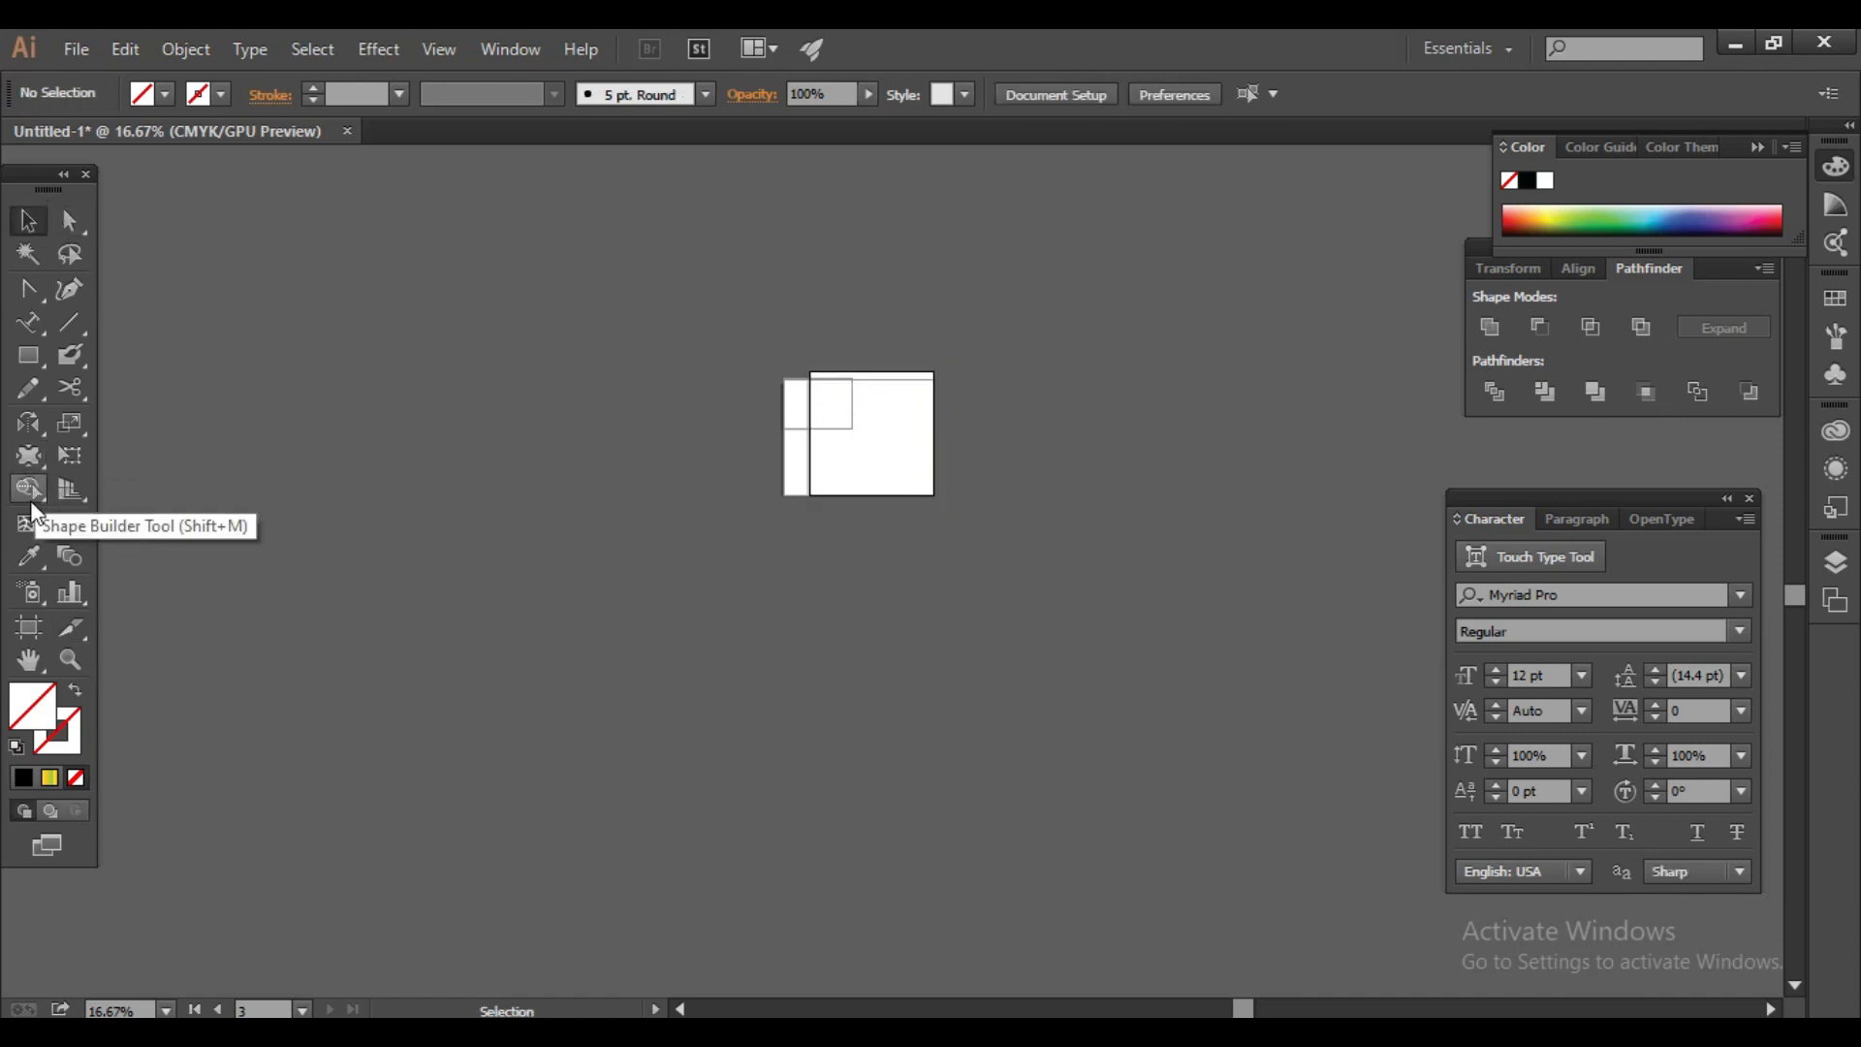